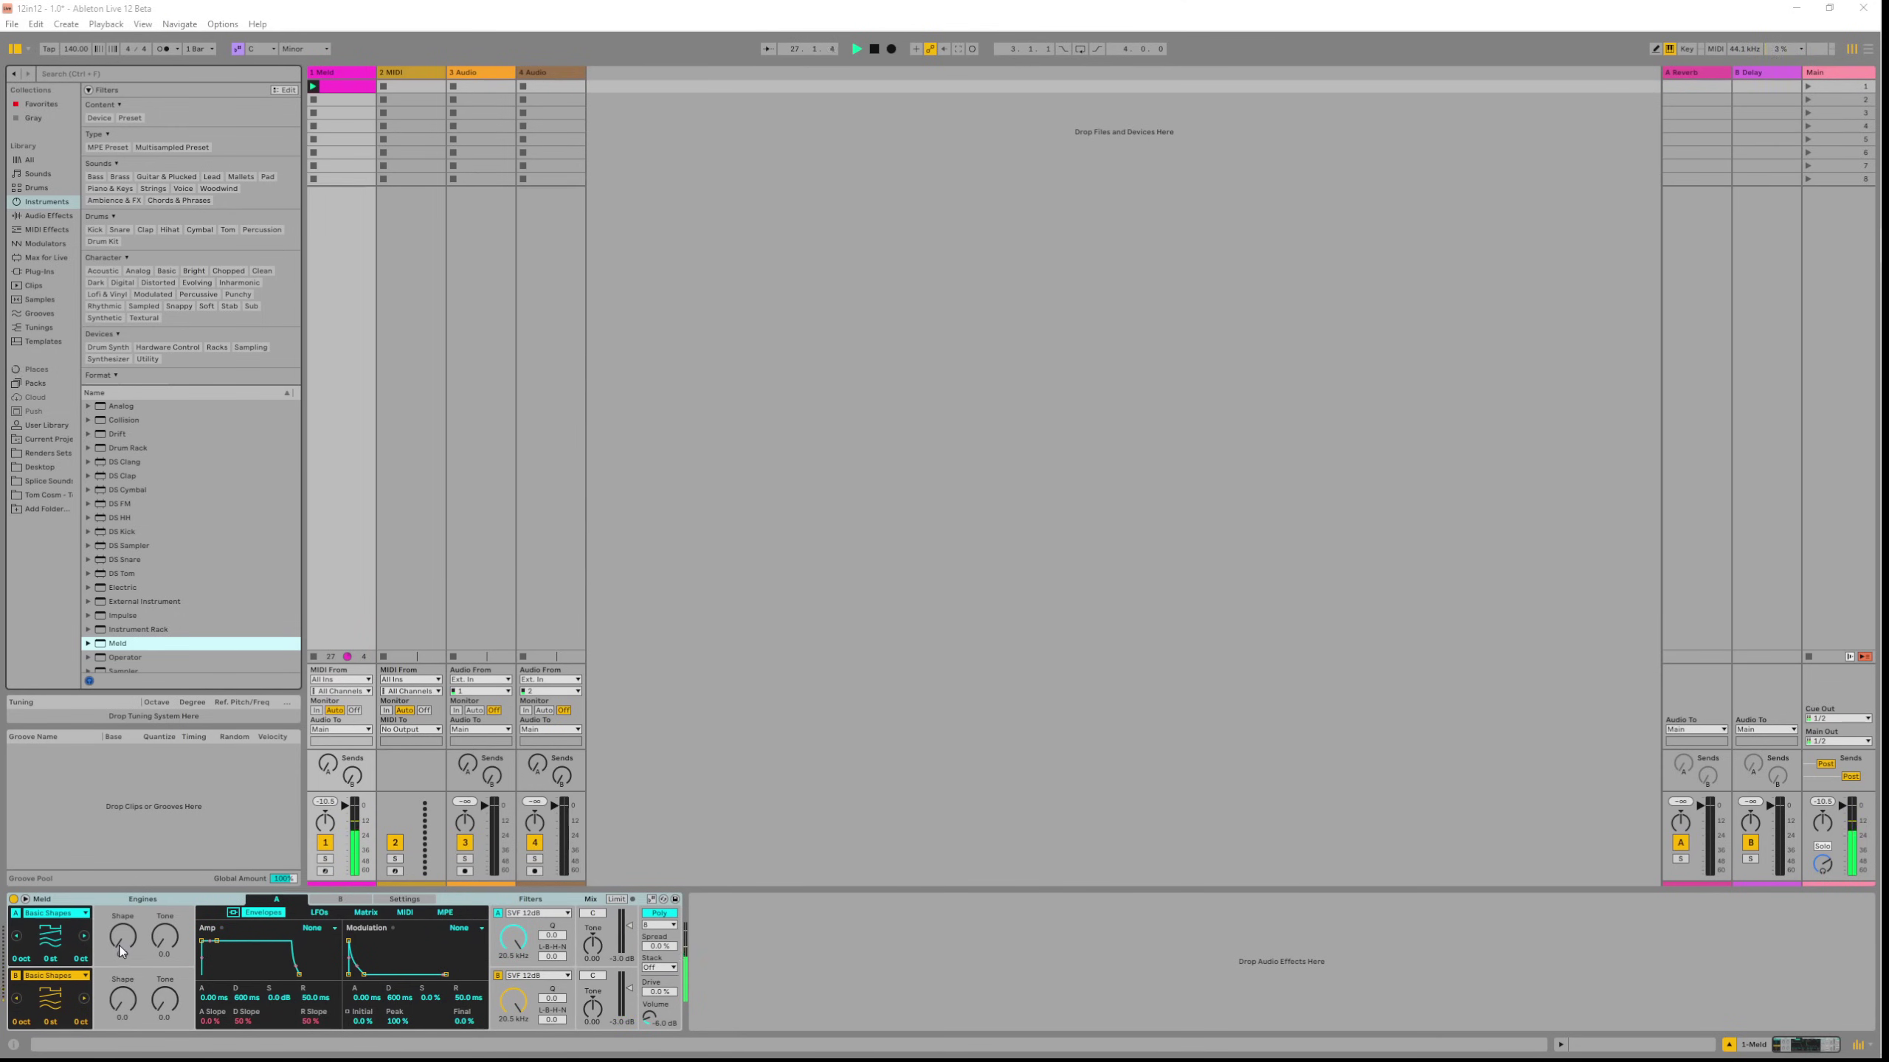
Raise engine A's Shape and Tone, and set engine B to Fold Fm with Amount about 58 and Shape about 78.
{"action": "left_click_drag", "start_coordinate": [121, 949], "coordinate": [122, 944]}
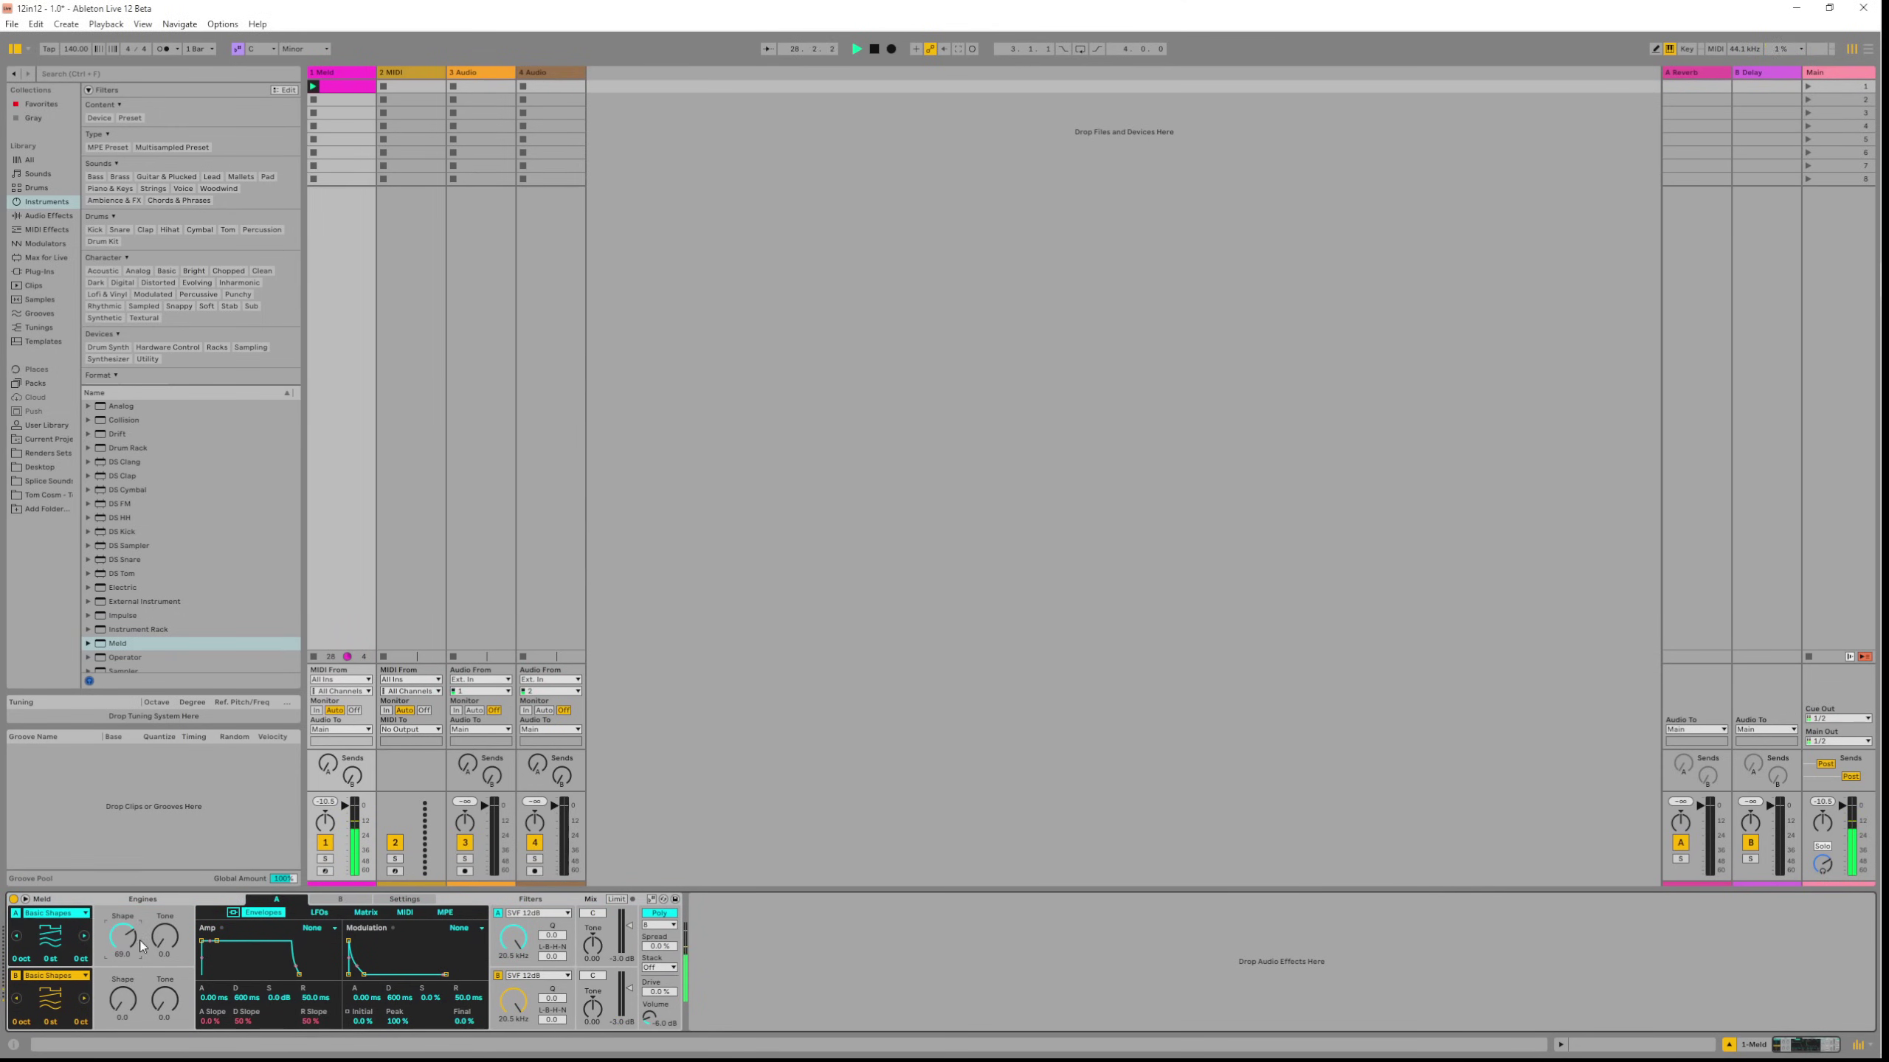
{"action": "left_click", "coordinate": [35, 997]}
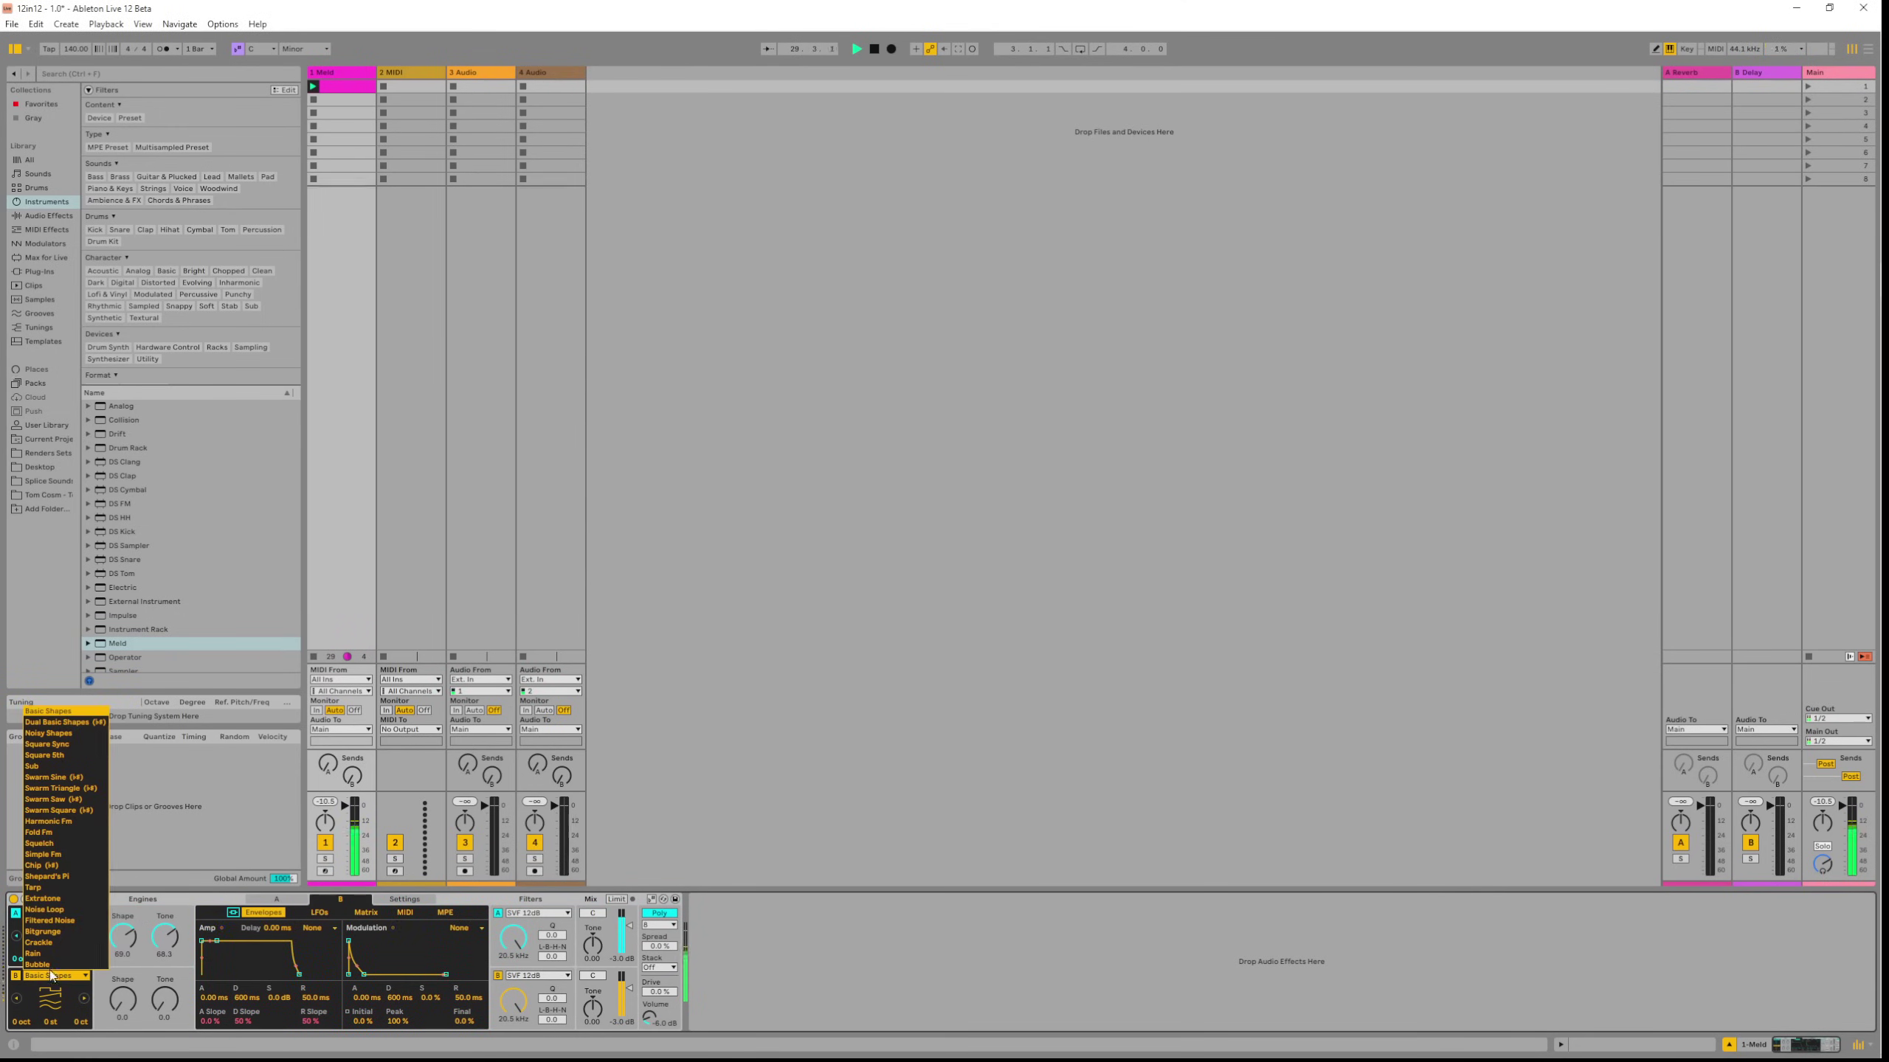
{"action": "left_click", "coordinate": [51, 831]}
{"action": "left_click_drag", "start_coordinate": [113, 990], "coordinate": [114, 963]}
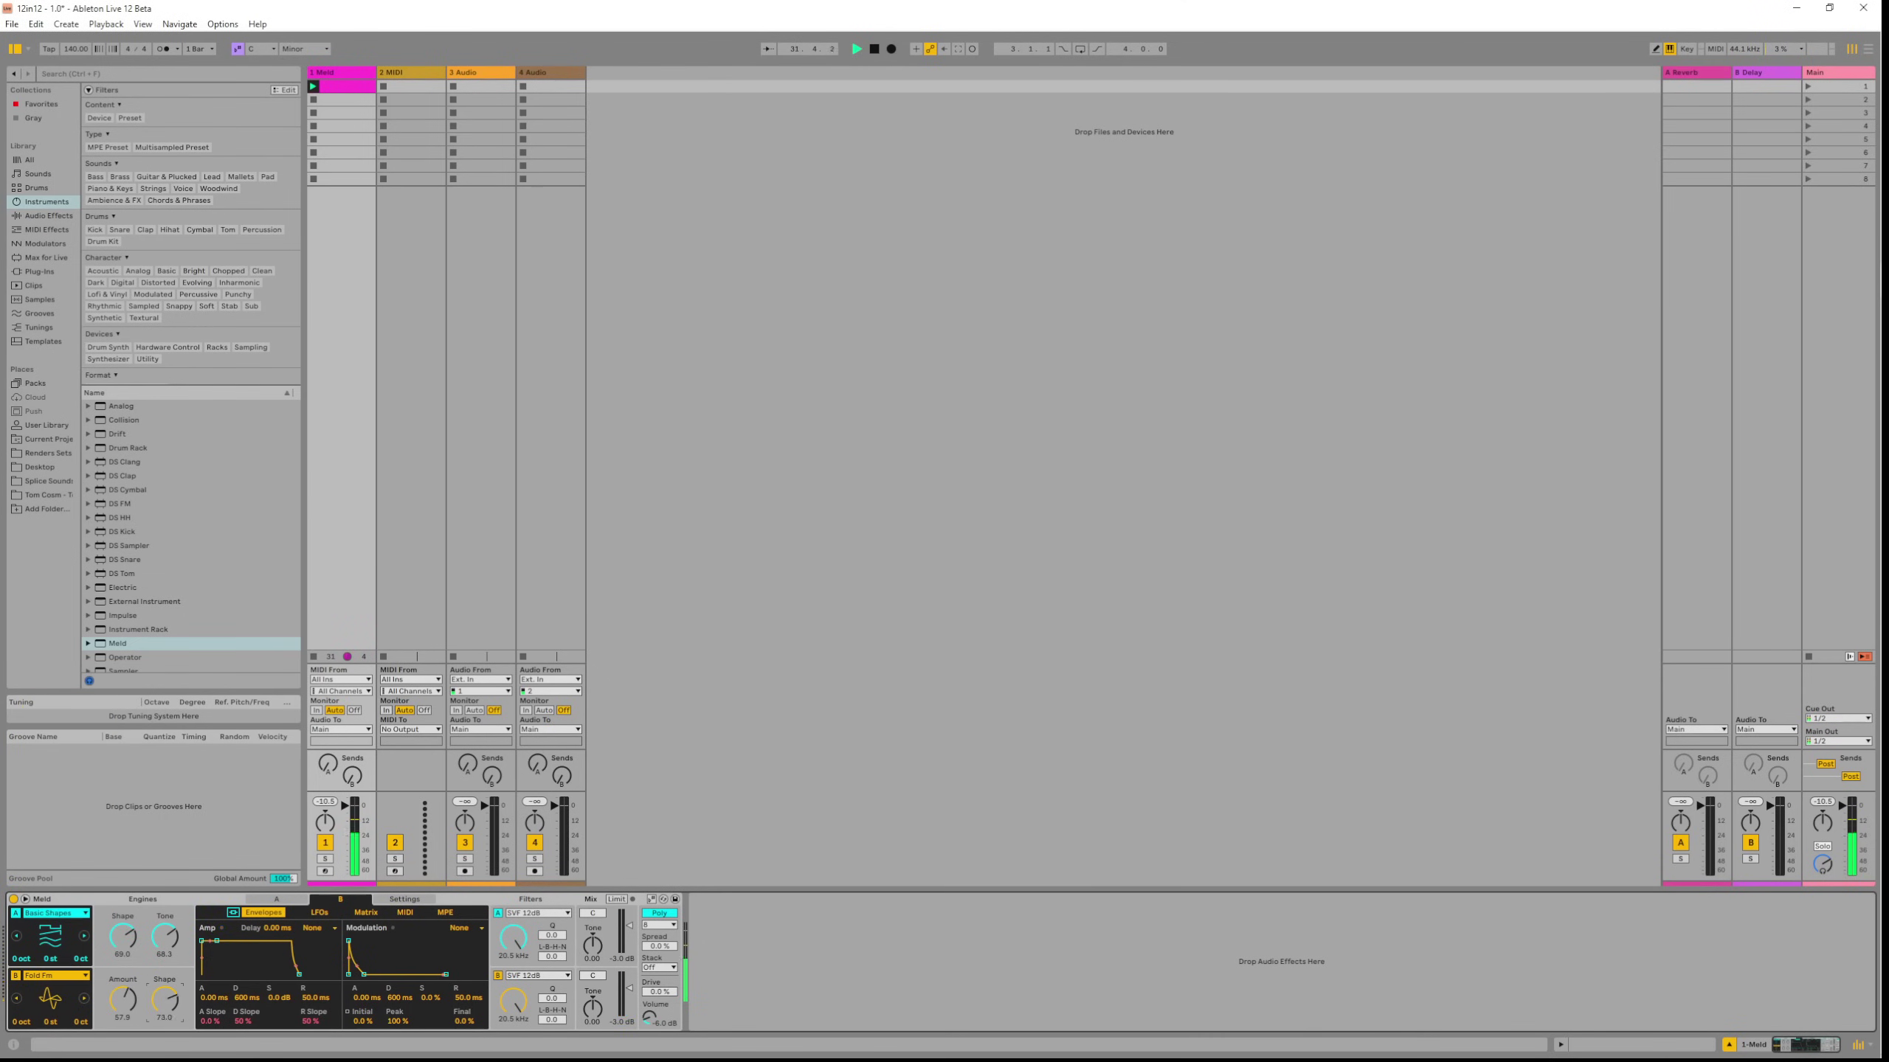
Switch Meld's engine A to Simple Fm and engine B to Swarm Sine.
{"action": "left_click", "coordinate": [52, 955]}
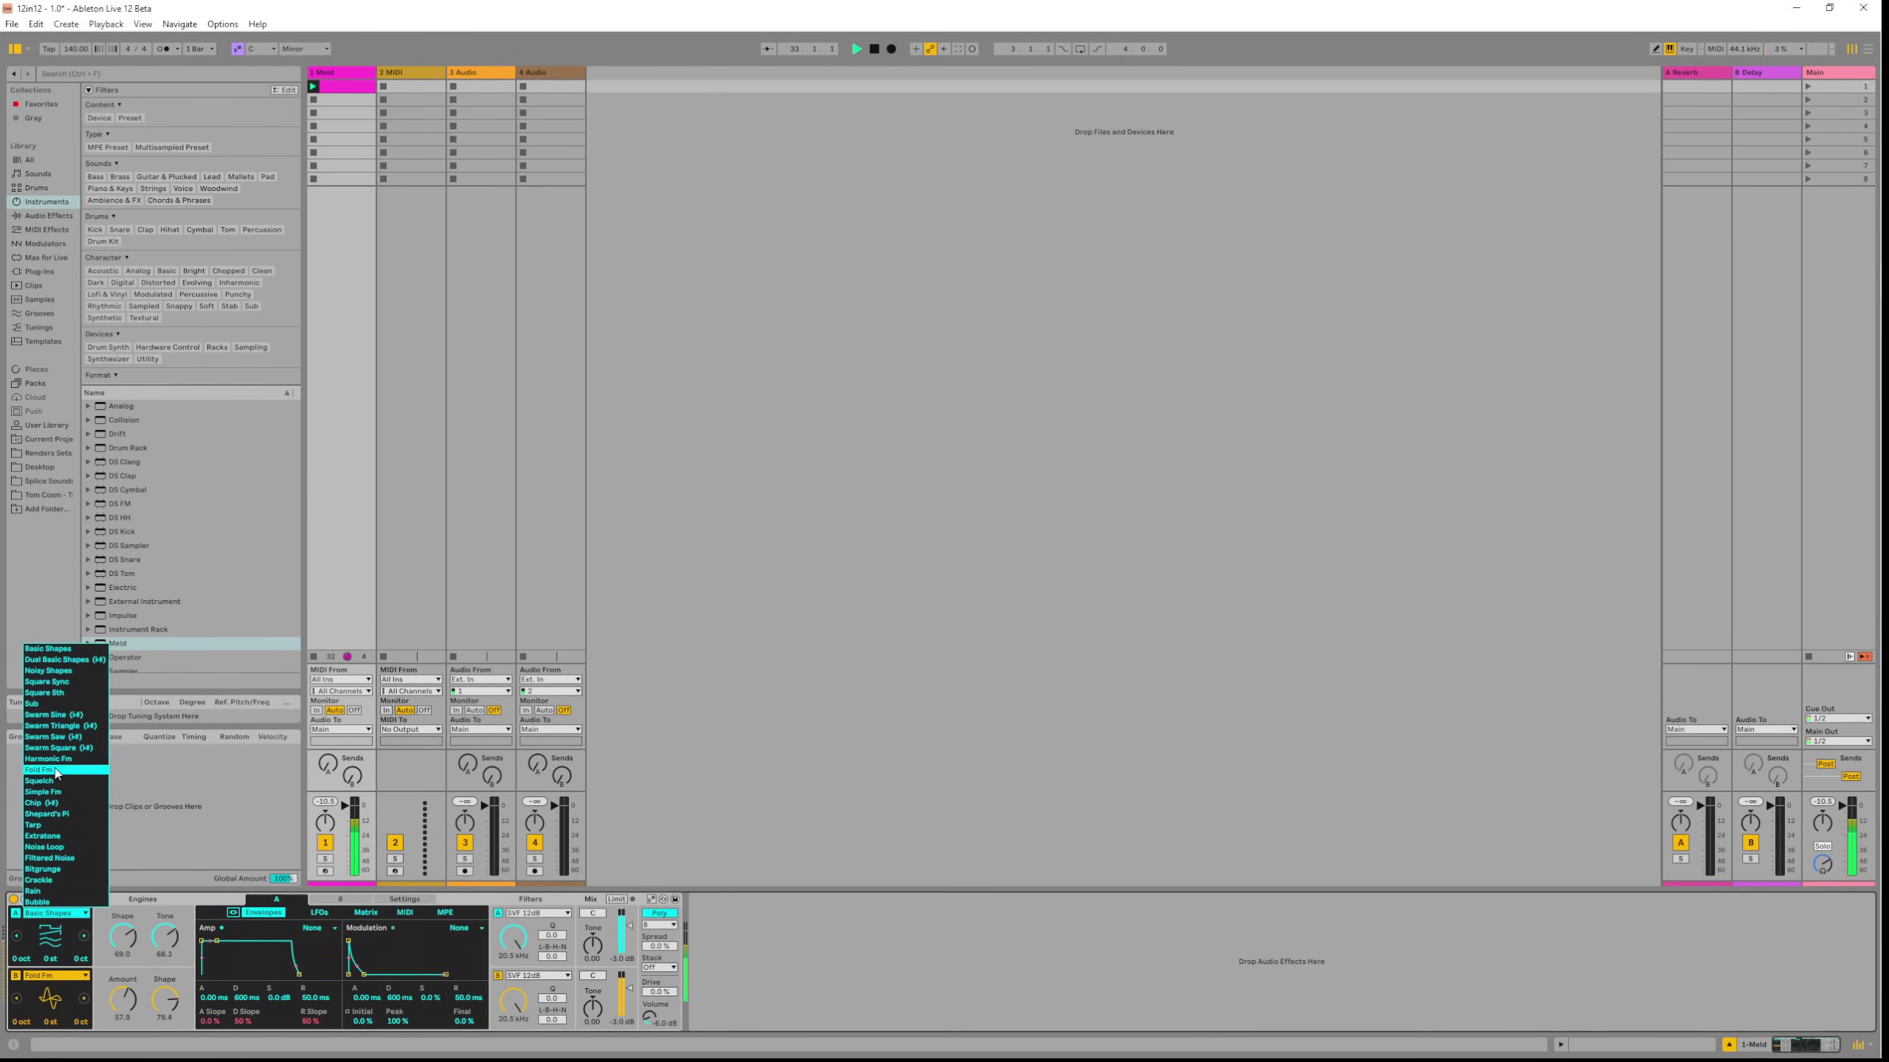
{"action": "left_click", "coordinate": [64, 793]}
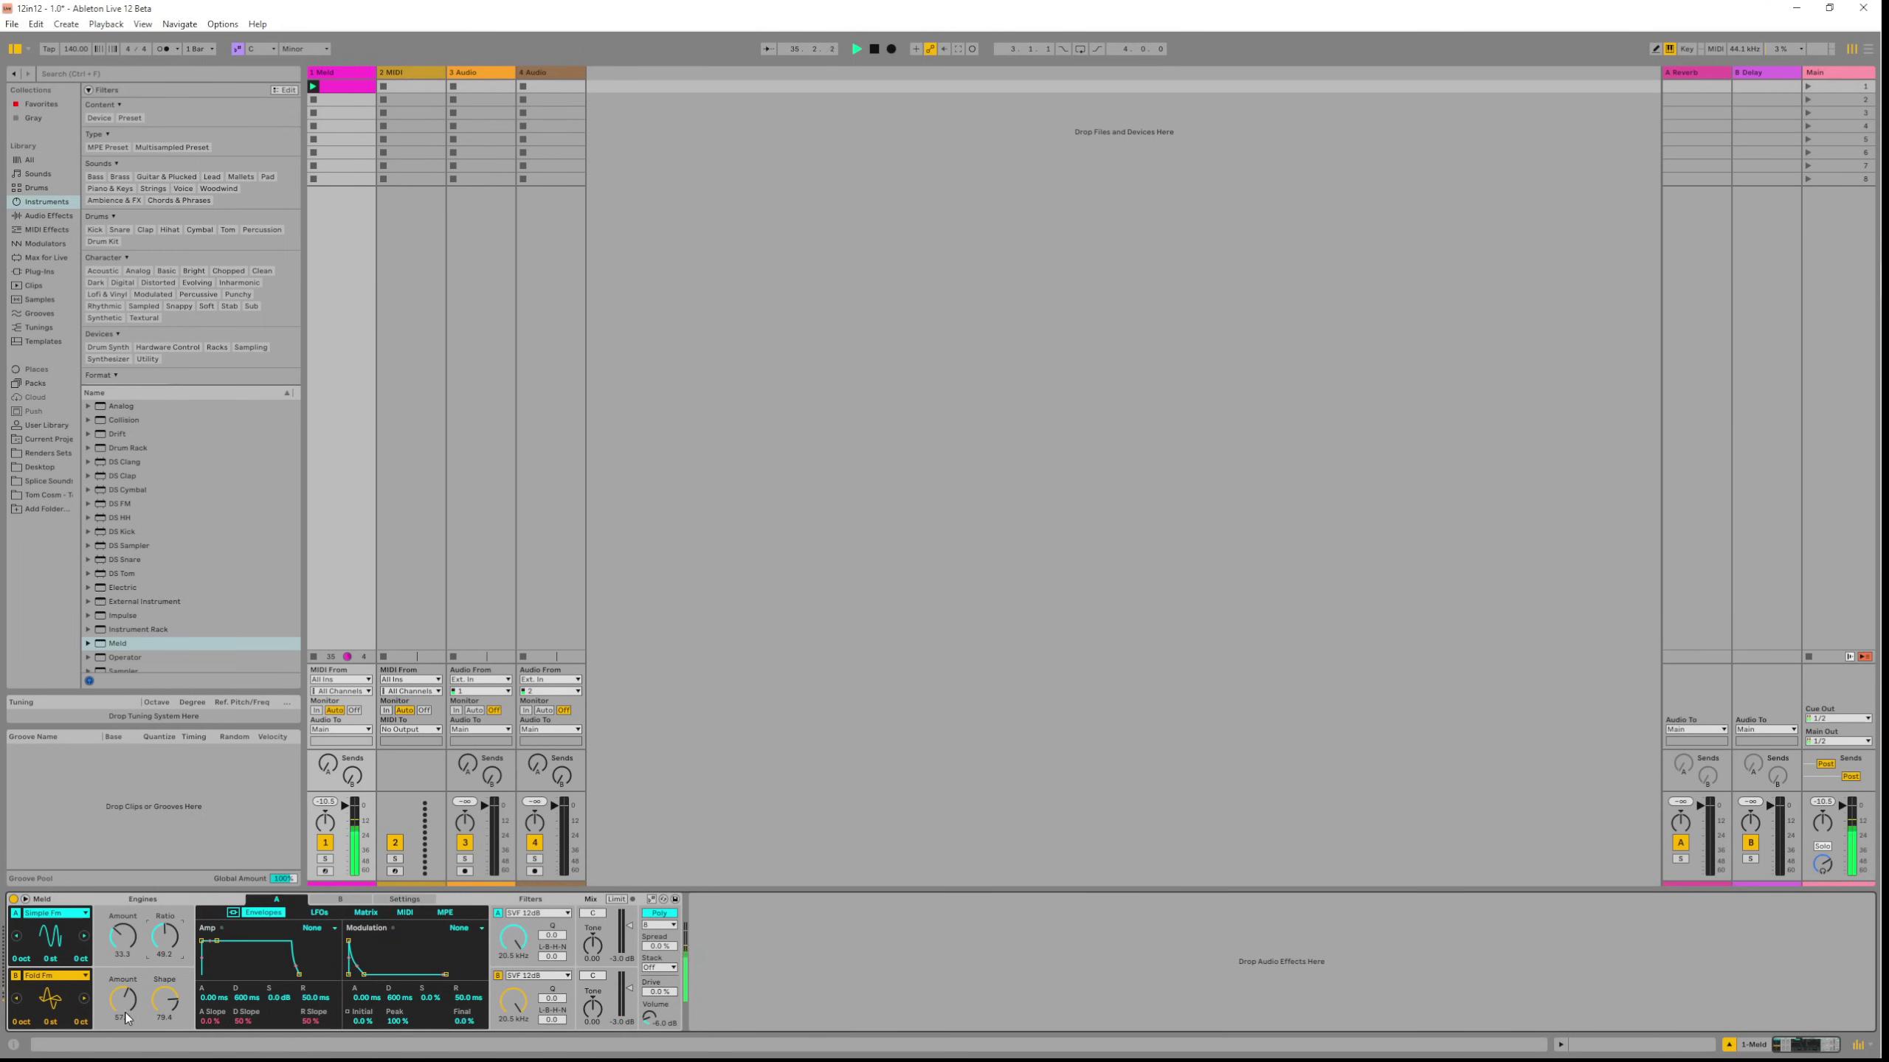
{"action": "left_click", "coordinate": [54, 981]}
{"action": "left_click", "coordinate": [67, 813]}
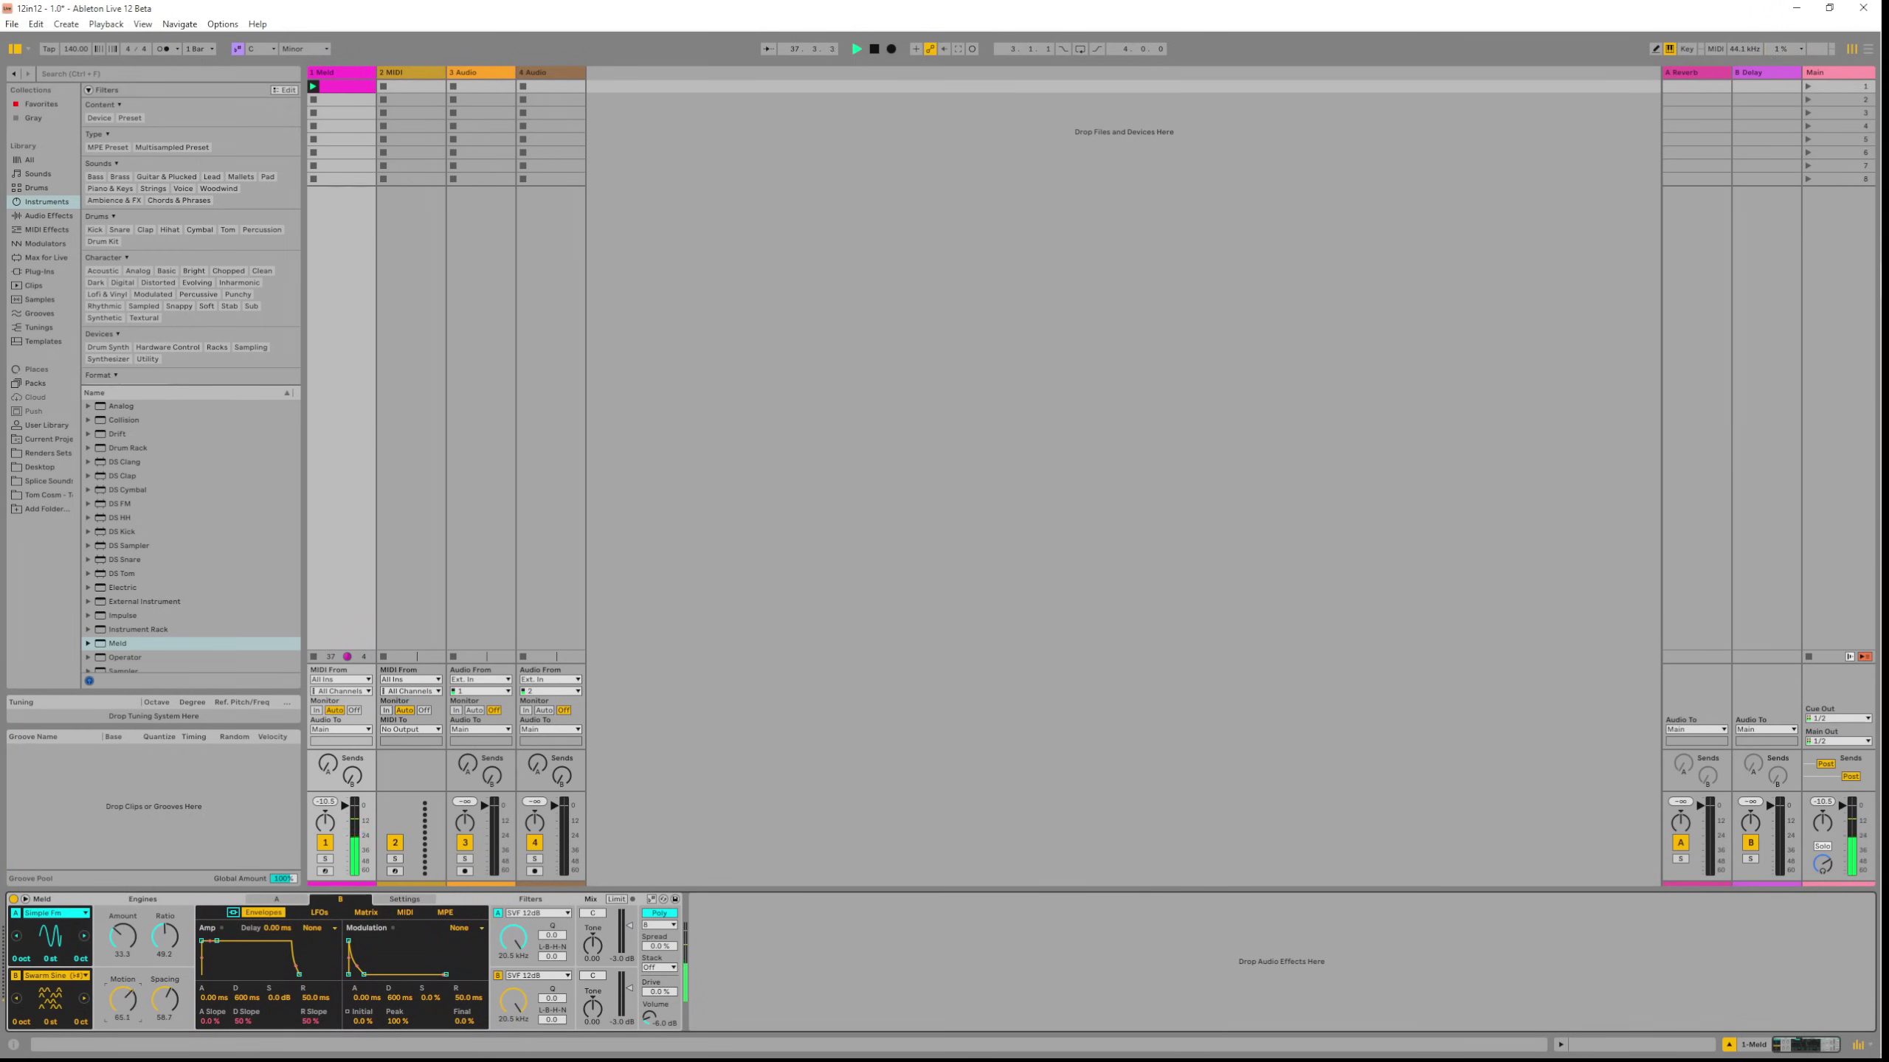
Switch Meld's engine B to Rain and engine A to Crackle.
{"action": "left_click", "coordinate": [81, 988]}
{"action": "left_click", "coordinate": [59, 955]}
{"action": "left_click", "coordinate": [61, 914]}
{"action": "left_click", "coordinate": [52, 880]}
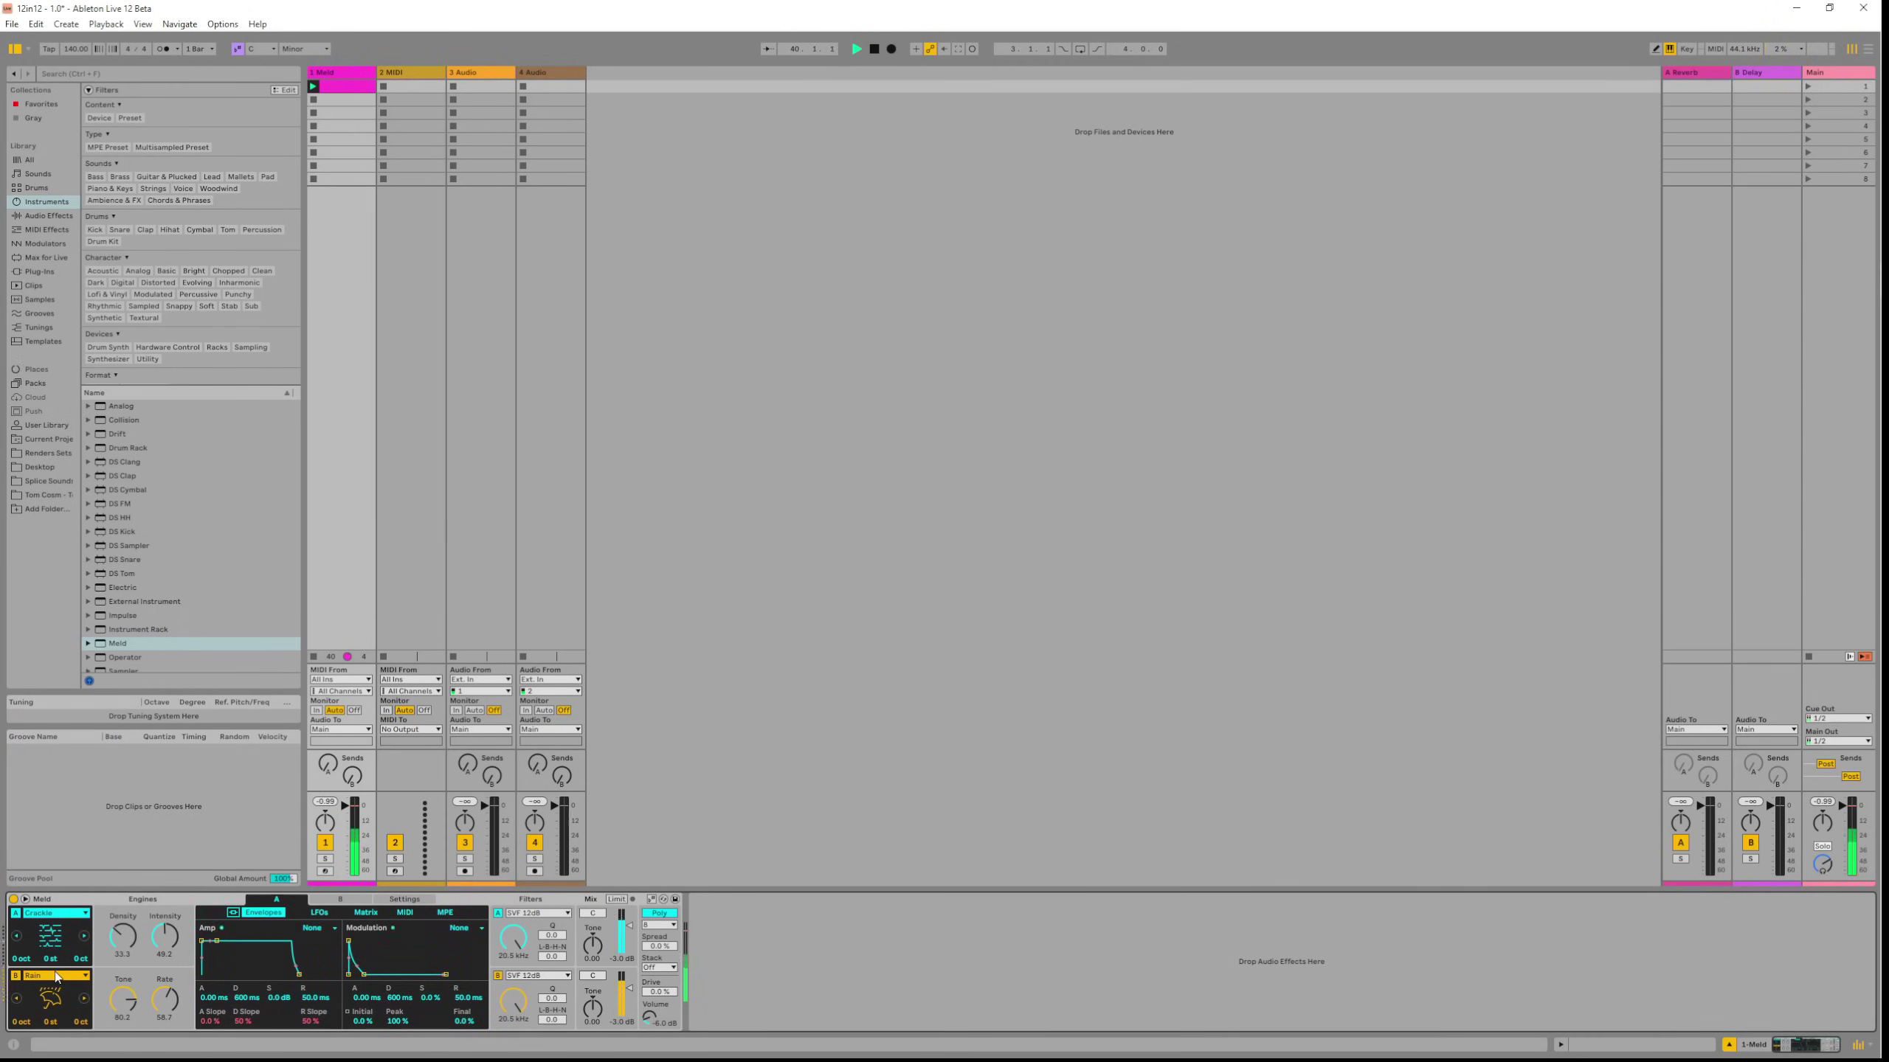
Switch Meld's engine B to Filtered Noise and engine A to Square 5th.
{"action": "left_click", "coordinate": [59, 976]}
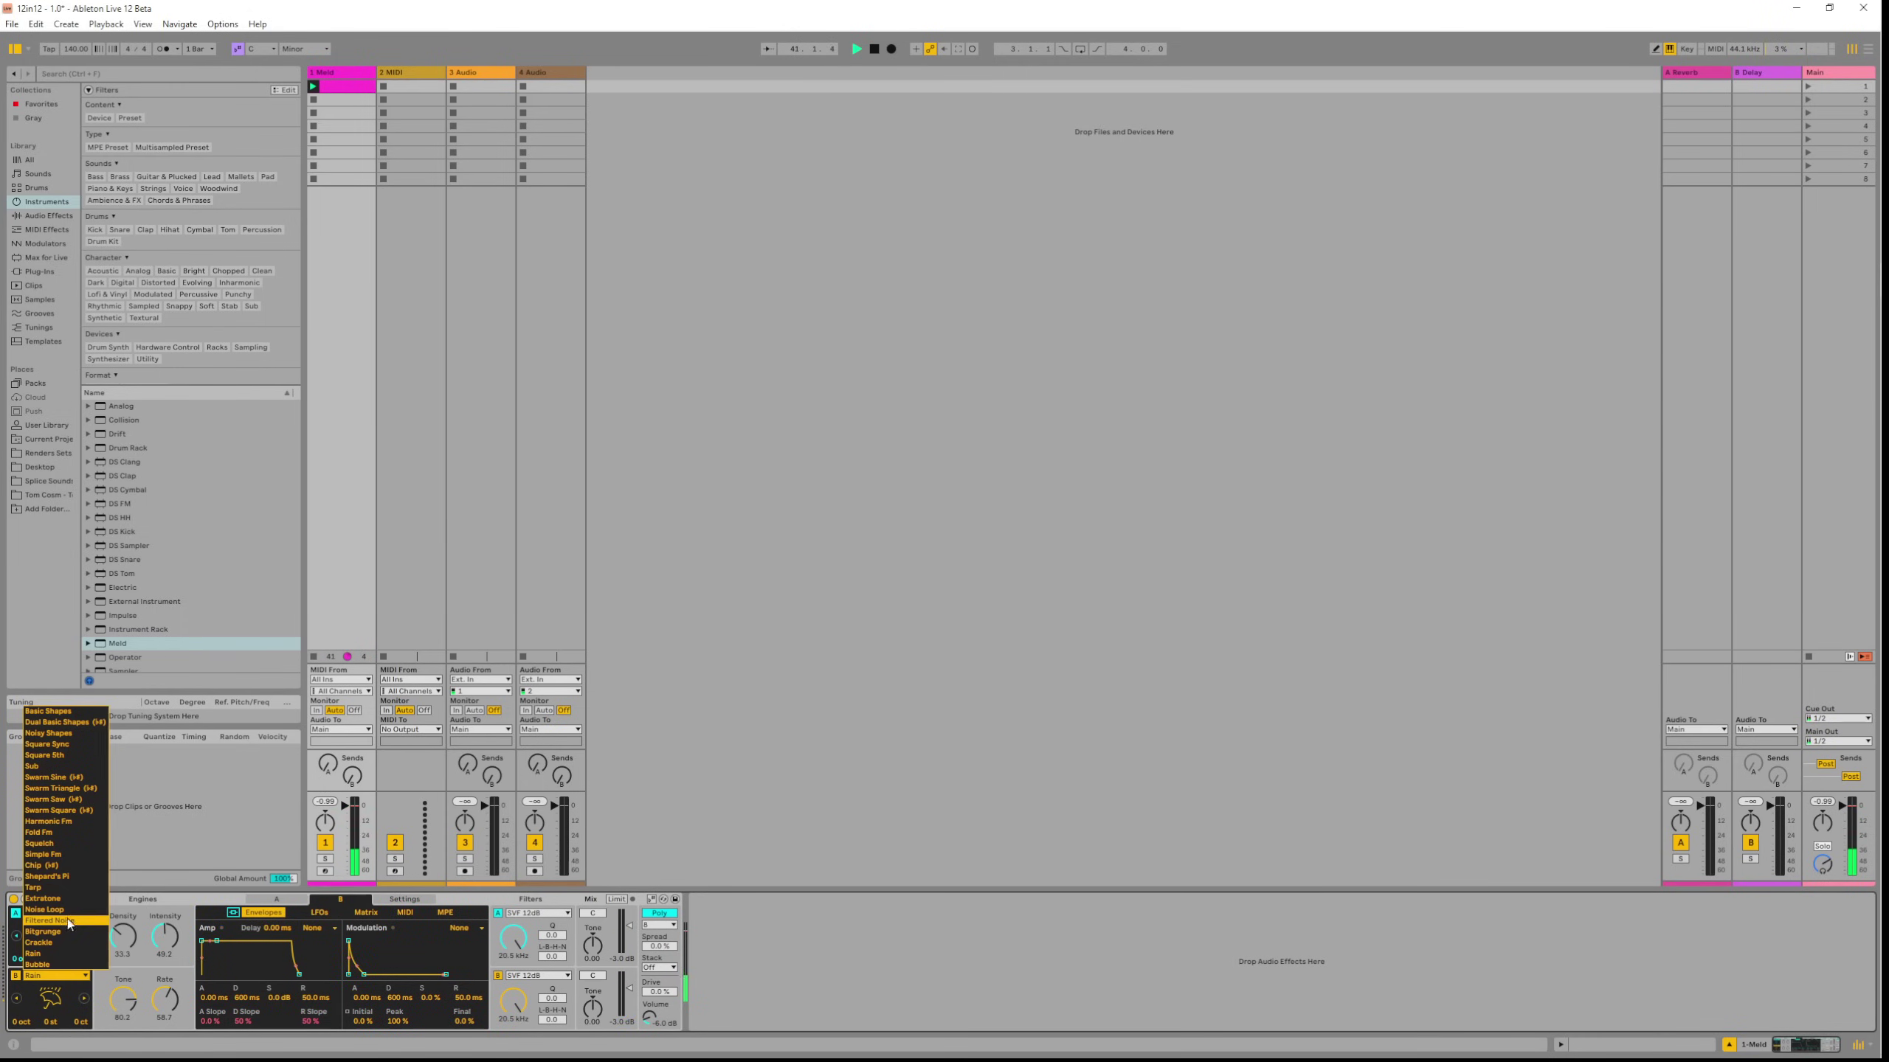
{"action": "left_click", "coordinate": [54, 932]}
{"action": "left_click", "coordinate": [52, 915]}
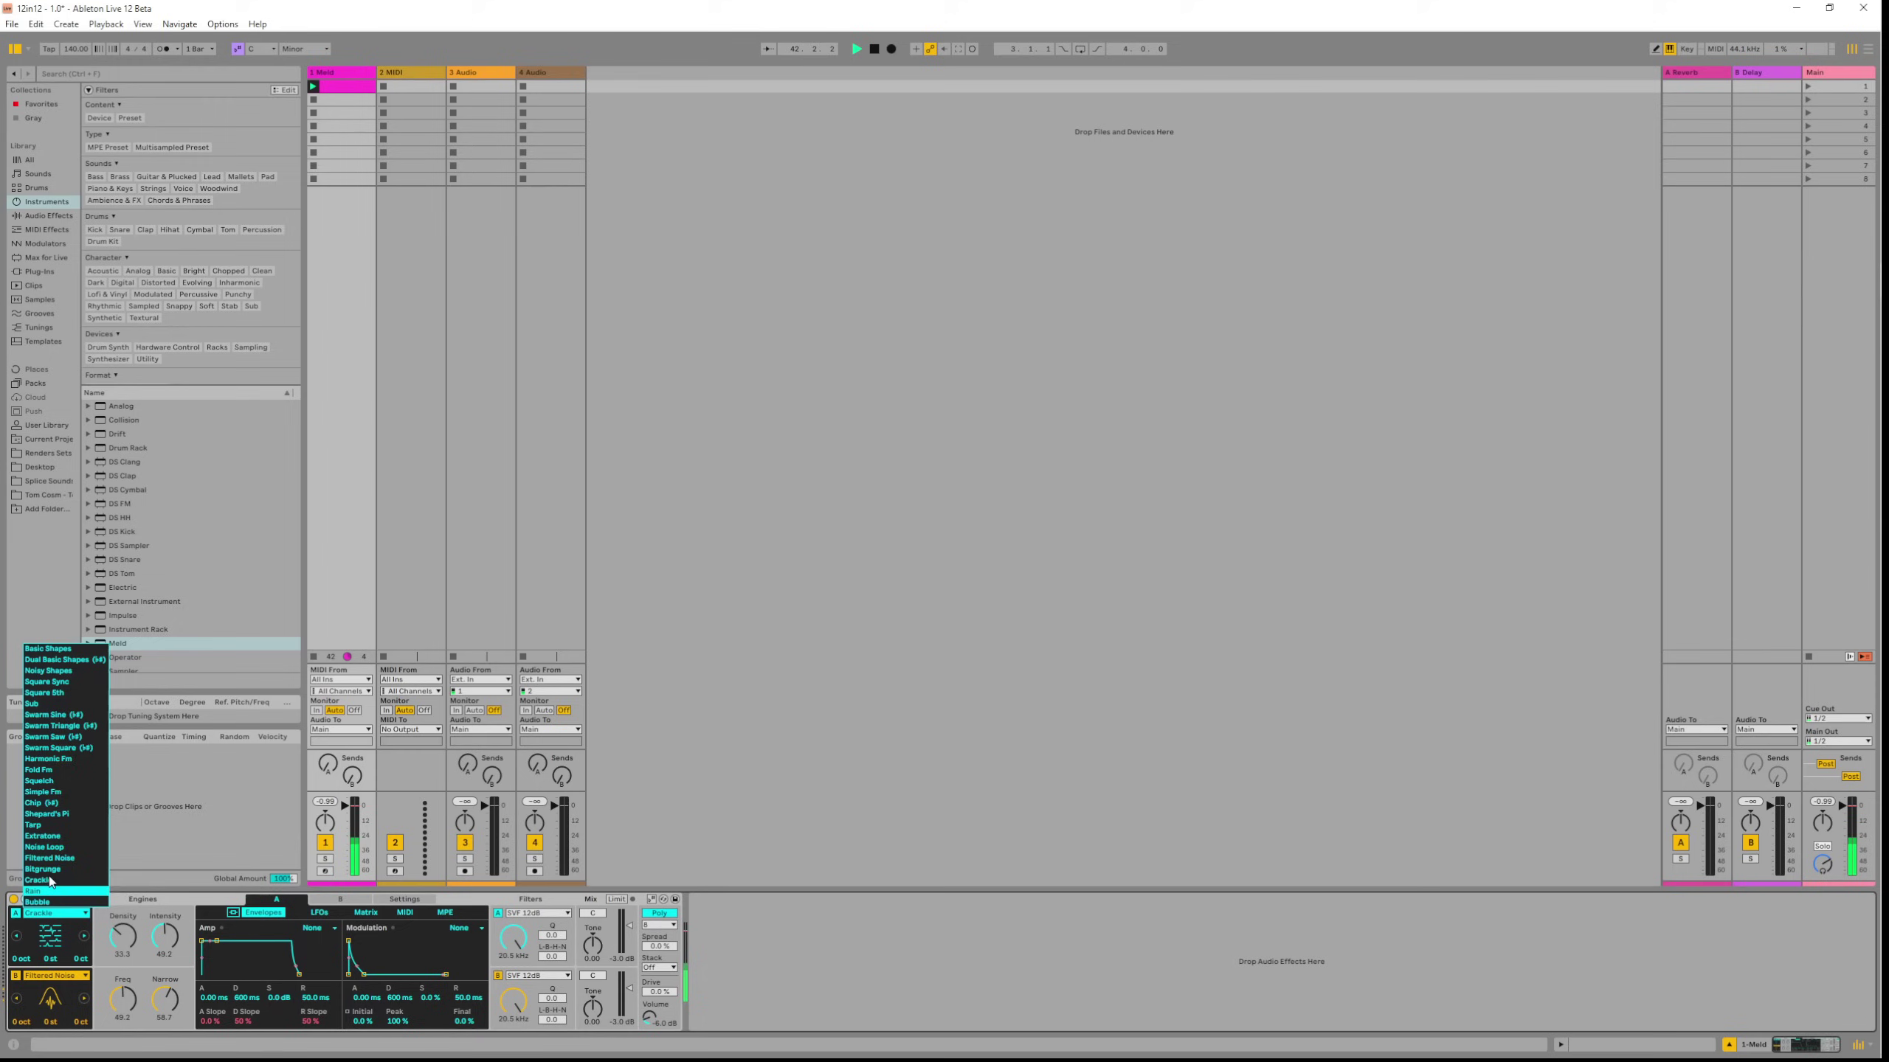
{"action": "left_click", "coordinate": [55, 693]}
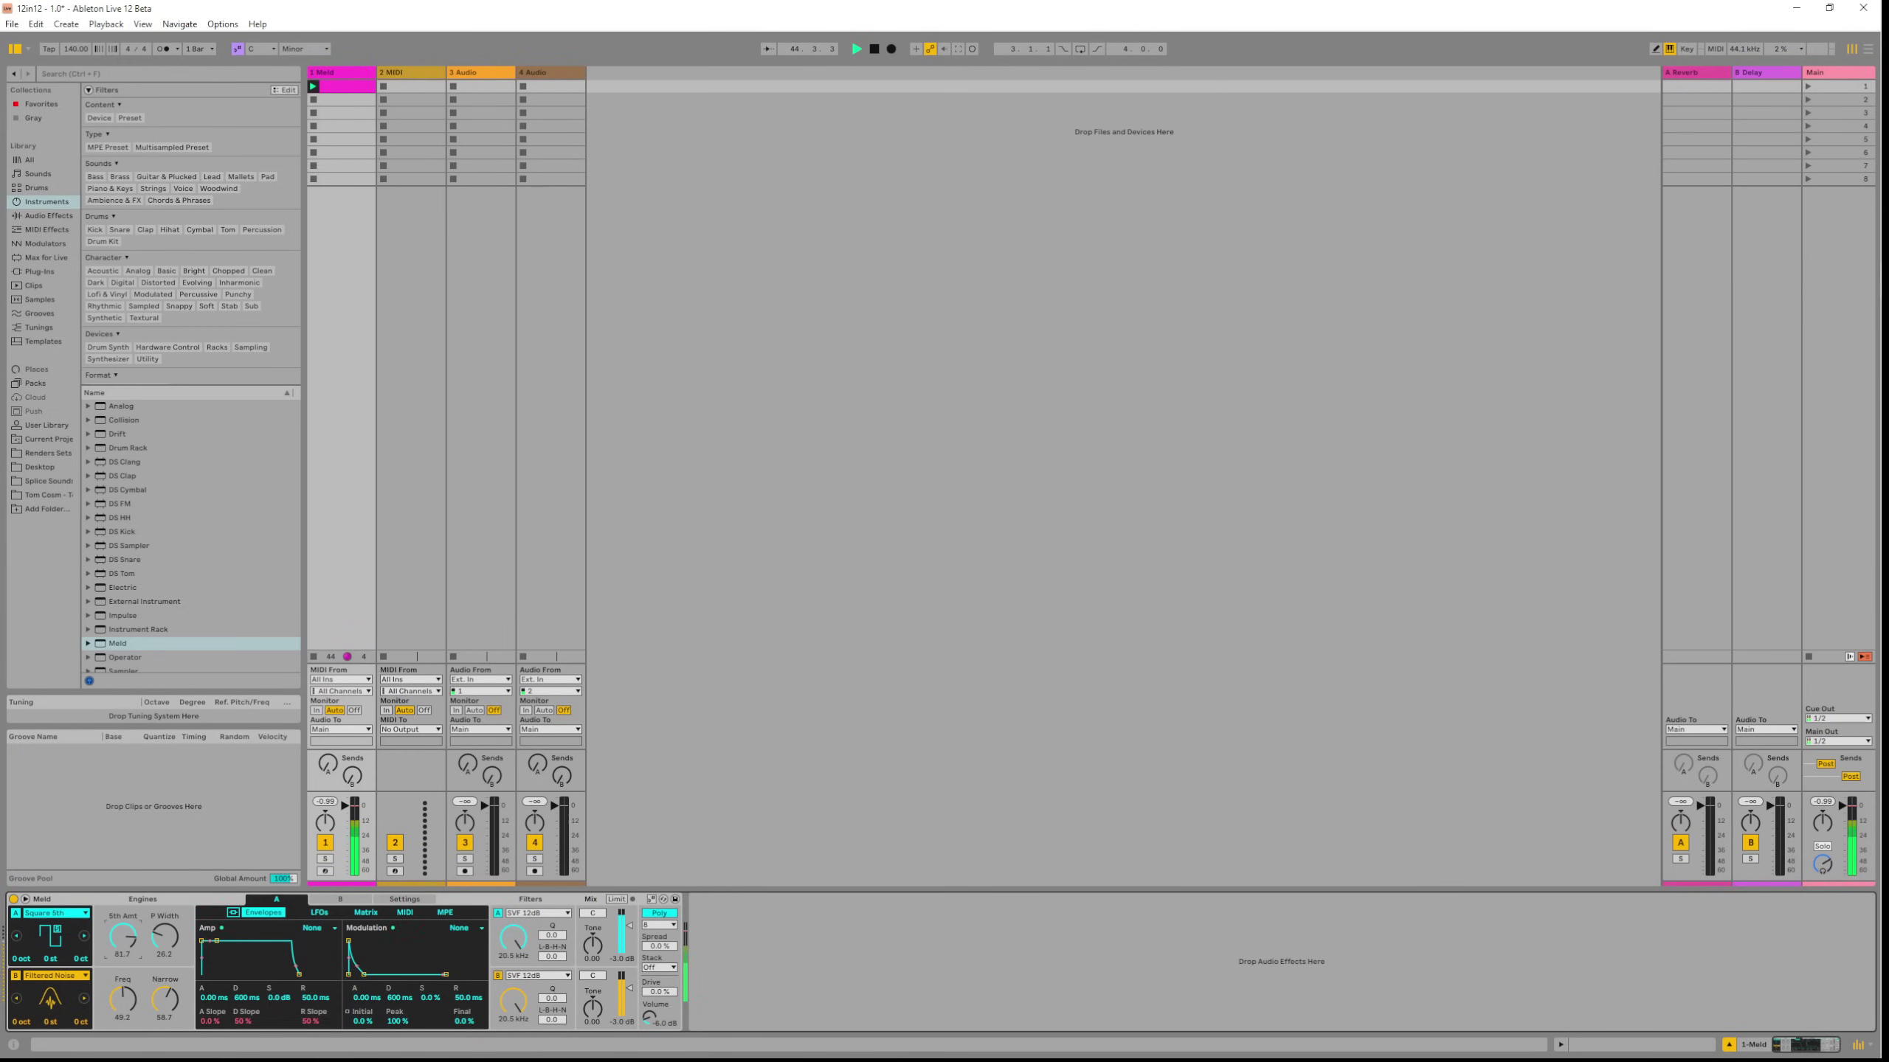
Set Meld's engine A to Square Sync and engine B to Chip, adjusting each engine's two macro controls.
{"action": "left_click", "coordinate": [52, 914]}
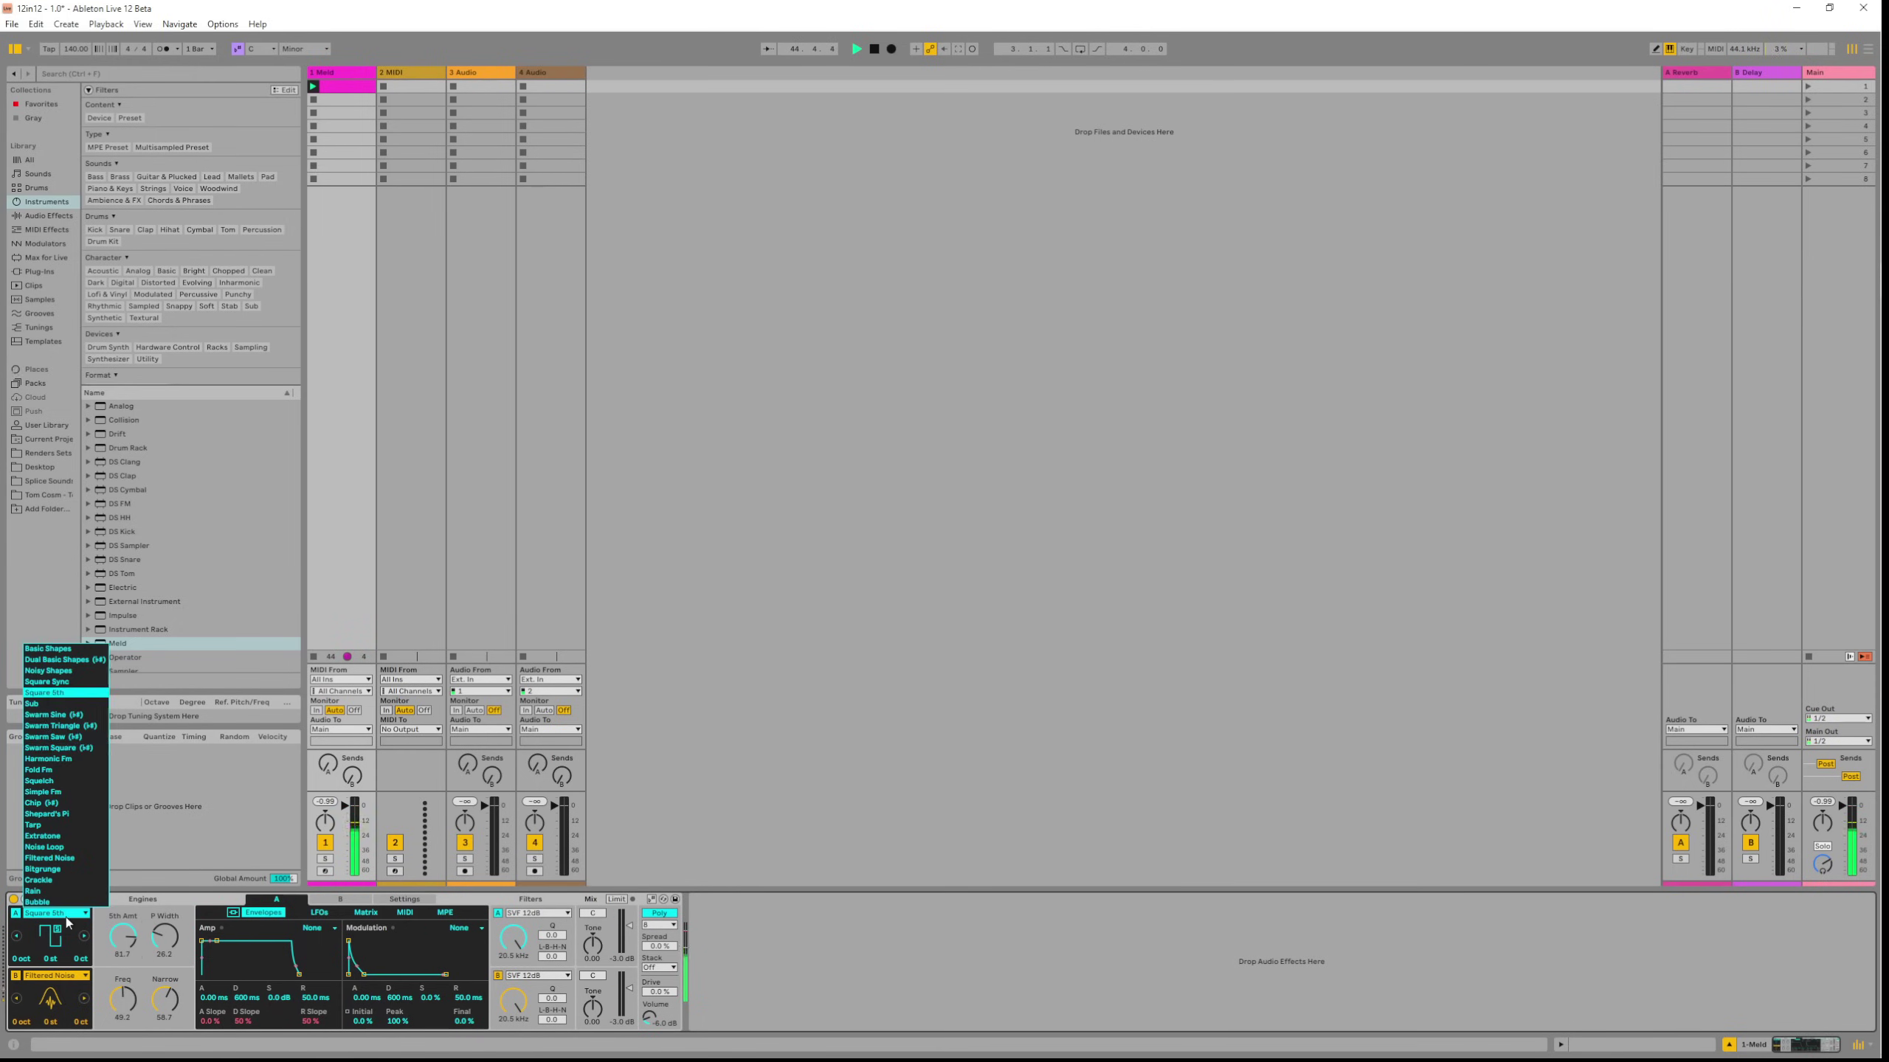
{"action": "left_click", "coordinate": [69, 683]}
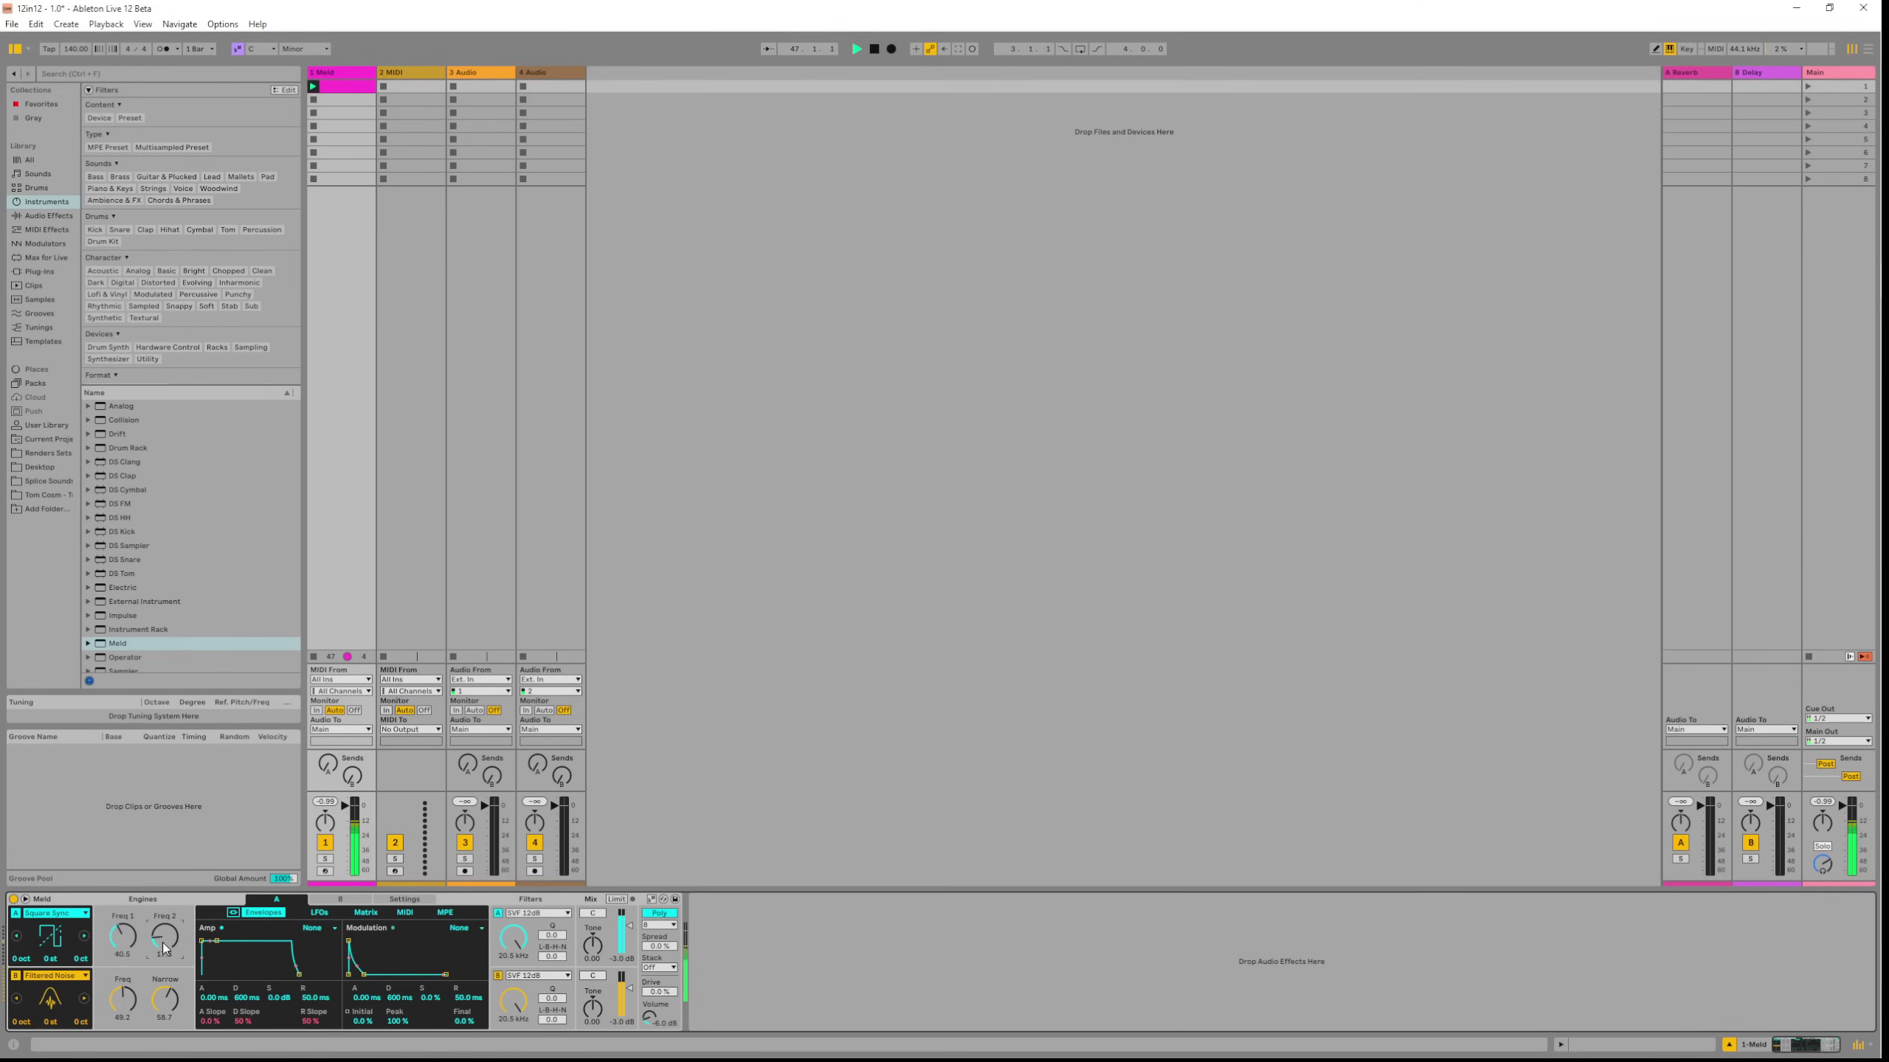
{"action": "left_click_drag", "start_coordinate": [123, 999], "coordinate": [122, 1009]}
{"action": "left_click", "coordinate": [54, 975]}
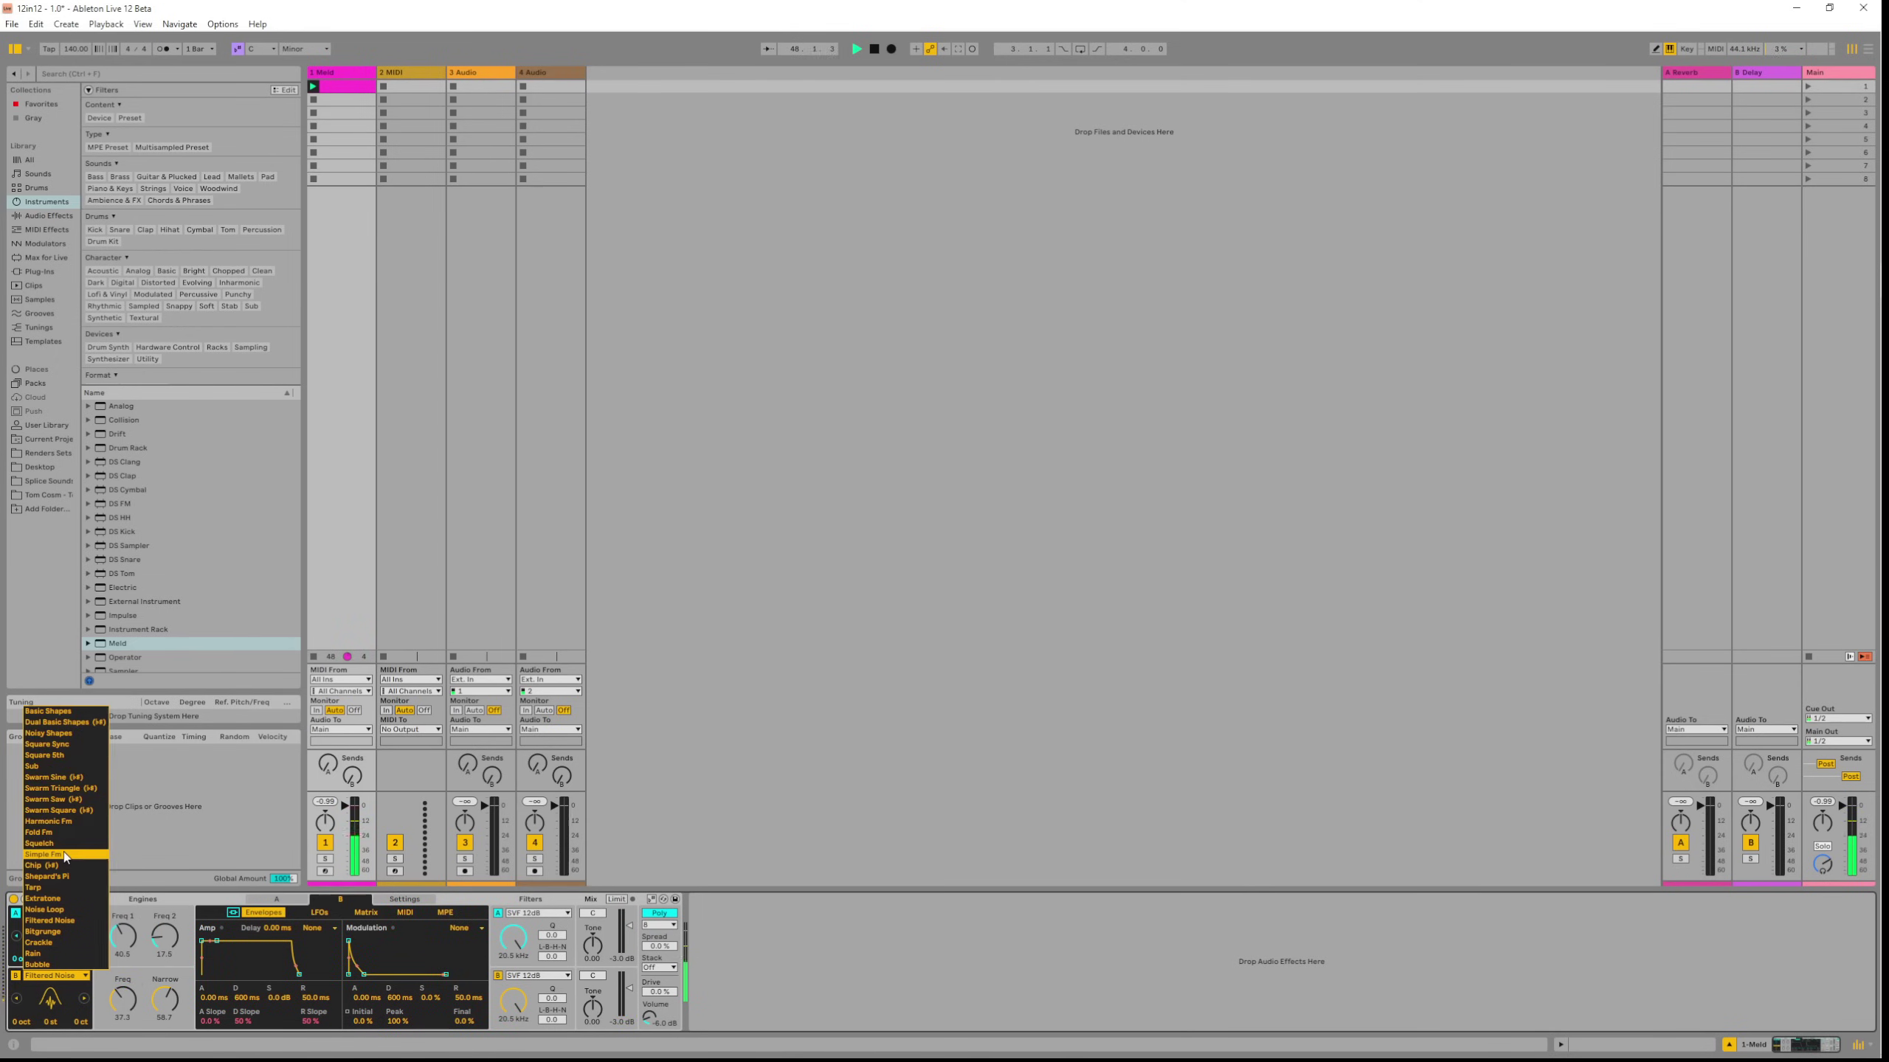
{"action": "left_click", "coordinate": [64, 853]}
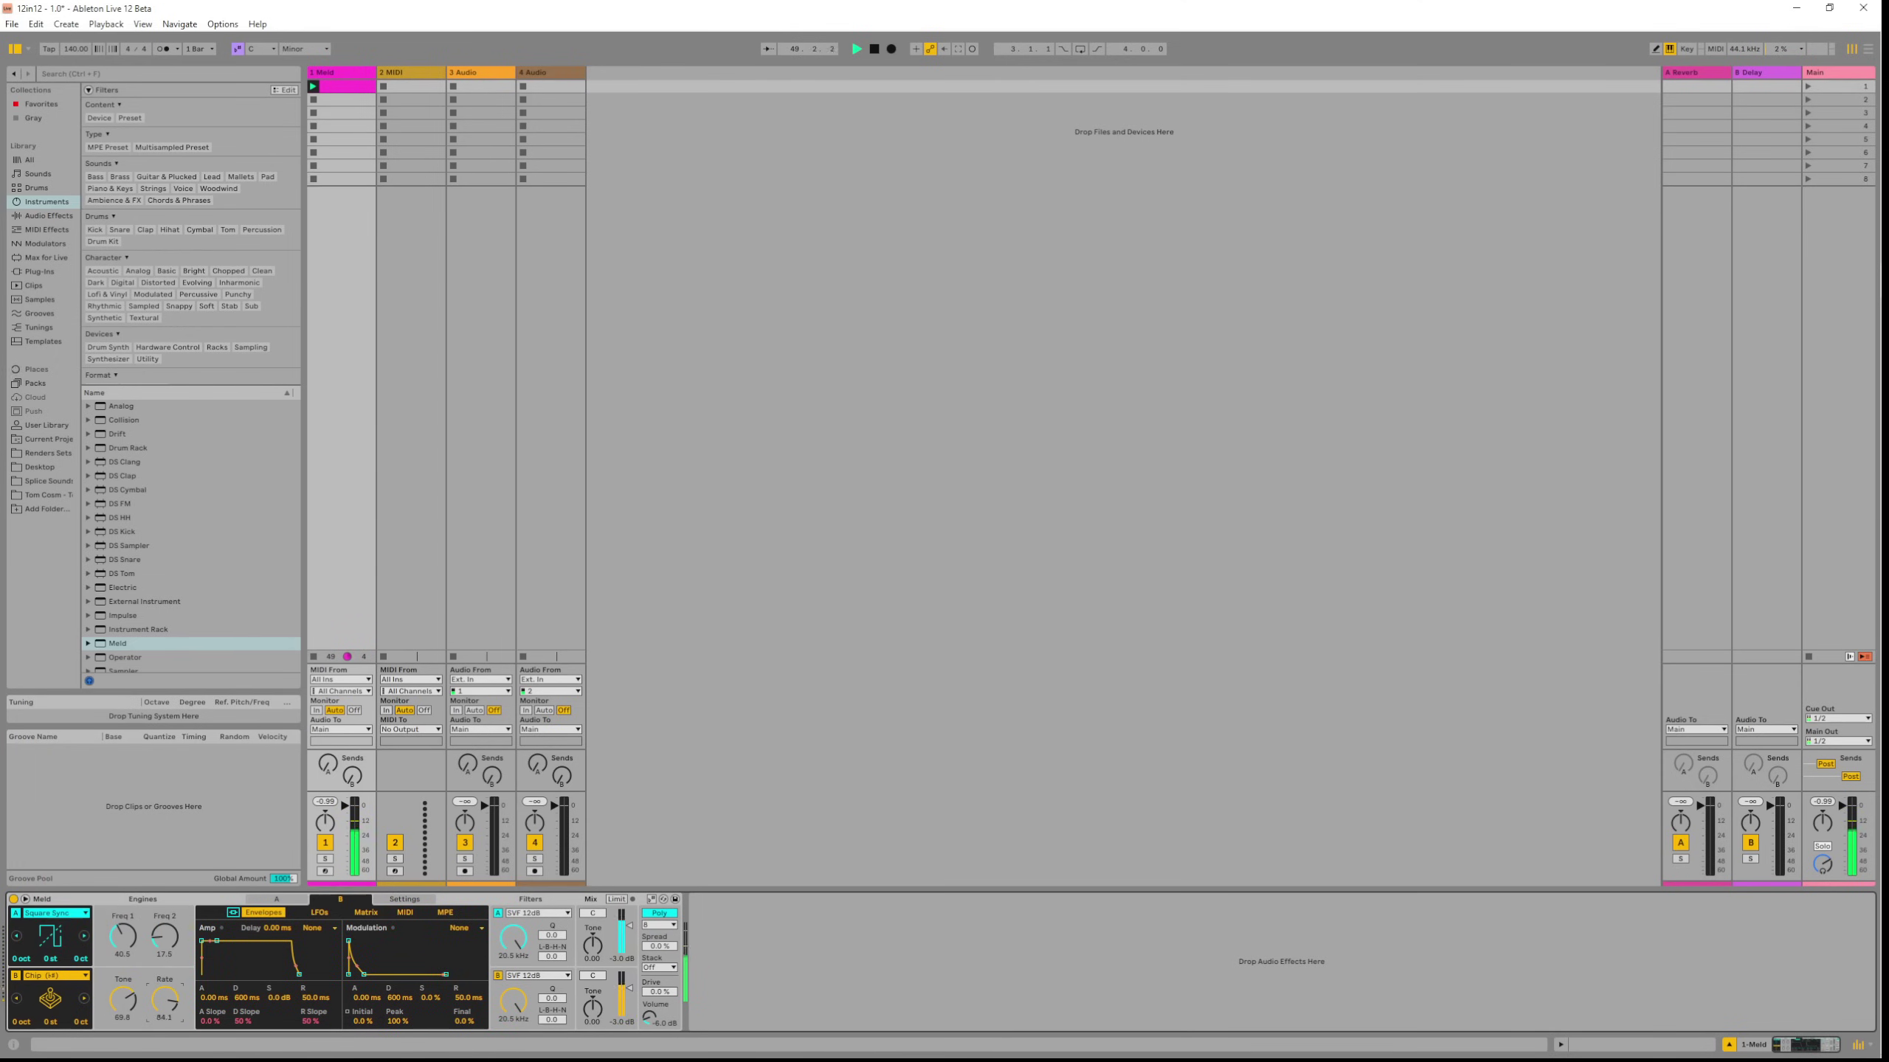
Shape engine A's amp envelope with a 113 ms decay and -inf sustain, and set its filter type to Filther.
{"action": "left_click_drag", "start_coordinate": [149, 939], "coordinate": [212, 976]}
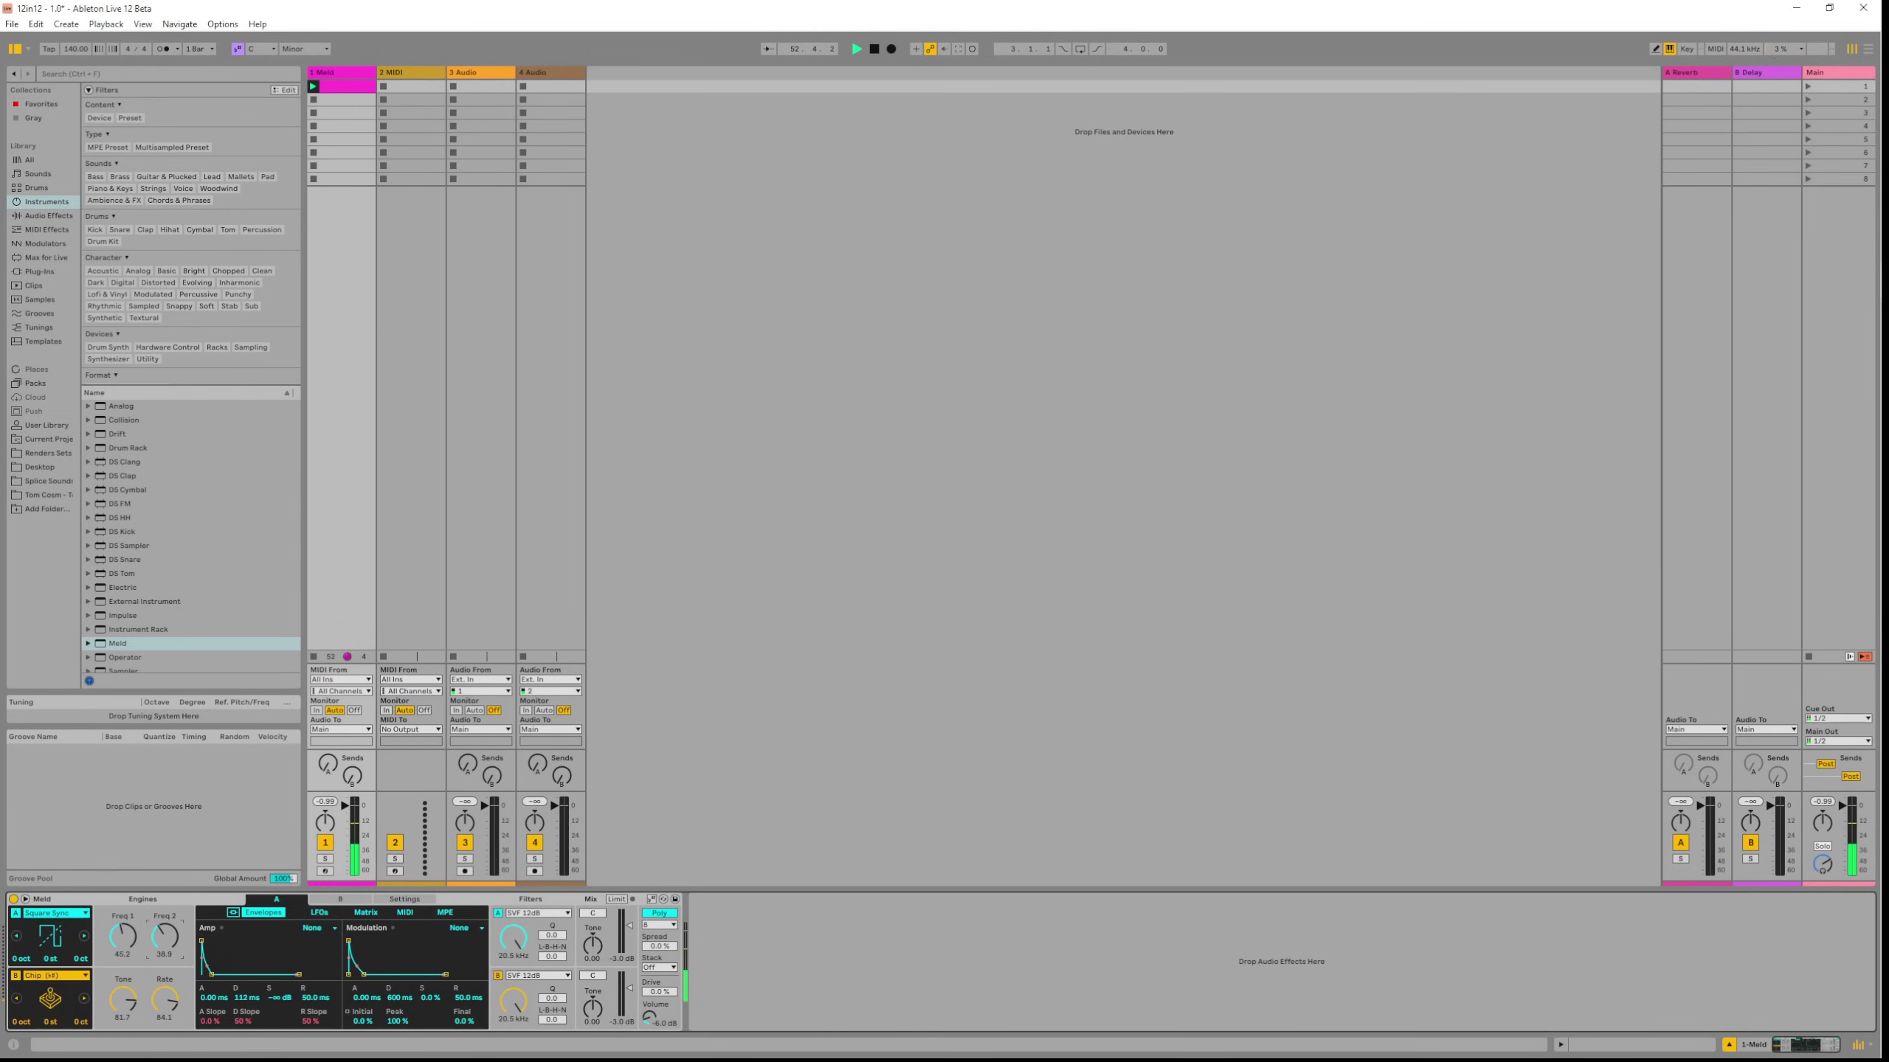
{"action": "left_click", "coordinate": [527, 916]}
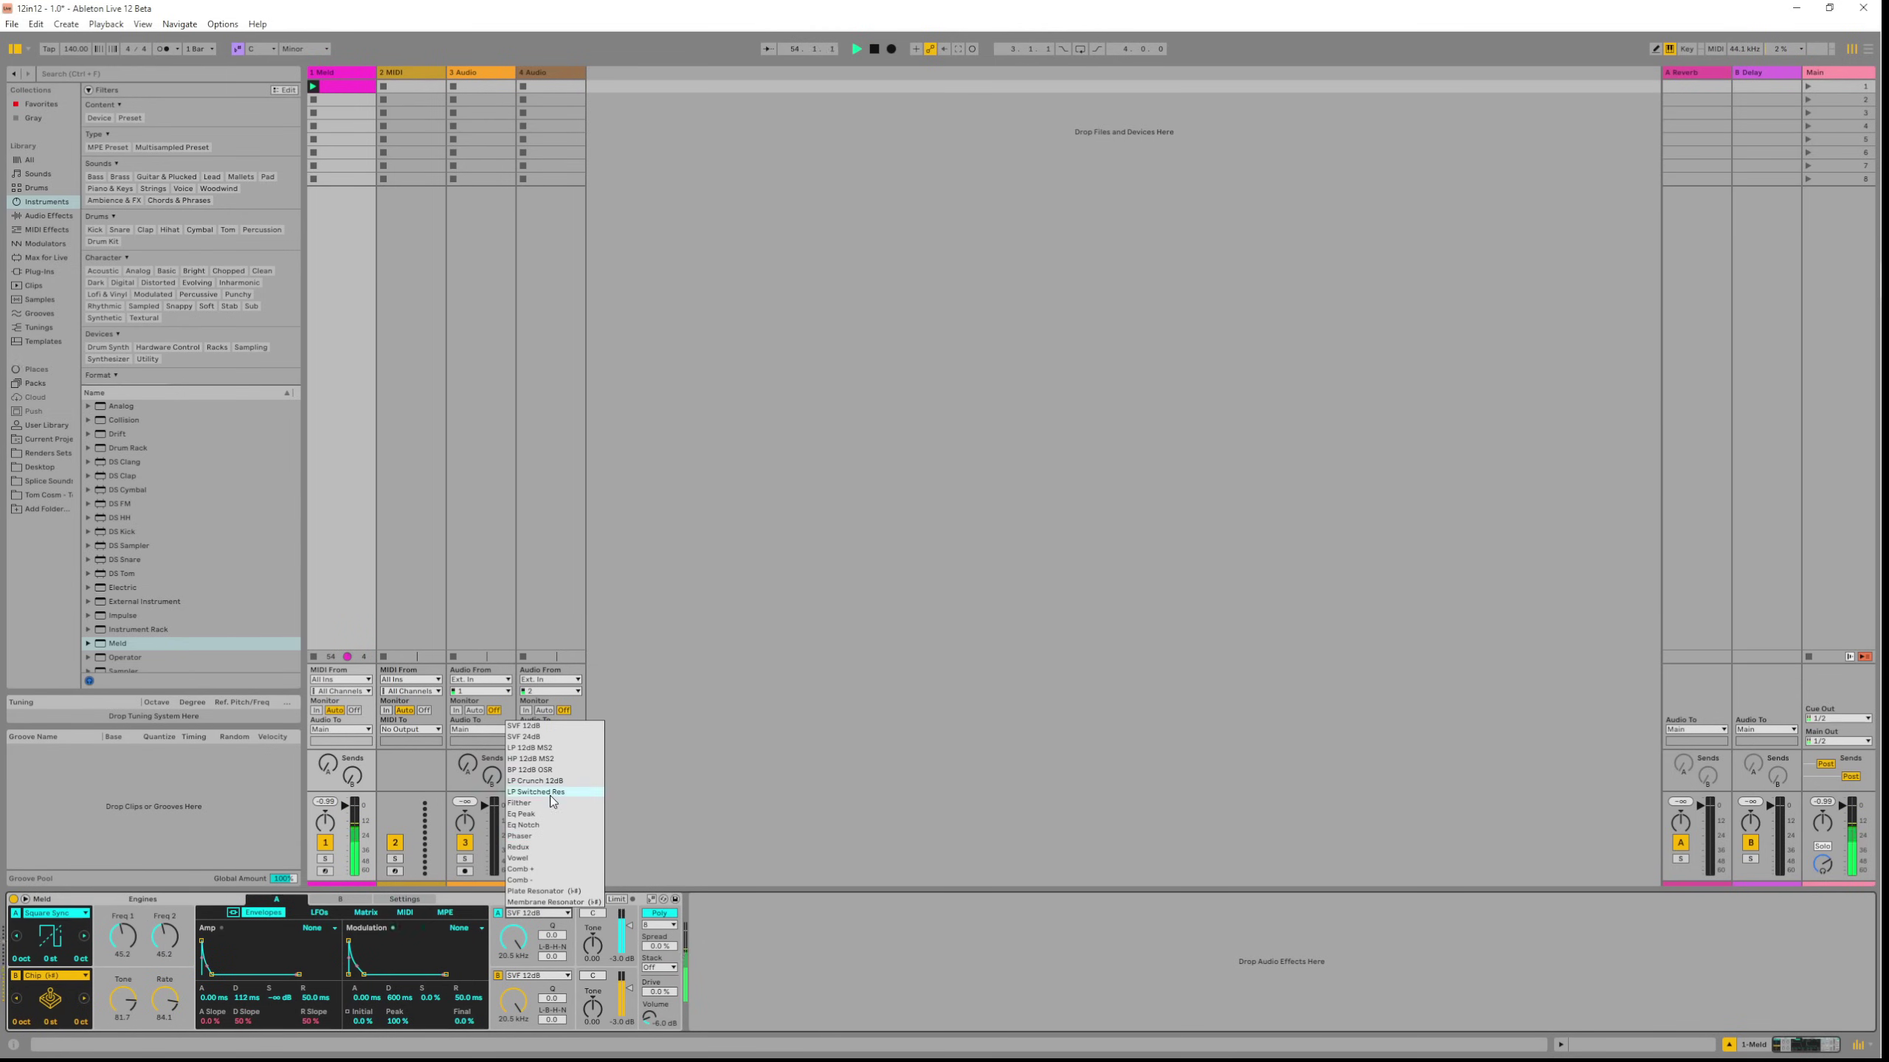
{"action": "left_click", "coordinate": [549, 814]}
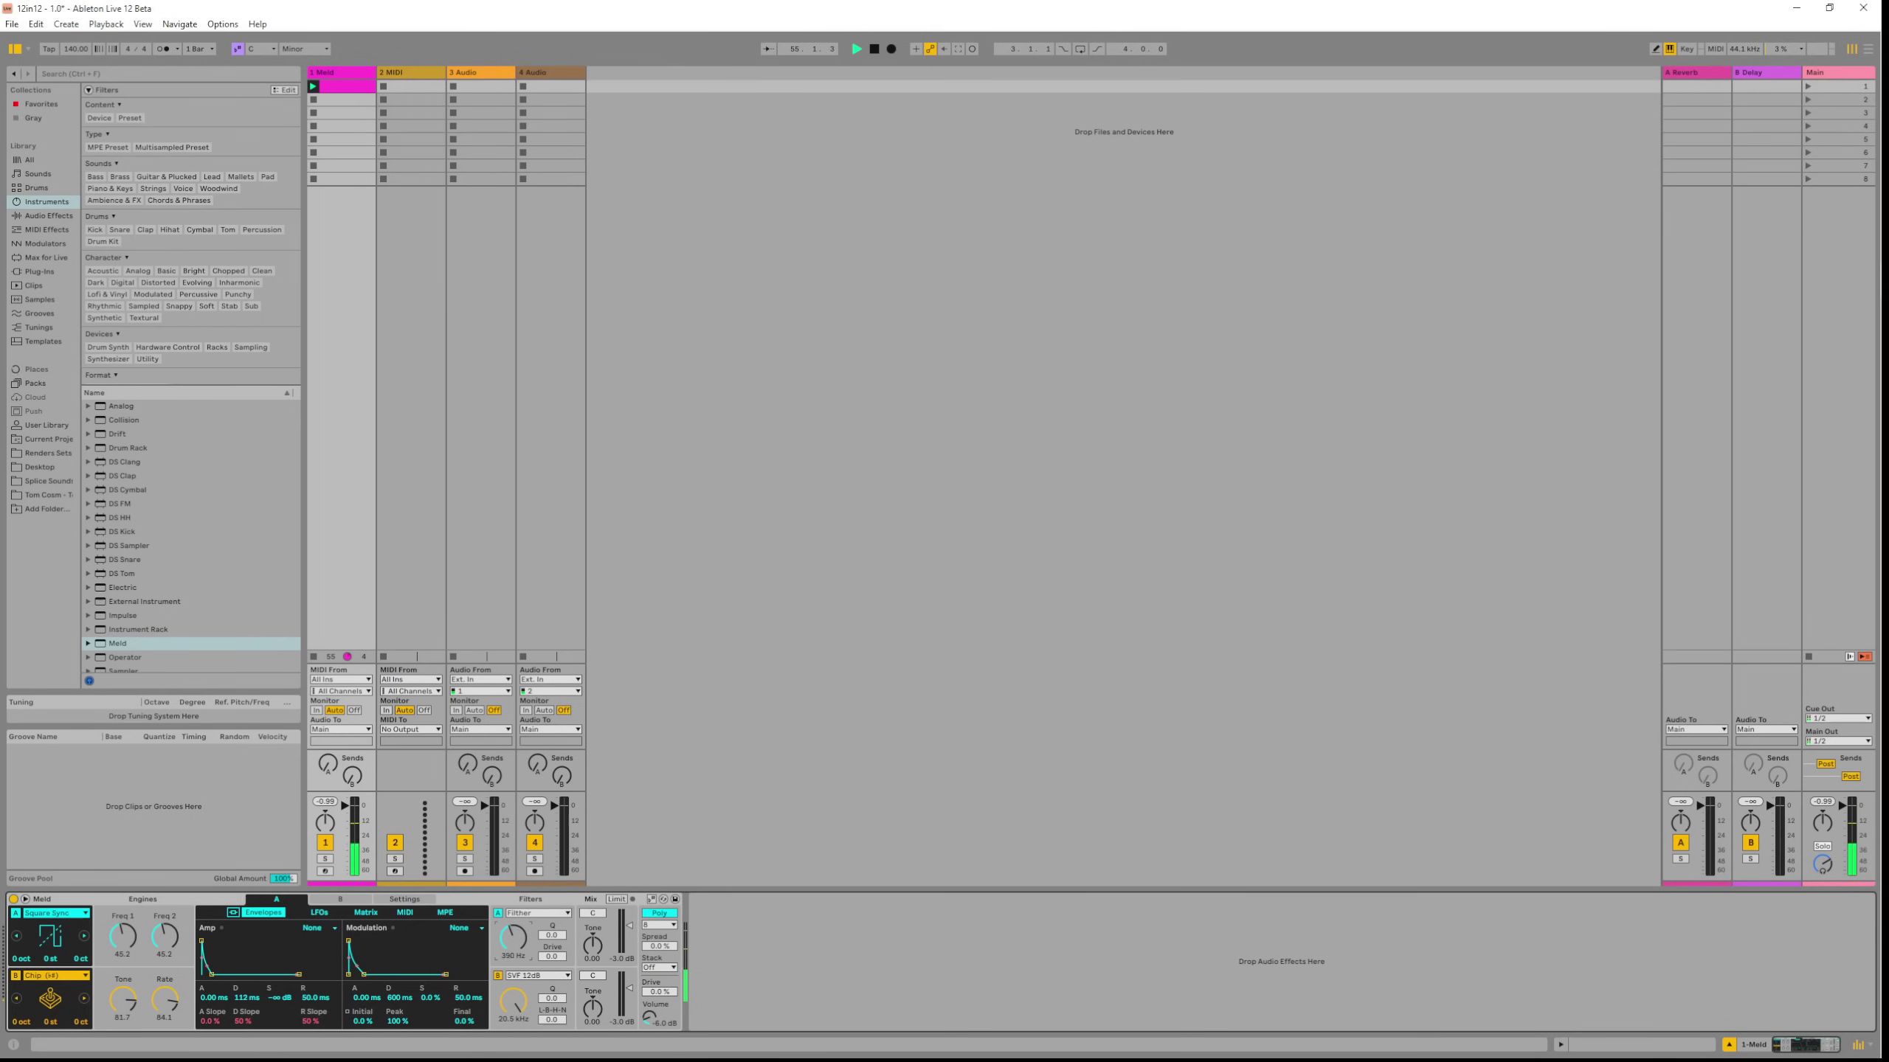
{"action": "left_click", "coordinate": [25, 899]}
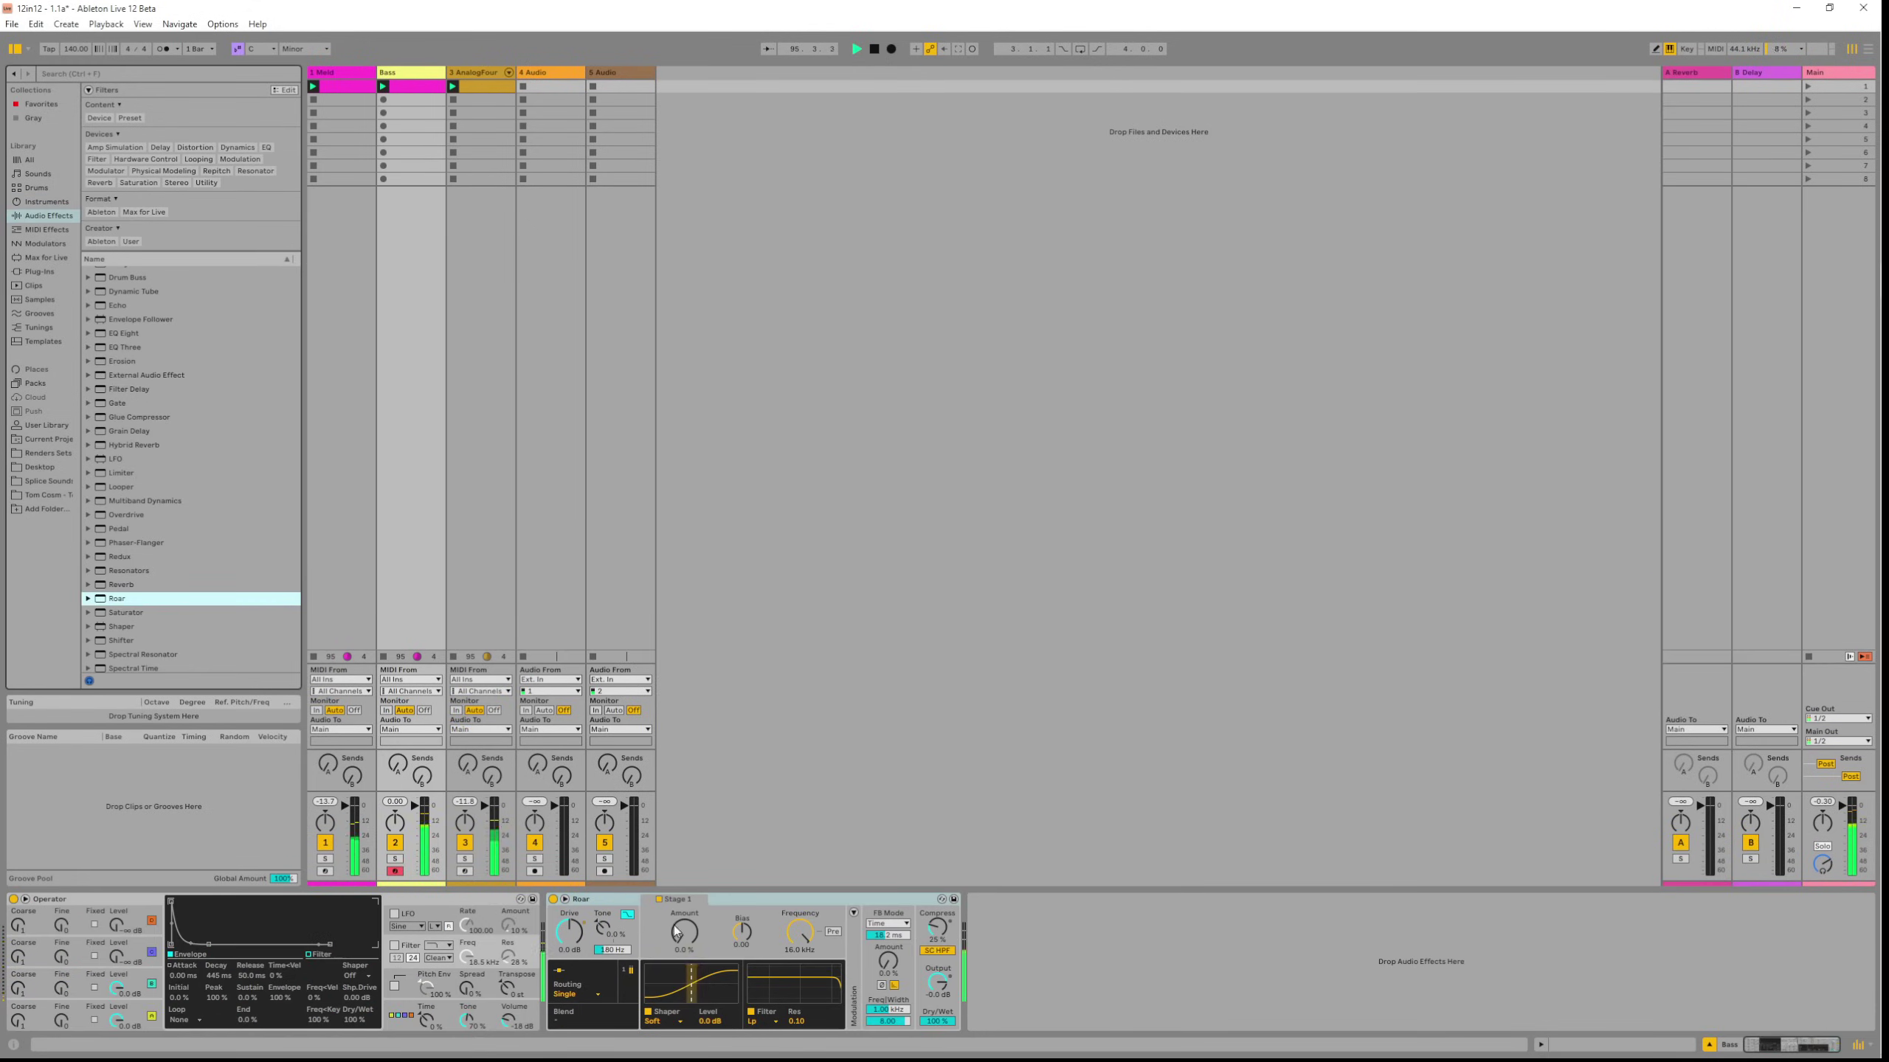
Raise the Amount of Roar's Stage 1 on the Bass track and try the Fractal shaper.
{"action": "left_click_drag", "start_coordinate": [676, 932], "coordinate": [676, 909]}
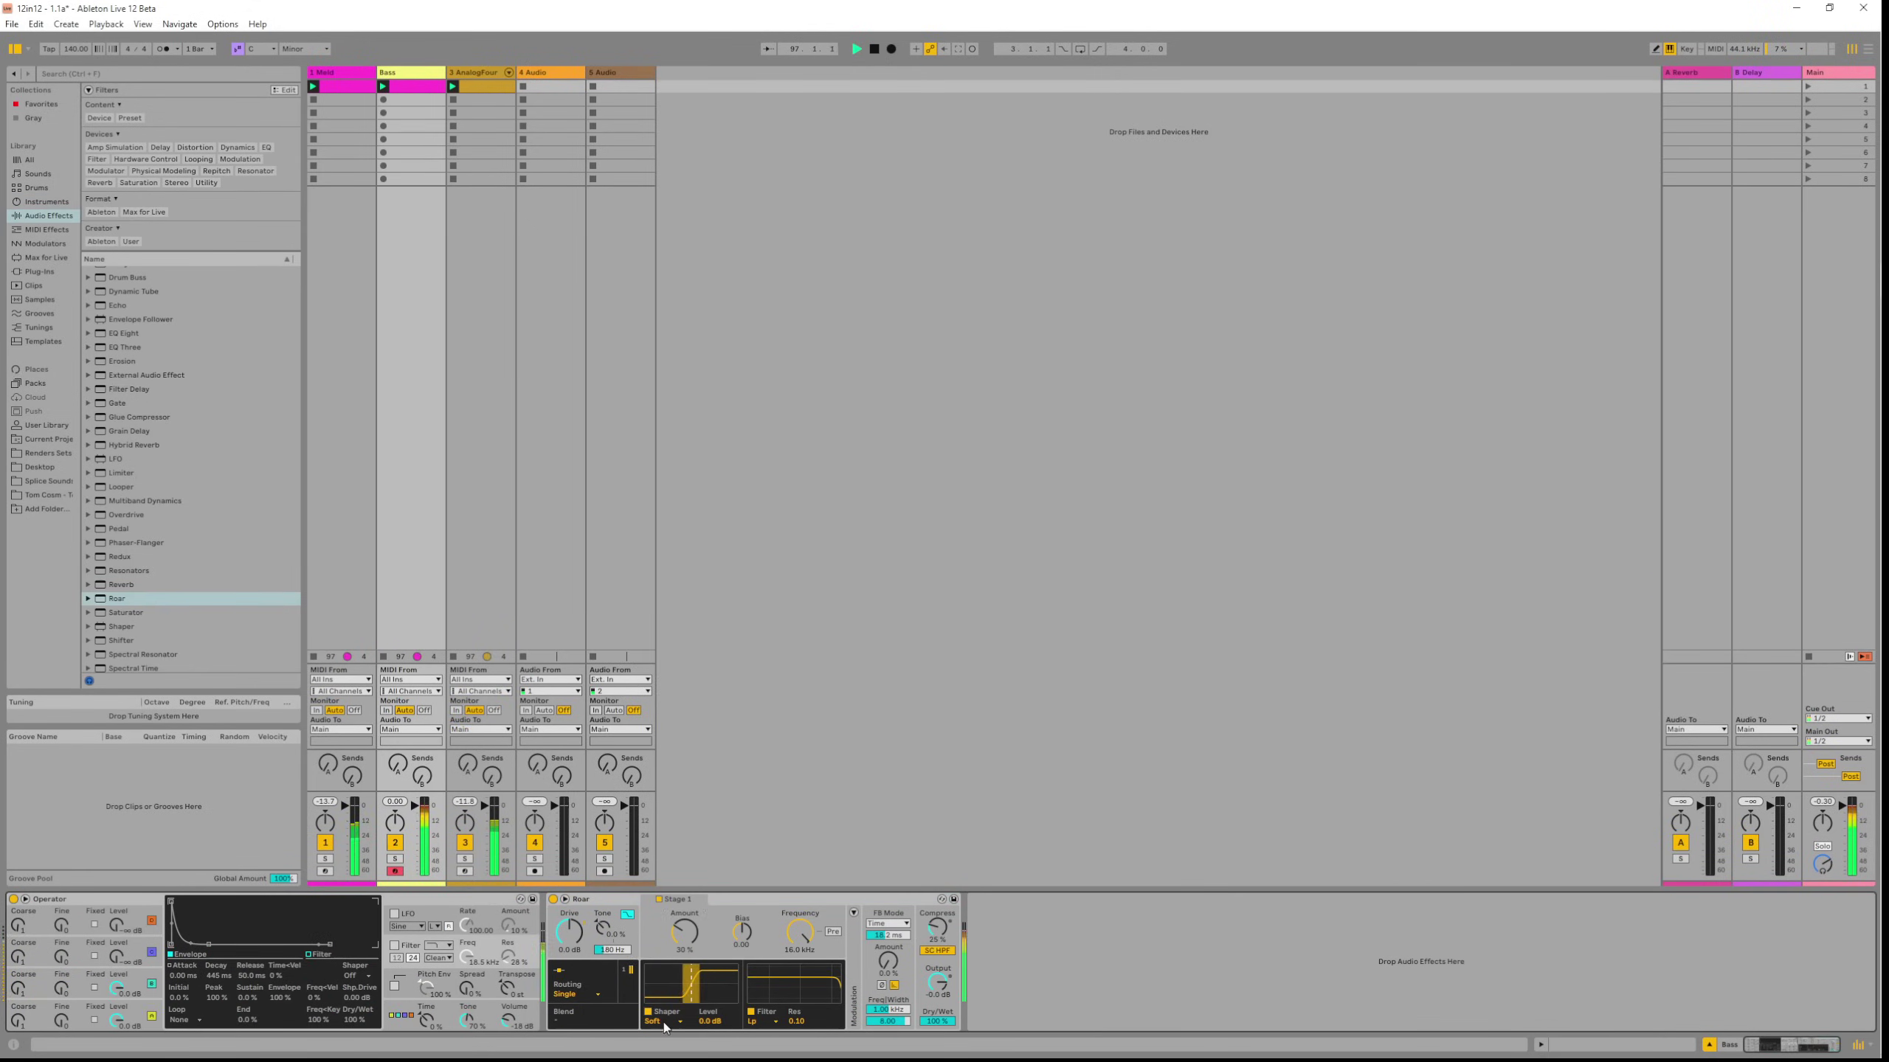
{"action": "left_click", "coordinate": [659, 1021]}
{"action": "left_click", "coordinate": [695, 931]}
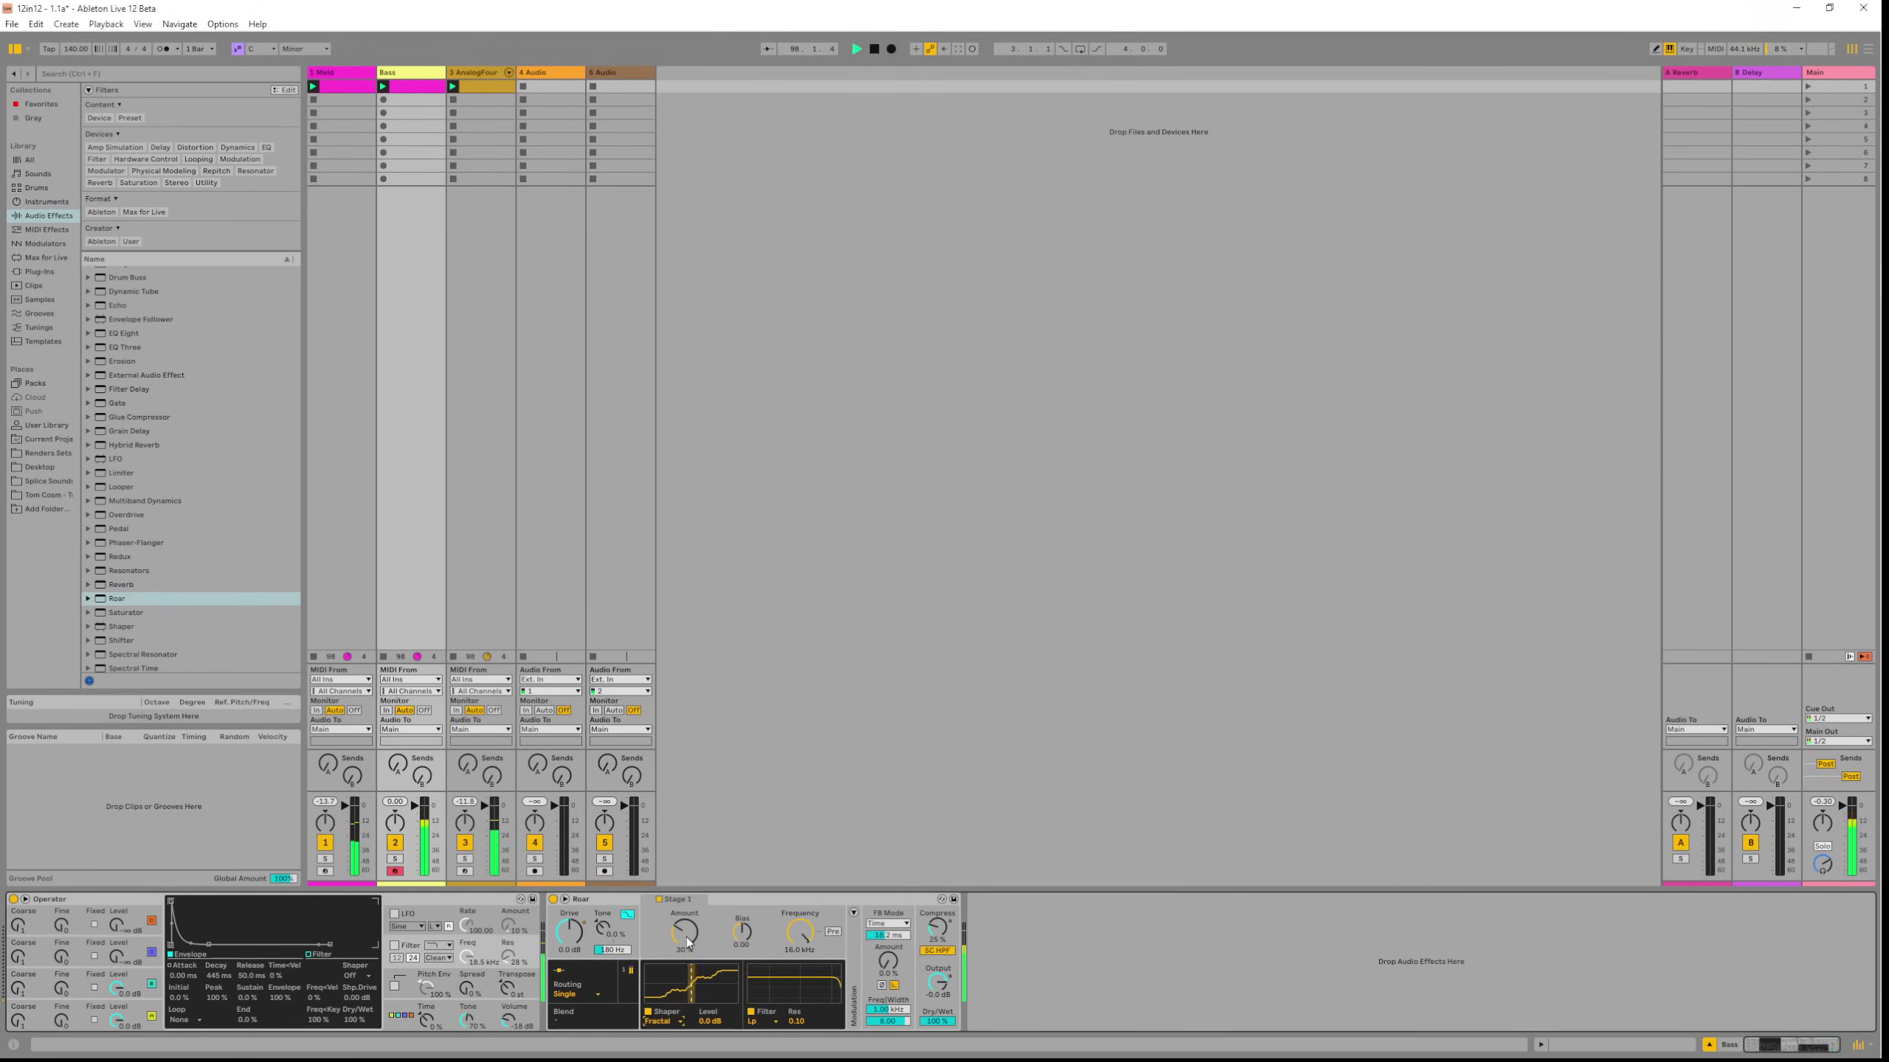
{"action": "left_click_drag", "start_coordinate": [701, 930], "coordinate": [701, 907]}
Set Roar's Stage 1 shaper to Diode Clipper with Amount about 58%, and adjust the Drive.
{"action": "left_click", "coordinate": [667, 1022]}
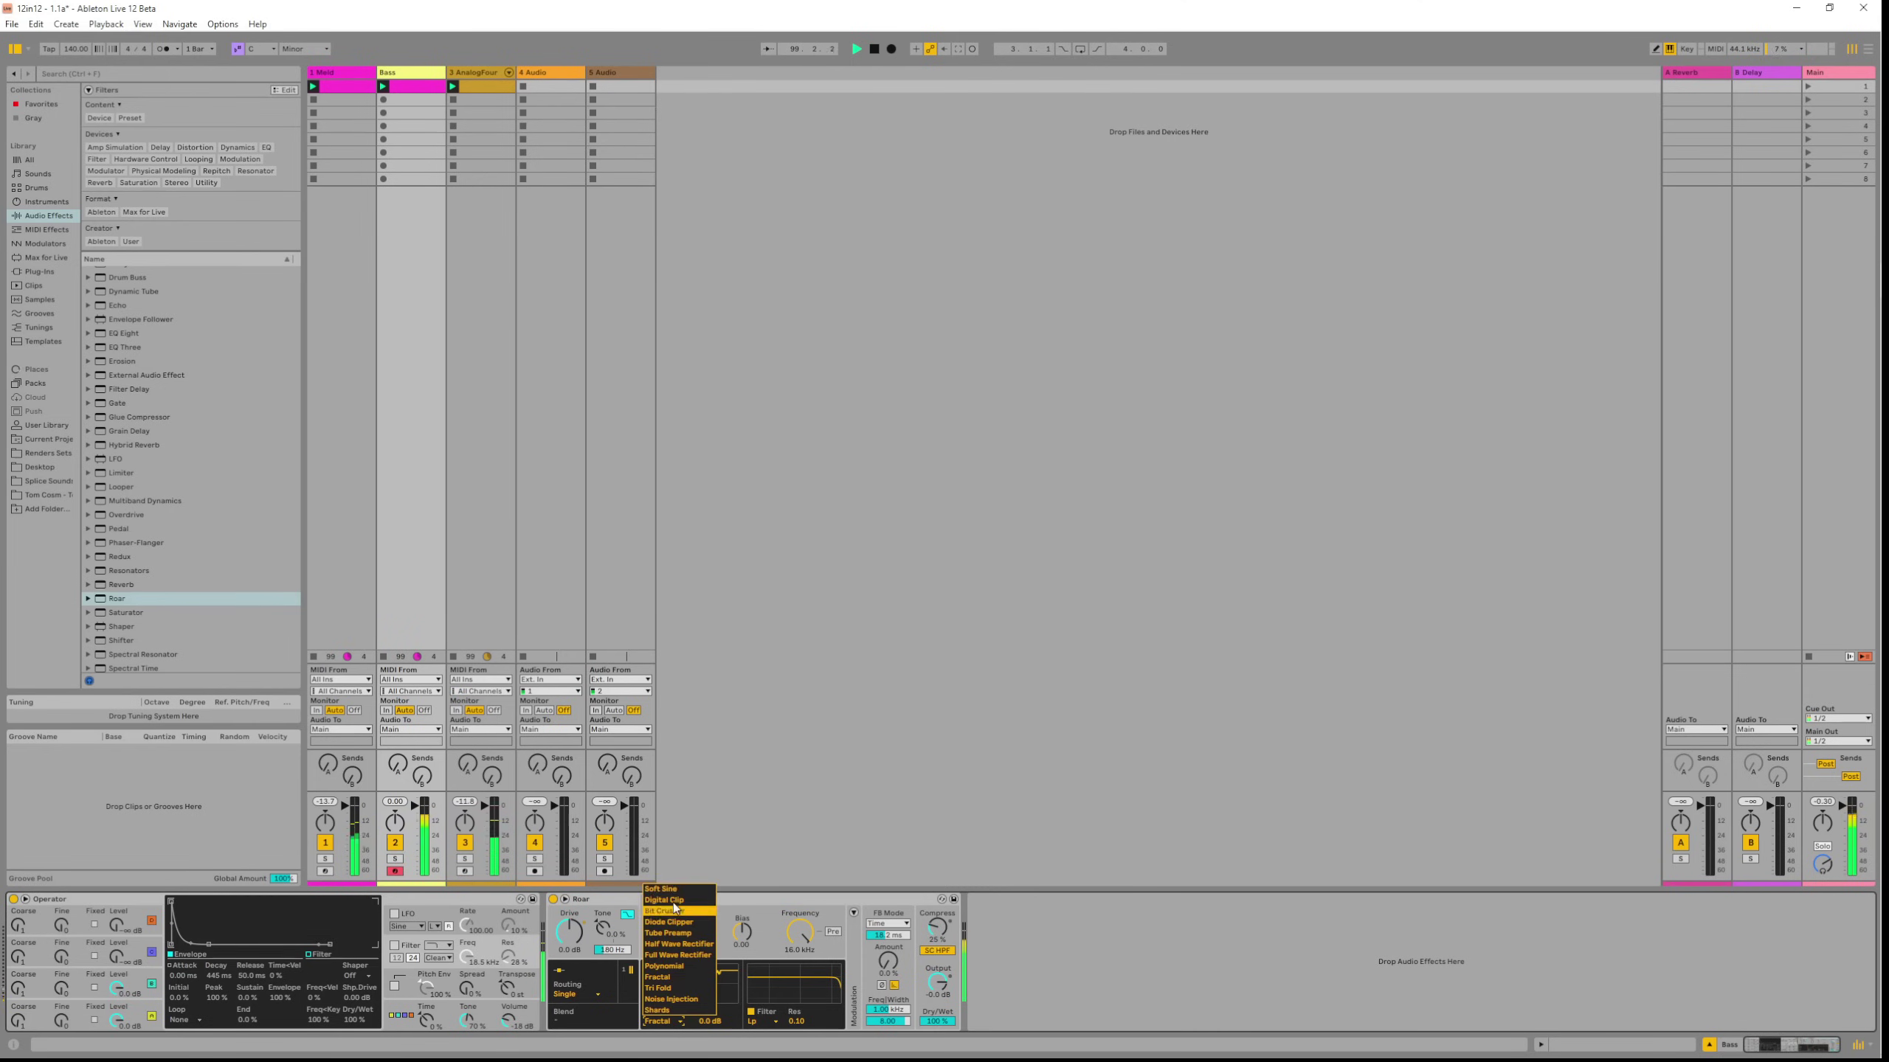
{"action": "left_click", "coordinate": [680, 915]}
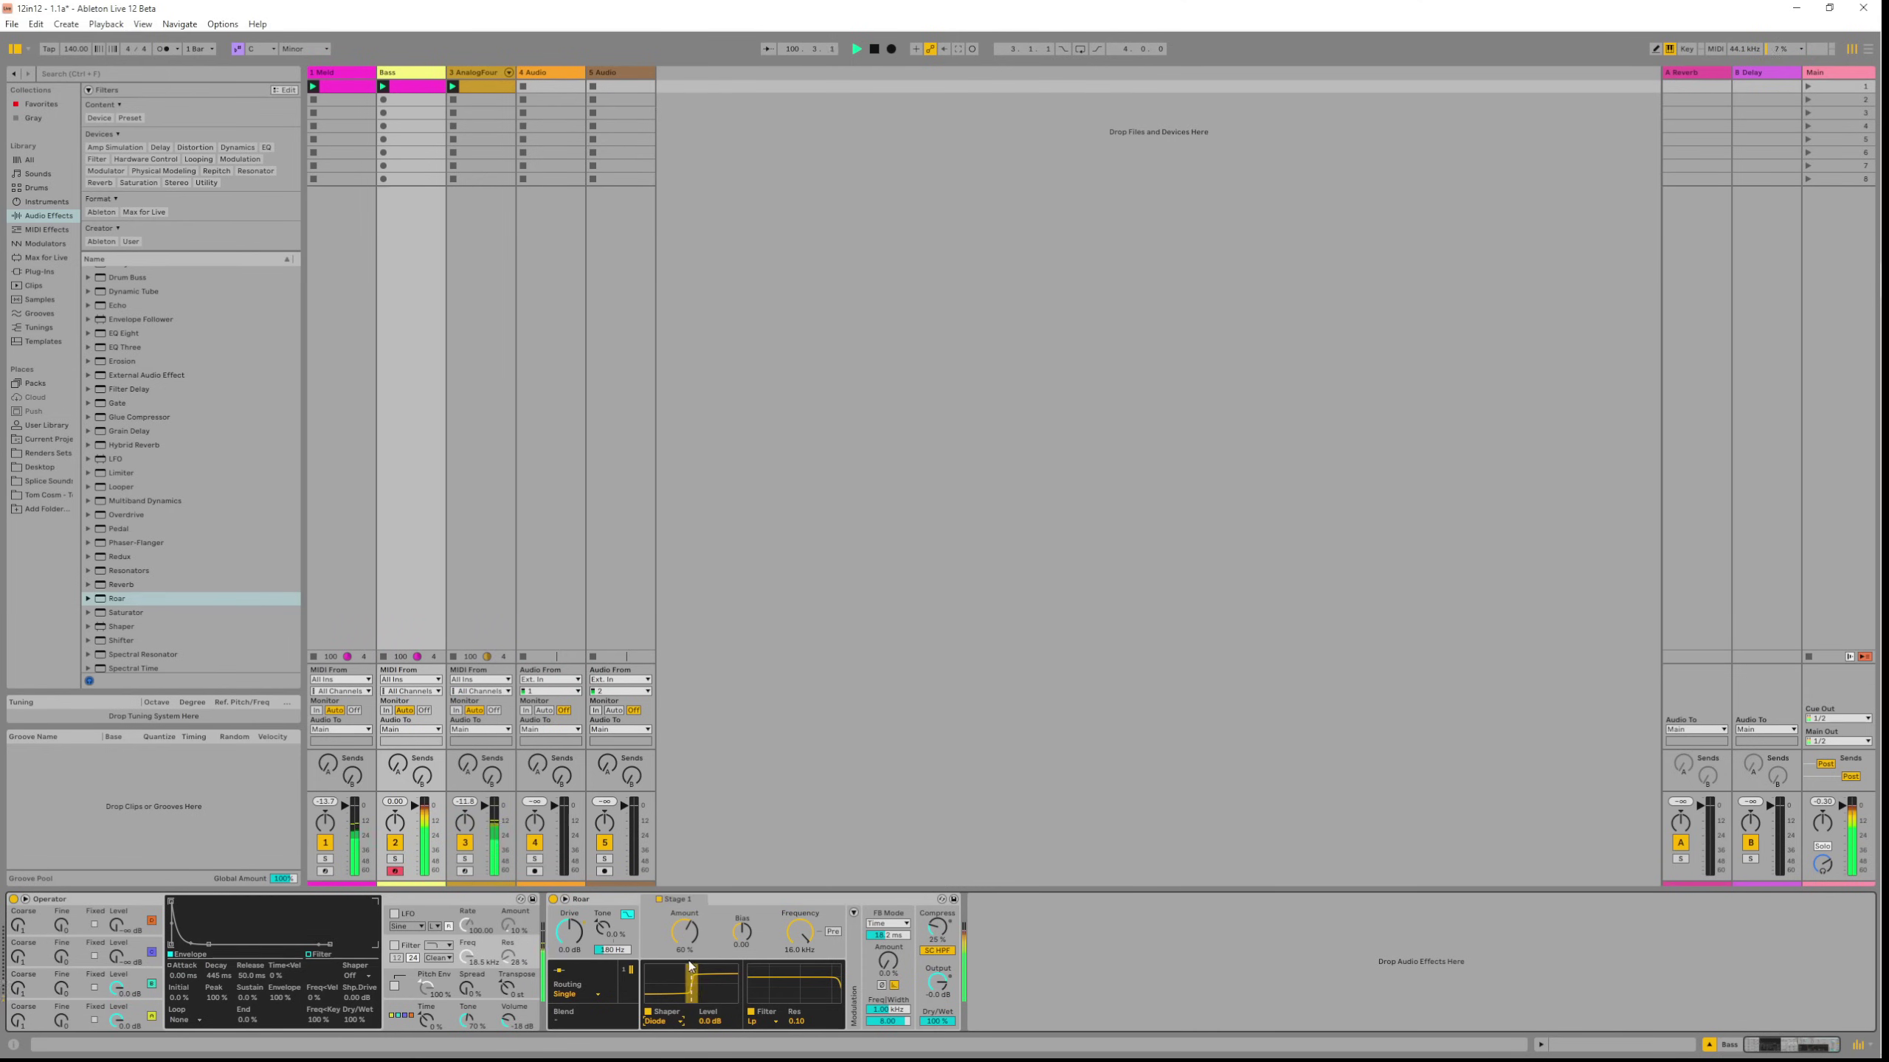
{"action": "left_click_drag", "start_coordinate": [569, 932], "coordinate": [578, 997]}
Set Roar's routing to Multi Band and open its expanded view.
{"action": "left_click", "coordinate": [578, 995]}
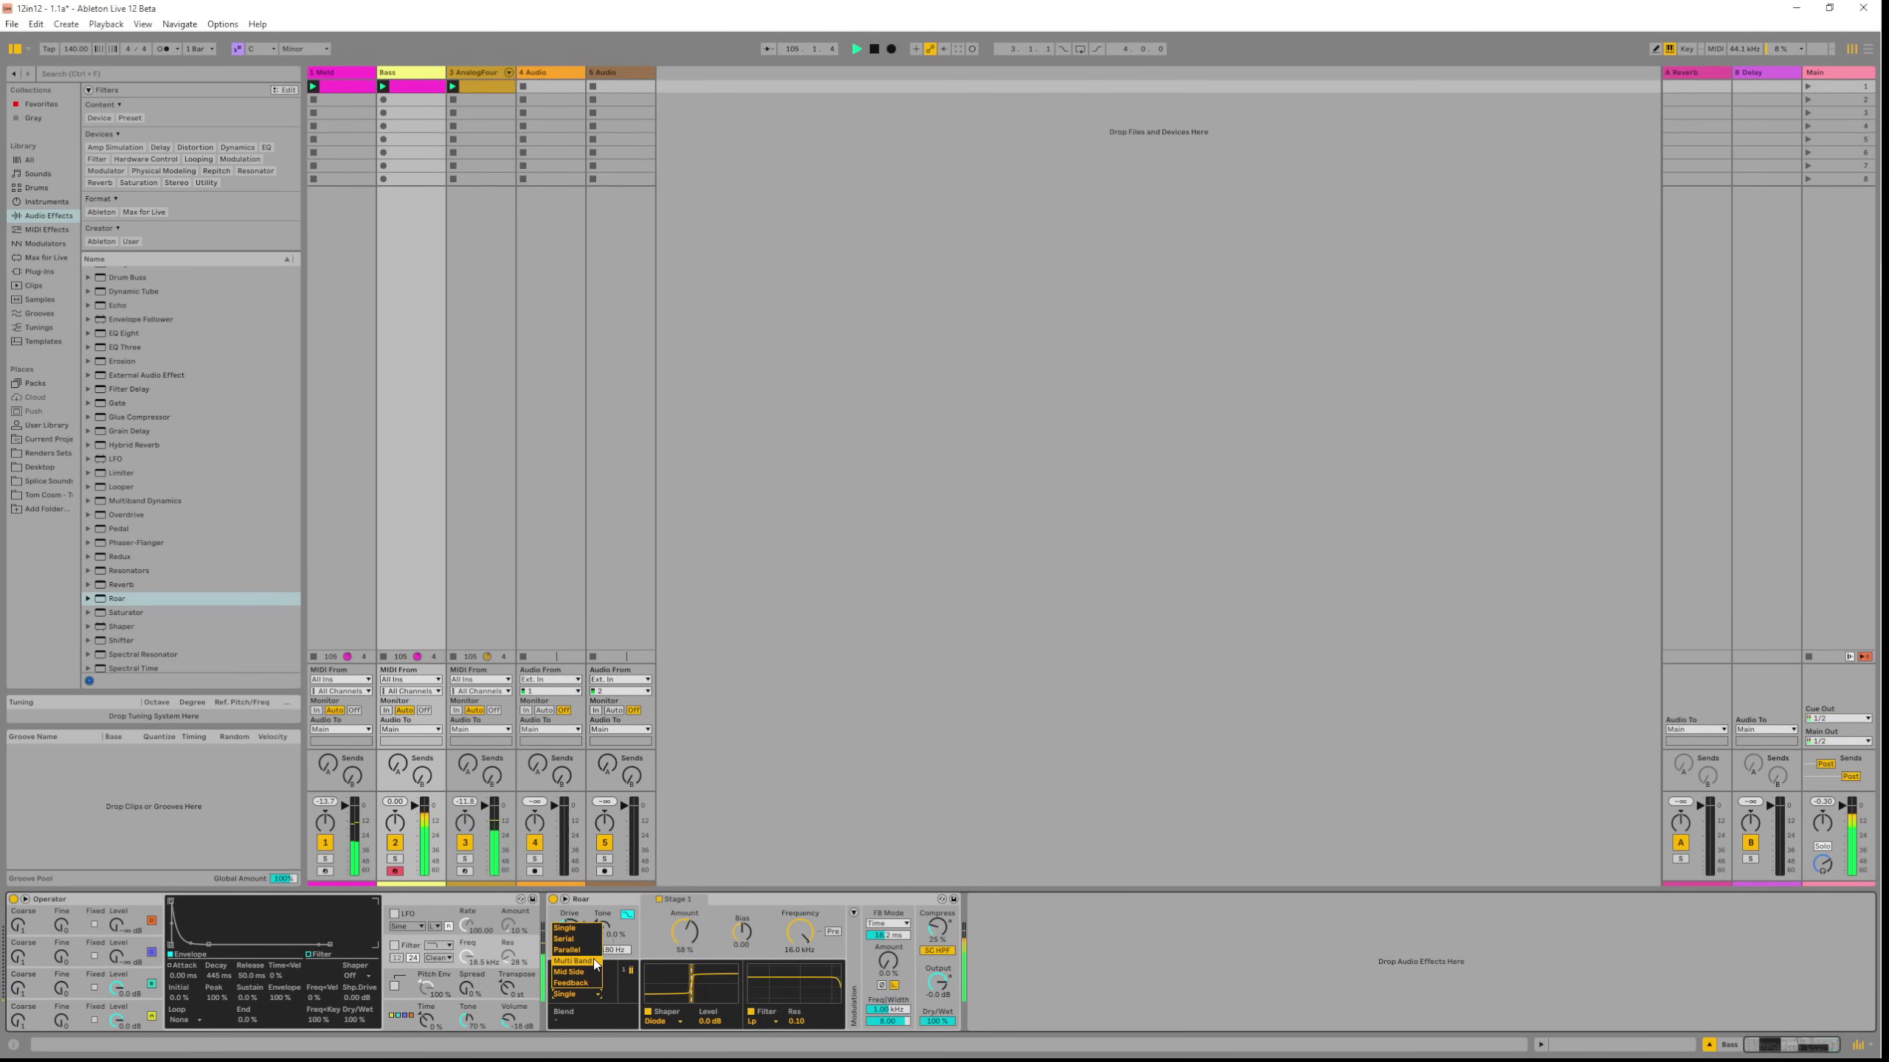
{"action": "left_click", "coordinate": [574, 962]}
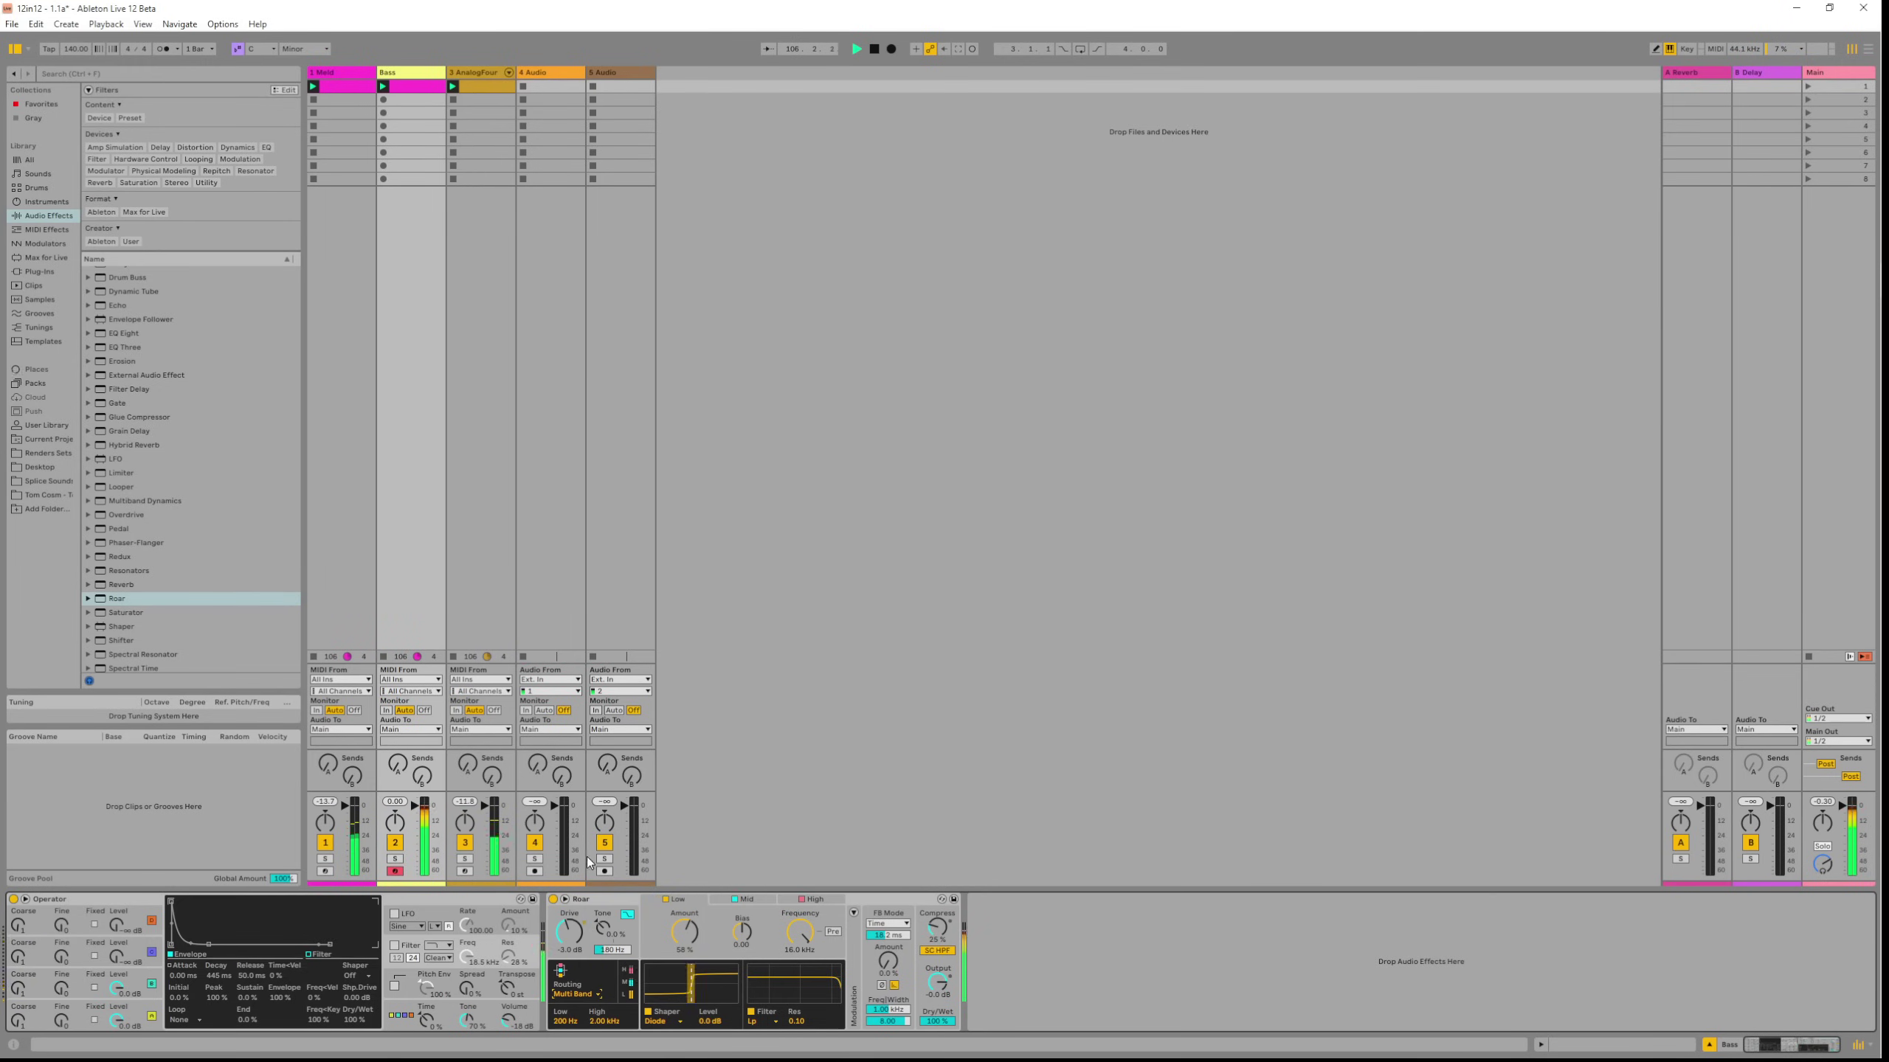
{"action": "left_click", "coordinate": [565, 899]}
Give the Mid band a Noise Injection shaper at 66% Amount with its filter near 278 Hz, and raise the High band's Amount to about 57%.
{"action": "left_click_drag", "start_coordinate": [730, 539], "coordinate": [730, 492]}
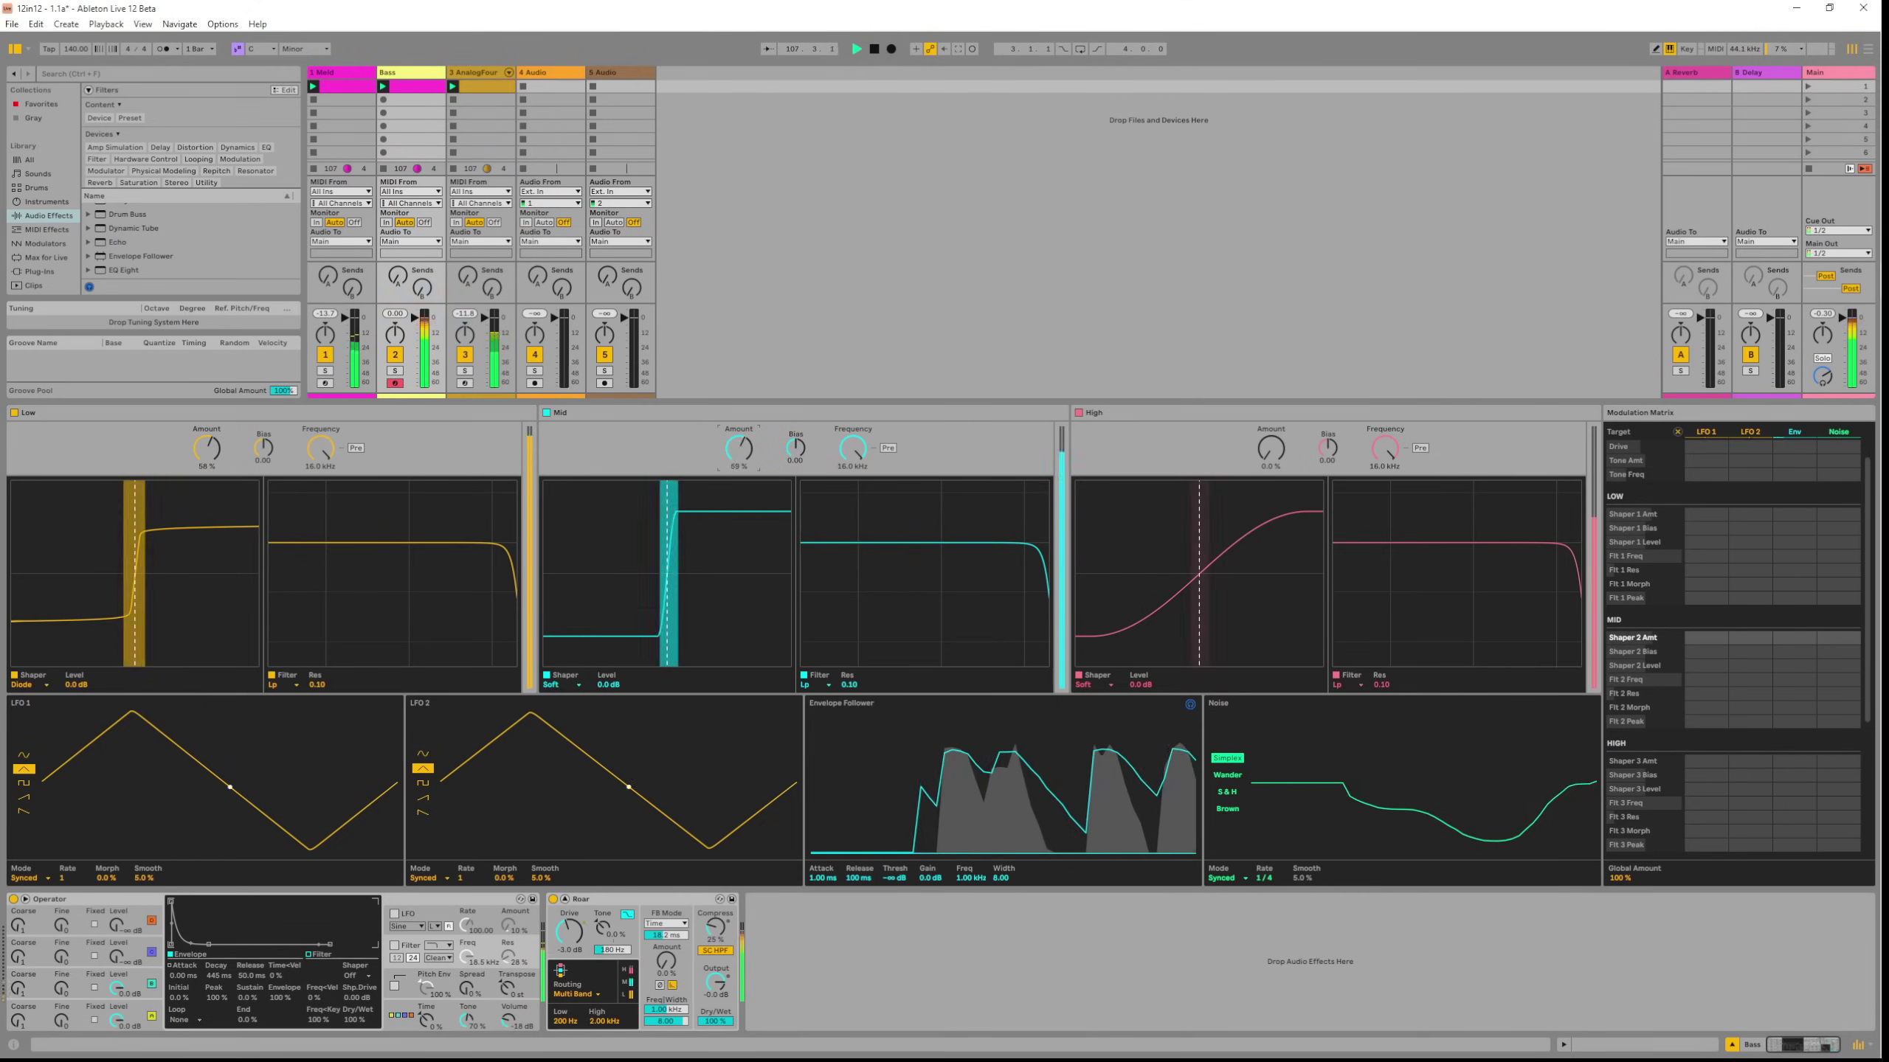
{"action": "left_click", "coordinate": [565, 685]}
{"action": "left_click", "coordinate": [568, 806]}
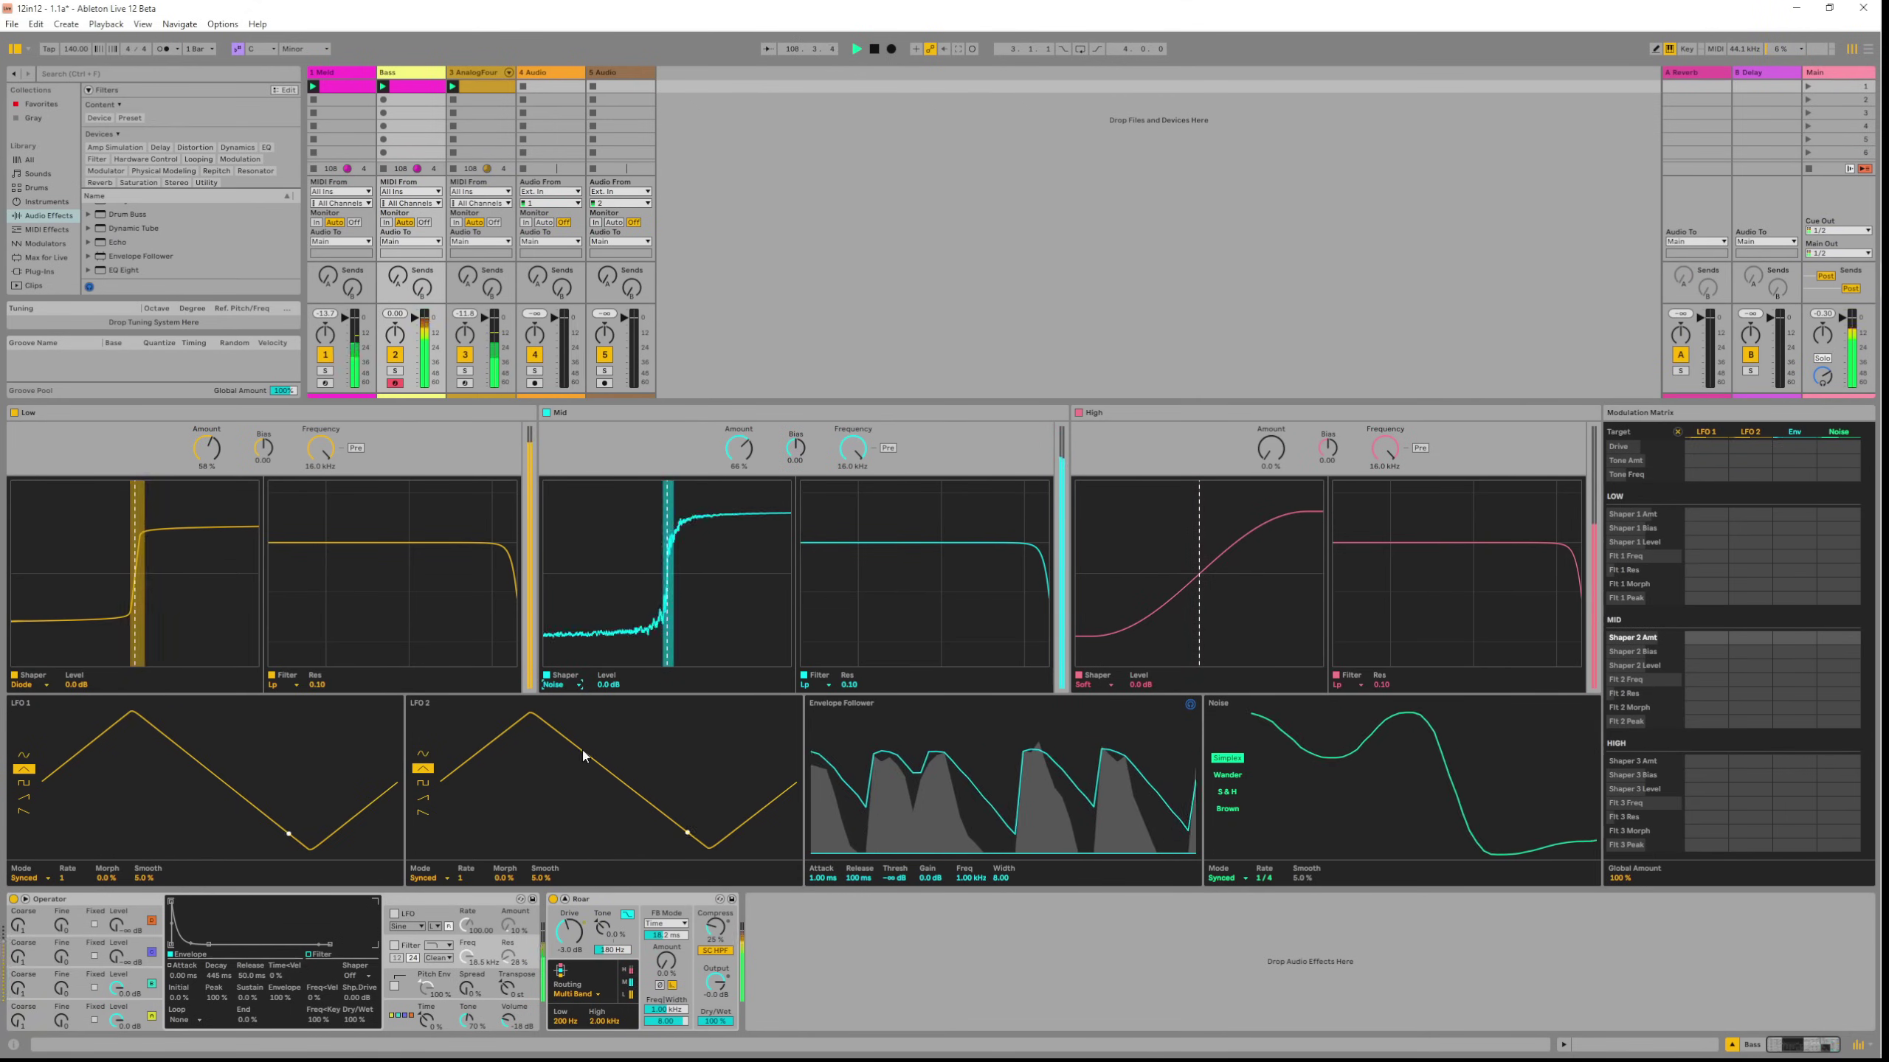
{"action": "left_click_drag", "start_coordinate": [796, 448], "coordinate": [853, 535]}
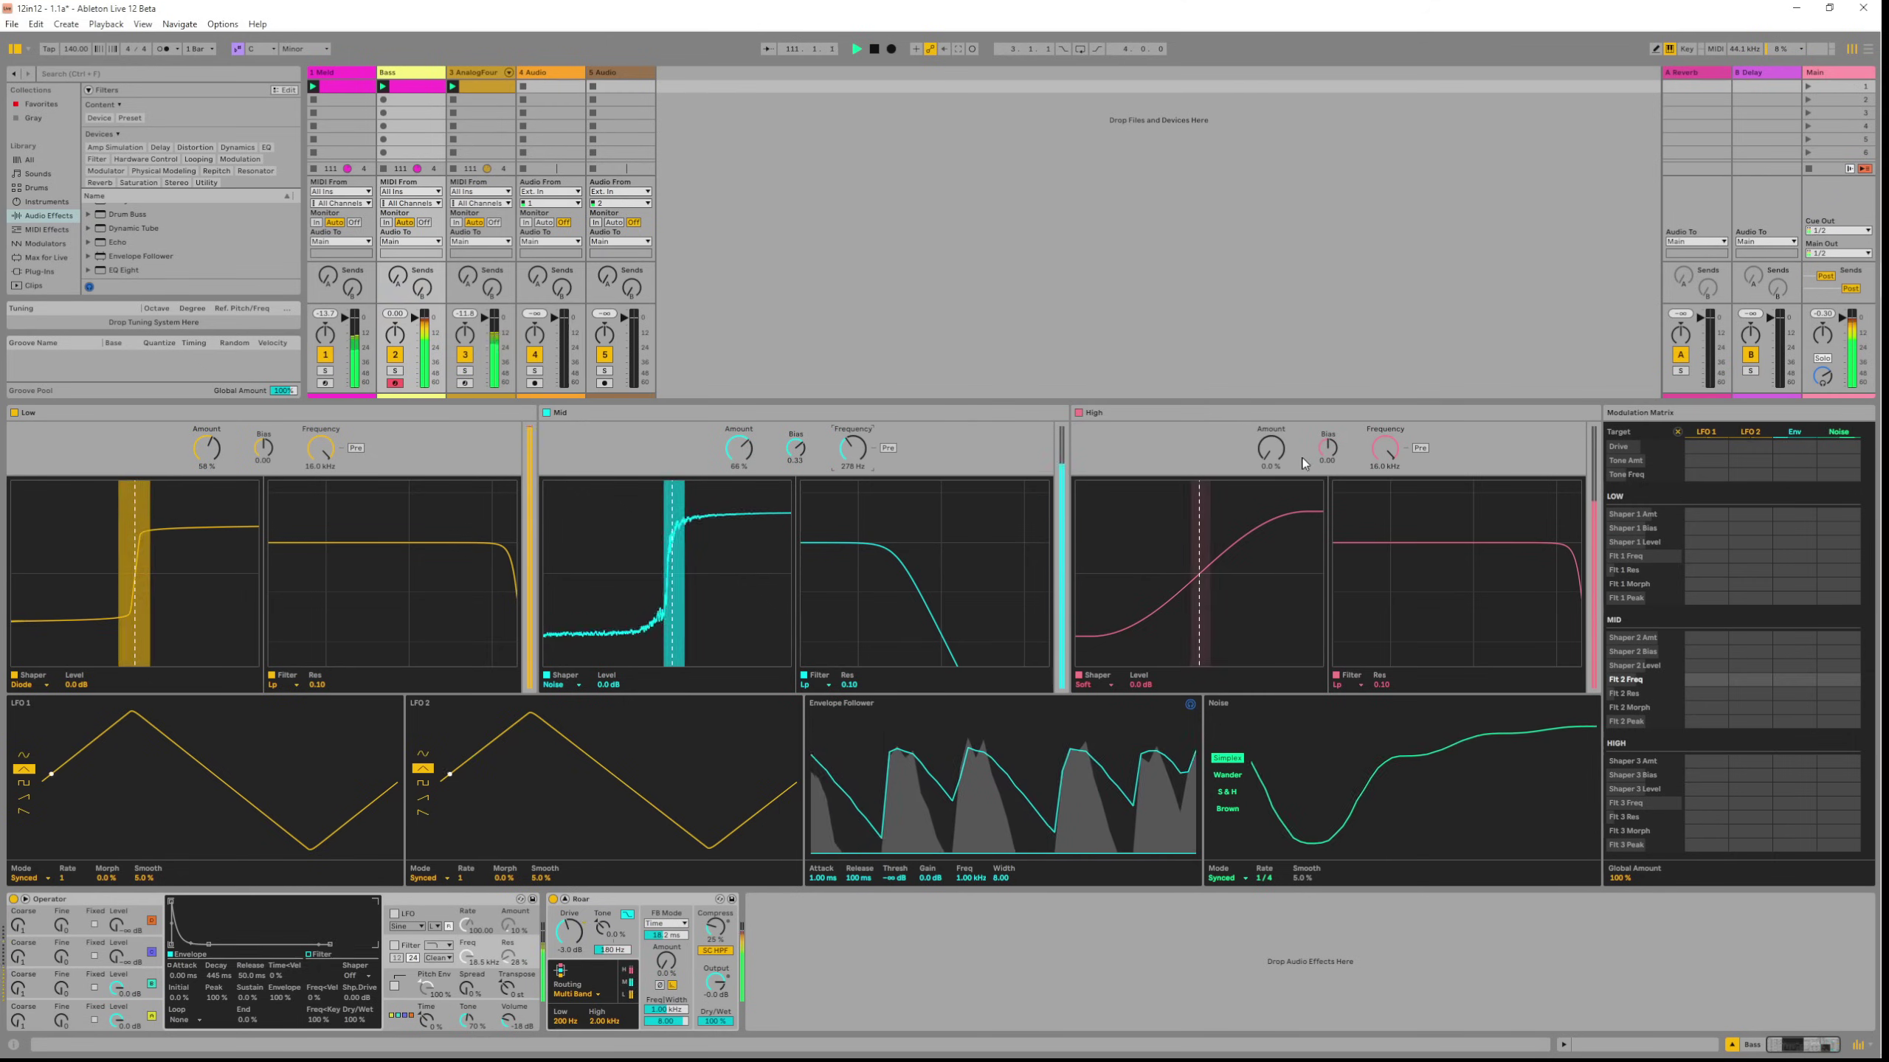
{"action": "left_click_drag", "start_coordinate": [1270, 448], "coordinate": [1270, 400]}
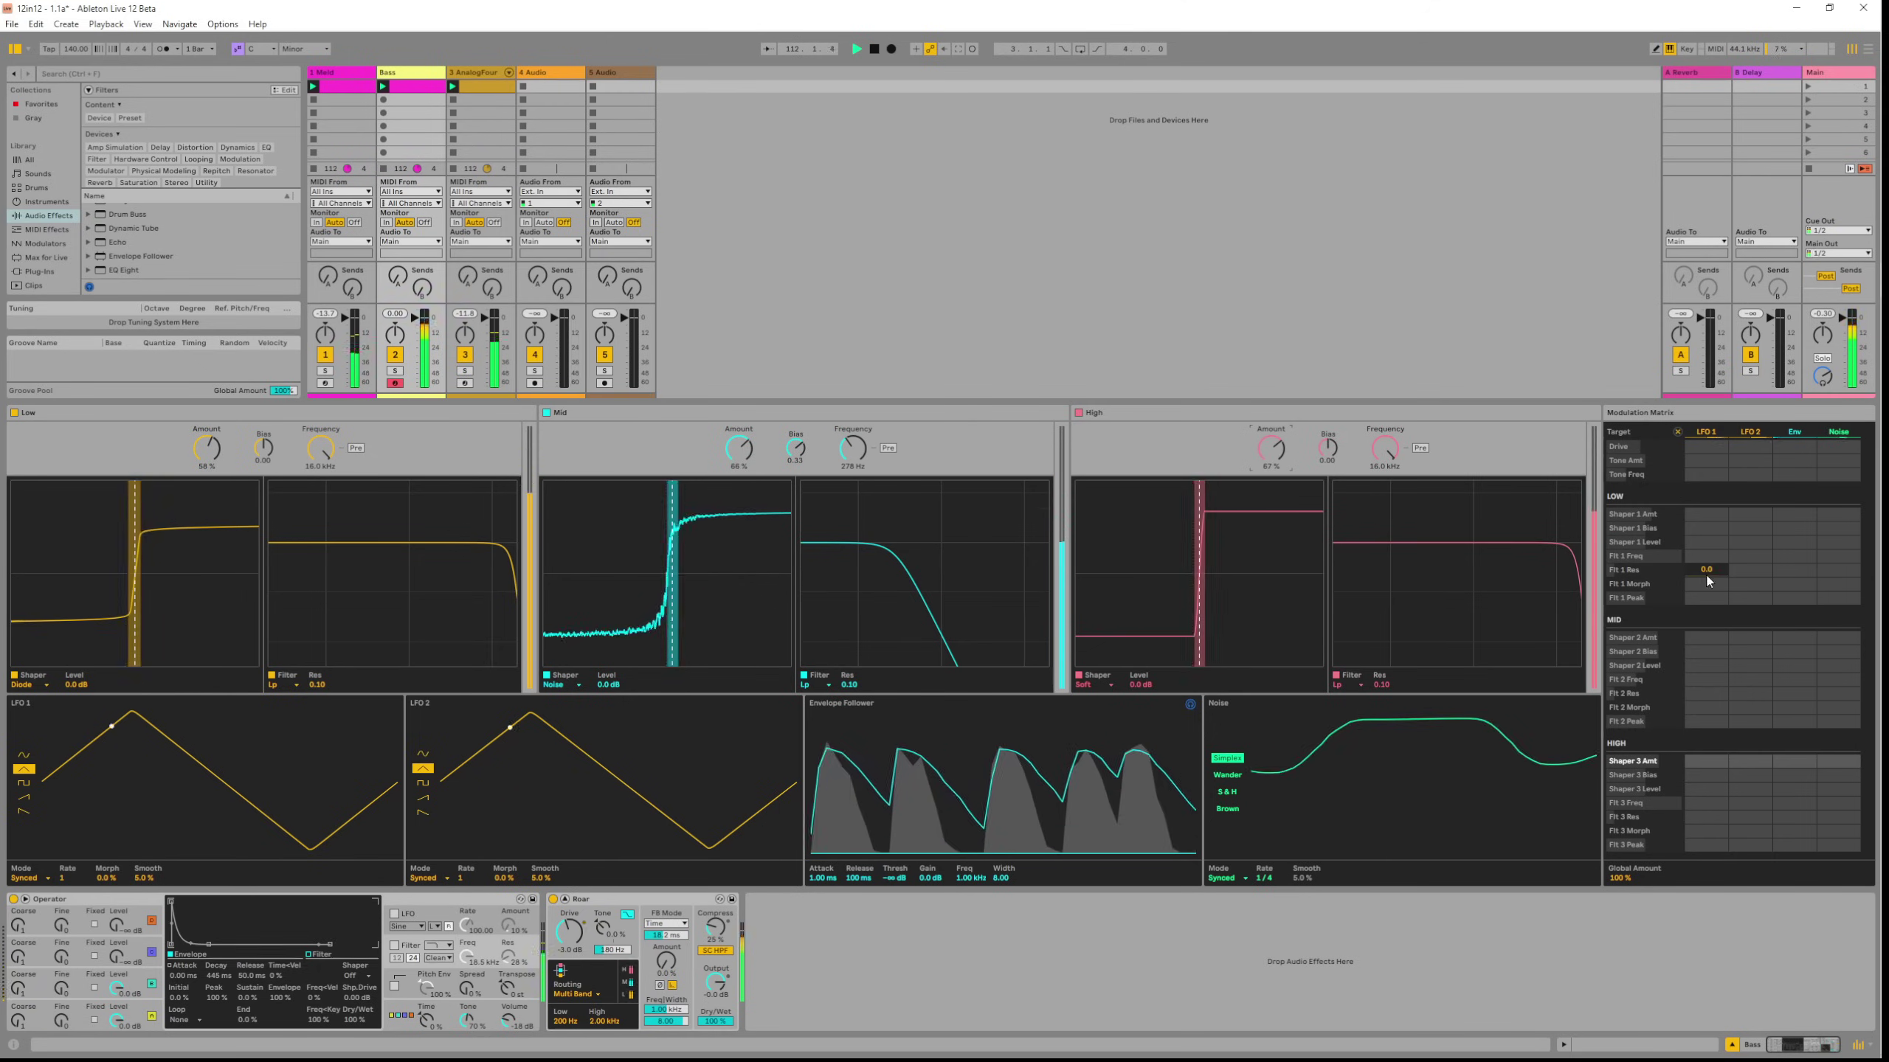
Modulate Flt 1 Freq with LFO 1 at 100 and LFO 2, and Flt 2 Freq with LFO 2 at 72, raising the Mid filter frequency to about 1.85 kHz.
{"action": "left_click_drag", "start_coordinate": [1704, 557], "coordinate": [1704, 476]}
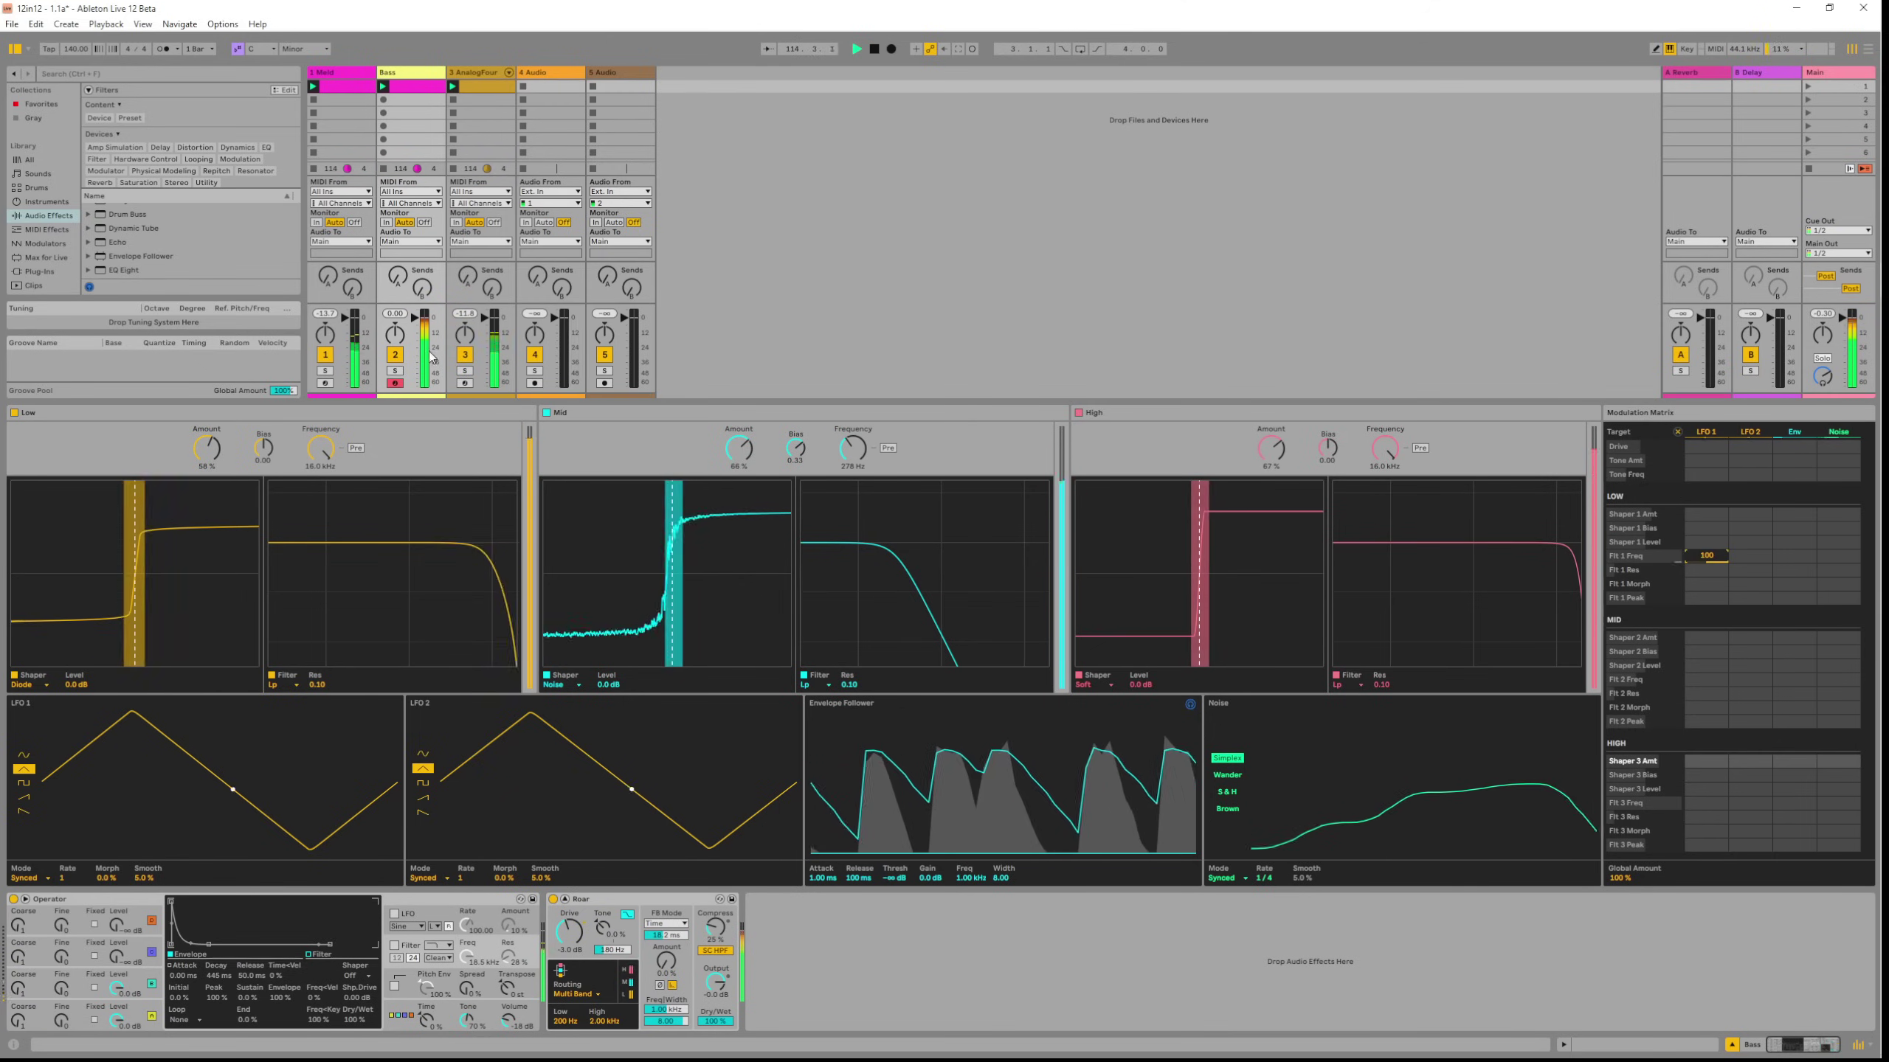
{"action": "left_click_drag", "start_coordinate": [853, 449], "coordinate": [853, 405]}
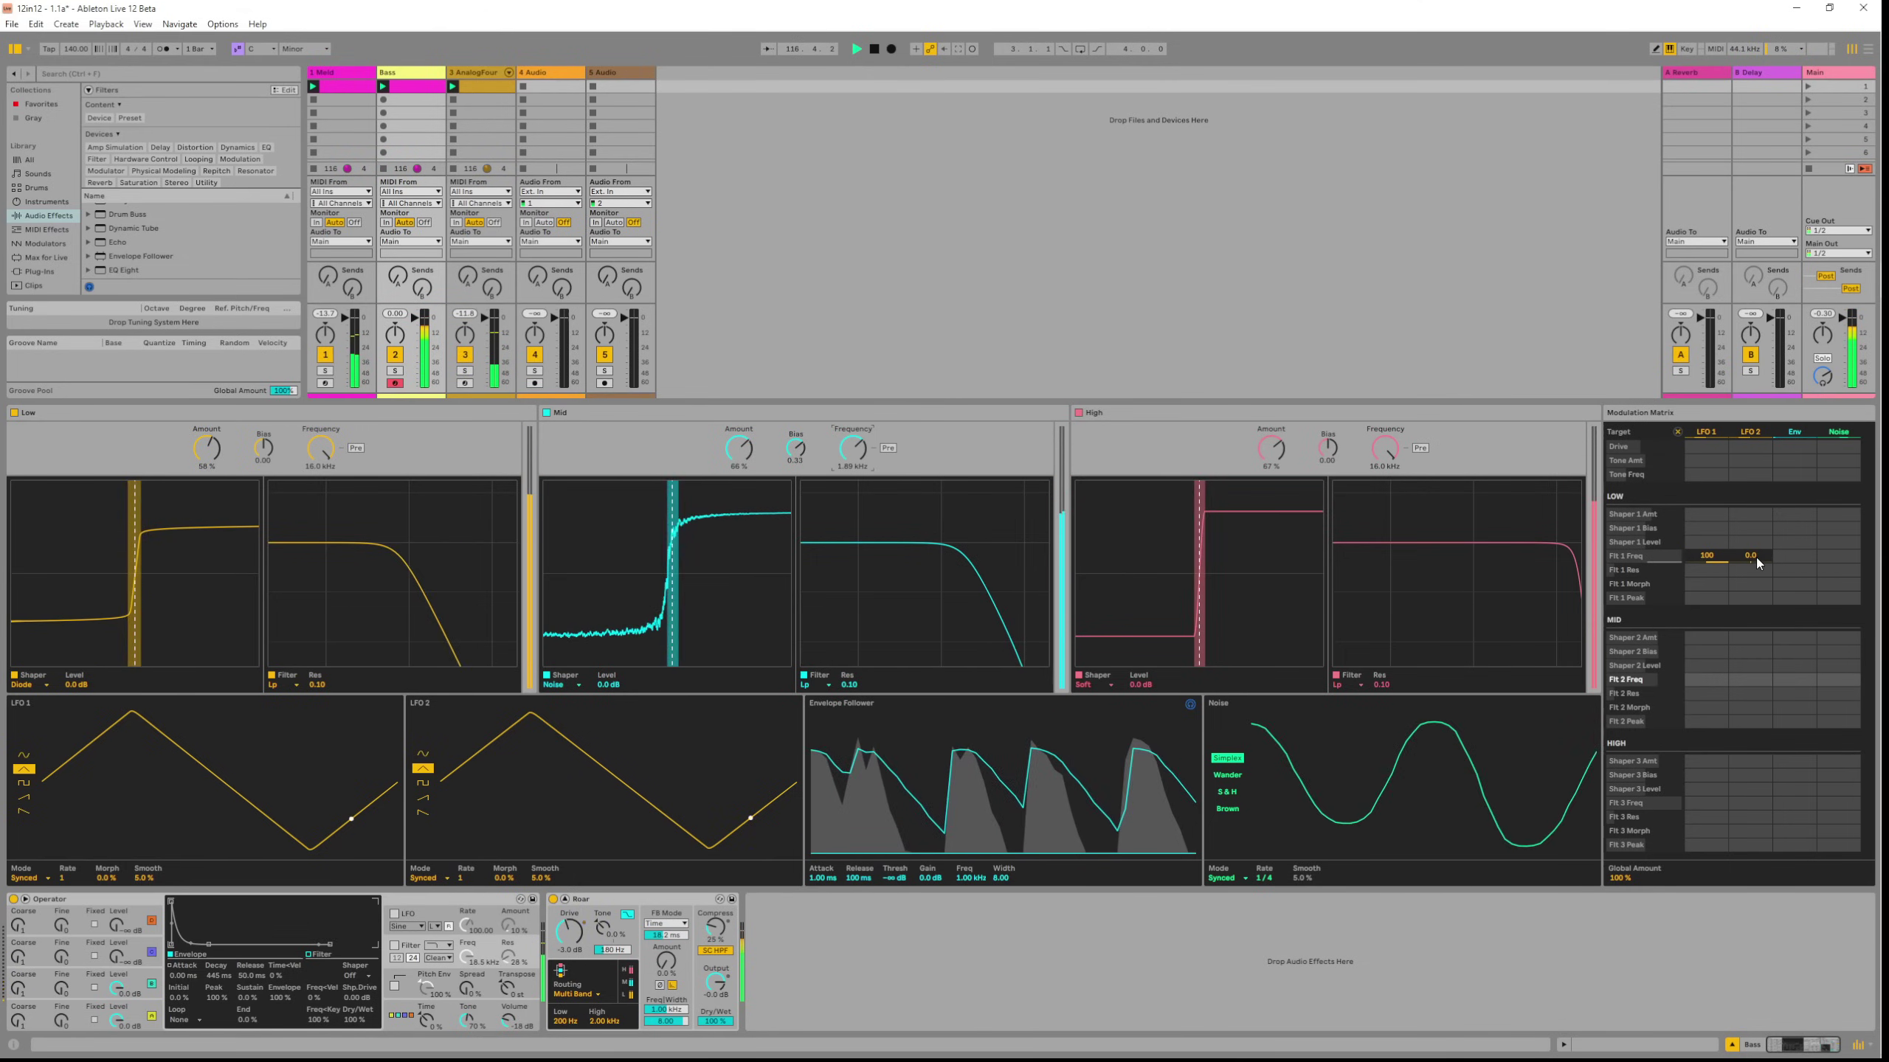
{"action": "left_click_drag", "start_coordinate": [1756, 557], "coordinate": [1755, 519]}
{"action": "left_click_drag", "start_coordinate": [1758, 682], "coordinate": [1758, 626]}
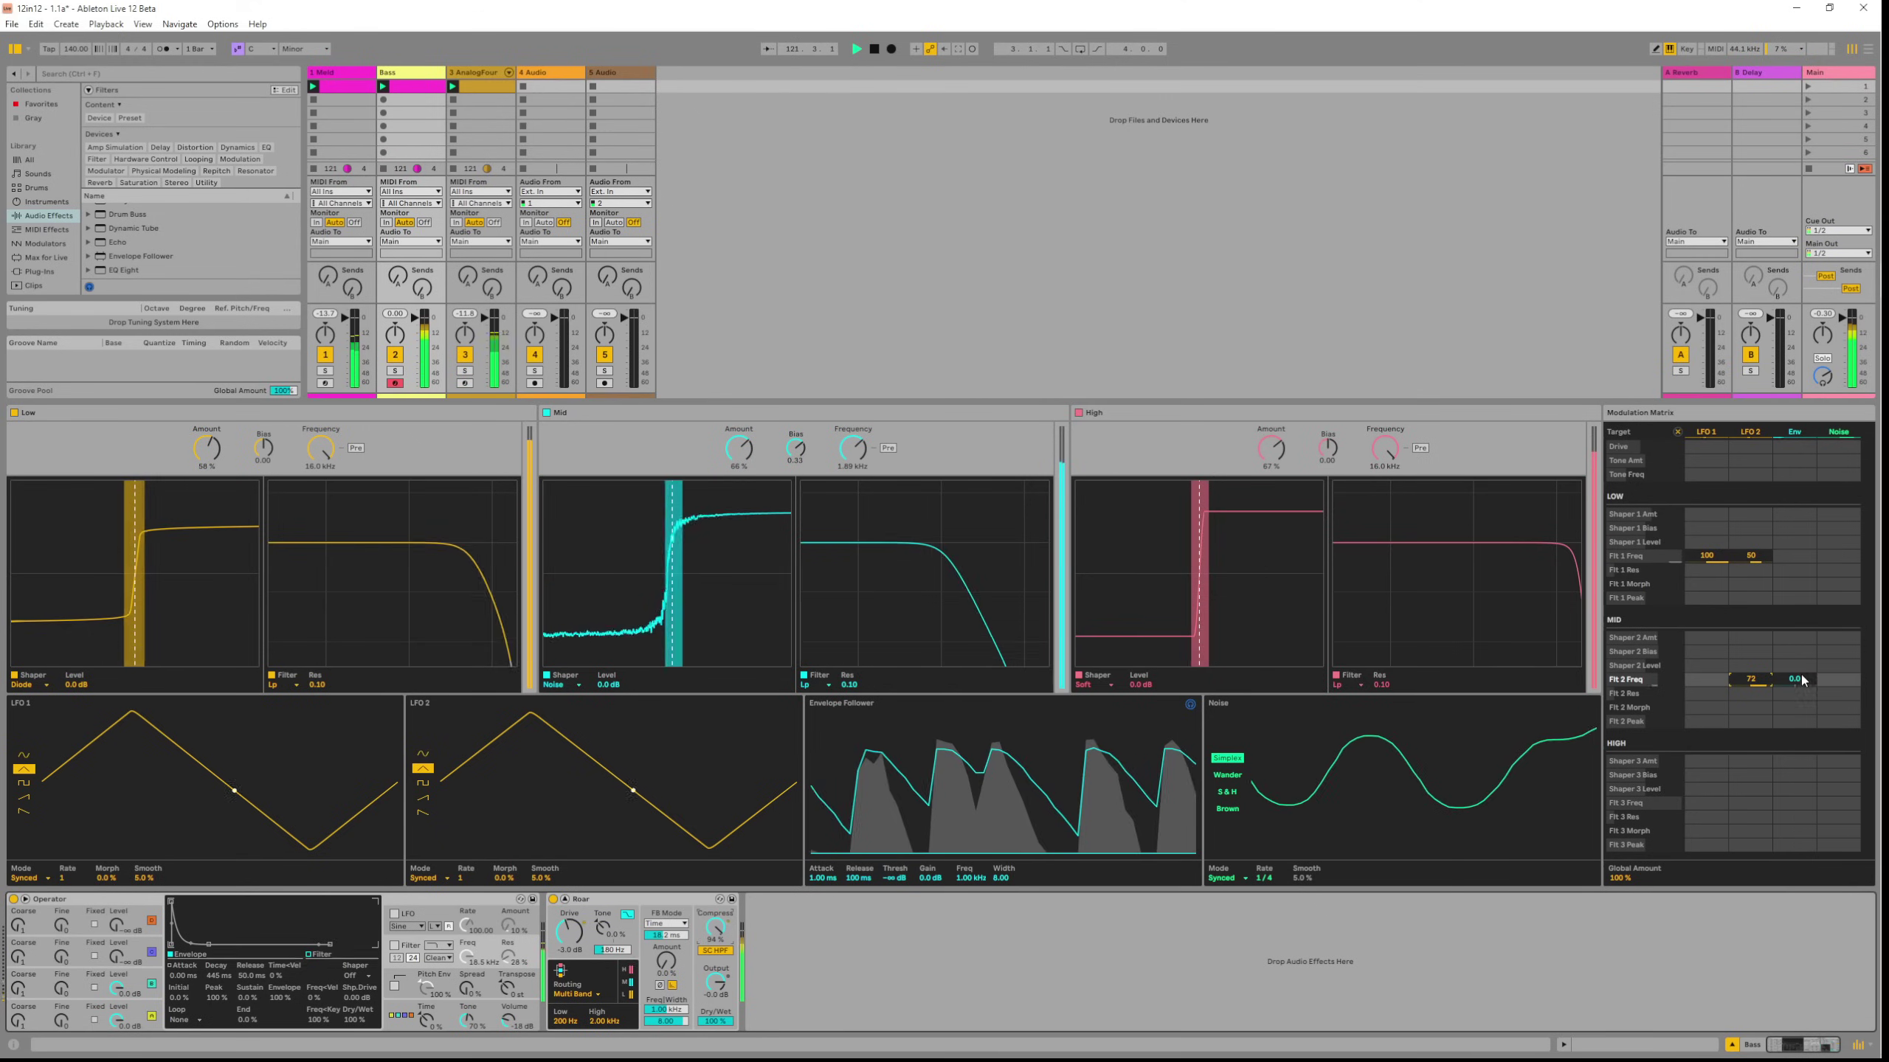
Route Env to both Low and Mid shaper amounts and Drive, Noise to Tone Amt and Flt 1 Res, and lower the High filter frequency.
{"action": "left_click_drag", "start_coordinate": [1810, 639], "coordinate": [1810, 595]}
{"action": "left_click_drag", "start_coordinate": [1806, 515], "coordinate": [1838, 493]}
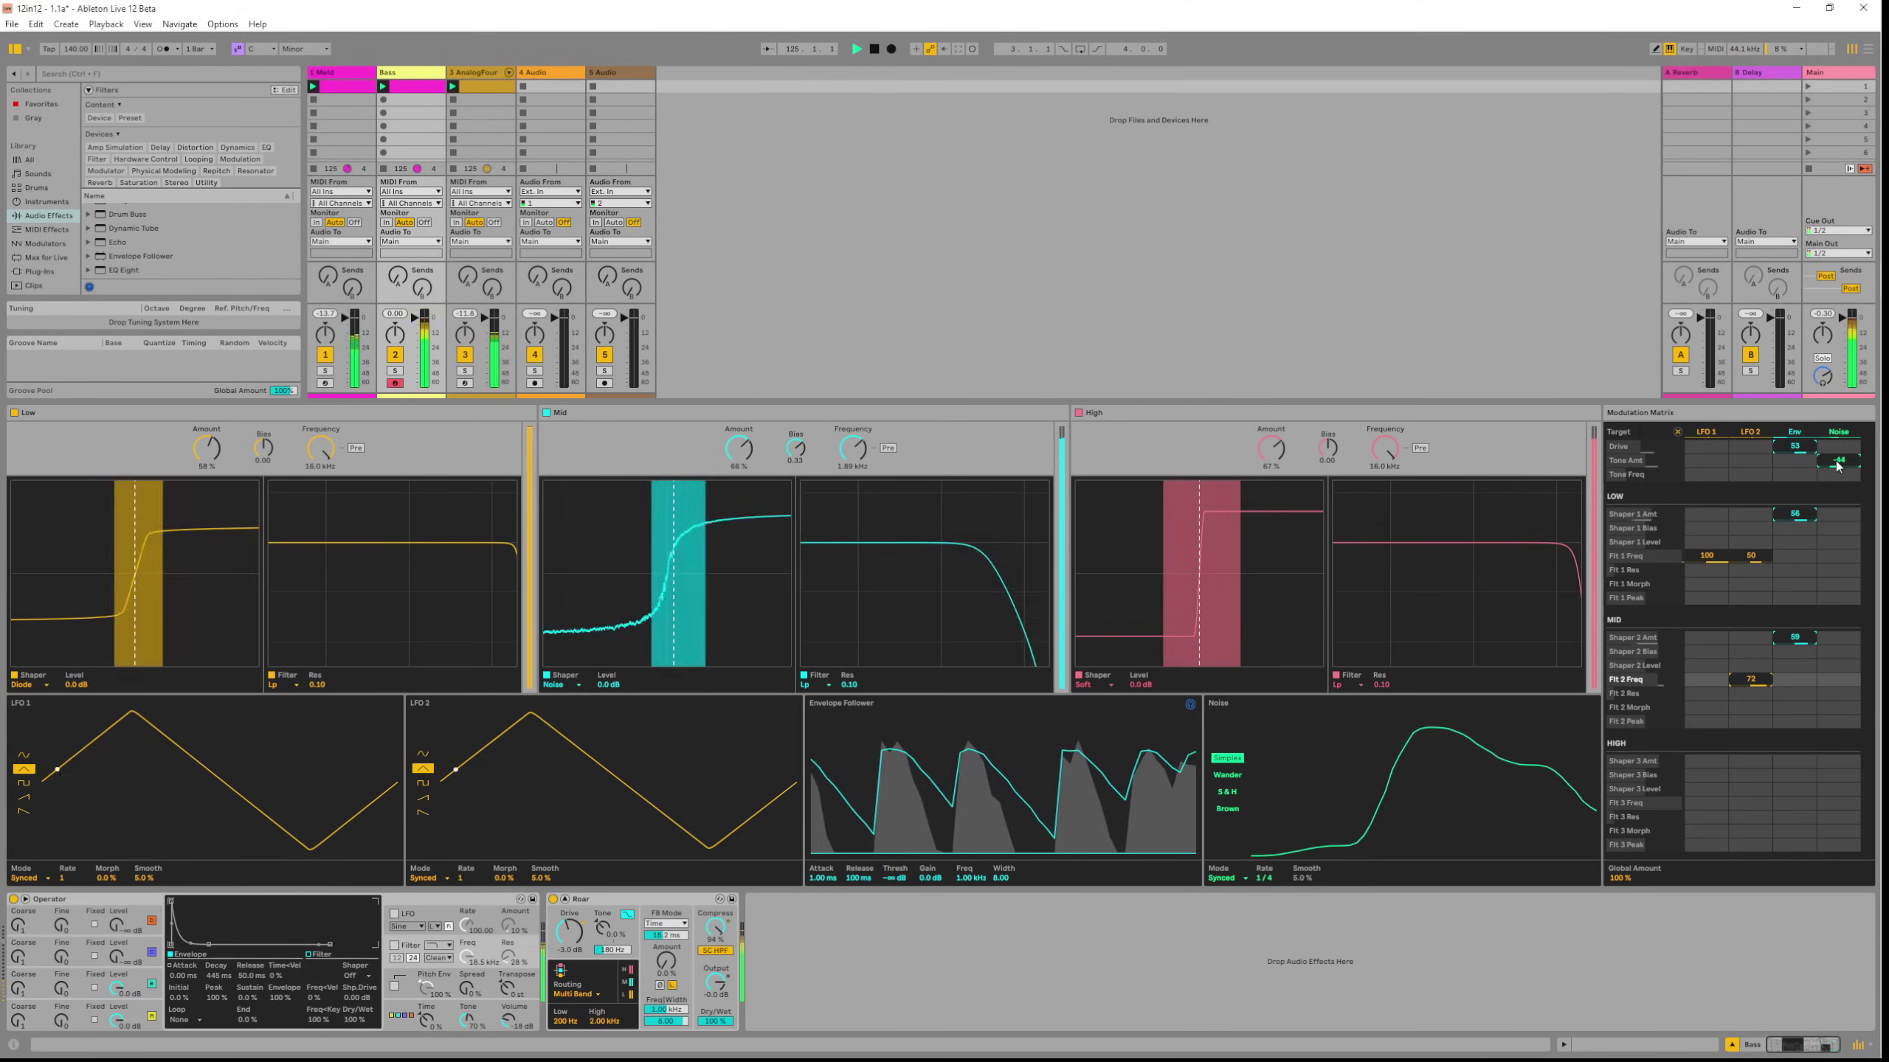
{"action": "left_click_drag", "start_coordinate": [1837, 569], "coordinate": [1837, 582]}
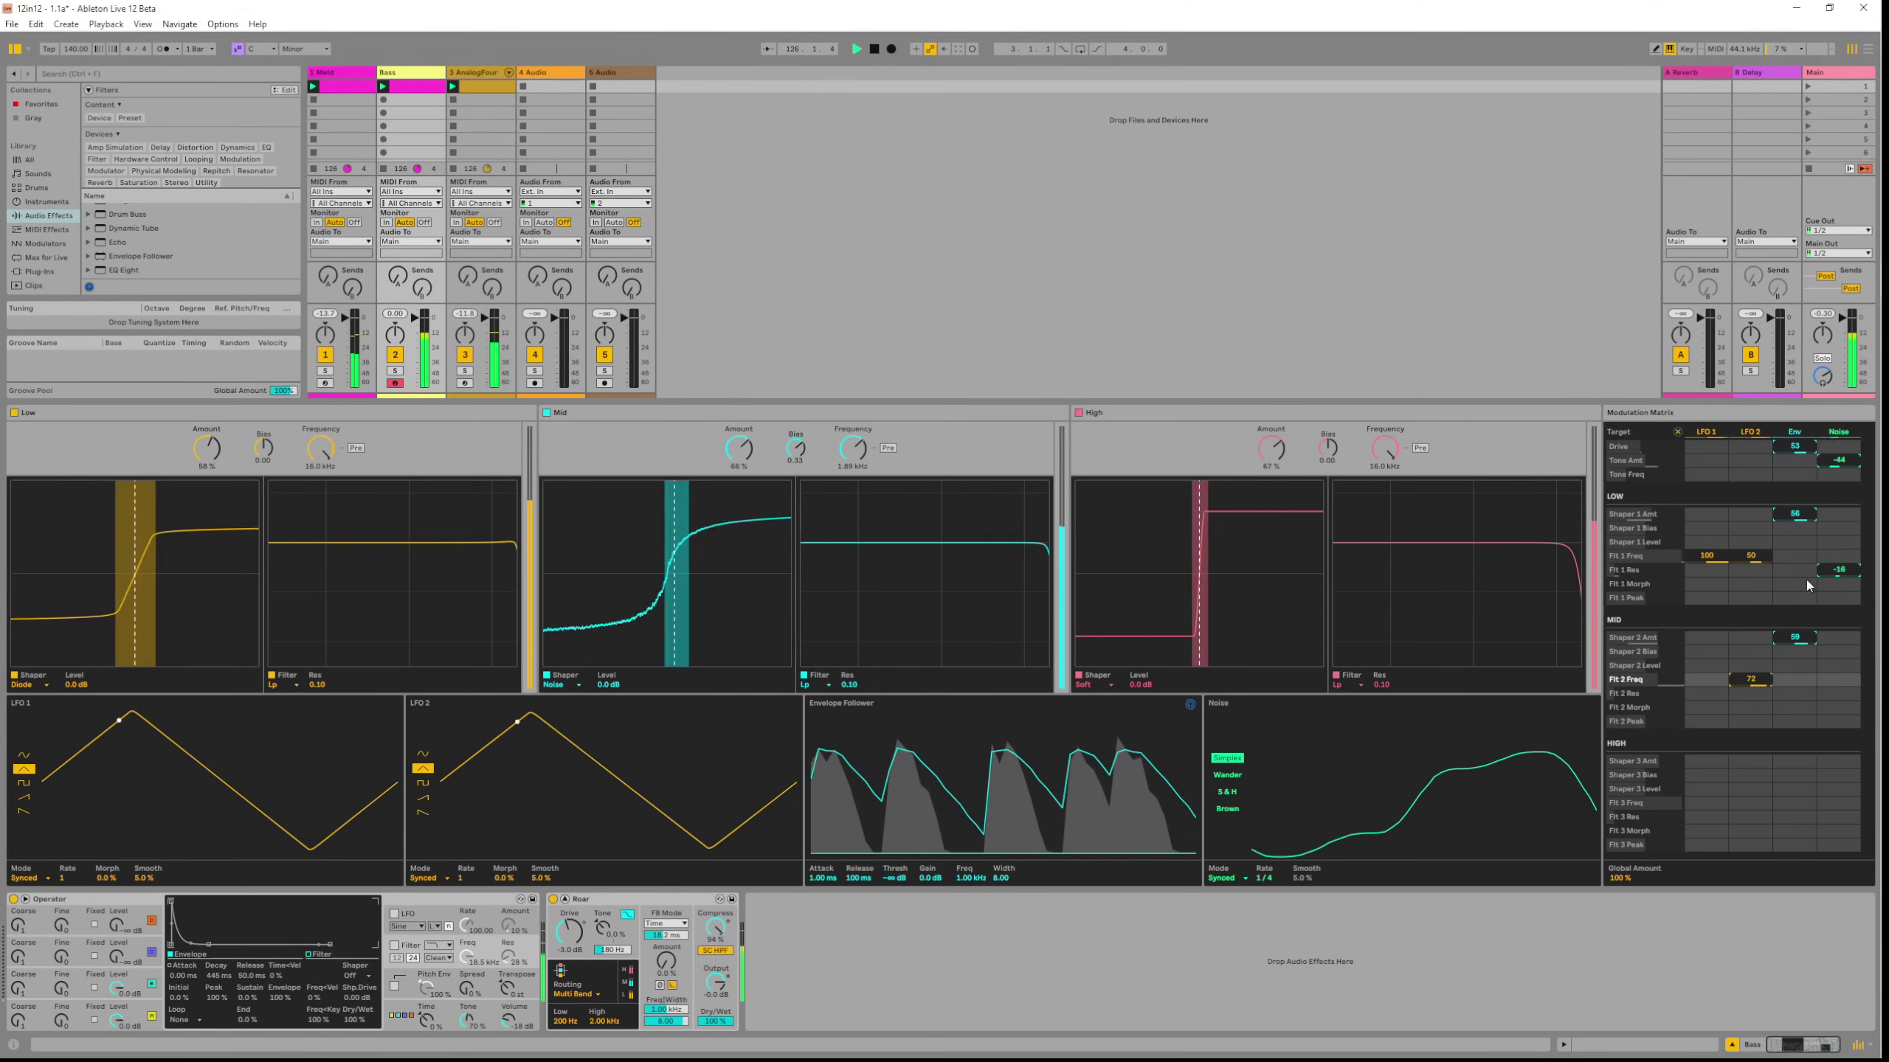
{"action": "left_click_drag", "start_coordinate": [1385, 448], "coordinate": [1385, 487]}
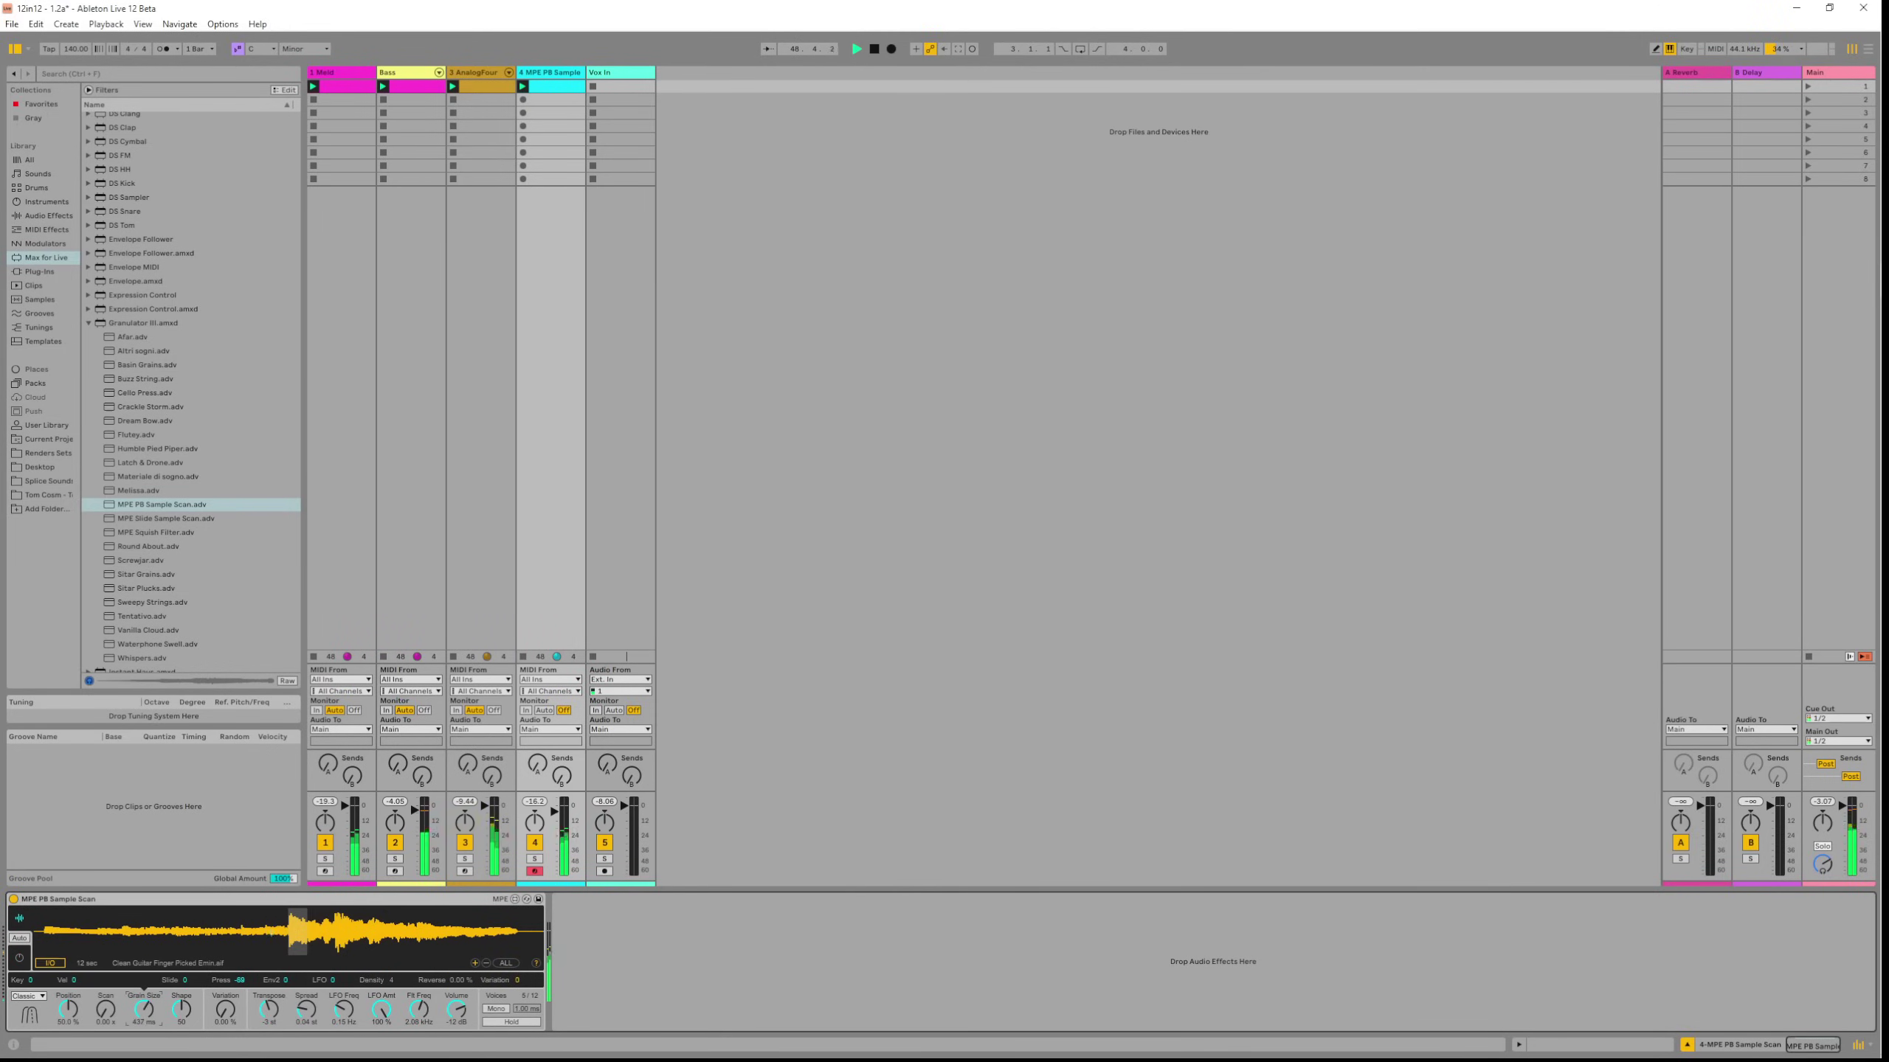
Raise Granulator III's Scan to about 0.30 and shift its grain Position to about 45%.
{"action": "left_click_drag", "start_coordinate": [106, 1009], "coordinate": [67, 1001]}
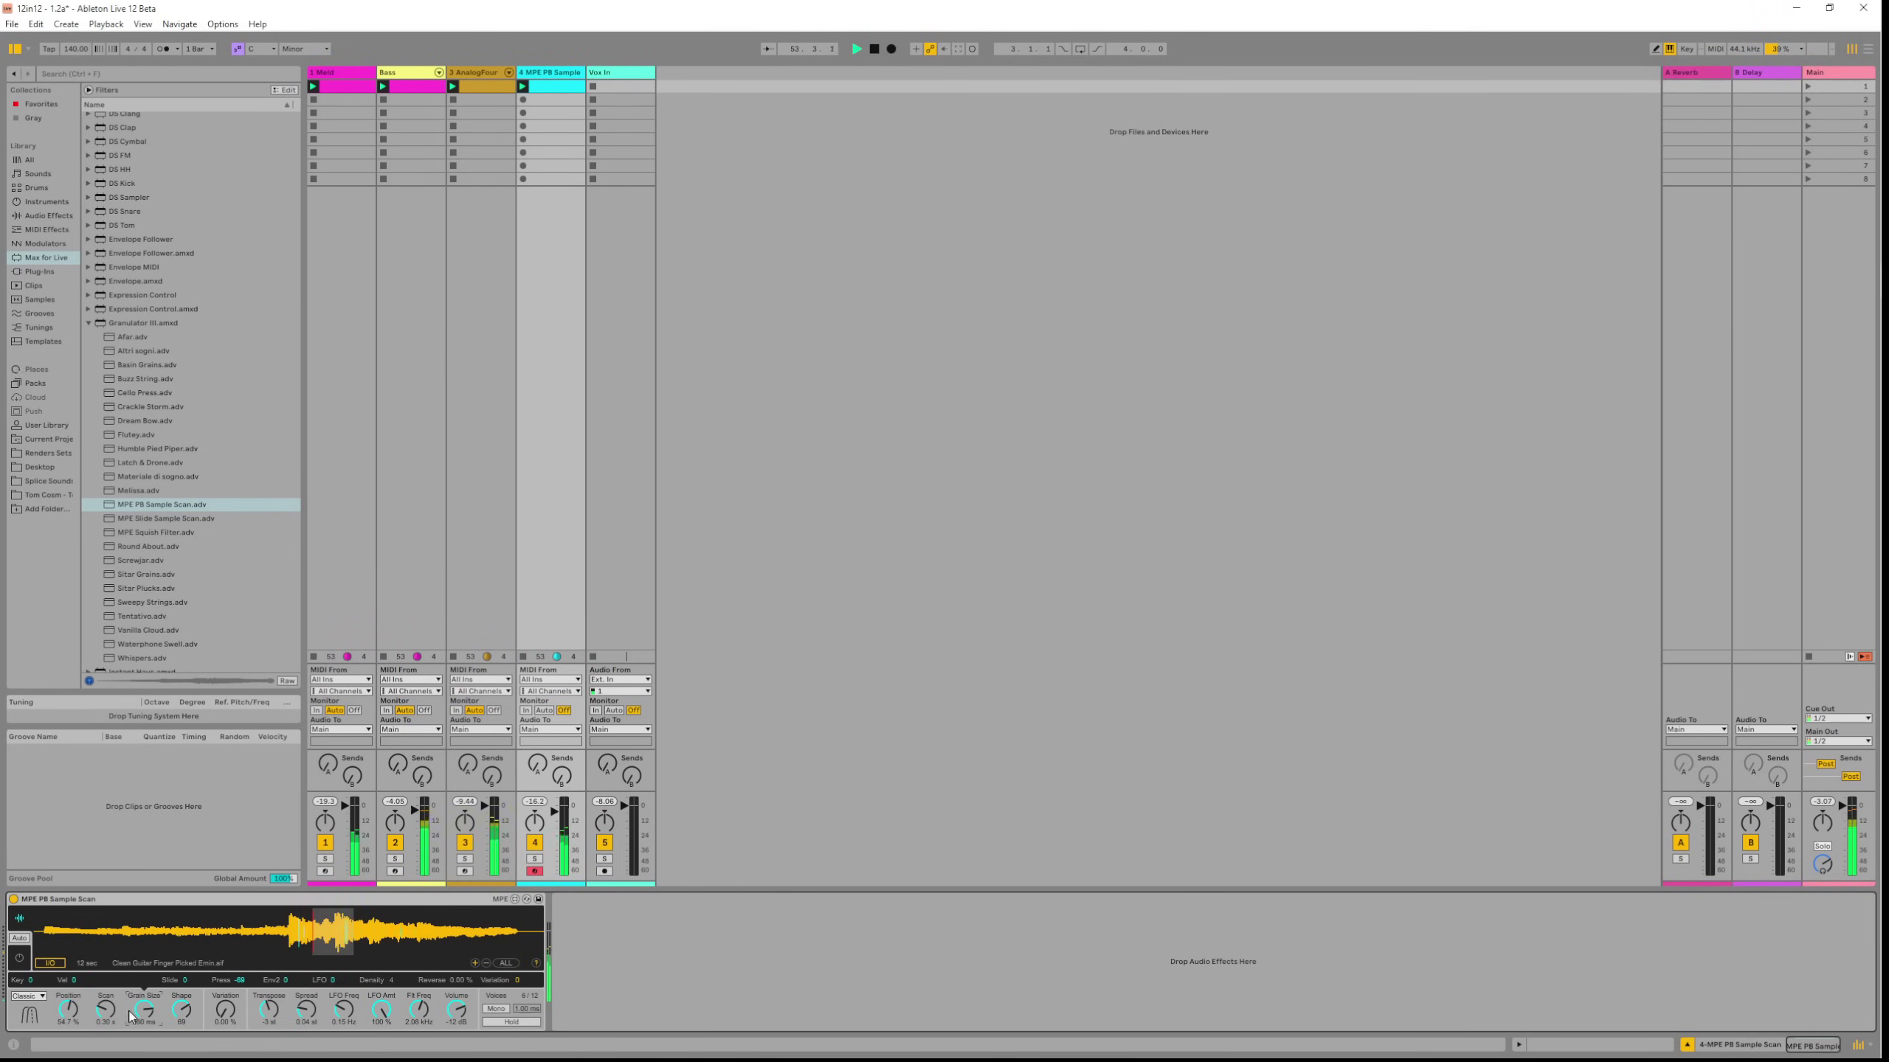
{"action": "left_click_drag", "start_coordinate": [69, 1011], "coordinate": [69, 1021]}
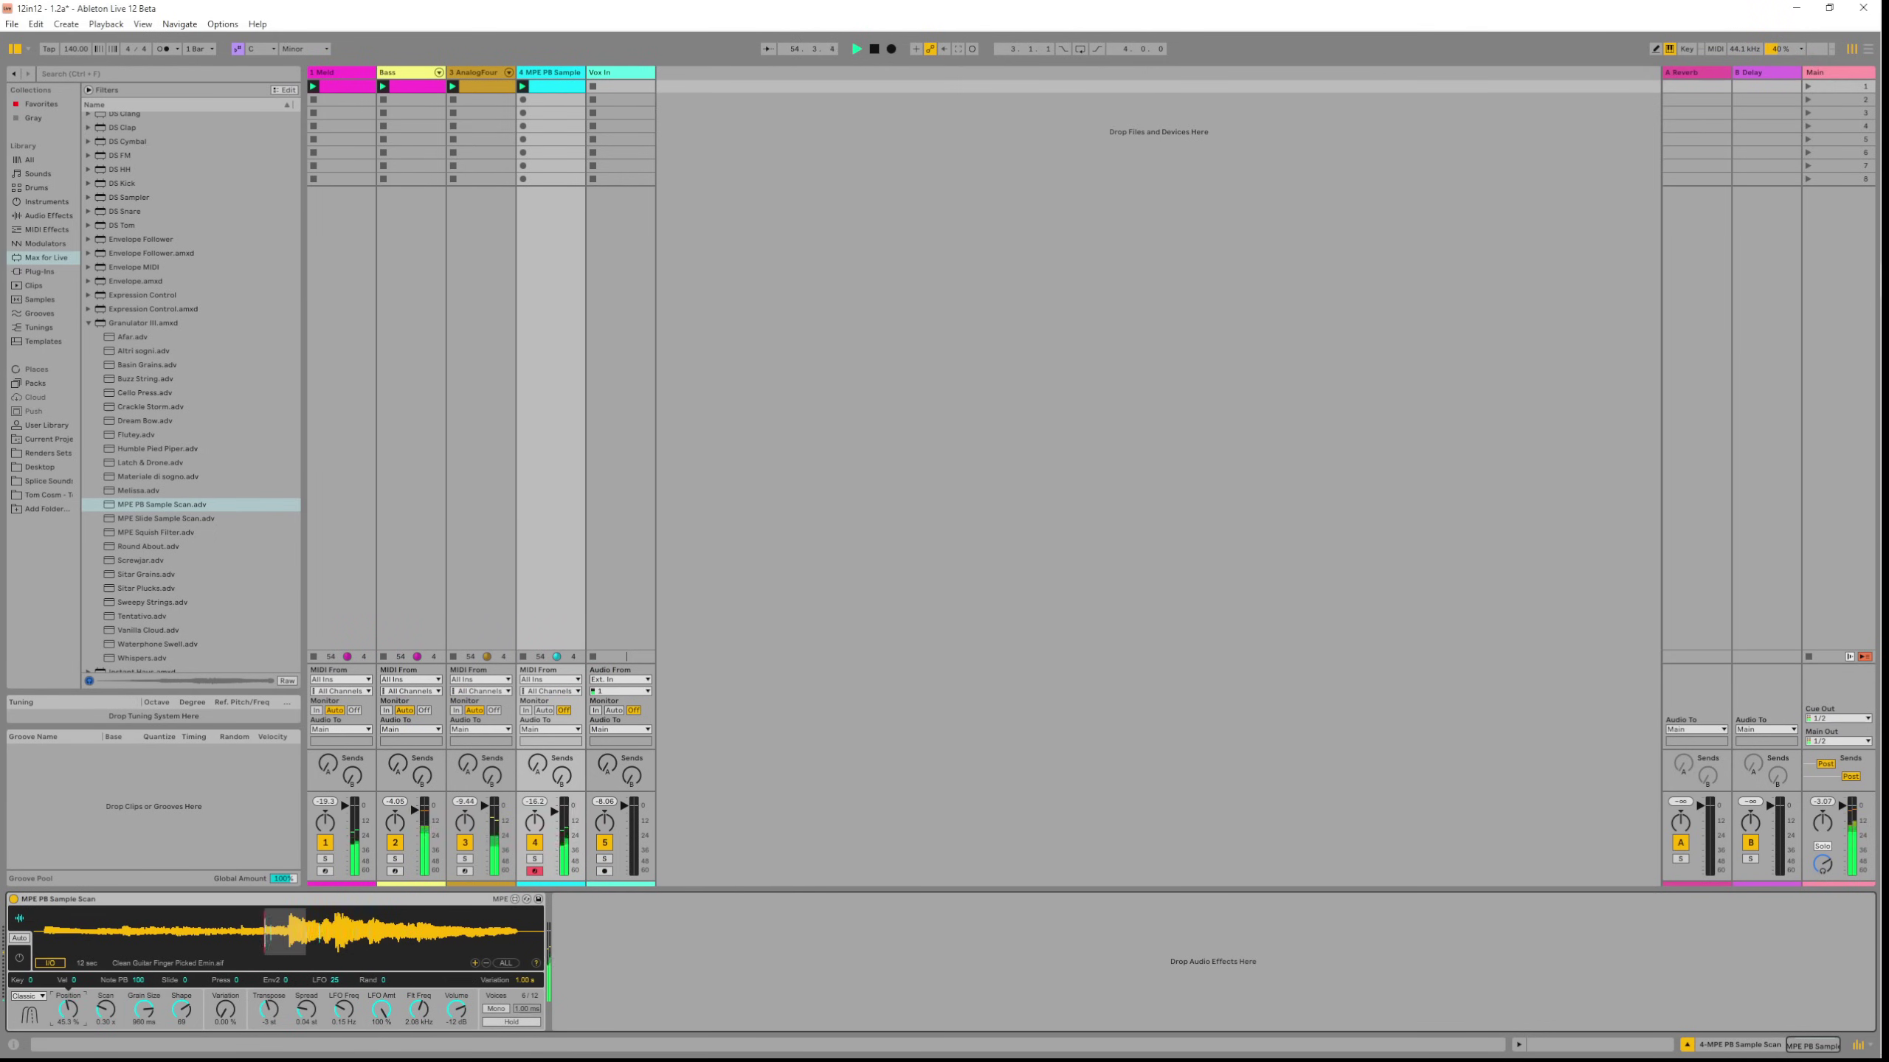
Lower two peaks on the MPE expression curve in the Granulator III track's clip, and return to the device view.
{"action": "double_click", "coordinate": [552, 87]}
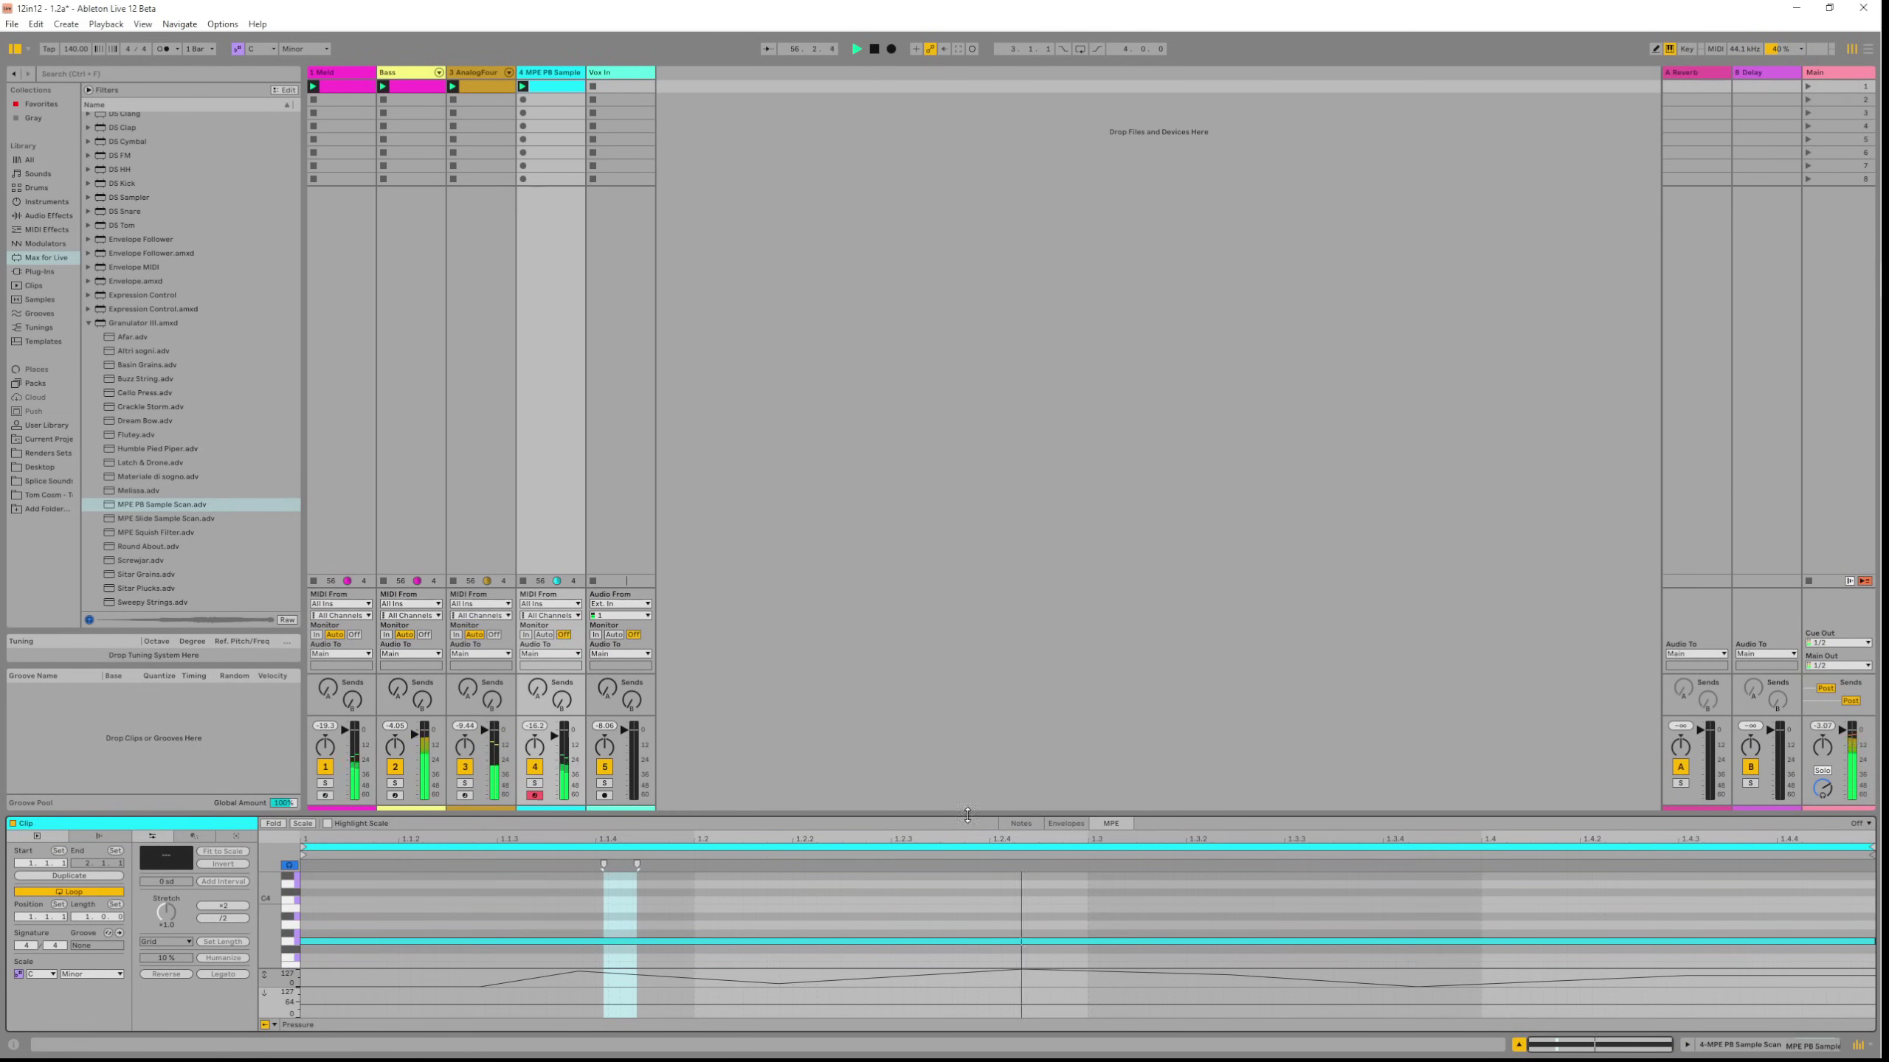
{"action": "left_click", "coordinate": [661, 976]}
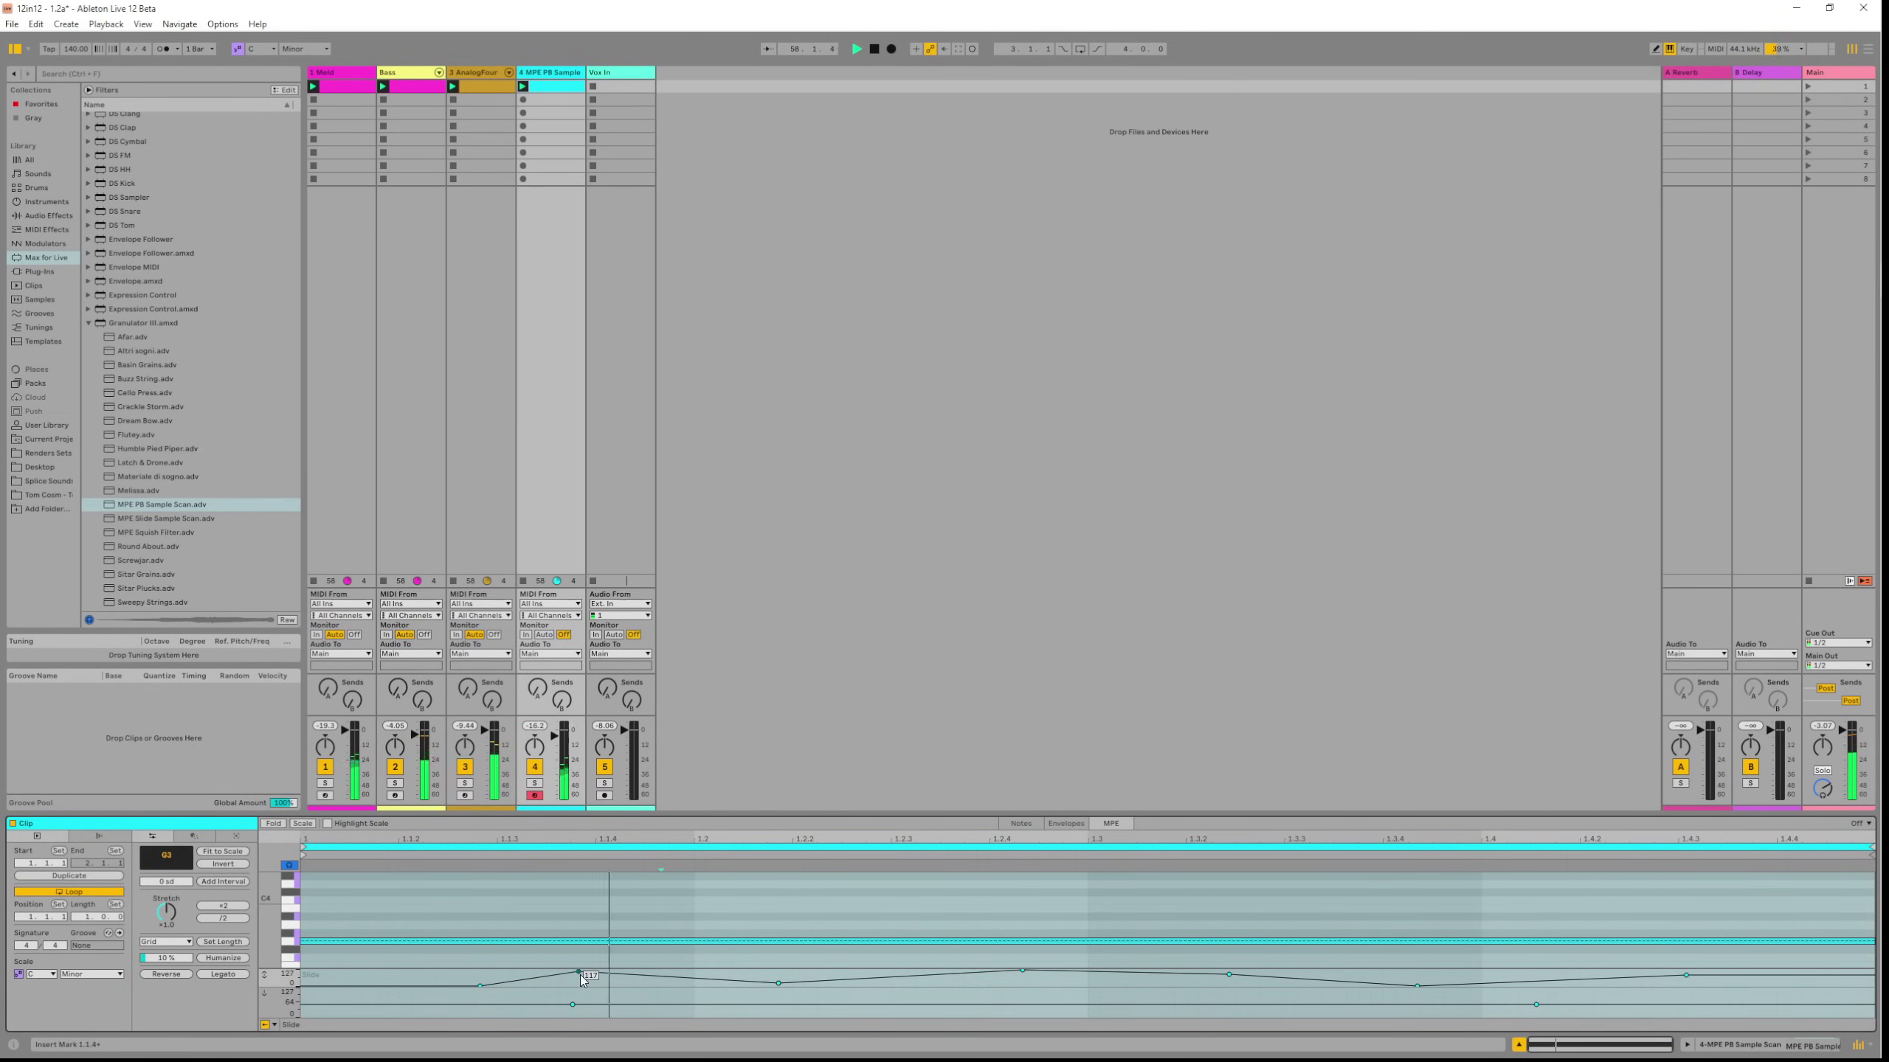
{"action": "left_click_drag", "start_coordinate": [579, 972], "coordinate": [589, 986]}
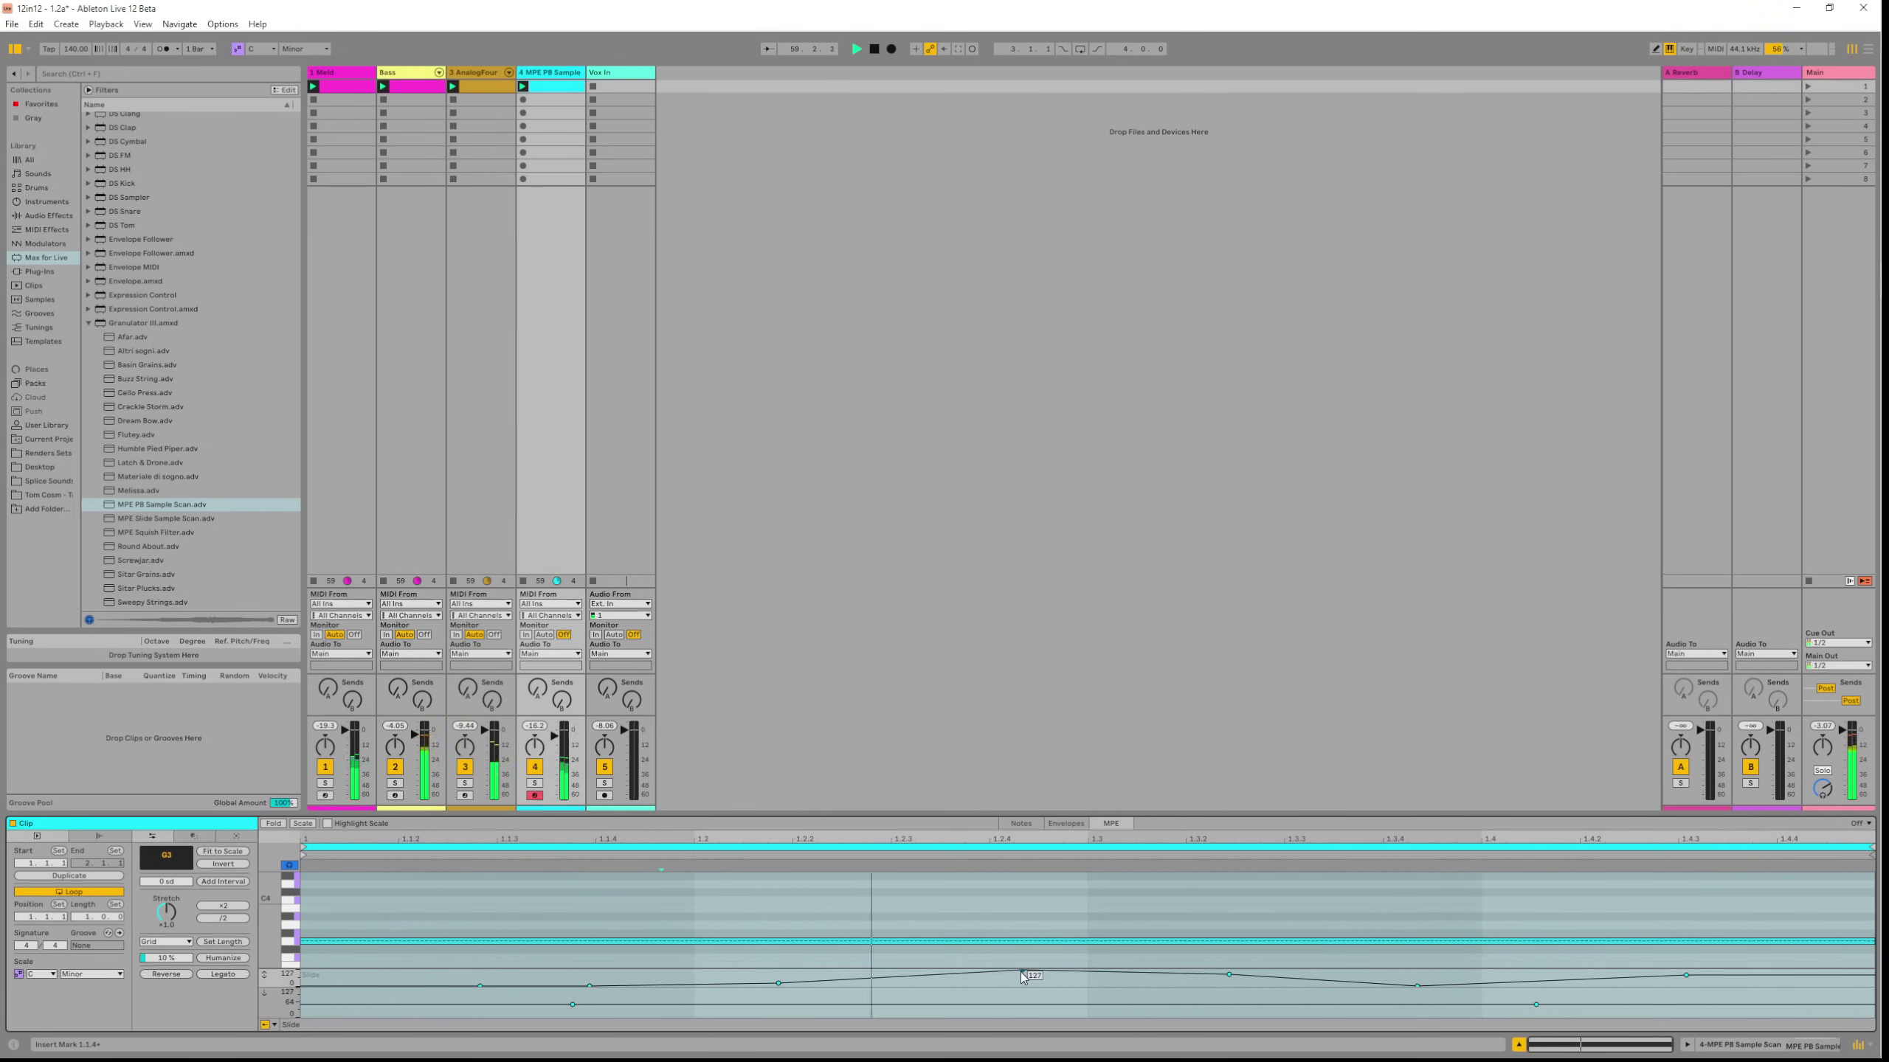
{"action": "left_click_drag", "start_coordinate": [1023, 971], "coordinate": [1036, 919]}
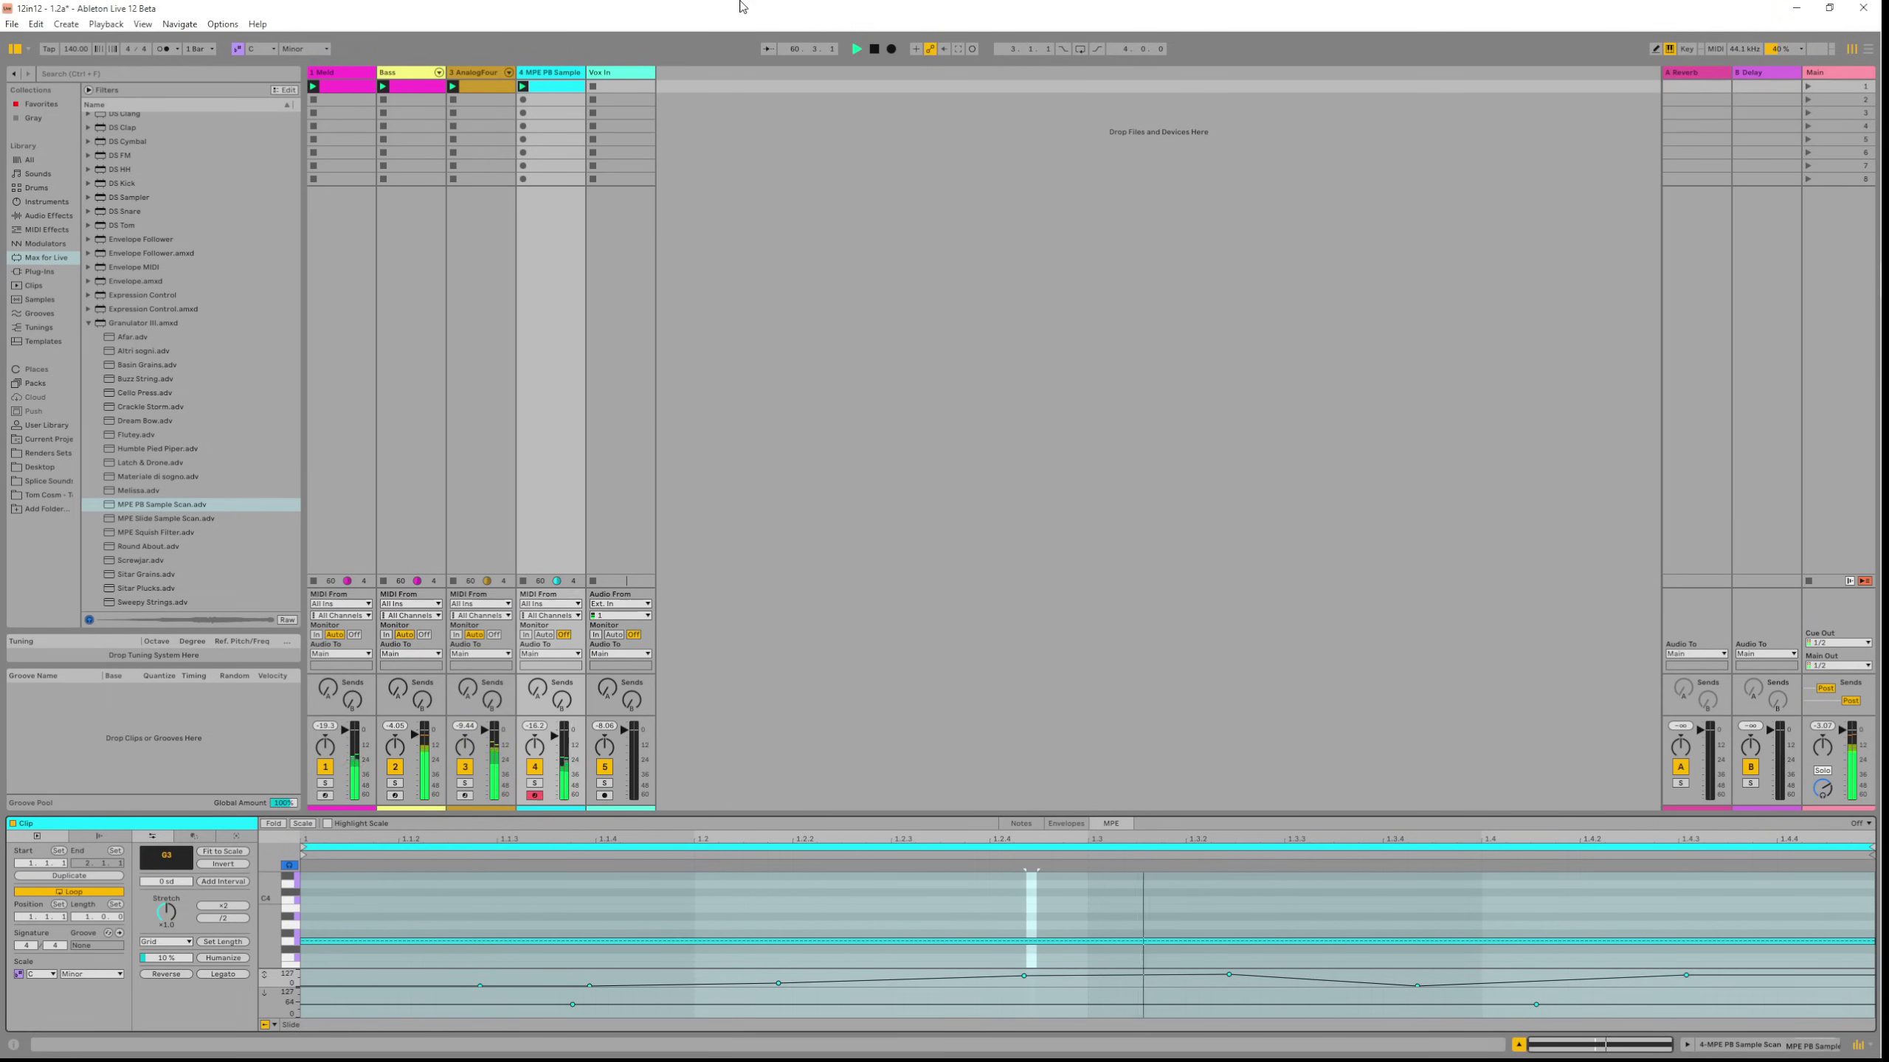
{"action": "key", "text": "shift+Tab"}
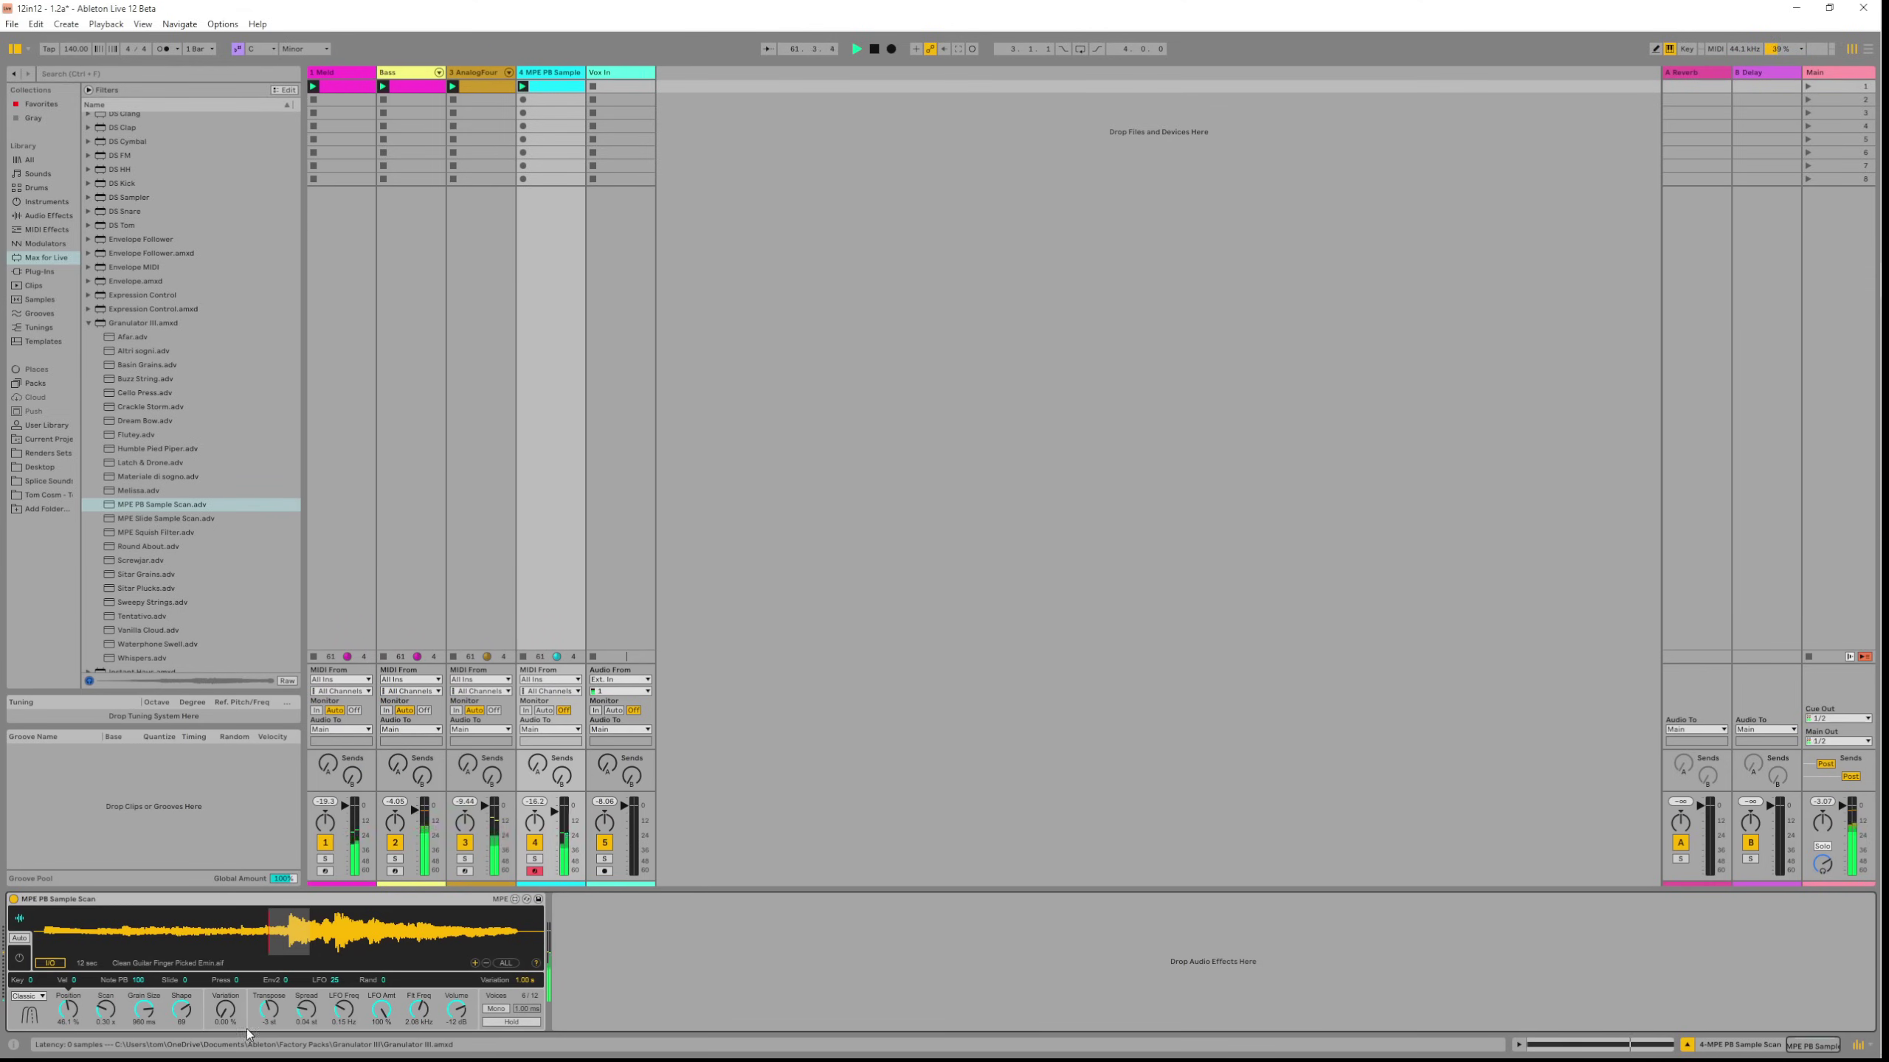
Open Granulator III's audio capture controls and choose the Vox In track as the capture source.
{"action": "left_click", "coordinate": [50, 967]}
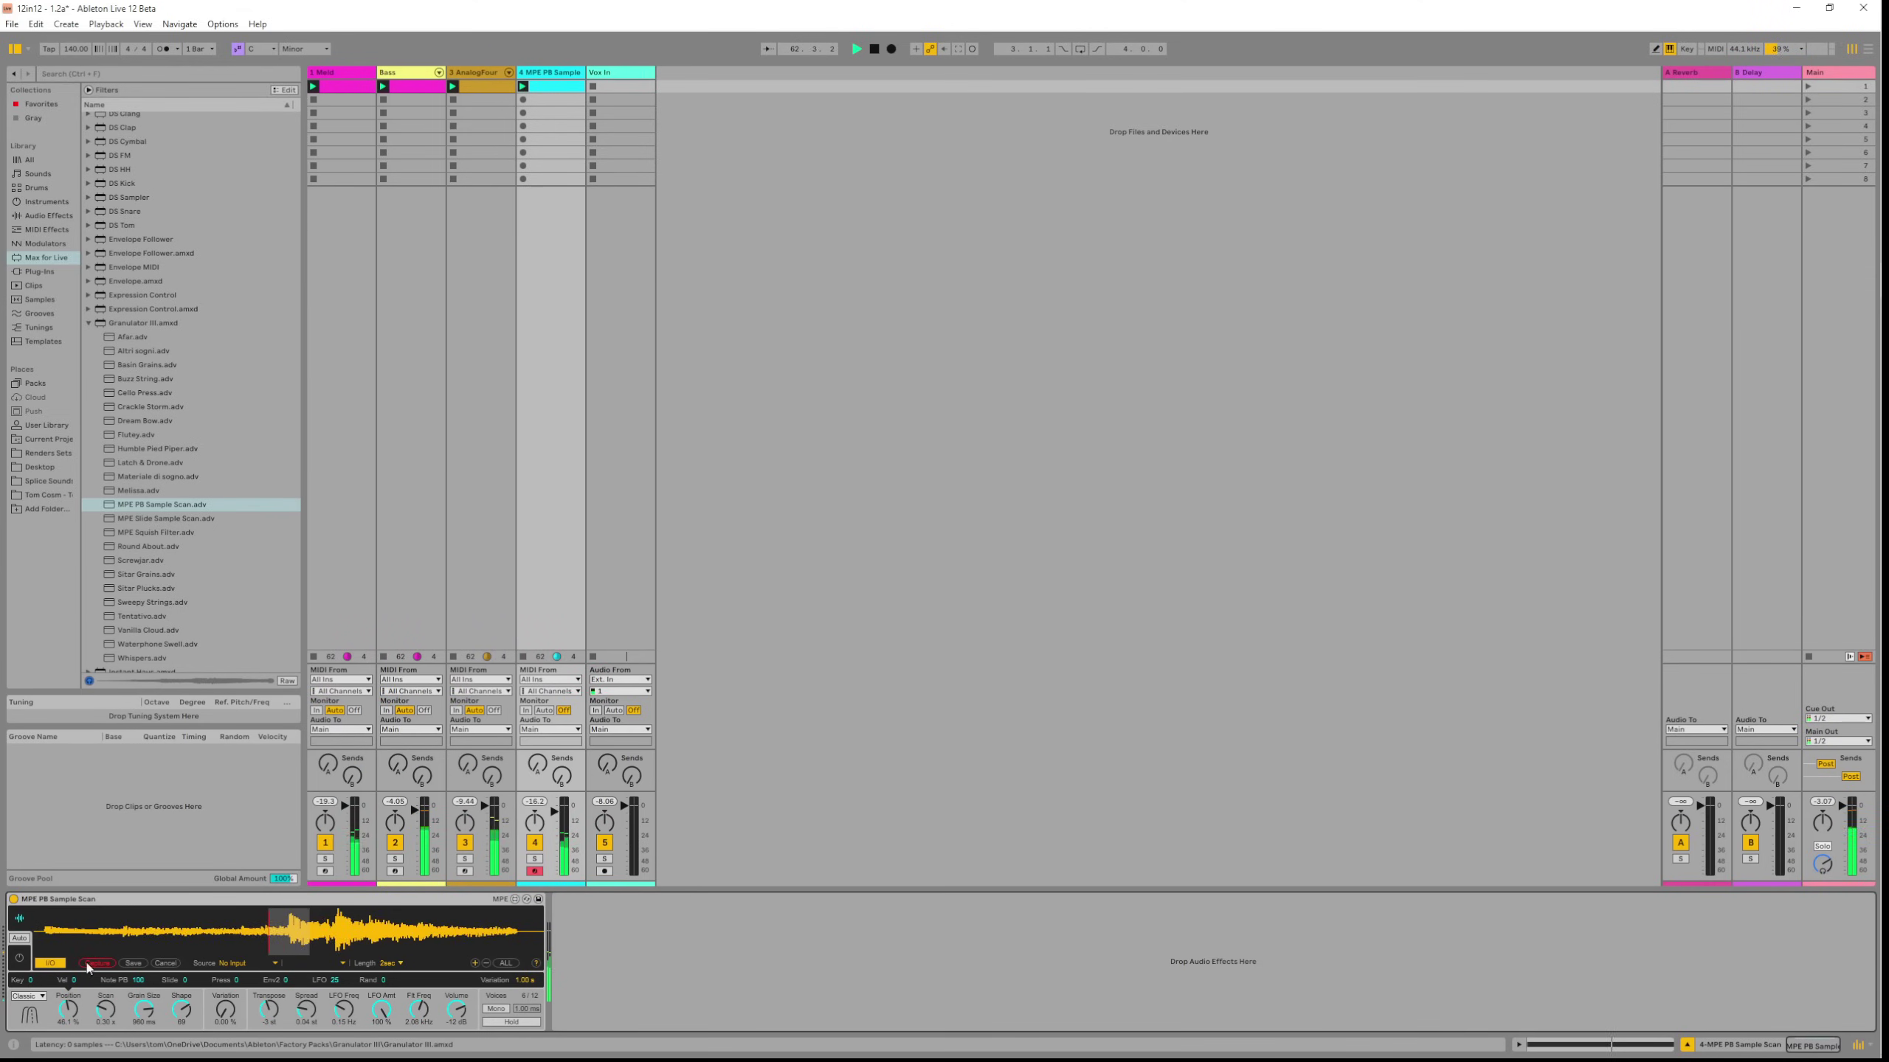
{"action": "left_click", "coordinate": [392, 964]}
{"action": "left_click", "coordinate": [248, 965]}
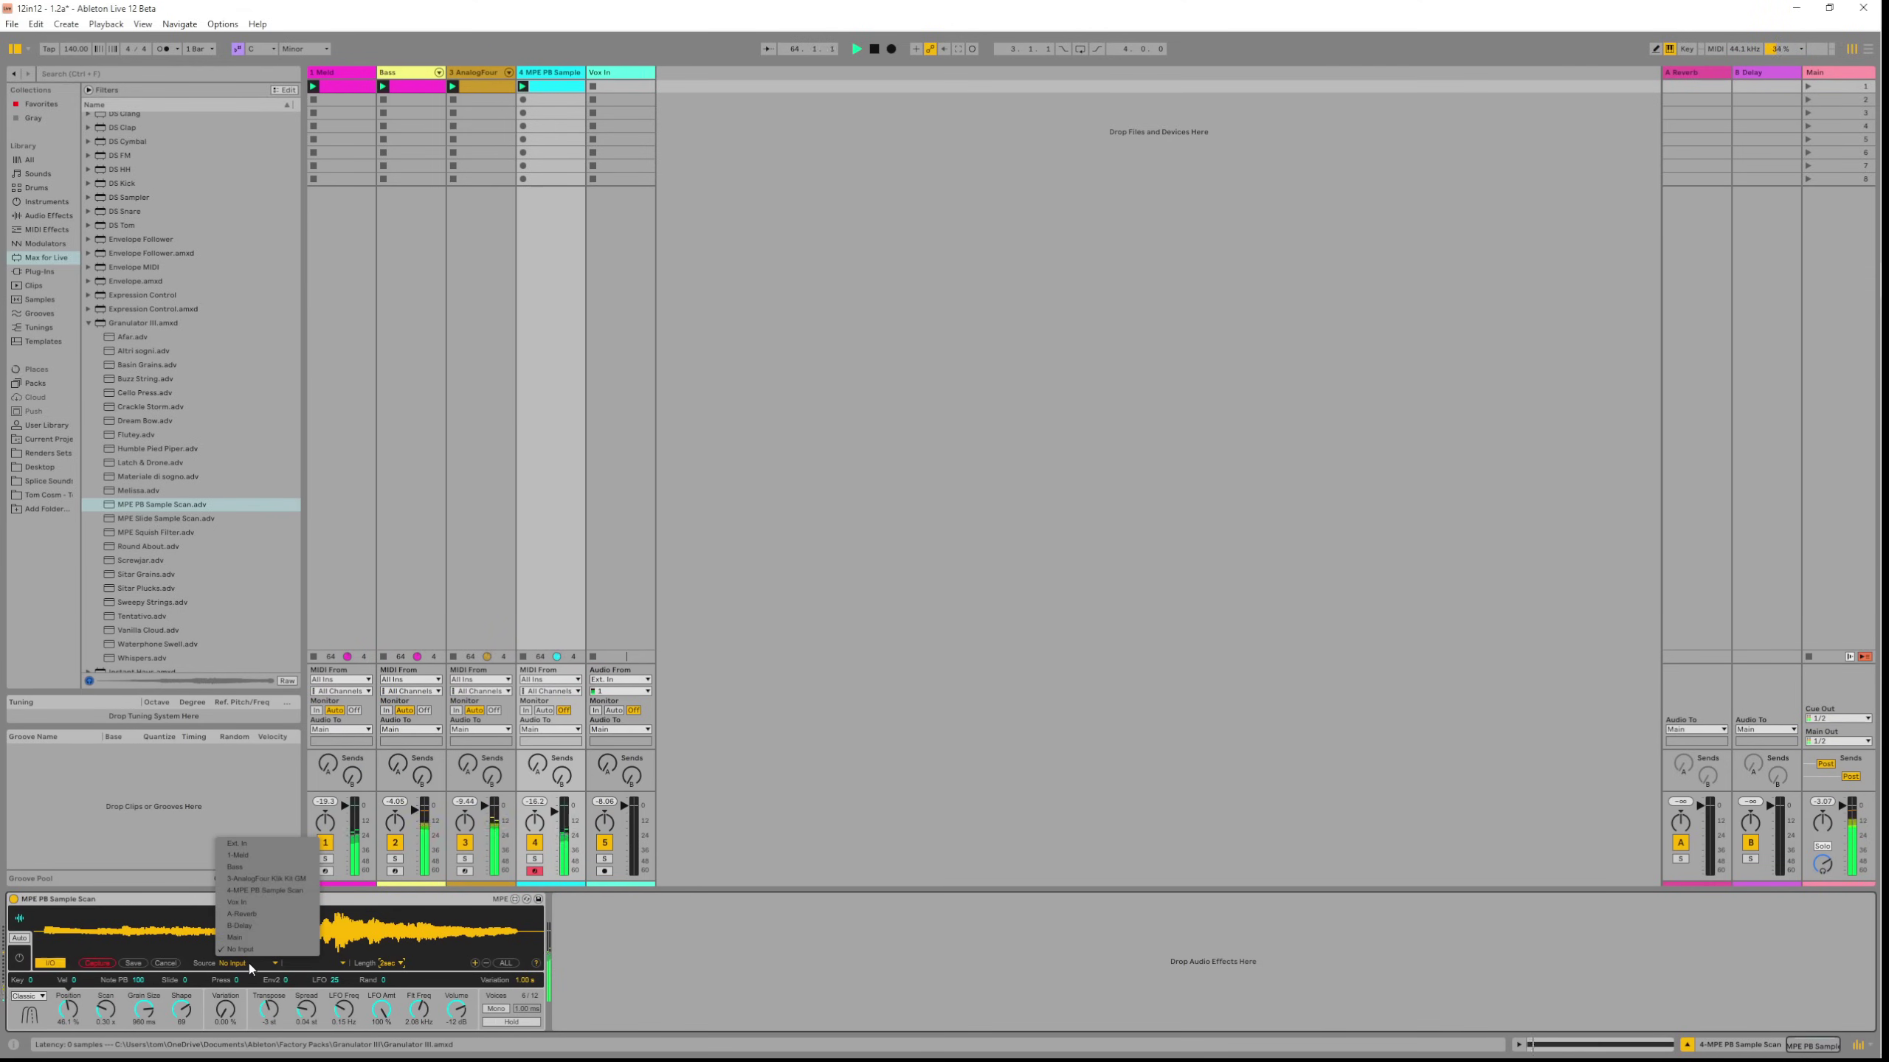
{"action": "left_click", "coordinate": [239, 903]}
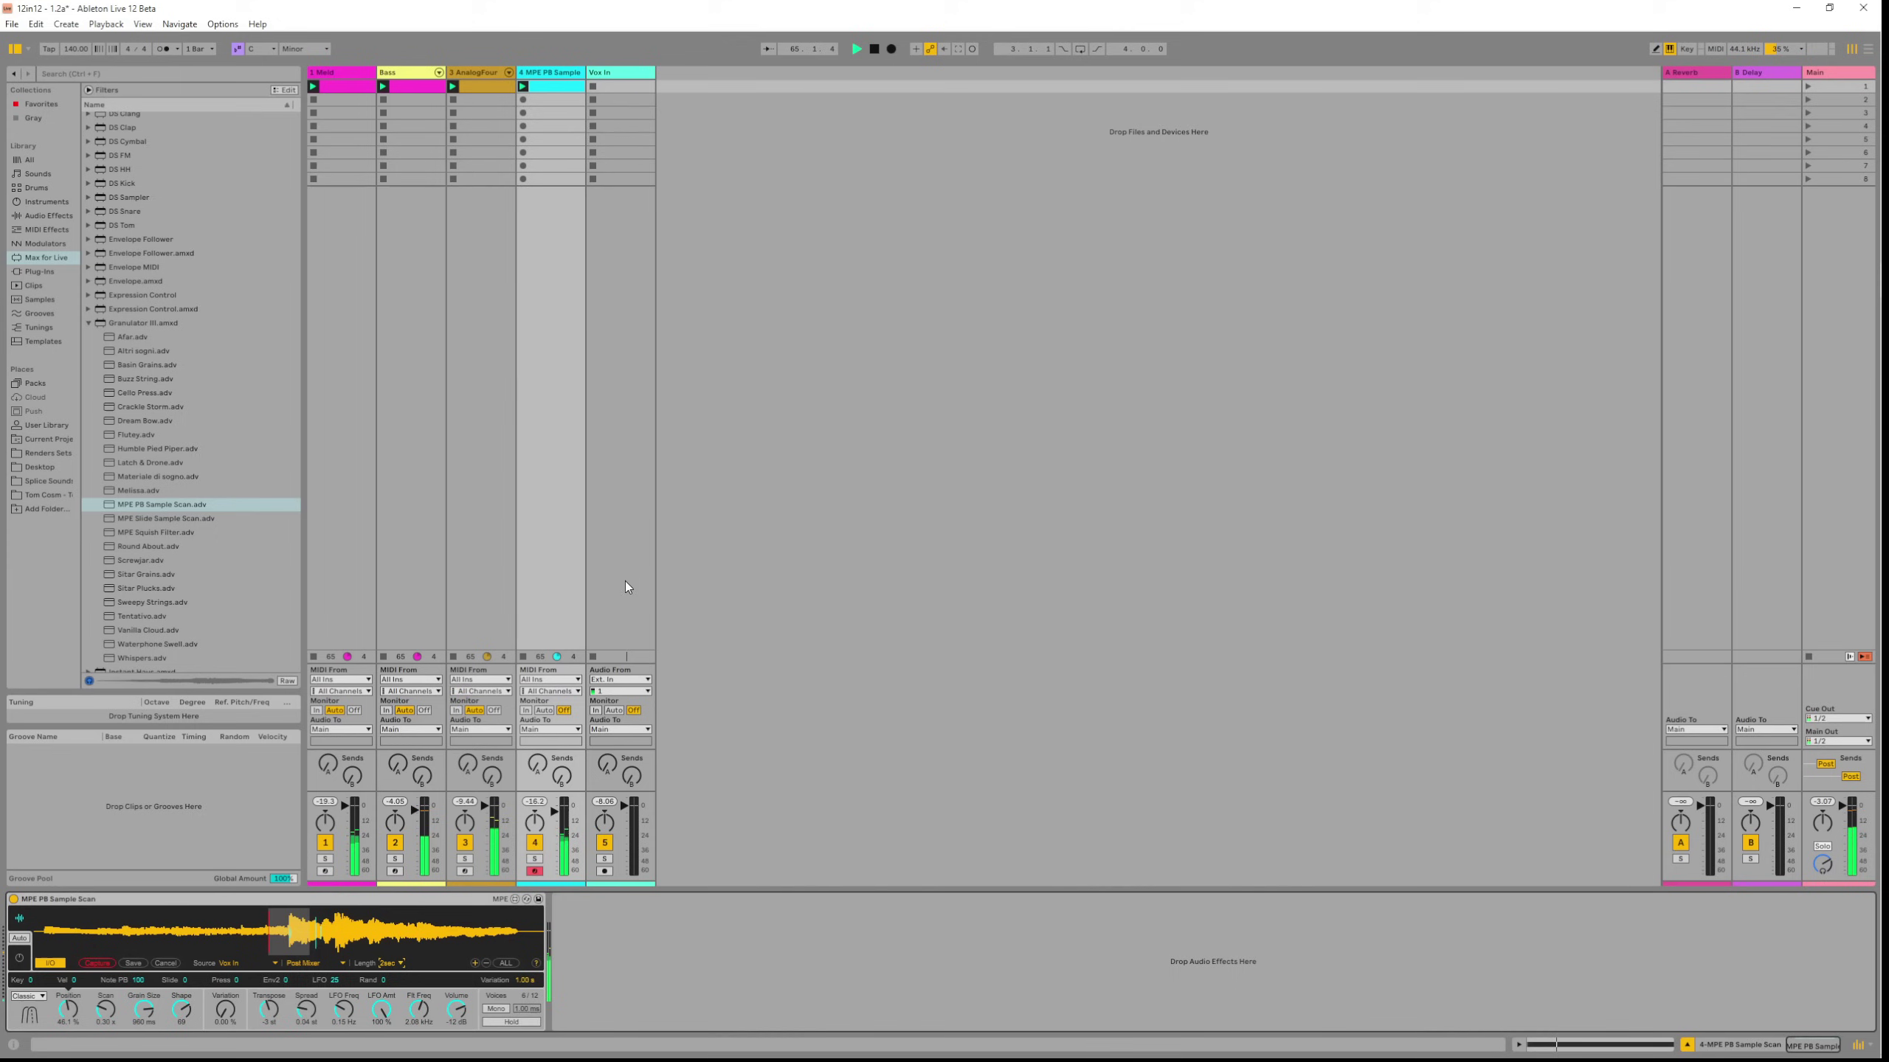
Capture the vocal input into Granulator III with Vox In monitored only during the take, and adjust Transpose.
{"action": "left_click", "coordinate": [595, 710]}
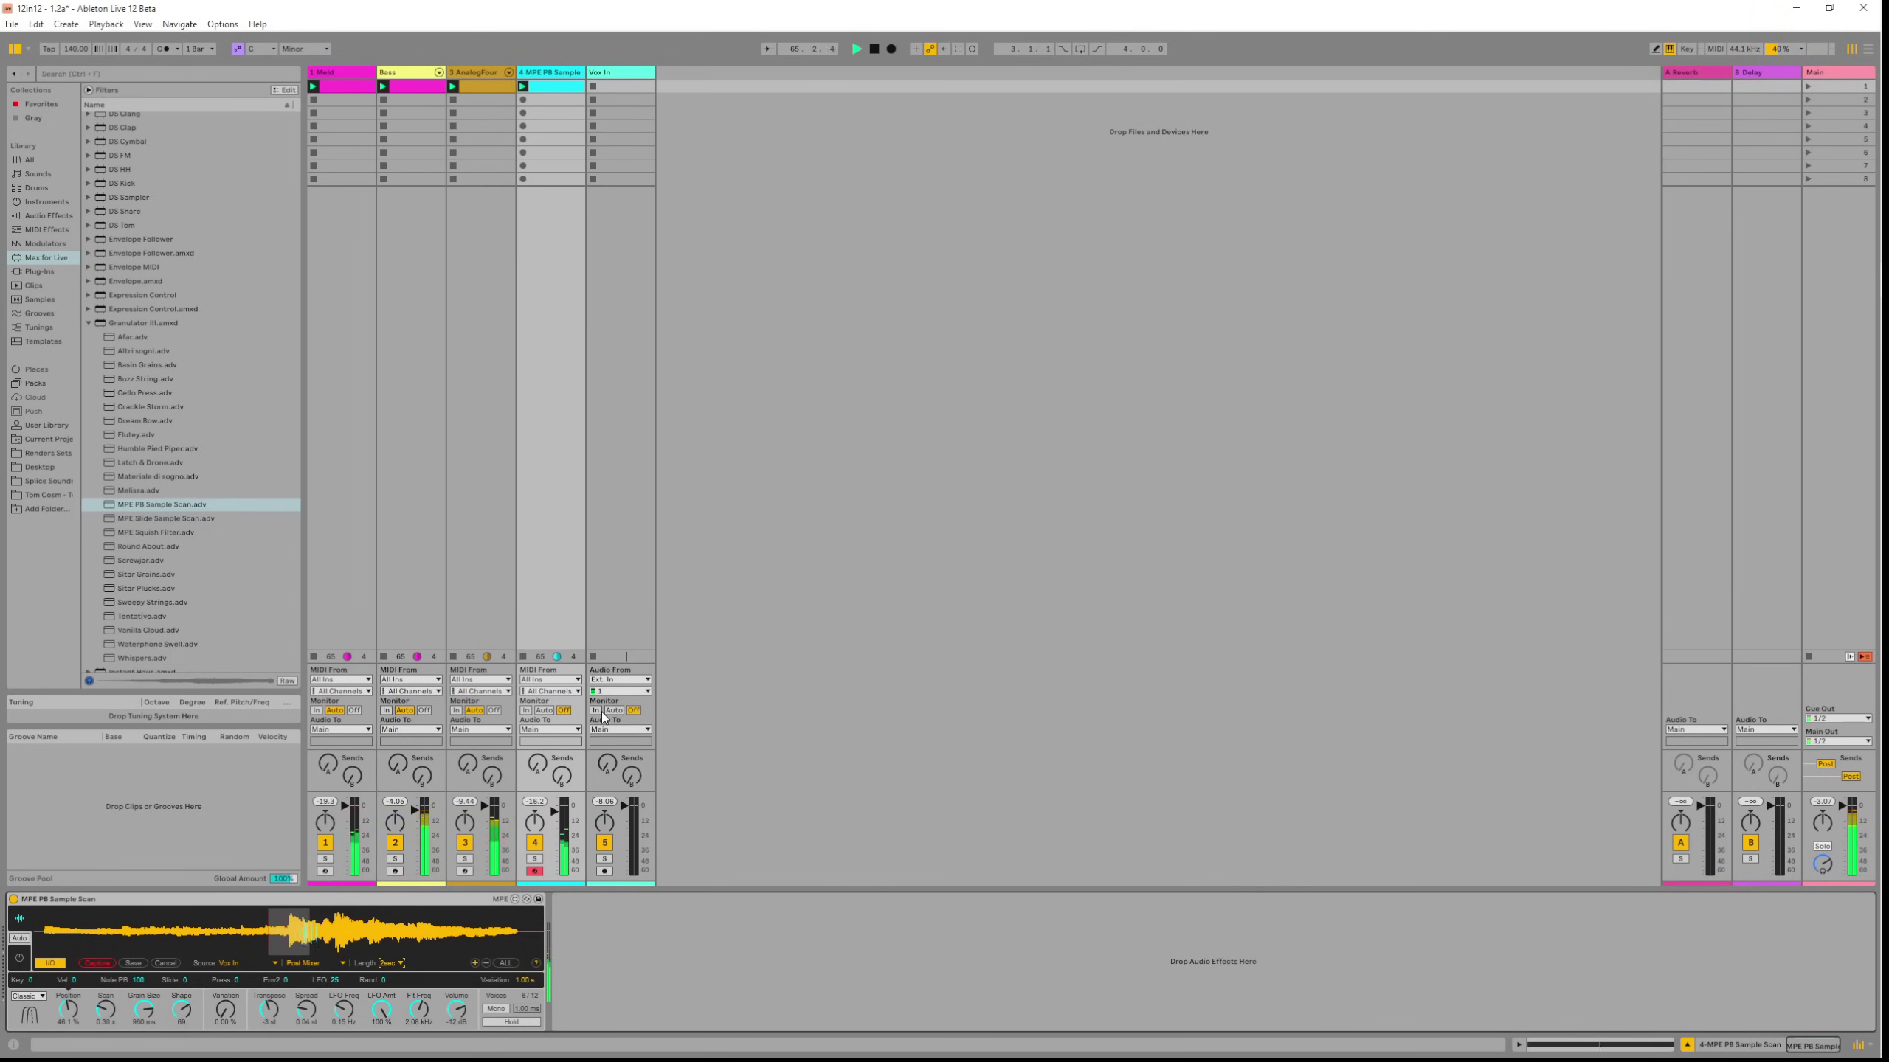
{"action": "left_click", "coordinate": [106, 963]}
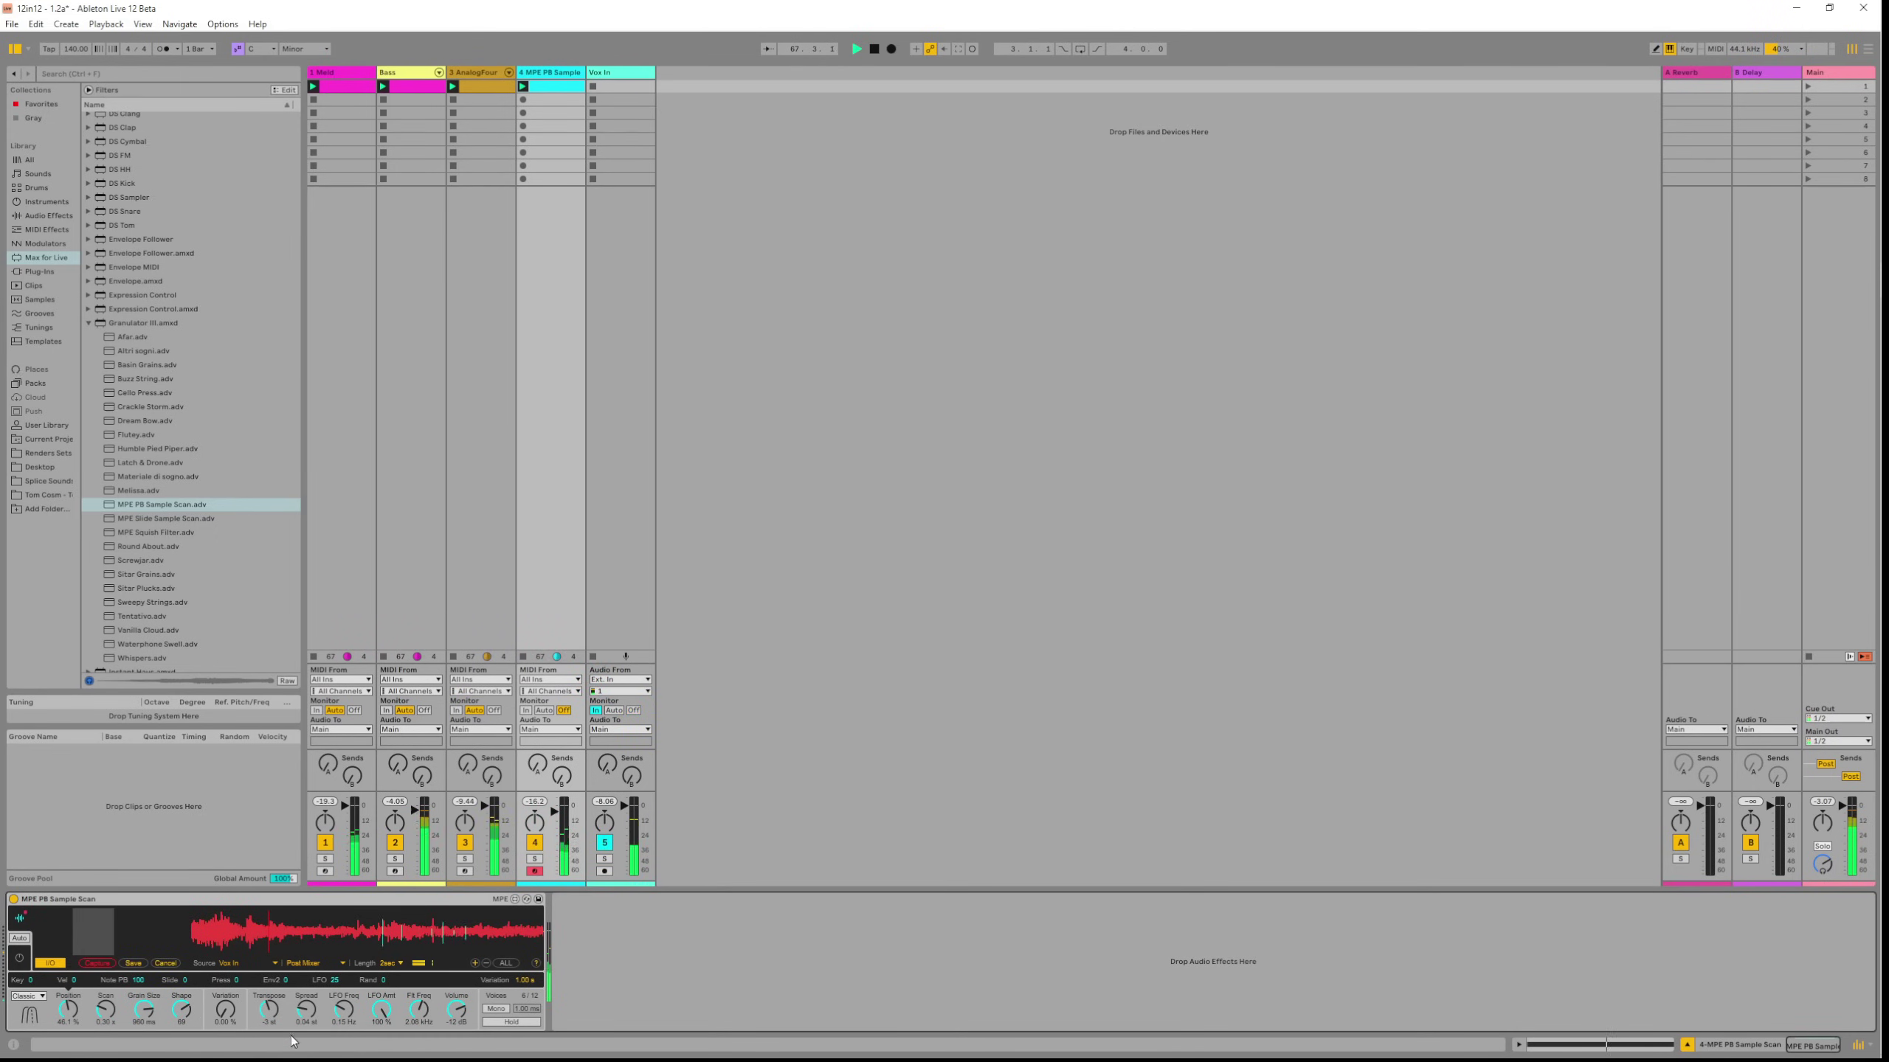
{"action": "left_click", "coordinate": [633, 710]}
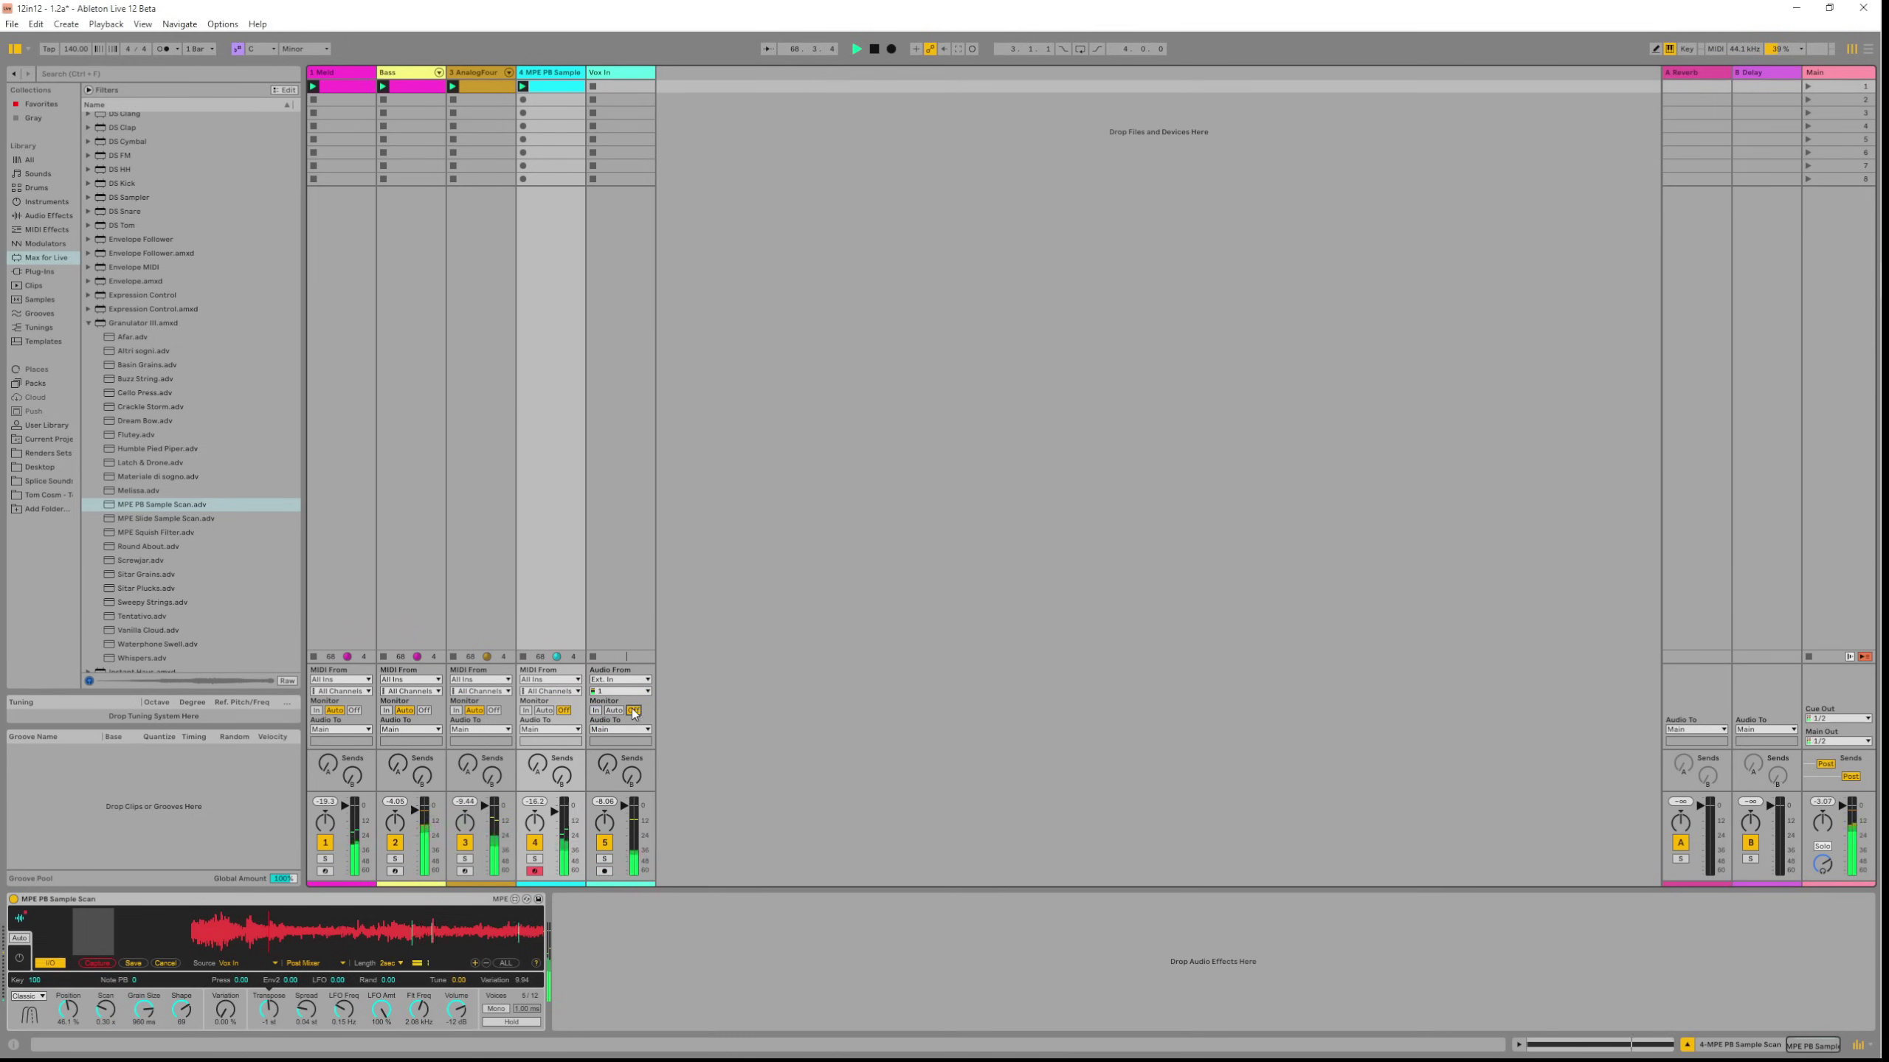
{"action": "left_click_drag", "start_coordinate": [259, 1013], "coordinate": [258, 1001]}
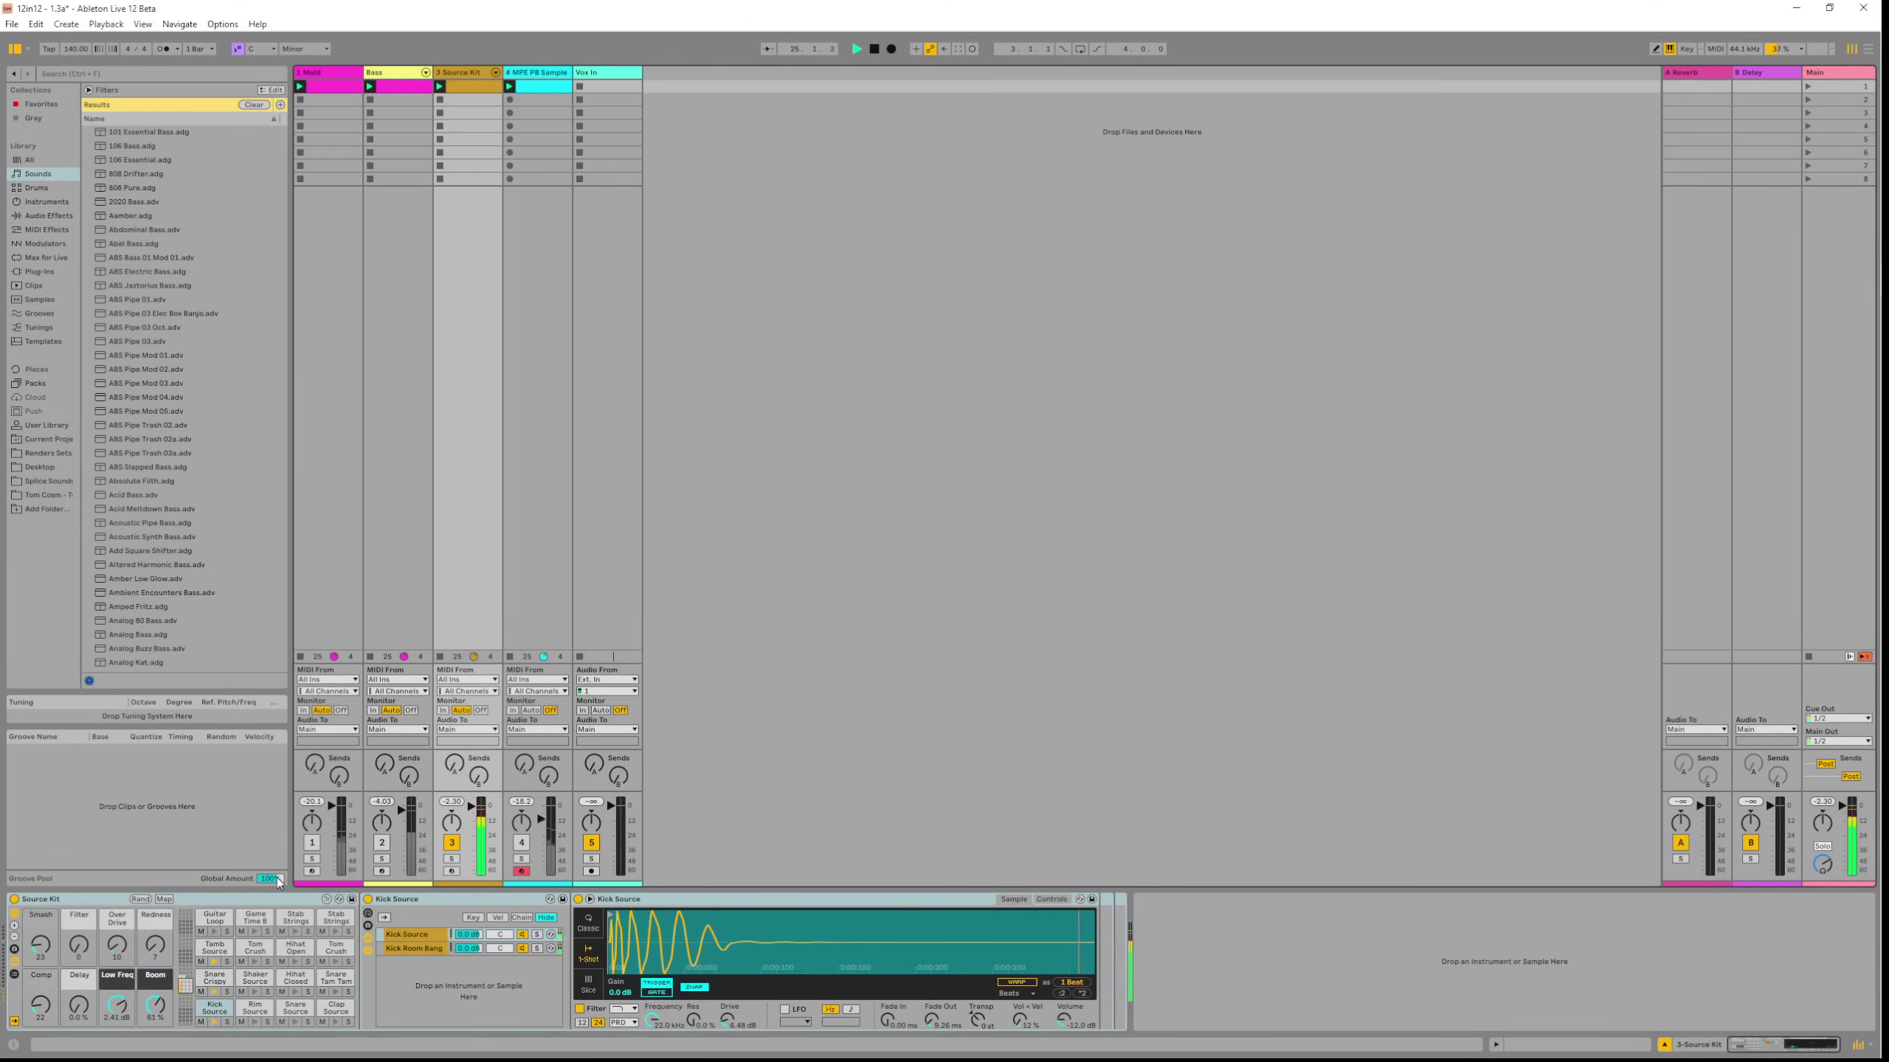
Enable similar sample swapping on the Source Kit drum rack and swap the whole kit through several sets of similar samples.
{"action": "left_click", "coordinate": [212, 899]}
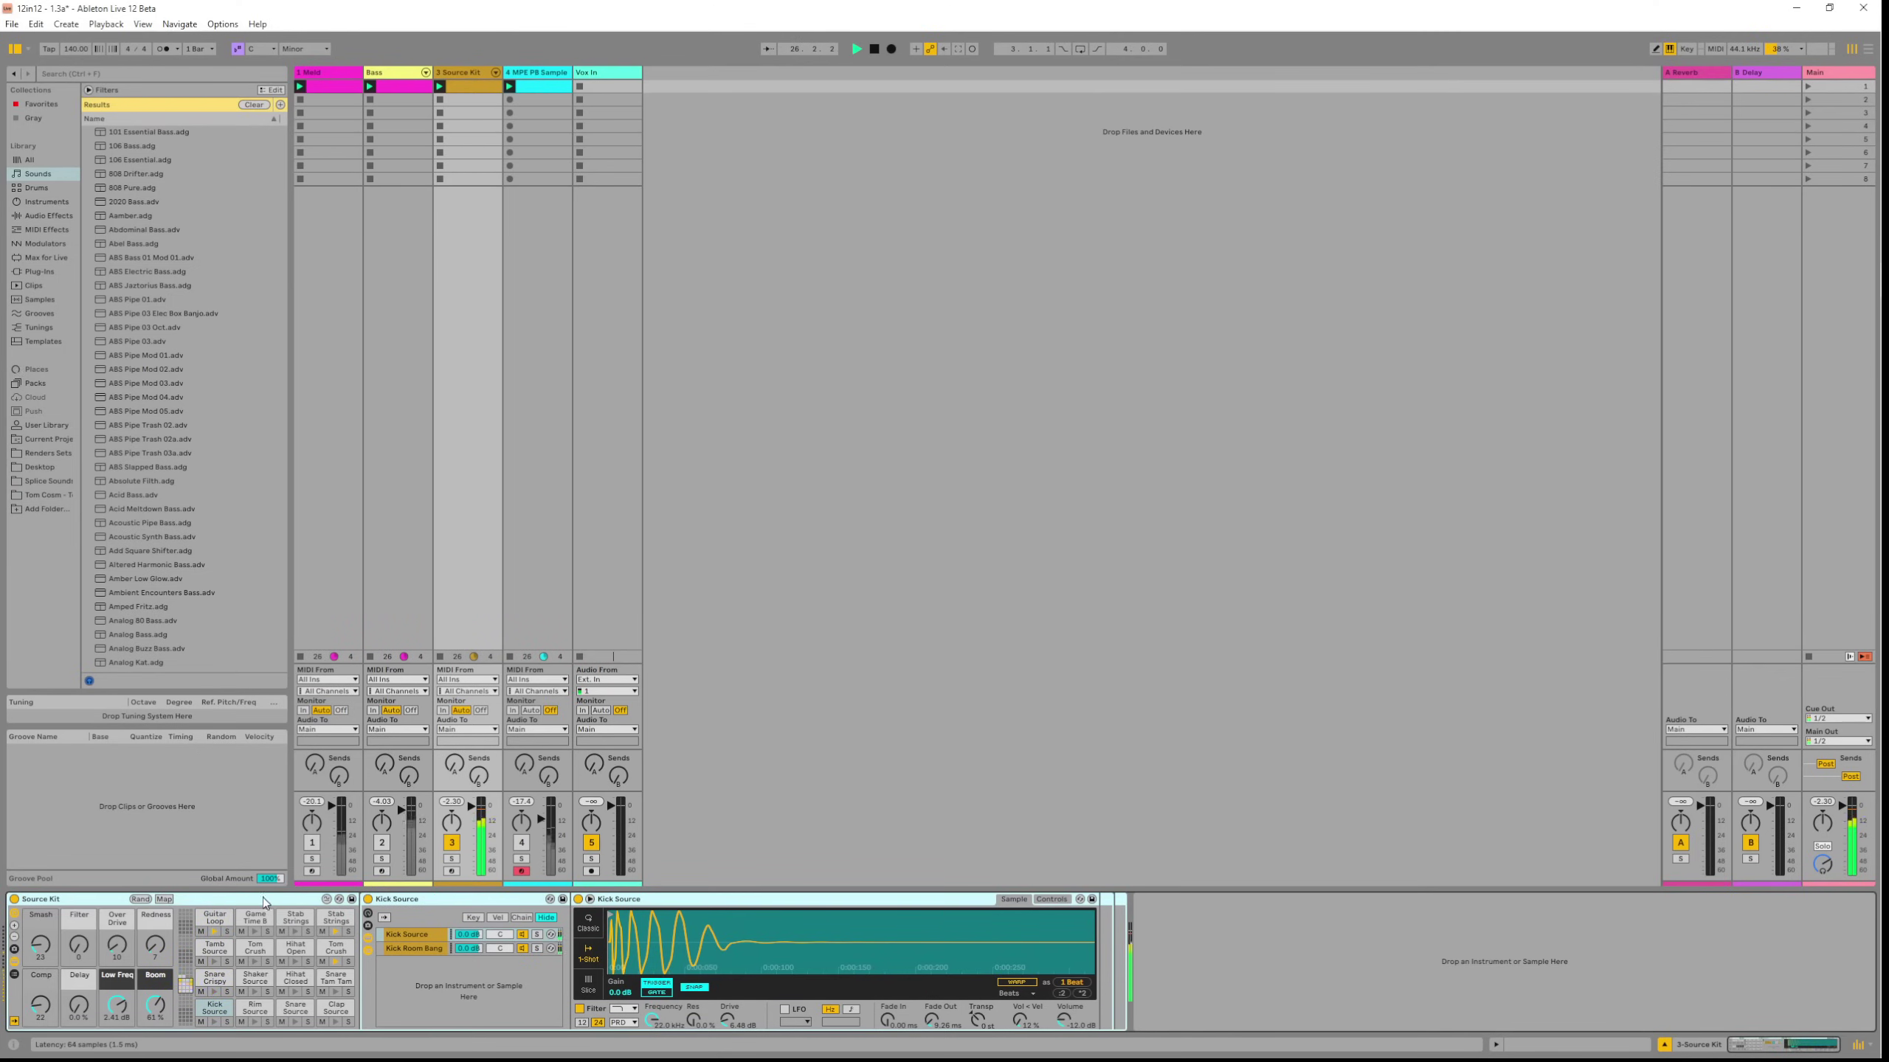
{"action": "left_click", "coordinate": [327, 901]}
{"action": "left_click", "coordinate": [313, 900]}
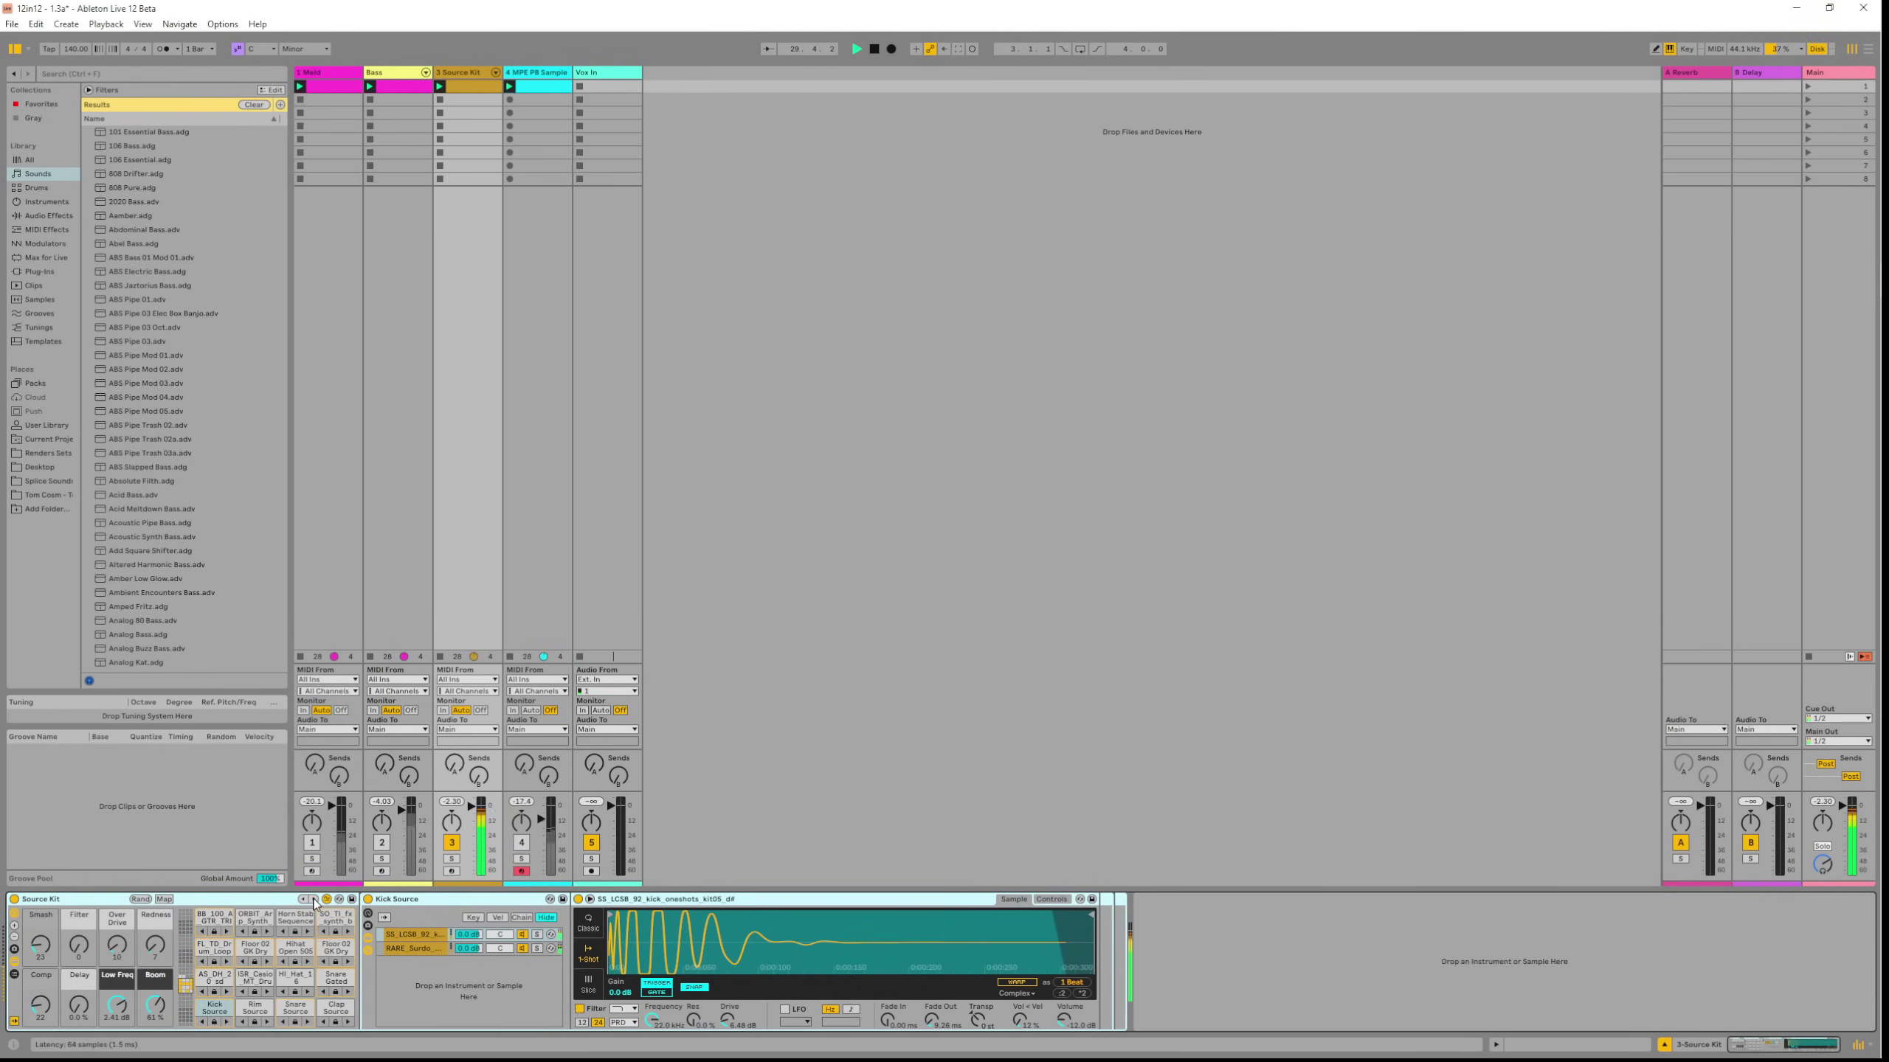
{"action": "left_click", "coordinate": [314, 900]}
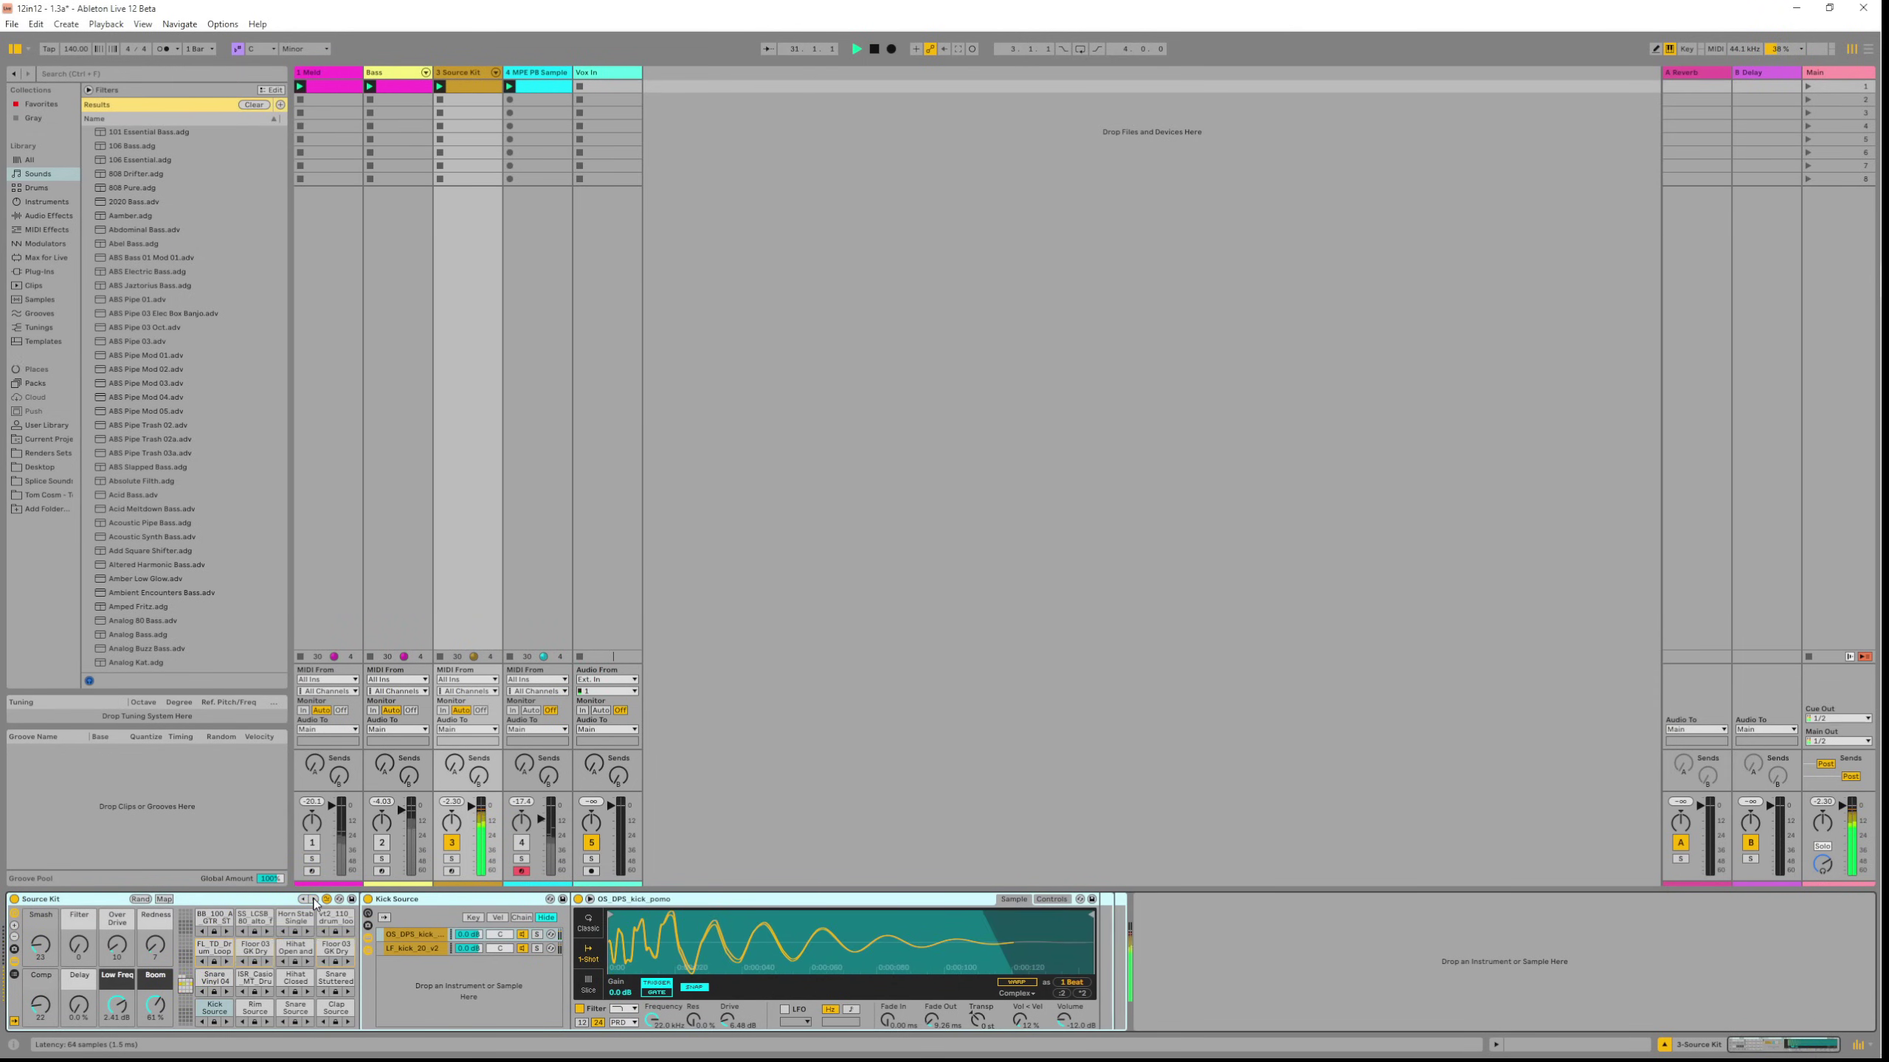
{"action": "left_click", "coordinate": [314, 900]}
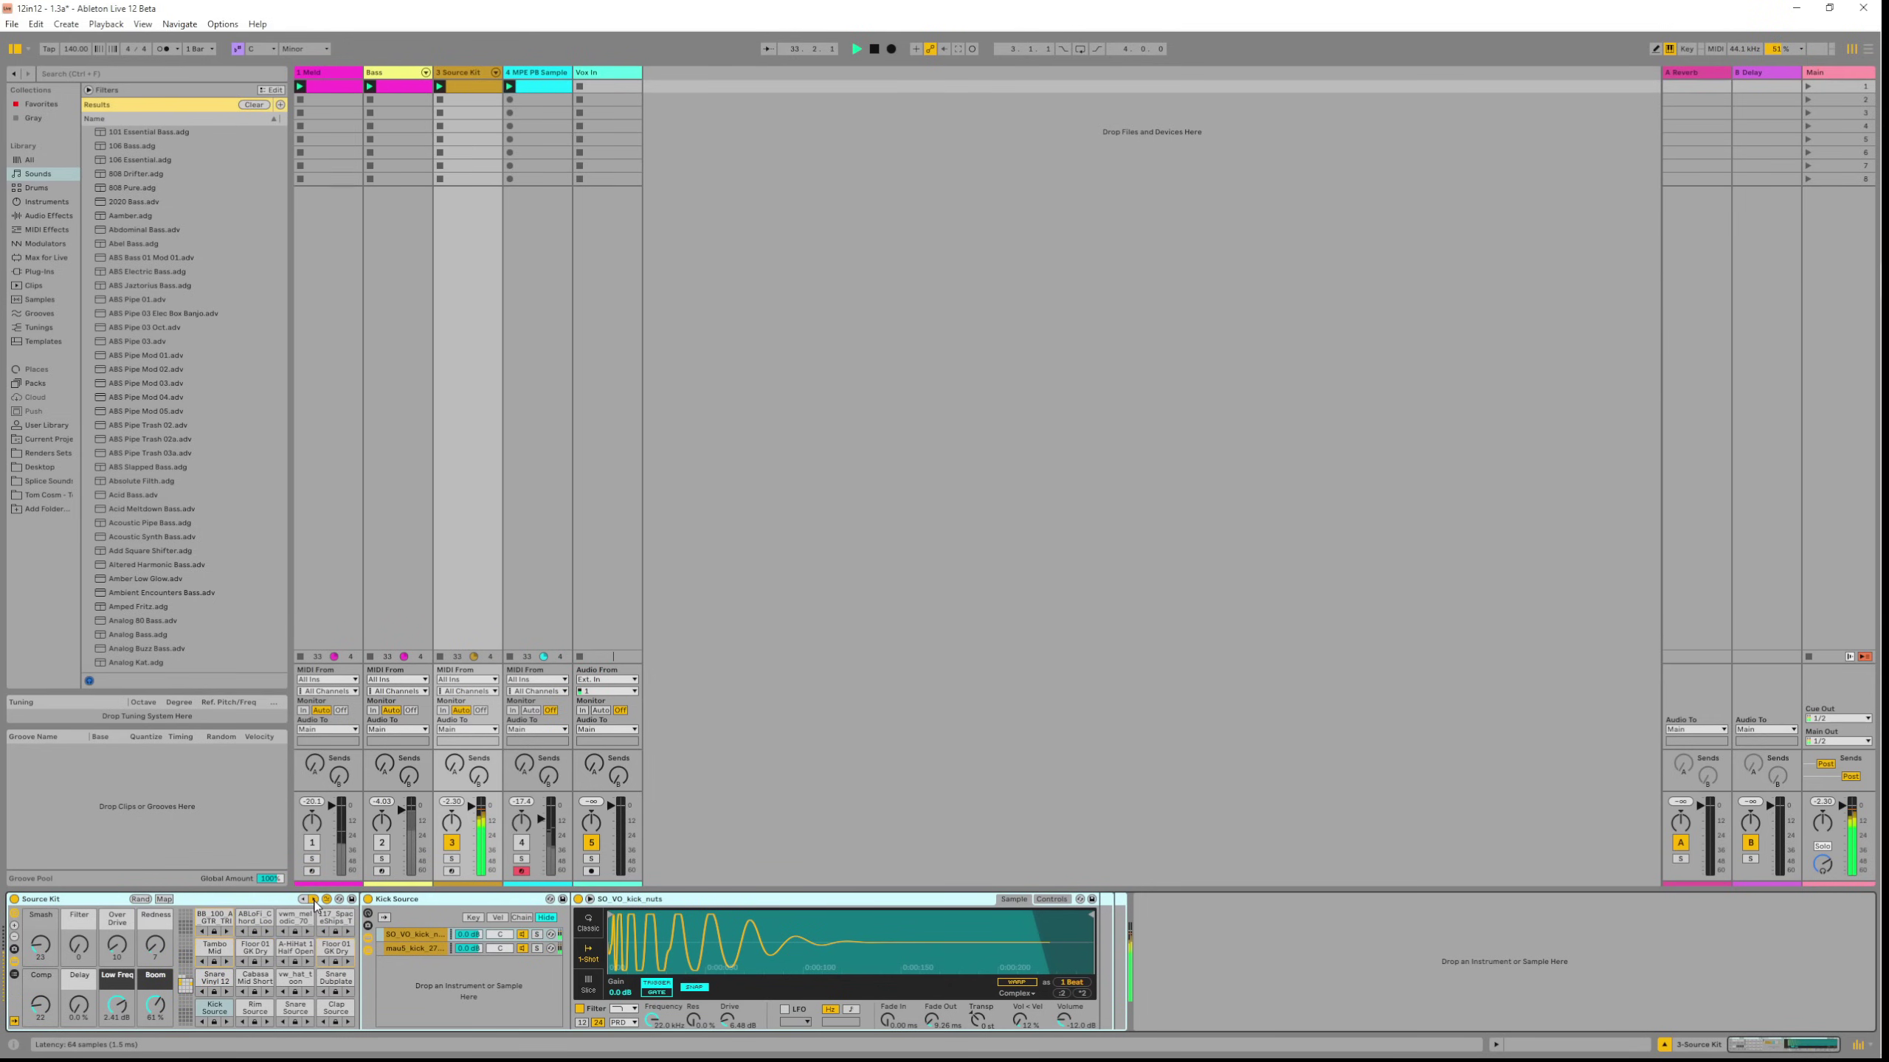
{"action": "left_click", "coordinate": [314, 900]}
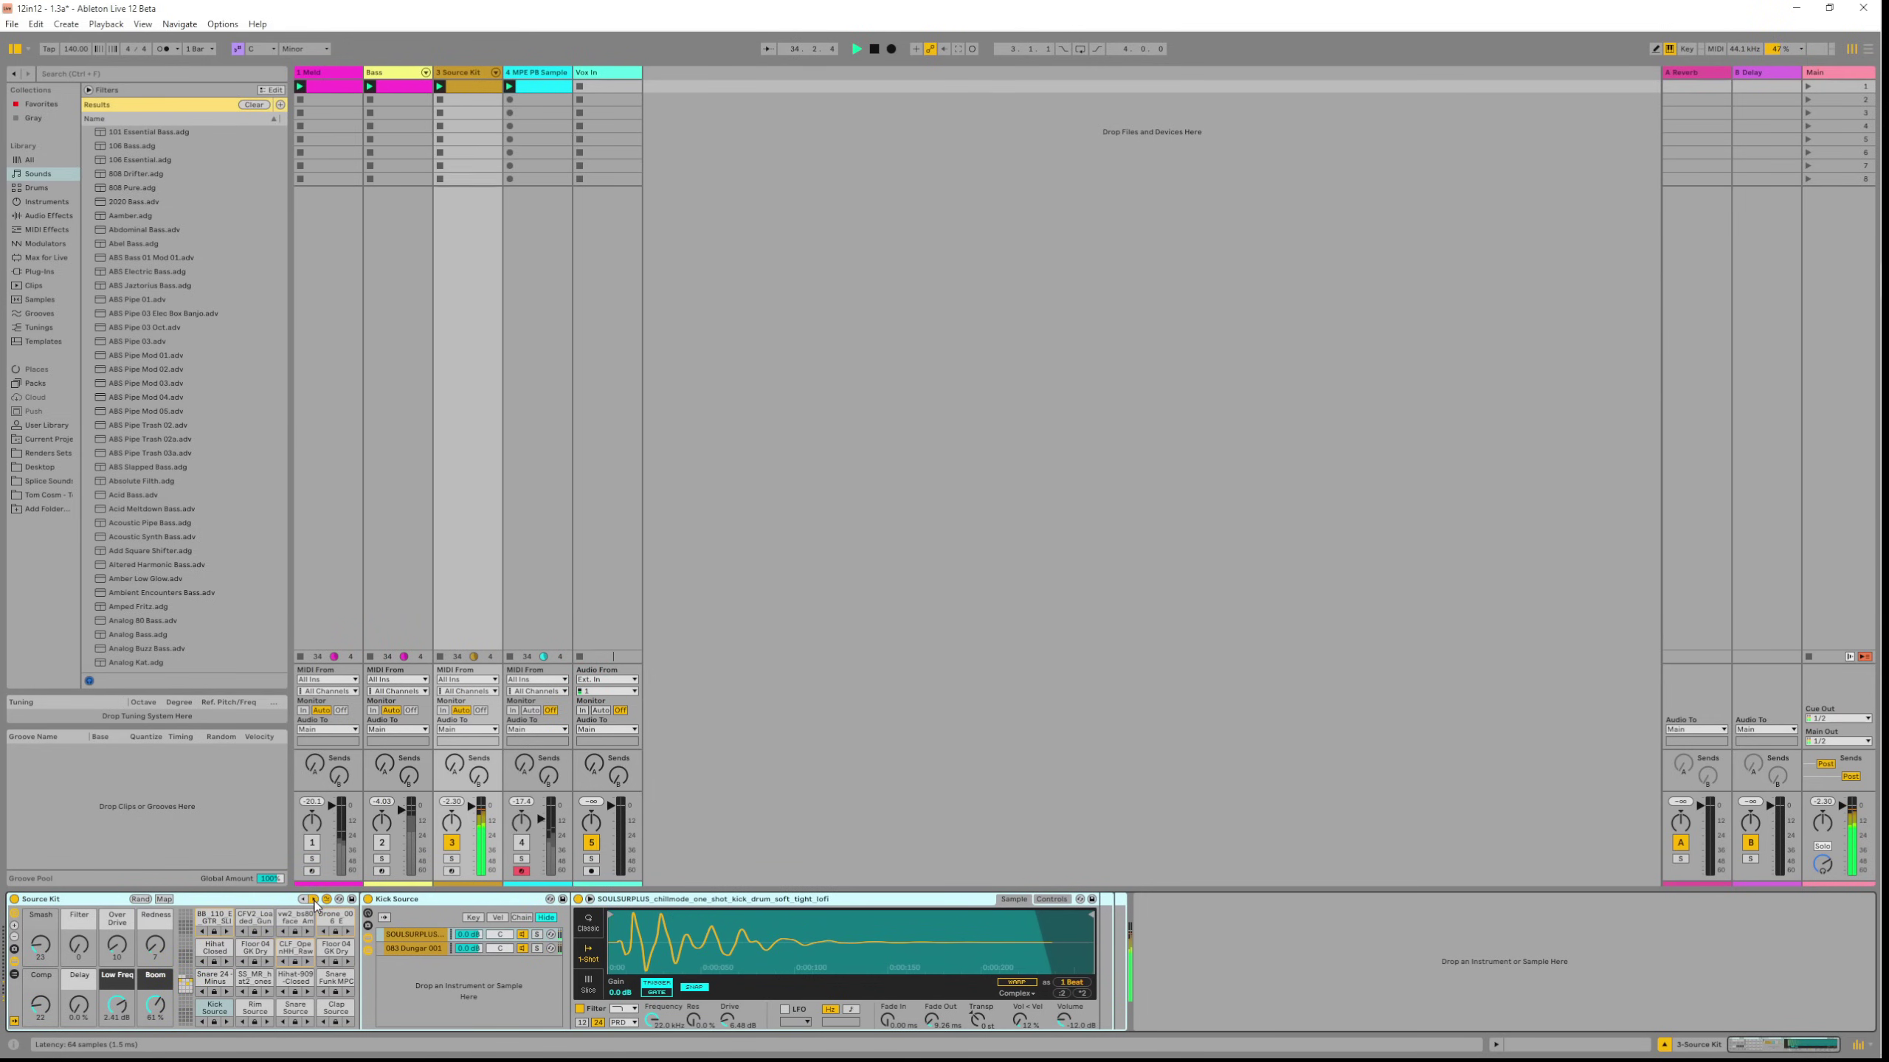
{"action": "left_click", "coordinate": [314, 900]}
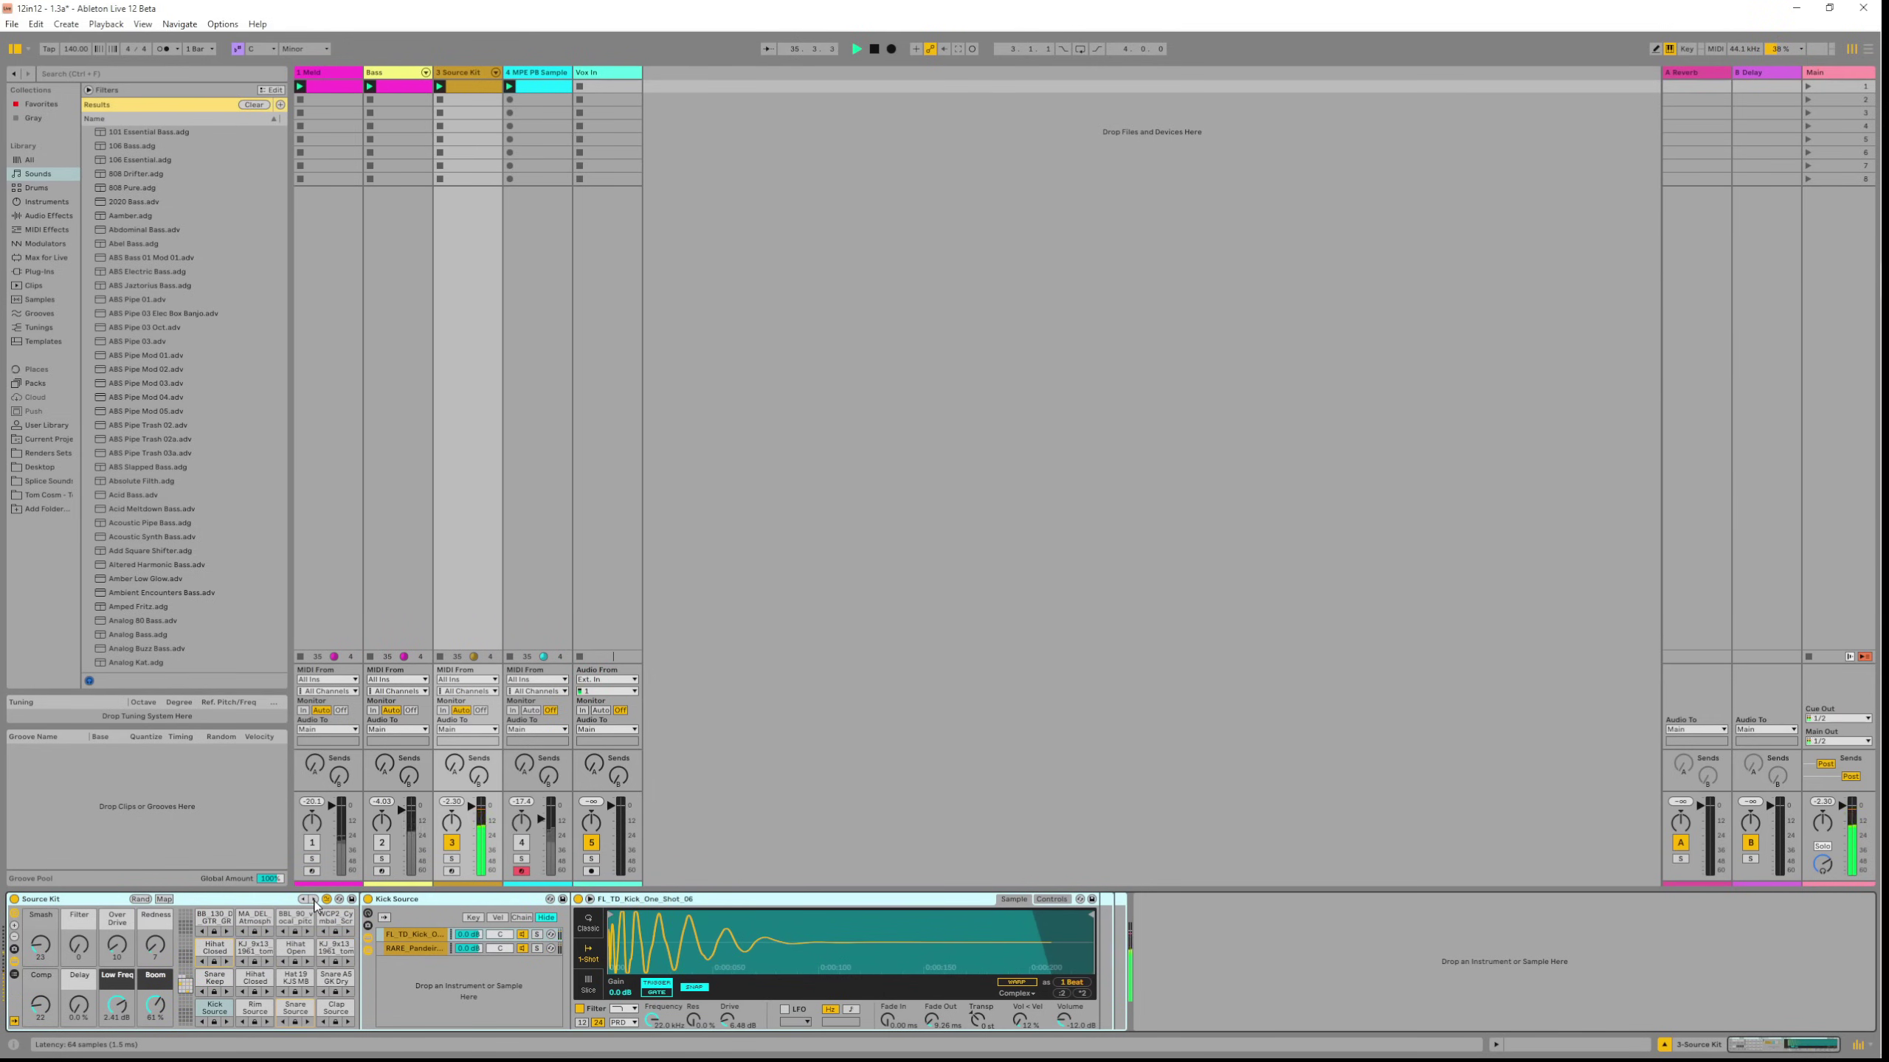
{"action": "left_click", "coordinate": [314, 900]}
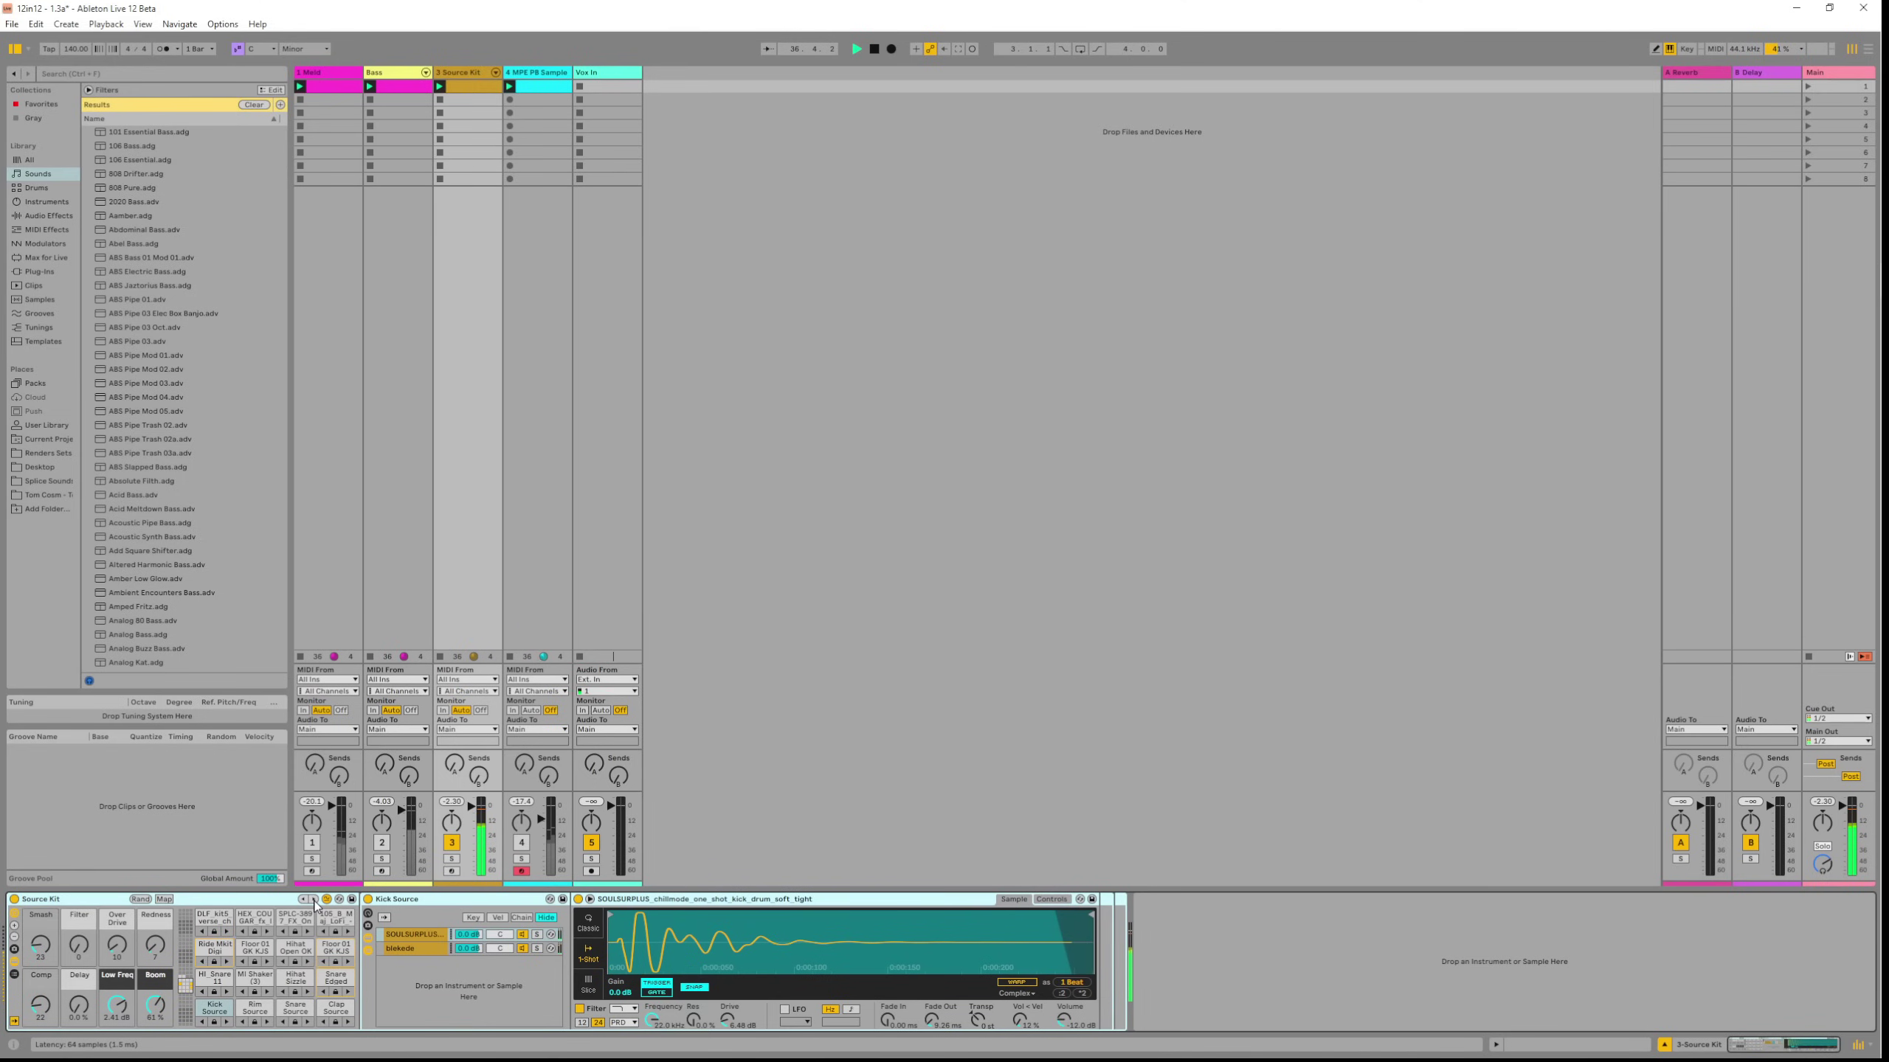
{"action": "left_click", "coordinate": [313, 900]}
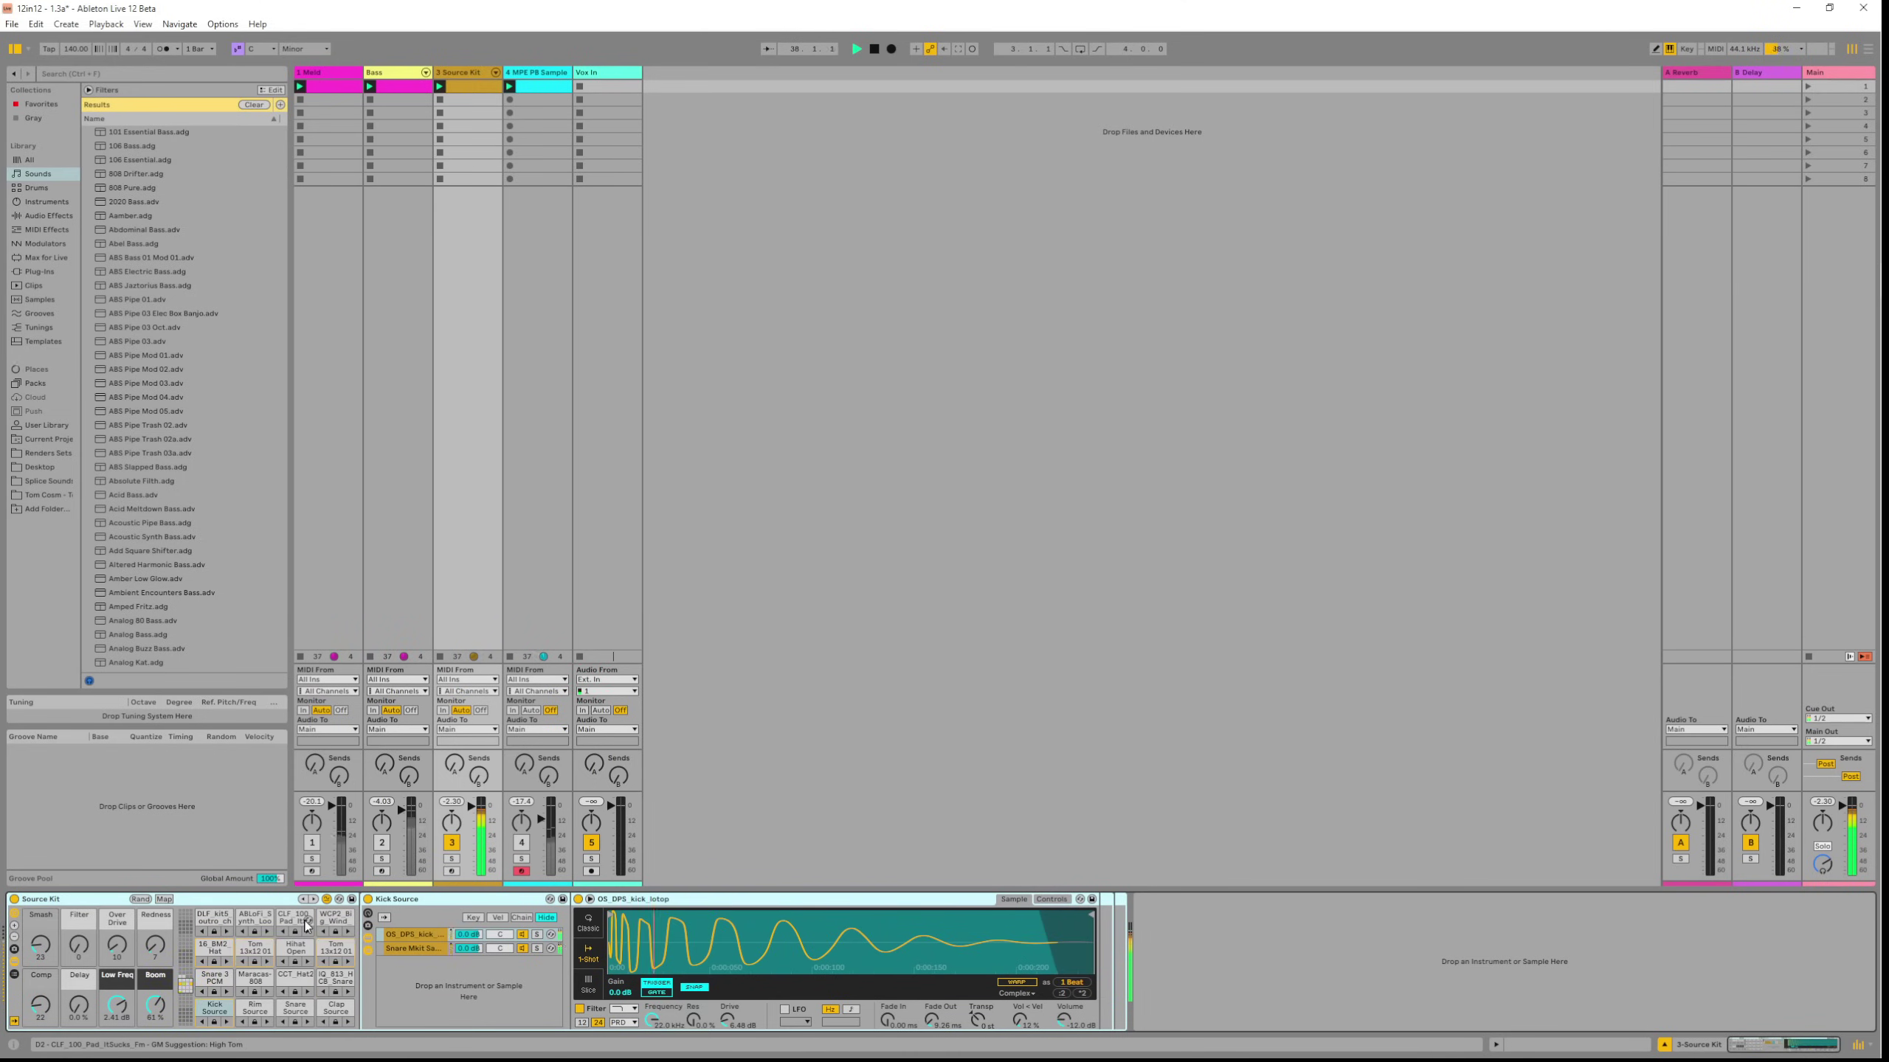
Swap one upper pad and the Kick Source pad individually for similar samples, and exclude the kick and another pad from kit-wide swapping.
{"action": "left_click", "coordinate": [307, 926]}
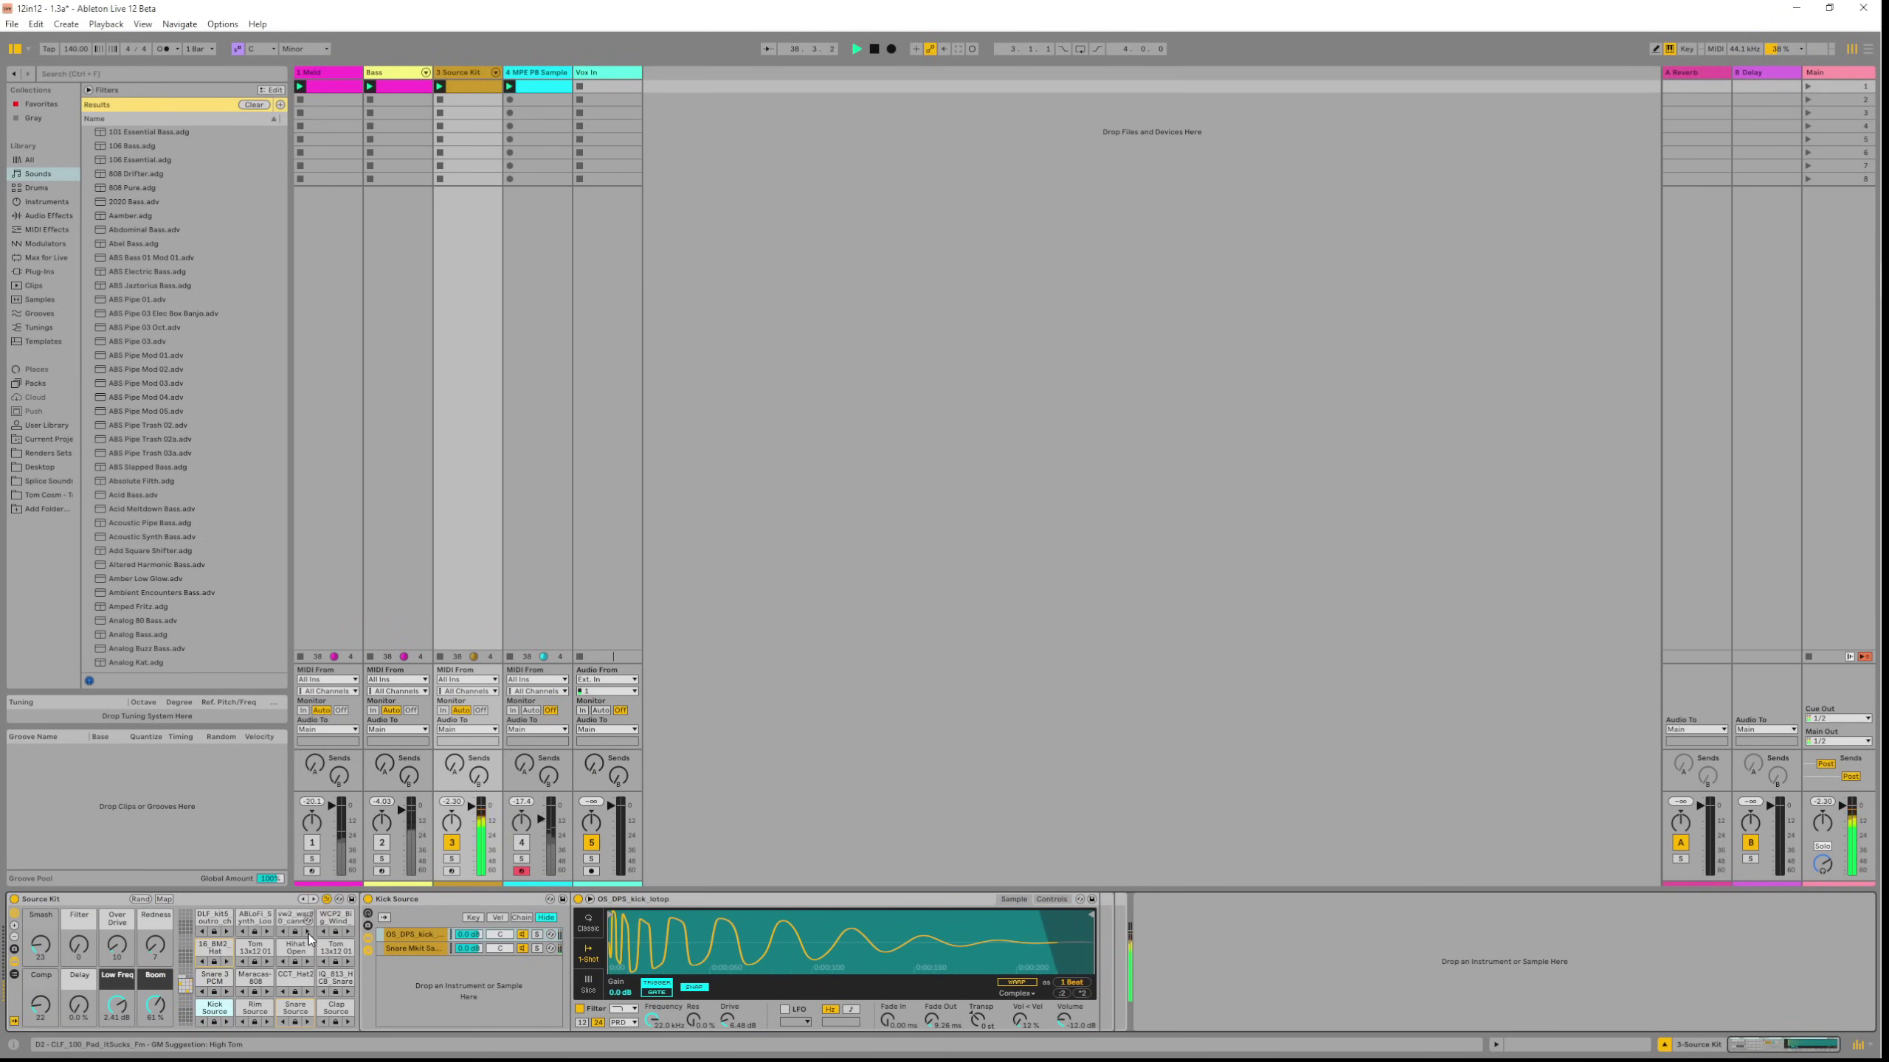
{"action": "left_click", "coordinate": [225, 1023]}
{"action": "left_click", "coordinate": [214, 1023]}
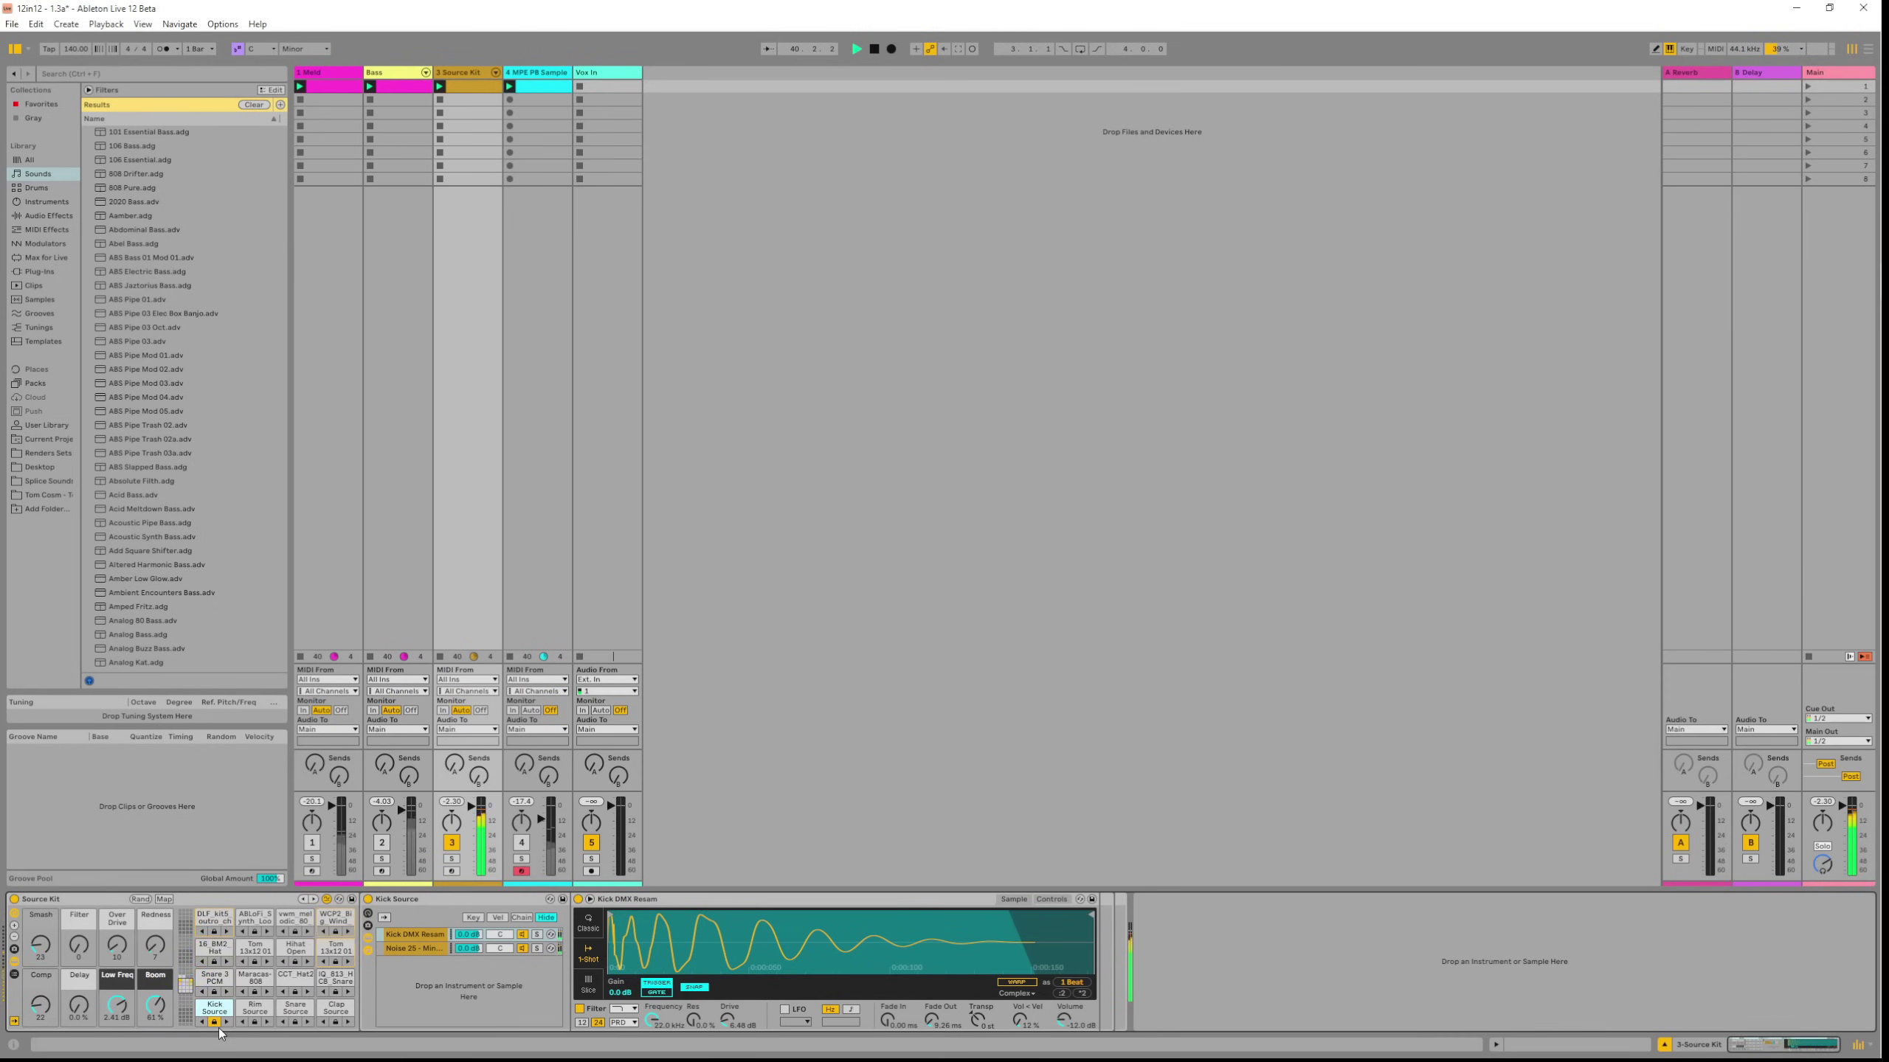
{"action": "left_click", "coordinate": [255, 992]}
Swap Source Kit's remaining unlocked pads for similar samples twice, and stop playback.
{"action": "left_click", "coordinate": [314, 900]}
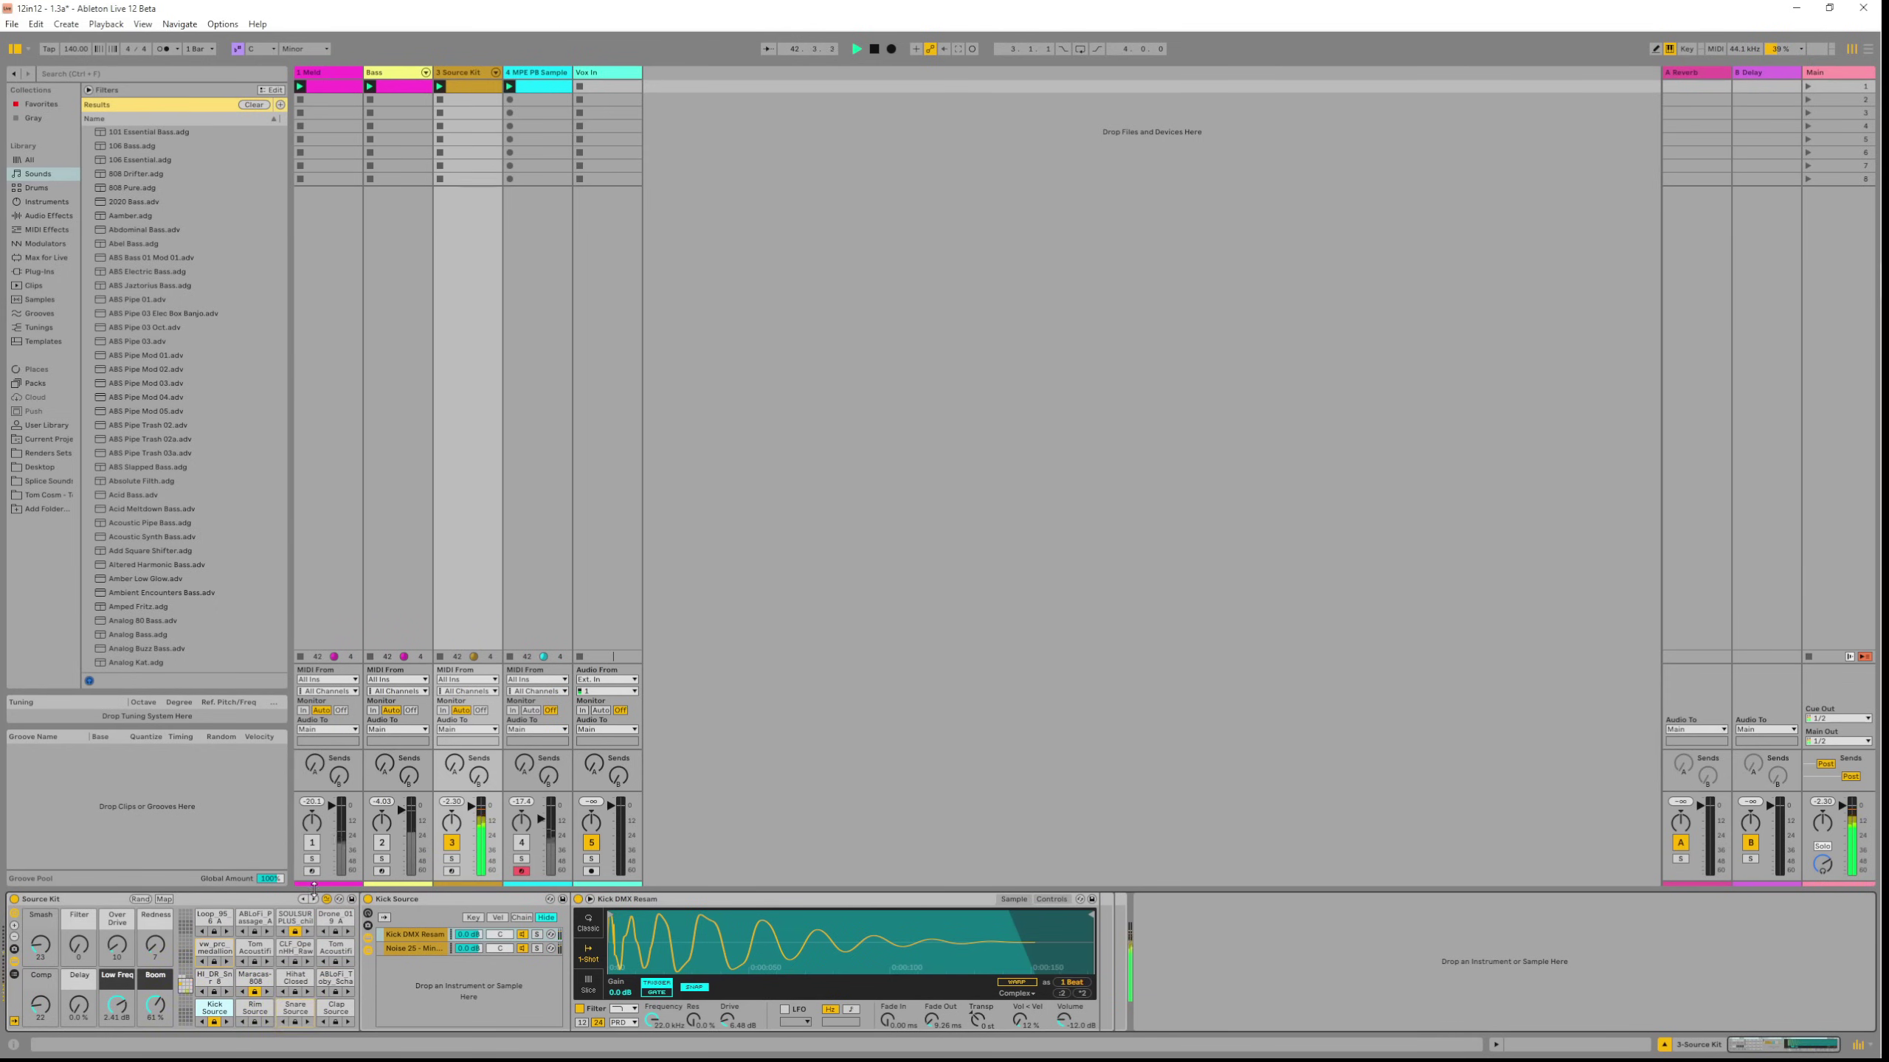
{"action": "left_click", "coordinate": [314, 899]}
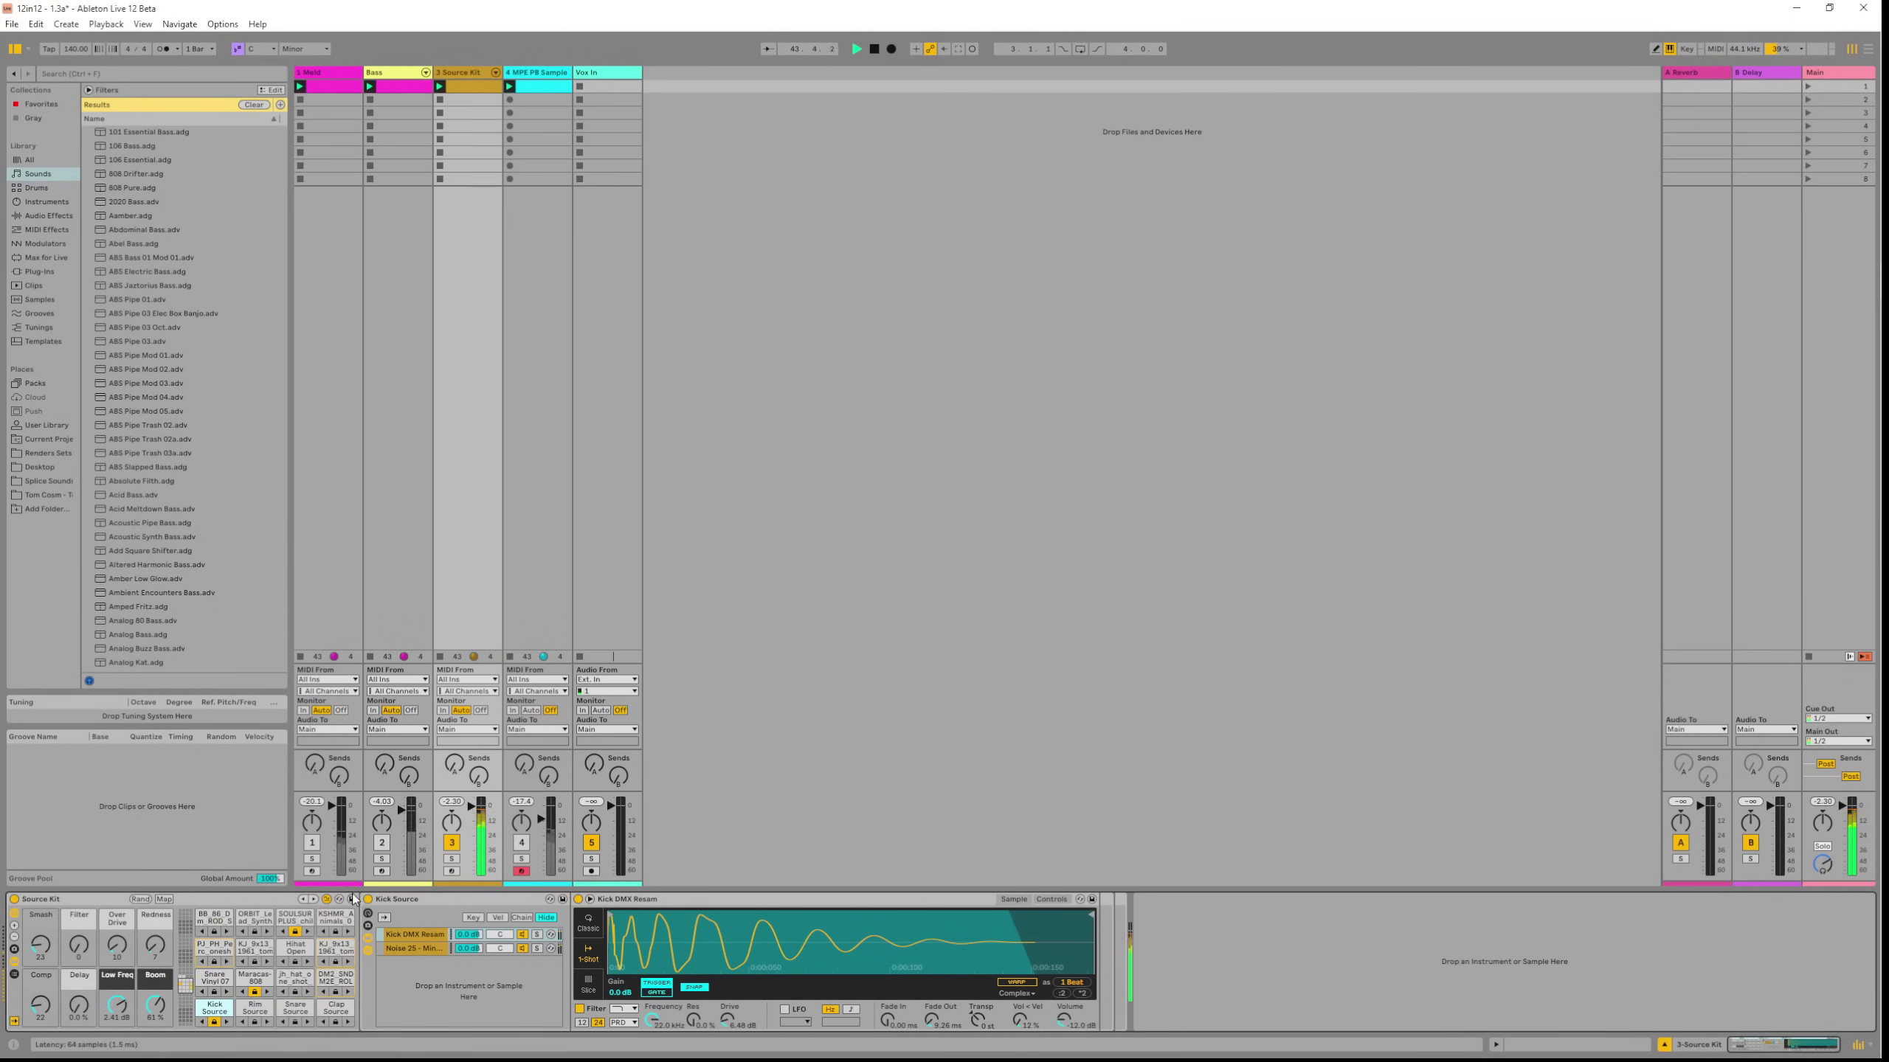
{"action": "left_click", "coordinate": [929, 710]}
{"action": "key", "text": "space"}
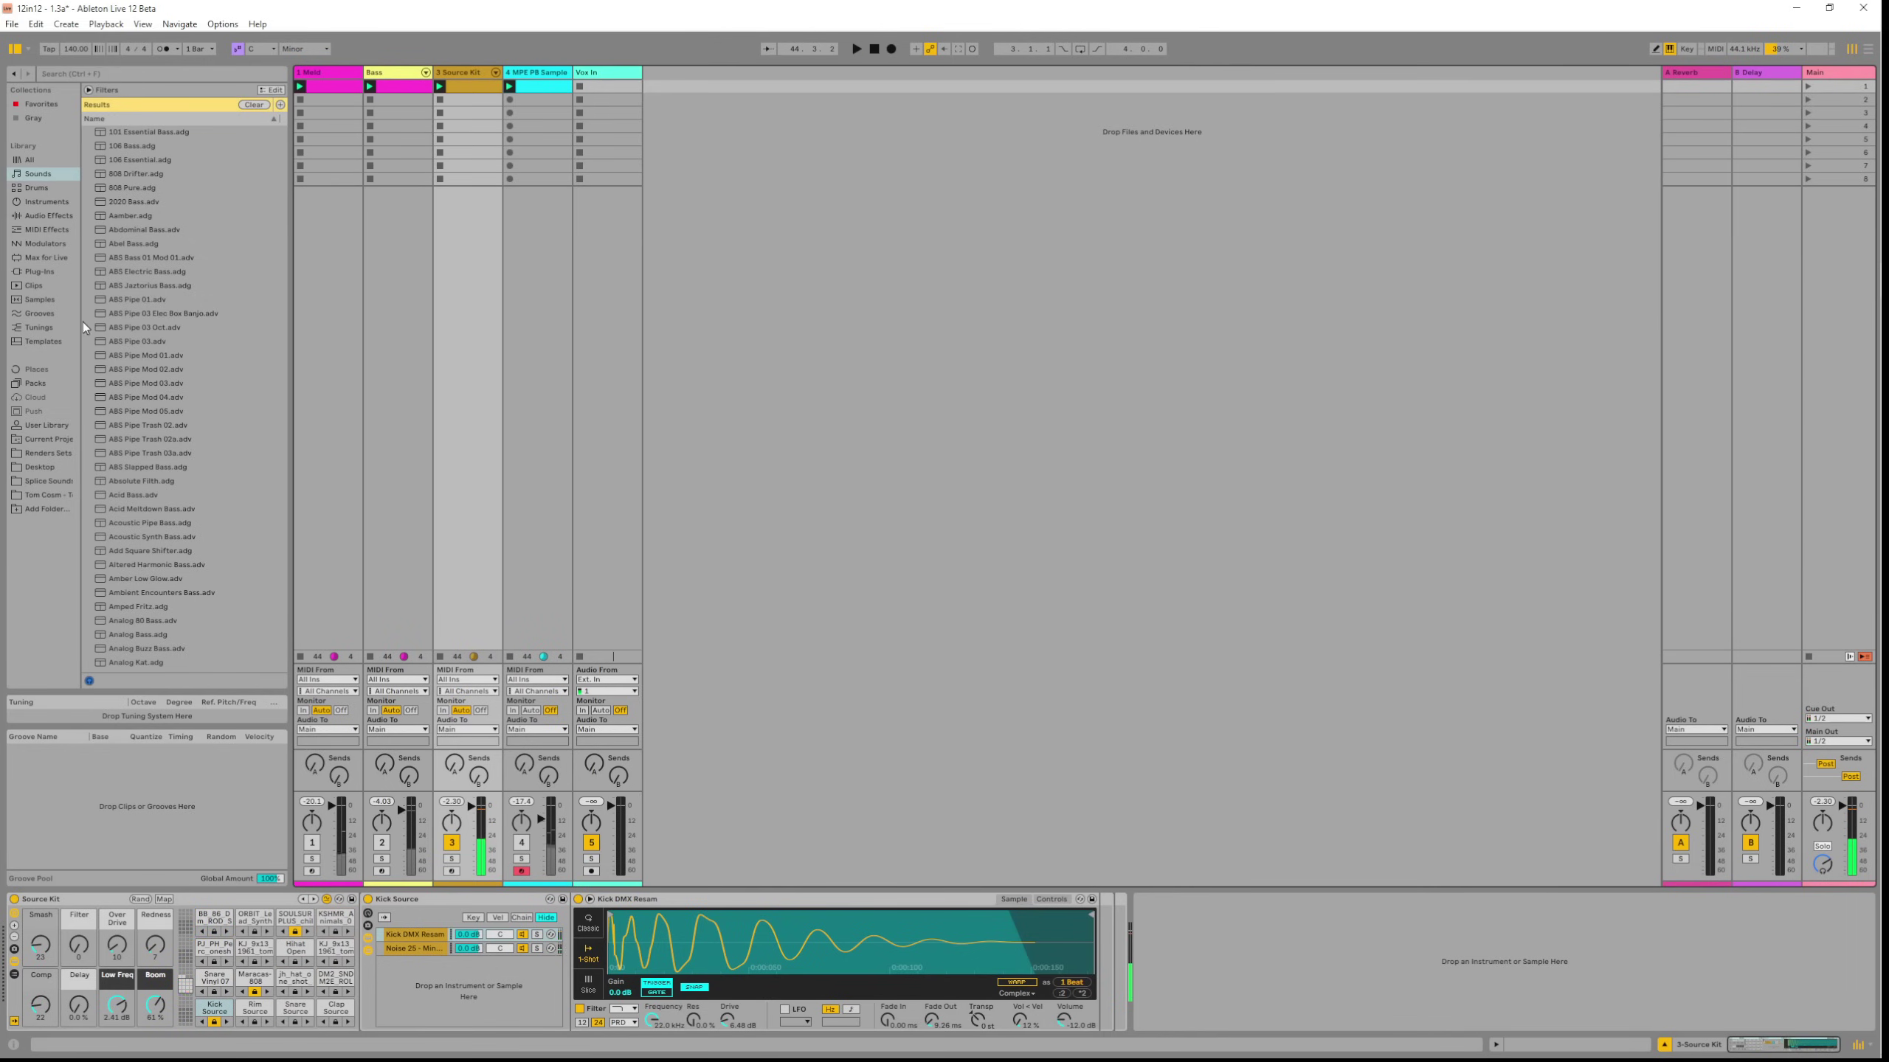
Find samples similar to 00DB_Flash.aif in the sample library.
{"action": "left_click", "coordinate": [38, 299]}
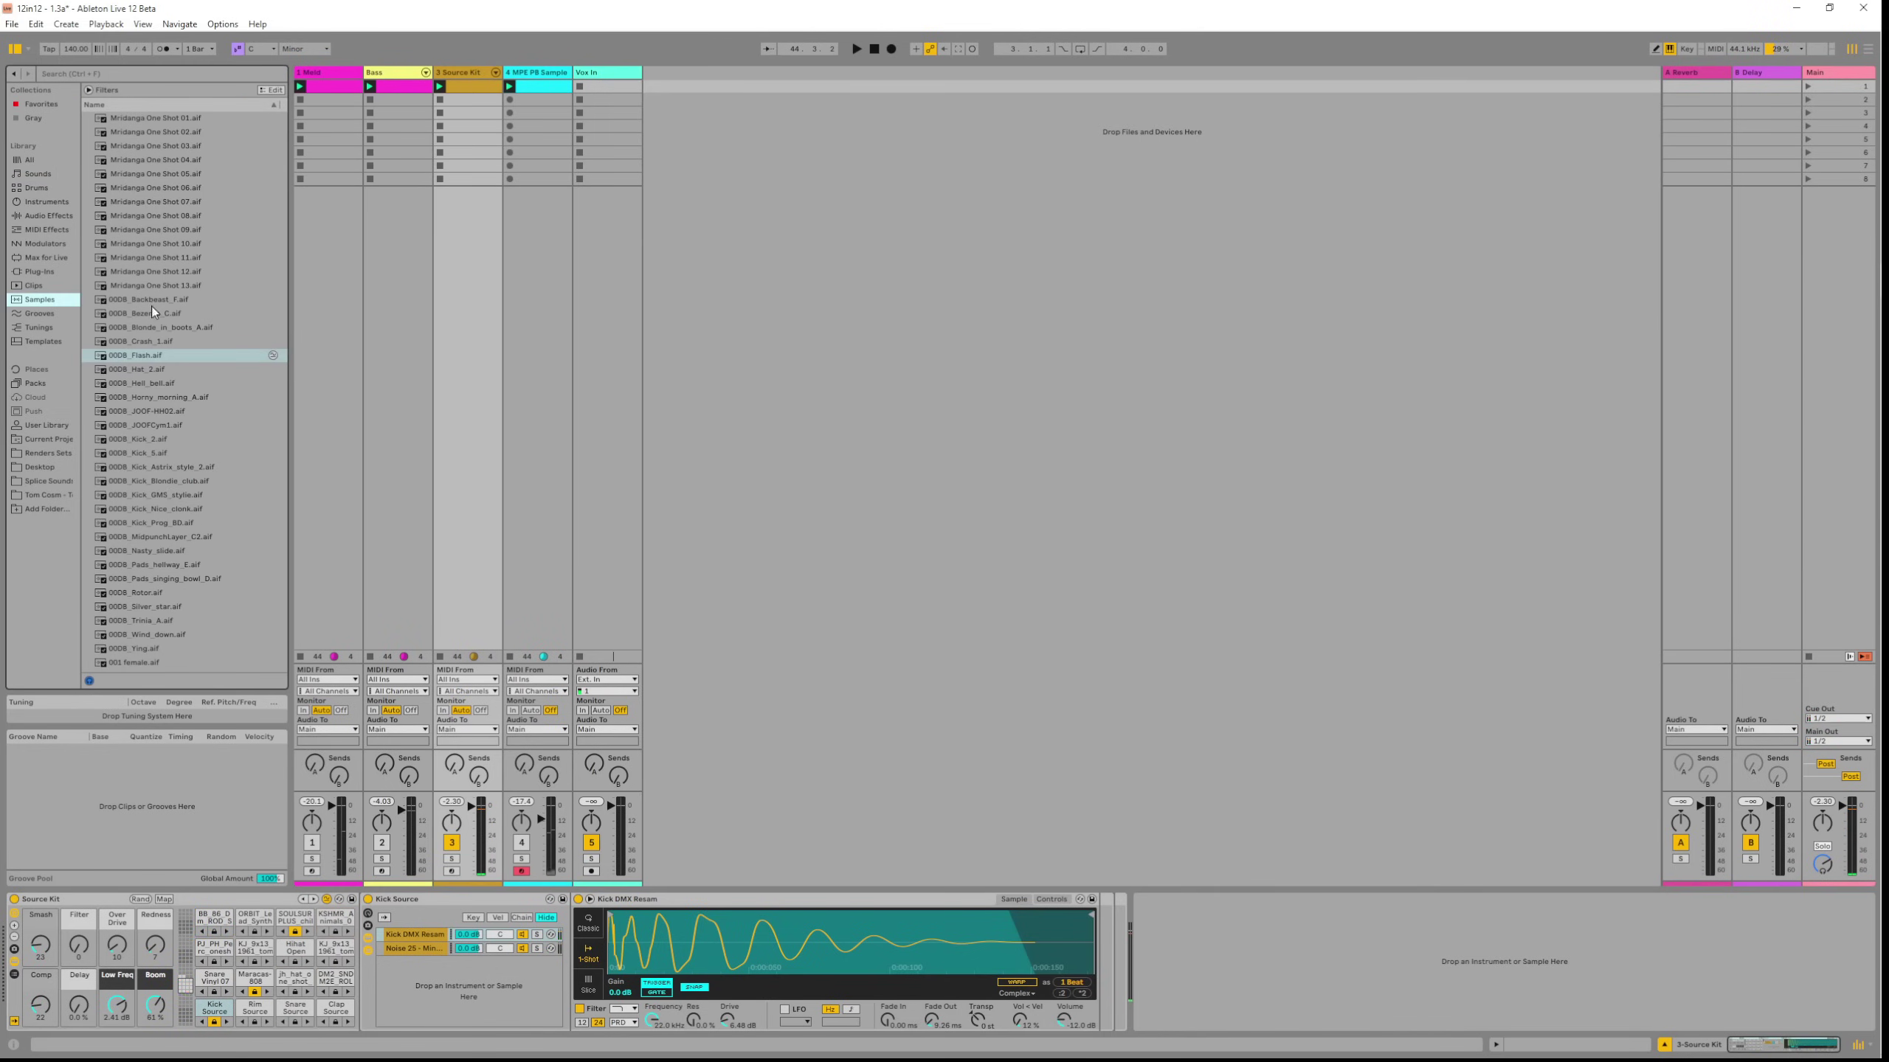
{"action": "left_click", "coordinate": [140, 355]}
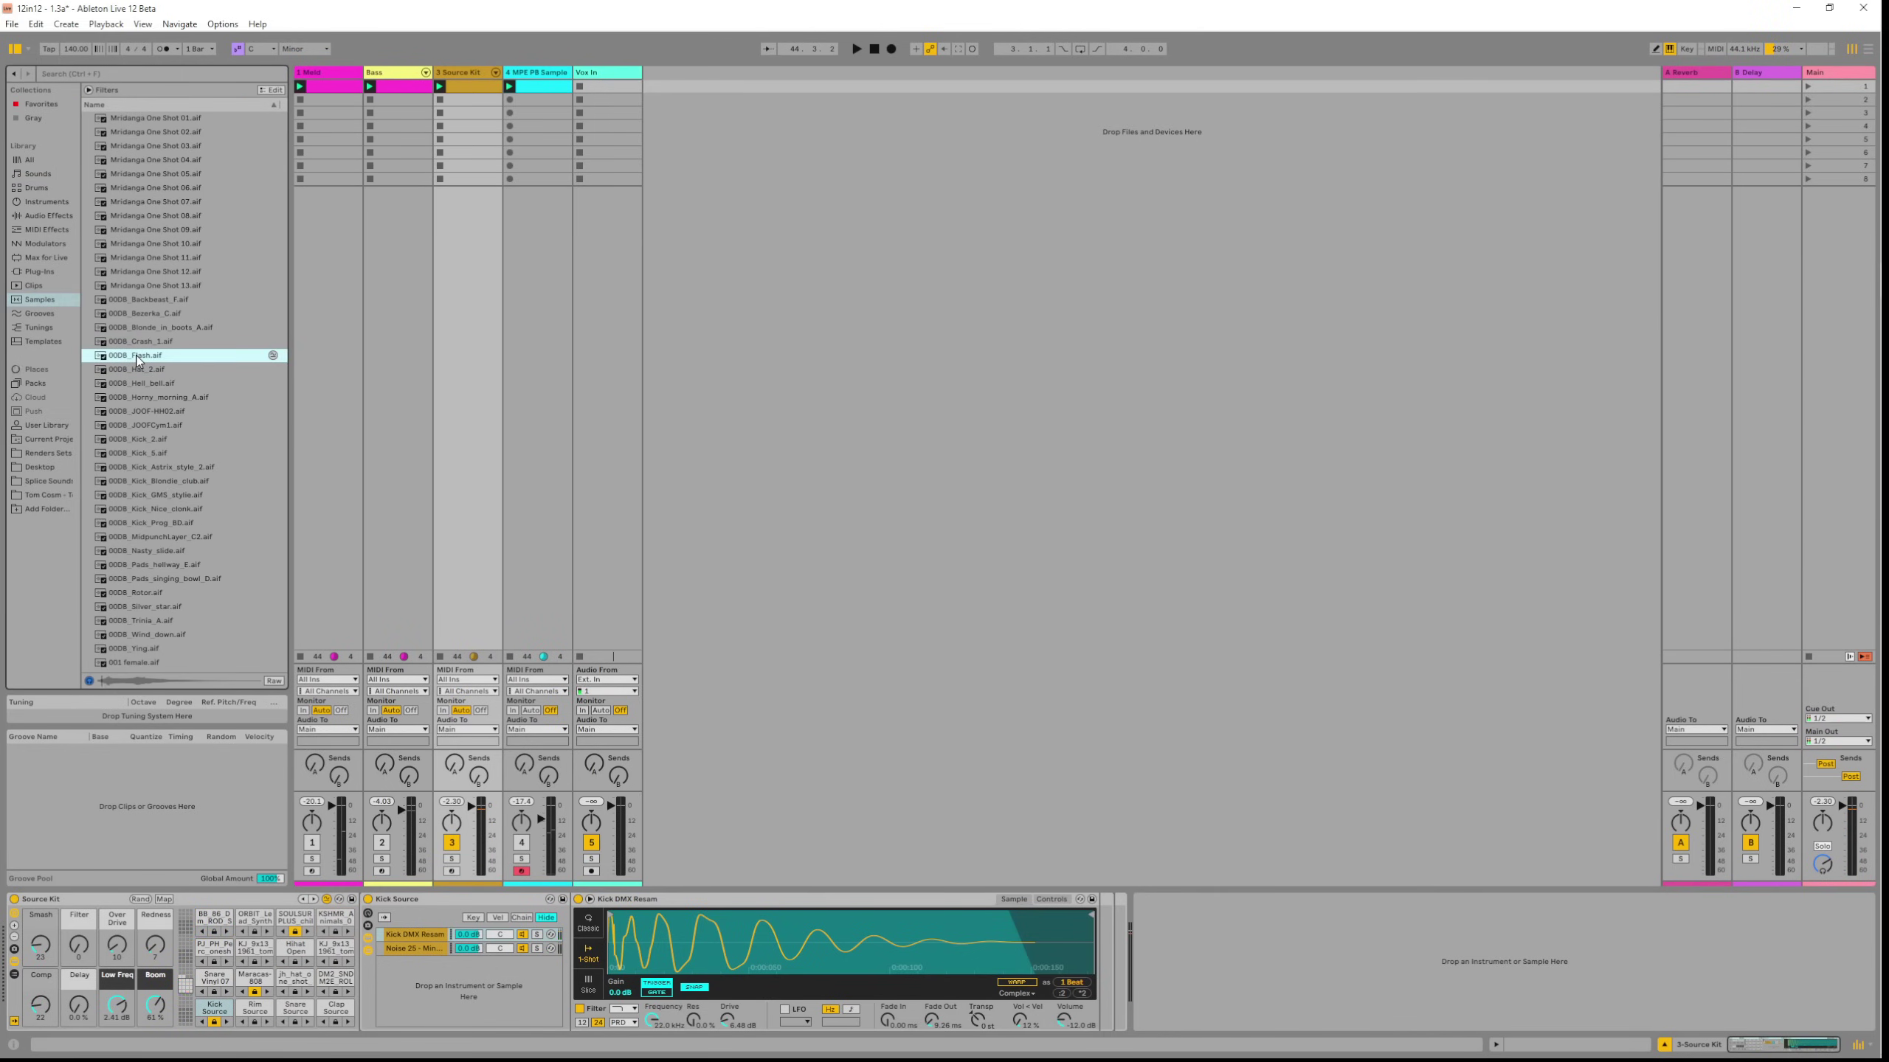
{"action": "left_click", "coordinate": [273, 355]}
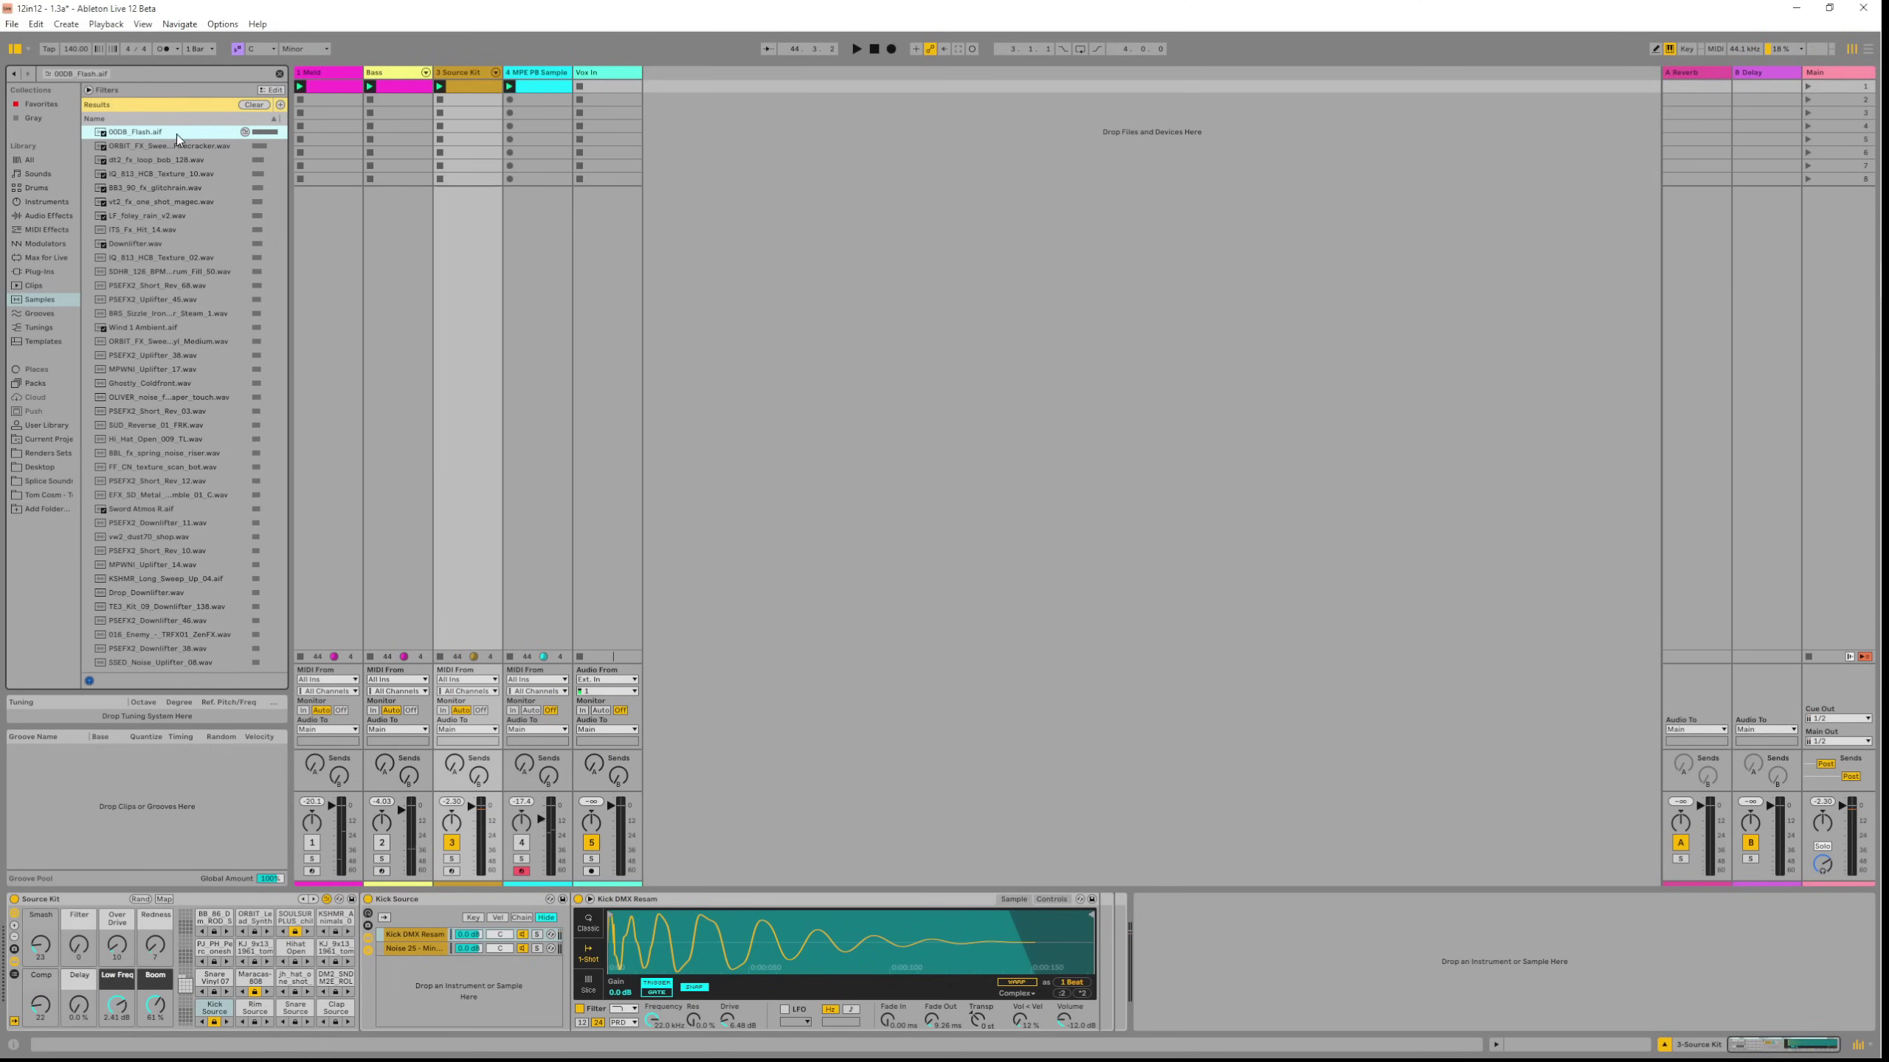
Audition the samples similar to the flash sound one after another, down to Downlifter.wav.
{"action": "left_click", "coordinate": [132, 151]}
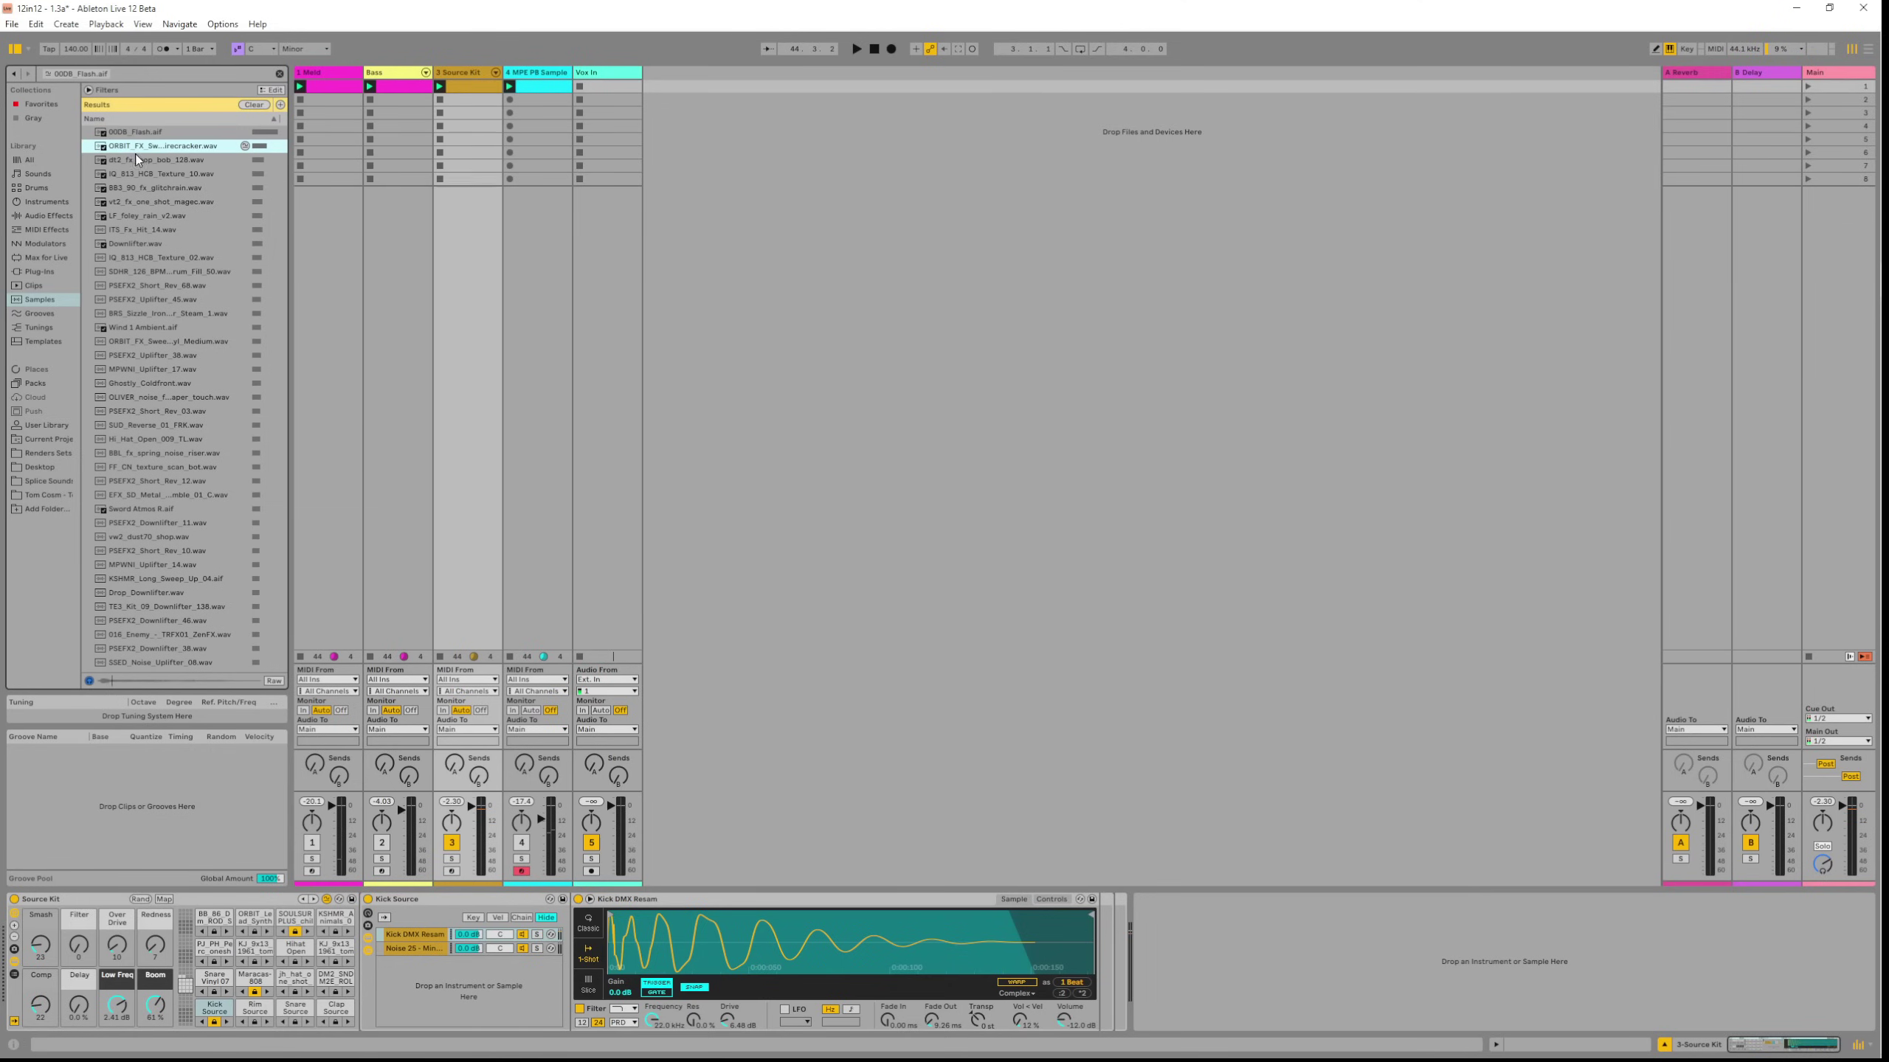
{"action": "left_click", "coordinate": [139, 159]}
{"action": "left_click", "coordinate": [161, 175]}
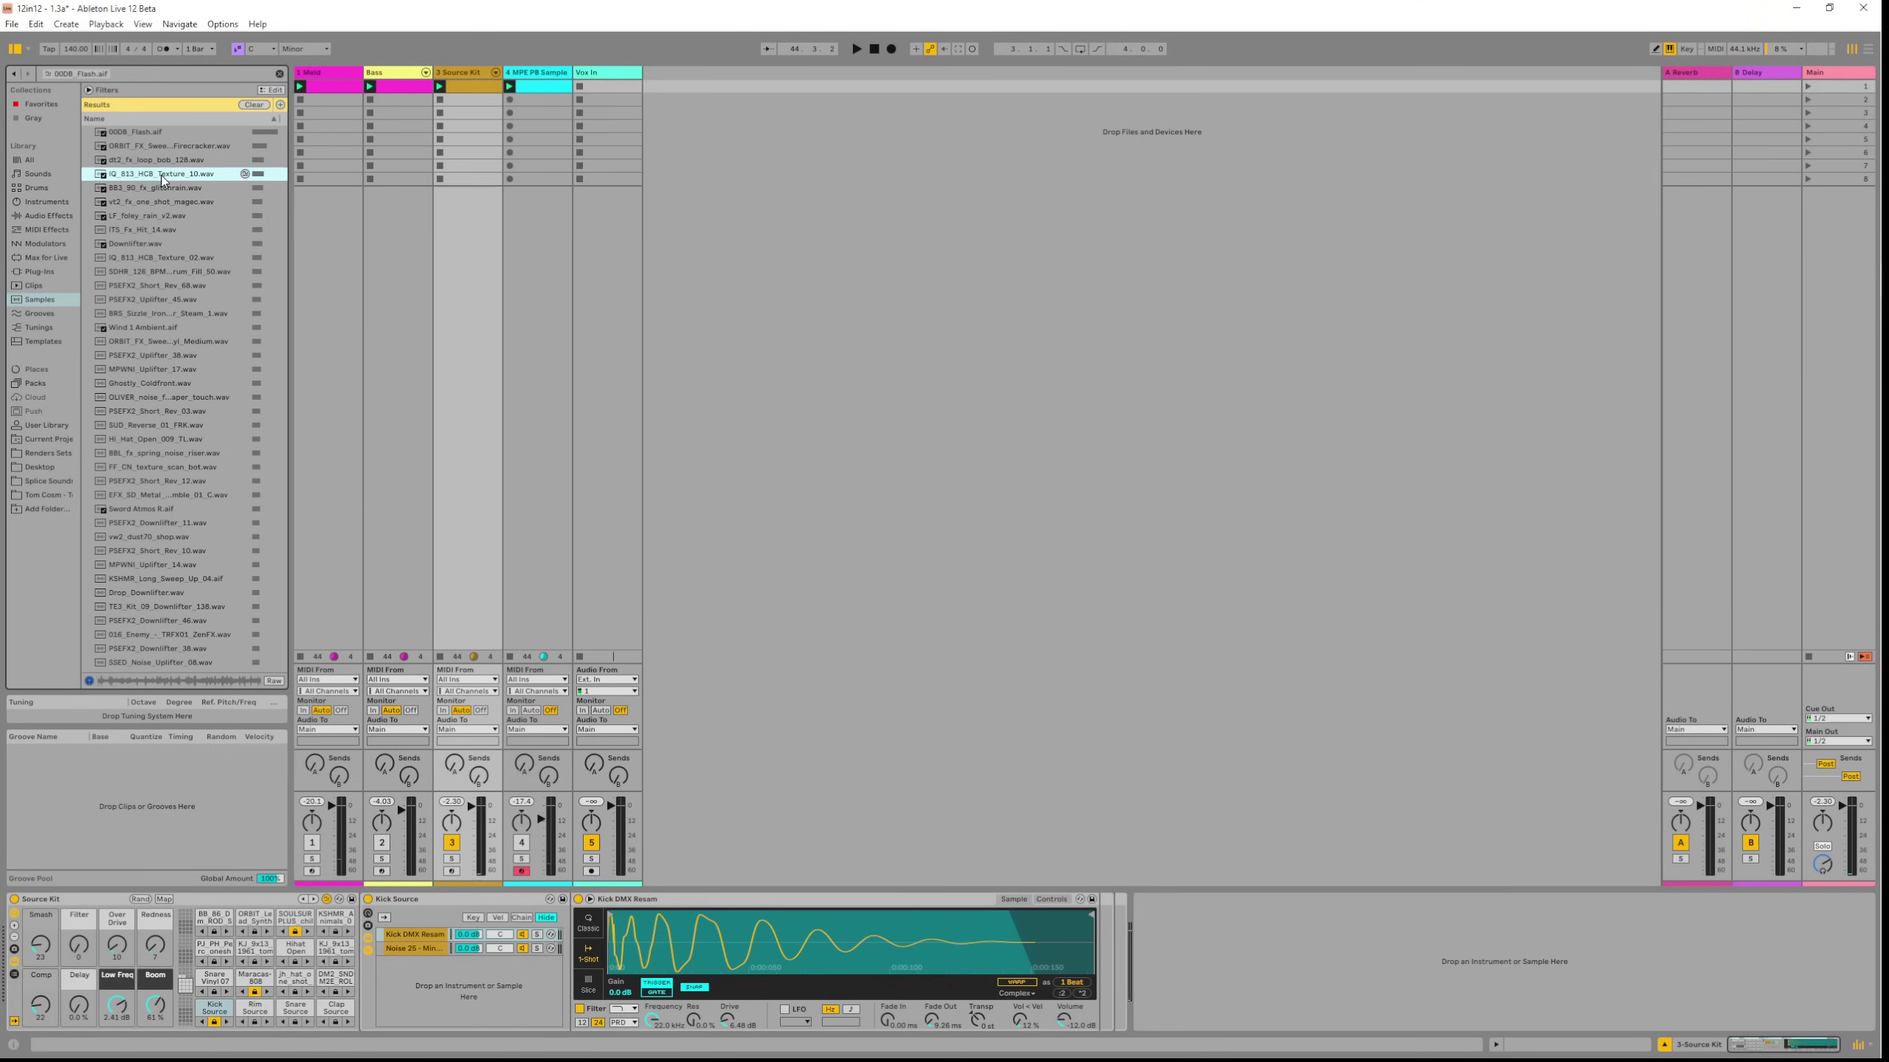
{"action": "left_click", "coordinate": [168, 188]}
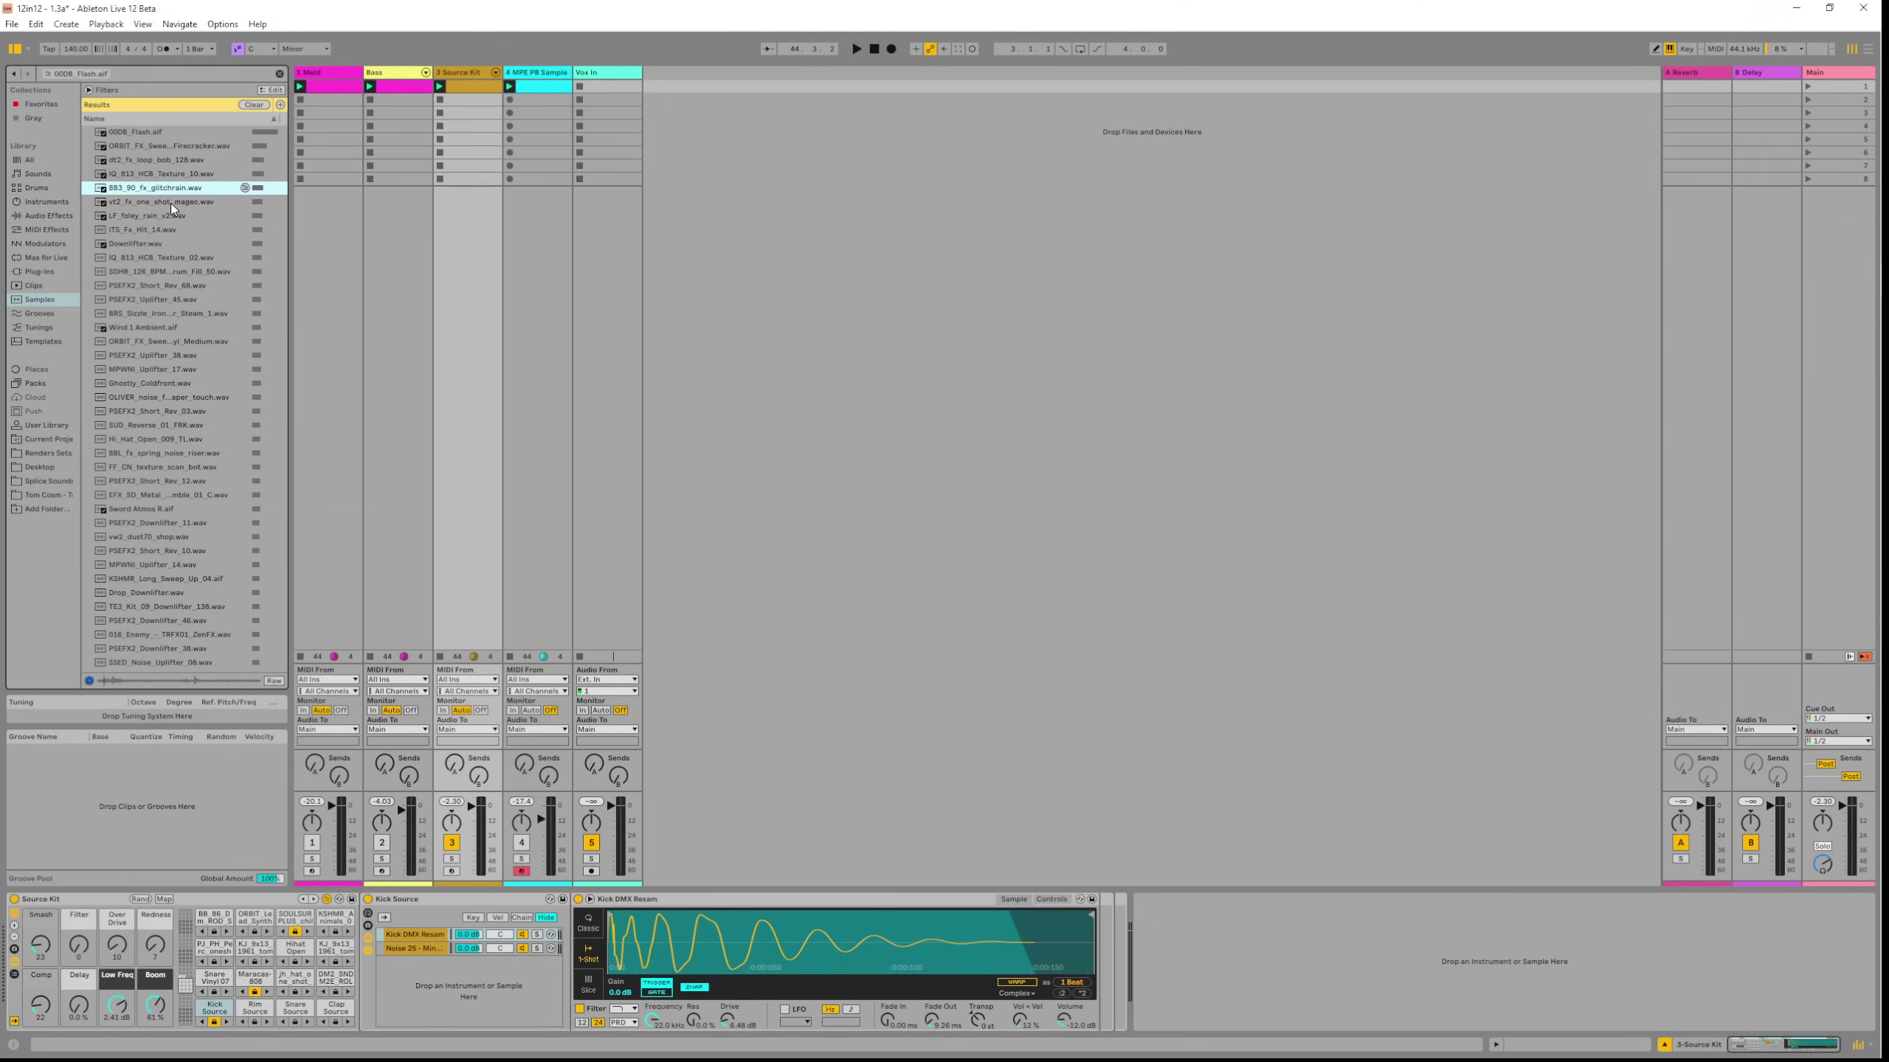
{"action": "left_click", "coordinate": [162, 202]}
{"action": "left_click", "coordinate": [154, 216]}
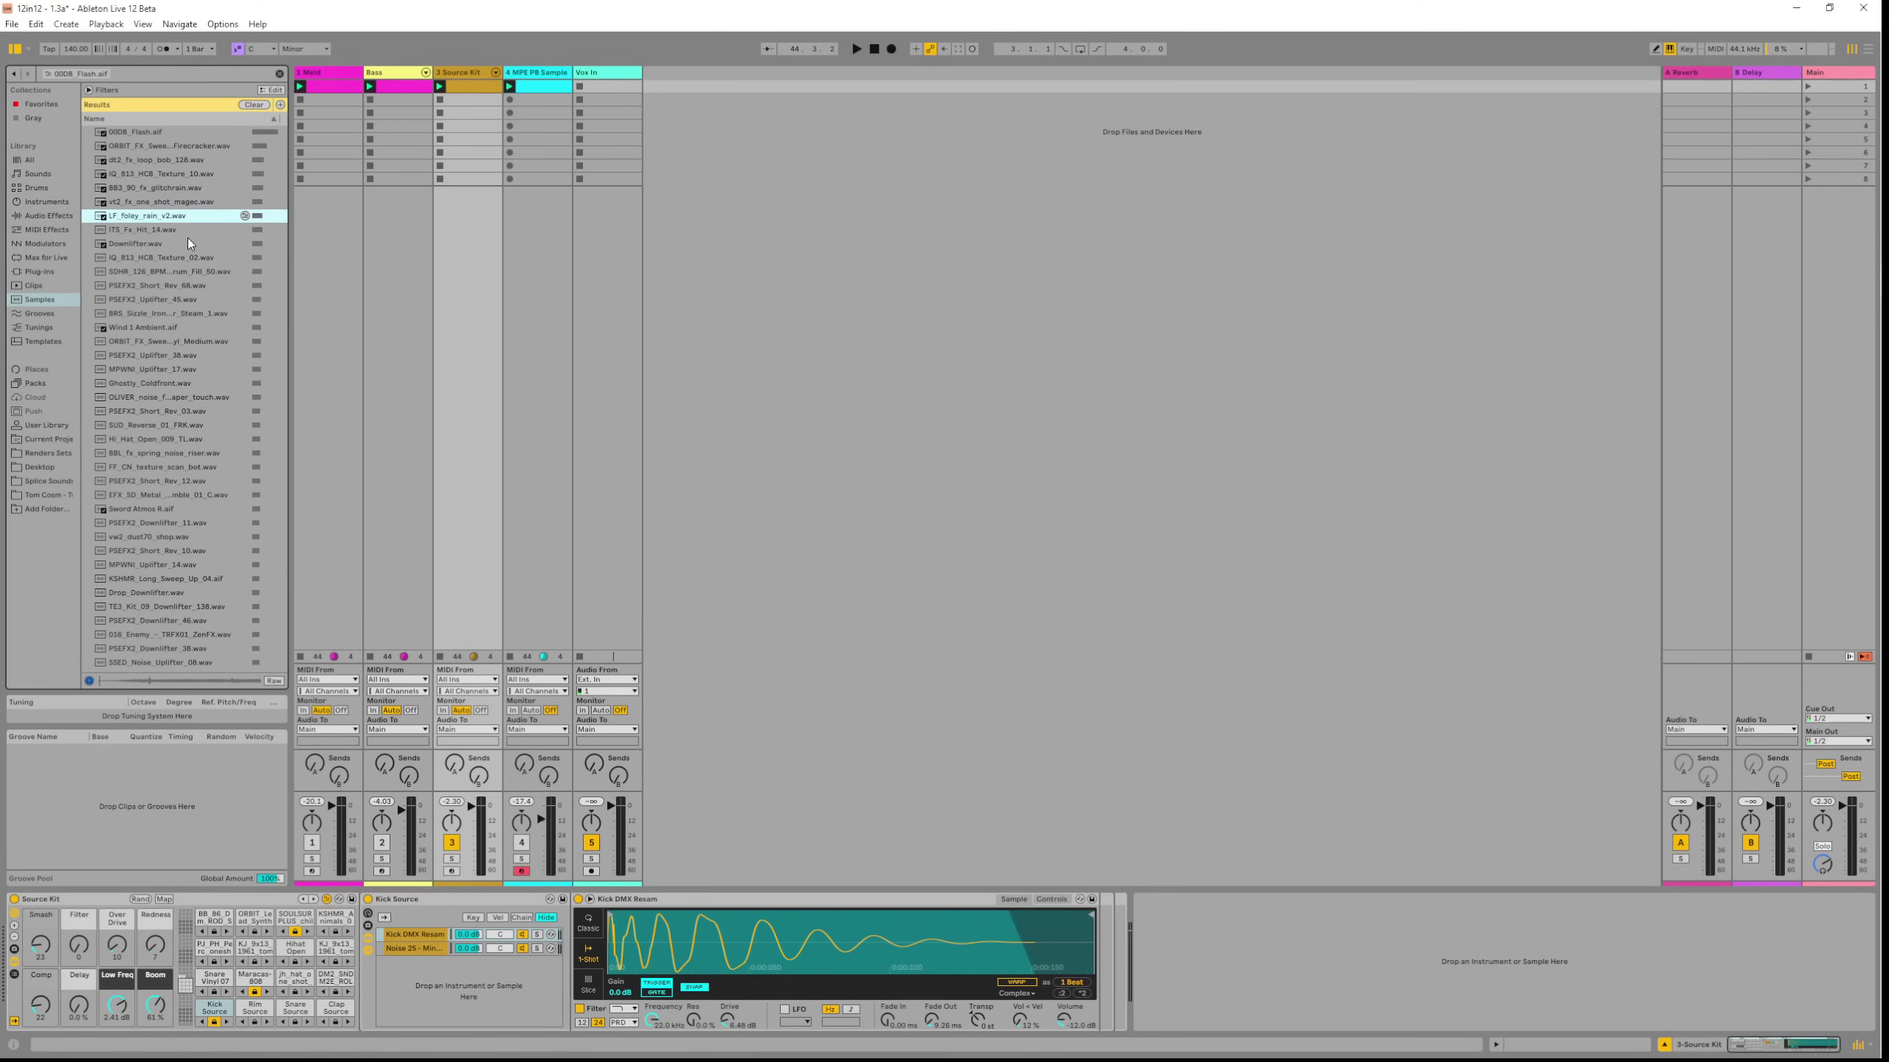
{"action": "left_click", "coordinate": [132, 229]}
{"action": "left_click", "coordinate": [148, 244]}
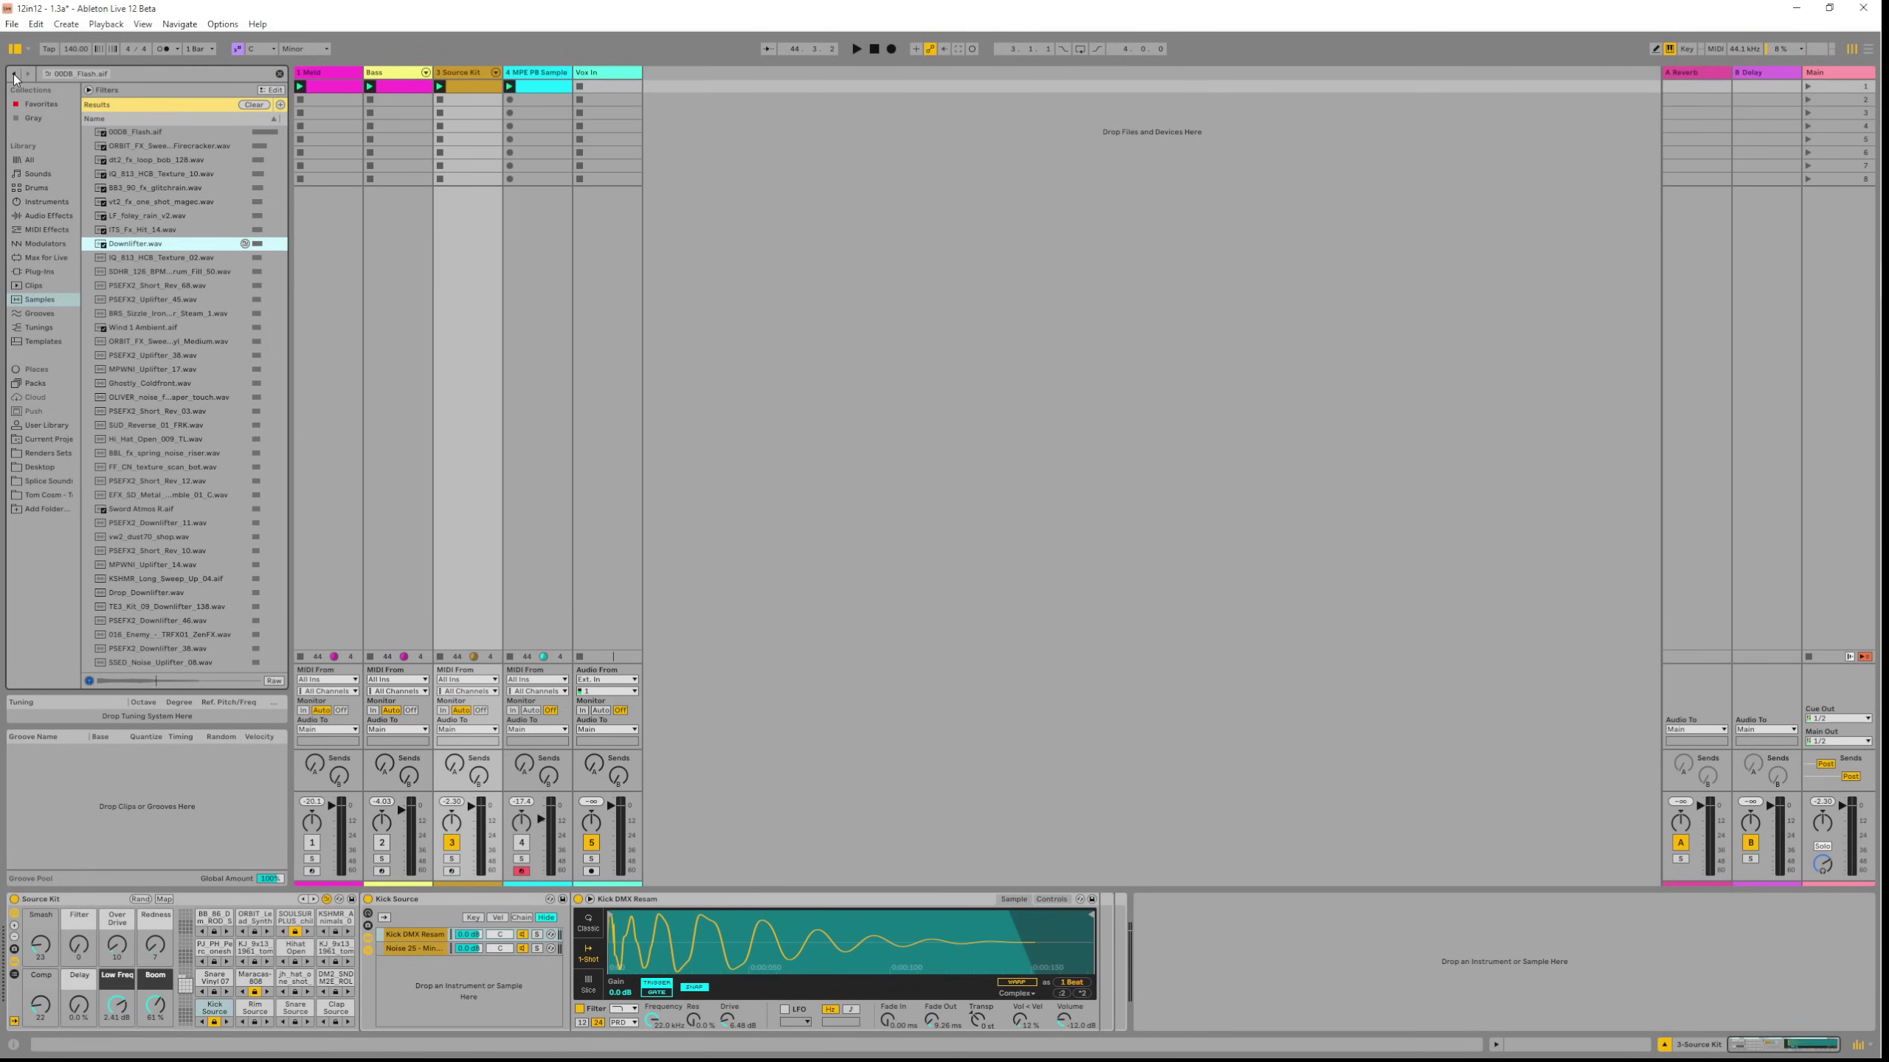
Audition the samples similar to the flash sound in reverse order, back up to the HCB_Texture_10 sample.
{"action": "key", "text": "Up"}
{"action": "key", "text": "Up"}
{"action": "key", "text": "Up"}
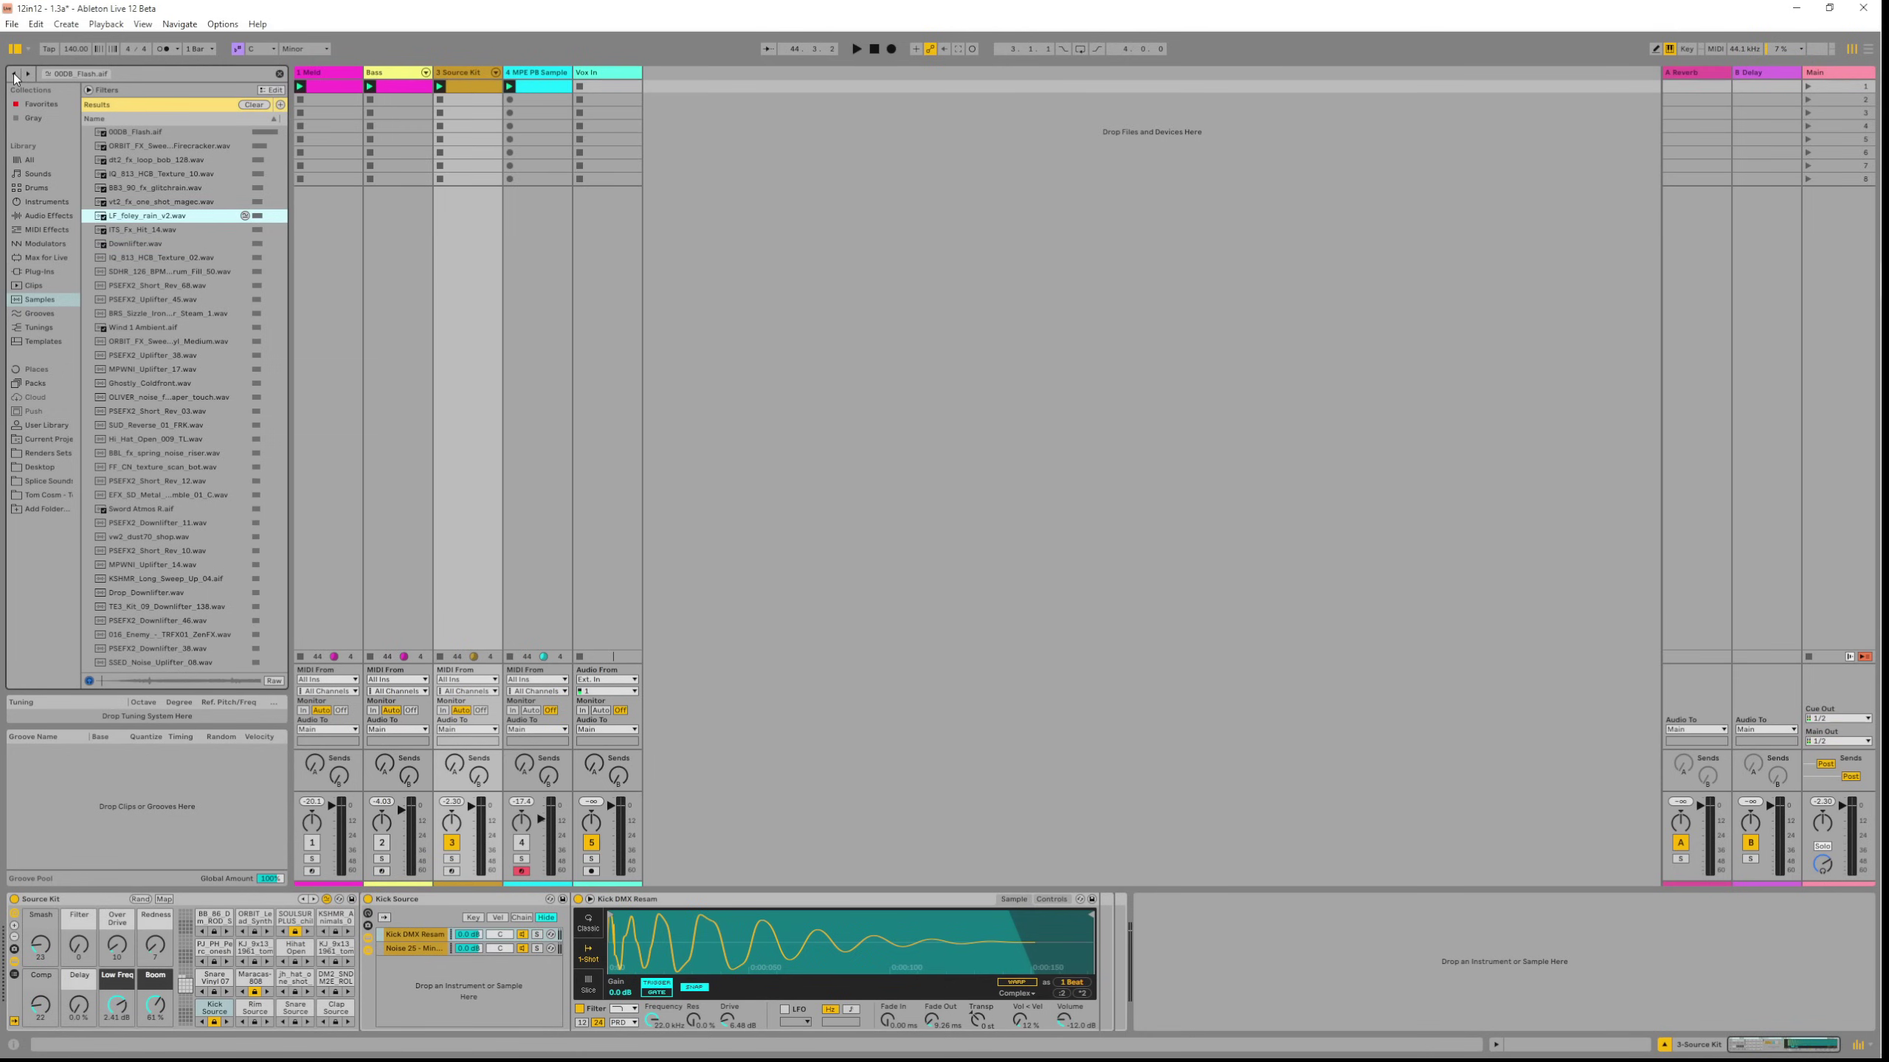
{"action": "key", "text": "Up"}
{"action": "key", "text": "Up"}
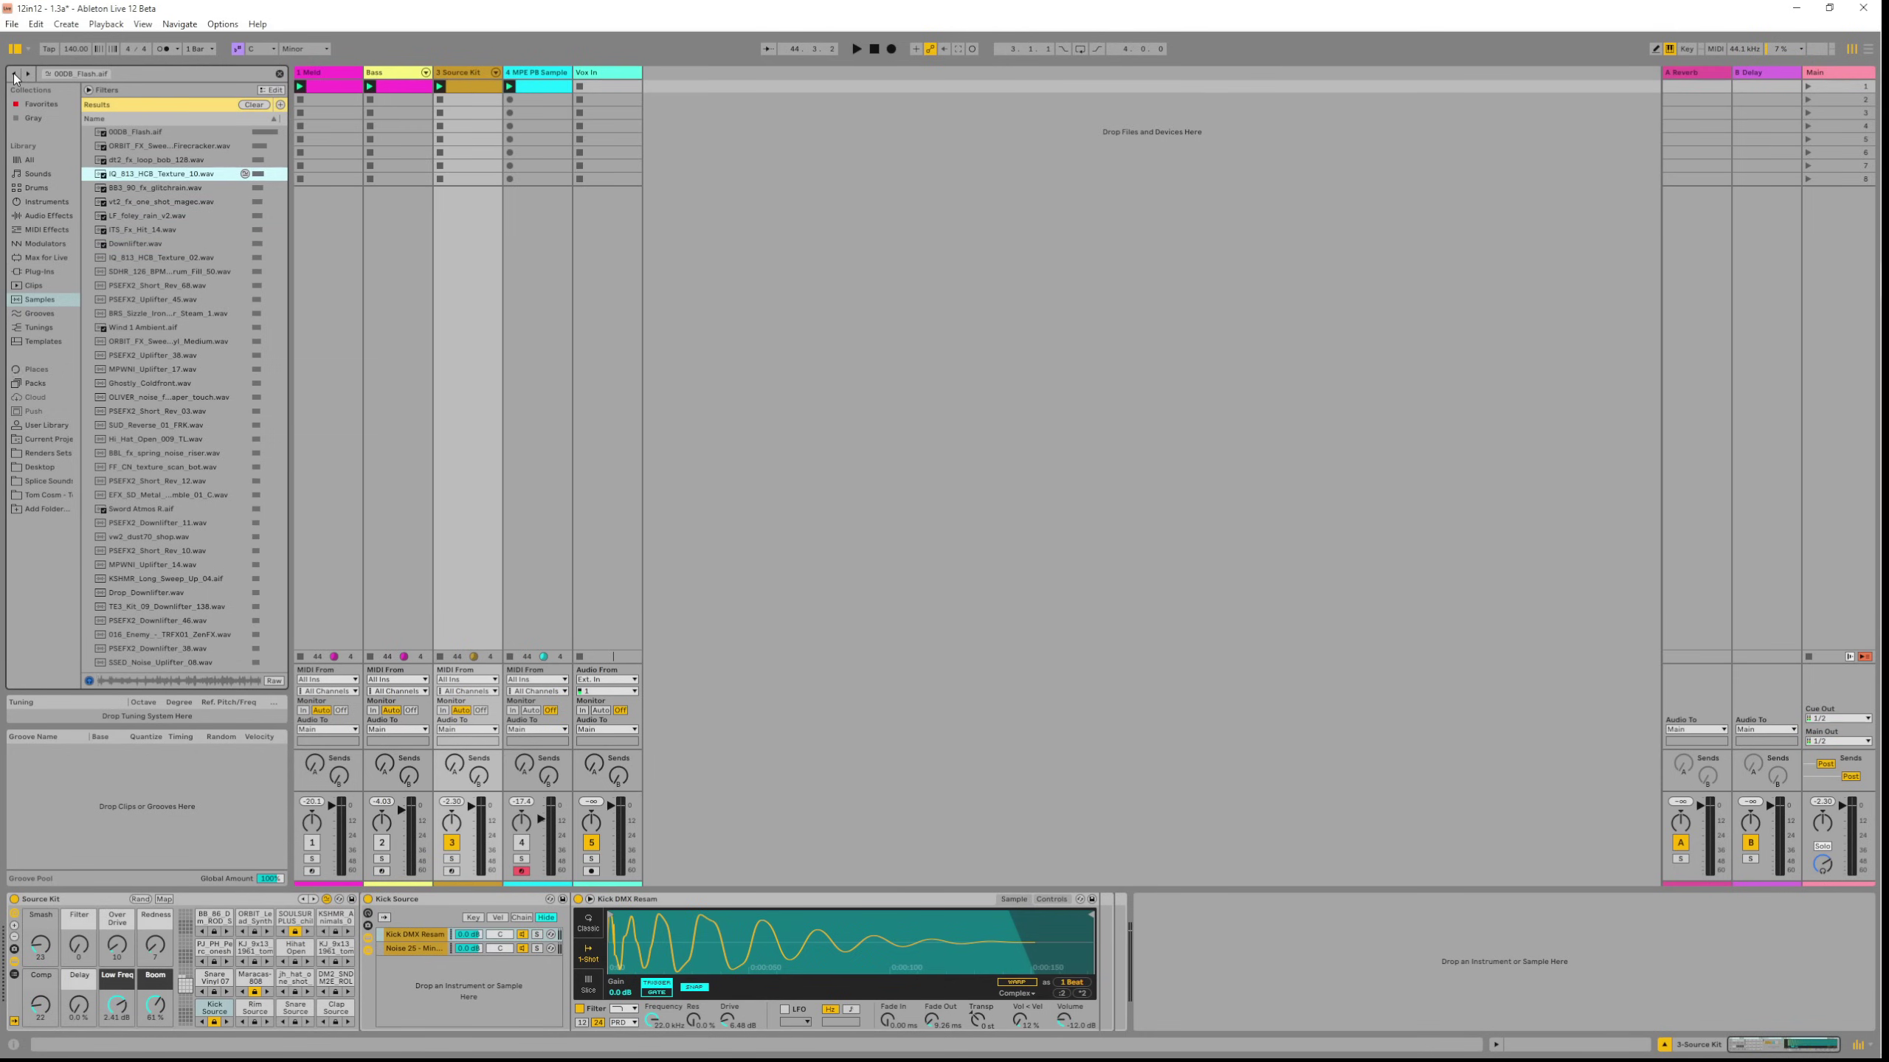
Step back through the browser's navigation history to the Max for Live list with Granulator III selected.
{"action": "left_click", "coordinate": [14, 75]}
{"action": "left_click", "coordinate": [14, 74]}
{"action": "left_click", "coordinate": [14, 74]}
{"action": "left_click", "coordinate": [14, 75]}
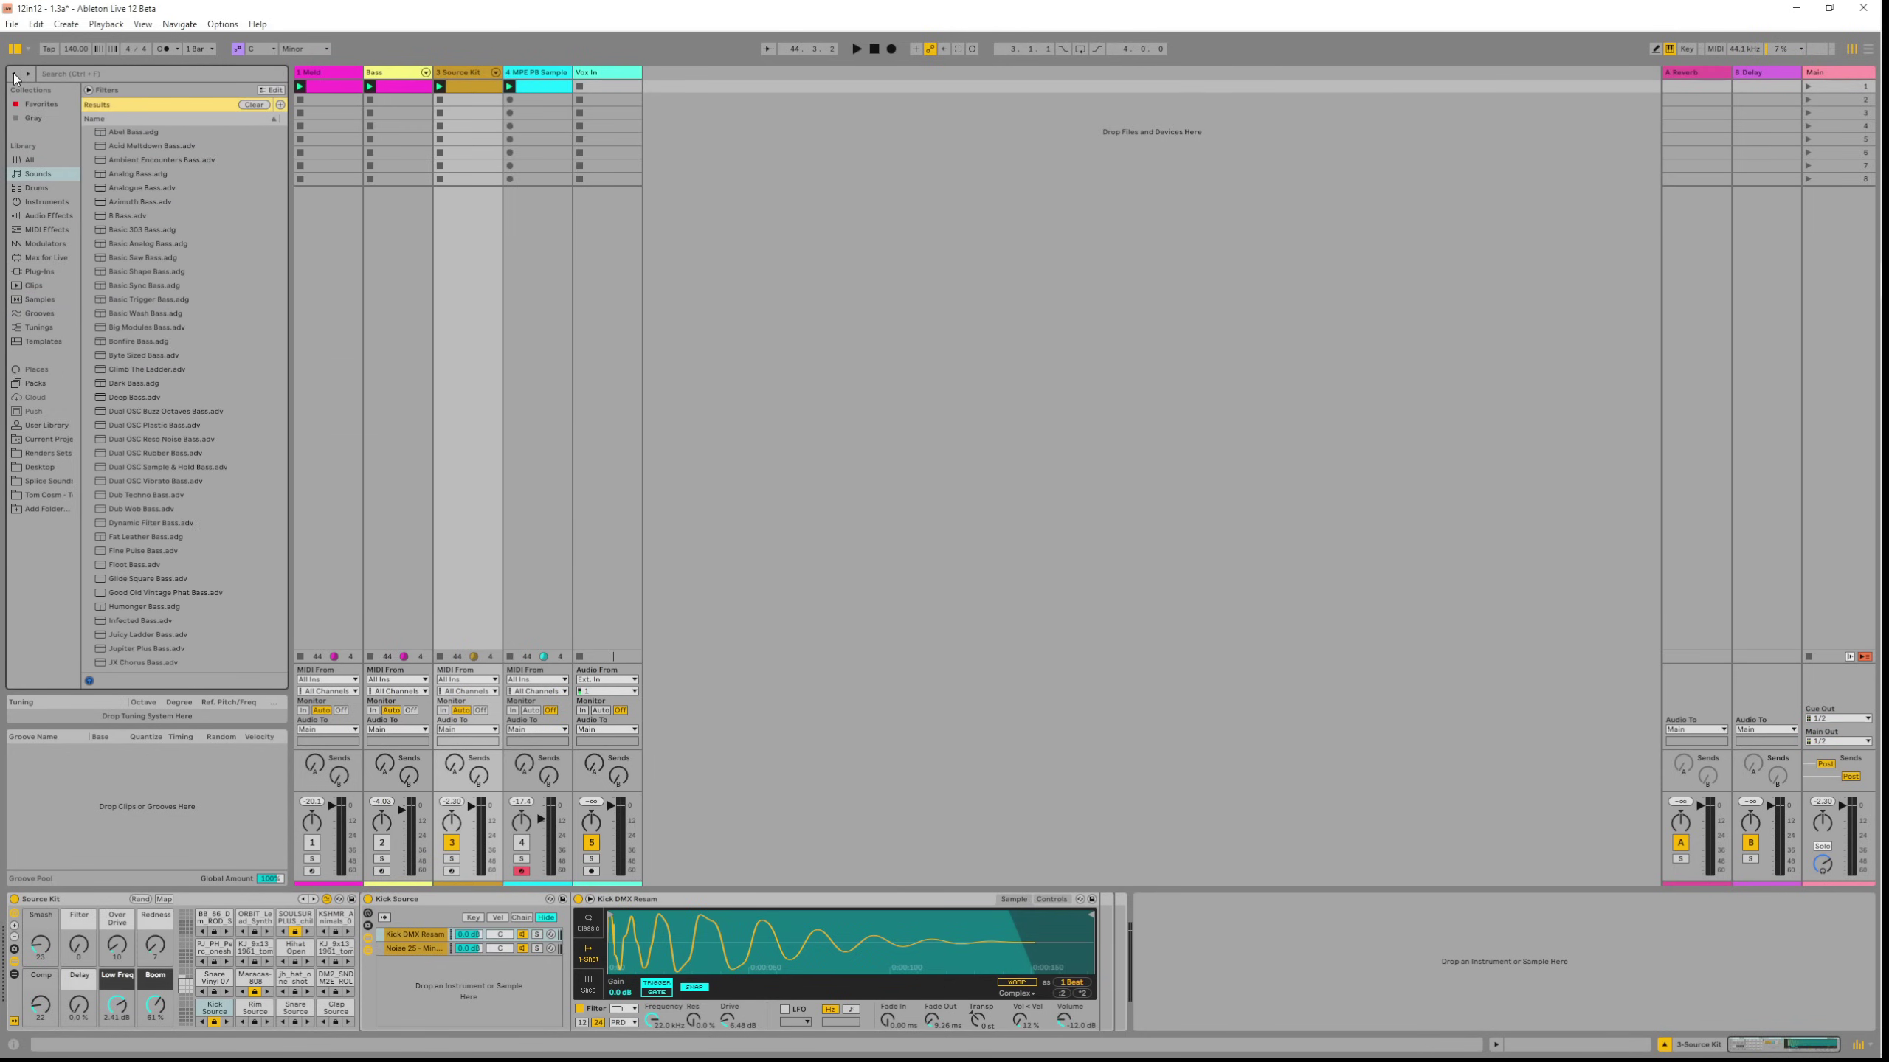
{"action": "left_click", "coordinate": [14, 74]}
{"action": "left_click", "coordinate": [14, 74]}
{"action": "left_click", "coordinate": [14, 75]}
{"action": "left_click", "coordinate": [14, 75]}
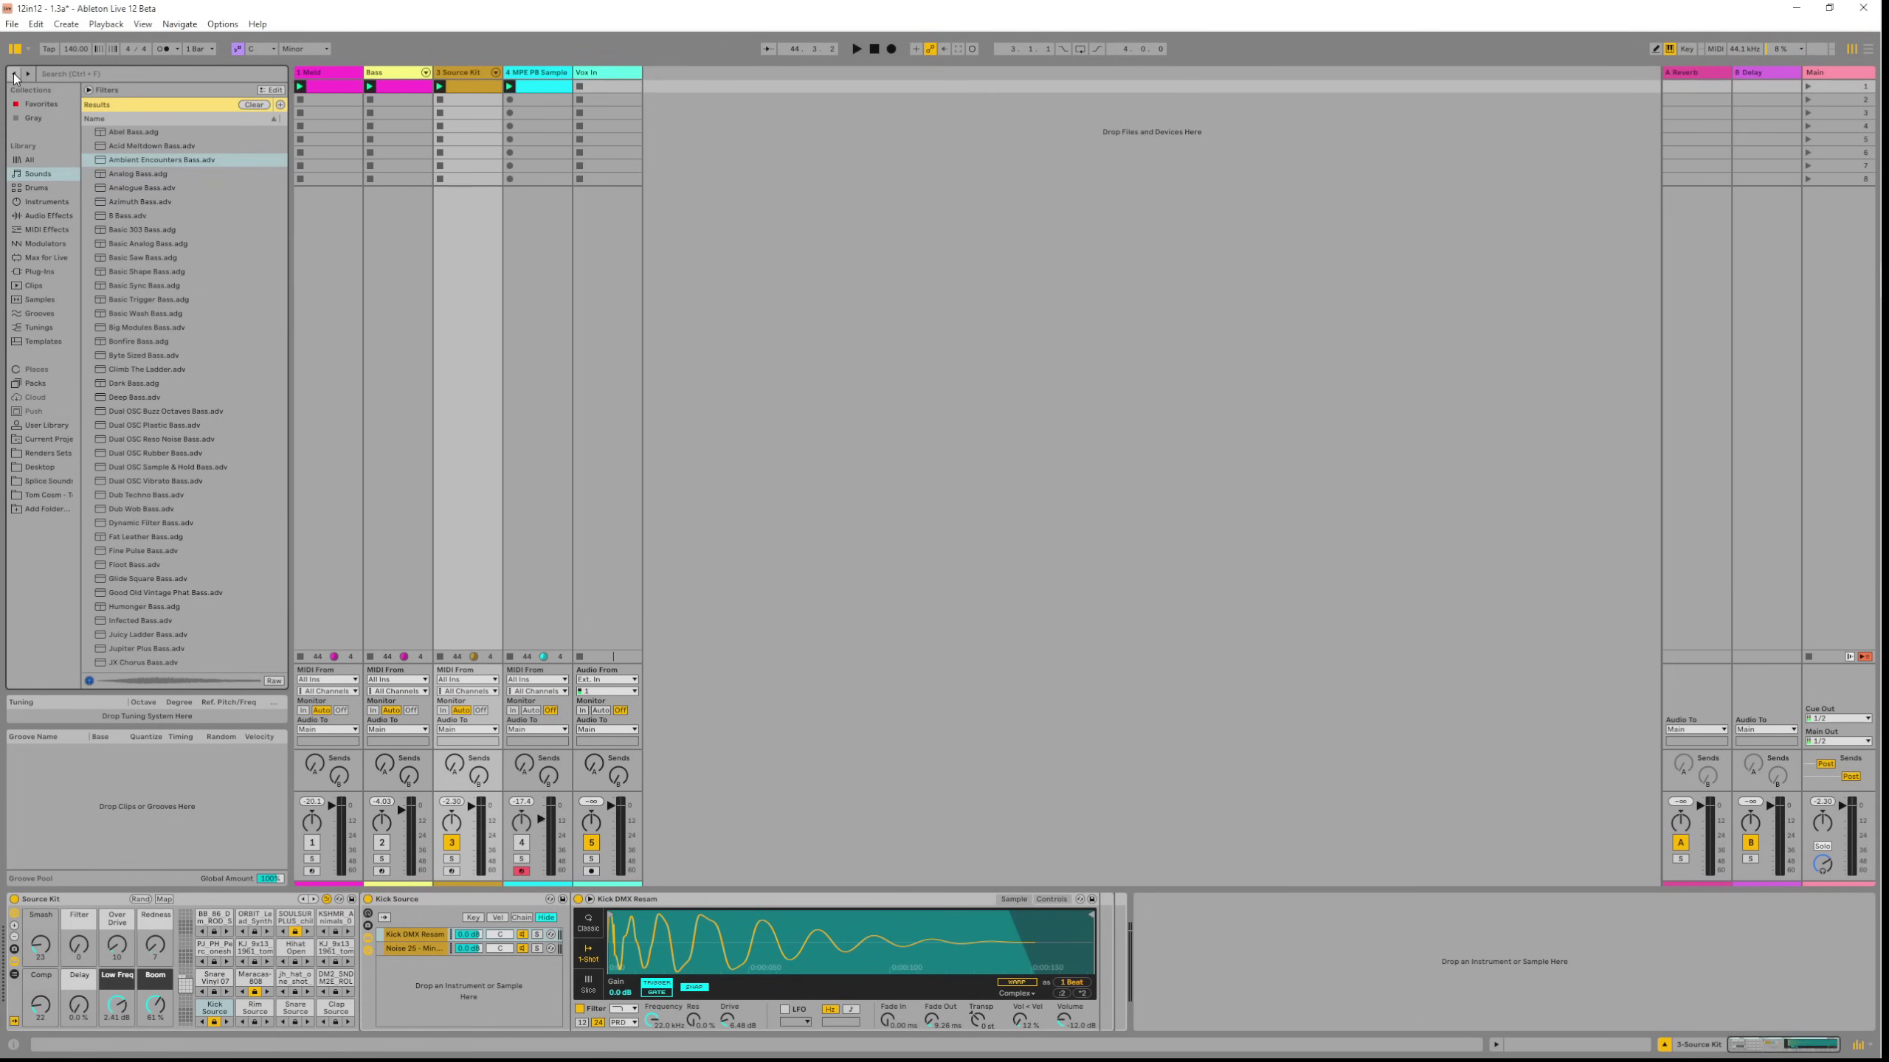
{"action": "left_click", "coordinate": [14, 74]}
{"action": "left_click", "coordinate": [14, 75]}
{"action": "left_click", "coordinate": [14, 75]}
{"action": "left_click", "coordinate": [14, 74]}
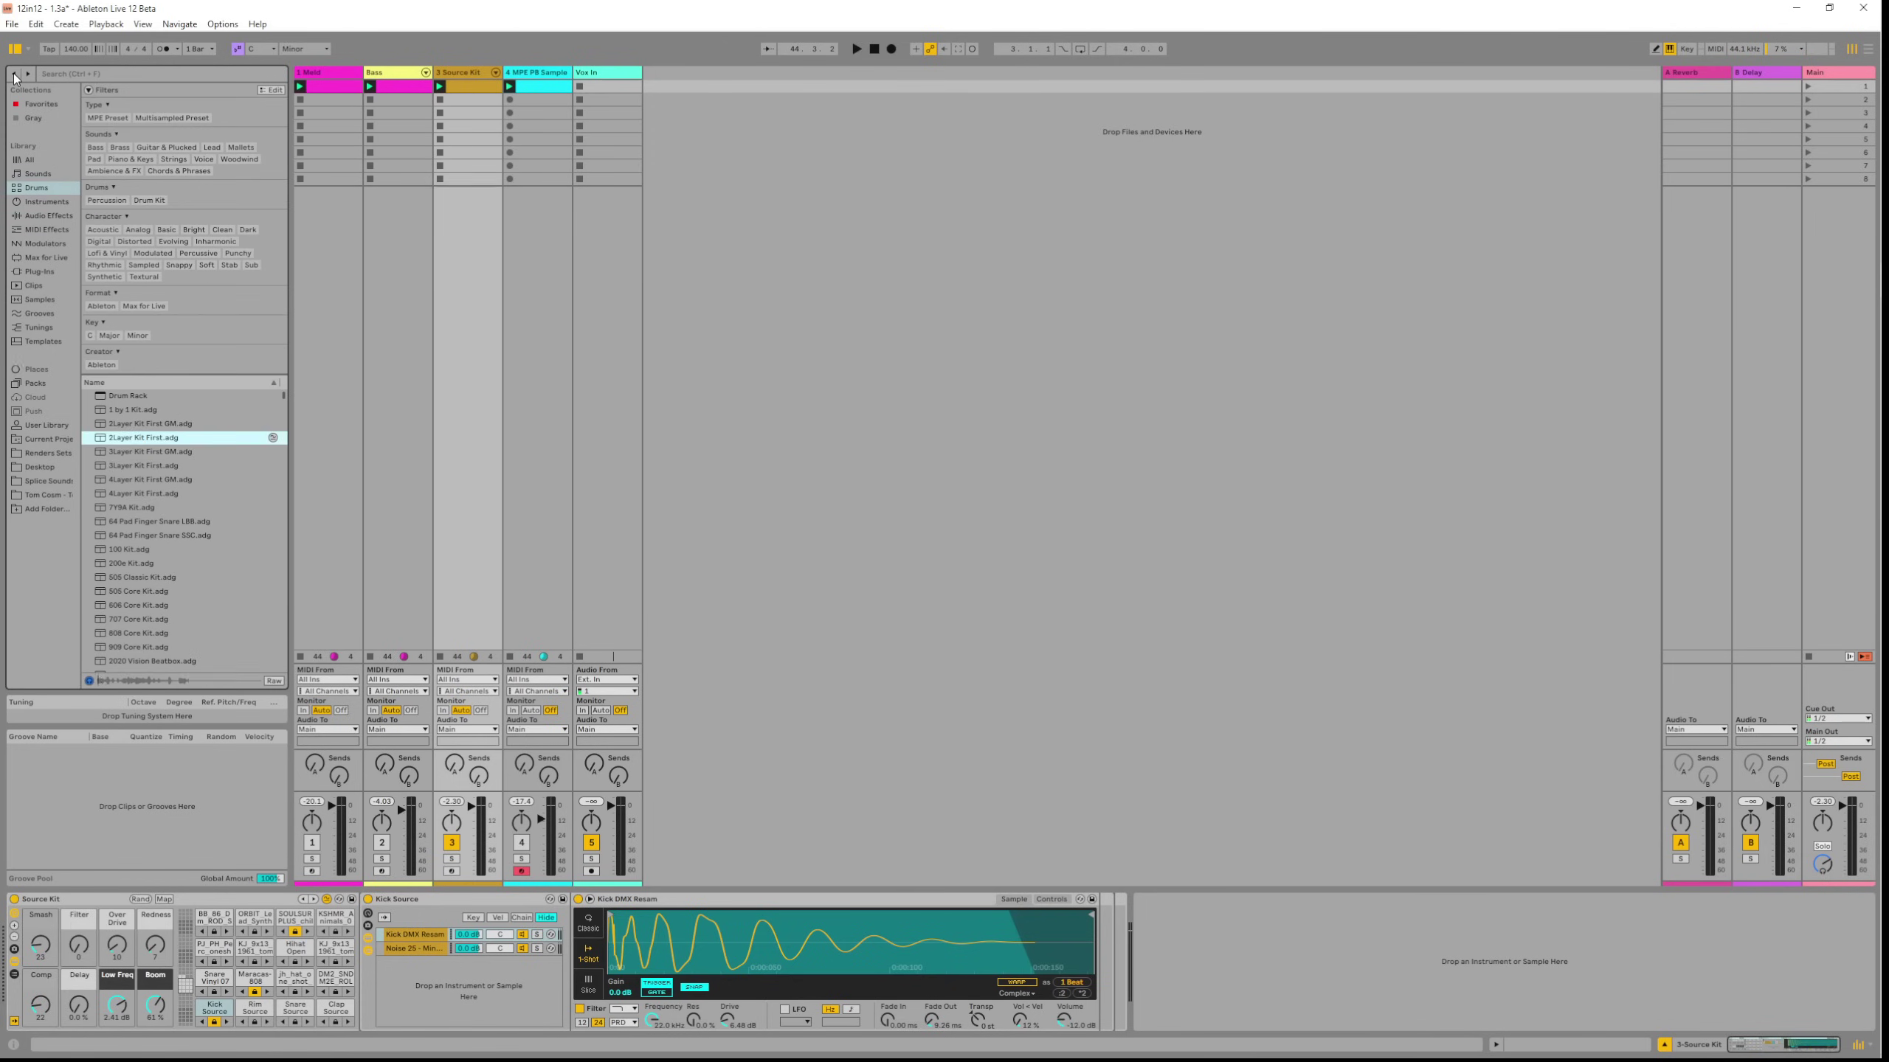
{"action": "left_click", "coordinate": [14, 75]}
{"action": "left_click", "coordinate": [14, 74]}
{"action": "left_click", "coordinate": [14, 75]}
{"action": "left_click", "coordinate": [14, 75]}
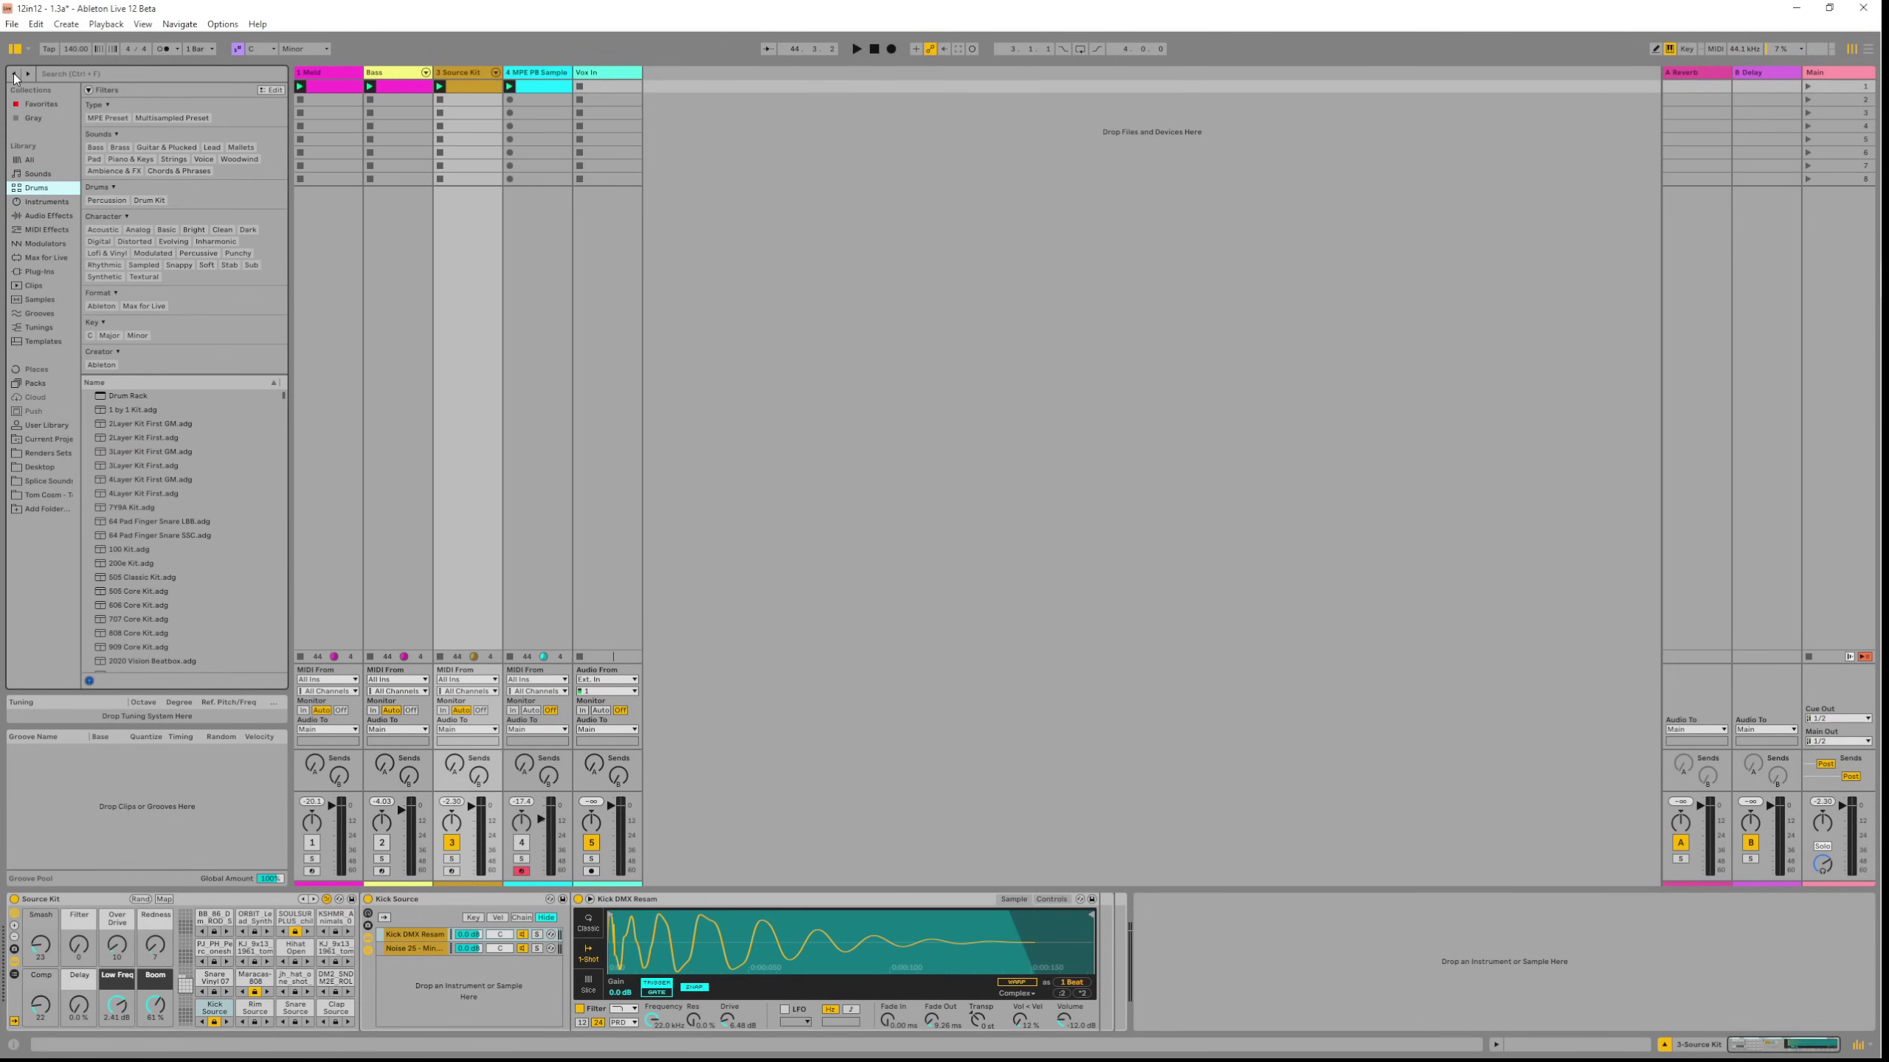
{"action": "left_click", "coordinate": [14, 75]}
{"action": "left_click", "coordinate": [14, 74]}
{"action": "left_click", "coordinate": [14, 74]}
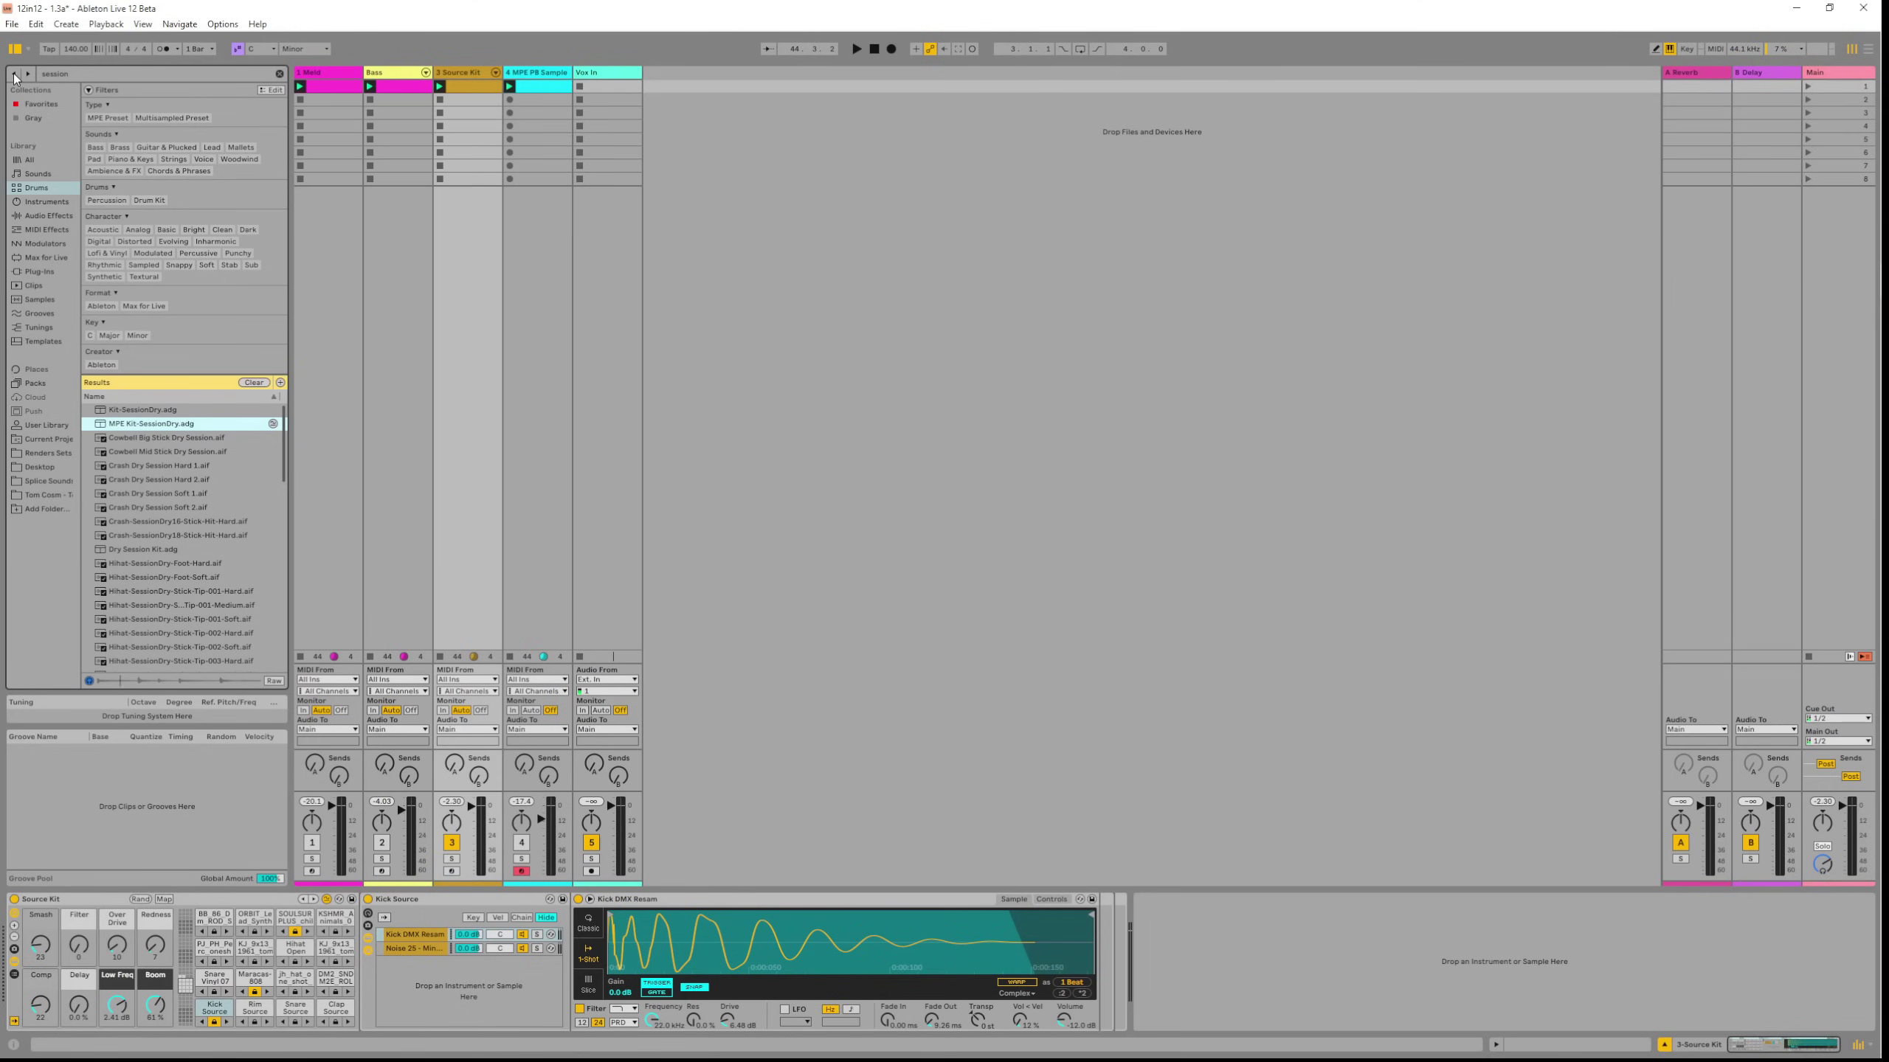
{"action": "left_click", "coordinate": [14, 74]}
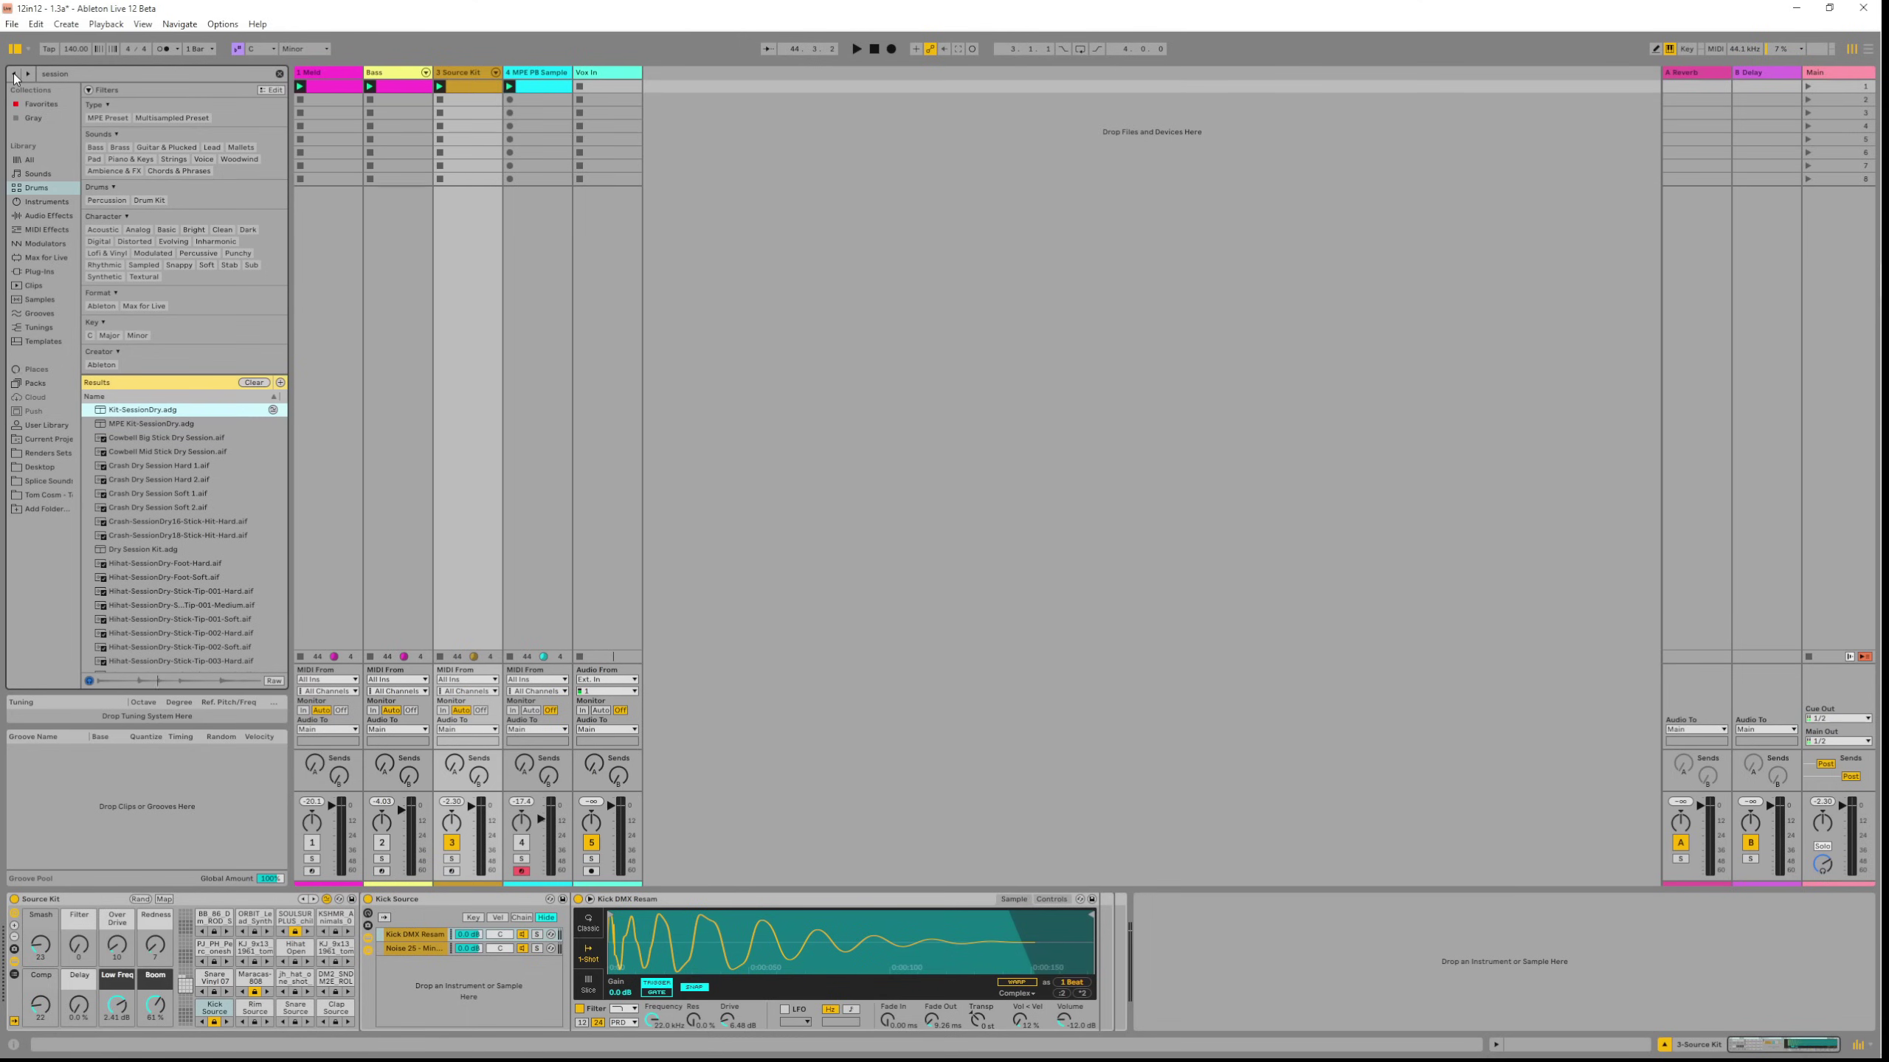
{"action": "left_click", "coordinate": [14, 75]}
{"action": "left_click", "coordinate": [14, 75]}
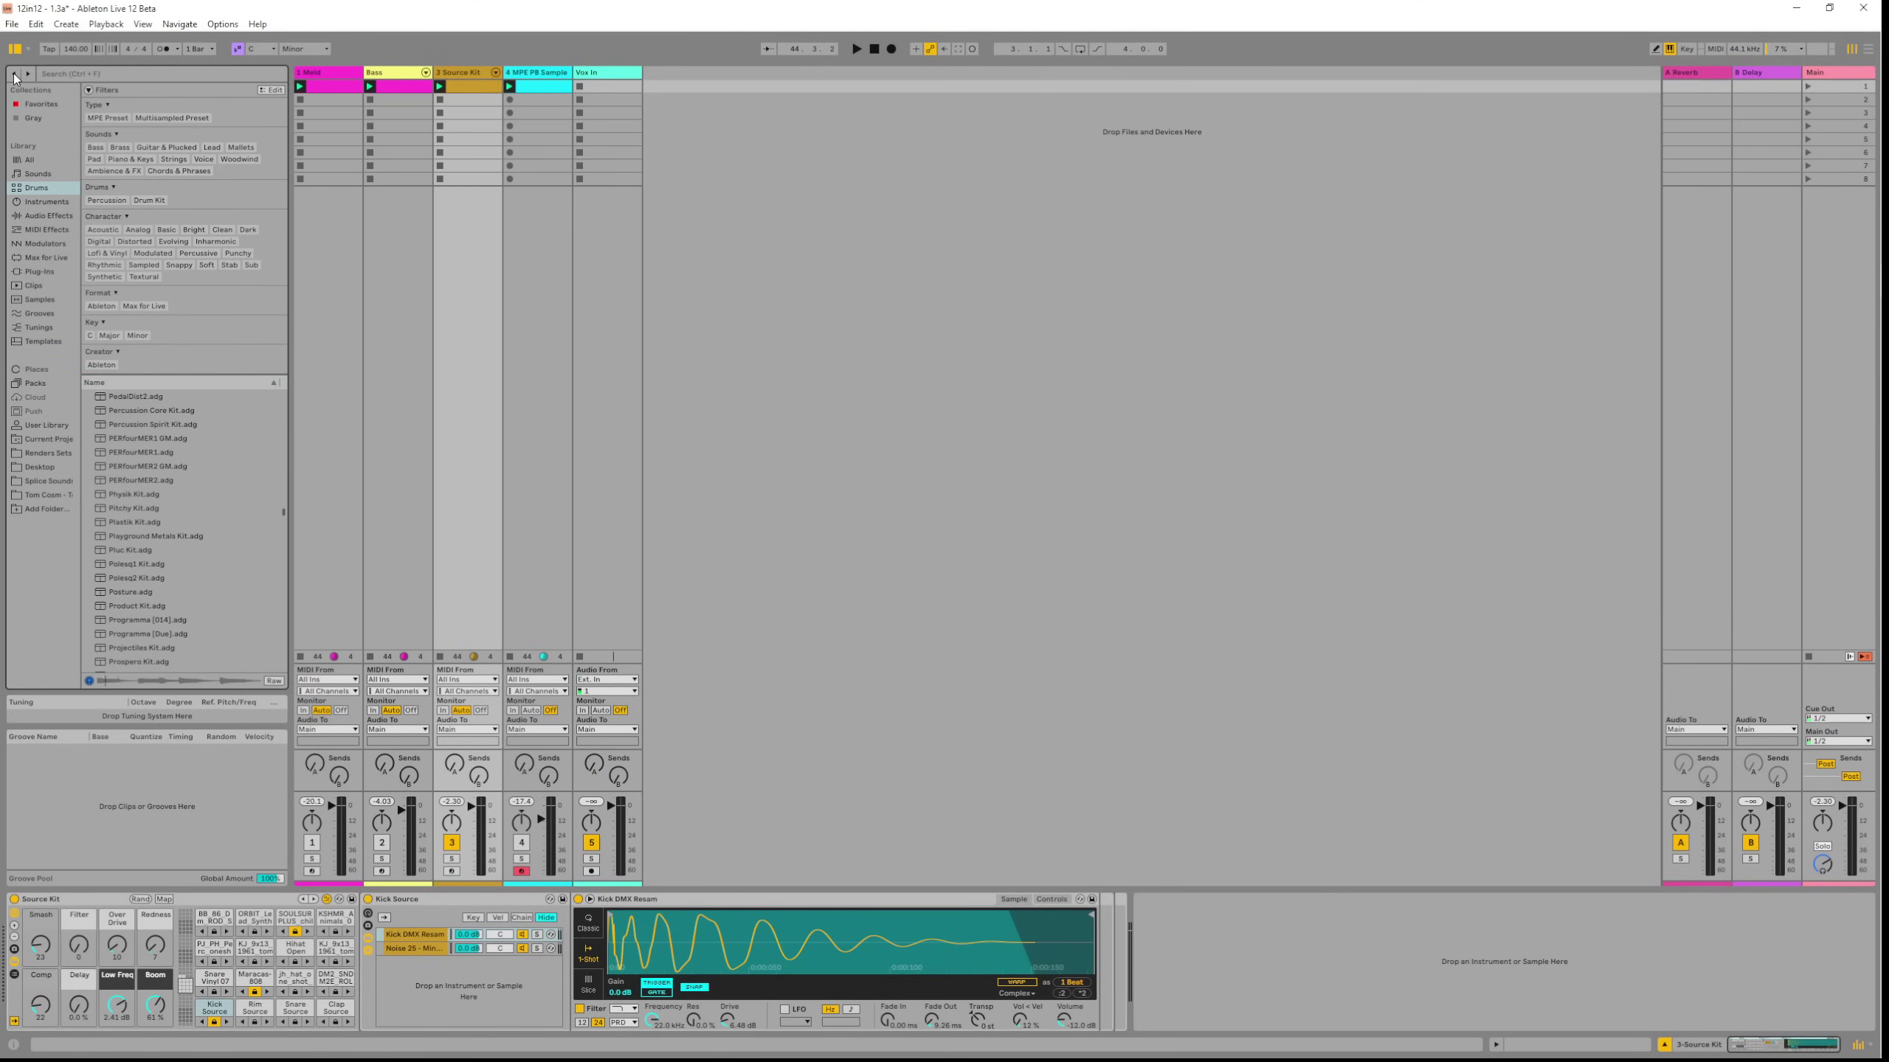
{"action": "left_click", "coordinate": [14, 74]}
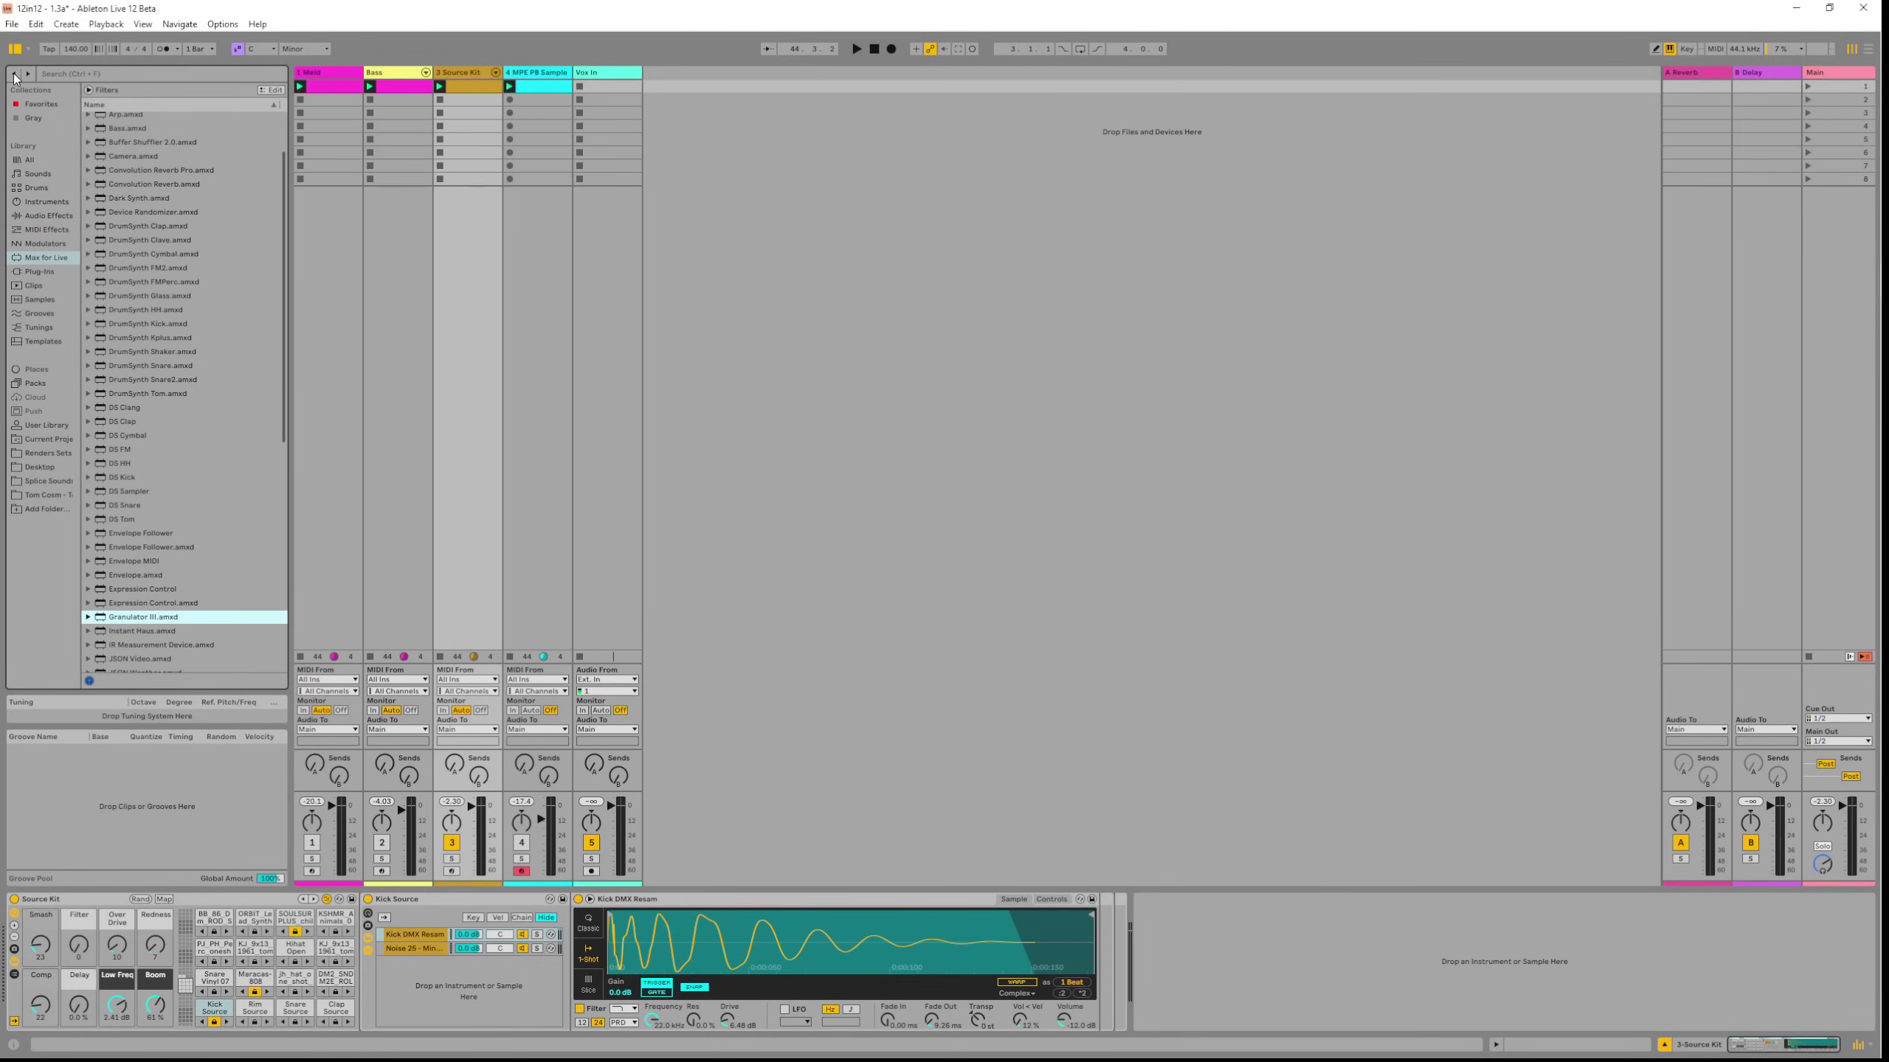
Show the browser filters and tag editor, and filter the Sounds library by the Bass and Digital tags.
{"action": "left_click", "coordinate": [89, 90]}
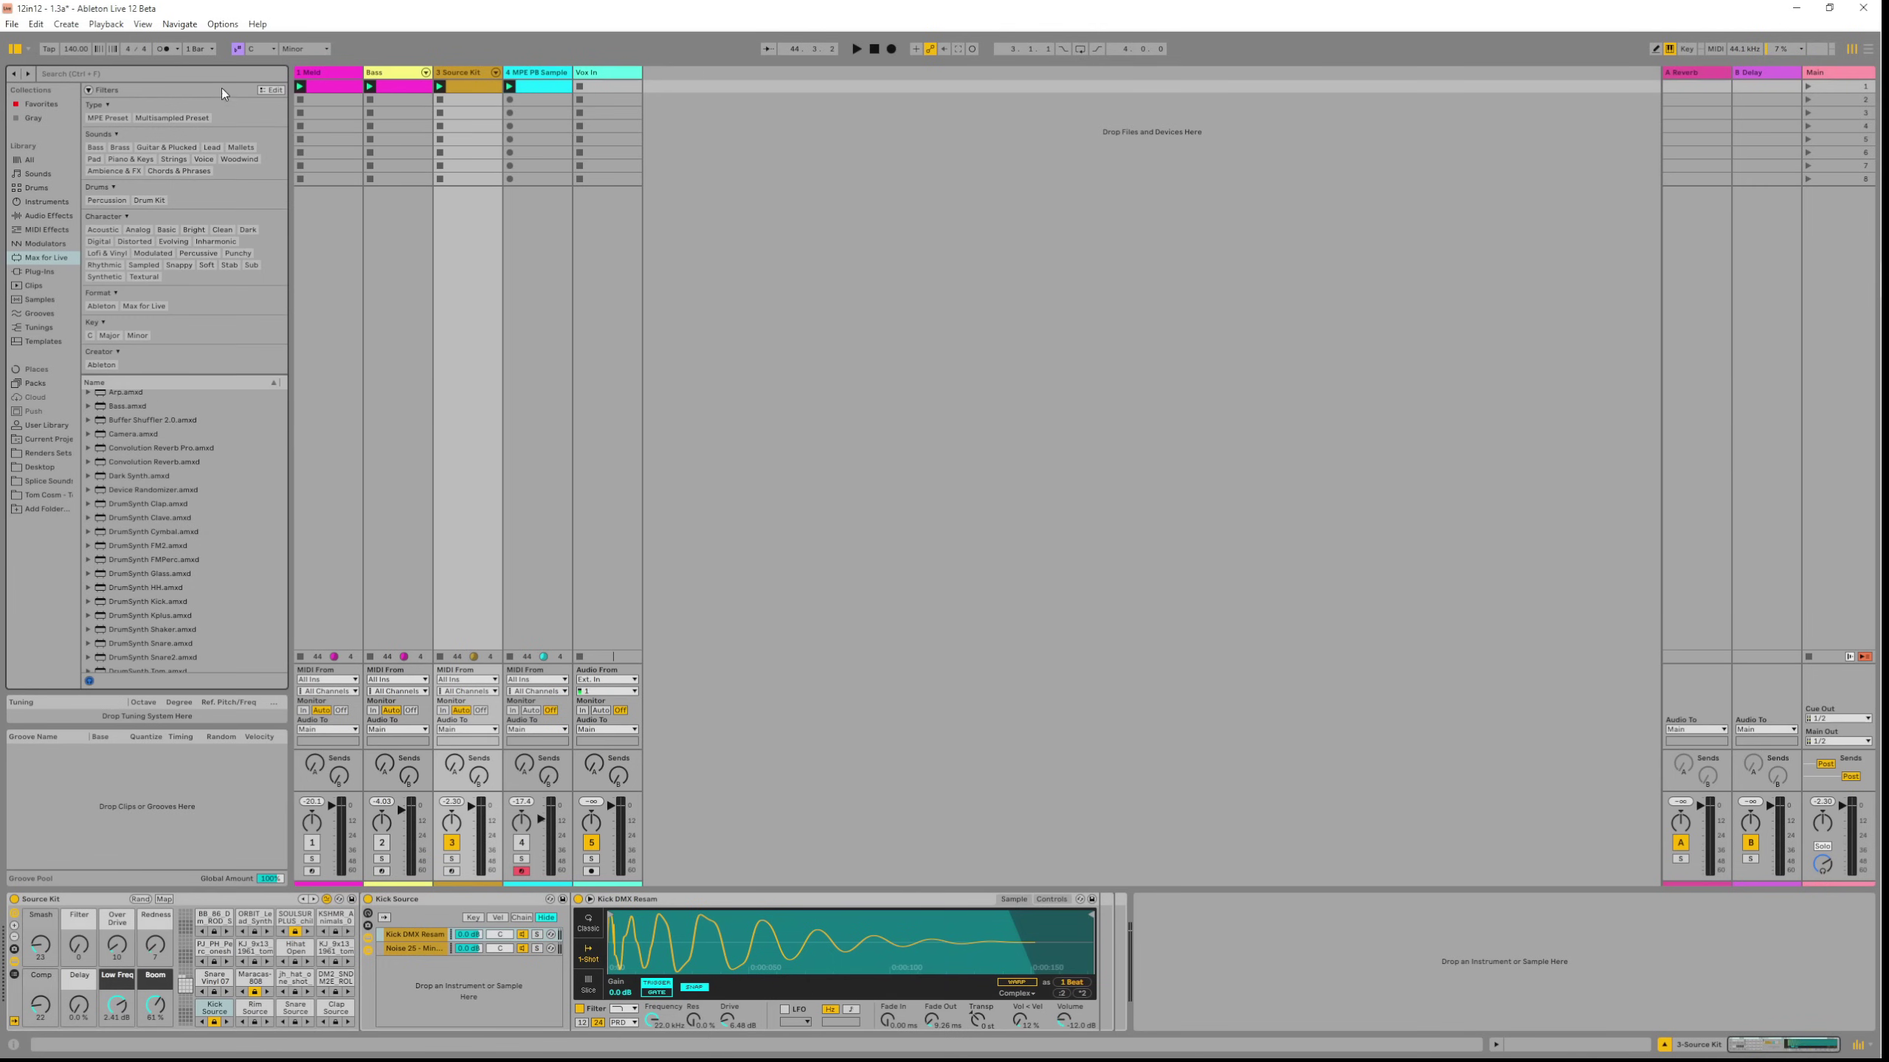
{"action": "left_click", "coordinate": [271, 90]}
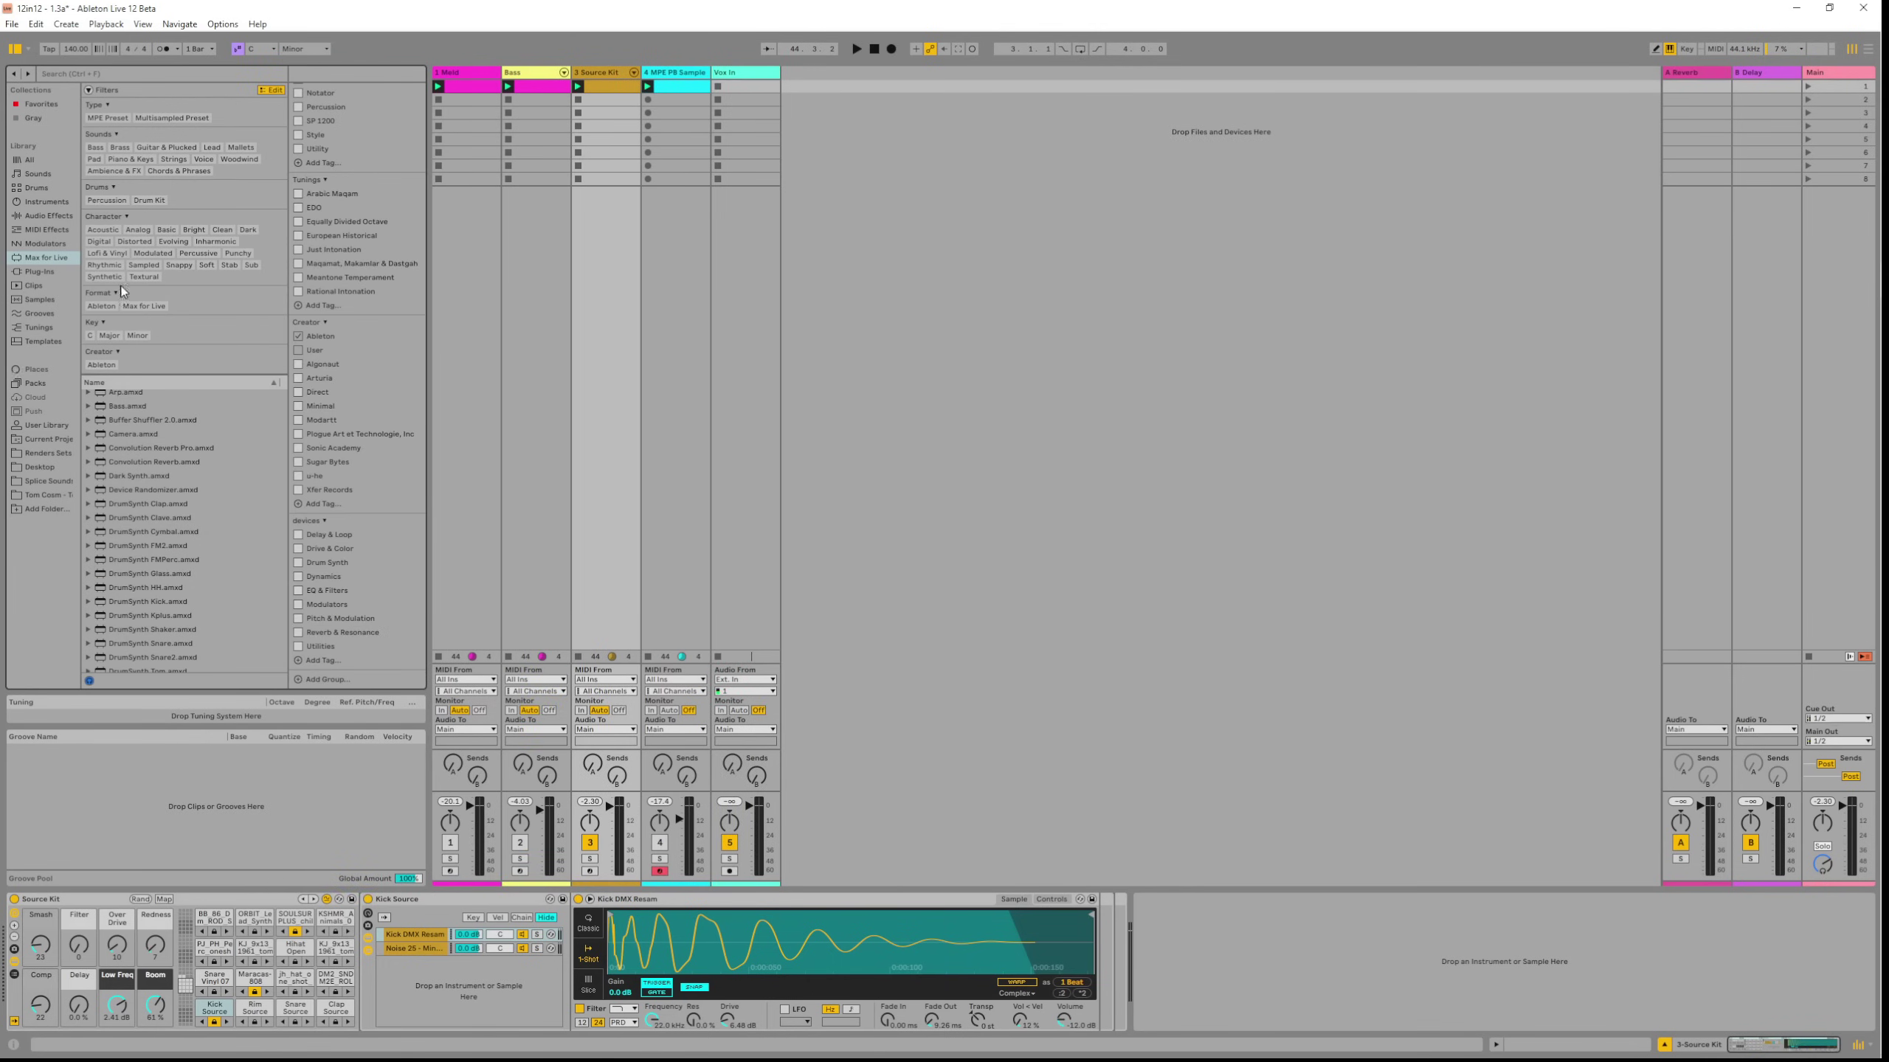
{"action": "left_click", "coordinate": [39, 176]}
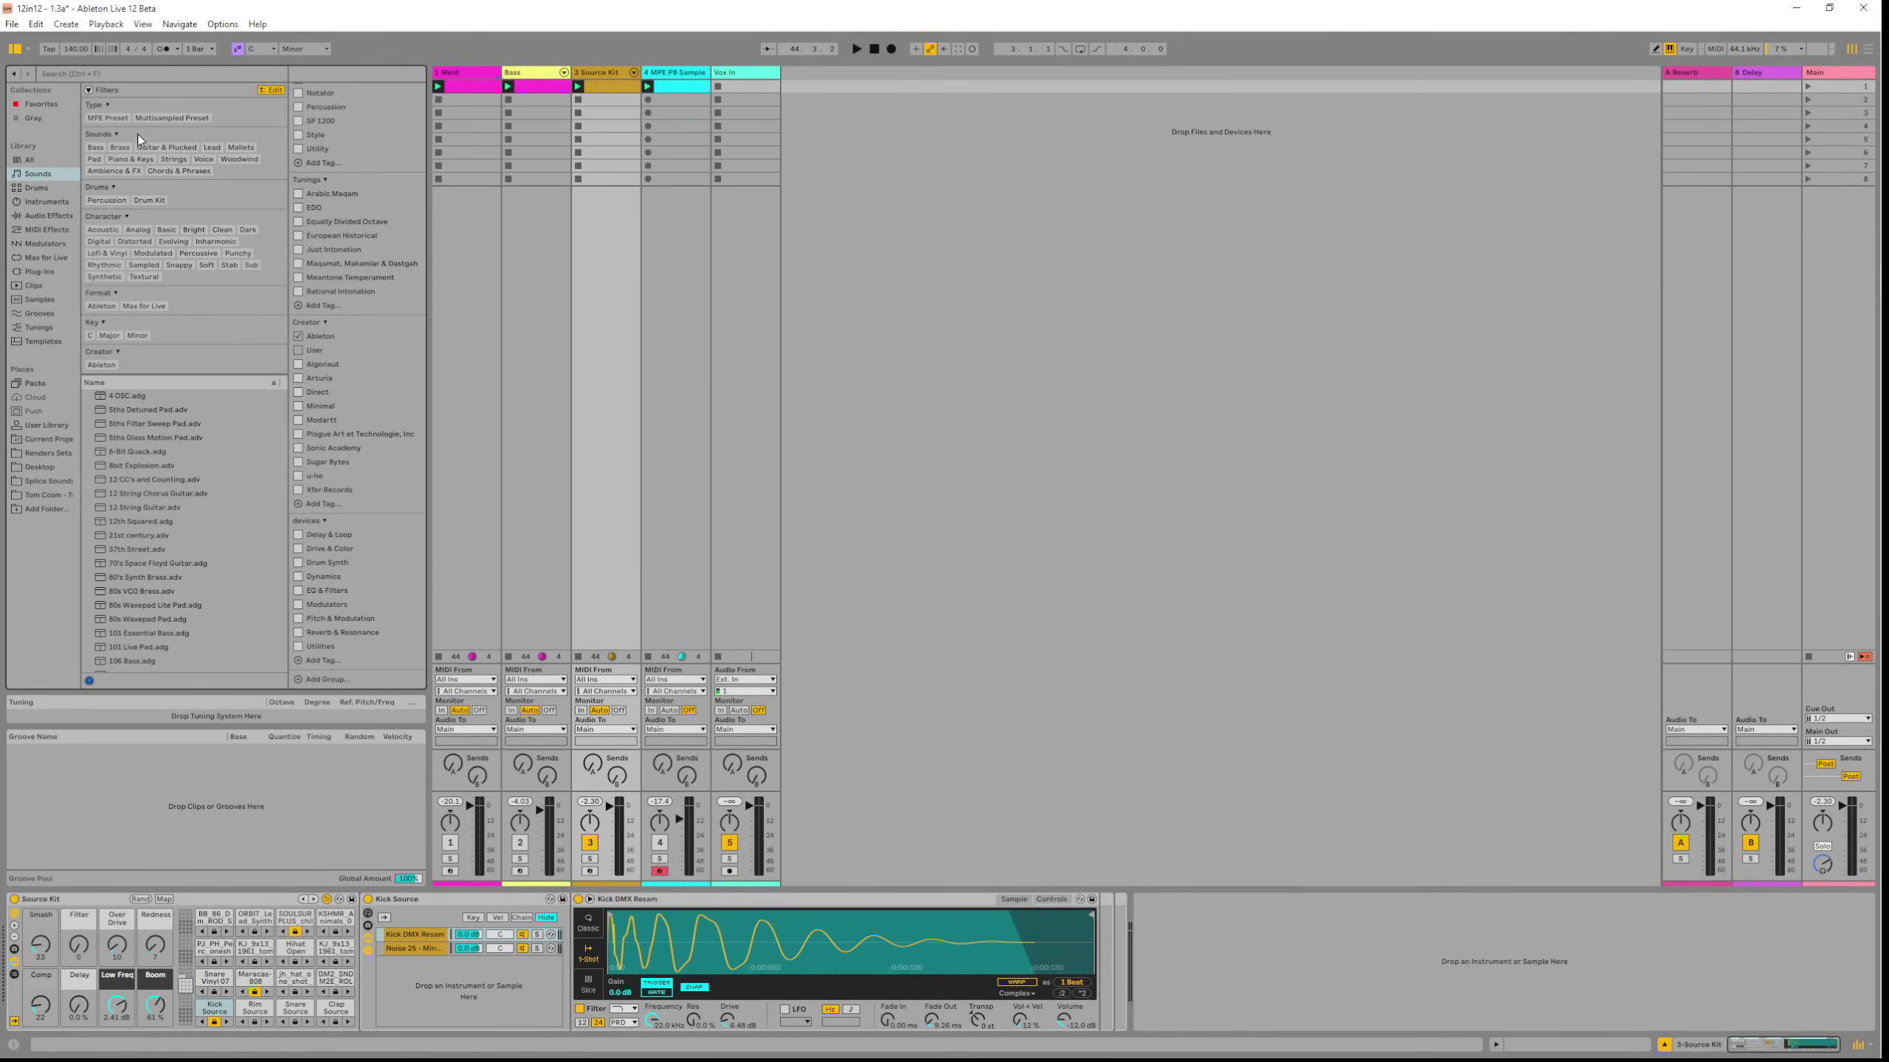
{"action": "left_click", "coordinate": [96, 148]}
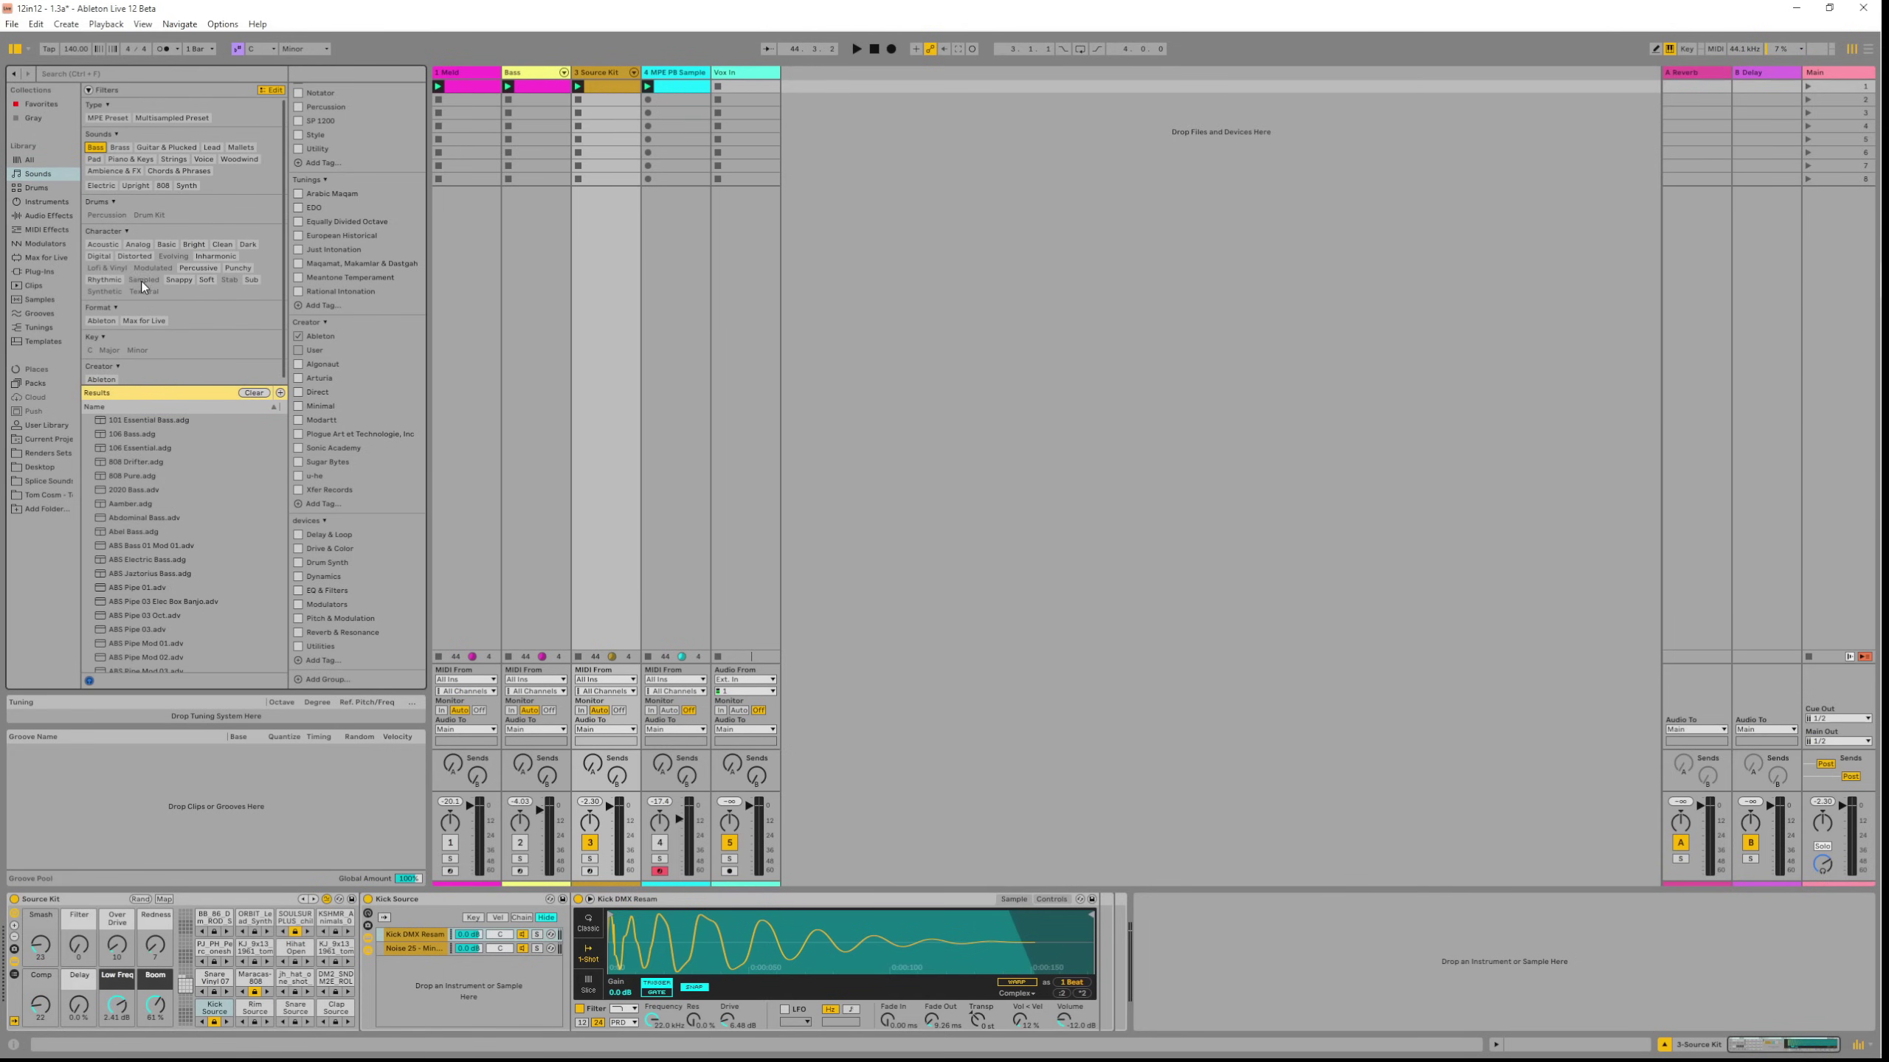
{"action": "left_click", "coordinate": [99, 257]}
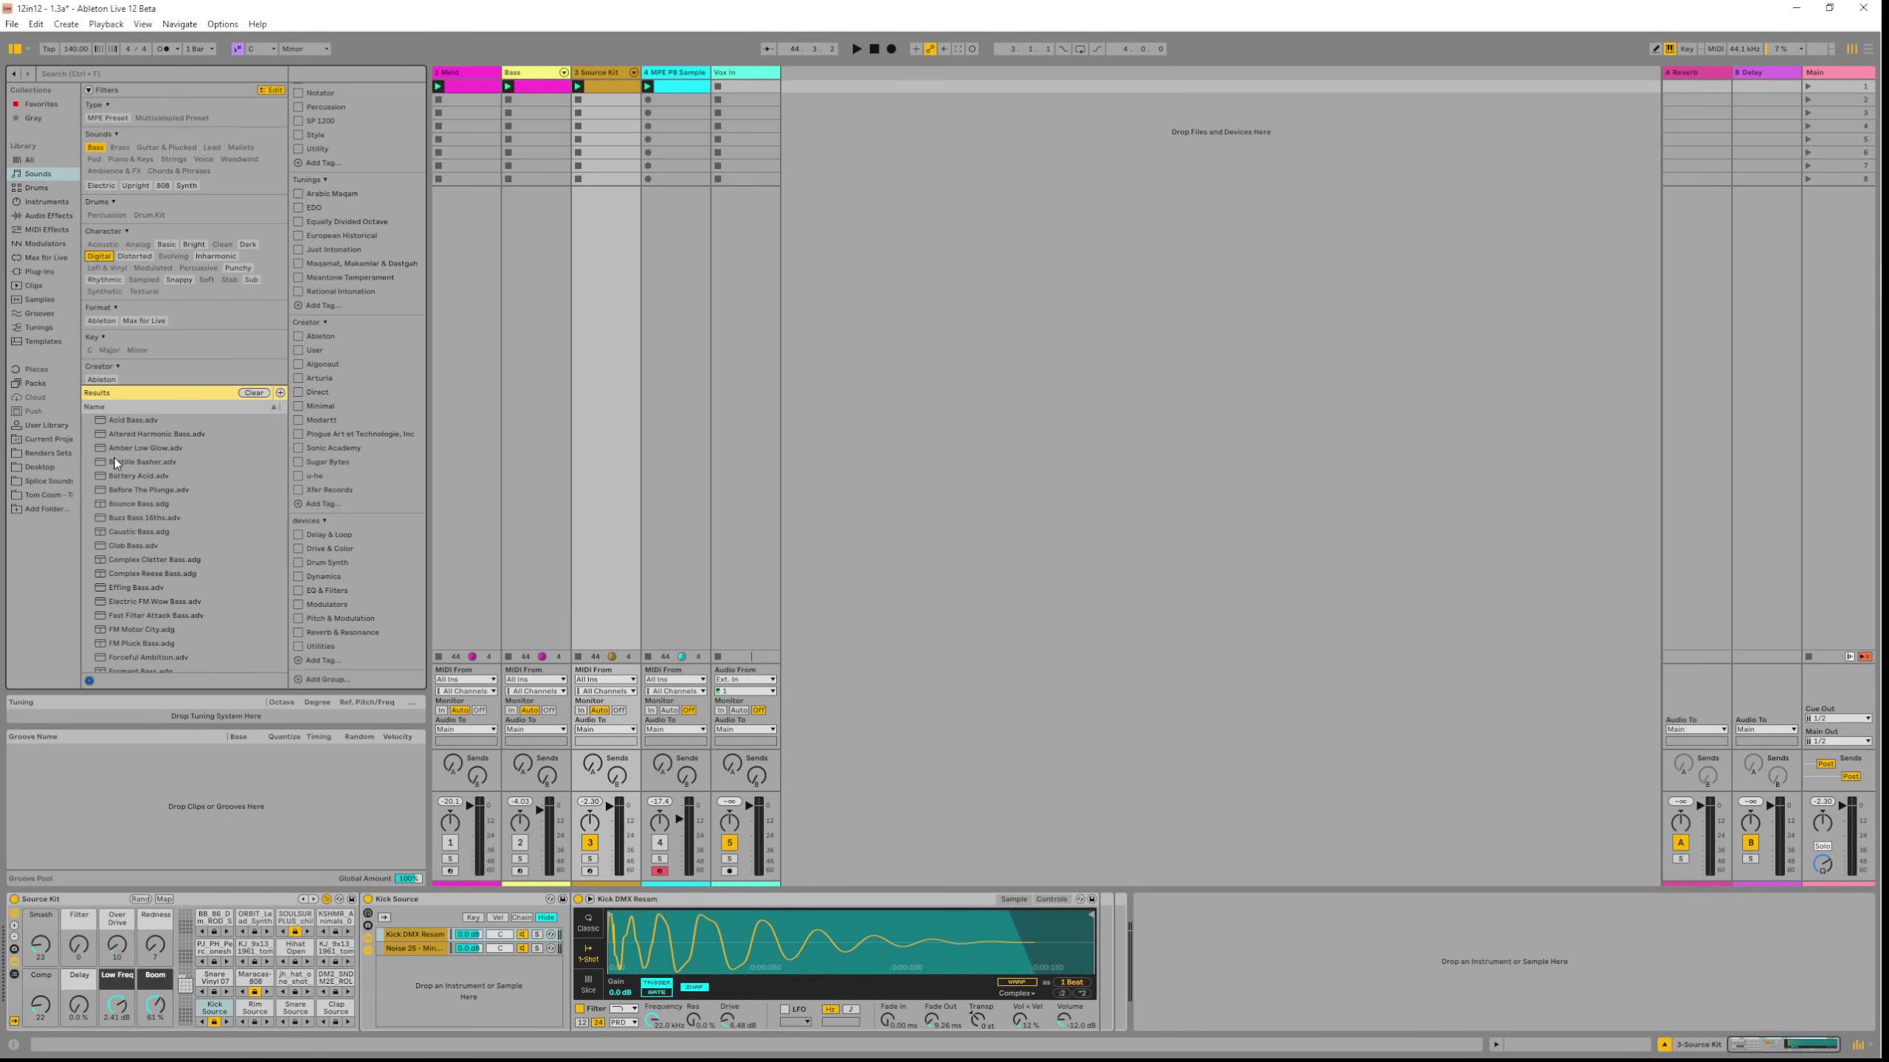
Audition the digital bass presets one after another, down to Caustic Bass.adg.
{"action": "left_click", "coordinate": [132, 462]}
{"action": "left_click", "coordinate": [139, 477]}
{"action": "left_click", "coordinate": [133, 492]}
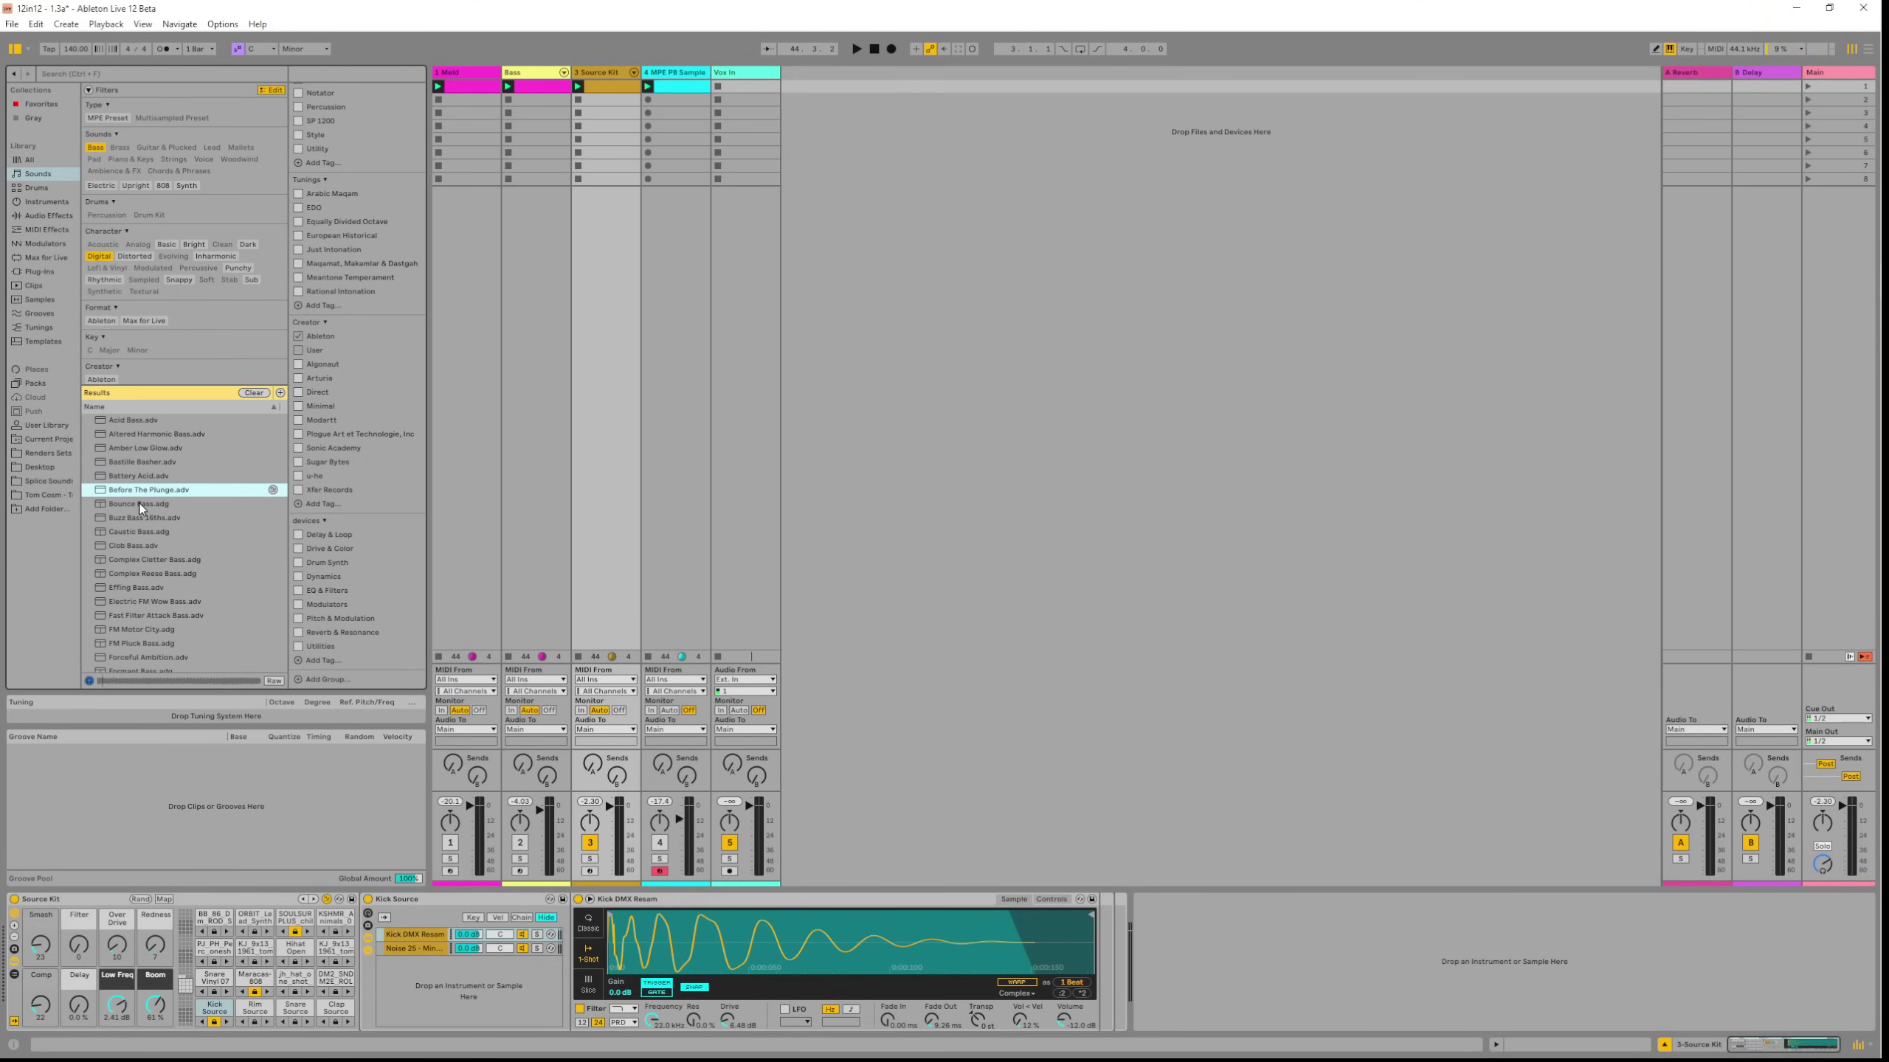
{"action": "left_click", "coordinate": [139, 504]}
{"action": "left_click", "coordinate": [139, 517]}
{"action": "left_click", "coordinate": [140, 531]}
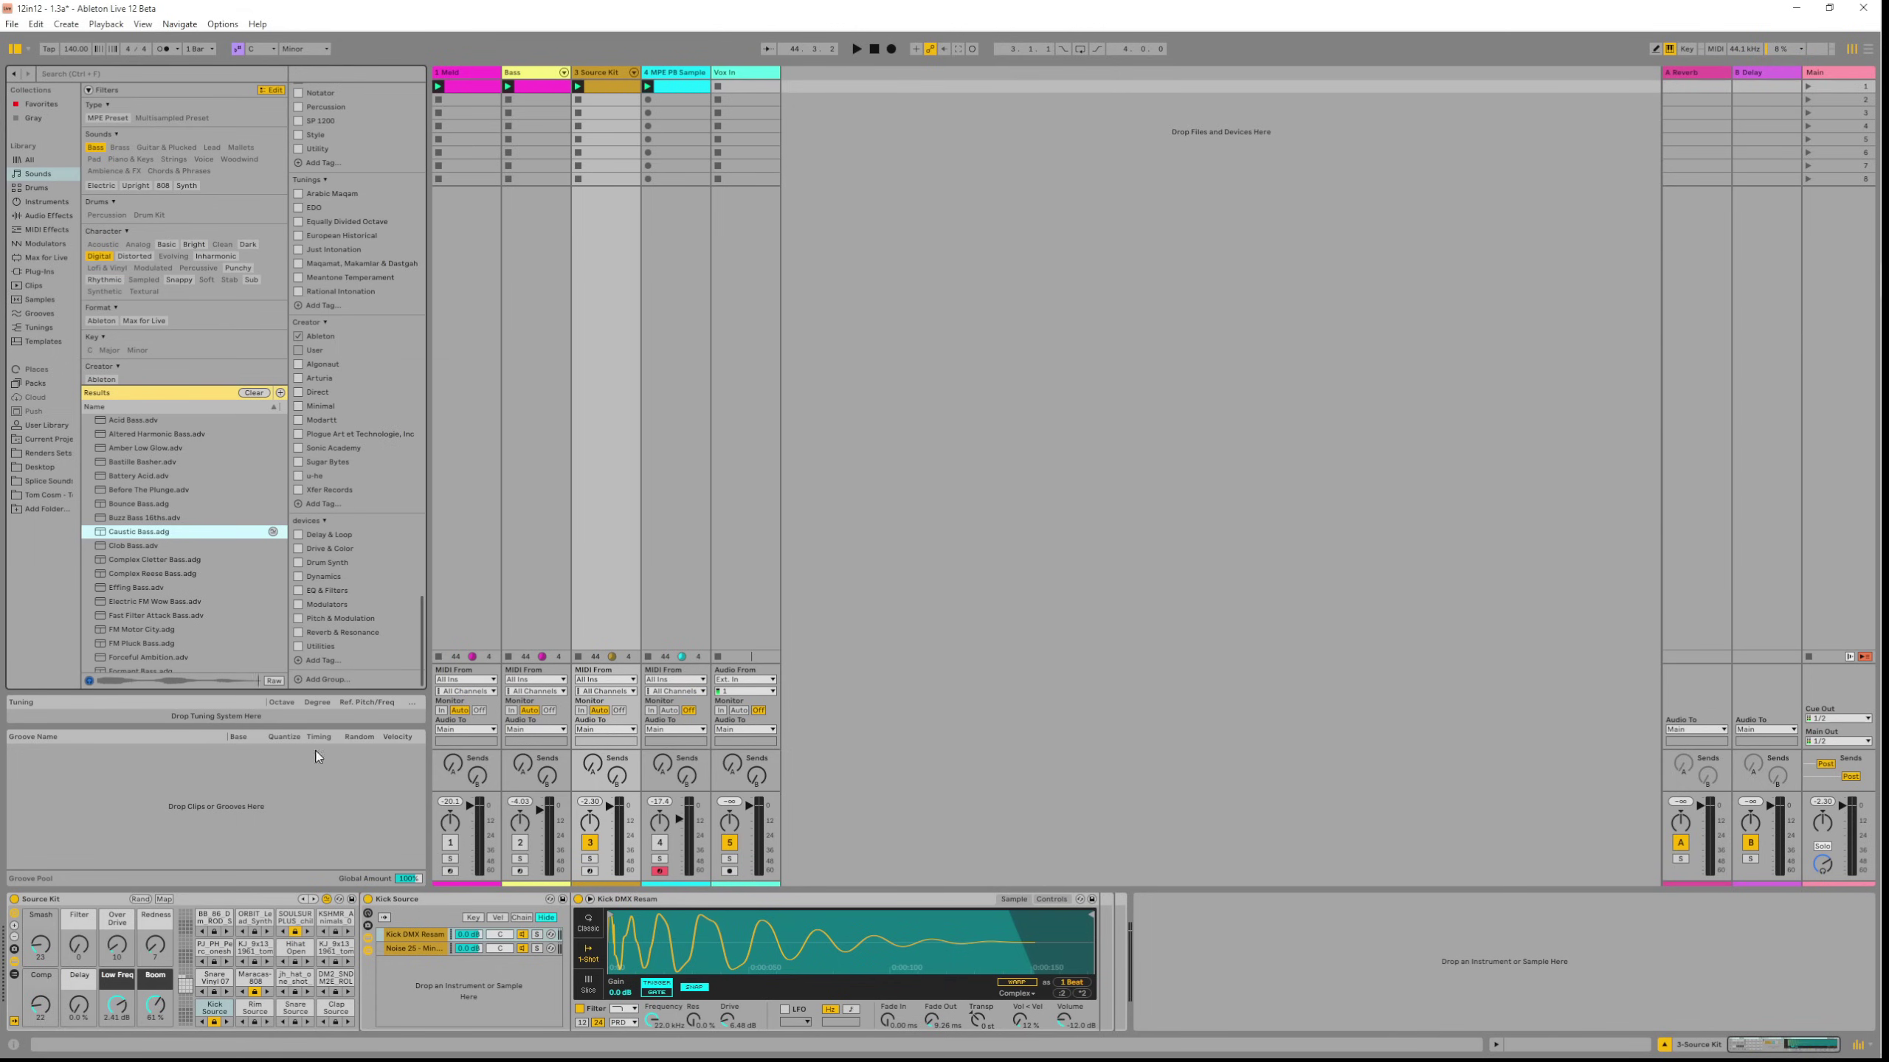
Add a new tag named Hello to the devices tag group.
{"action": "left_click", "coordinate": [323, 661]}
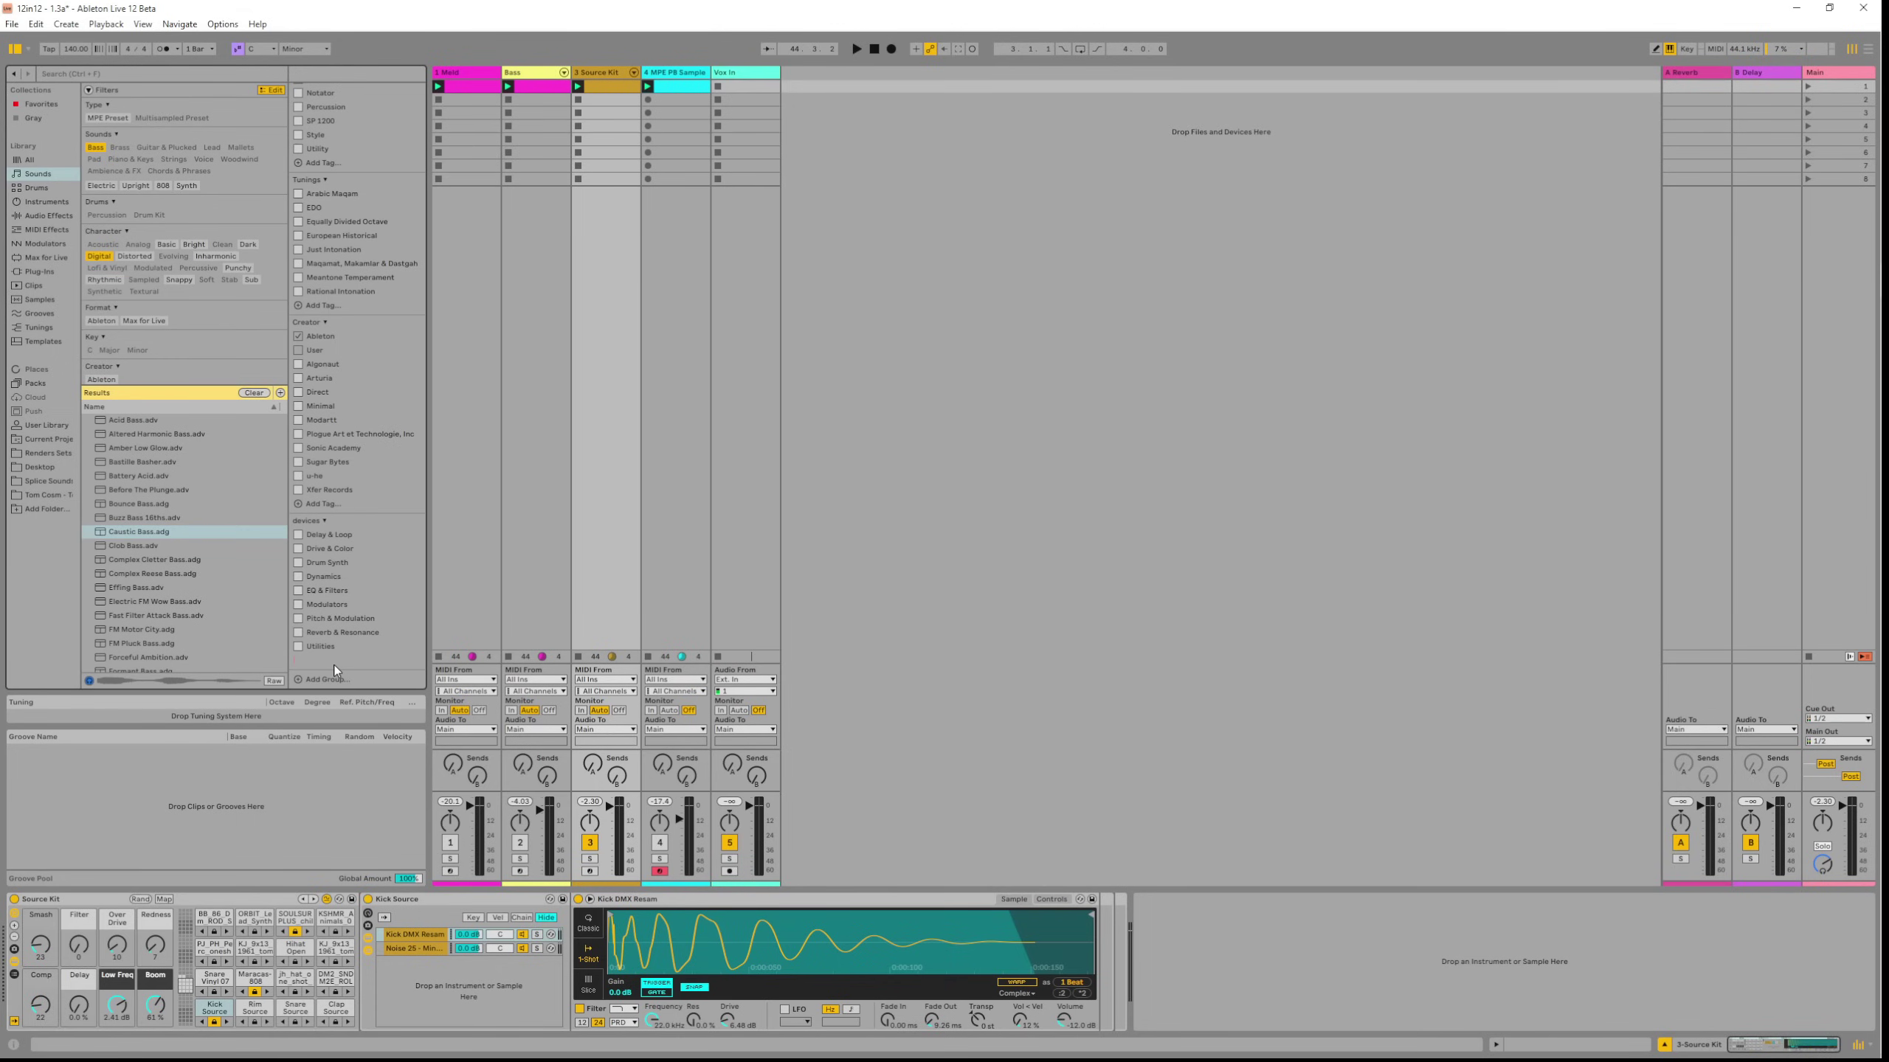
{"action": "type", "text": "Hello"}
{"action": "key", "text": "Return"}
Search the filtered sounds for "hi" and save the search as a library label.
{"action": "left_click", "coordinate": [104, 75]}
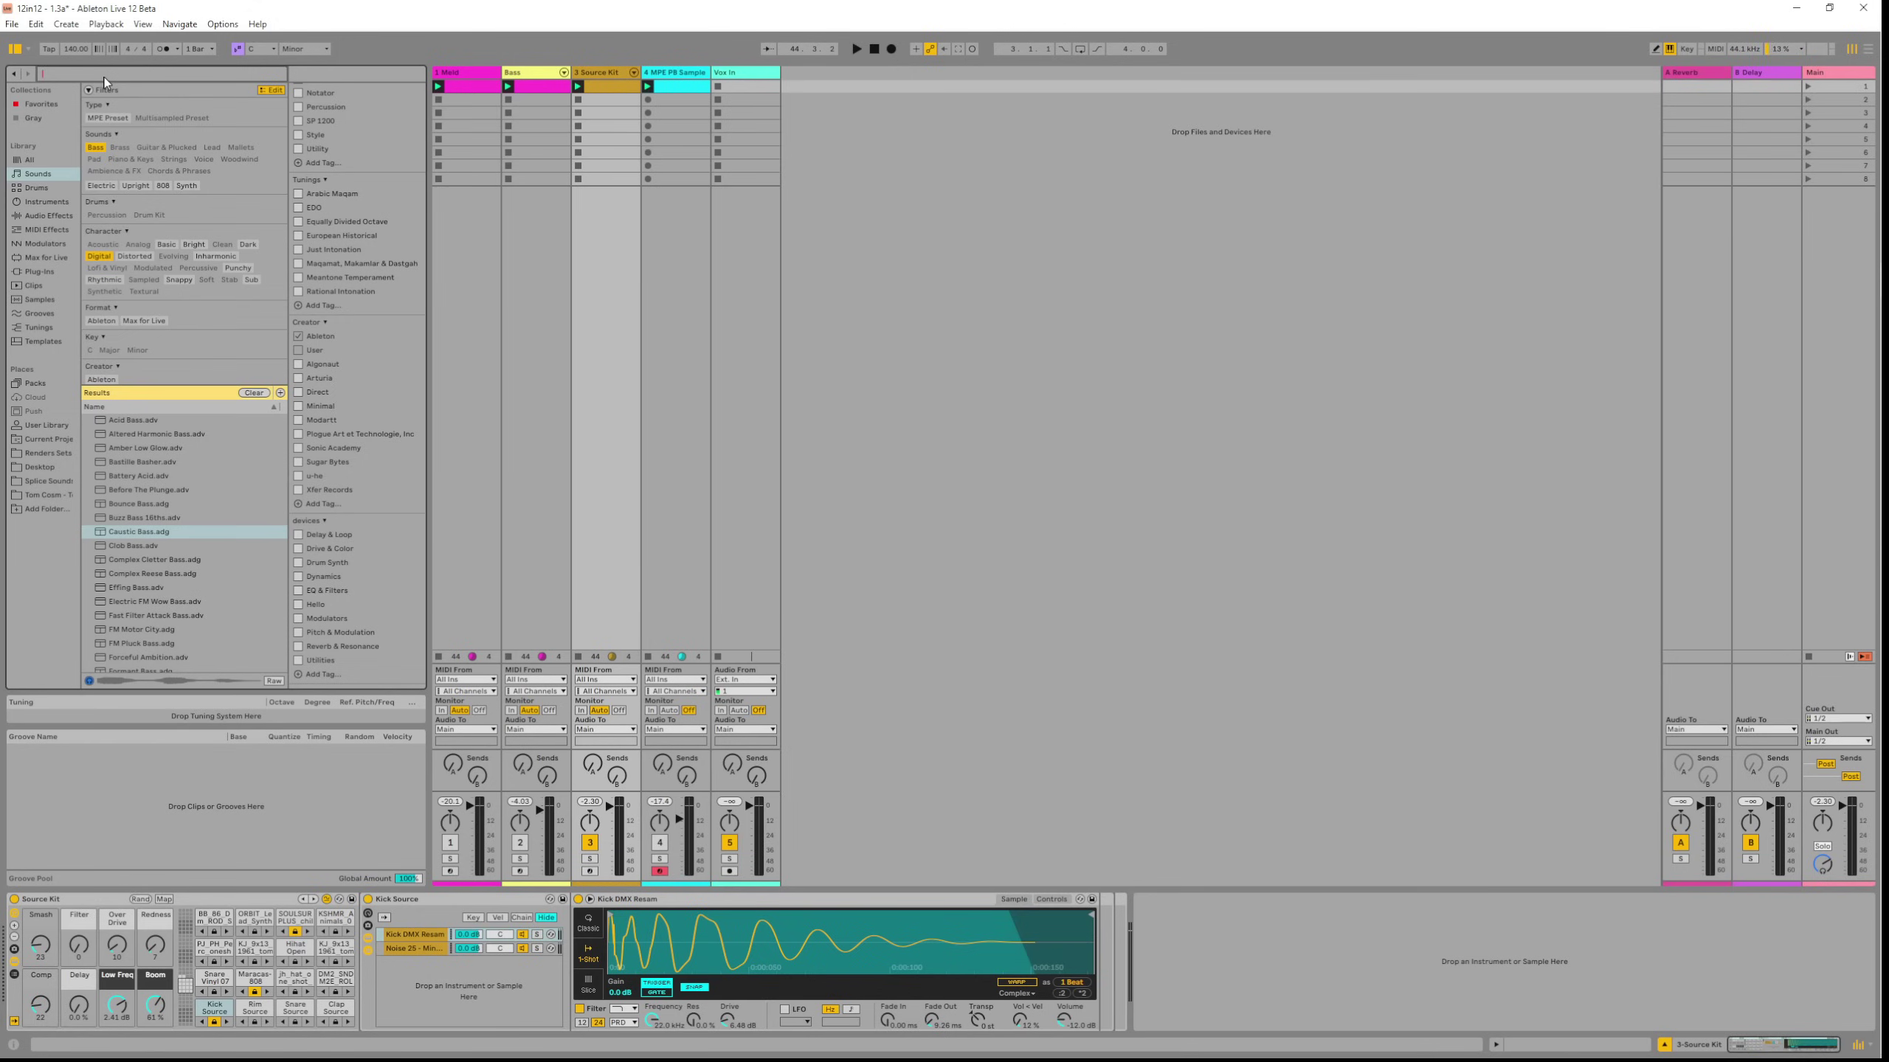
{"action": "type", "text": "hi"}
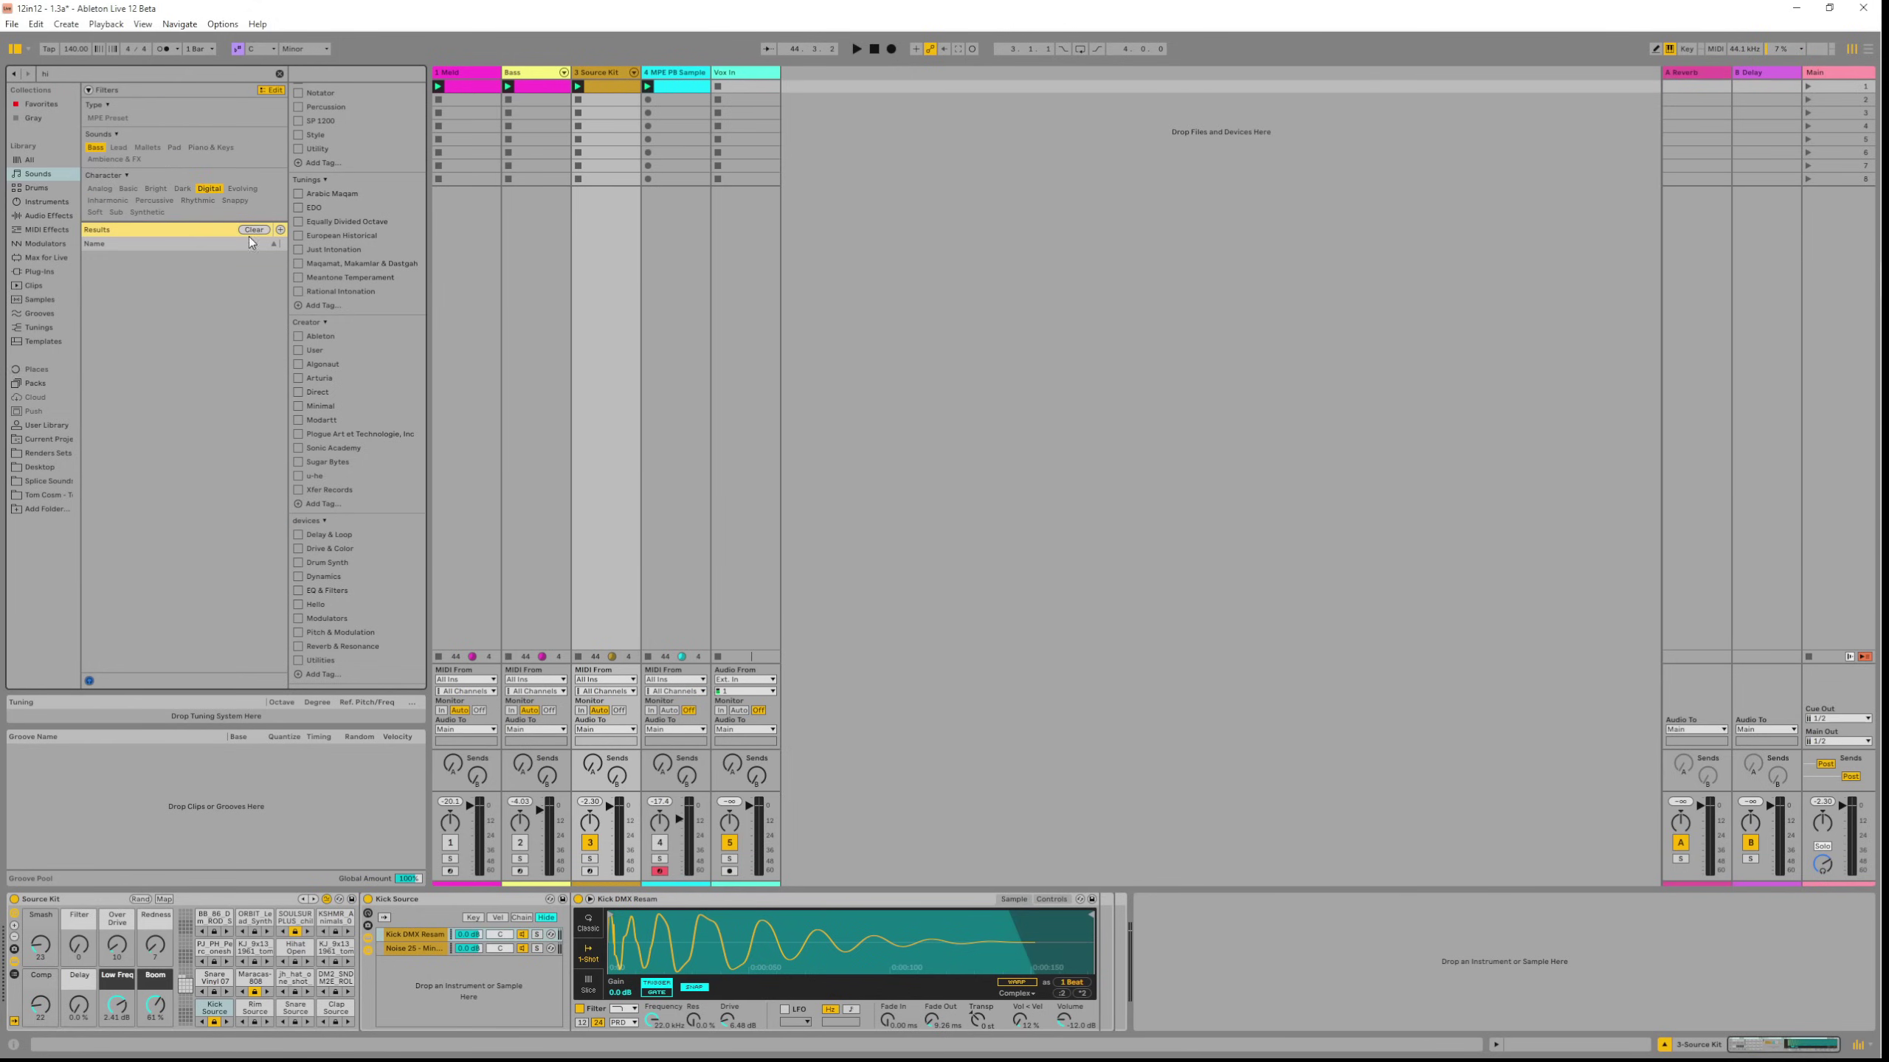
{"action": "left_click", "coordinate": [279, 230]}
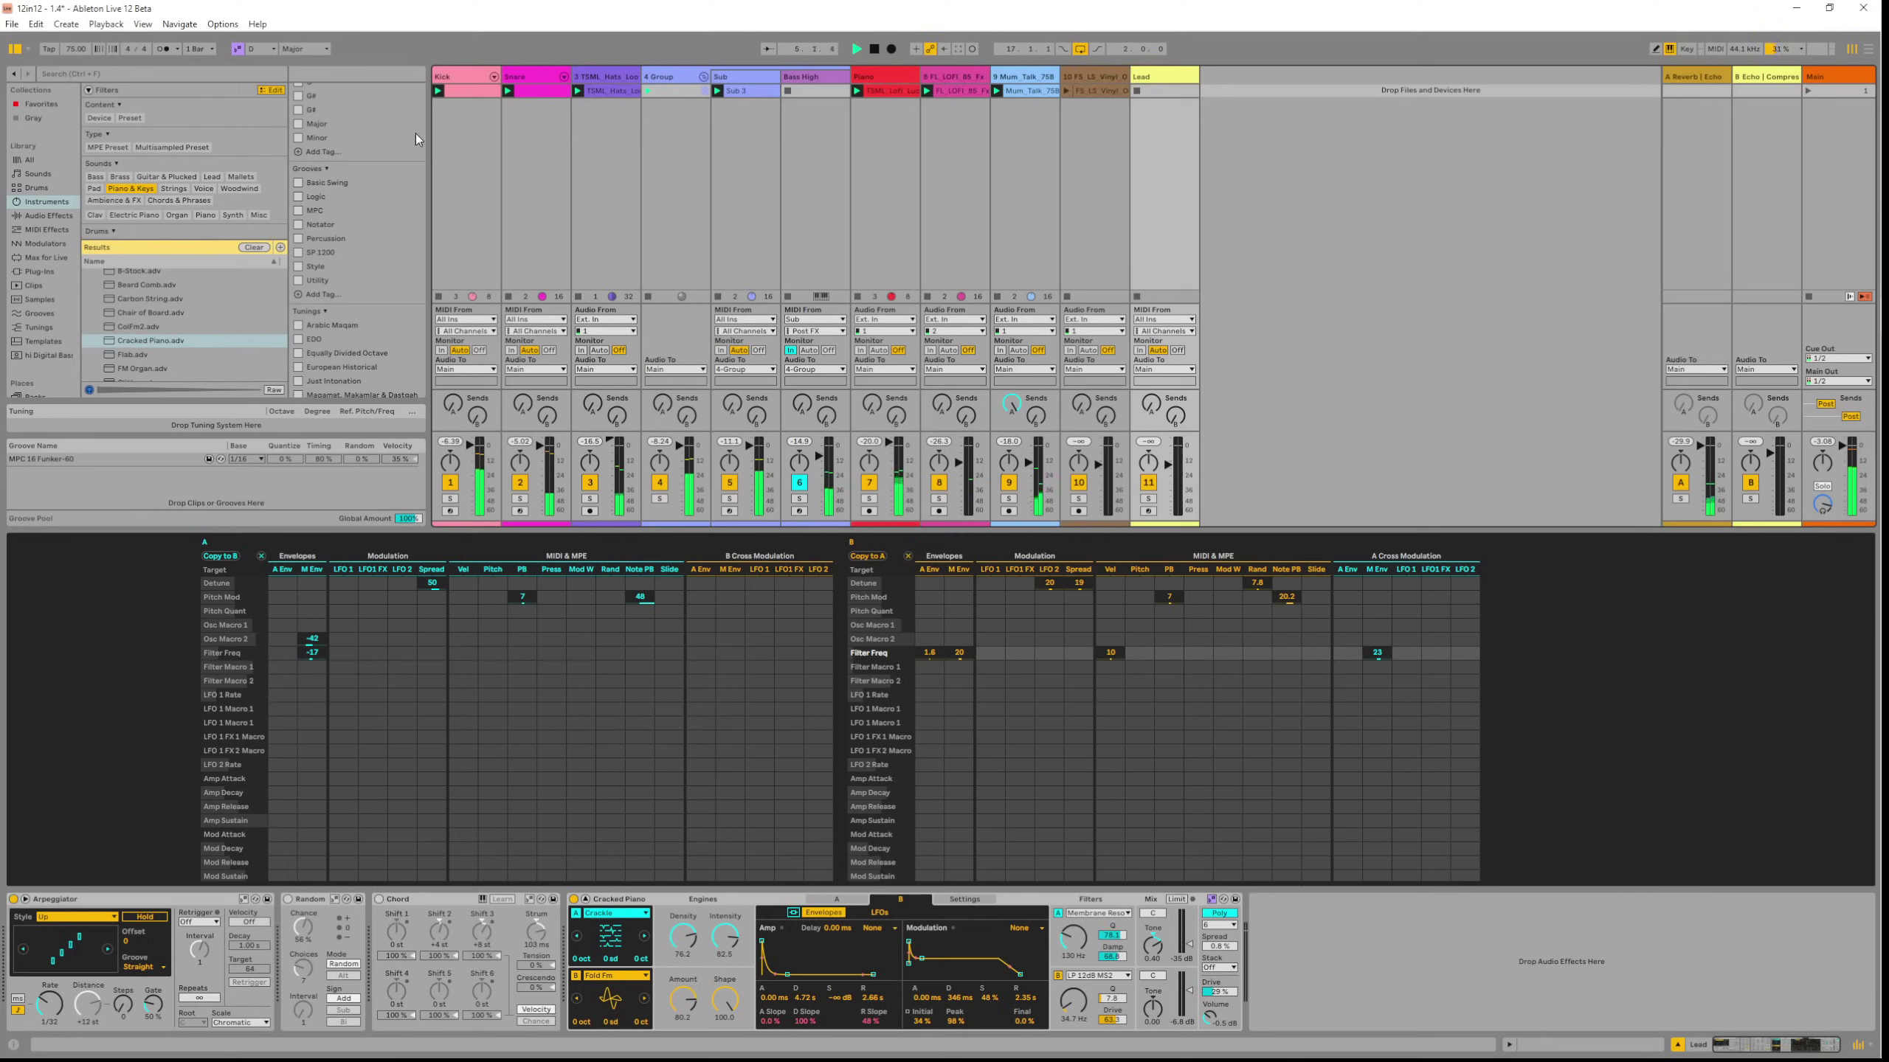
Browse the set's root note and scale choices, and choose Major as the scale.
{"action": "left_click", "coordinate": [256, 57]}
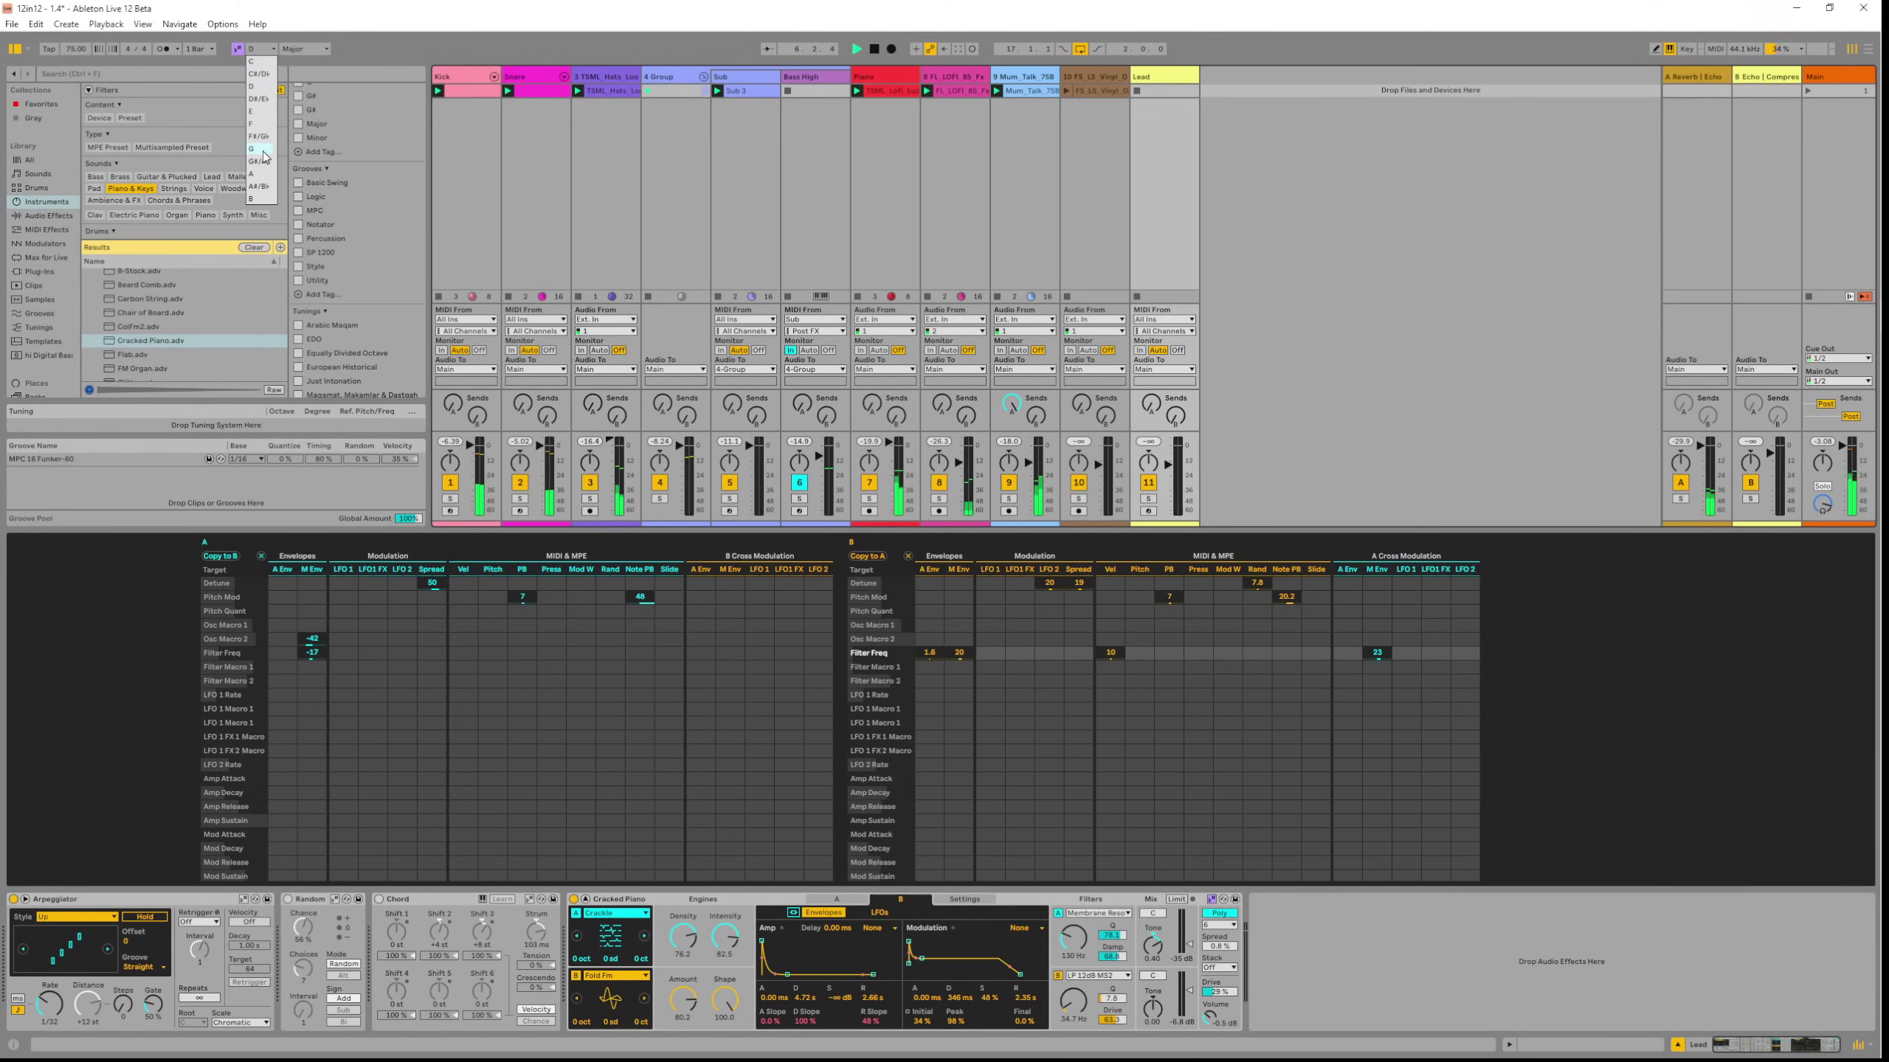
{"action": "left_click", "coordinate": [292, 54]}
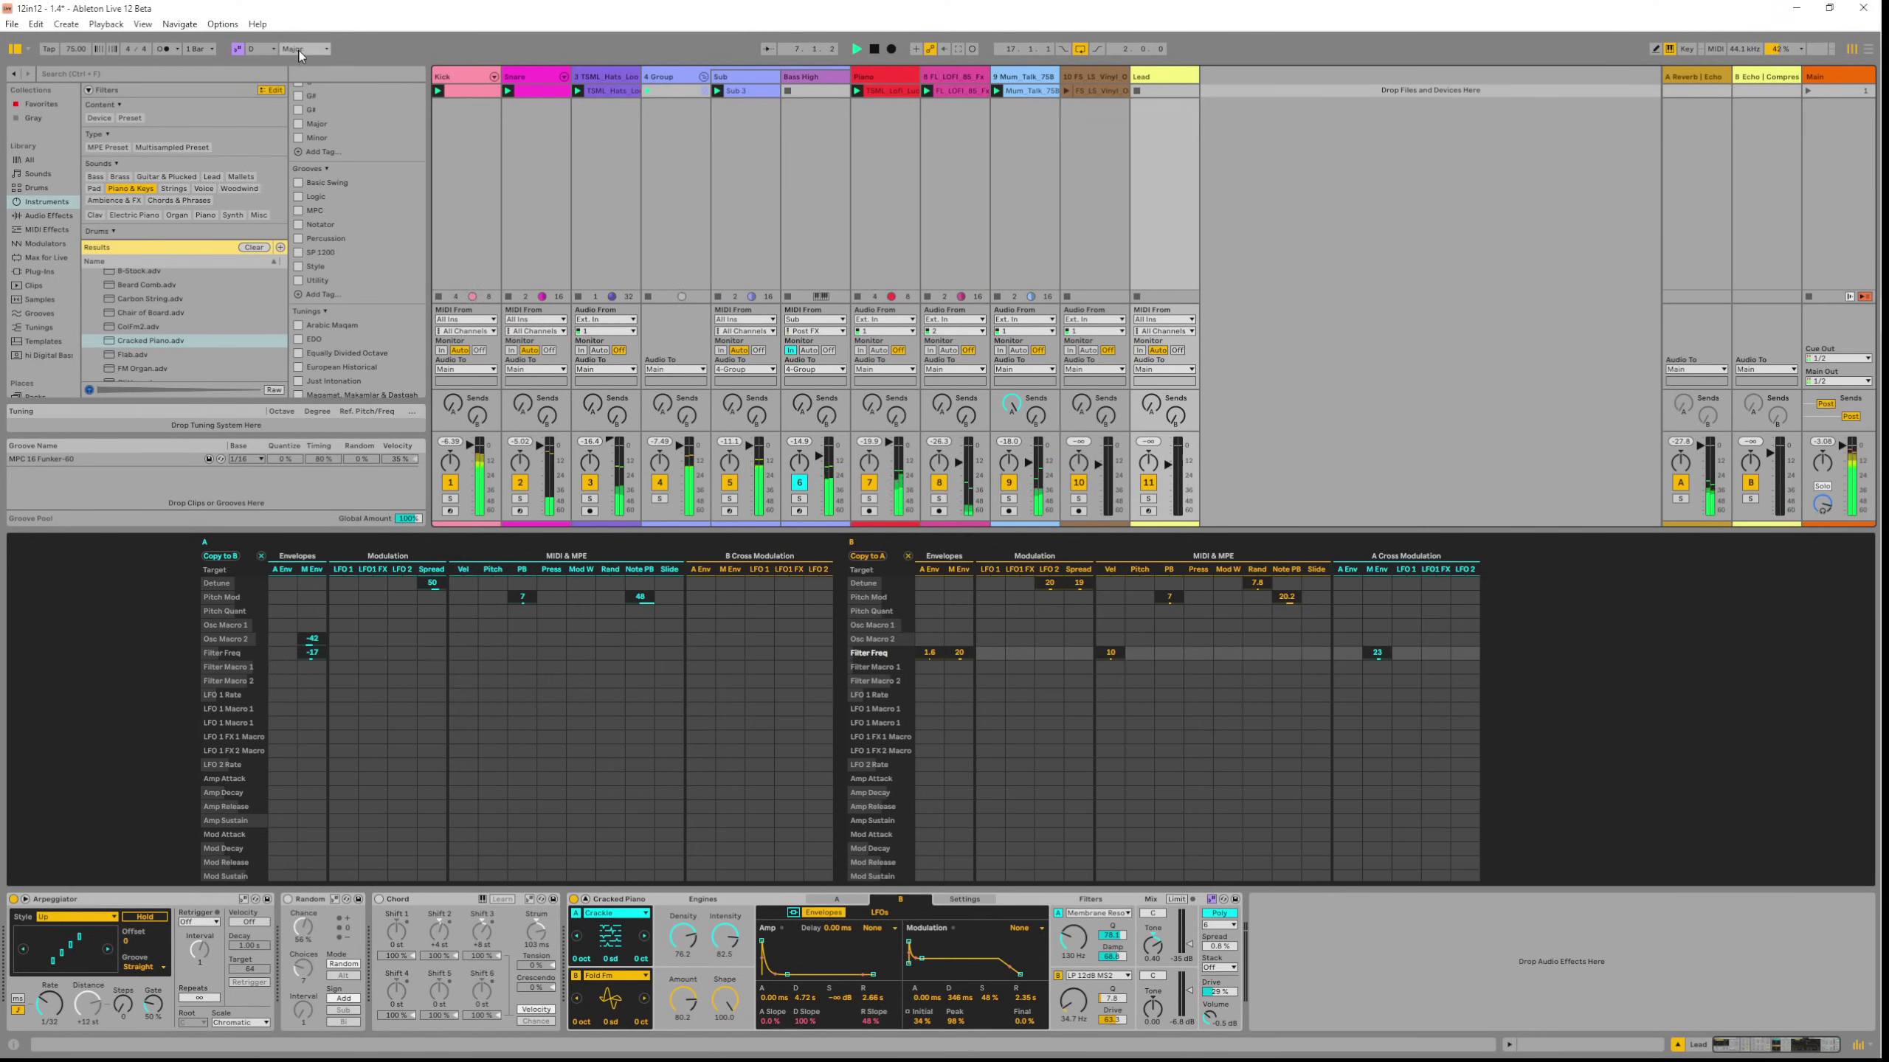
{"action": "left_click", "coordinate": [291, 51]}
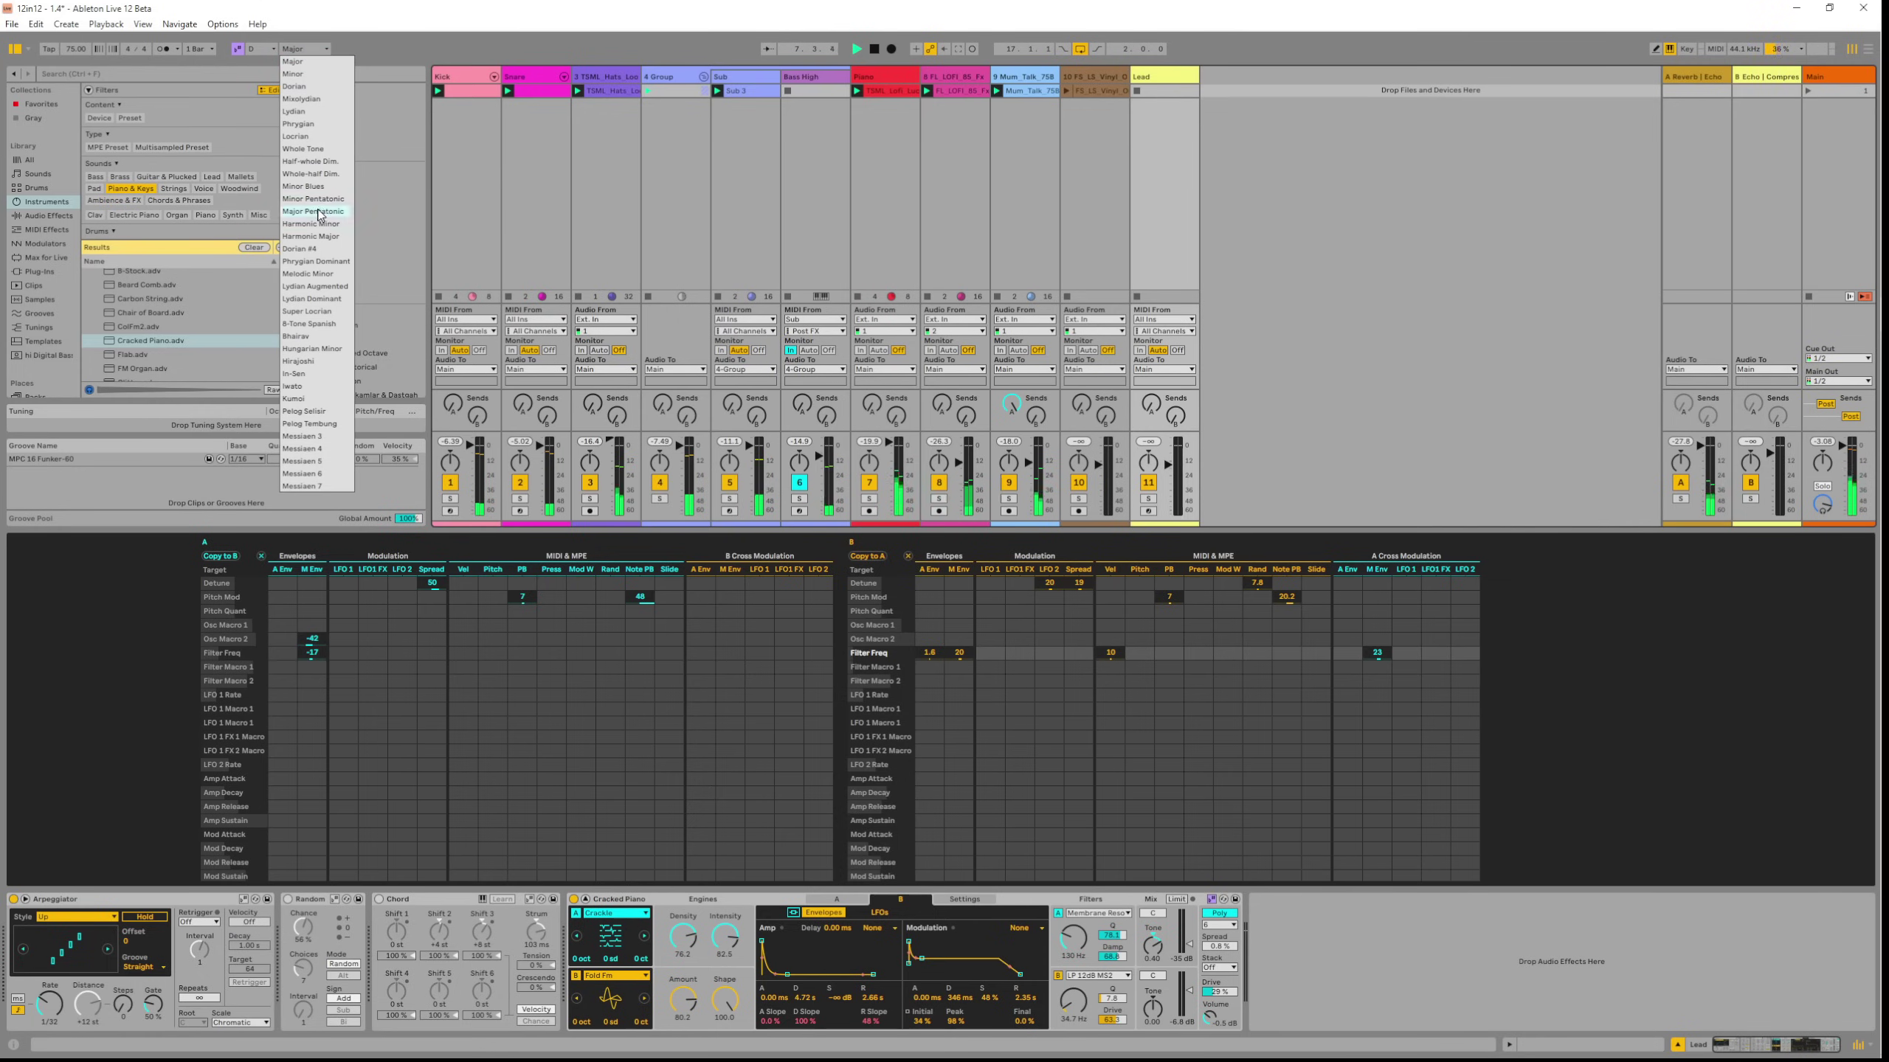
{"action": "left_click", "coordinate": [308, 63]}
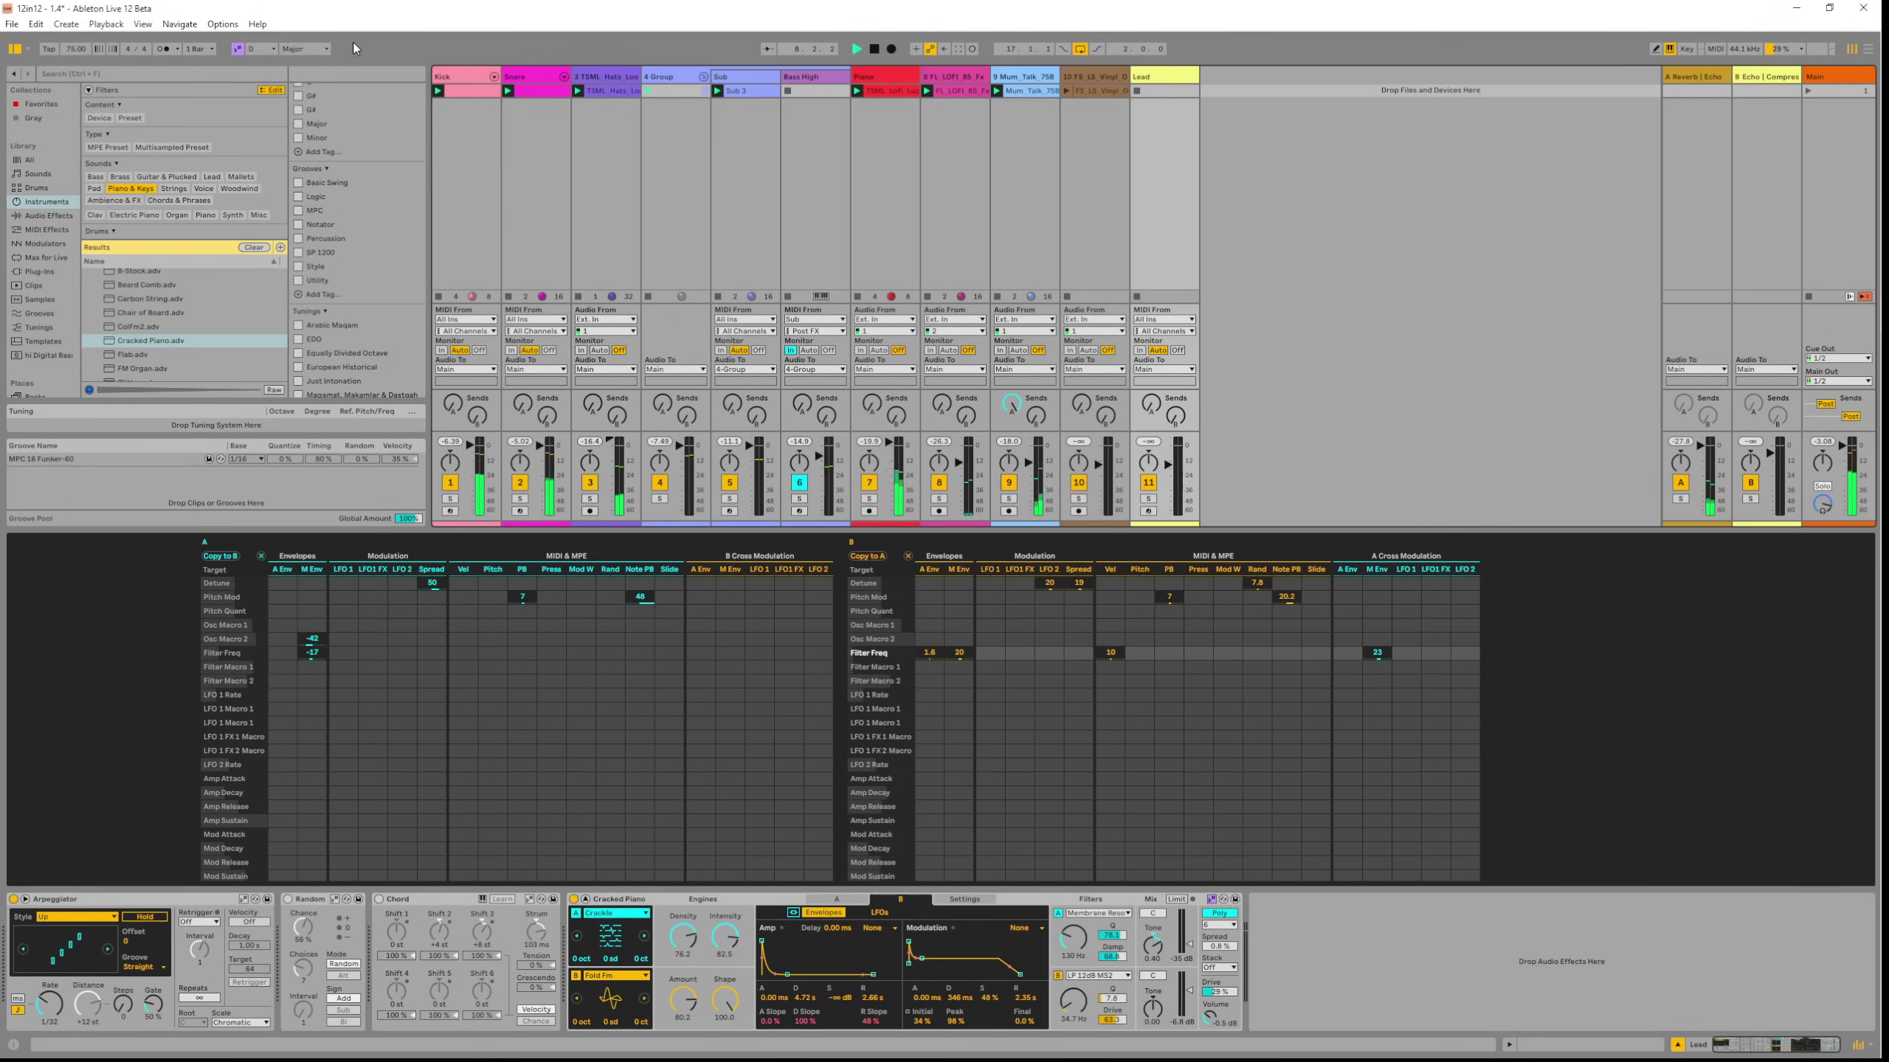
{"action": "left_click", "coordinate": [238, 50]}
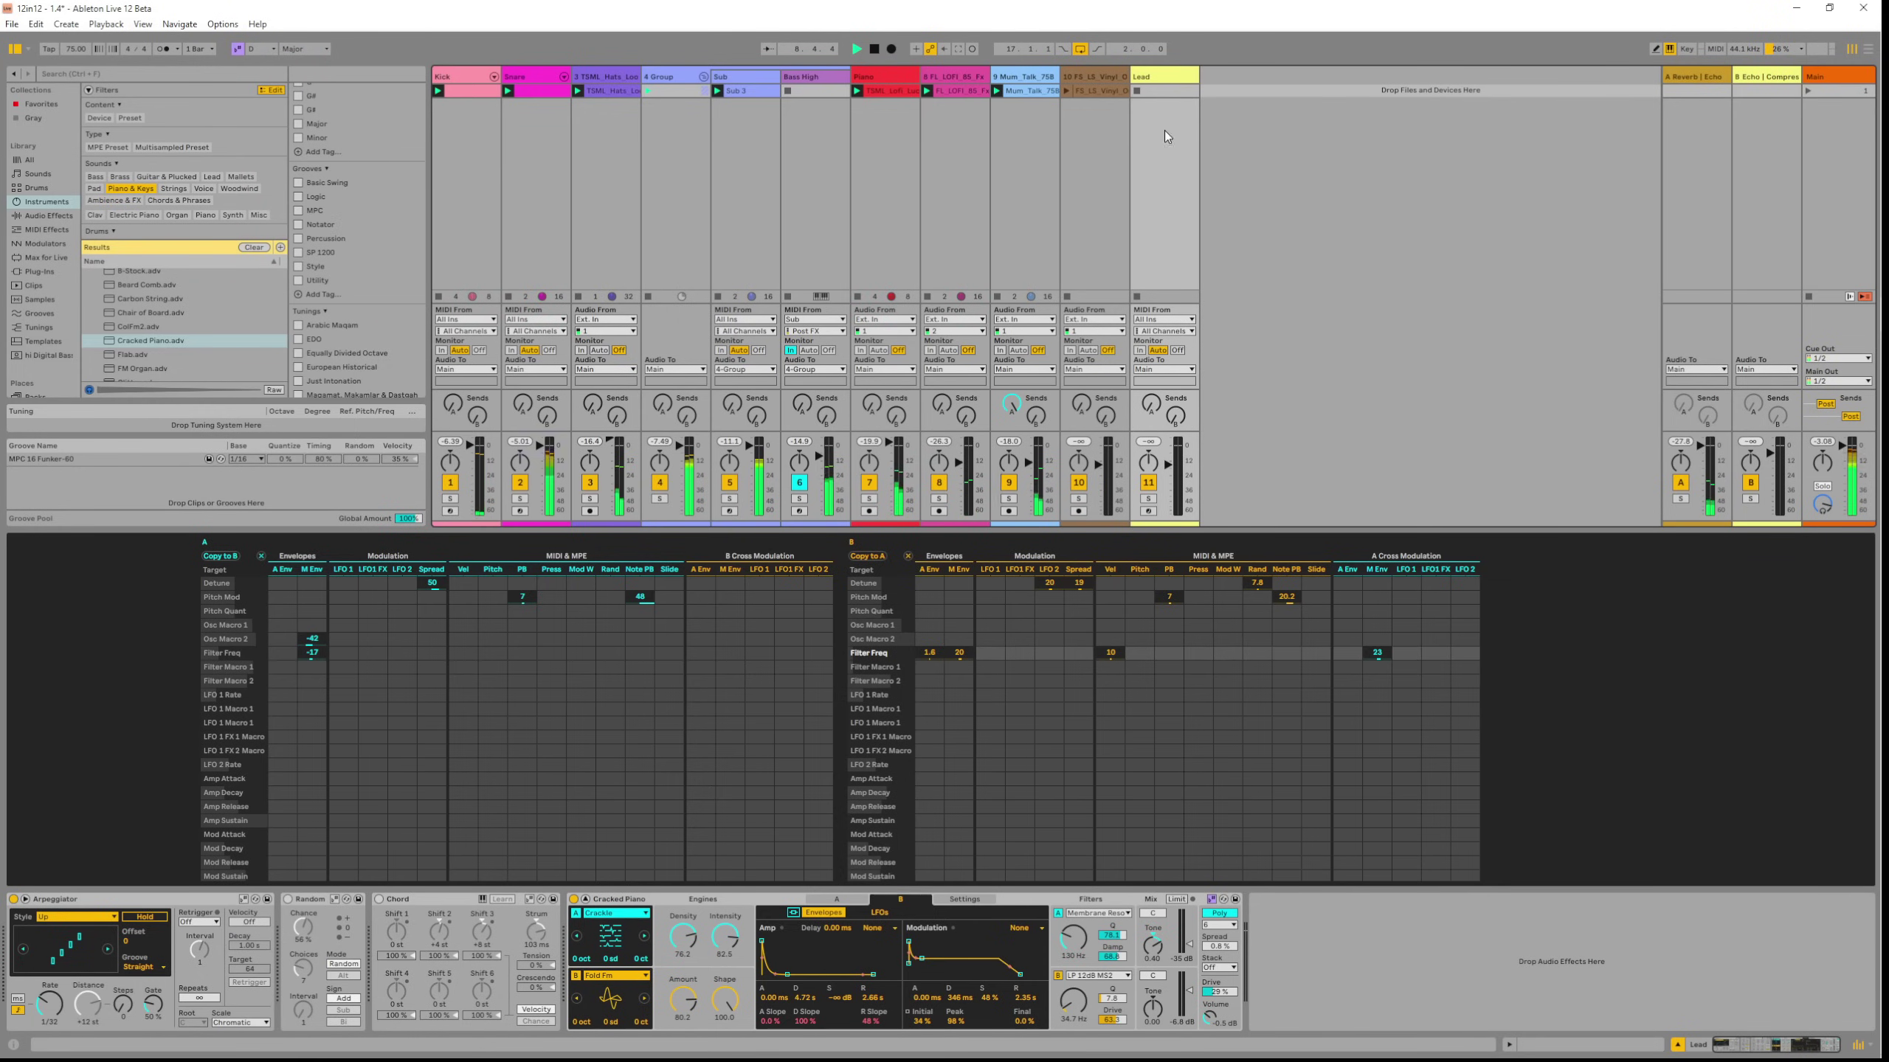
Create a MIDI clip in the Lead track's first slot and draw a D3 note across its full length.
{"action": "double_click", "coordinate": [1163, 91]}
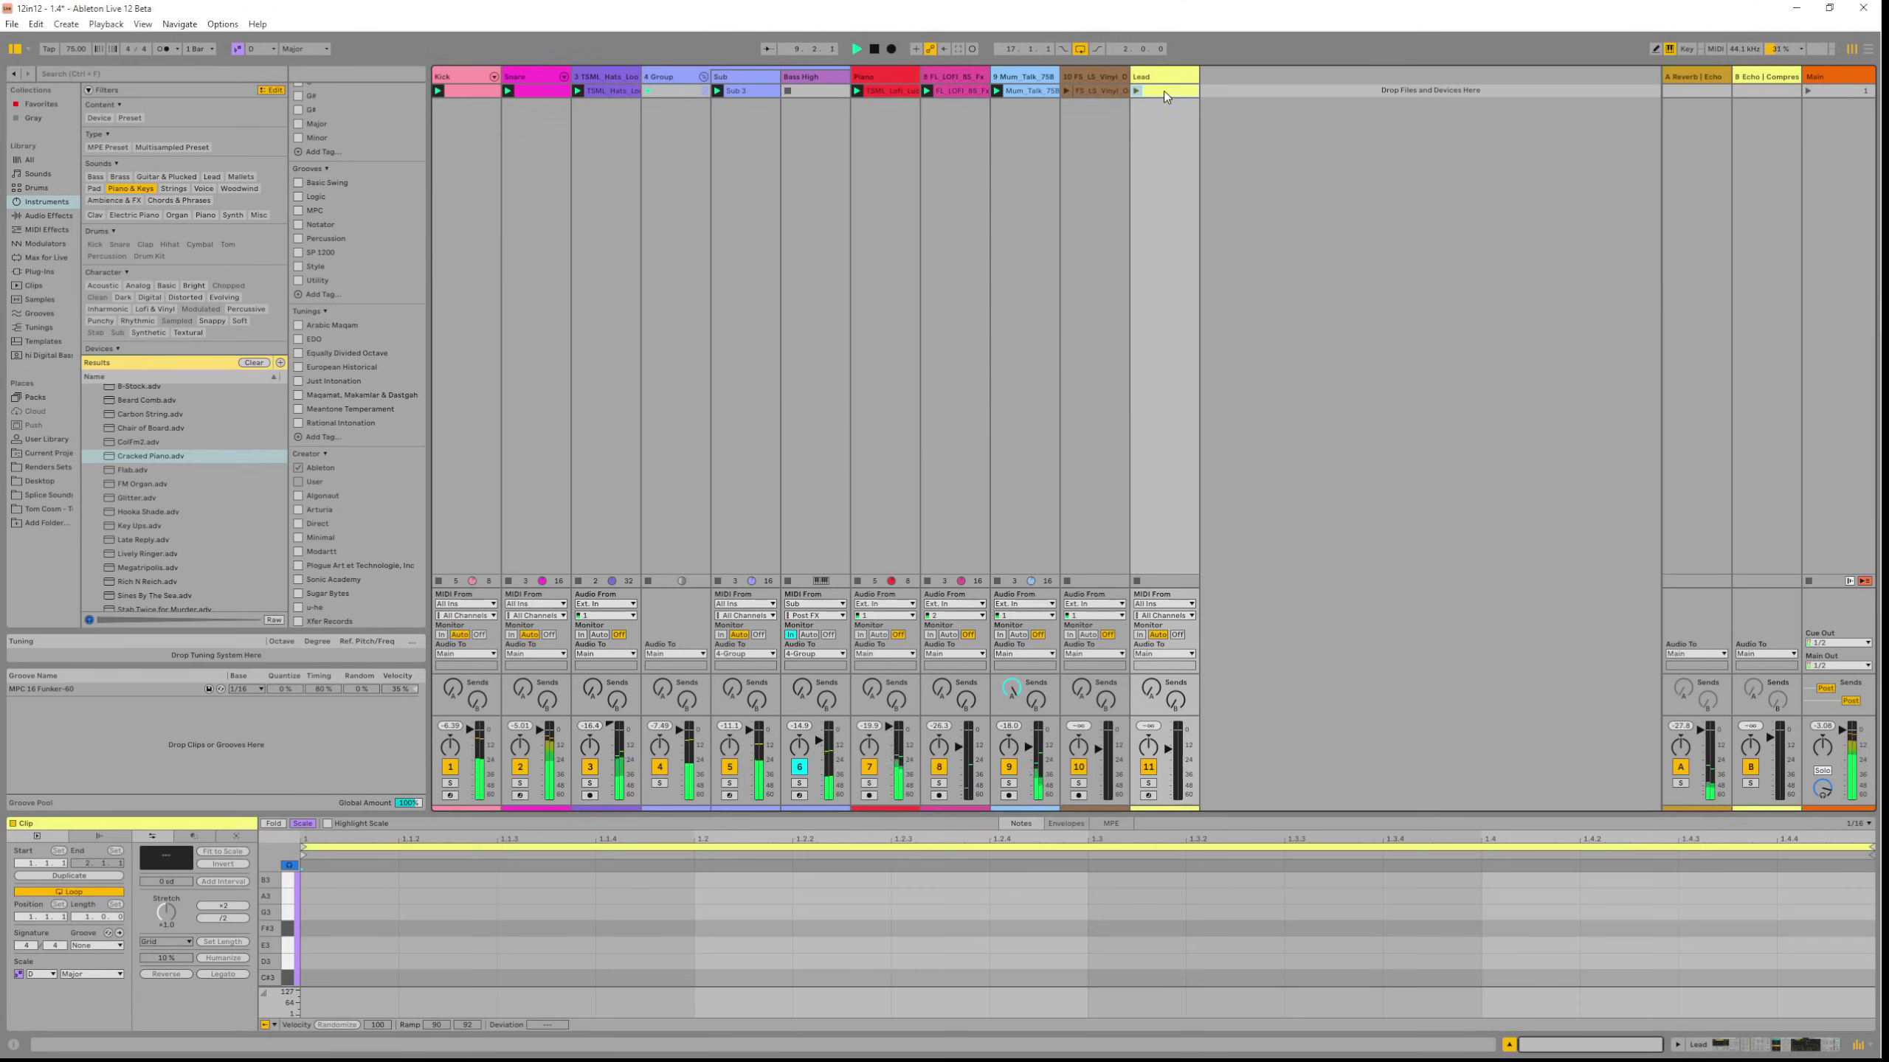
{"action": "left_click", "coordinate": [302, 824]}
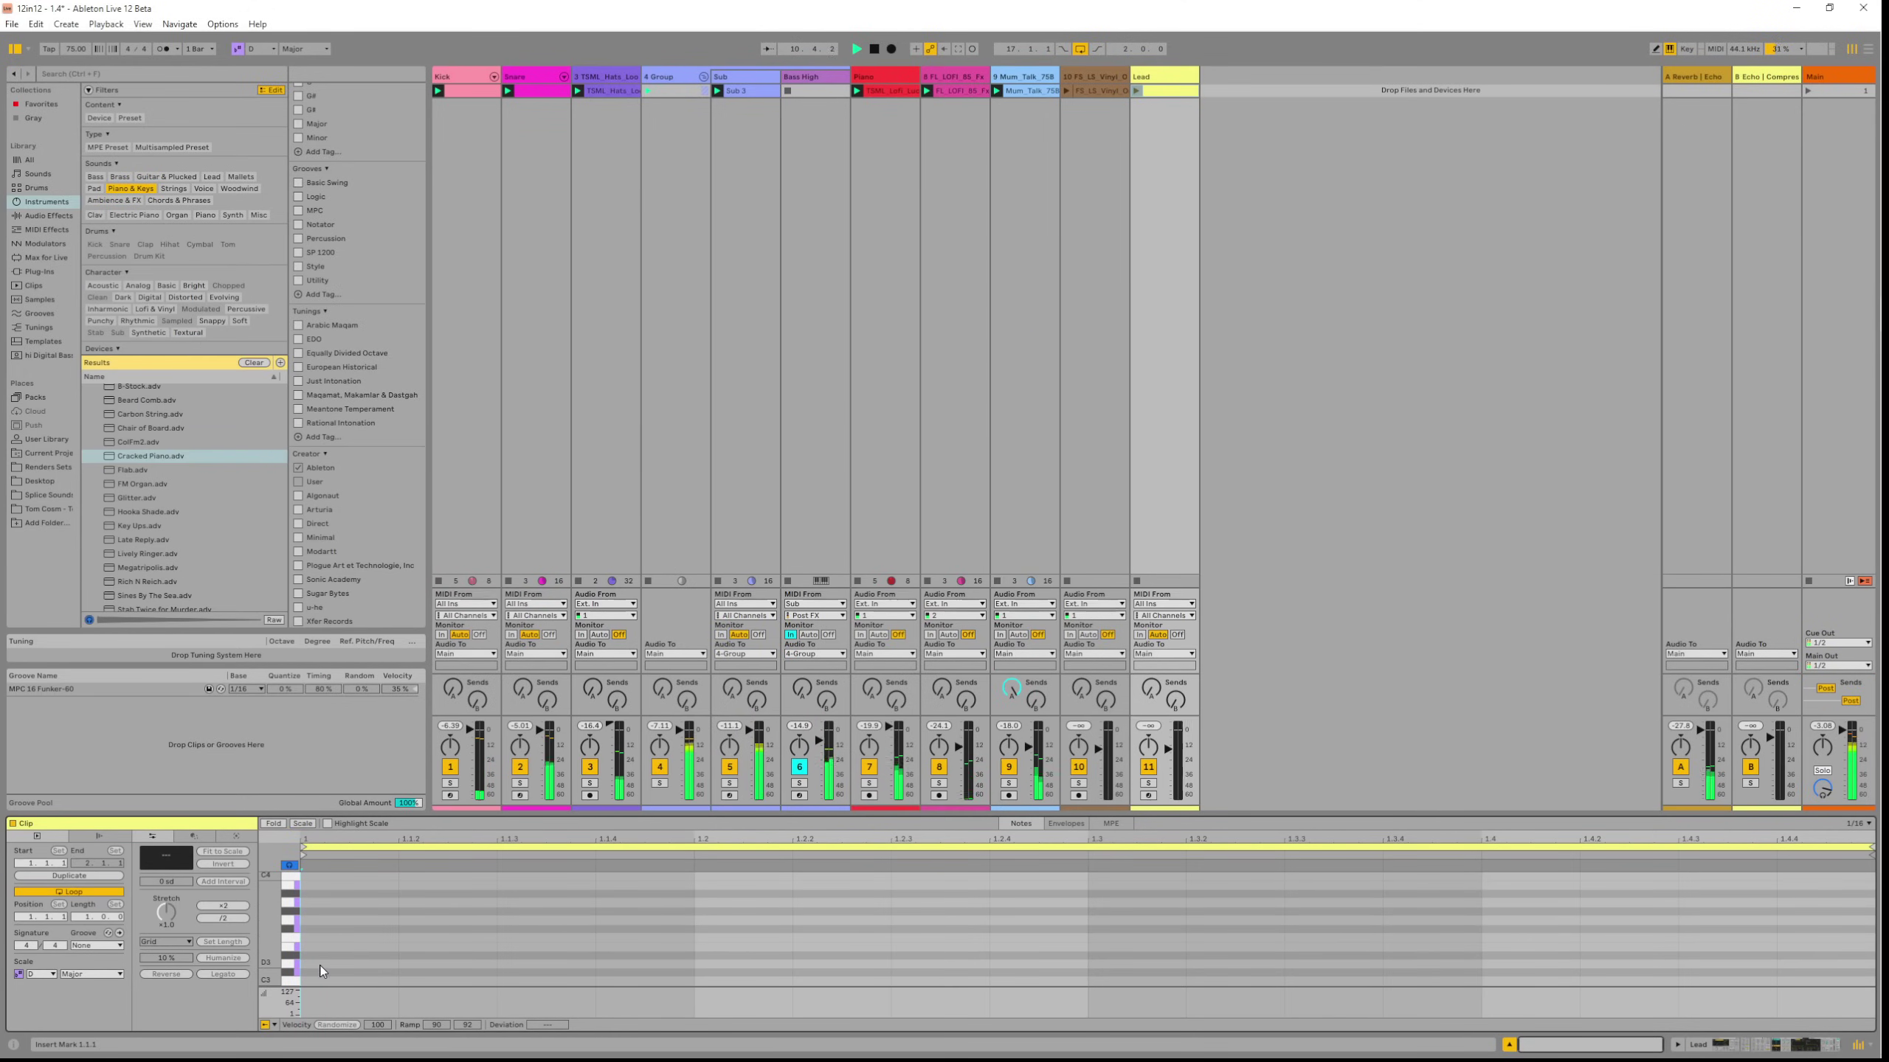
{"action": "left_click_drag", "start_coordinate": [390, 964], "coordinate": [1872, 965]}
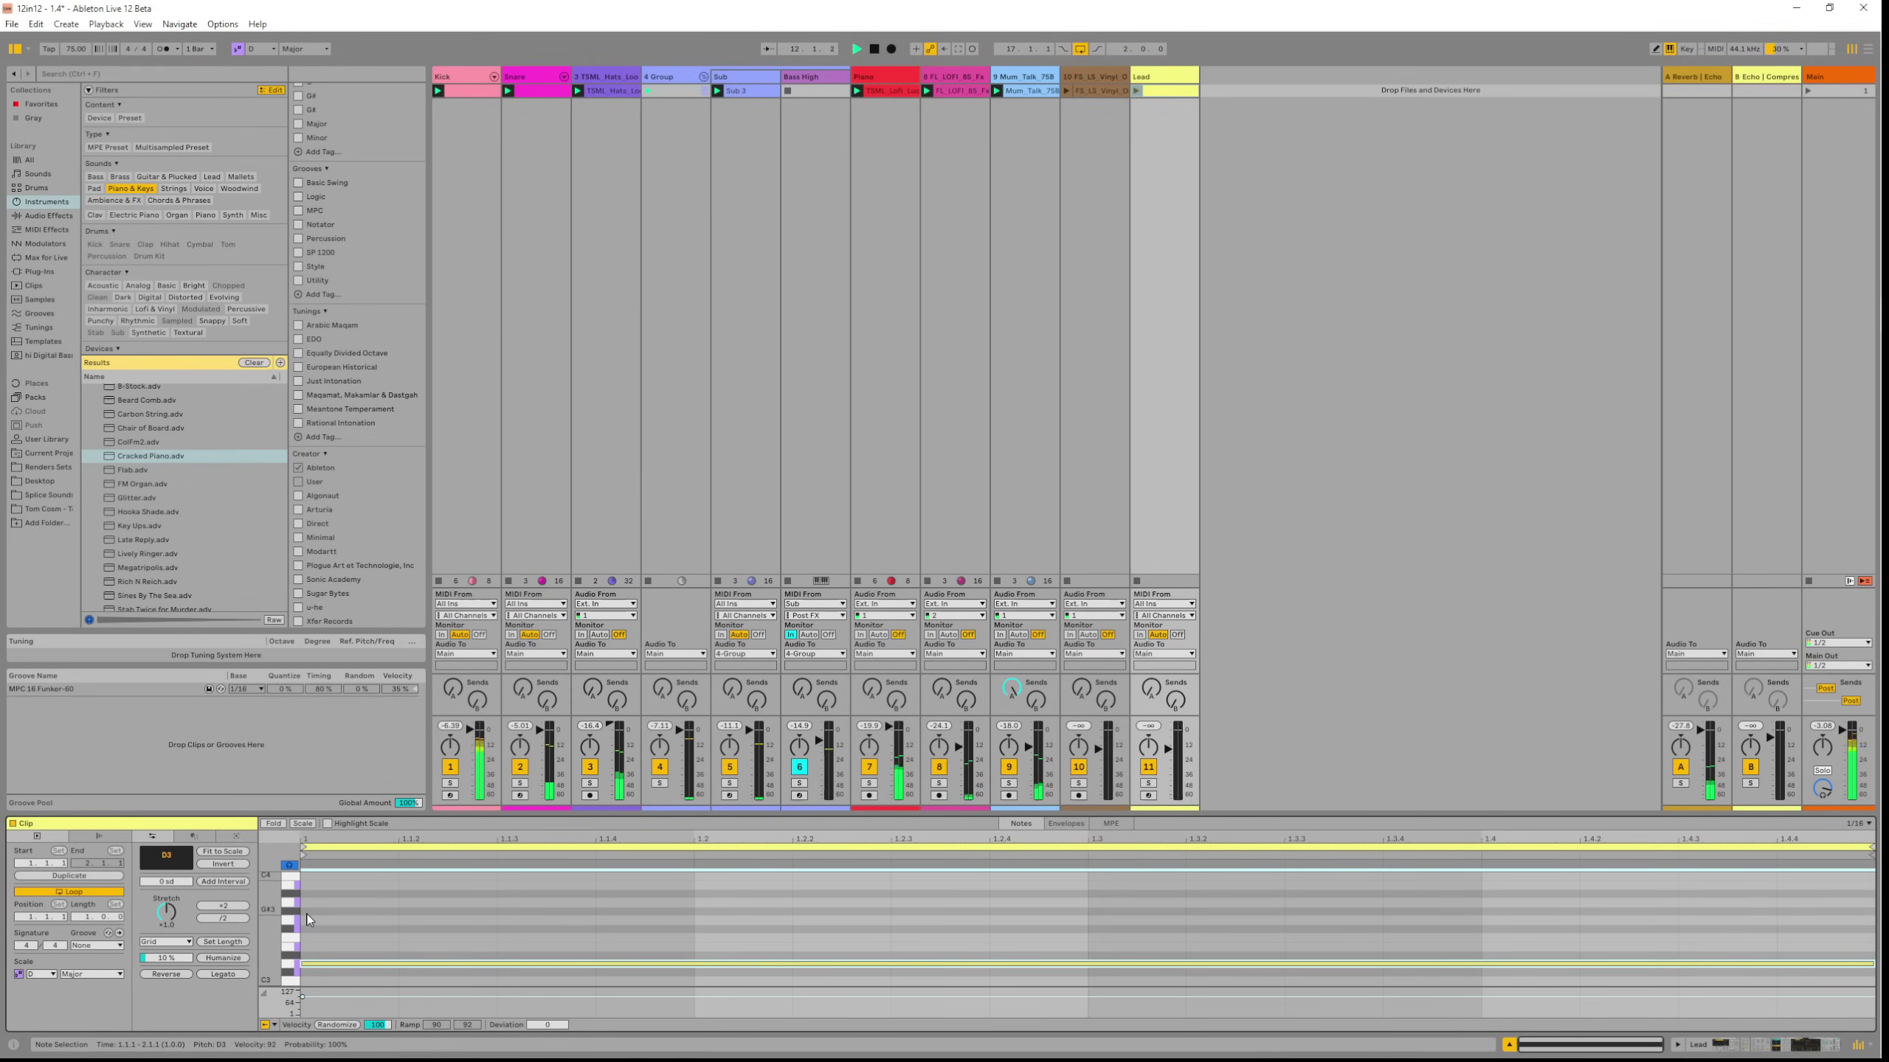
{"action": "scroll", "coordinate": [334, 913], "scroll_direction": "down", "scroll_amount": 4}
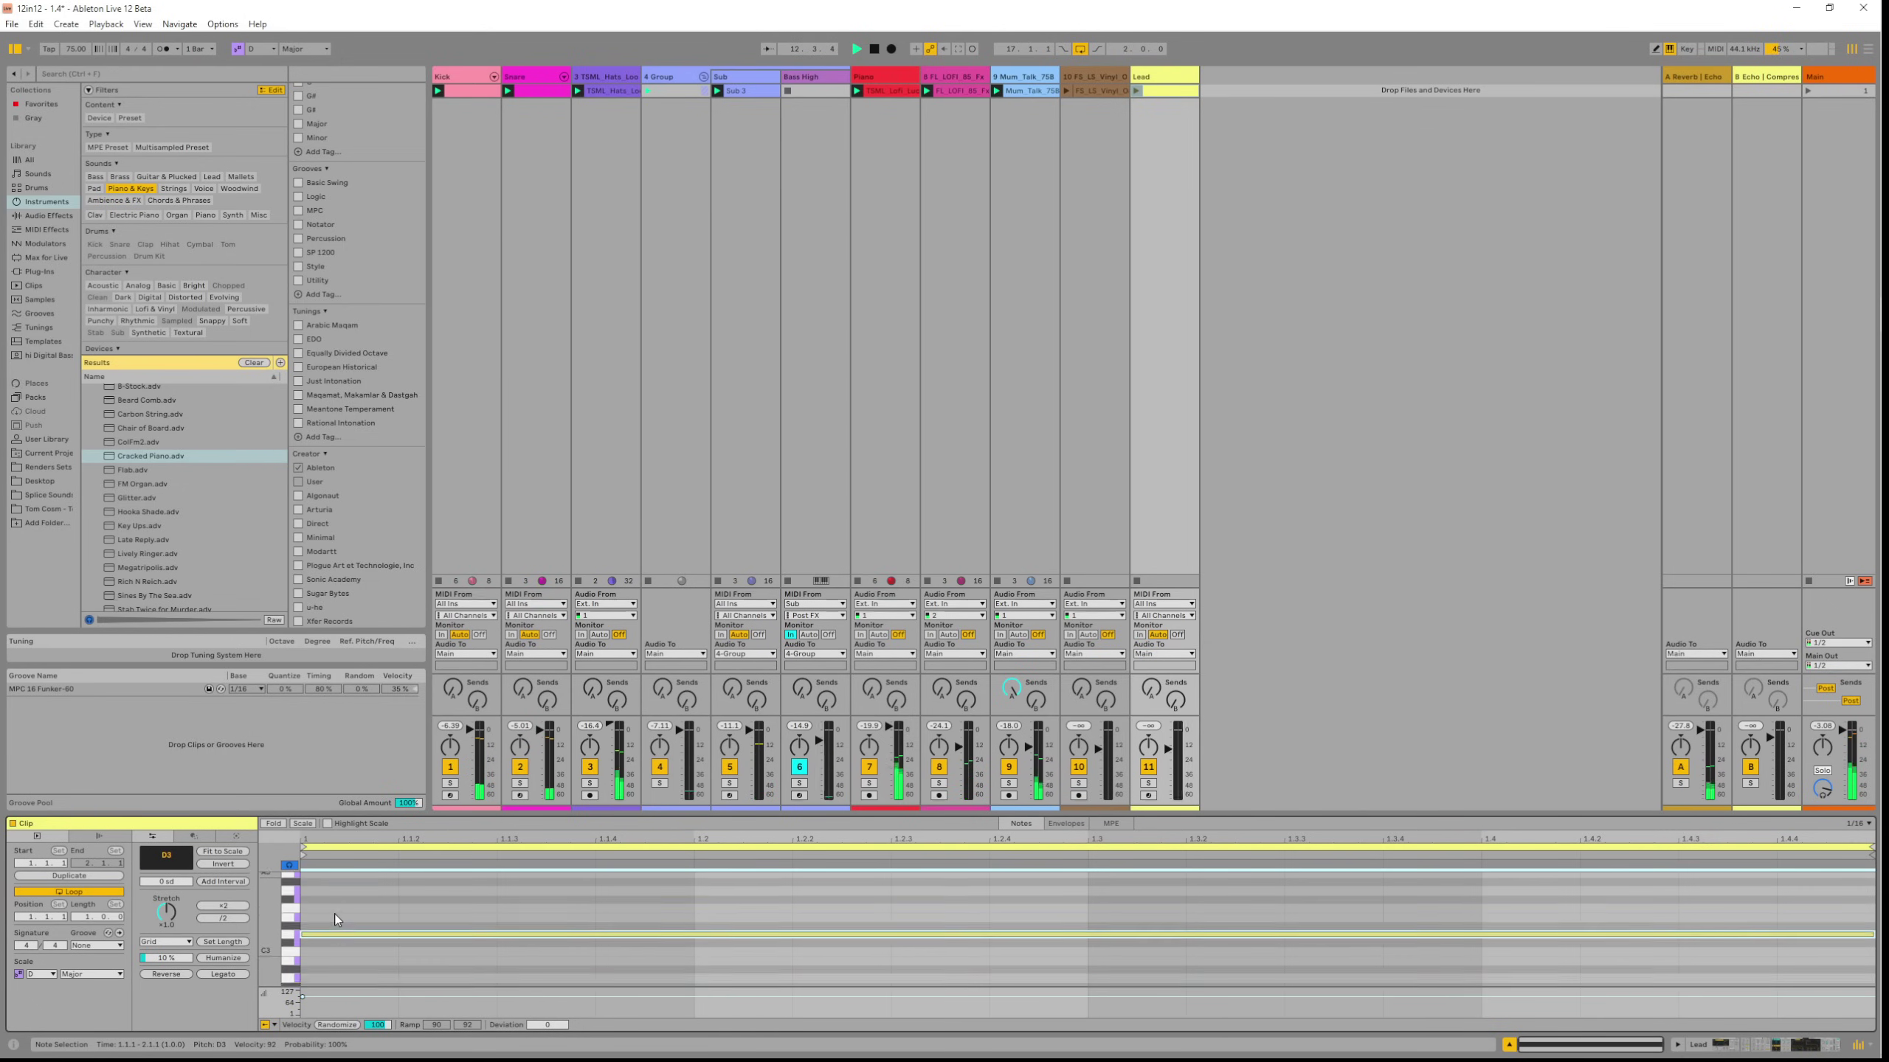
{"action": "scroll", "coordinate": [335, 919], "scroll_direction": "up", "scroll_amount": 3}
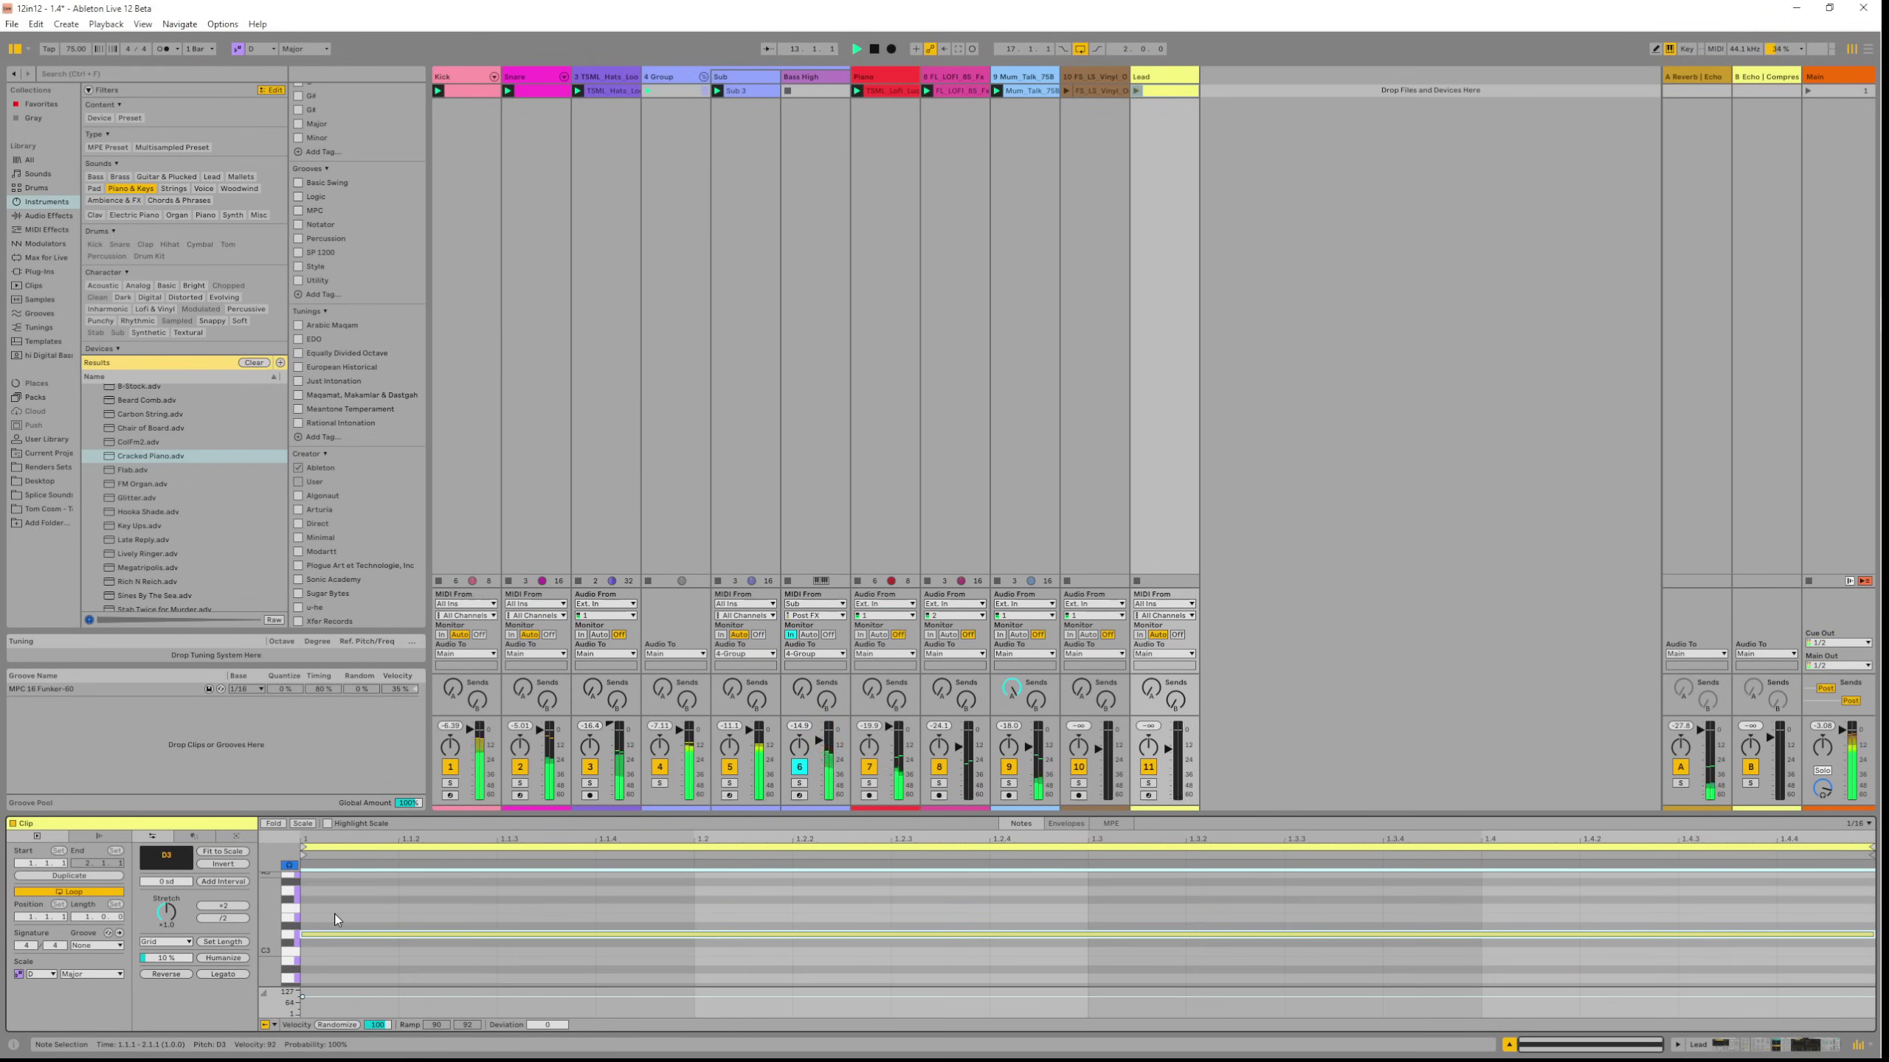
Limit the note editor to the scale's notes and stack copies of the D3 note on F#3 and A3.
{"action": "left_click", "coordinate": [303, 824]}
{"action": "left_click", "coordinate": [325, 966]}
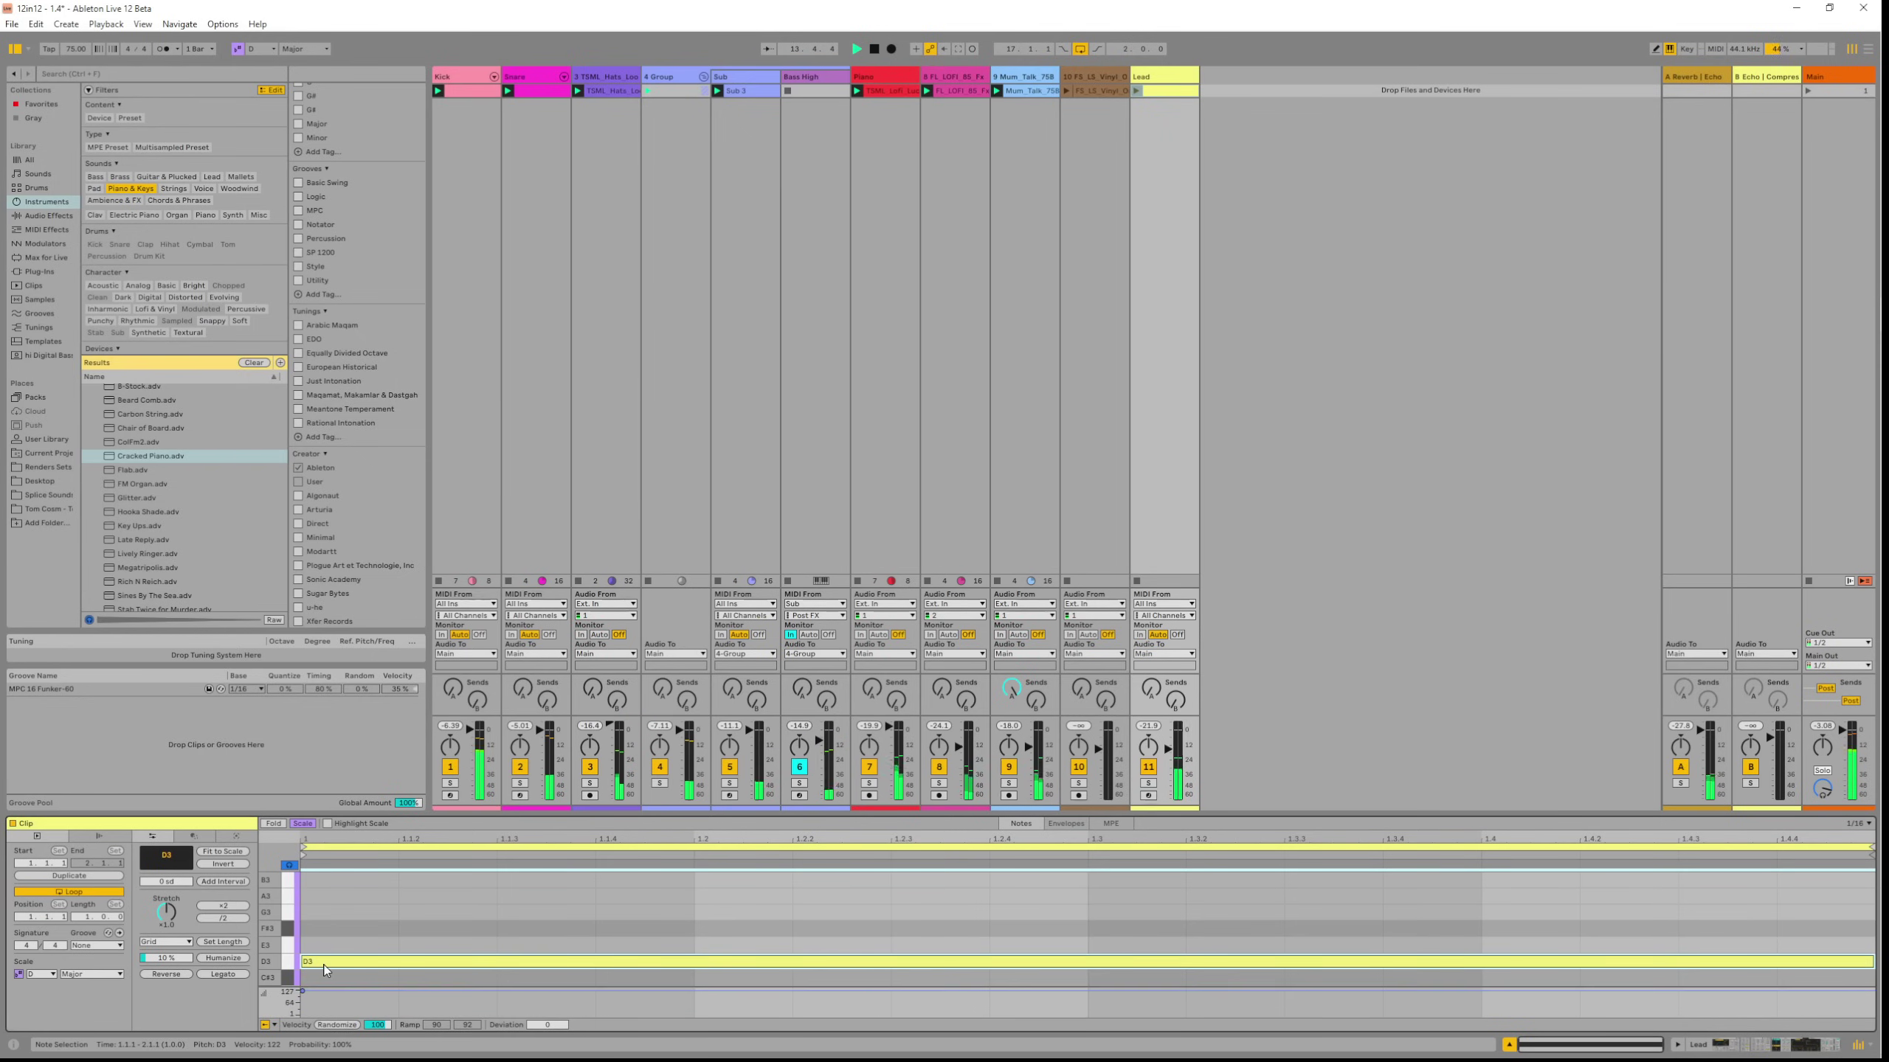
{"action": "left_click_drag", "start_coordinate": [324, 965], "coordinate": [327, 895], "text": "ctrl"}
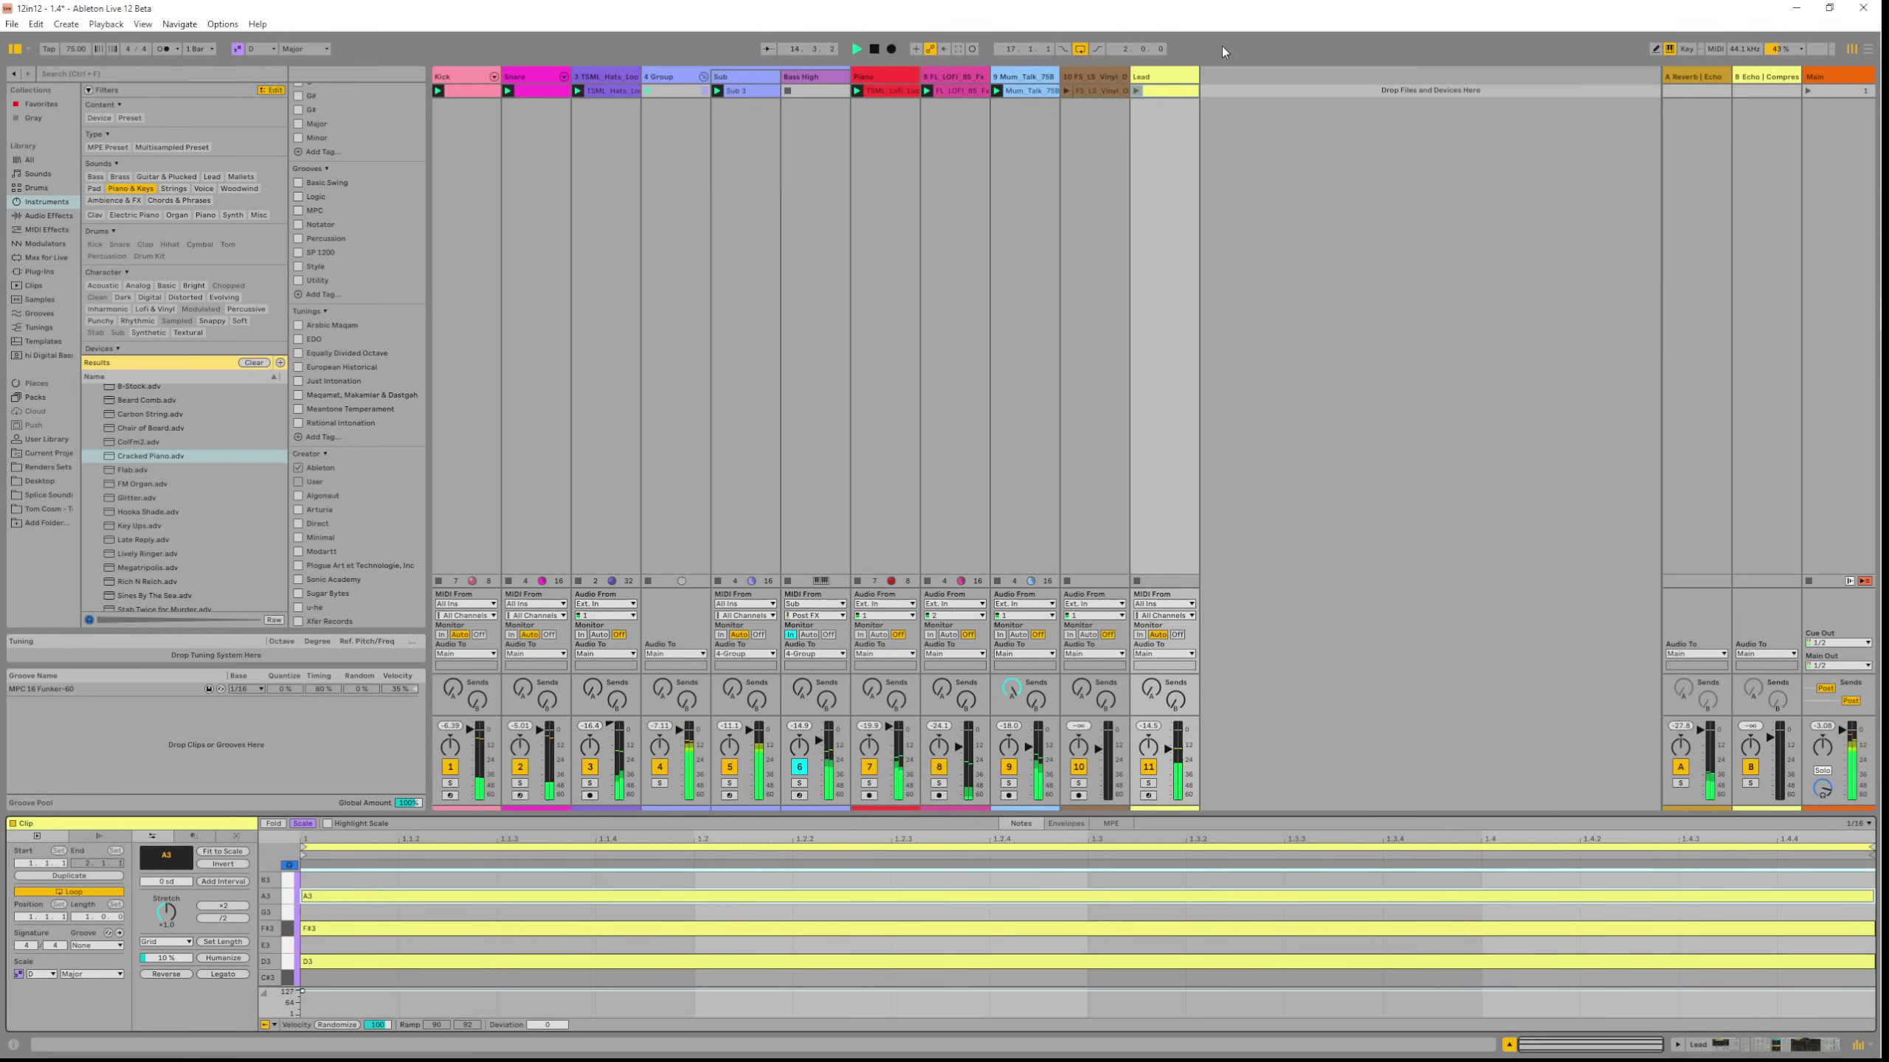
Launch the Lead clip and make the track's Arpeggiator follow the current scale.
{"action": "left_click", "coordinate": [1139, 91]}
{"action": "key", "text": "shift+Tab"}
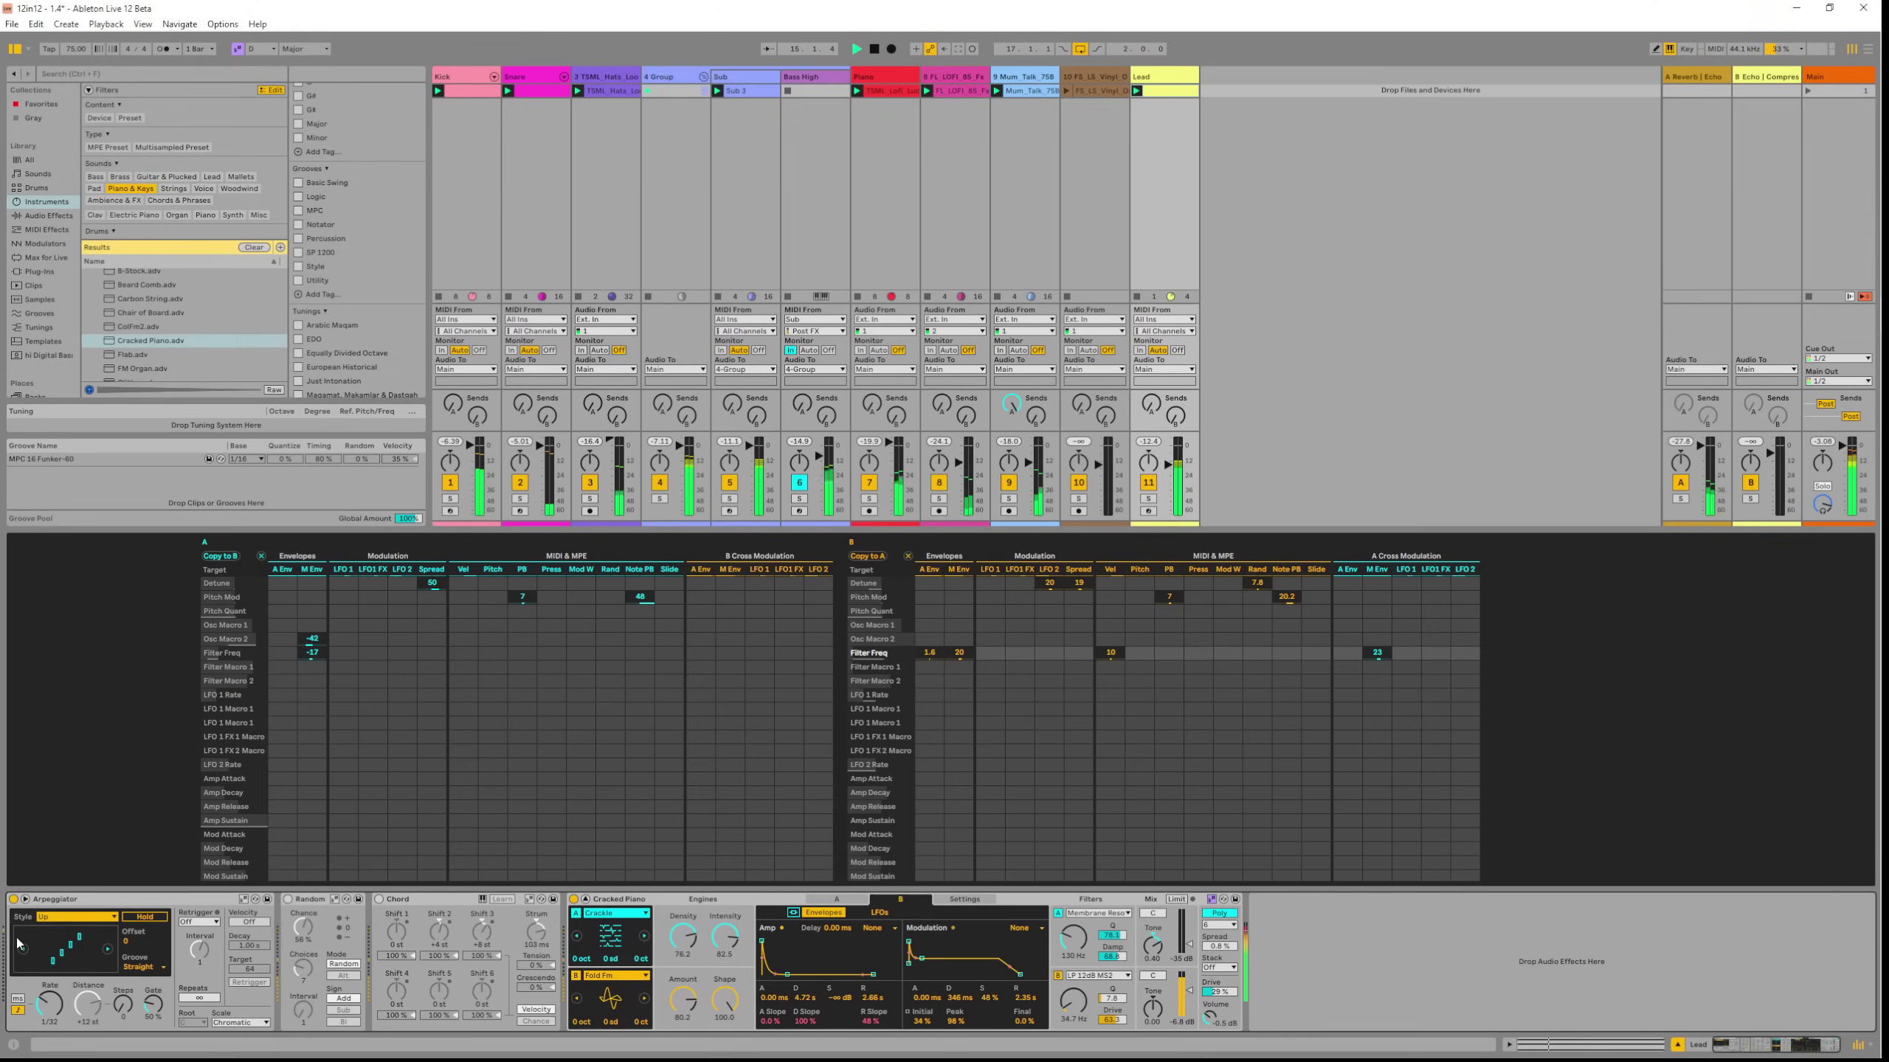
{"action": "left_click", "coordinate": [243, 899]}
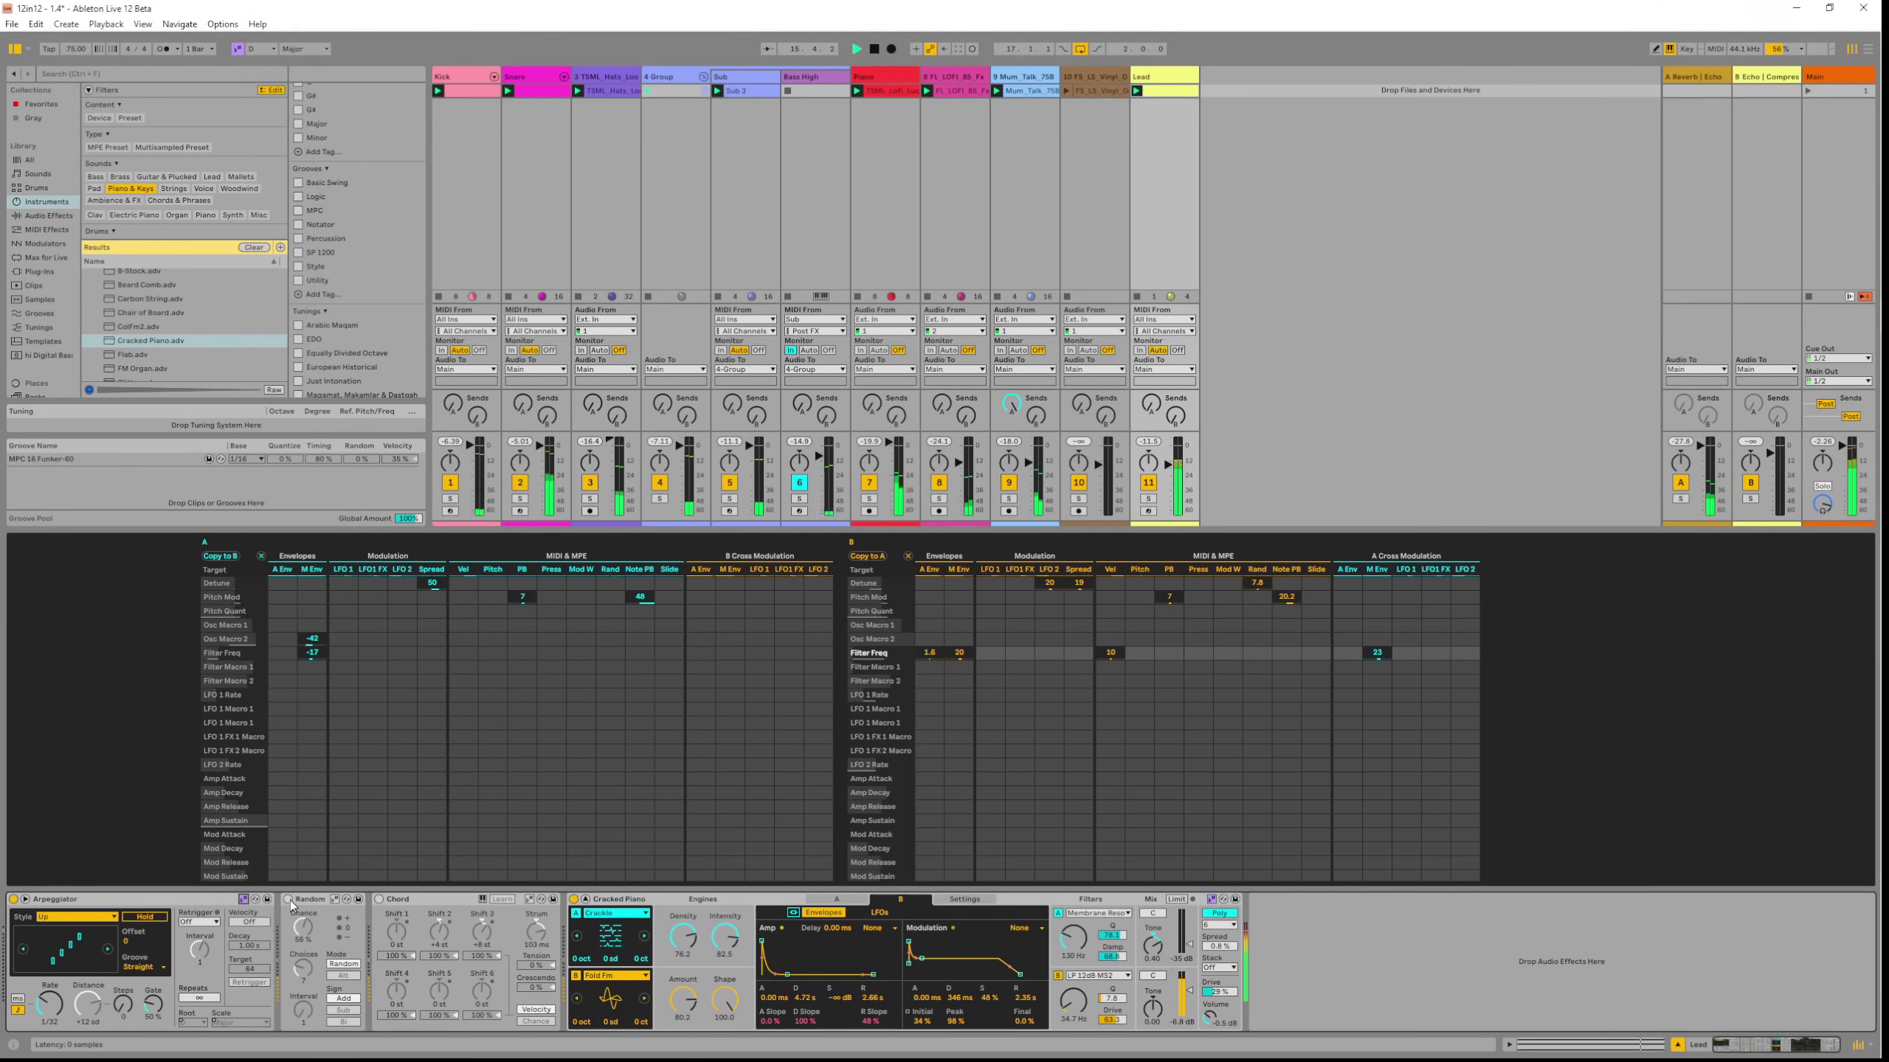
Turn on the Lead track's Random and Chord devices, make Chord follow the current scale, and raise its Shift 3 interval.
{"action": "left_click", "coordinate": [289, 899]}
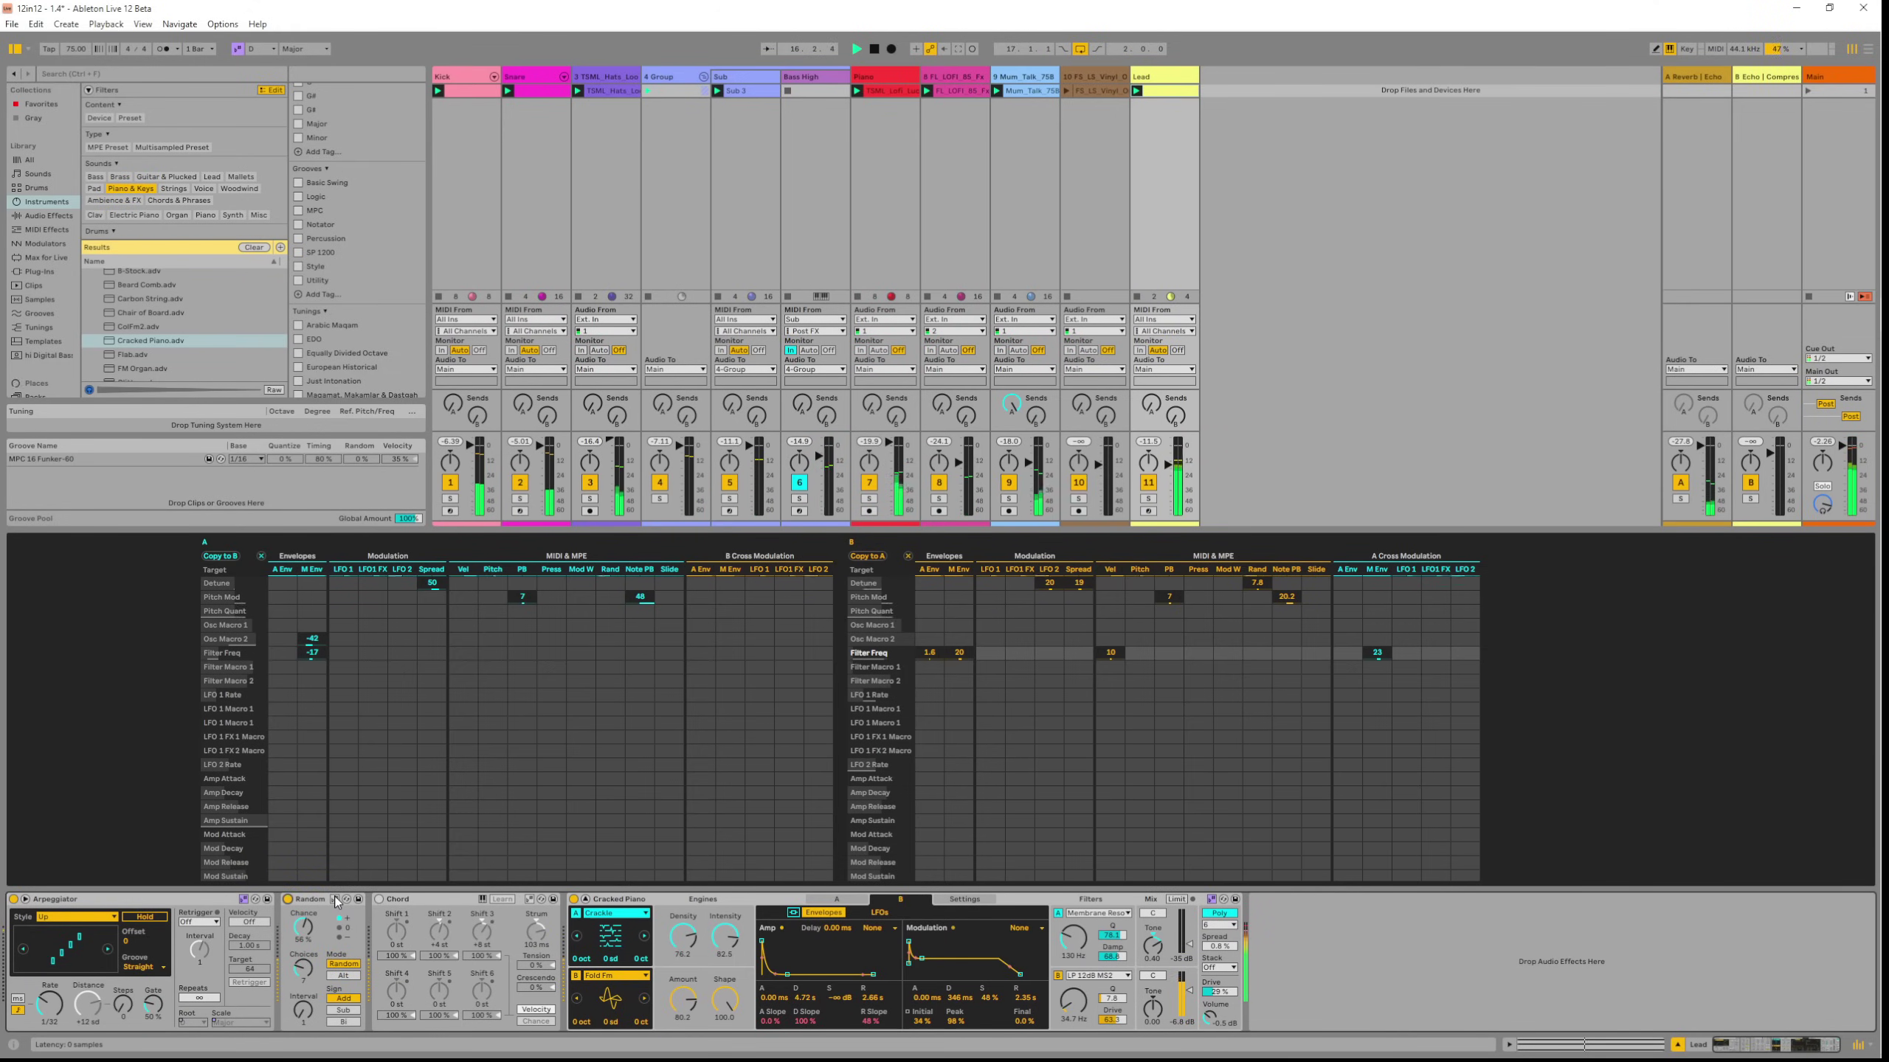
{"action": "left_click", "coordinate": [379, 898]}
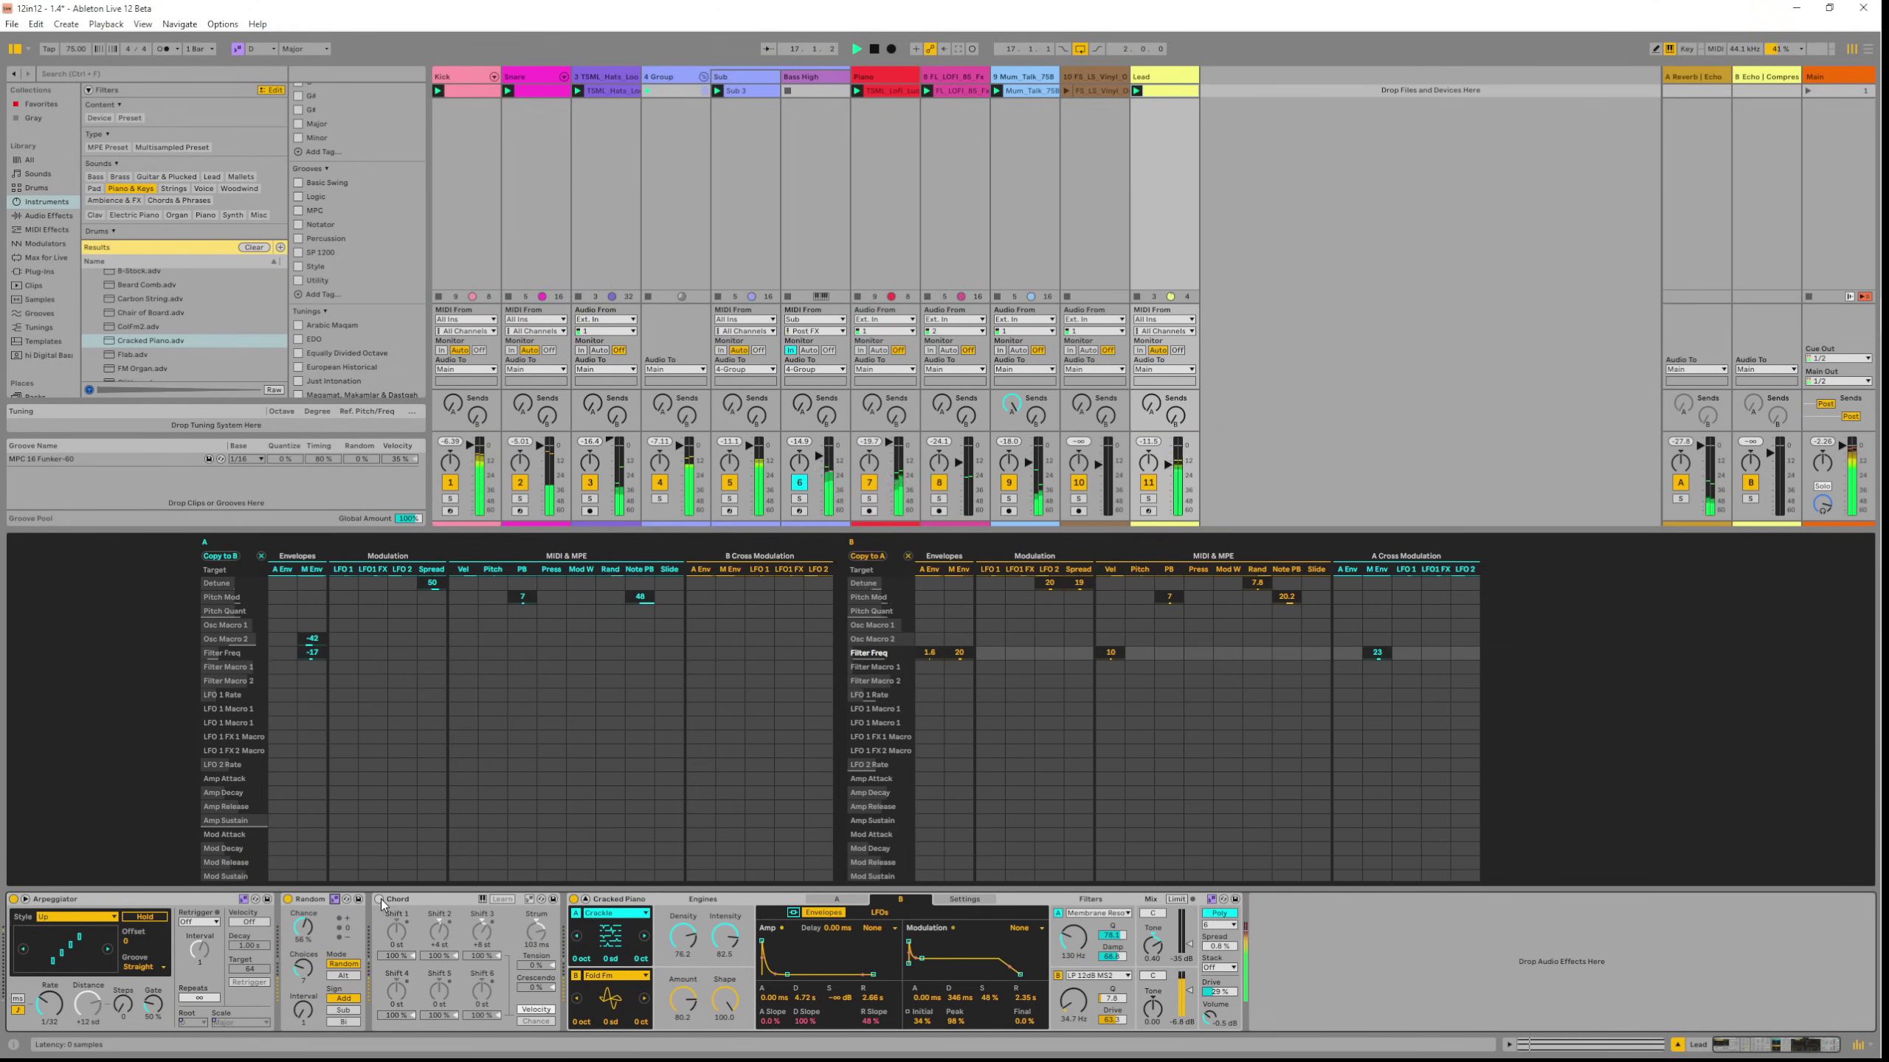
{"action": "left_click", "coordinate": [530, 899]}
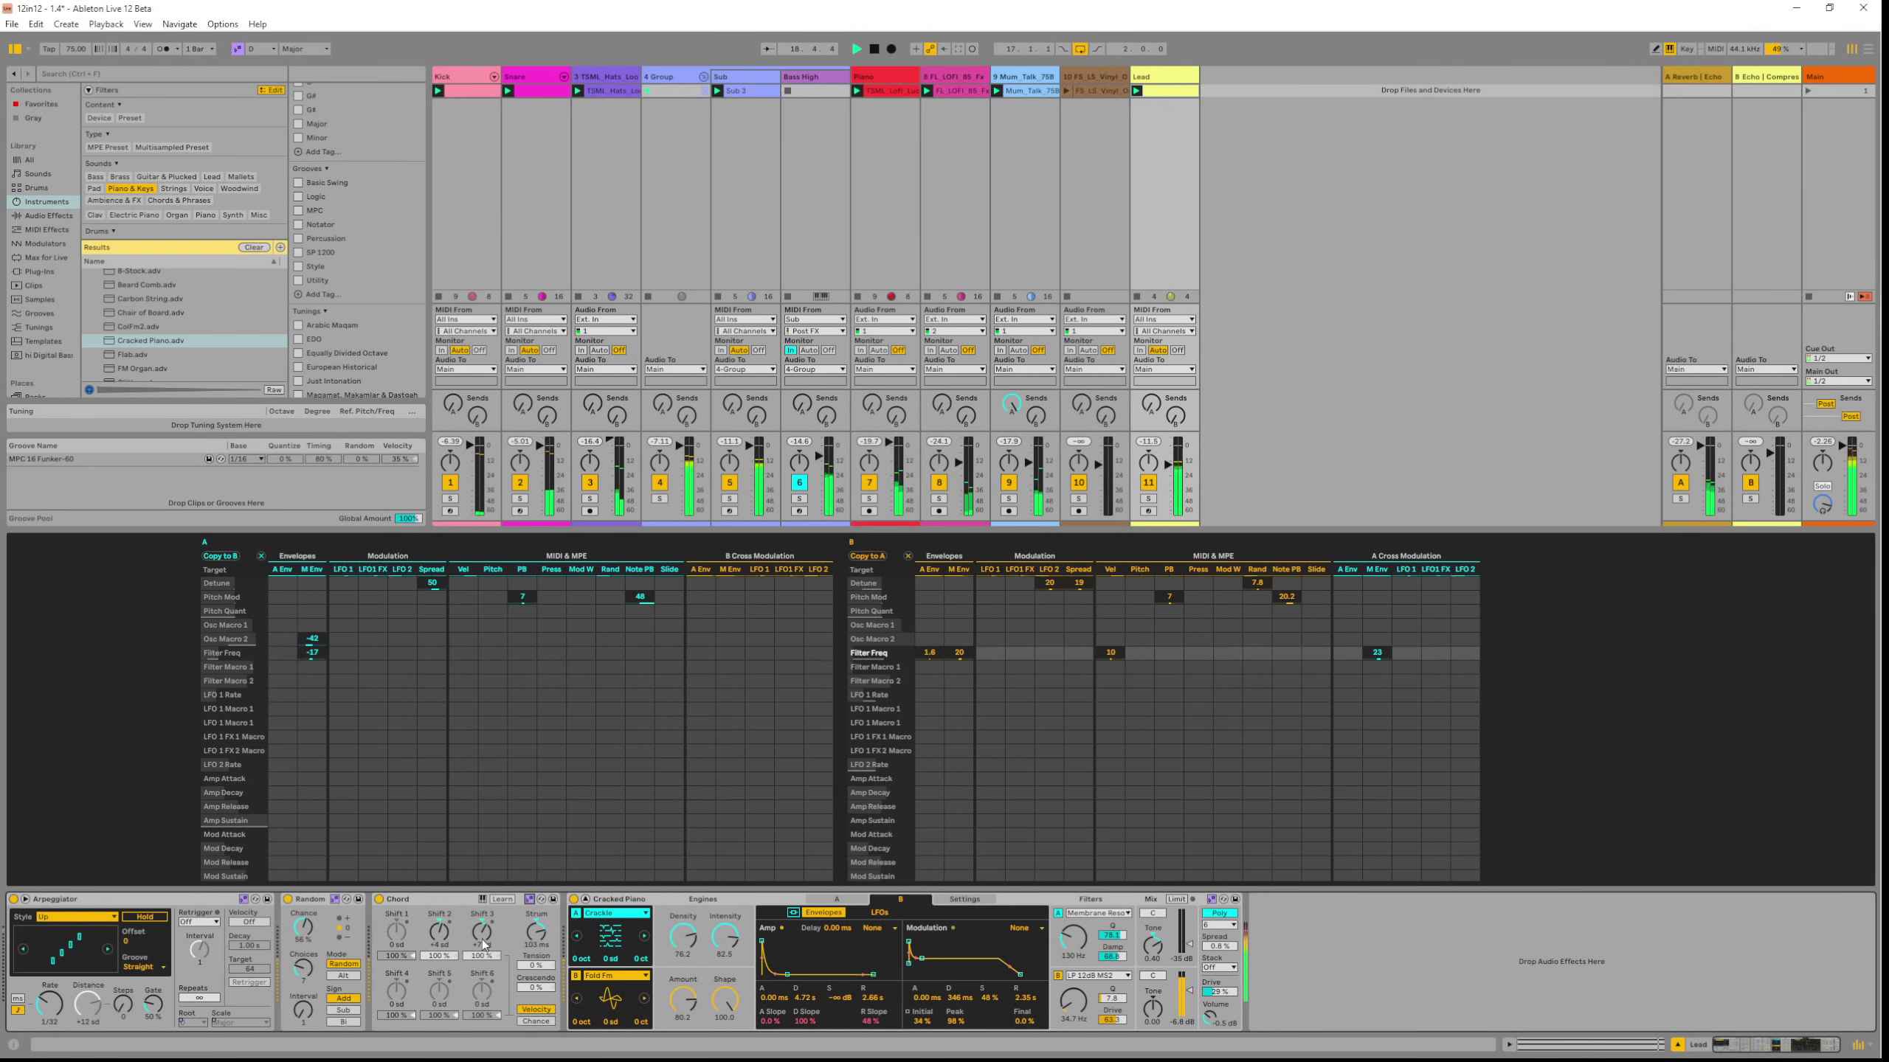
{"action": "left_click_drag", "start_coordinate": [484, 943], "coordinate": [484, 915]}
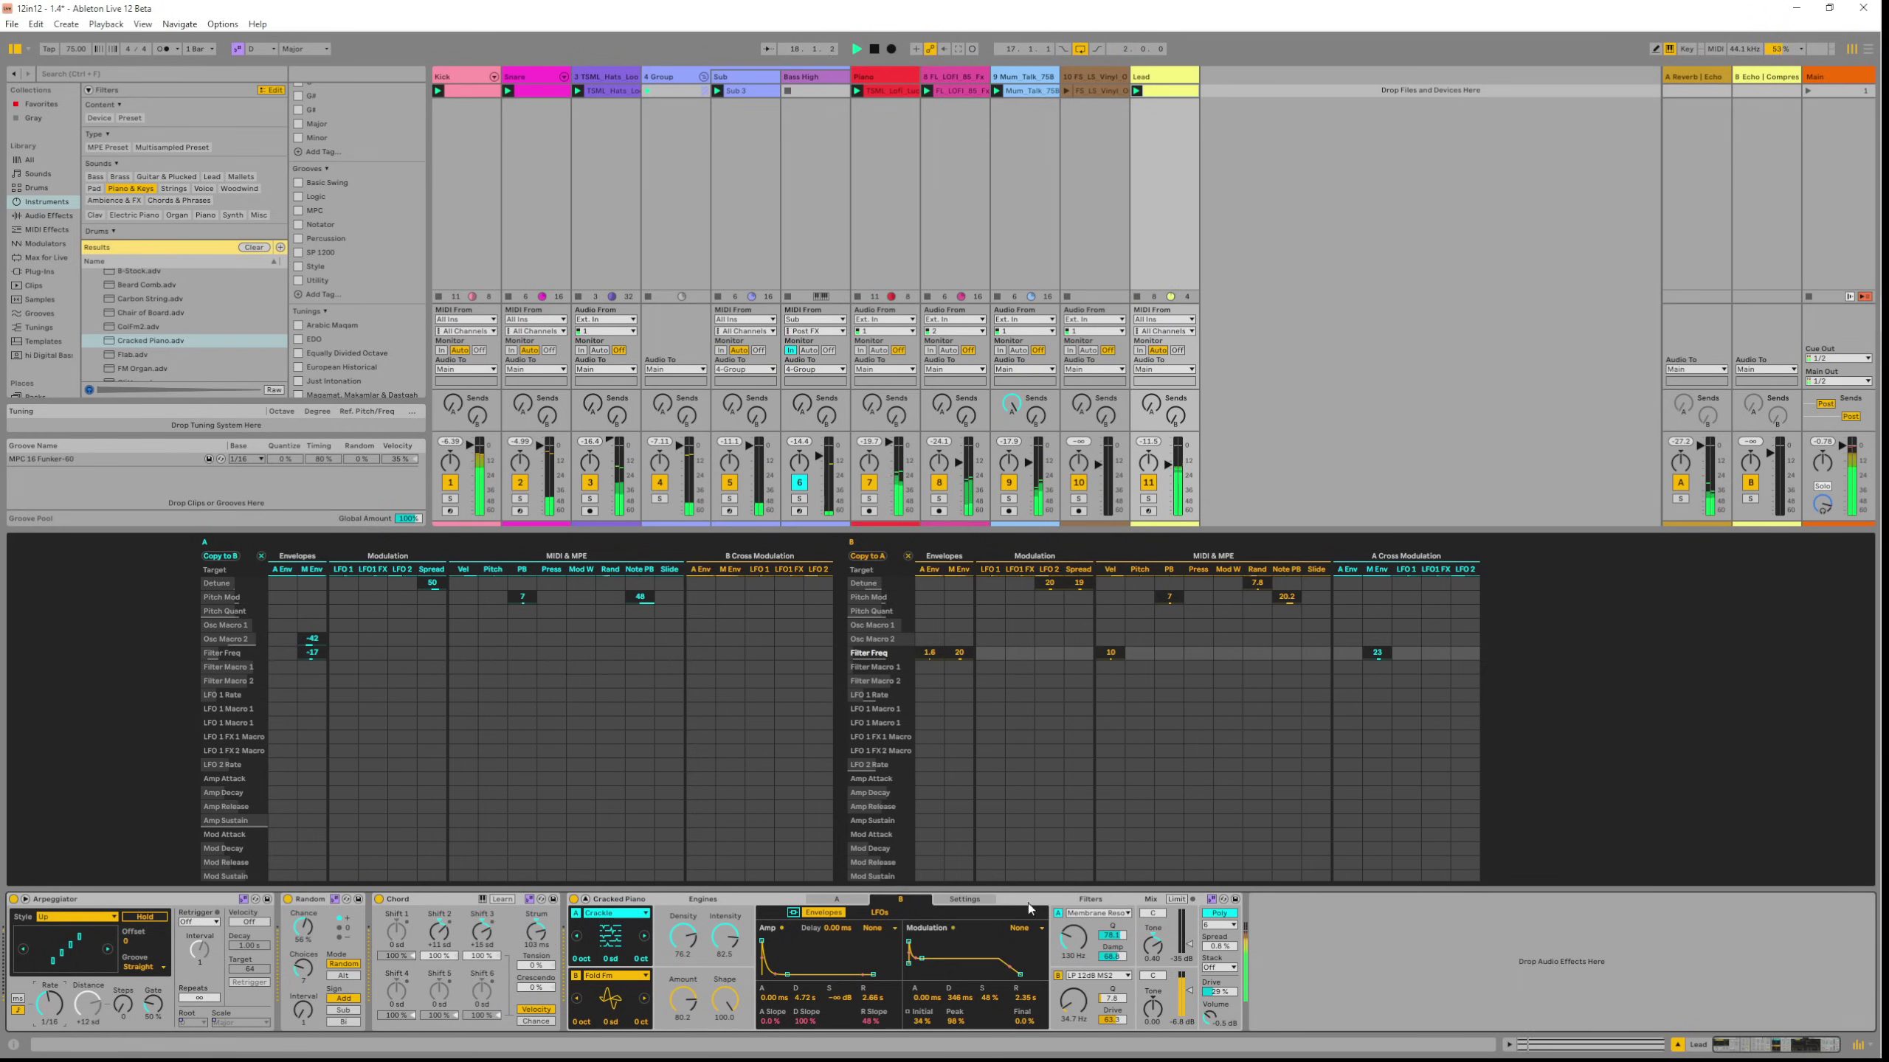
Shorten the amp envelope release of Cracked Piano's engine A, then switch its filter to Plate Resonator and adjust it.
{"action": "left_click", "coordinate": [837, 901]}
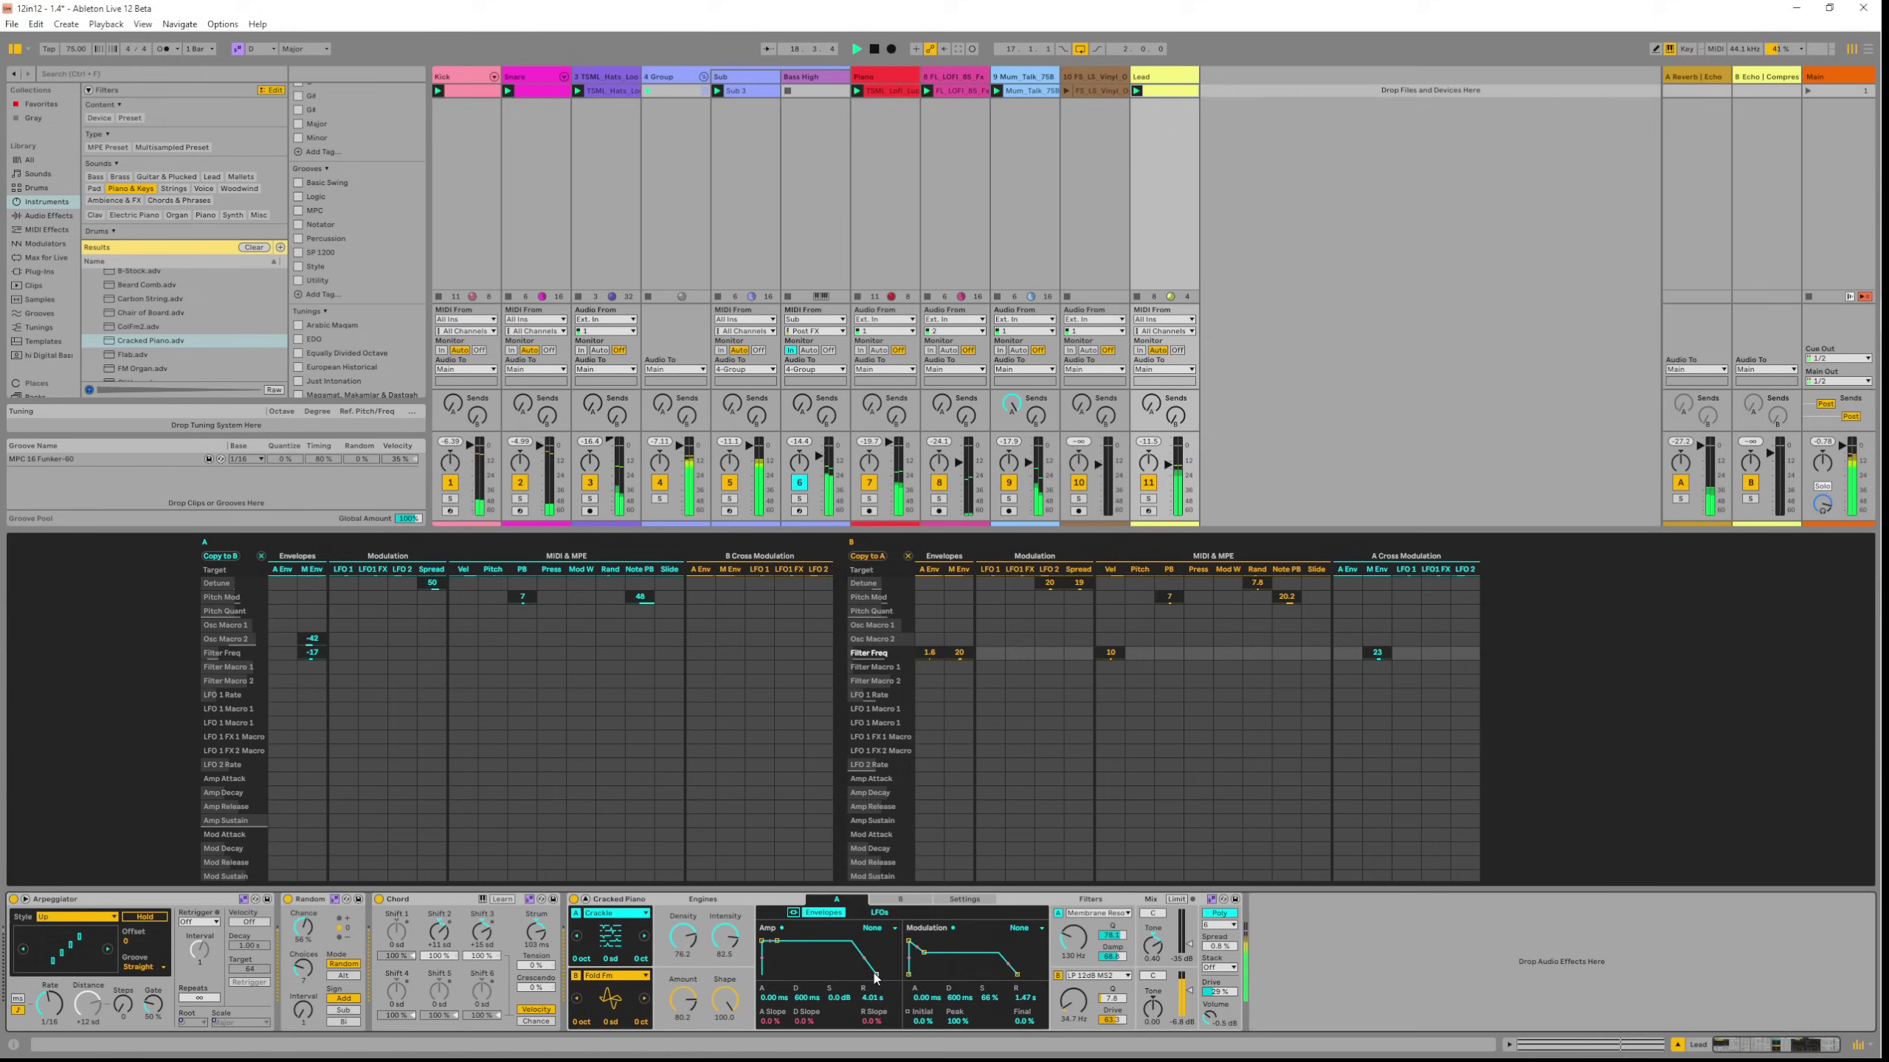
{"action": "left_click_drag", "start_coordinate": [875, 974], "coordinate": [860, 976]}
{"action": "left_click", "coordinate": [1096, 913]}
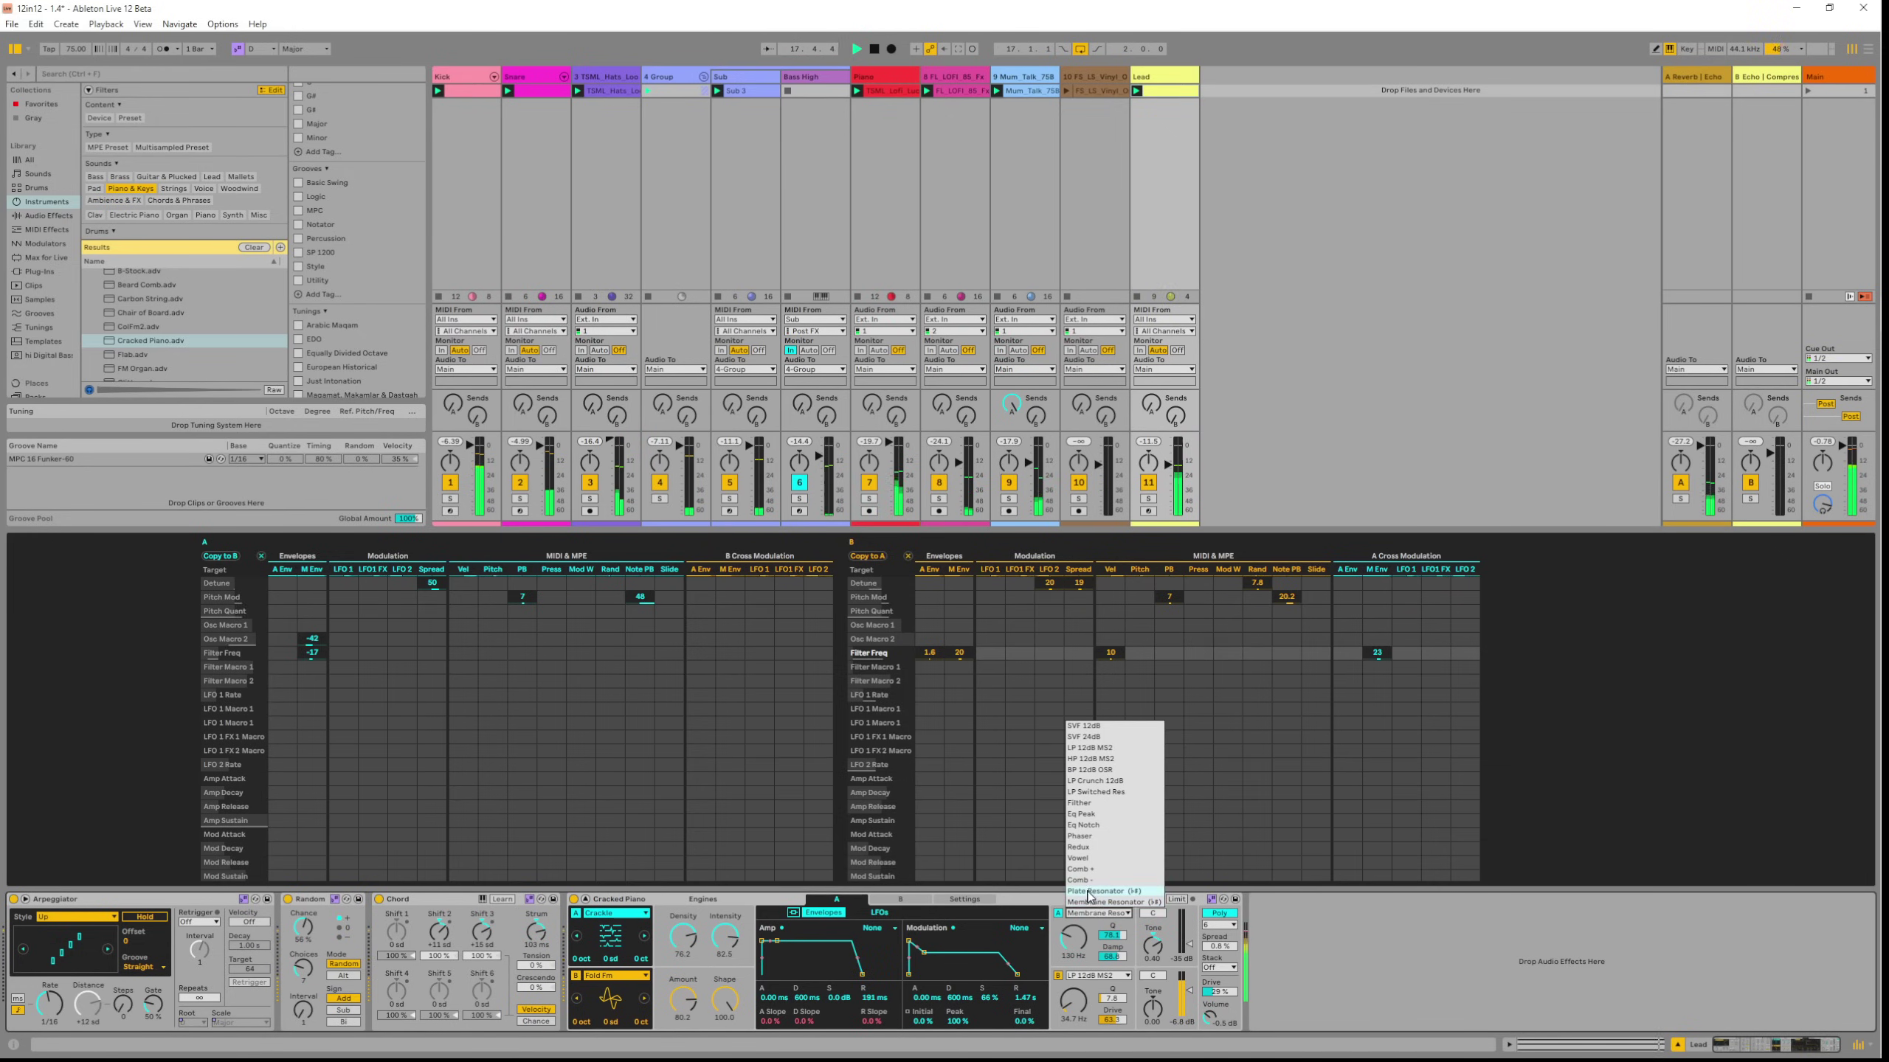
{"action": "left_click", "coordinate": [1100, 891]}
{"action": "left_click_drag", "start_coordinate": [1082, 949], "coordinate": [1112, 934]}
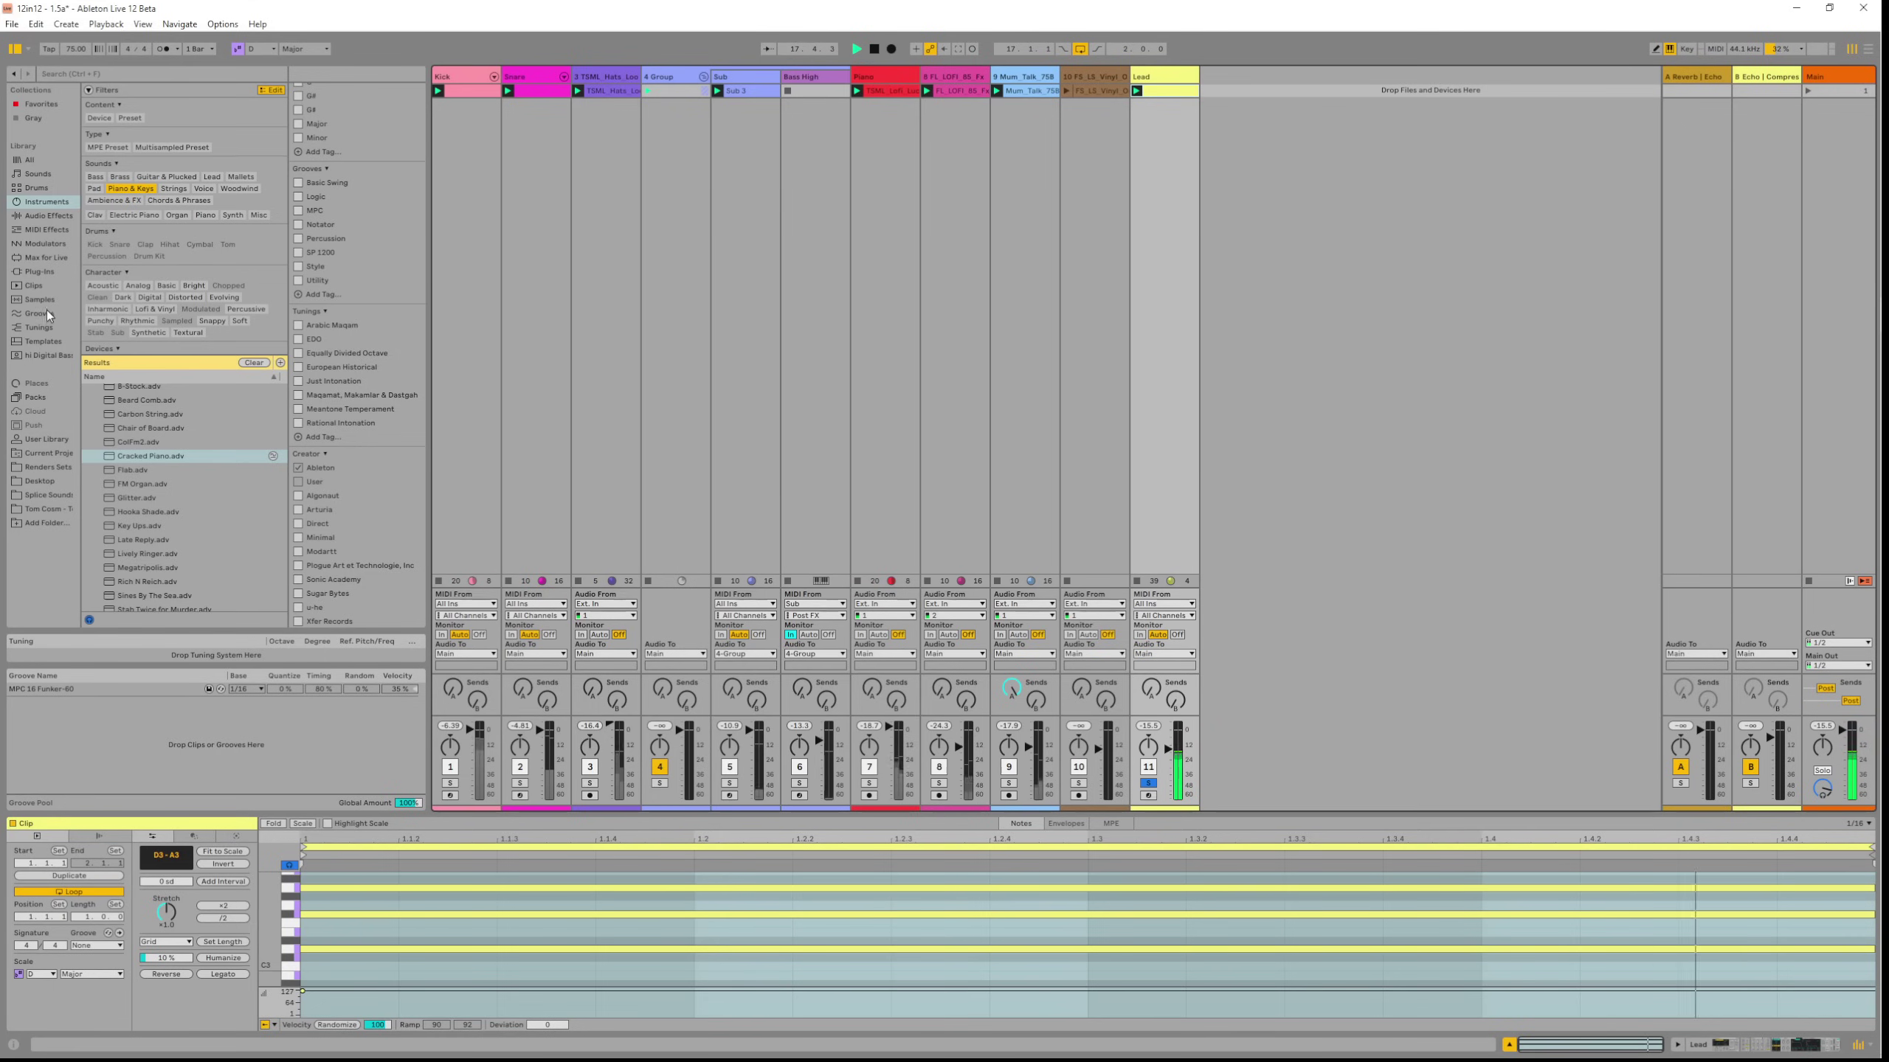
Load a series of tuning systems into the set, trying 12-Henricus_Grammateus, the Johnston tuning, 19-EDO and 24-EDO.
{"action": "left_click", "coordinate": [45, 331]}
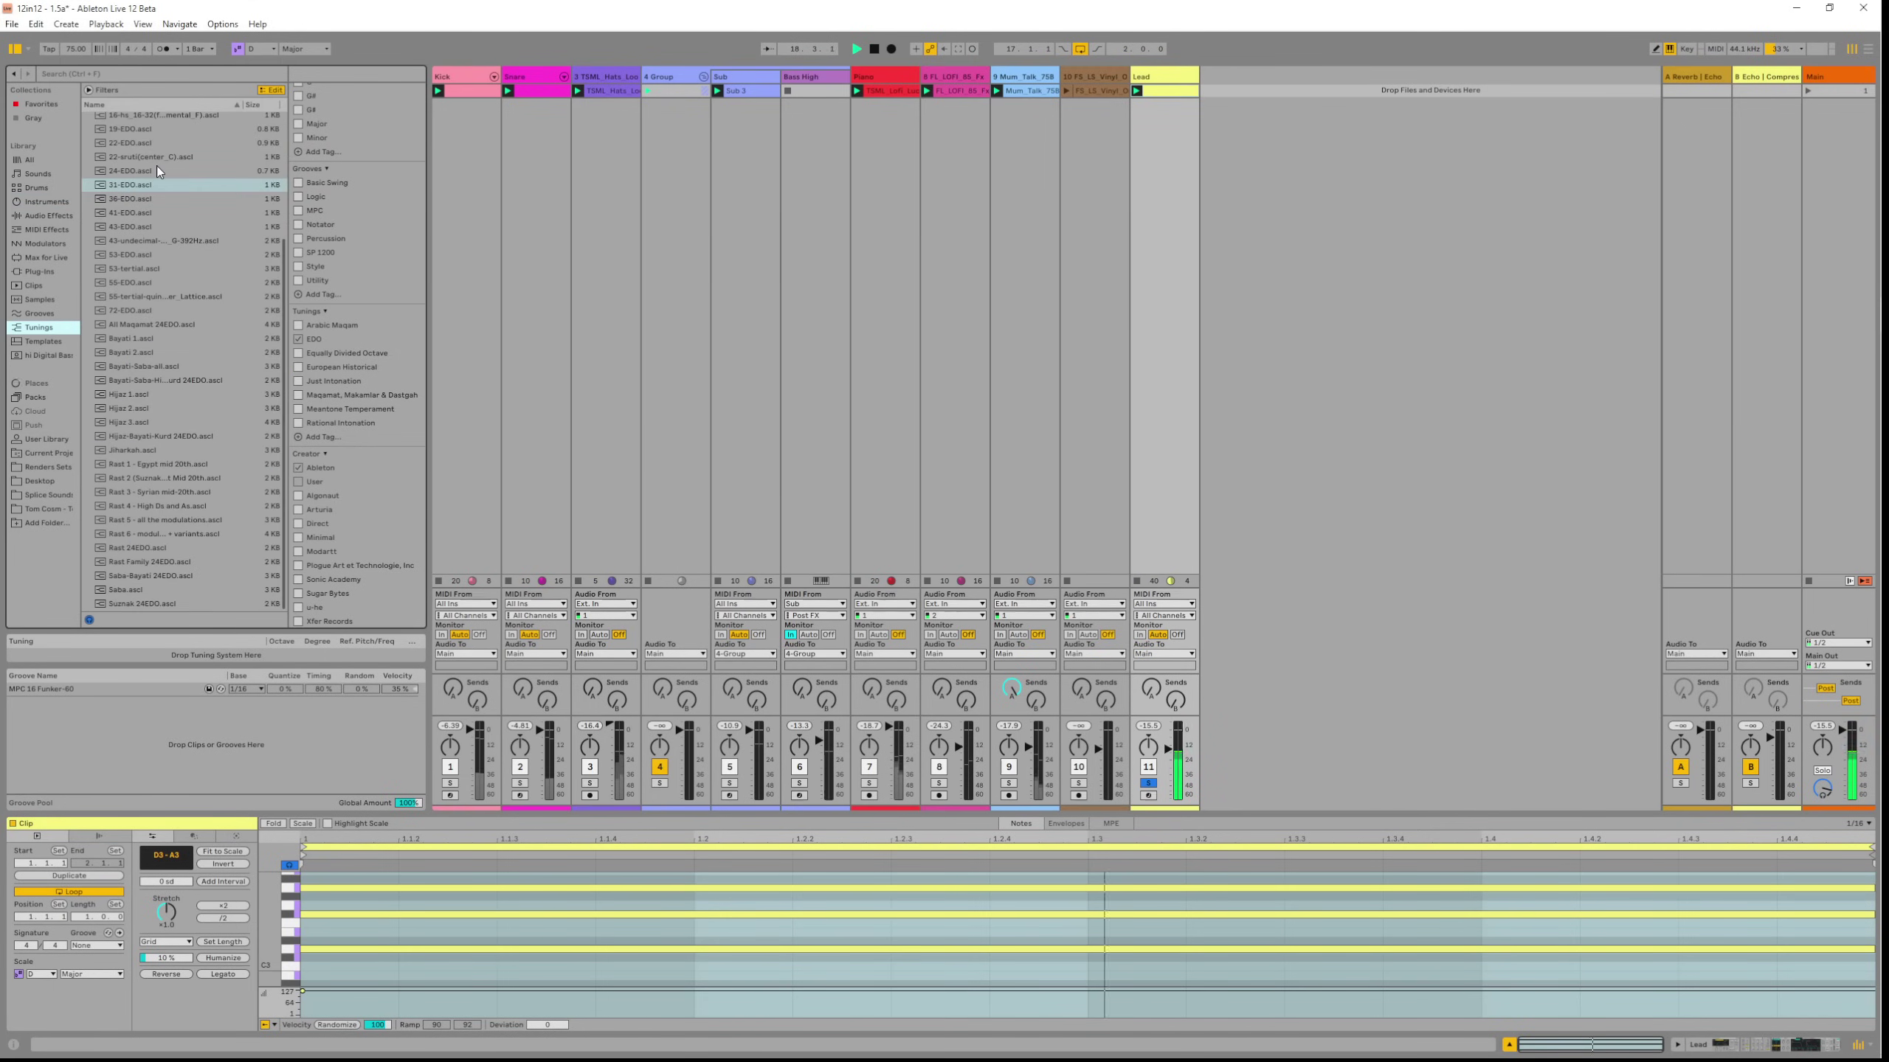
{"action": "scroll", "coordinate": [158, 171], "scroll_direction": "up", "scroll_amount": 4}
{"action": "left_click_drag", "start_coordinate": [130, 121], "coordinate": [106, 644]}
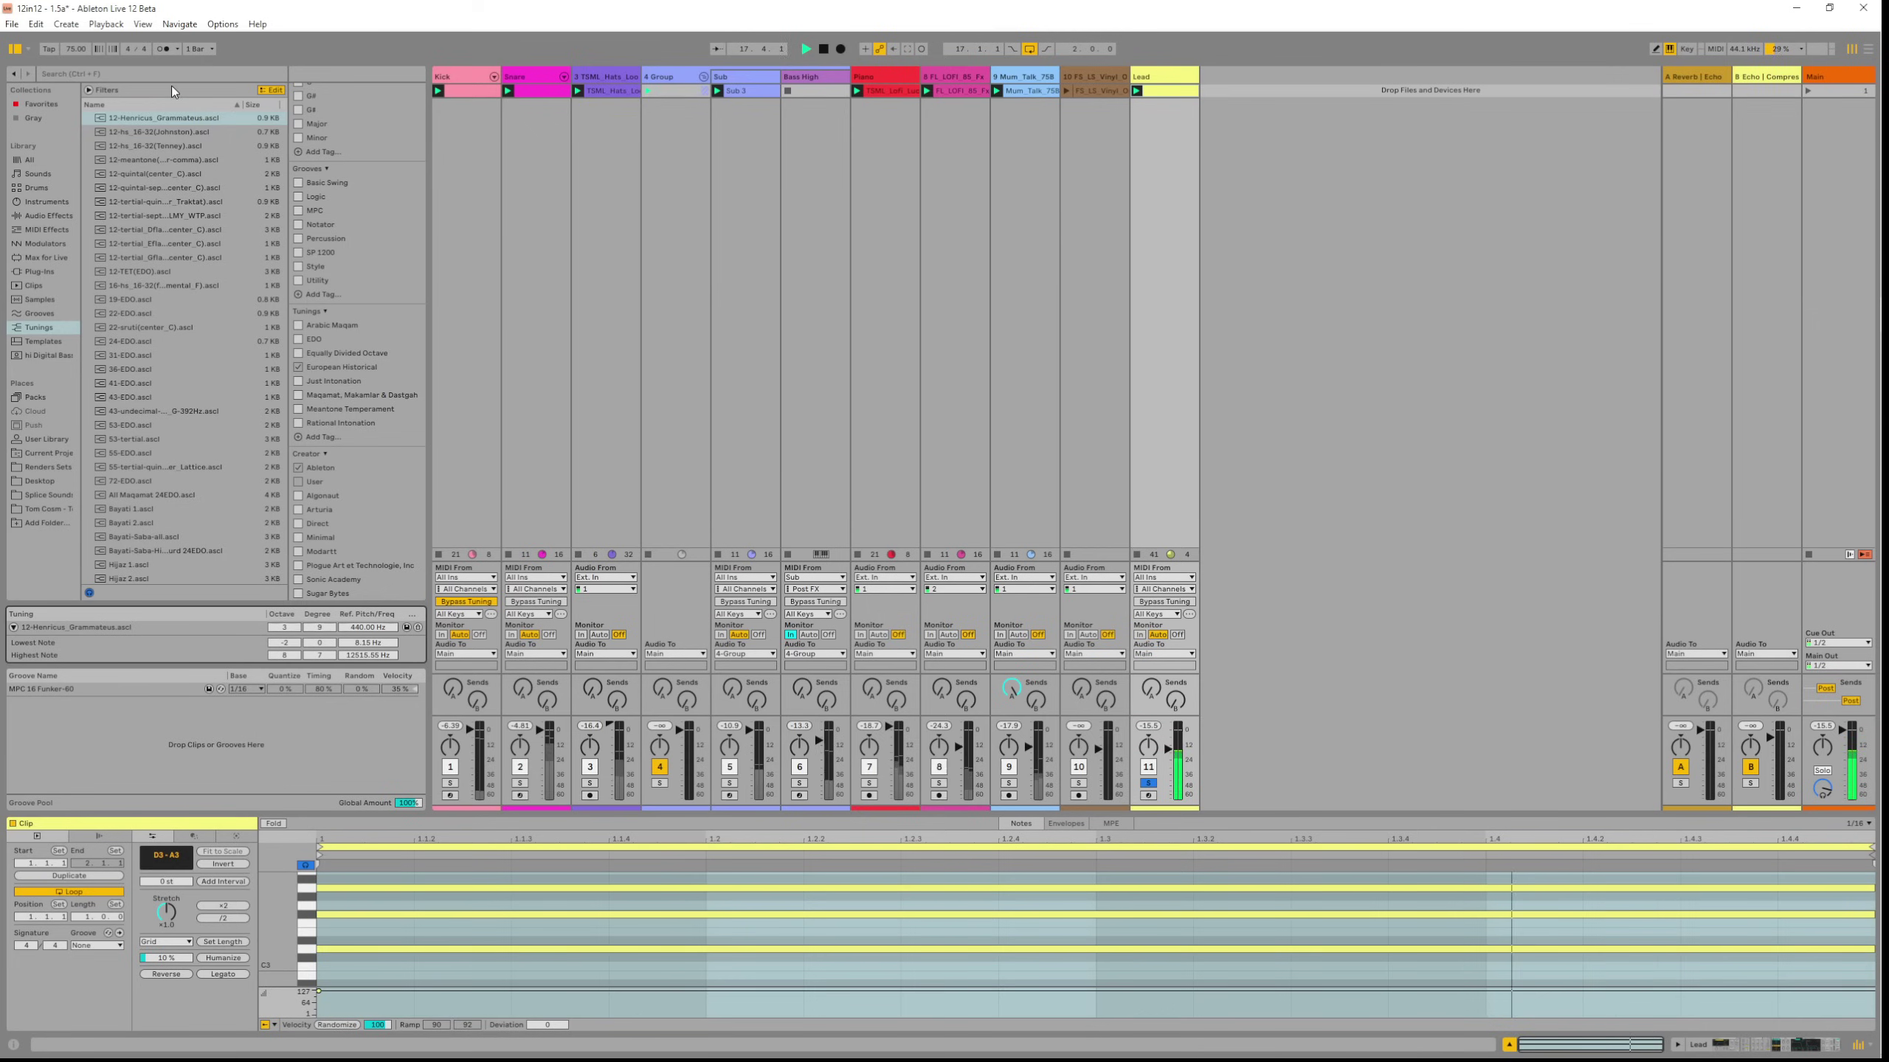
{"action": "left_click_drag", "start_coordinate": [132, 131], "coordinate": [82, 623]}
{"action": "left_click_drag", "start_coordinate": [136, 299], "coordinate": [77, 628]}
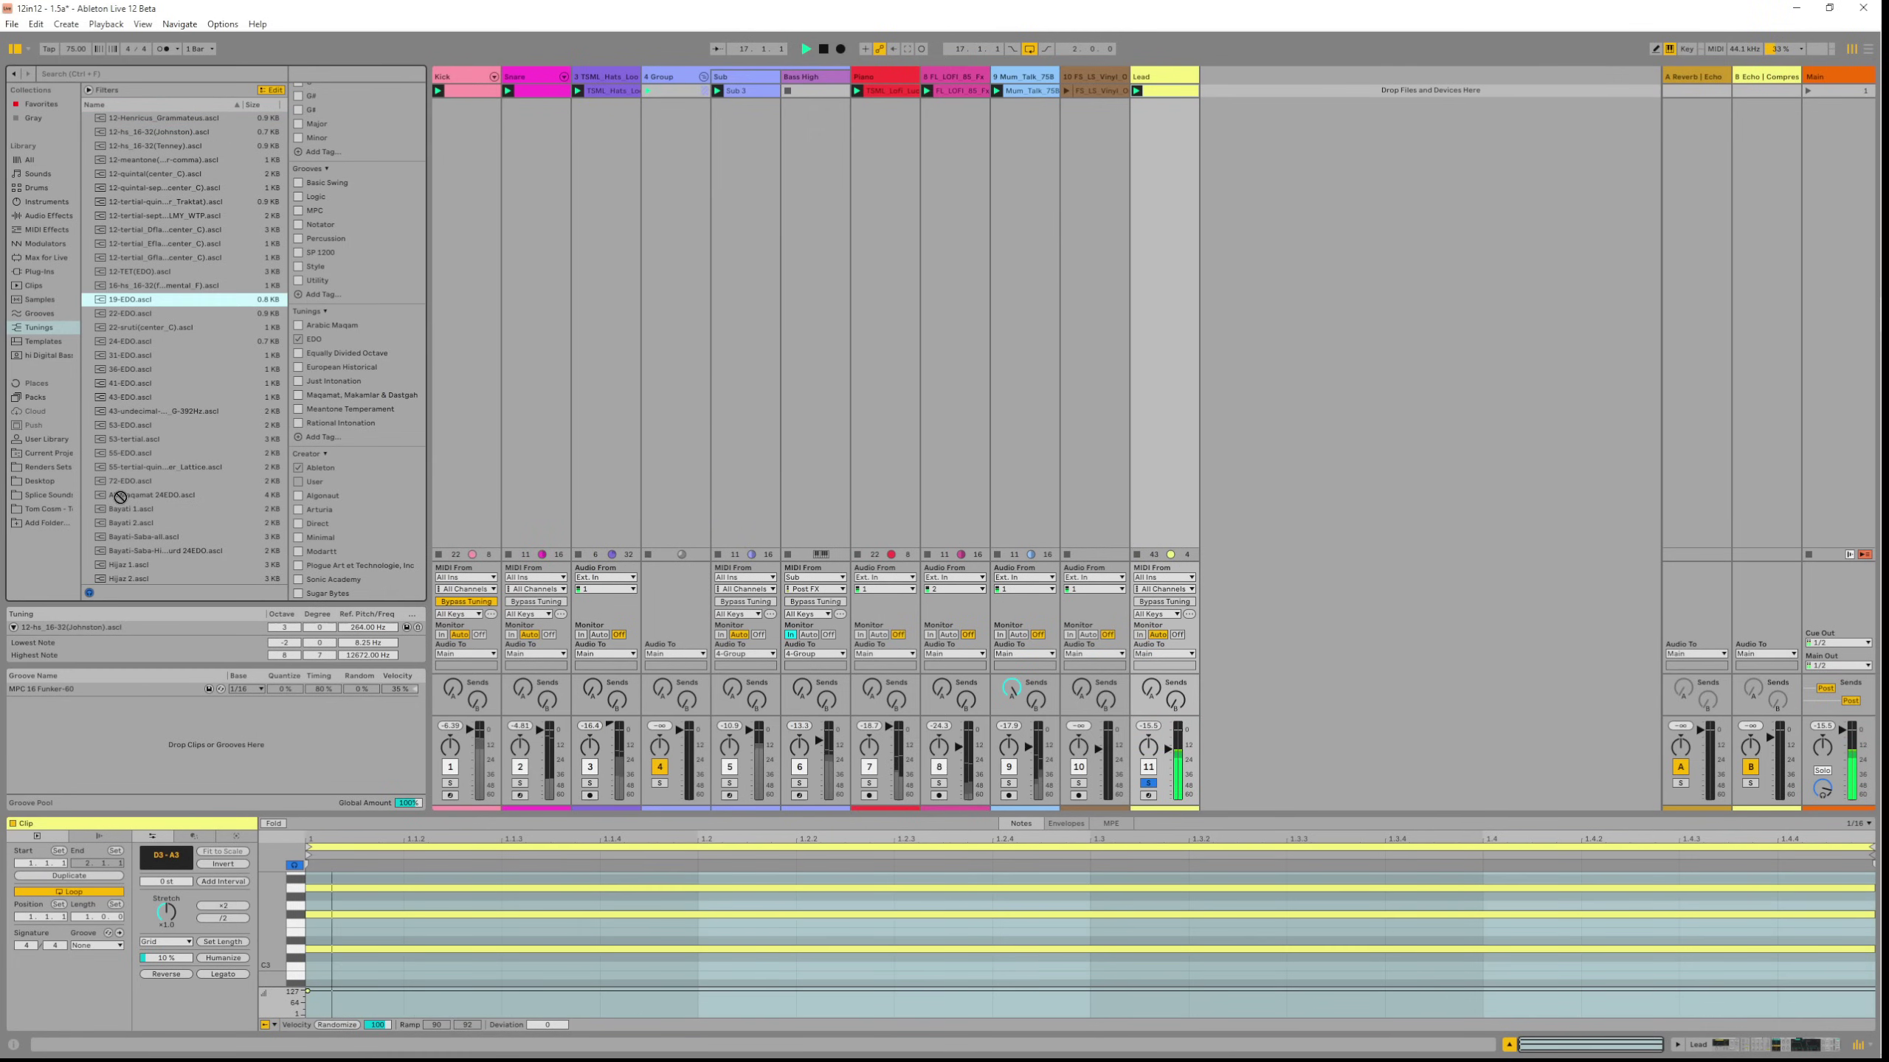
{"action": "scroll", "coordinate": [141, 372], "scroll_direction": "down", "scroll_amount": 1}
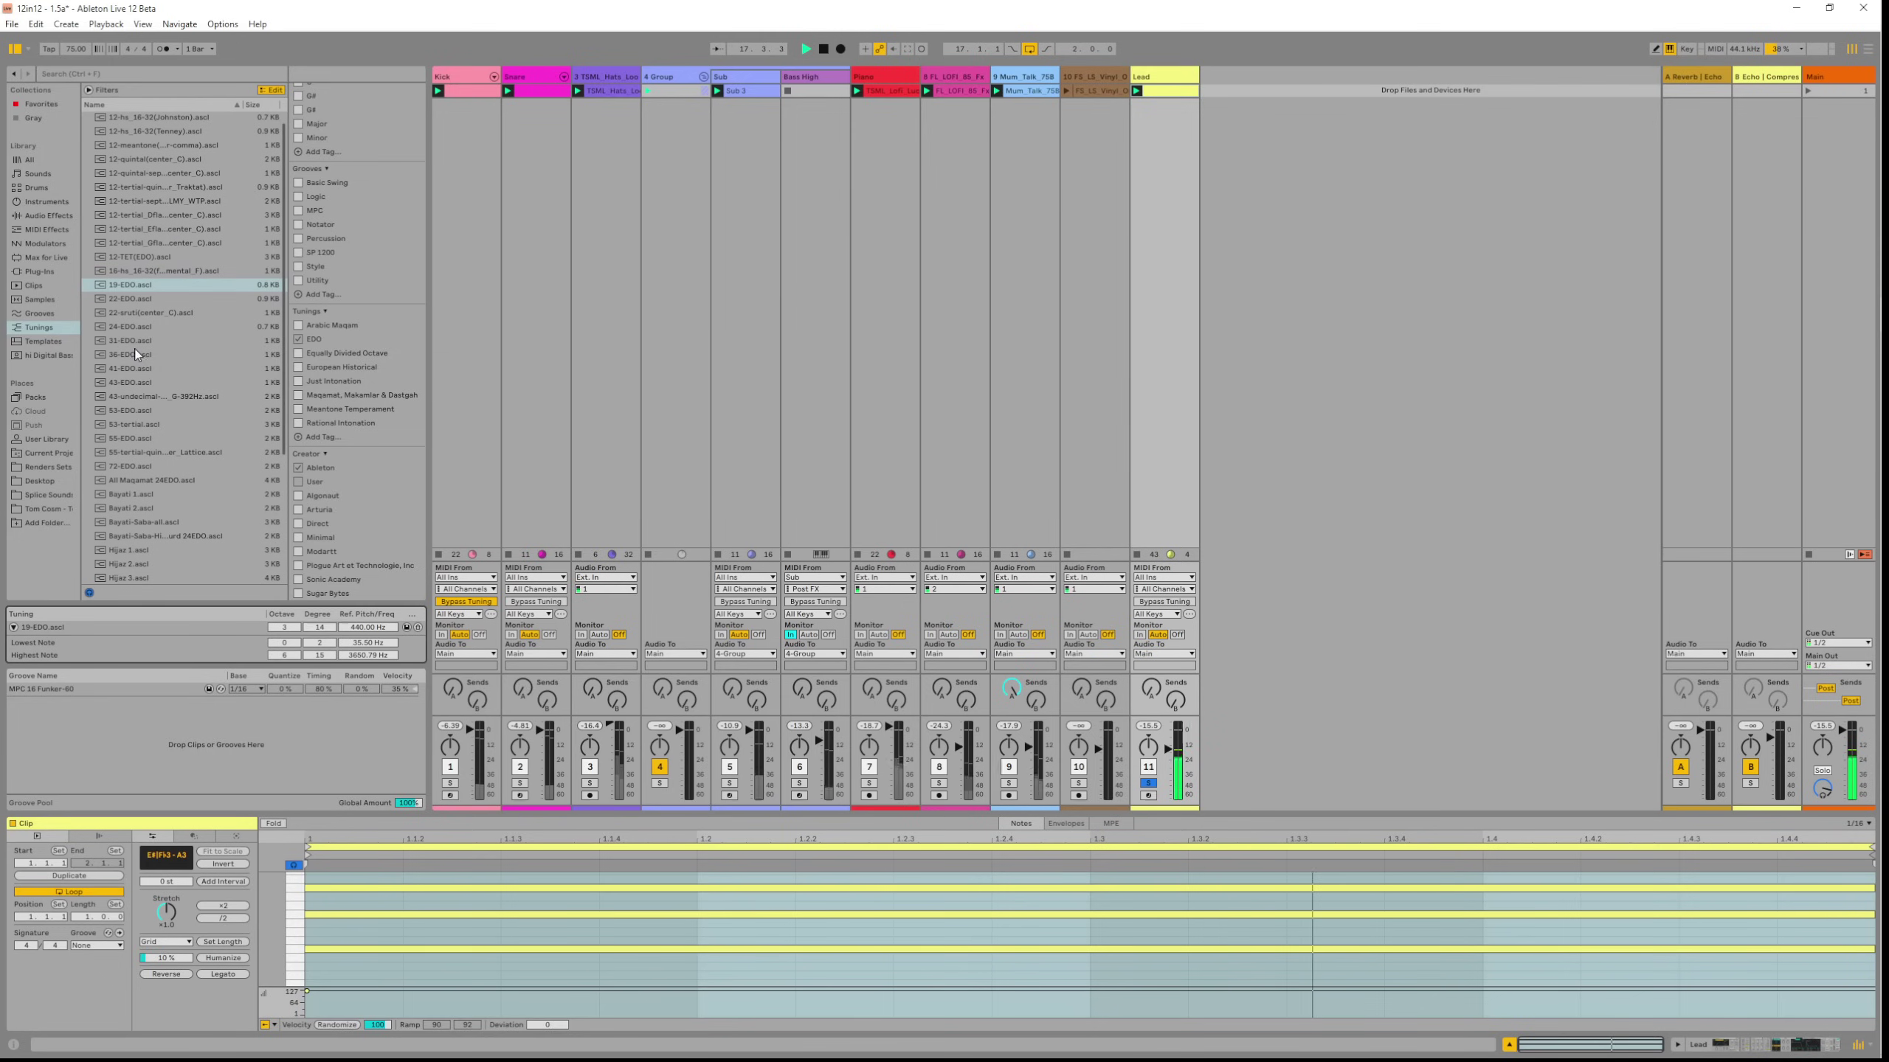
{"action": "left_click_drag", "start_coordinate": [133, 328], "coordinate": [131, 639]}
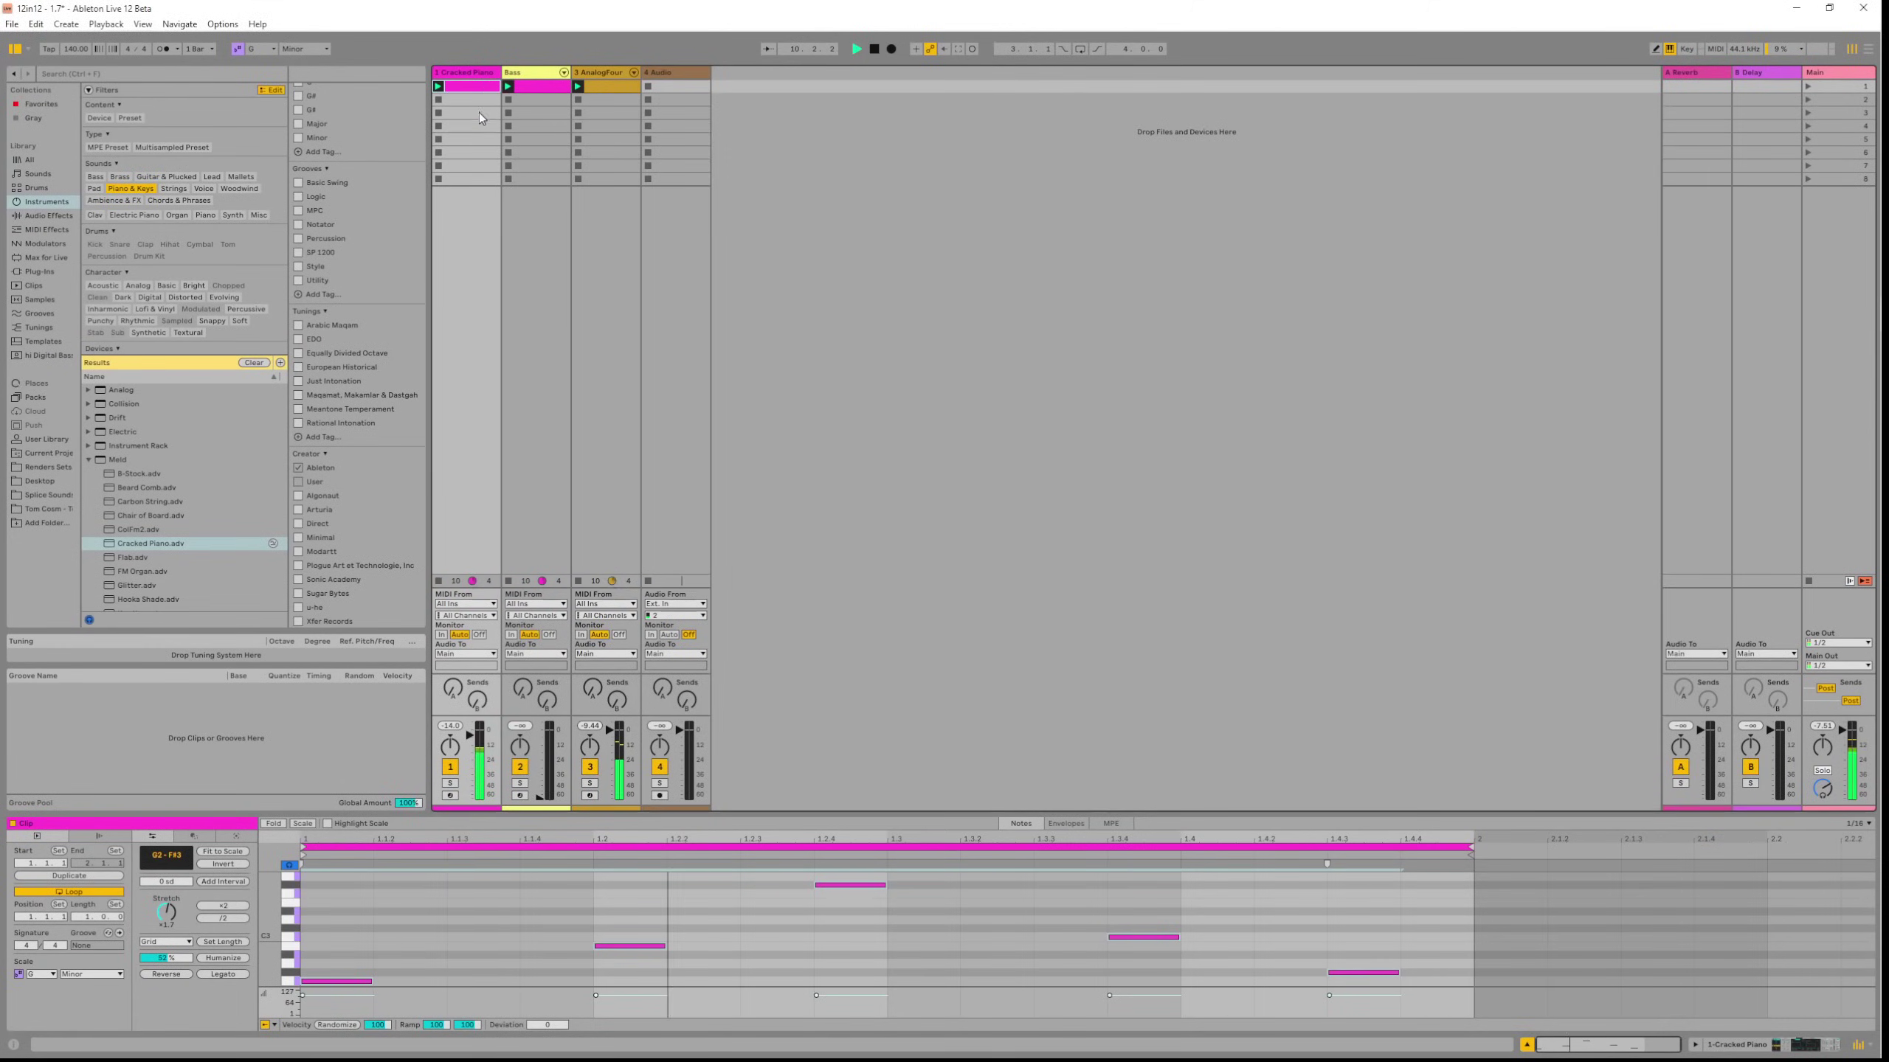
Stretch the G2 note at the start of the Cracked Piano clip to a factor of about 3.4.
{"action": "left_click", "coordinate": [373, 937]}
{"action": "left_click_drag", "start_coordinate": [373, 937], "coordinate": [335, 983]}
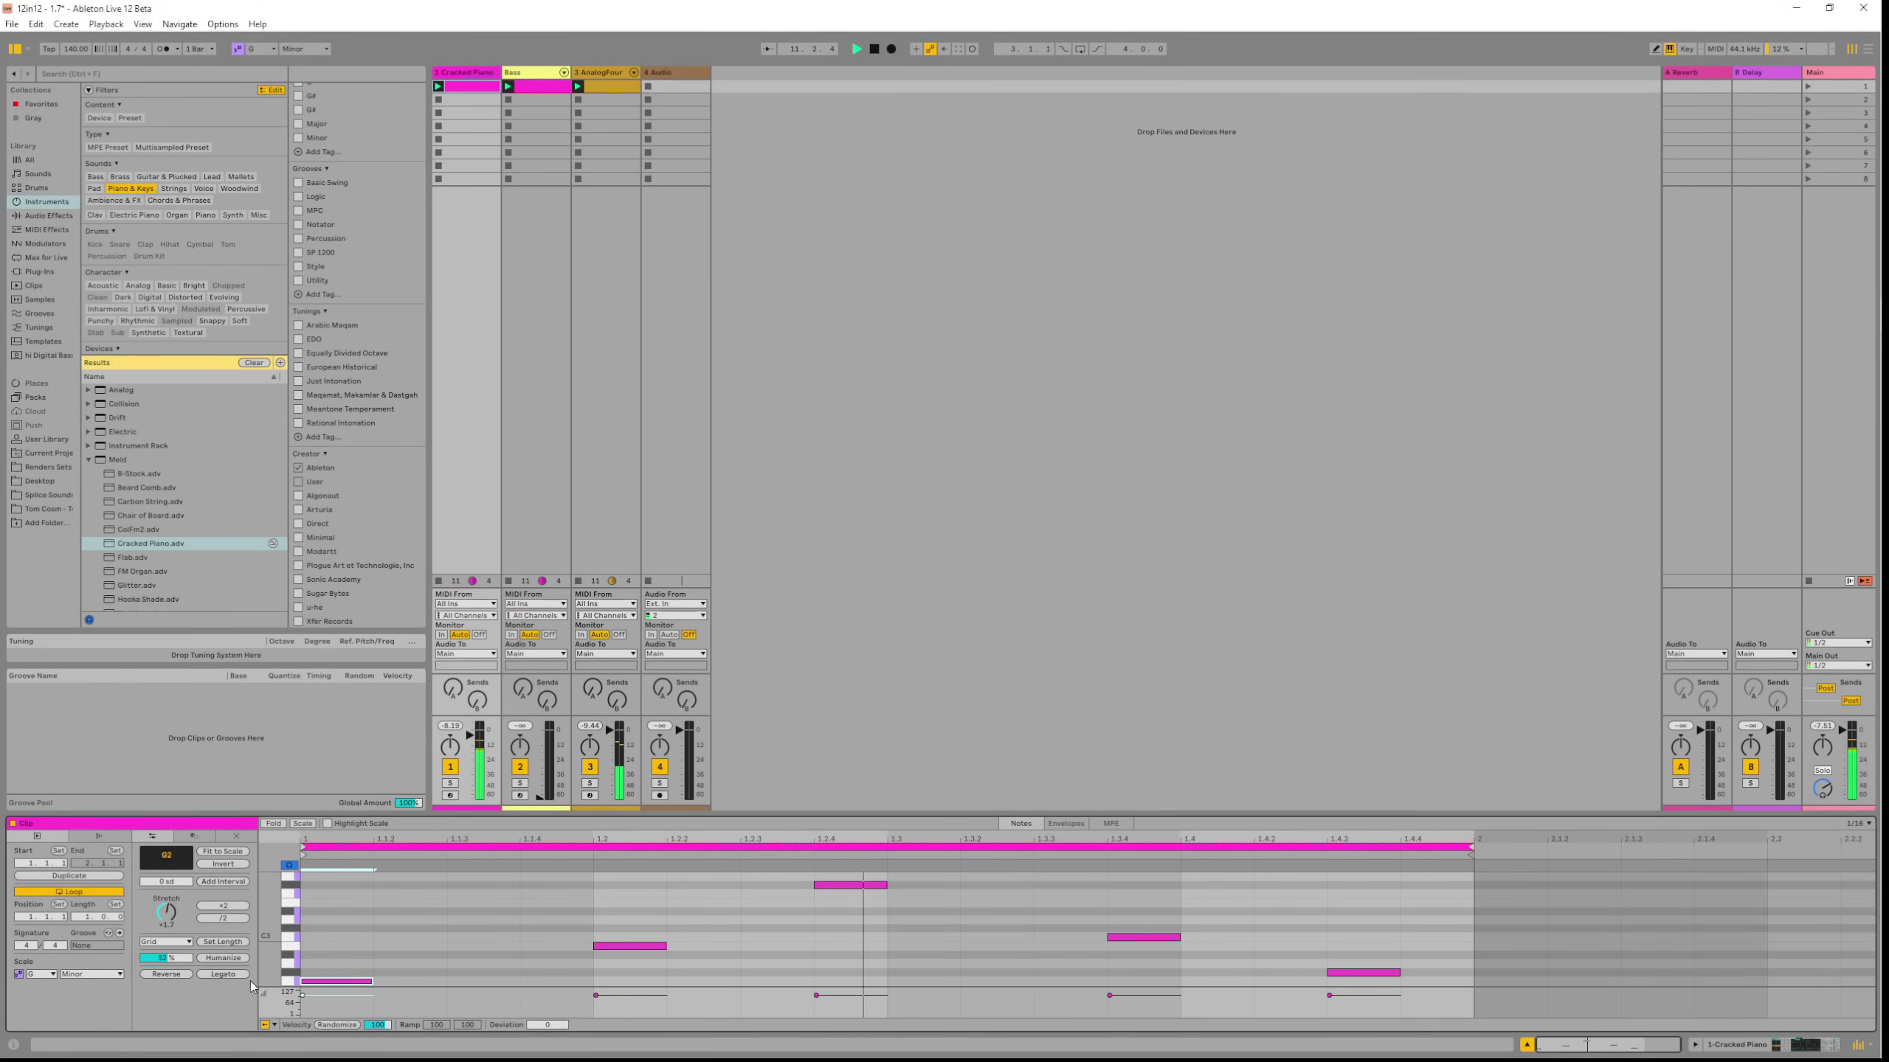
{"action": "left_click_drag", "start_coordinate": [166, 913], "coordinate": [166, 889]}
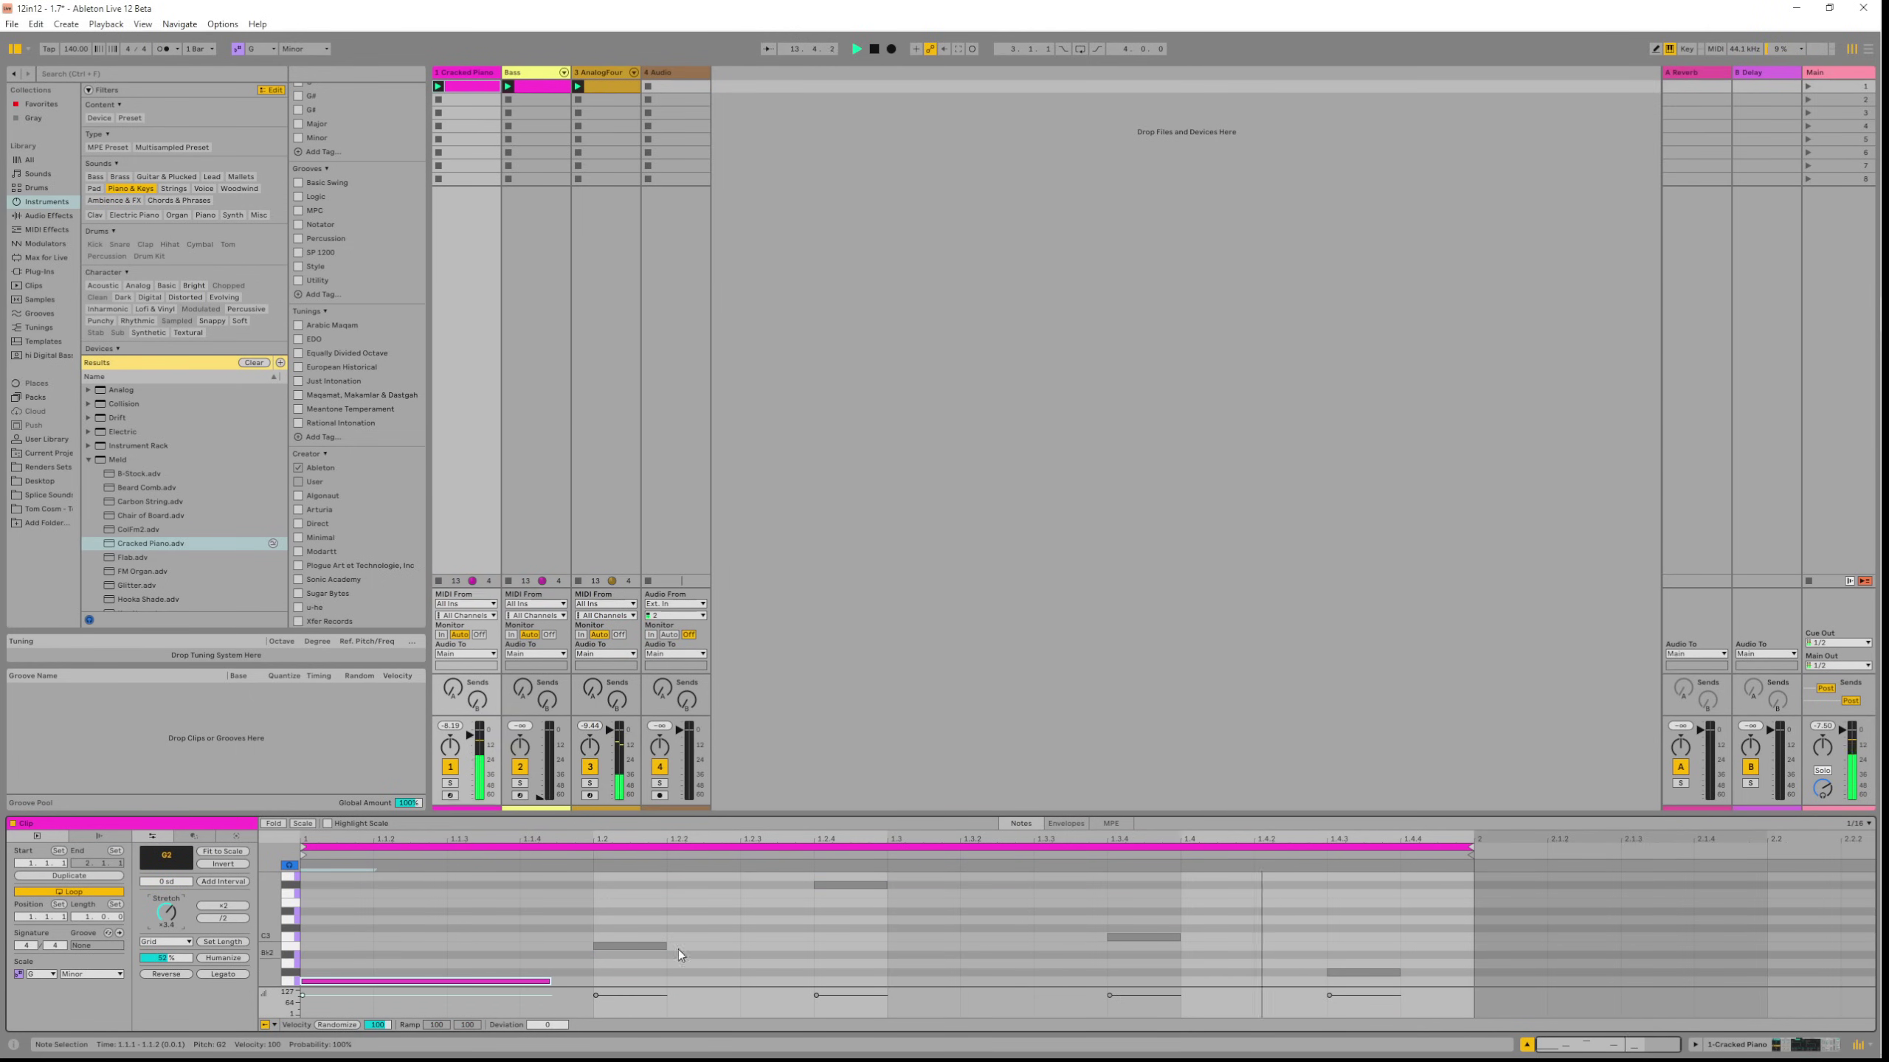
Fit the clip's B2 note to the Minor scale.
{"action": "left_click", "coordinate": [630, 946]}
{"action": "key", "text": "ctrl+a"}
{"action": "left_click", "coordinate": [221, 853]}
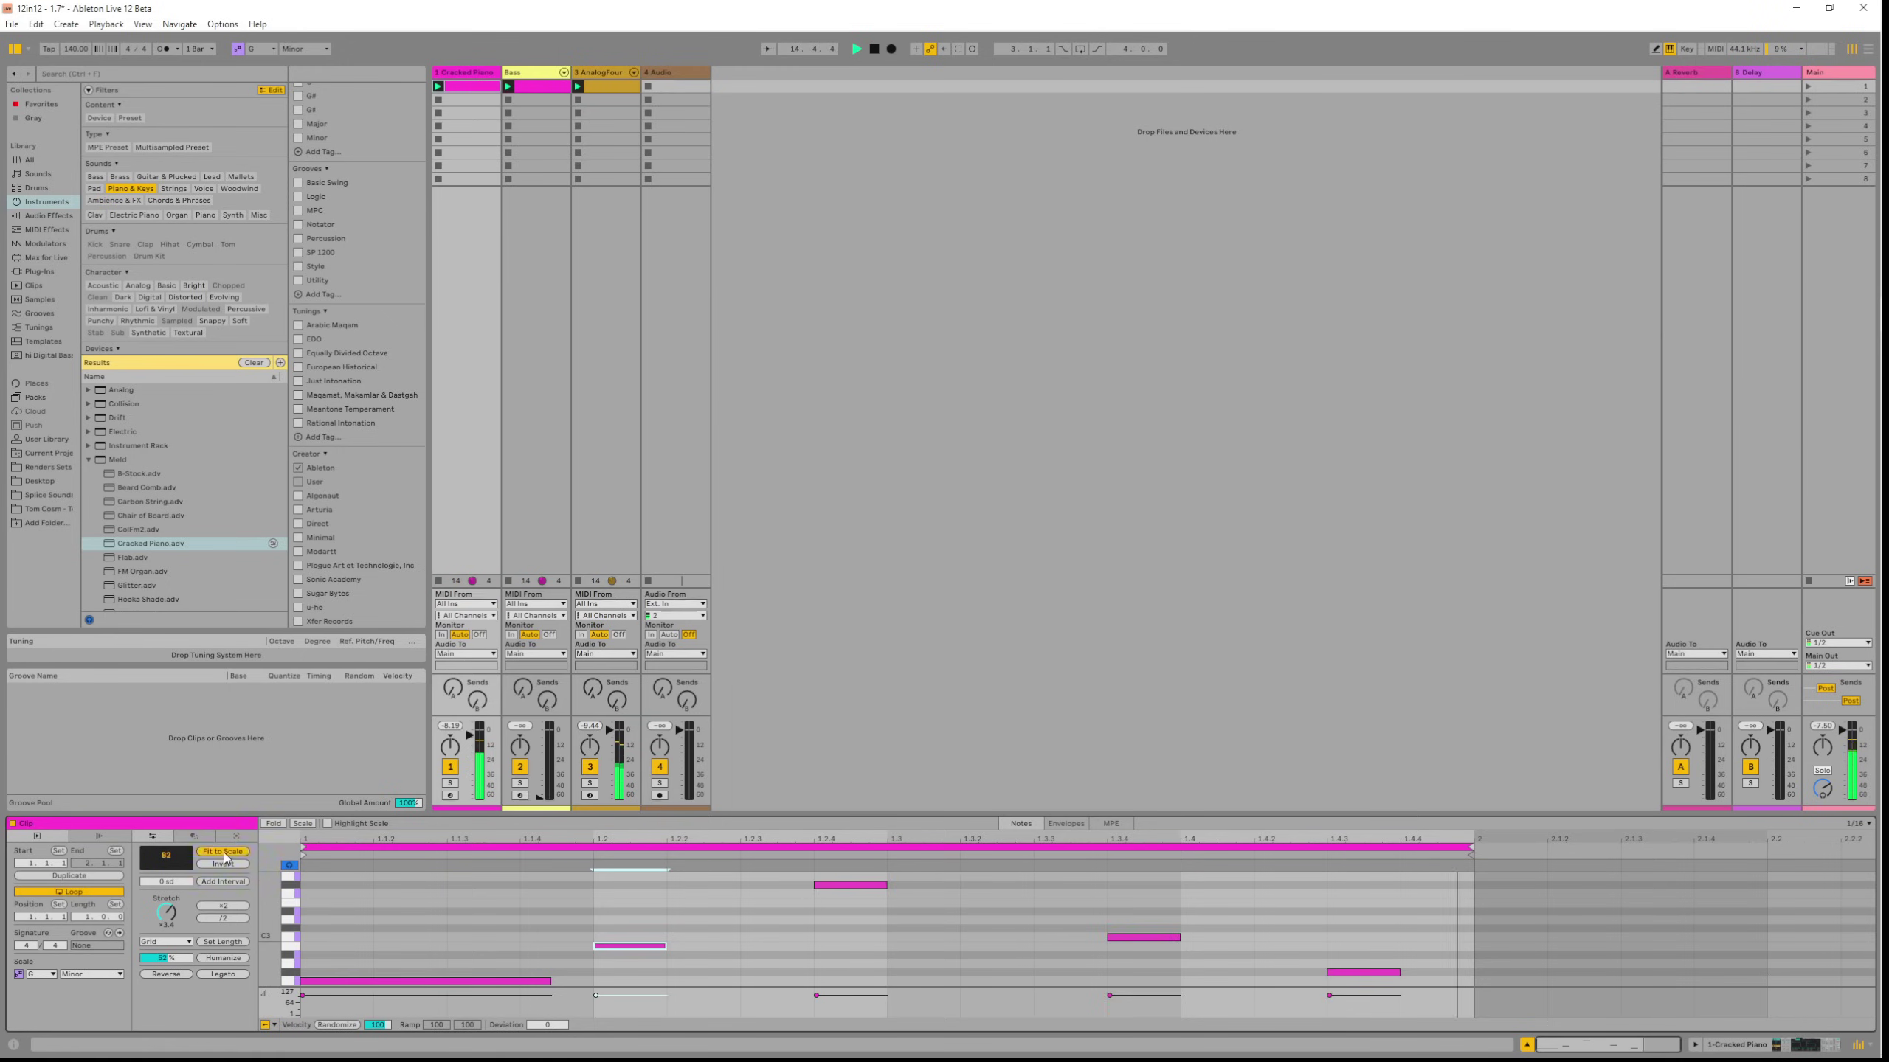
Set the interval to +2 scale degrees and add it twice above the Bb2 note to build a chord.
{"action": "left_click_drag", "start_coordinate": [174, 885], "coordinate": [173, 877]}
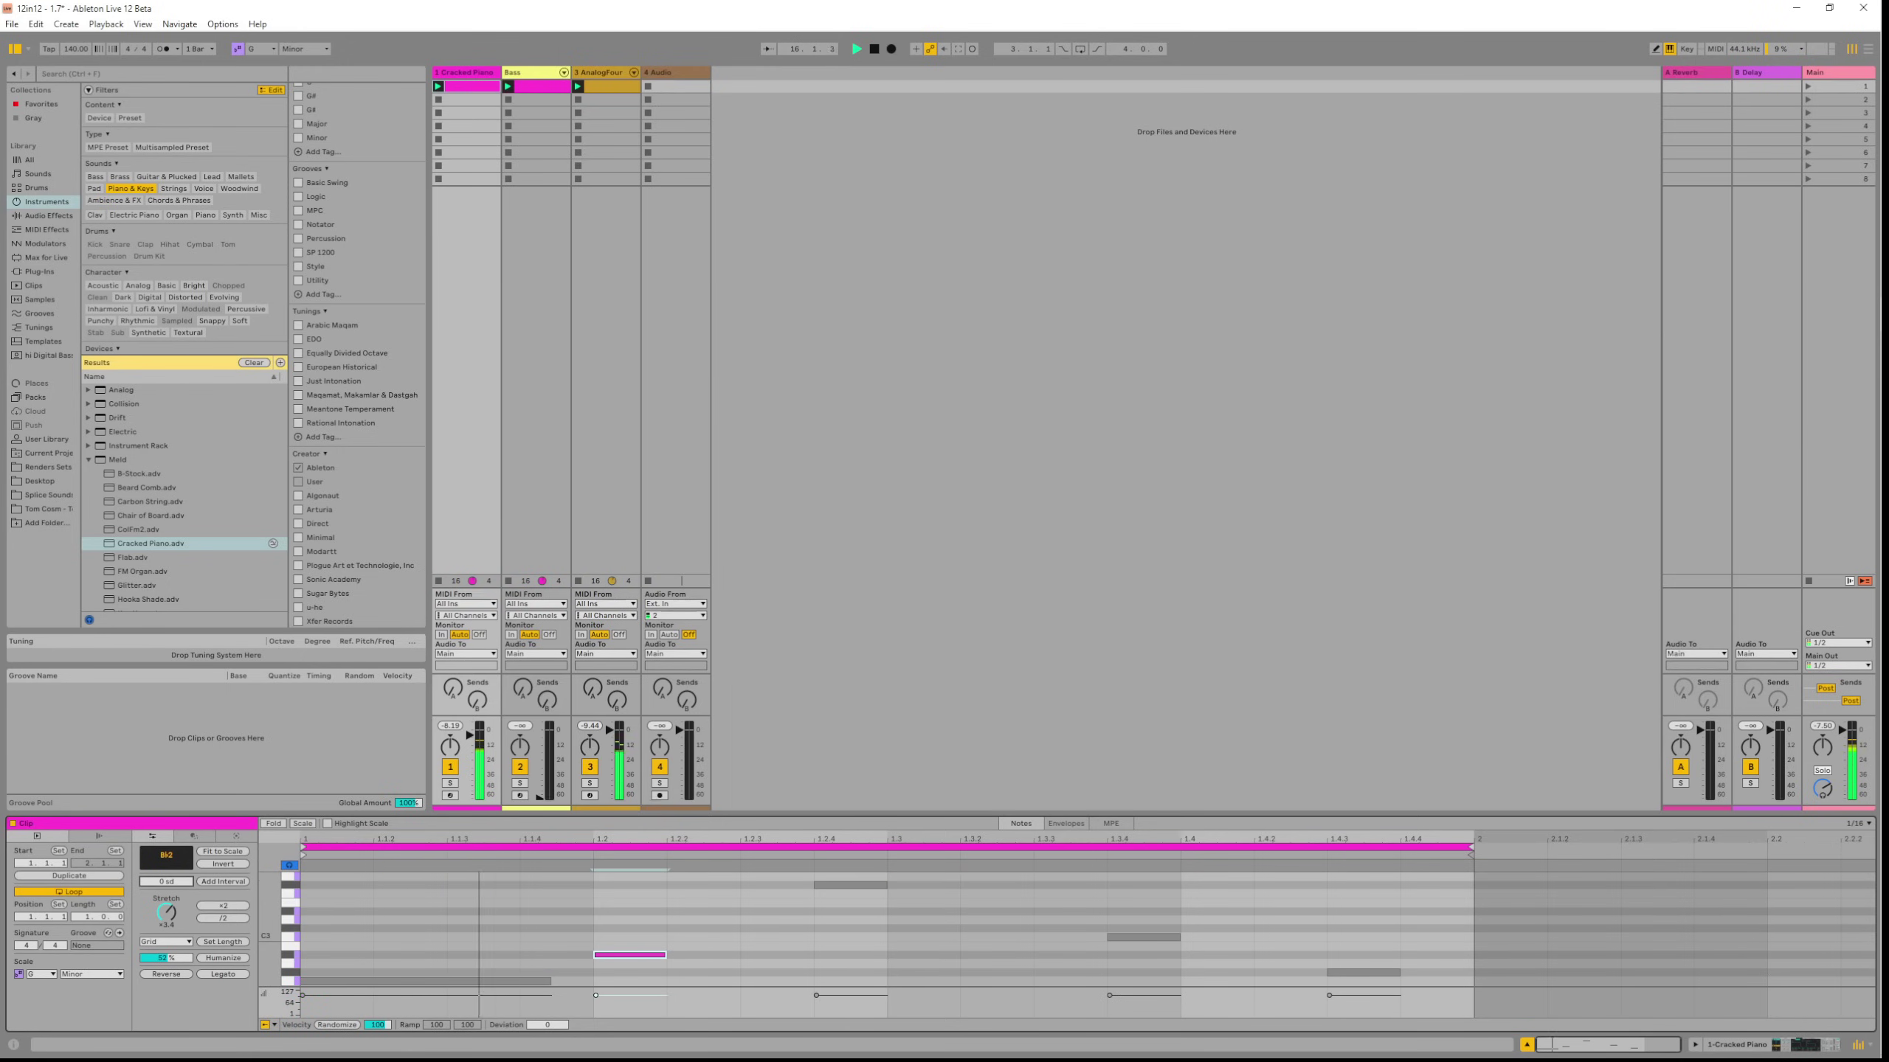
{"action": "left_click", "coordinate": [222, 882]}
{"action": "left_click", "coordinate": [222, 882]}
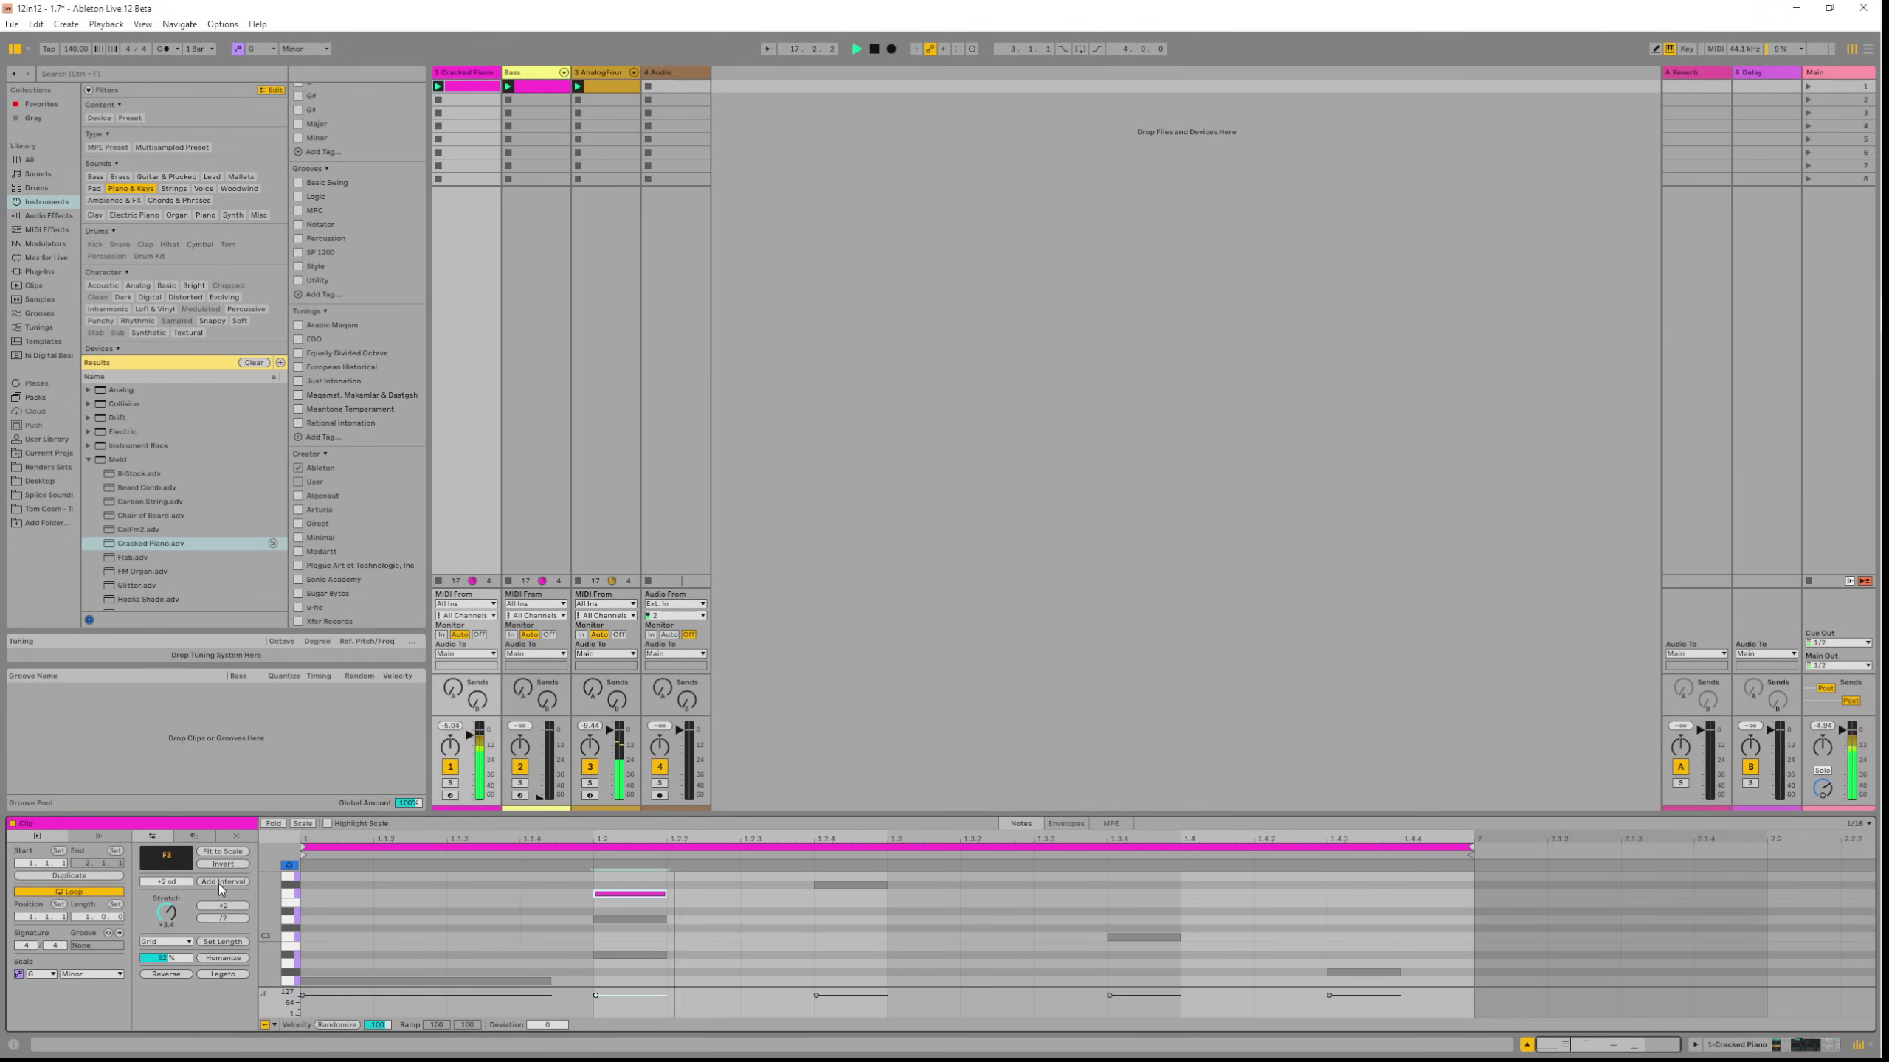
Fit all of the clip's notes to the scale and humanize their timing.
{"action": "key", "text": "ctrl+a"}
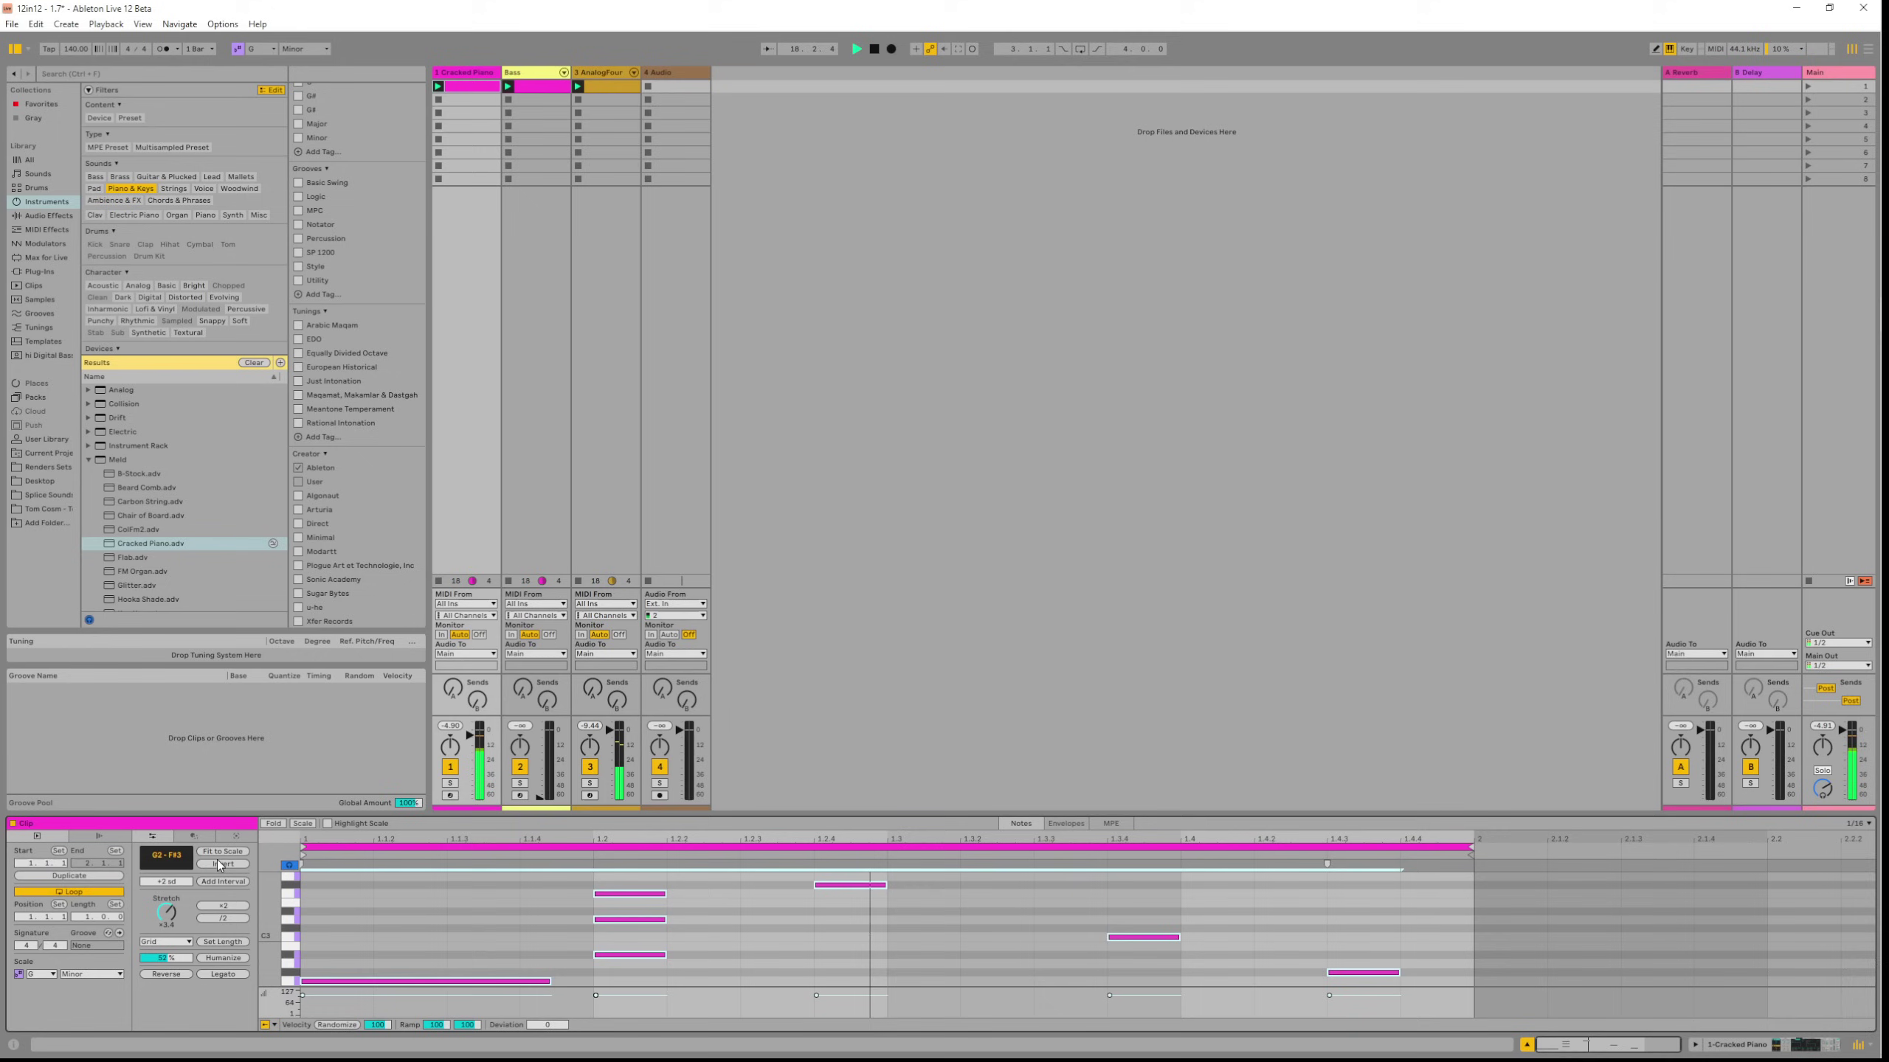
{"action": "left_click", "coordinate": [222, 853]}
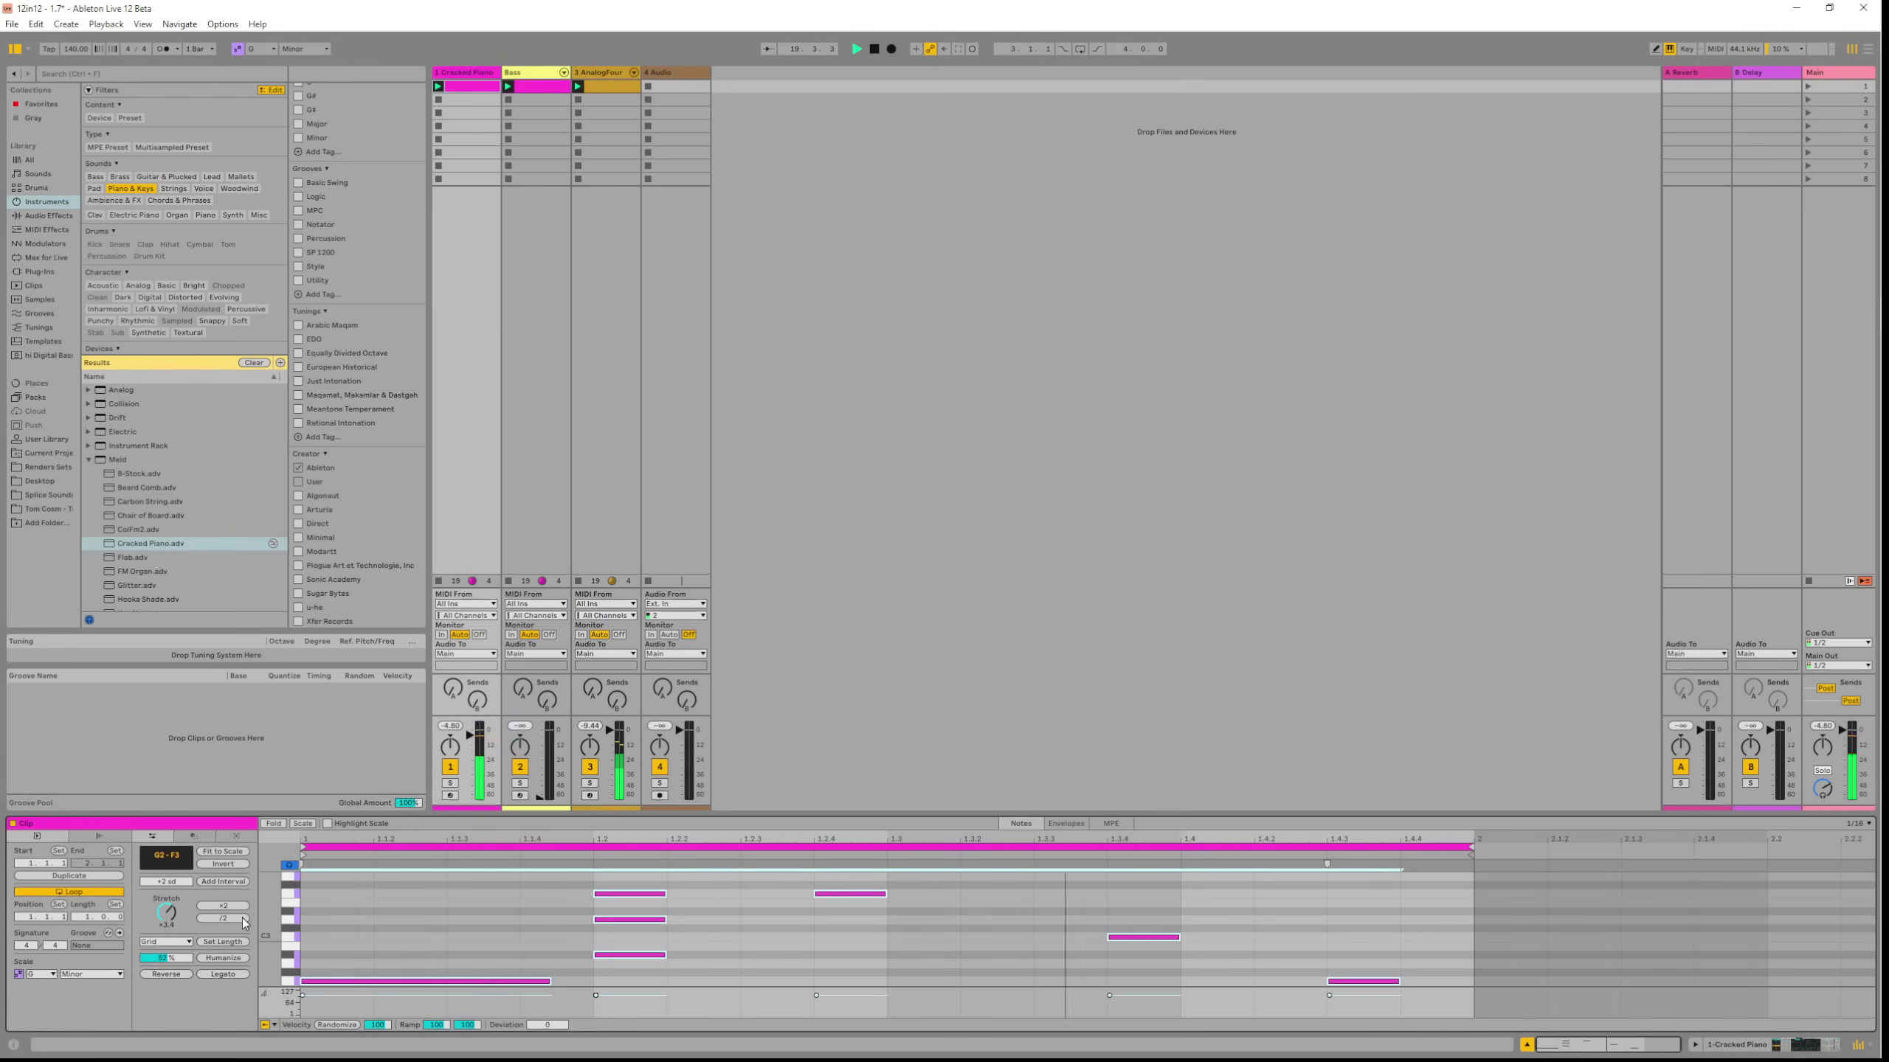
{"action": "left_click", "coordinate": [220, 959]}
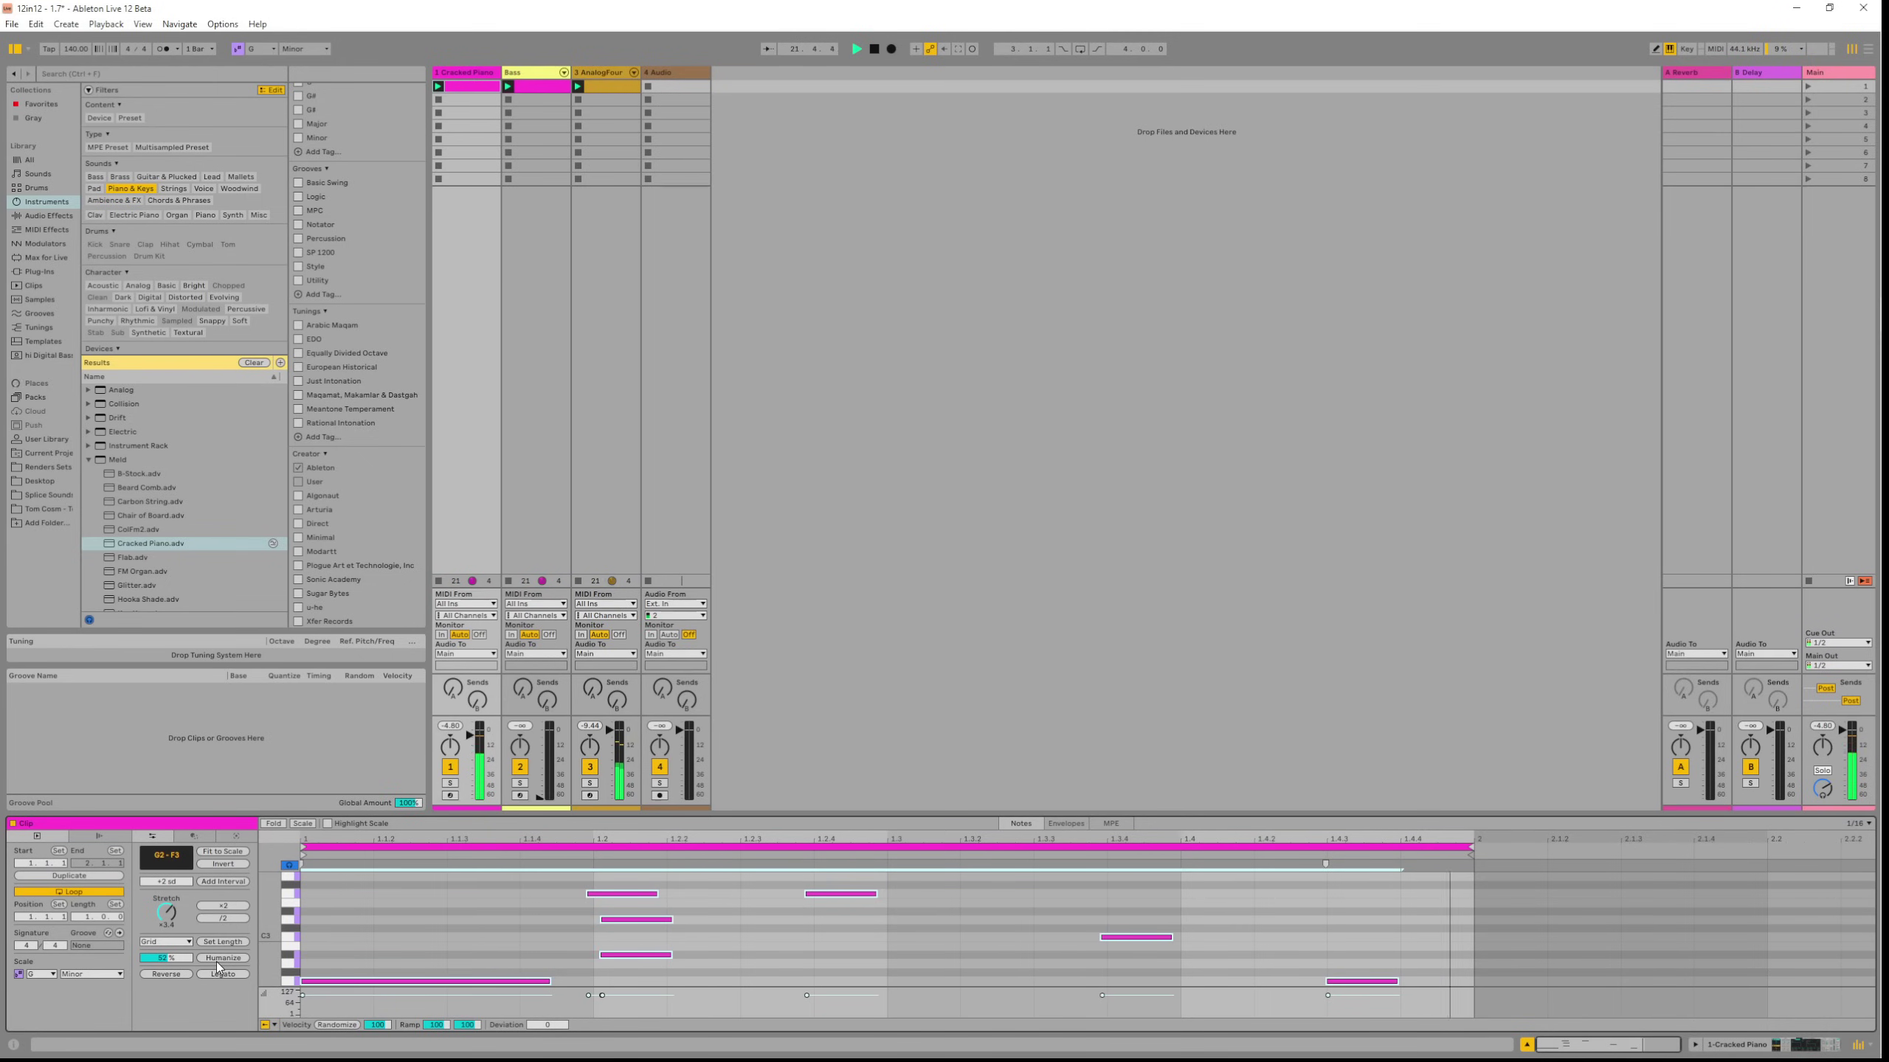
{"action": "left_click", "coordinate": [219, 960]}
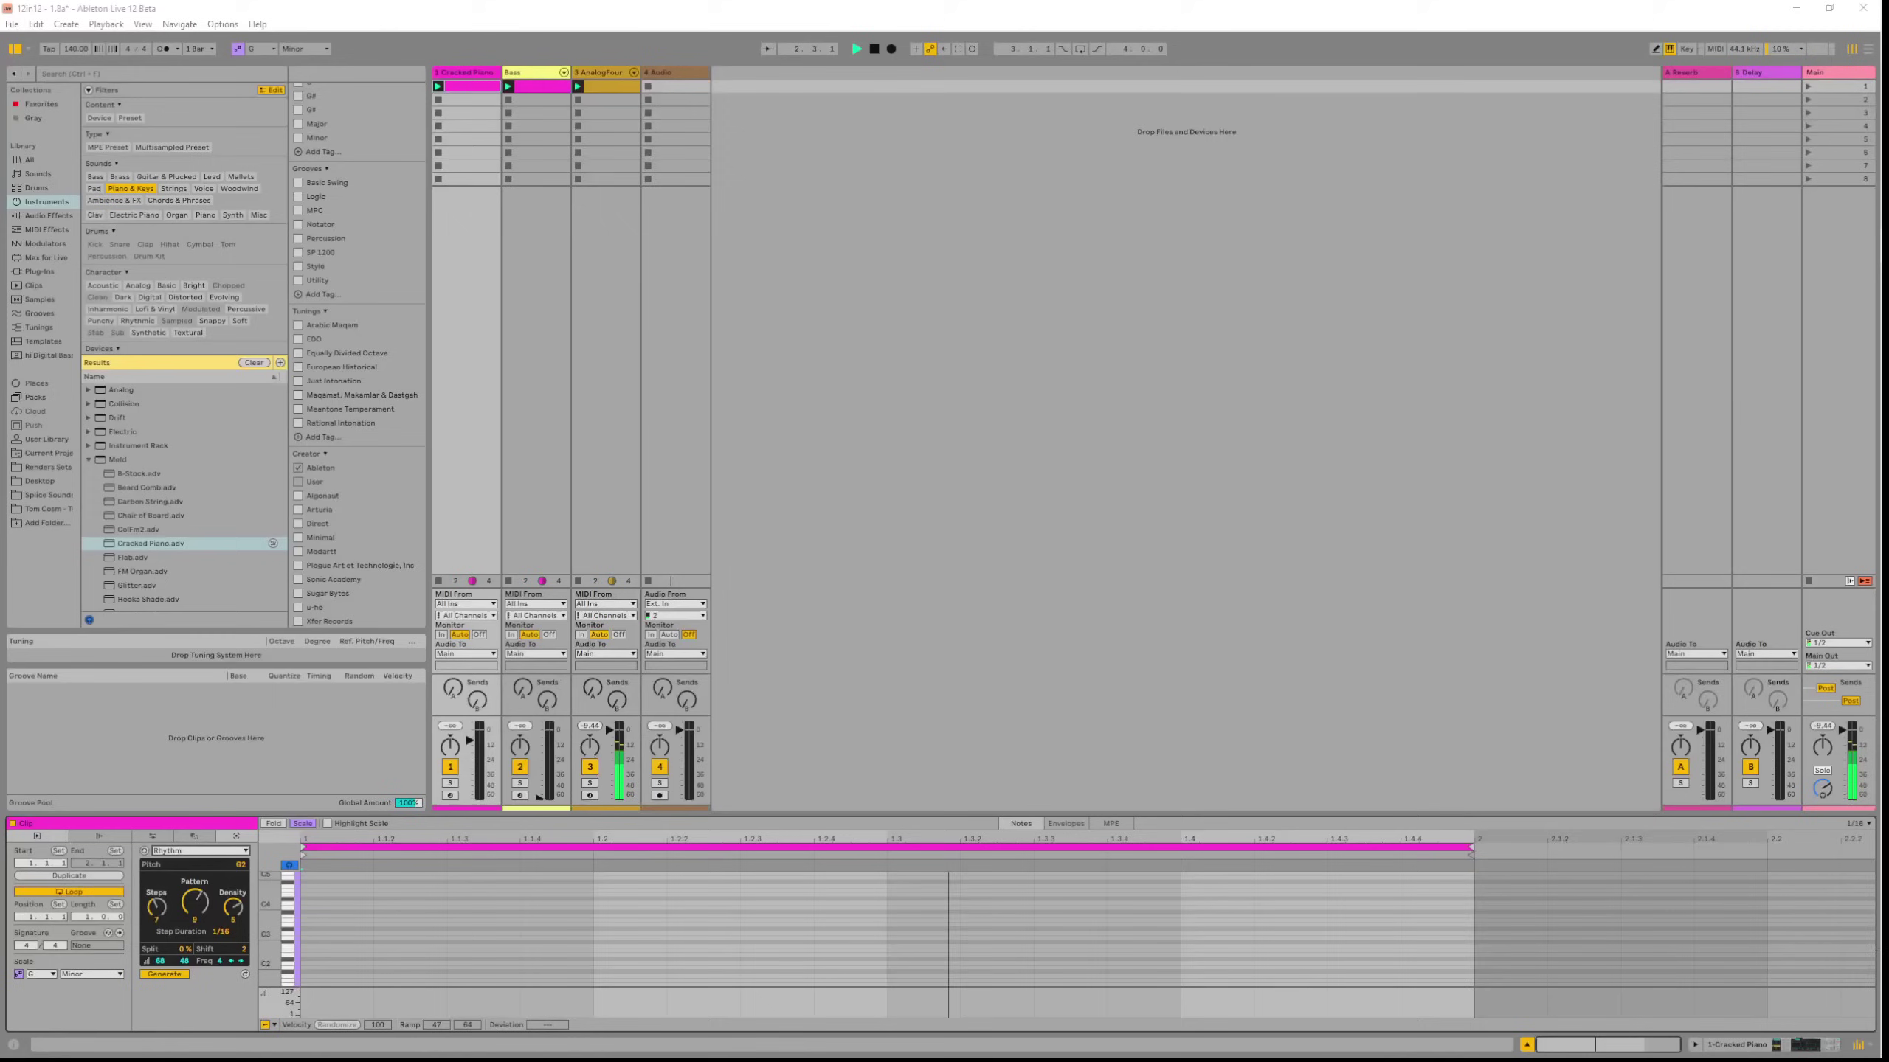
Auto-apply the Rhythm generator to the empty clip and change its Pattern to 18.
{"action": "left_click", "coordinate": [245, 972]}
{"action": "mouse_move", "coordinate": [194, 903]}
{"action": "left_mouse_down"}
{"action": "mouse_move", "coordinate": [229, 919]}
{"action": "mouse_move", "coordinate": [157, 899]}
{"action": "mouse_move", "coordinate": [183, 941]}
{"action": "mouse_move", "coordinate": [195, 896]}
{"action": "left_mouse_up"}
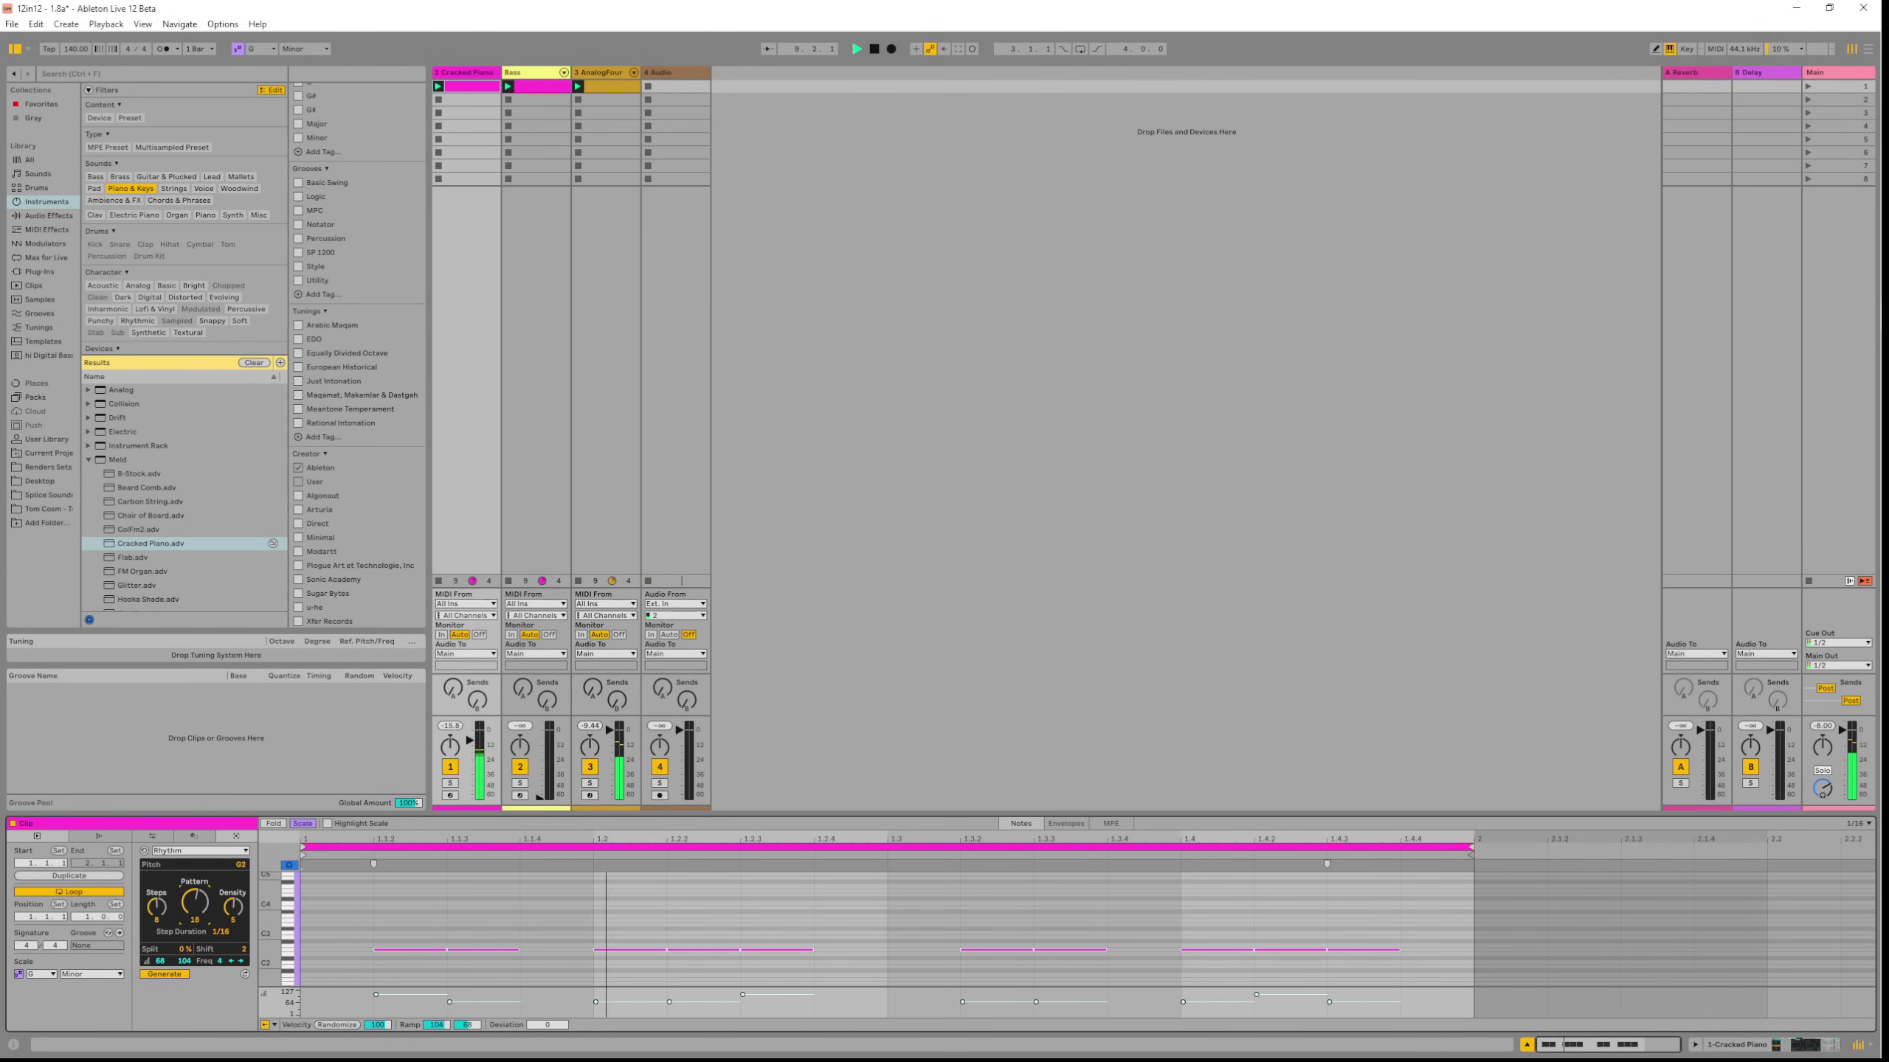
Switch to the Seed generator, auto-apply its notes to the clip, and raise the maximum pitch.
{"action": "left_click", "coordinate": [200, 851]}
{"action": "left_click", "coordinate": [167, 893]}
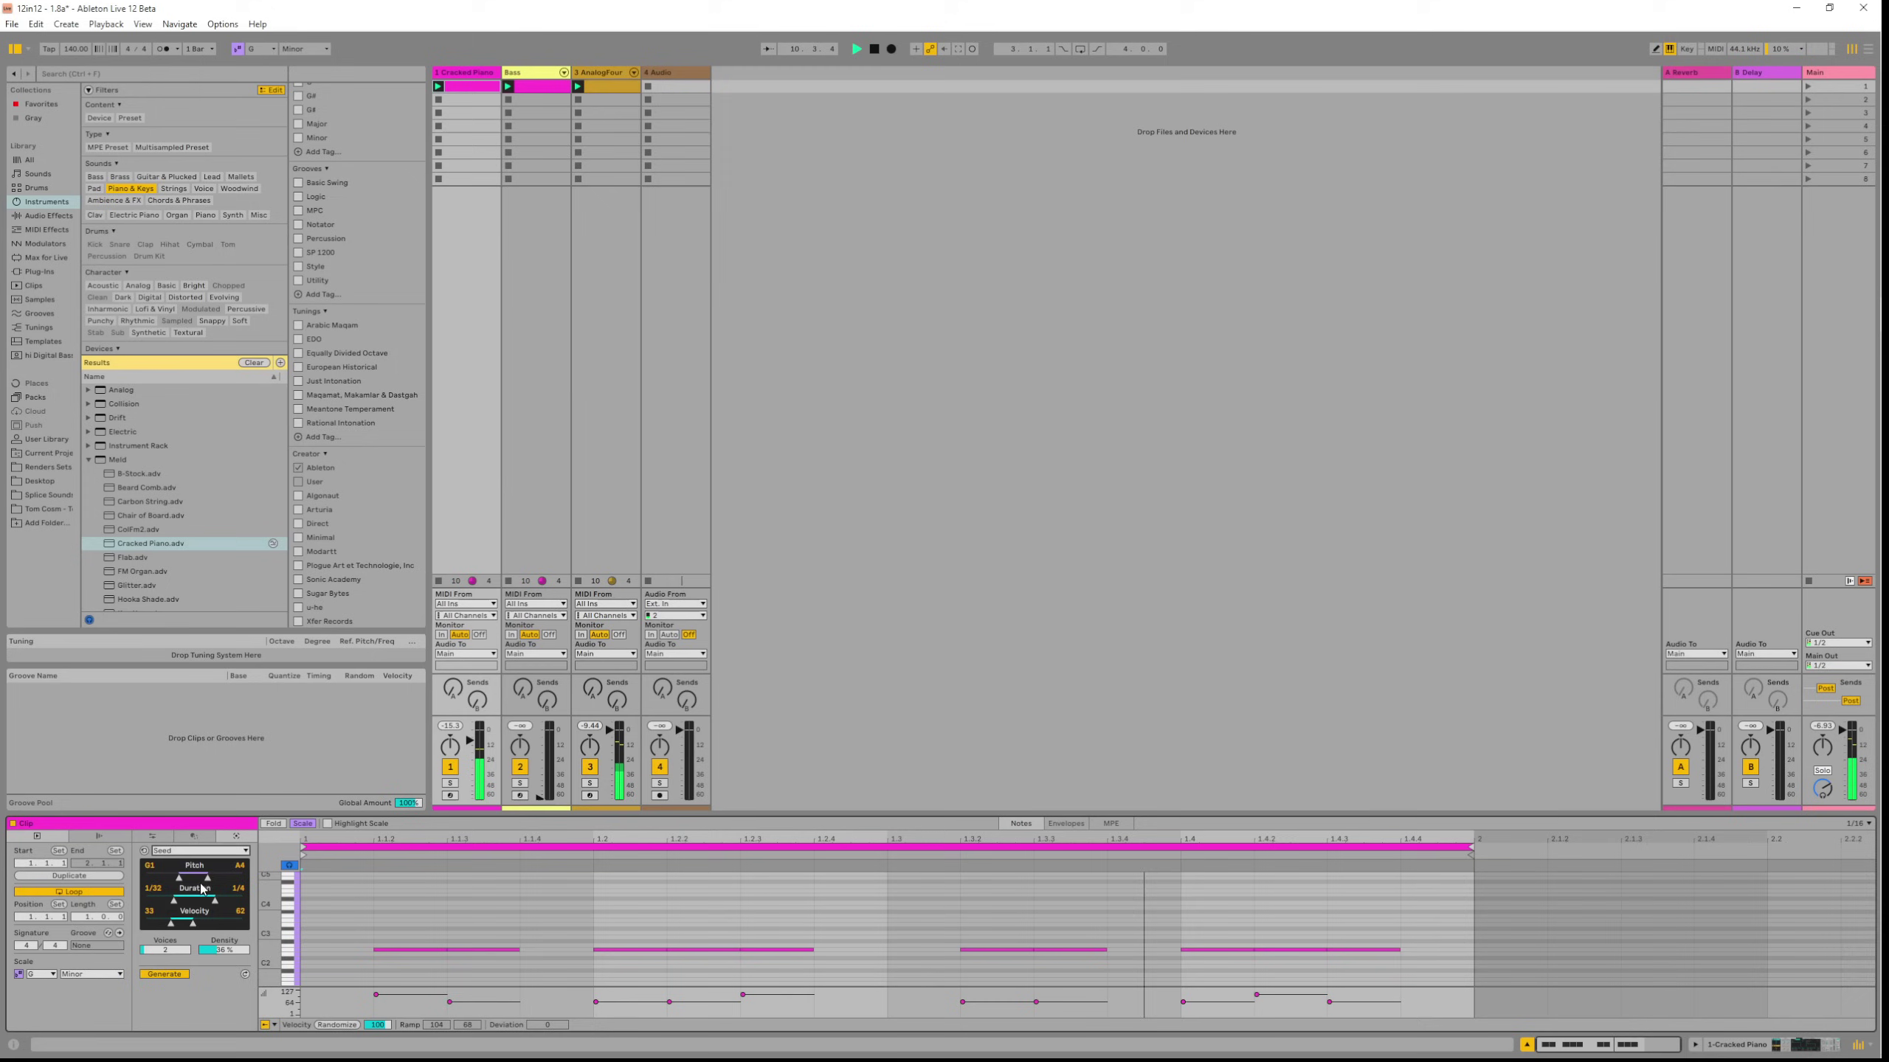
{"action": "left_click", "coordinate": [246, 976]}
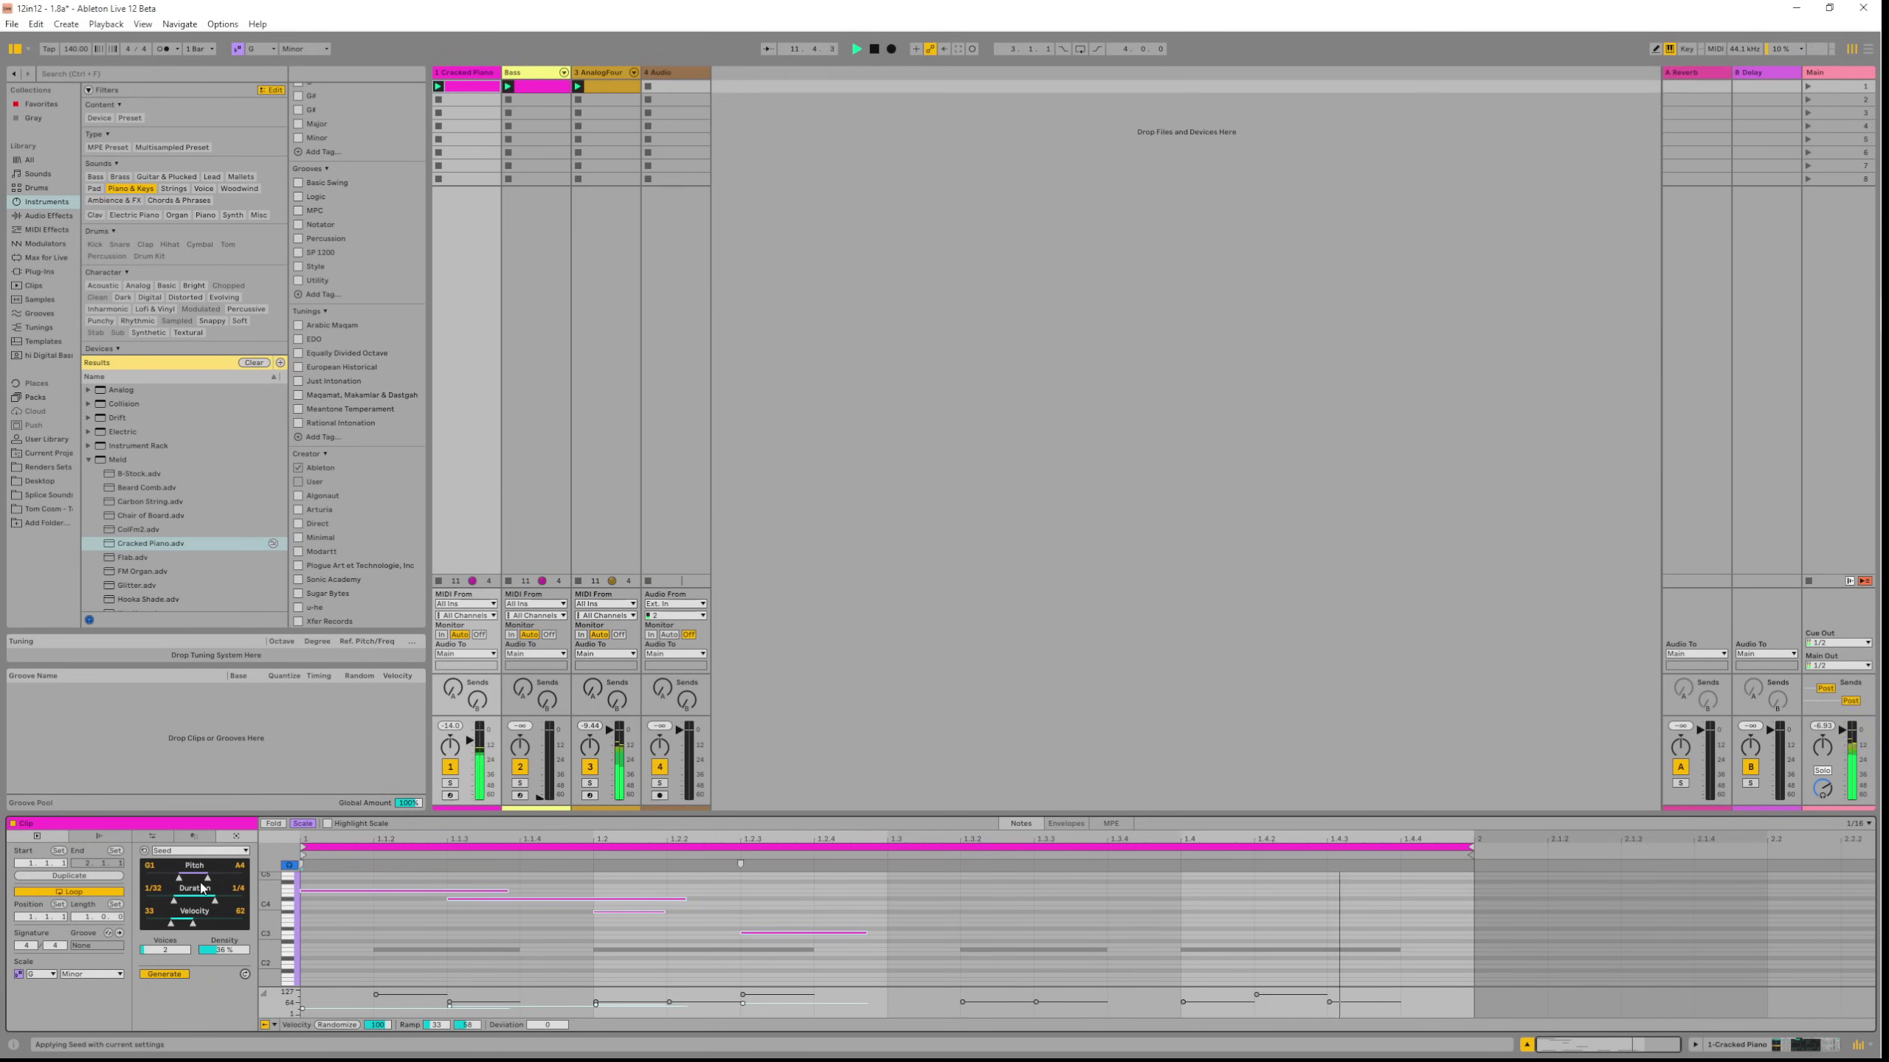
{"action": "left_click_drag", "start_coordinate": [203, 879], "coordinate": [212, 879]}
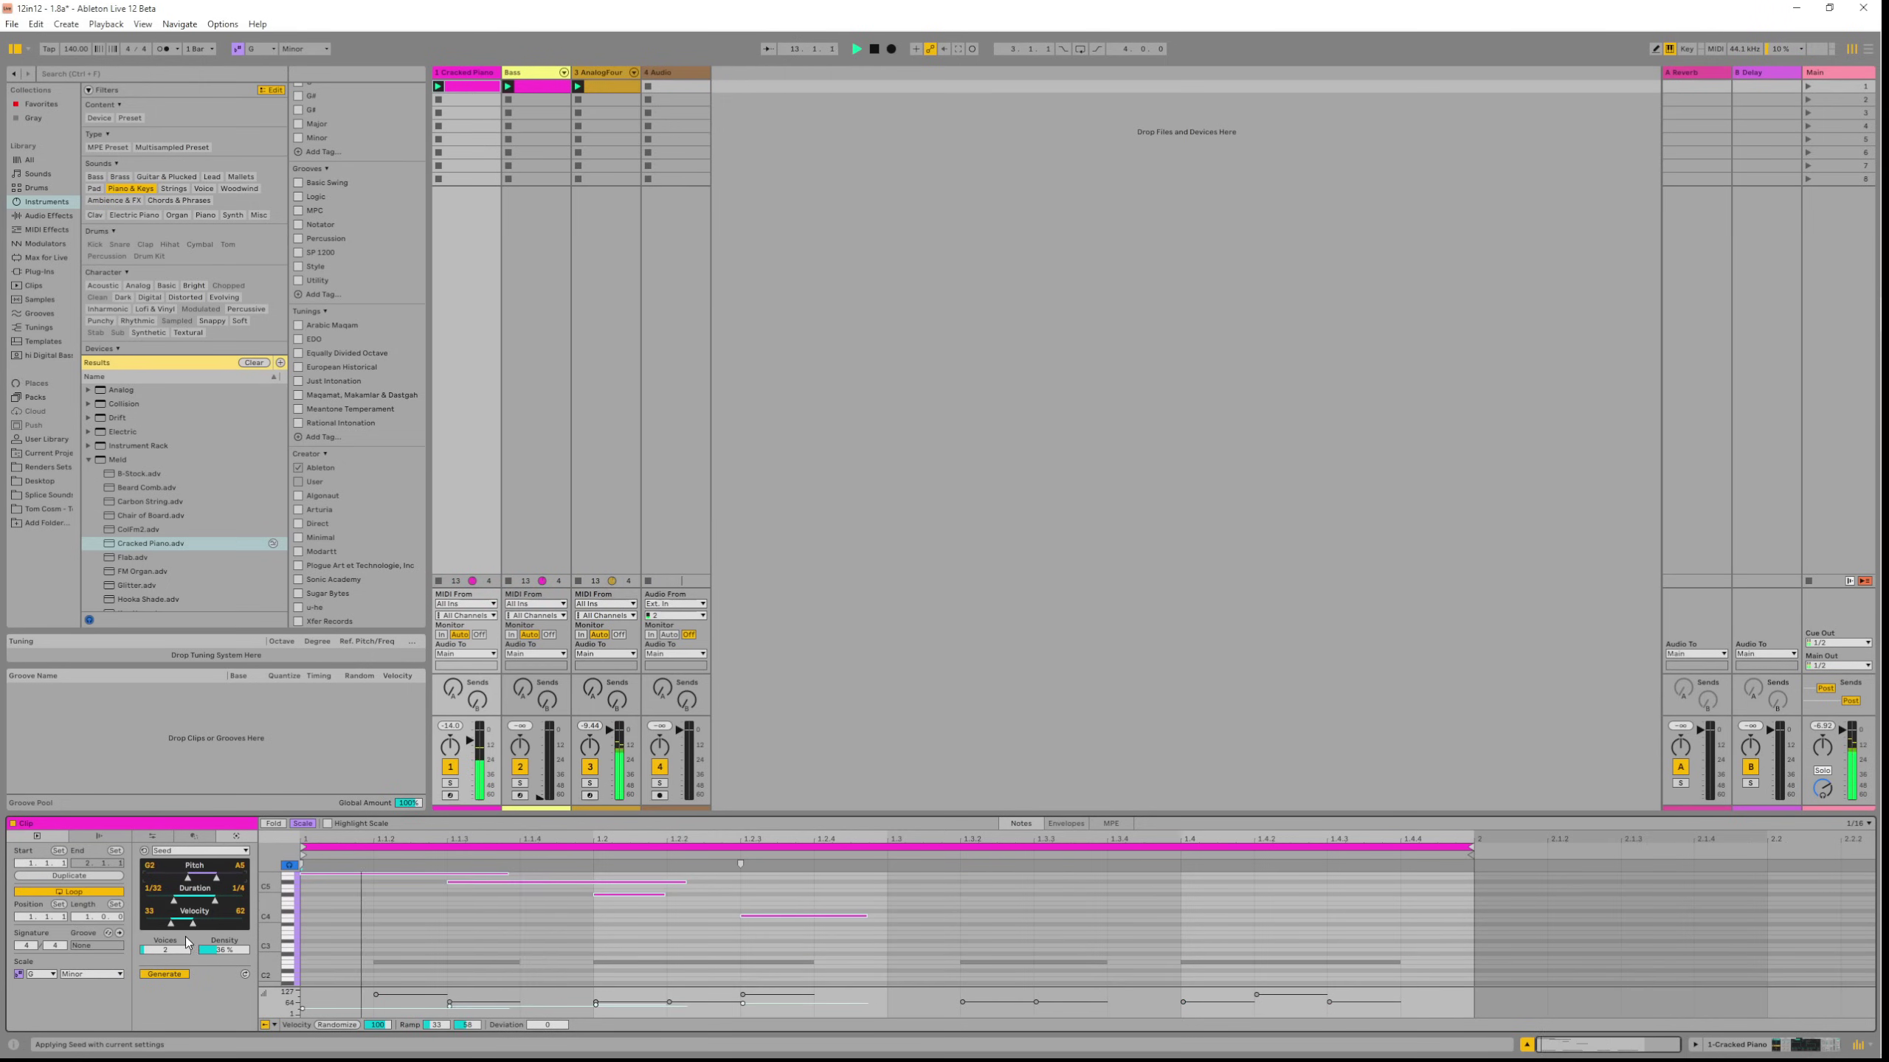
Adjust the Seed generator's number of voices, shorten its maximum duration to 1/16, and lower its maximum pitch.
{"action": "left_click", "coordinate": [165, 950]}
{"action": "mouse_move", "coordinate": [166, 950]}
{"action": "left_mouse_down"}
{"action": "mouse_move", "coordinate": [166, 926]}
{"action": "mouse_move", "coordinate": [208, 923]}
{"action": "mouse_move", "coordinate": [165, 956]}
{"action": "left_mouse_up"}
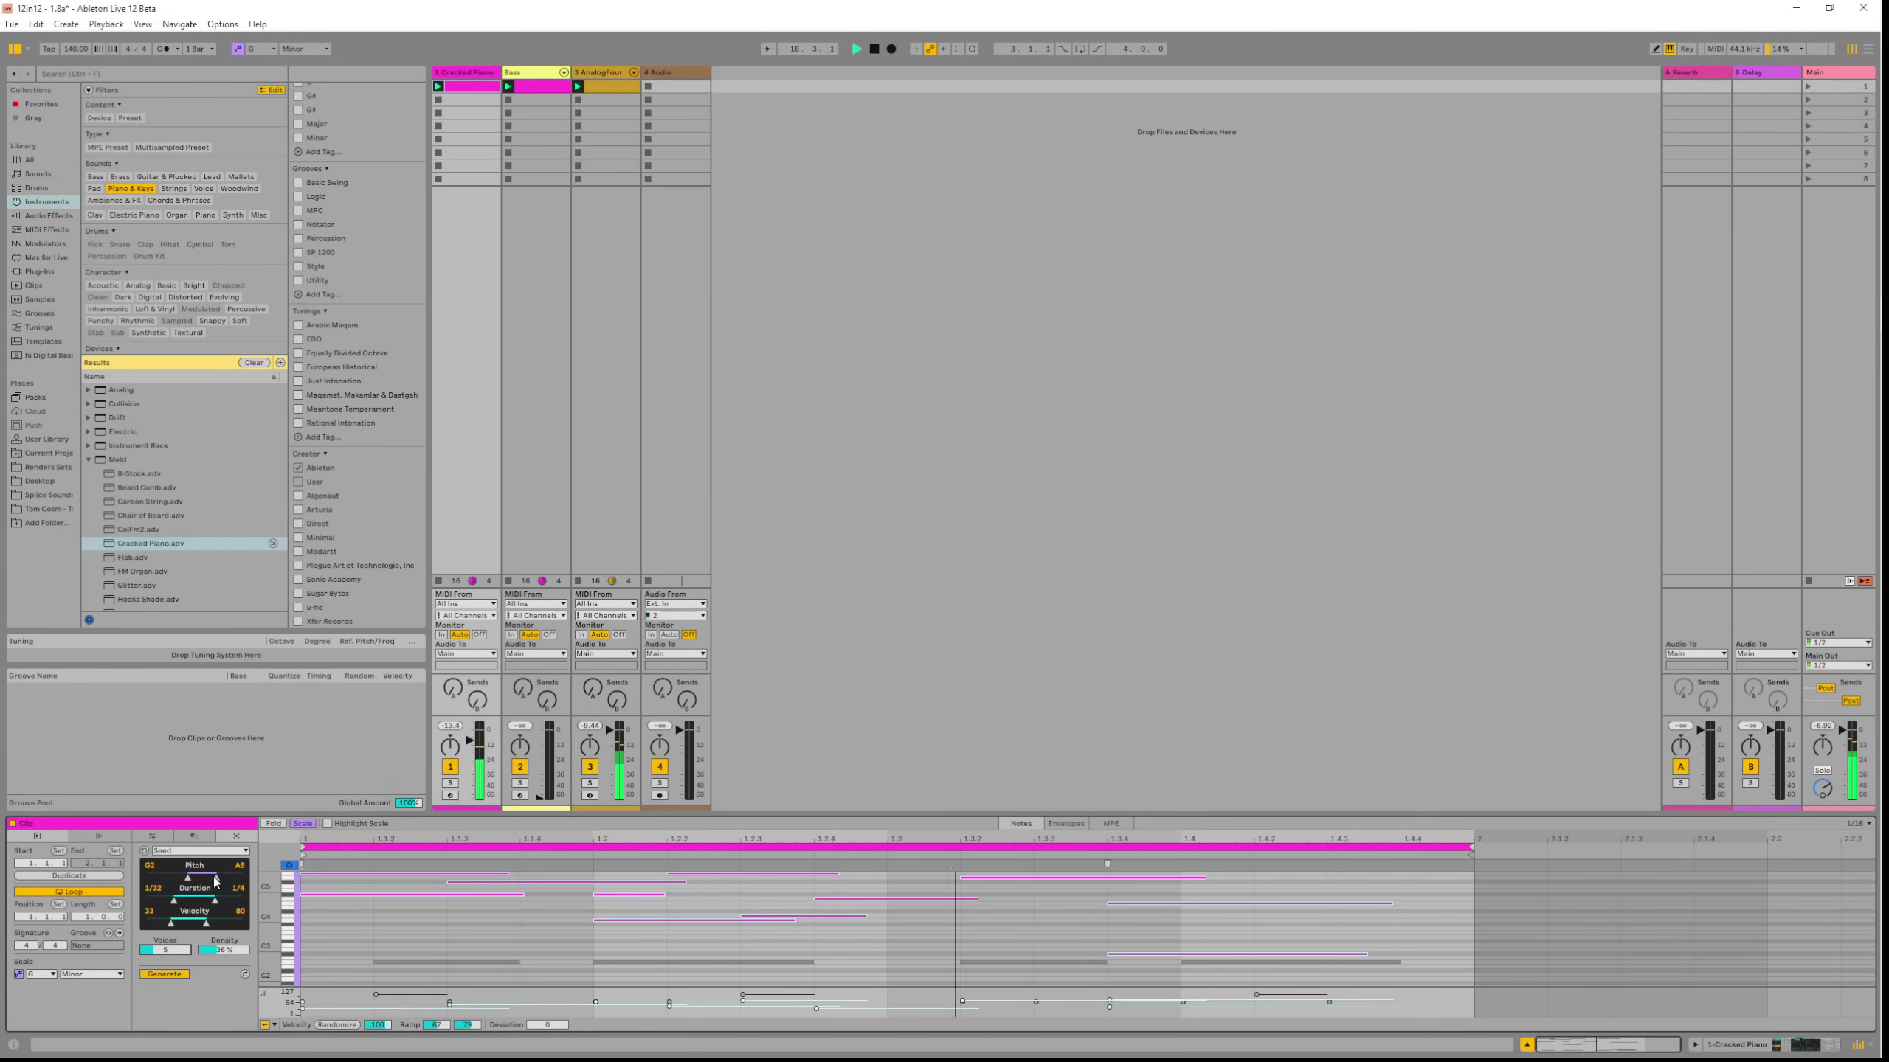
{"action": "left_click_drag", "start_coordinate": [215, 882], "coordinate": [174, 955]}
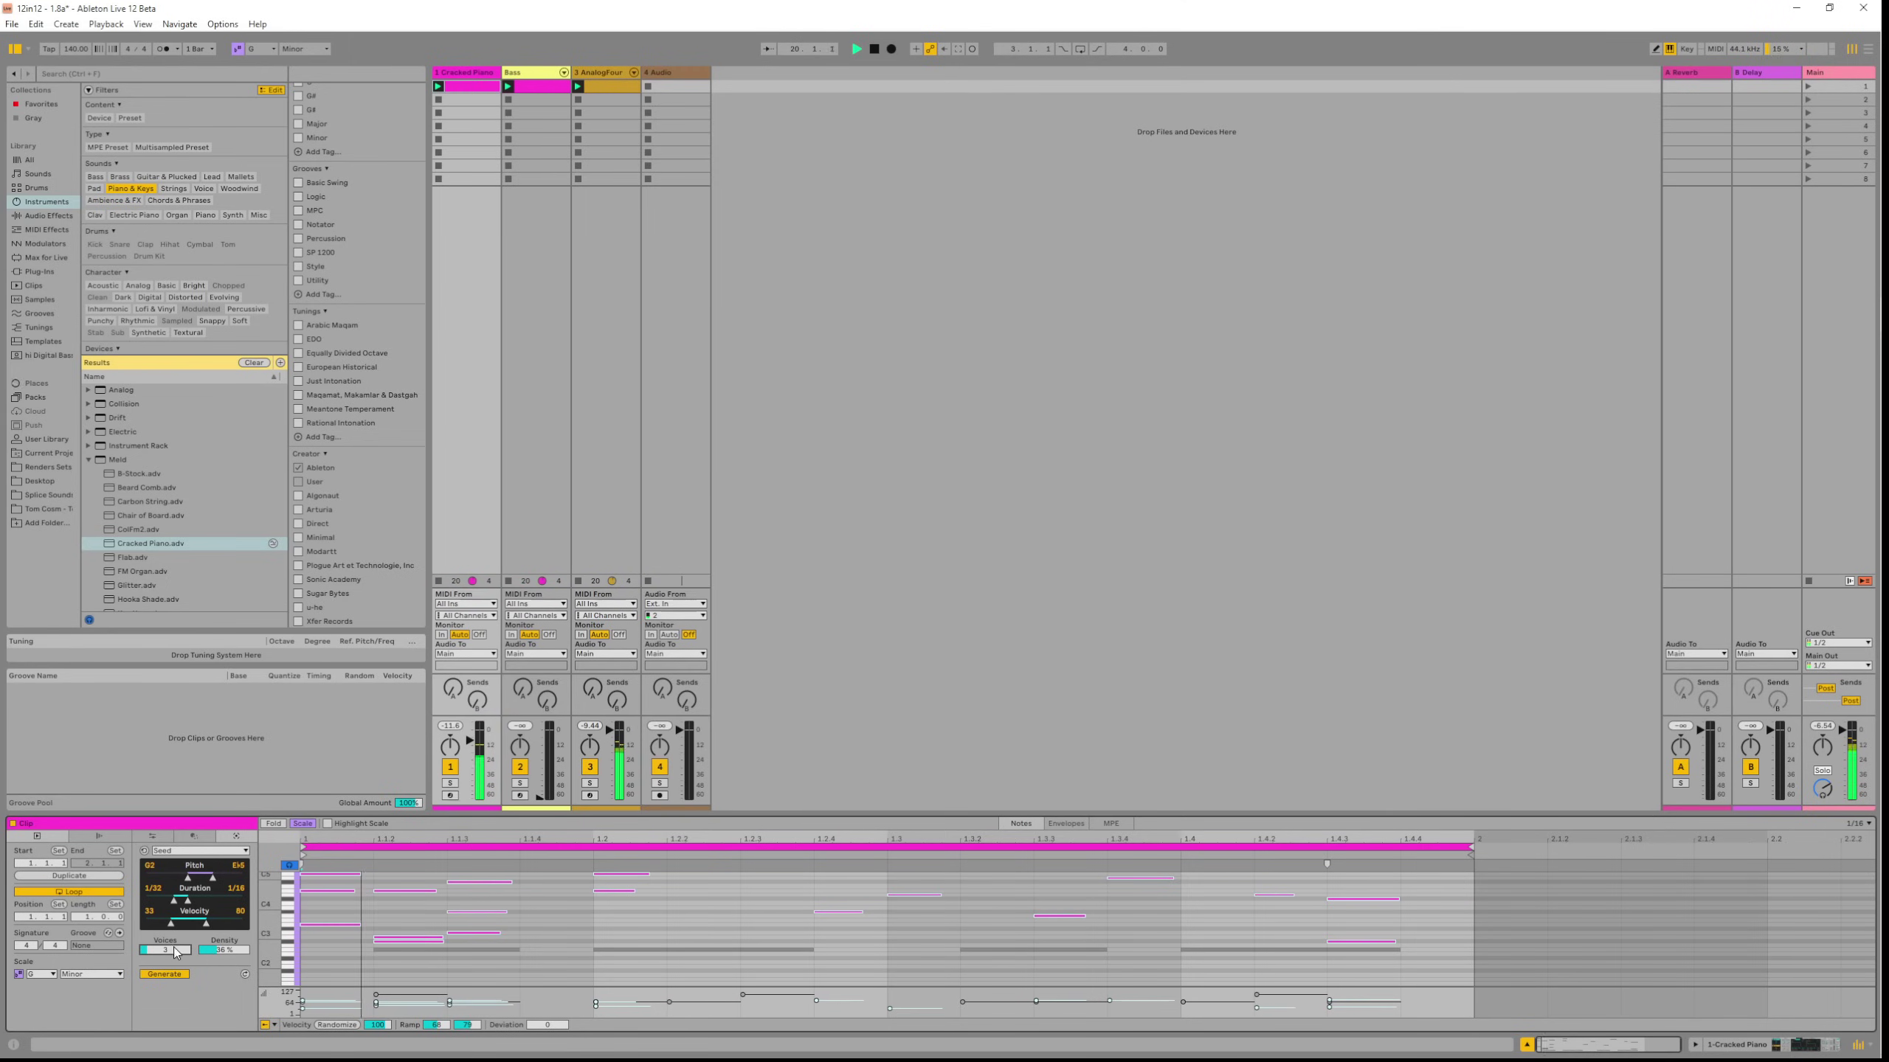
Generate a melody with the Shape generator from a drawn rising curve, set its rate to 1/4, and redraw the curve.
{"action": "left_click", "coordinate": [177, 852]}
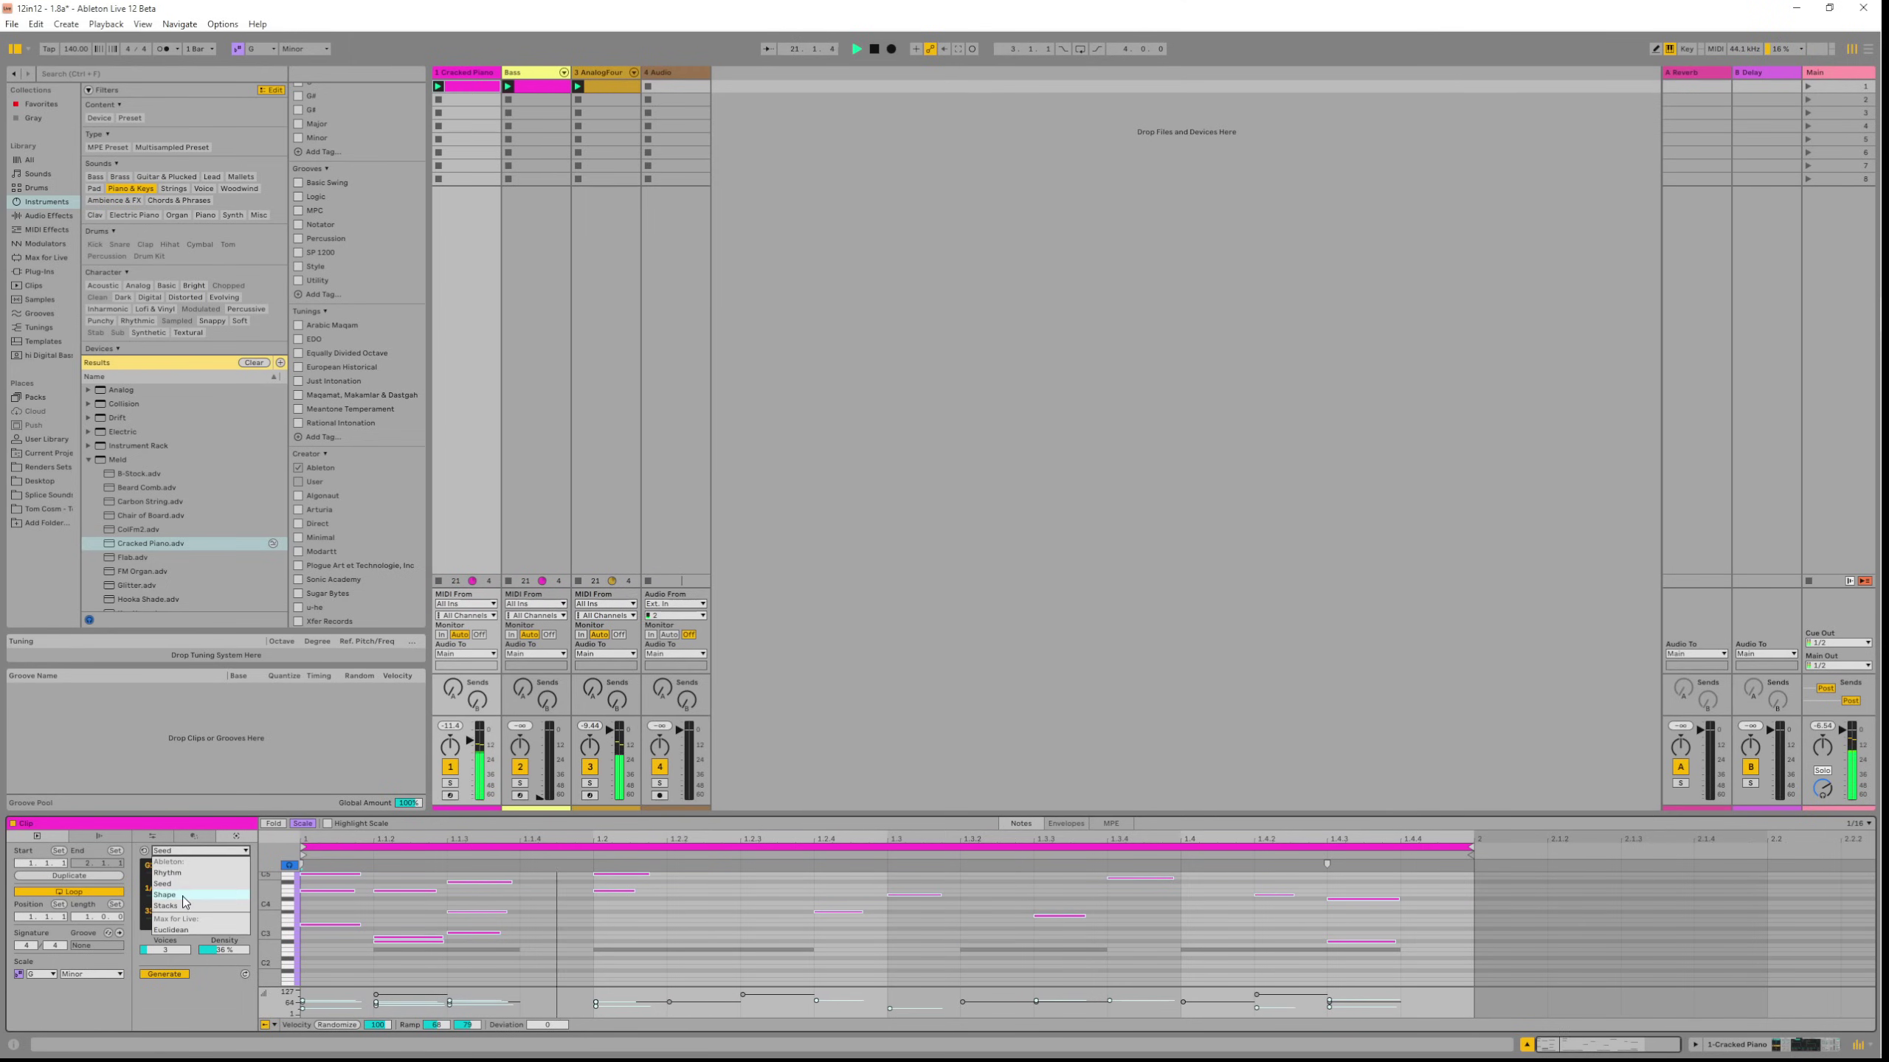
{"action": "left_click", "coordinate": [186, 891]}
{"action": "left_click_drag", "start_coordinate": [148, 908], "coordinate": [229, 875]}
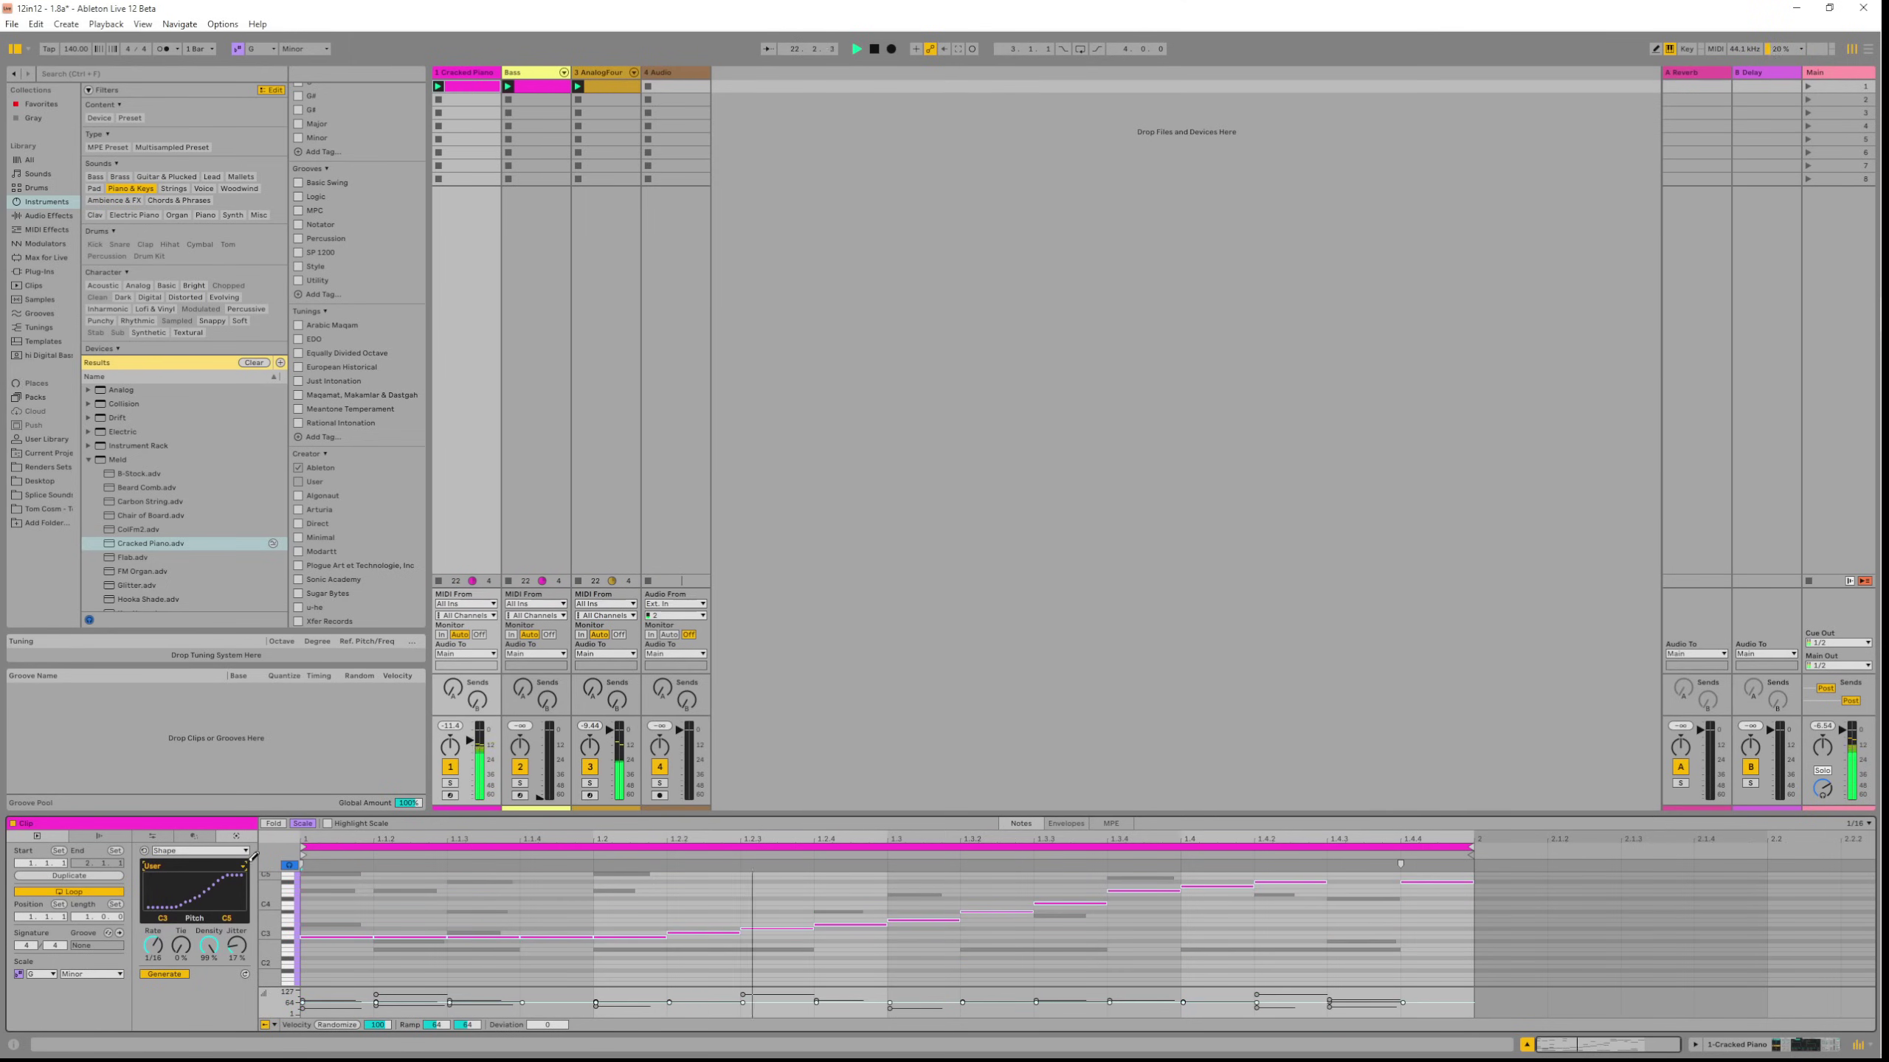
{"action": "mouse_move", "coordinate": [184, 949]}
{"action": "left_mouse_down"}
{"action": "mouse_move", "coordinate": [184, 932]}
{"action": "mouse_move", "coordinate": [235, 932]}
{"action": "mouse_move", "coordinate": [218, 956]}
{"action": "mouse_move", "coordinate": [154, 952]}
{"action": "left_mouse_up"}
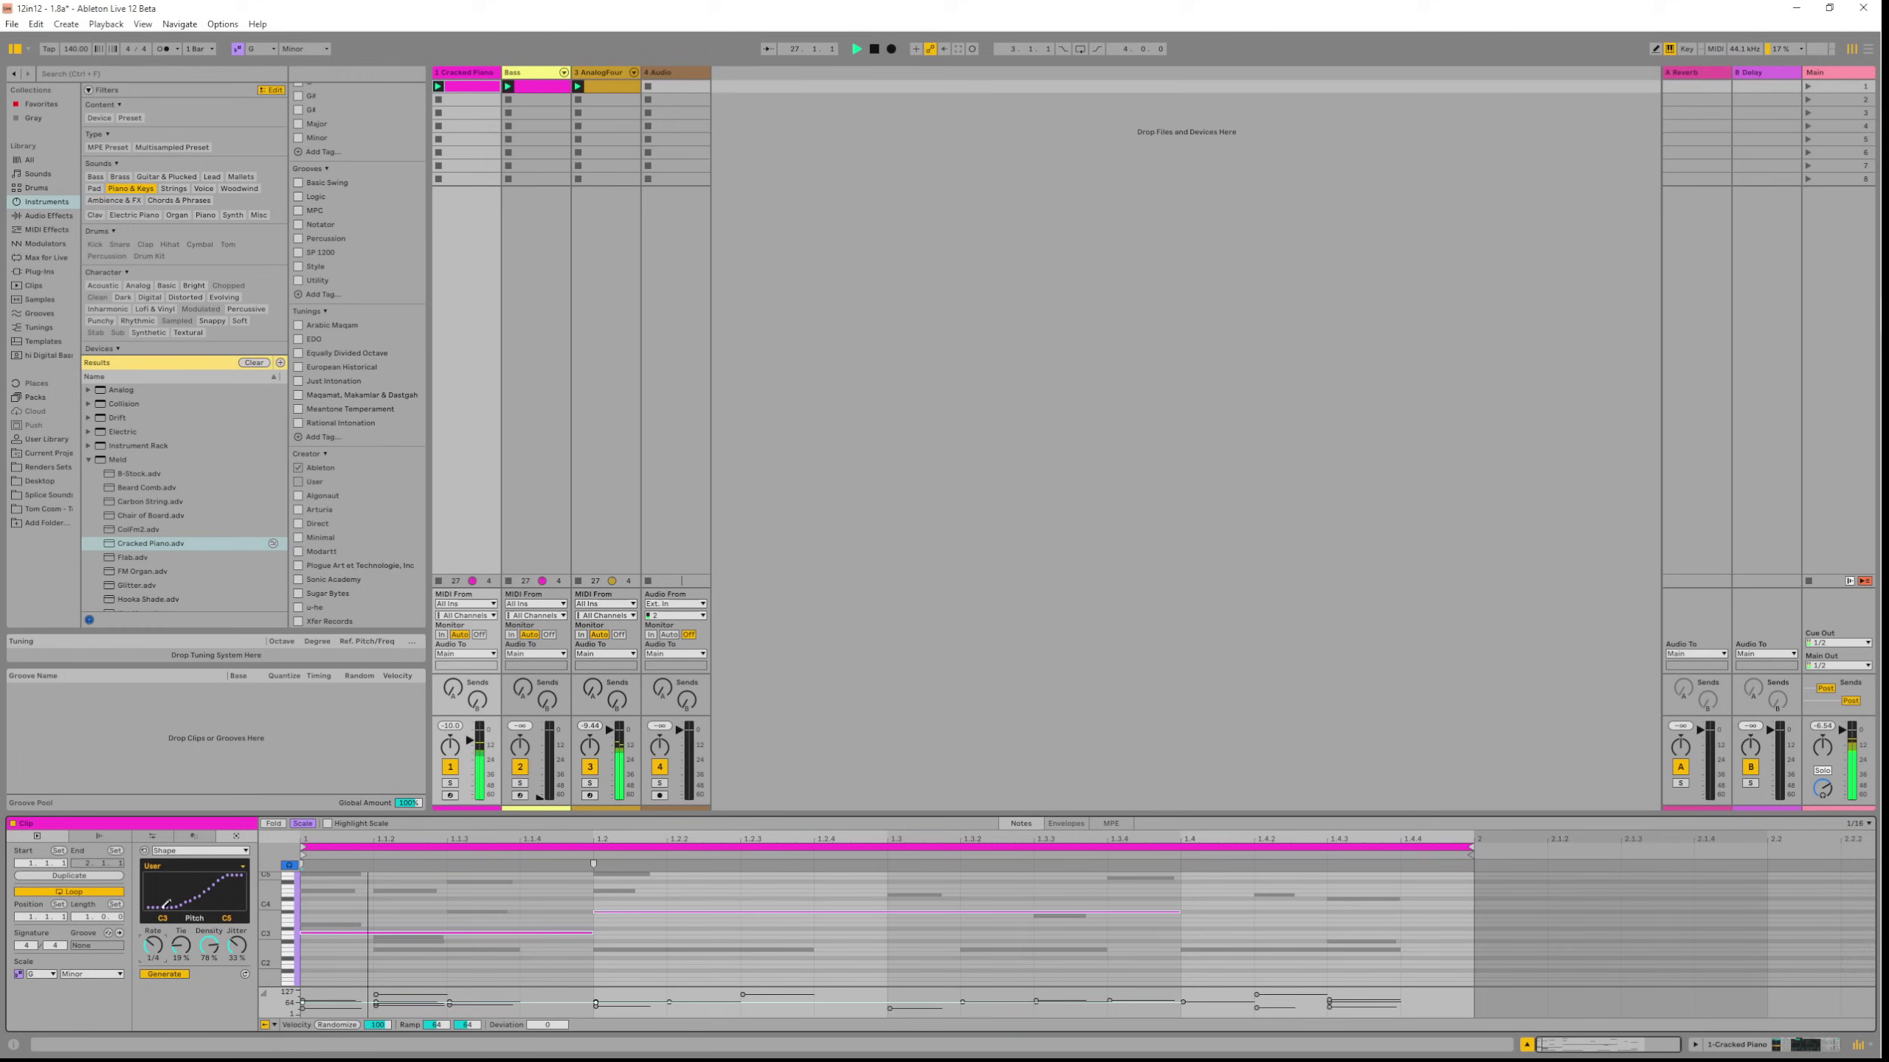
{"action": "left_click_drag", "start_coordinate": [212, 888], "coordinate": [240, 898]}
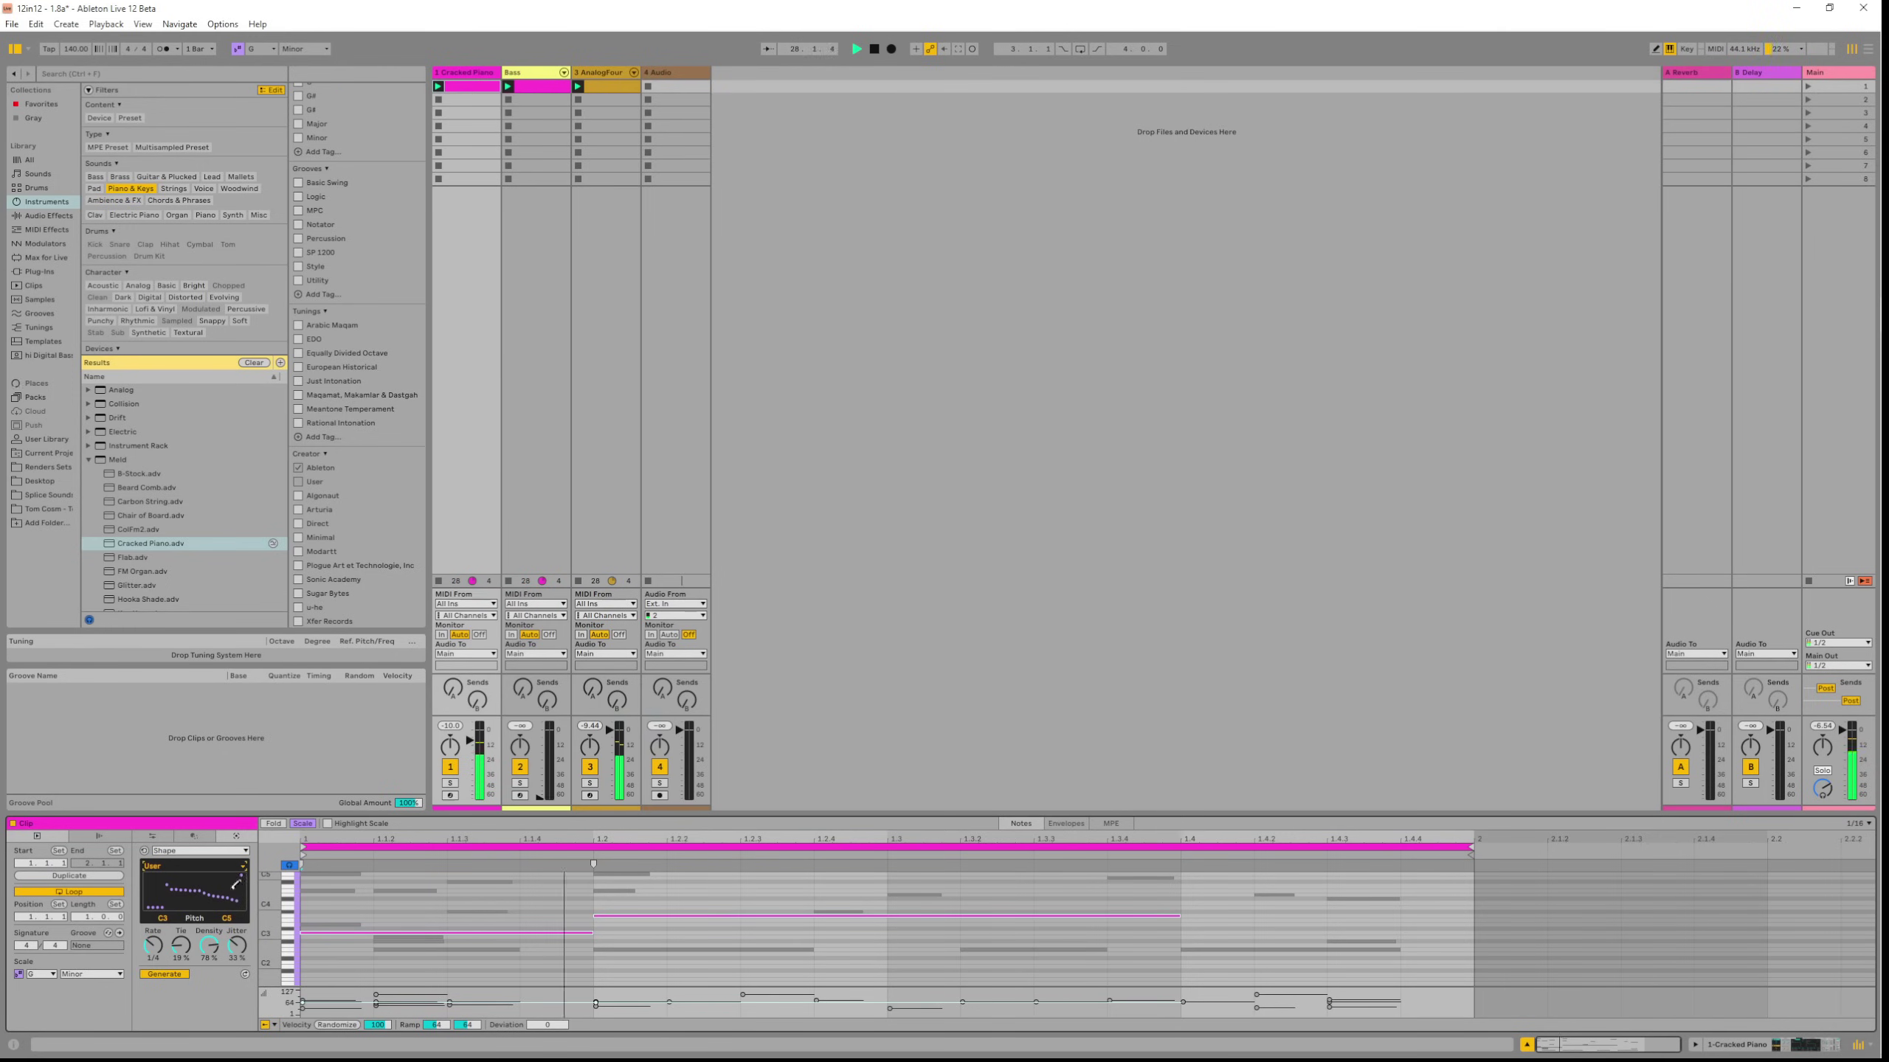
Switch to the Stacks generator, change the second chord's pattern, and adjust its inversion.
{"action": "left_click", "coordinate": [199, 851]}
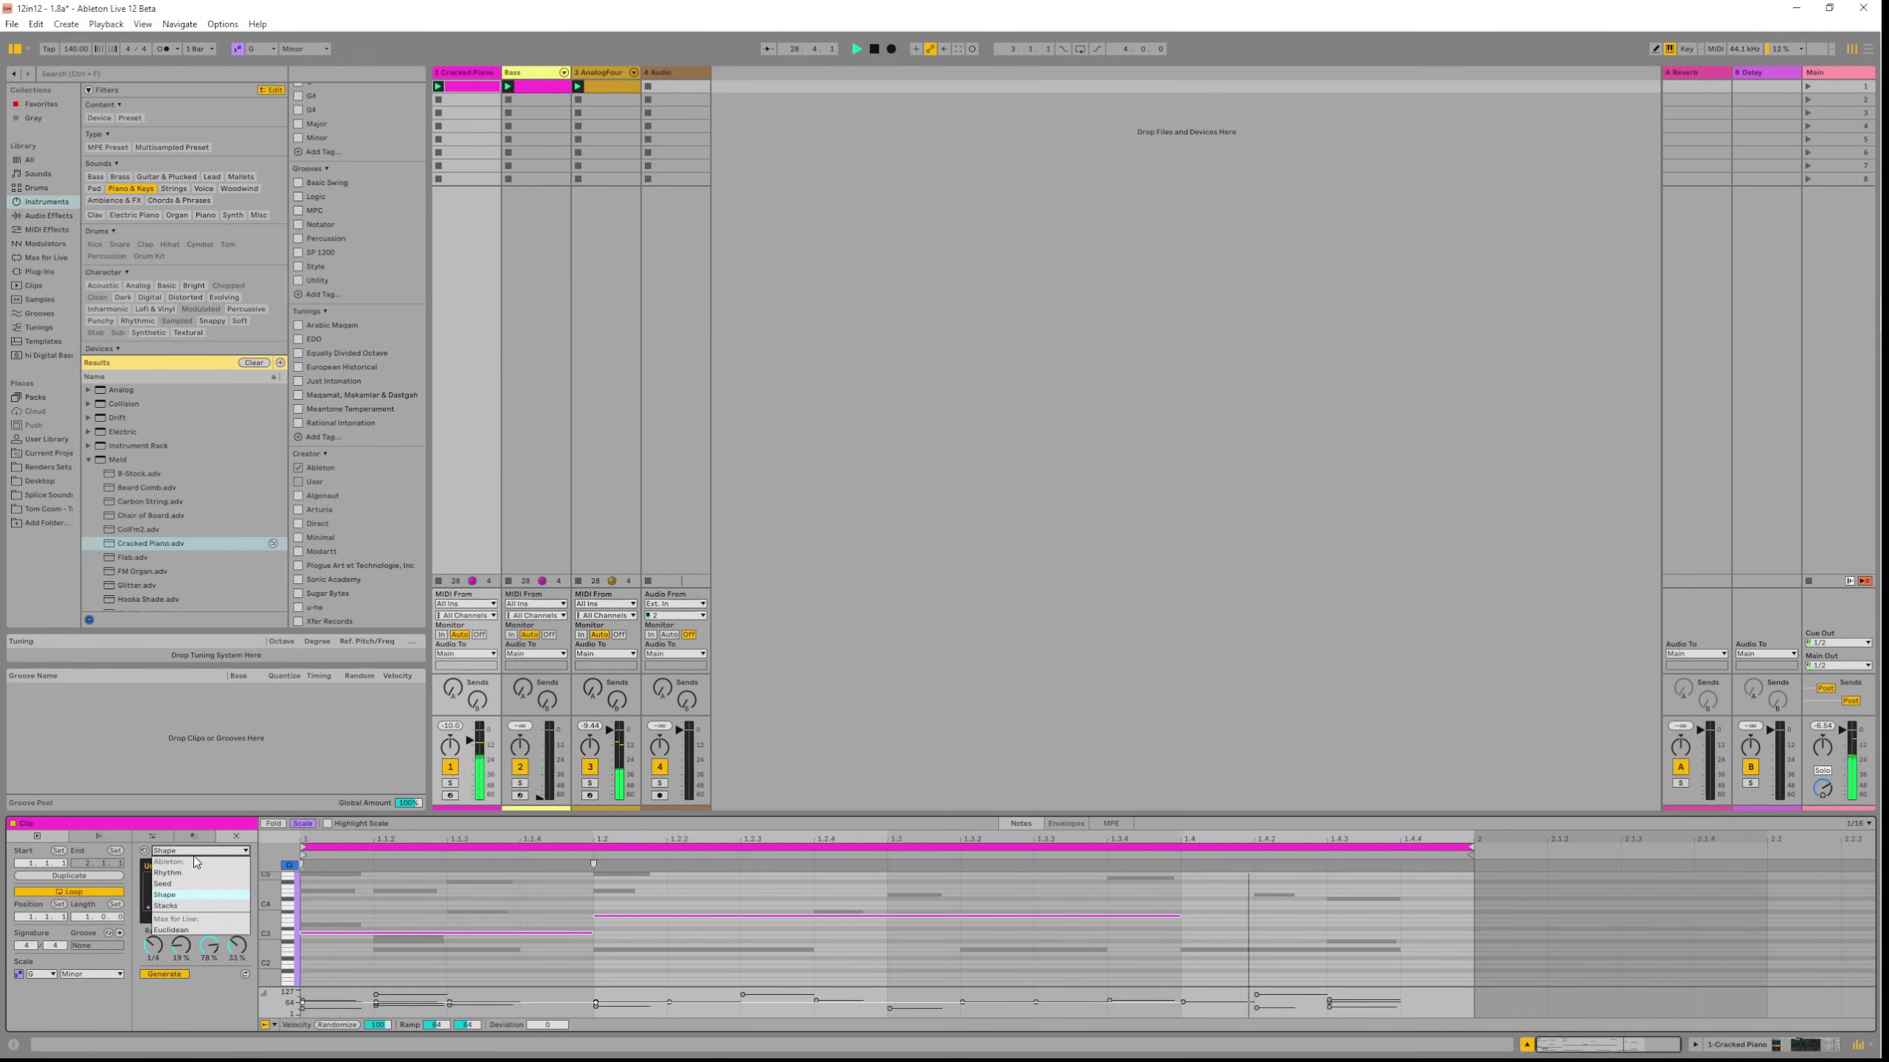
{"action": "left_click", "coordinate": [181, 907]}
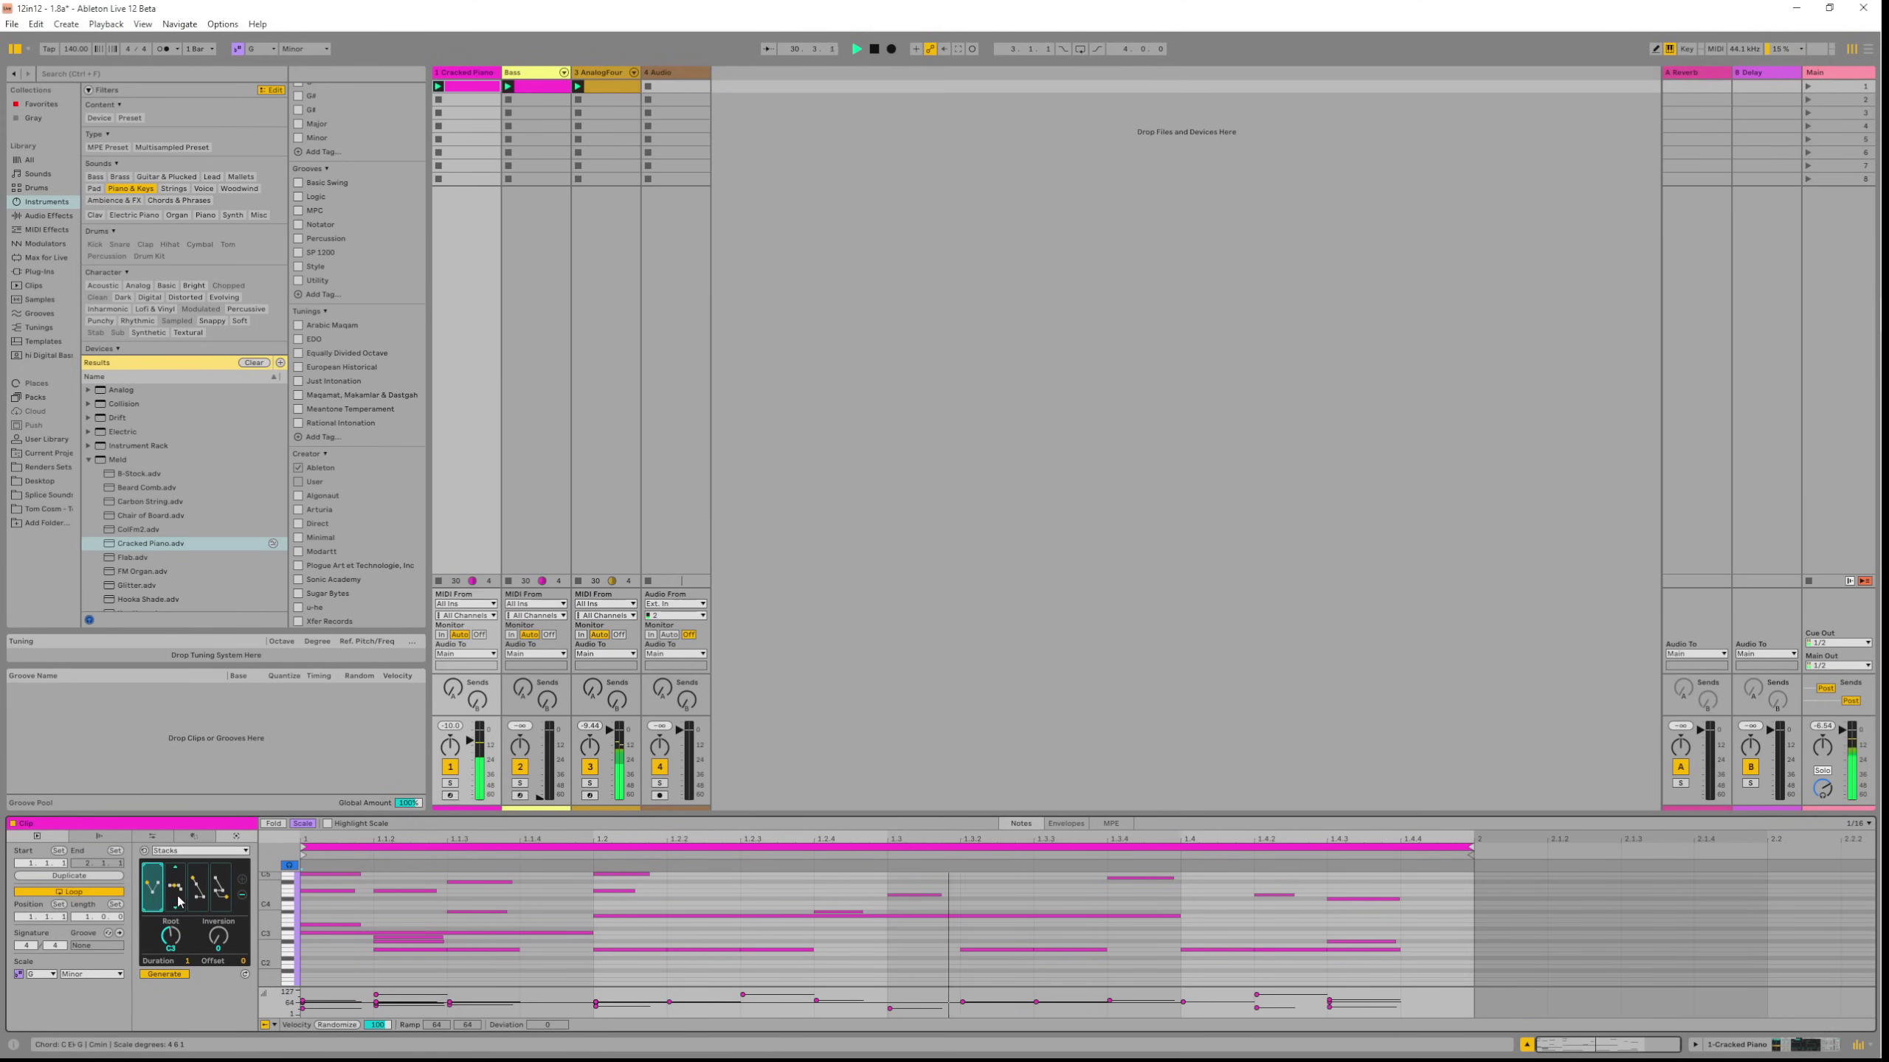
{"action": "left_click_drag", "start_coordinate": [177, 897], "coordinate": [177, 873]}
{"action": "left_click_drag", "start_coordinate": [219, 936], "coordinate": [218, 925]}
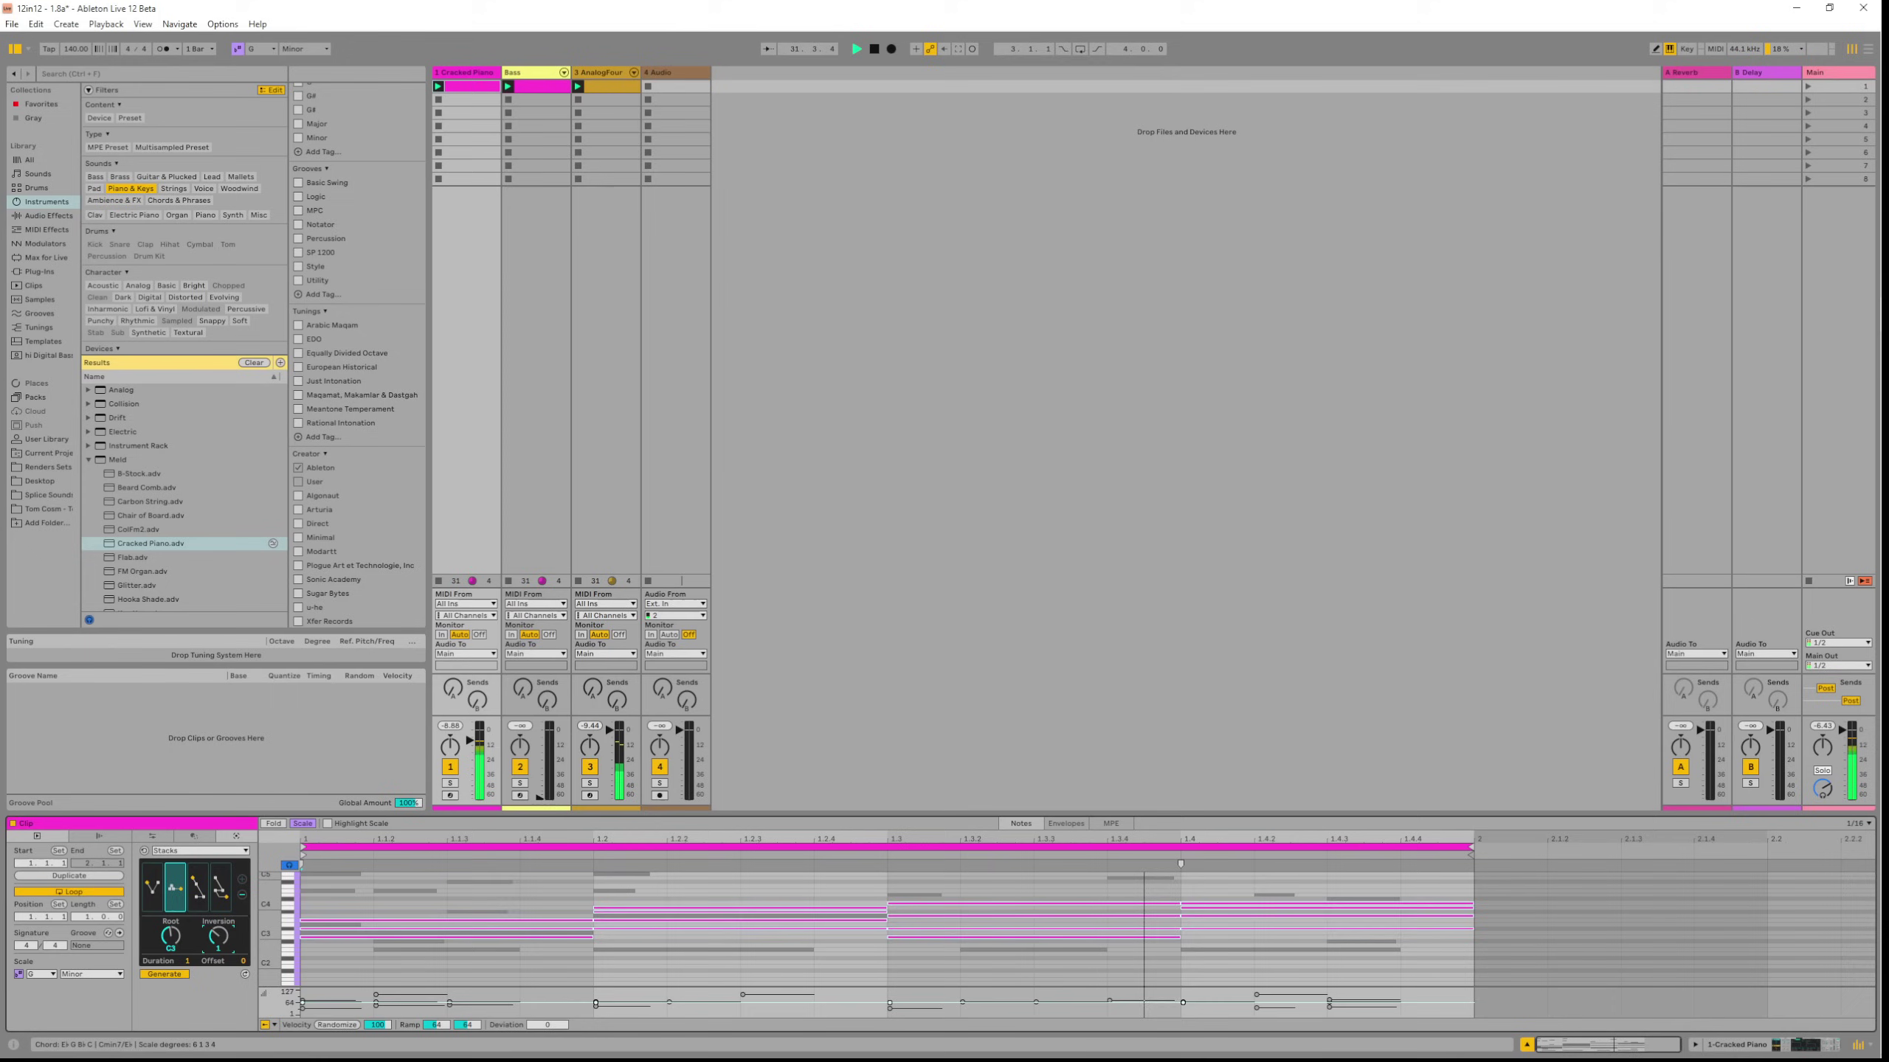
Go through the third and fourth chords of the Stacks generator and adjust the fourth chord's duration.
{"action": "left_click", "coordinate": [198, 887]}
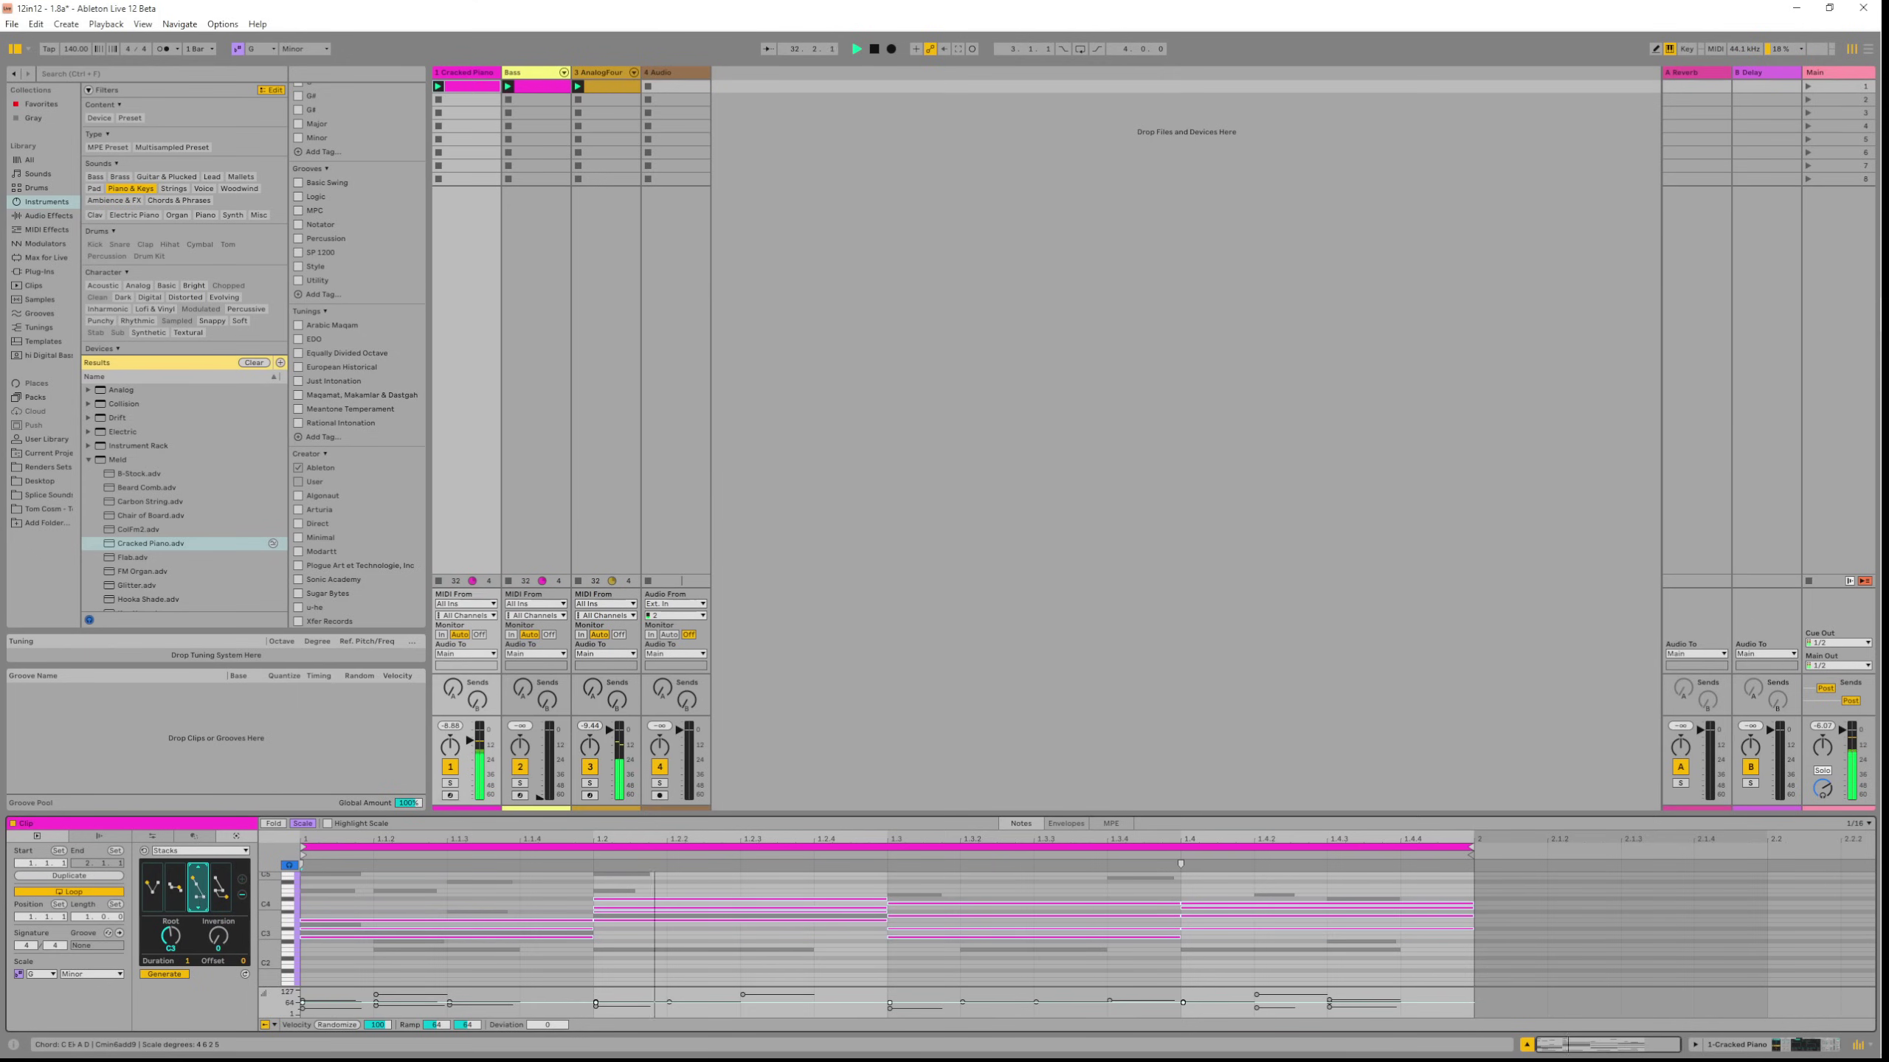
{"action": "left_click", "coordinate": [225, 903]}
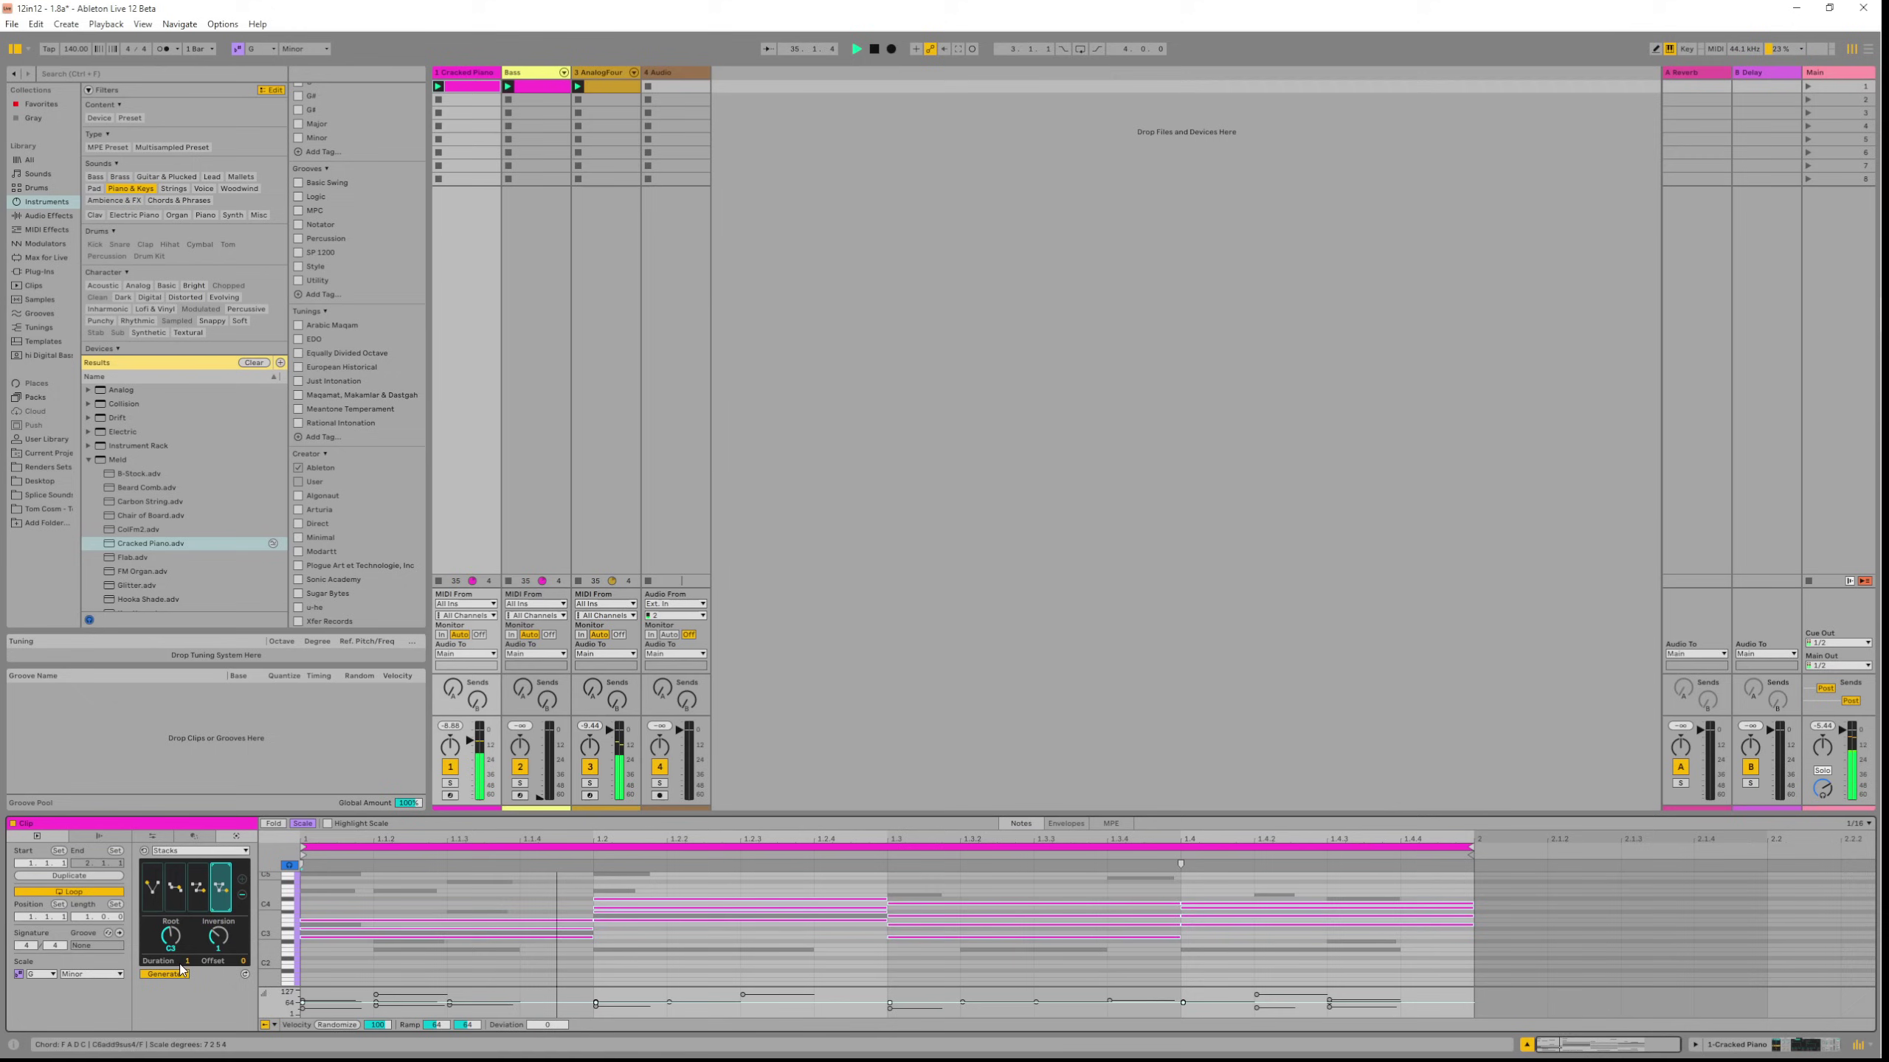
{"action": "left_click_drag", "start_coordinate": [187, 962], "coordinate": [187, 985]}
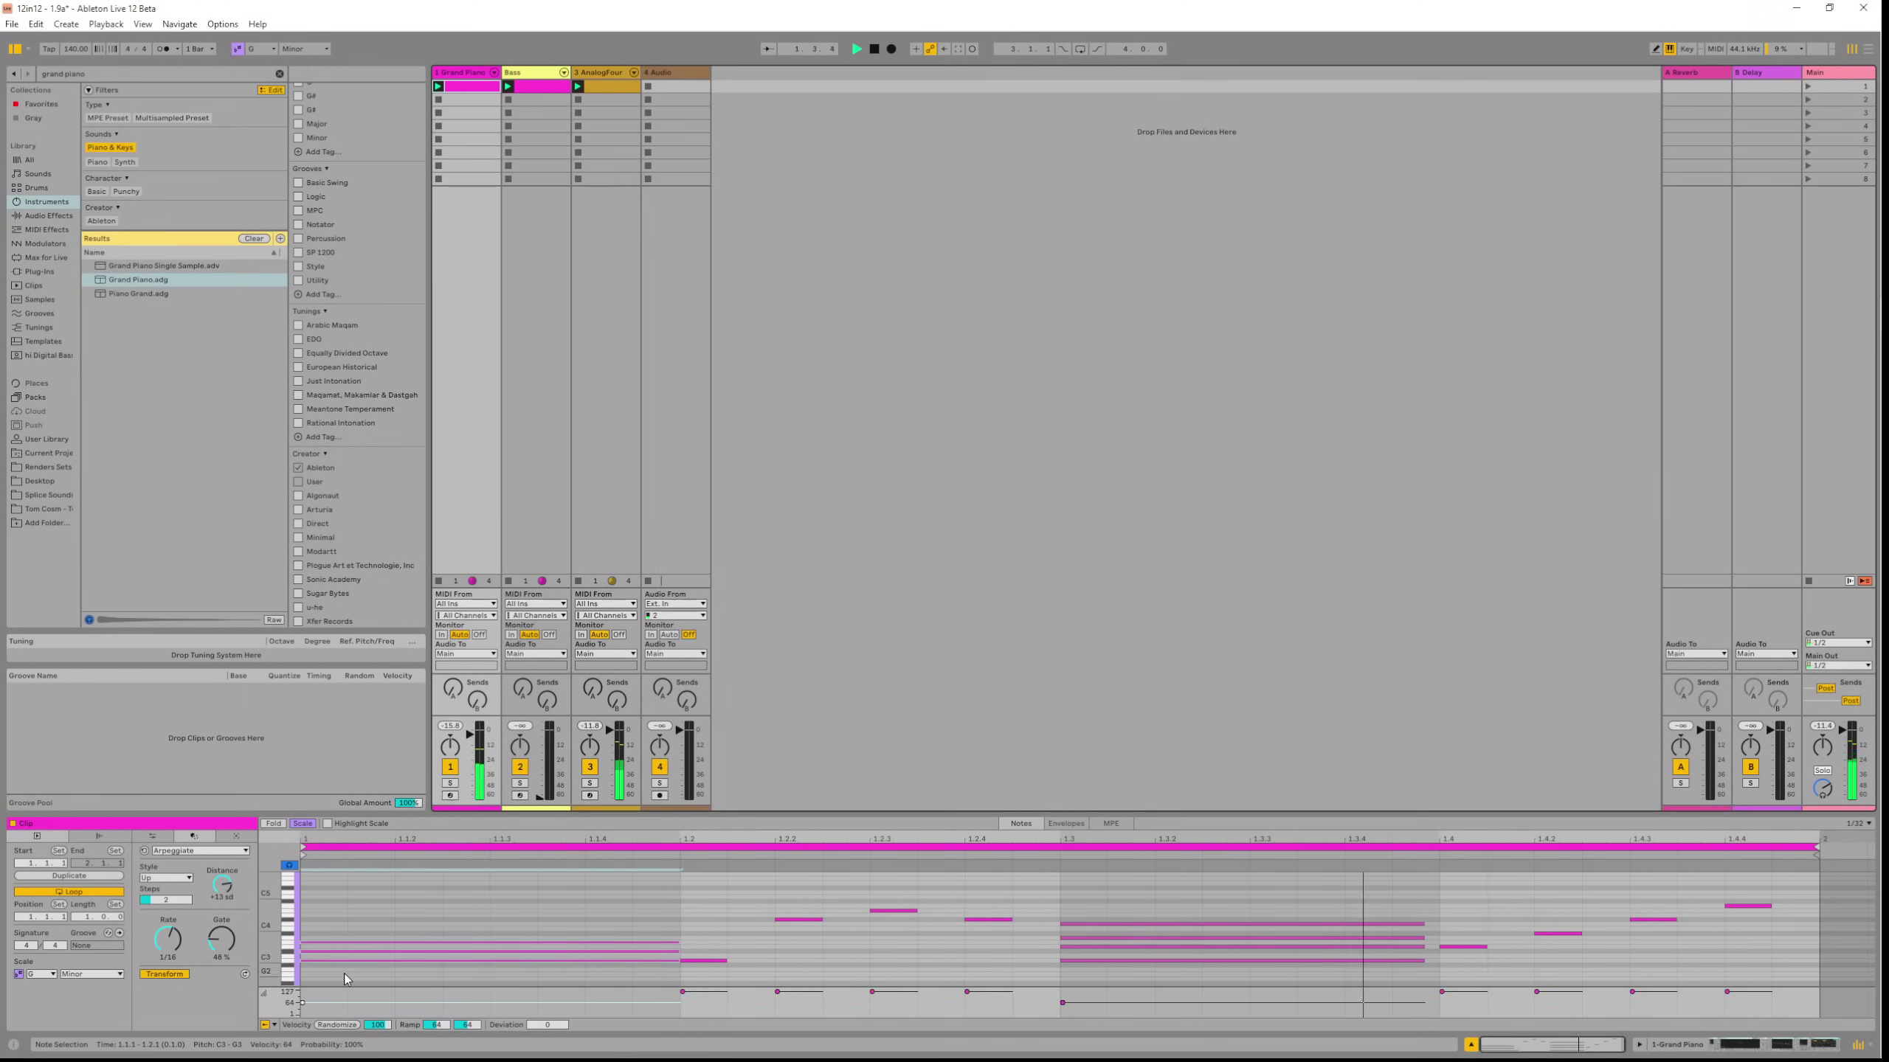
Arpeggiate the clip's first chord with the Down style, a distance of 0, a 1/16 rate and a 51% gate.
{"action": "left_click_drag", "start_coordinate": [398, 886], "coordinate": [327, 980]}
{"action": "left_click_drag", "start_coordinate": [169, 939], "coordinate": [168, 939]}
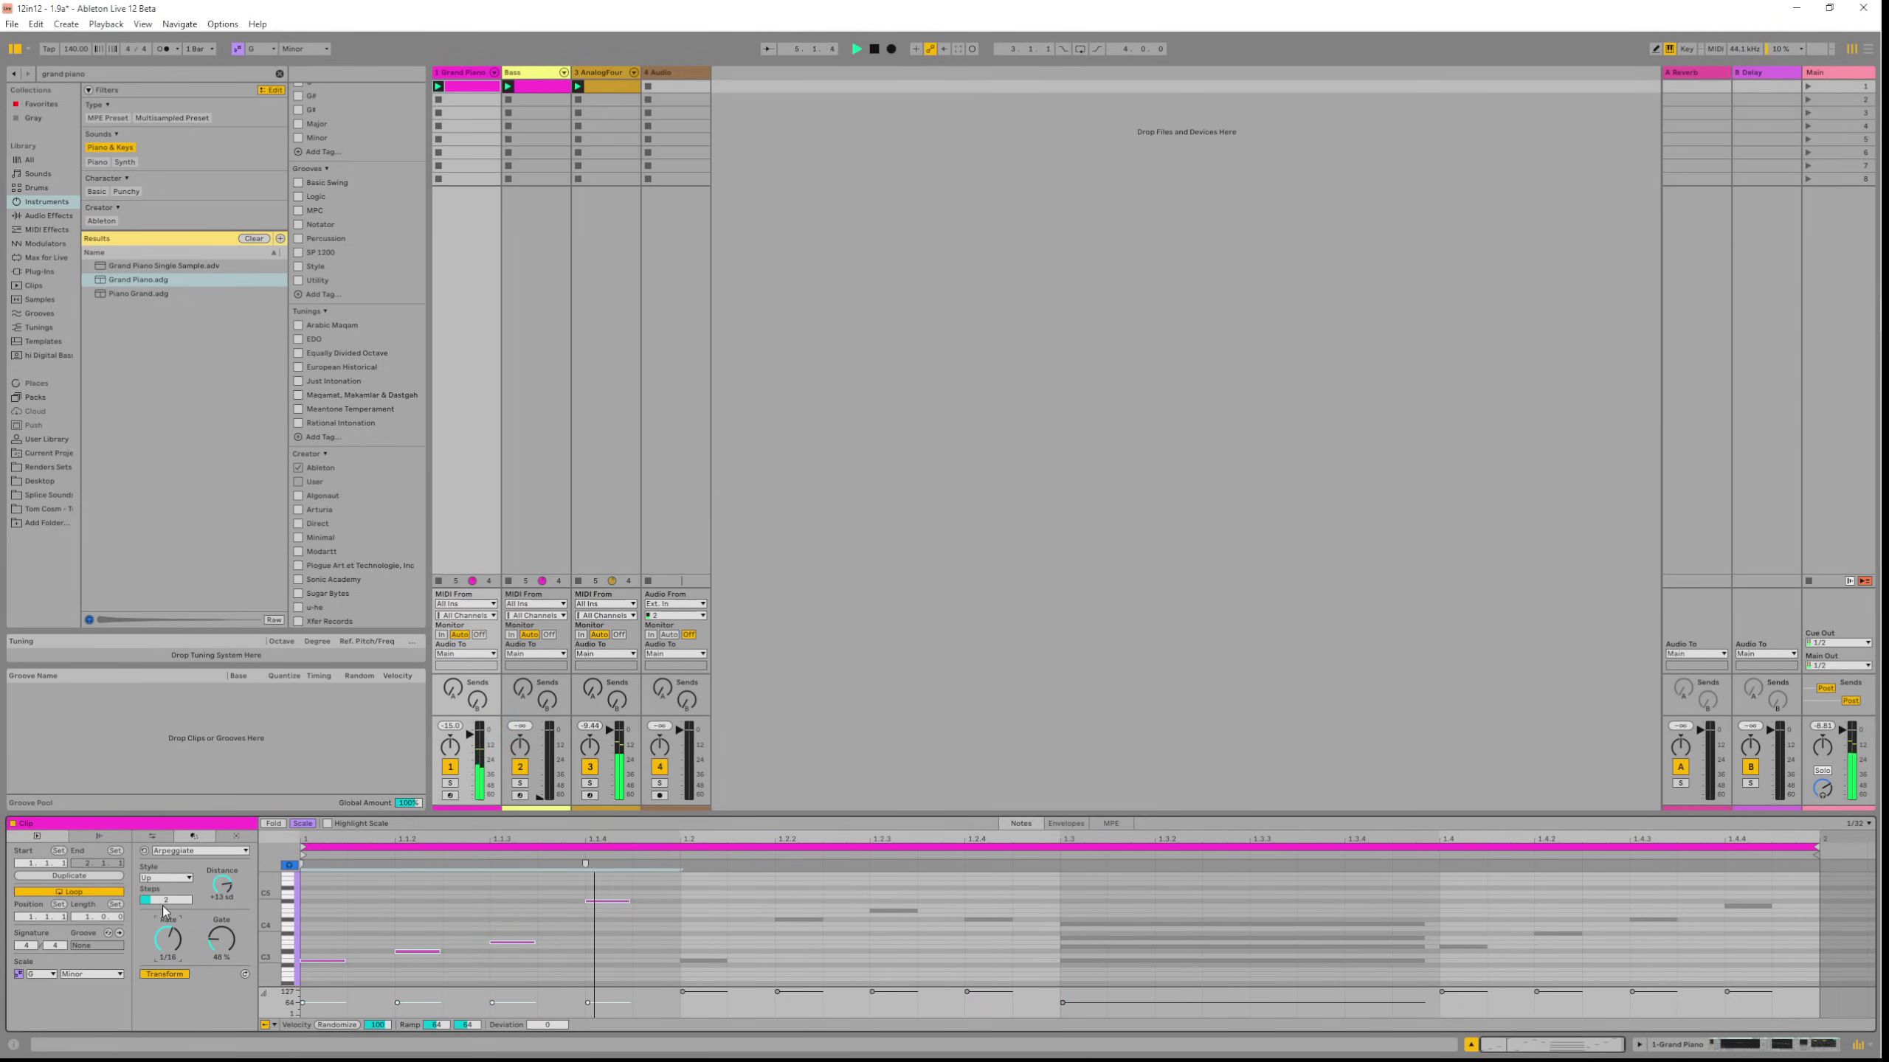
{"action": "left_click", "coordinate": [165, 878]}
{"action": "left_click", "coordinate": [152, 691]}
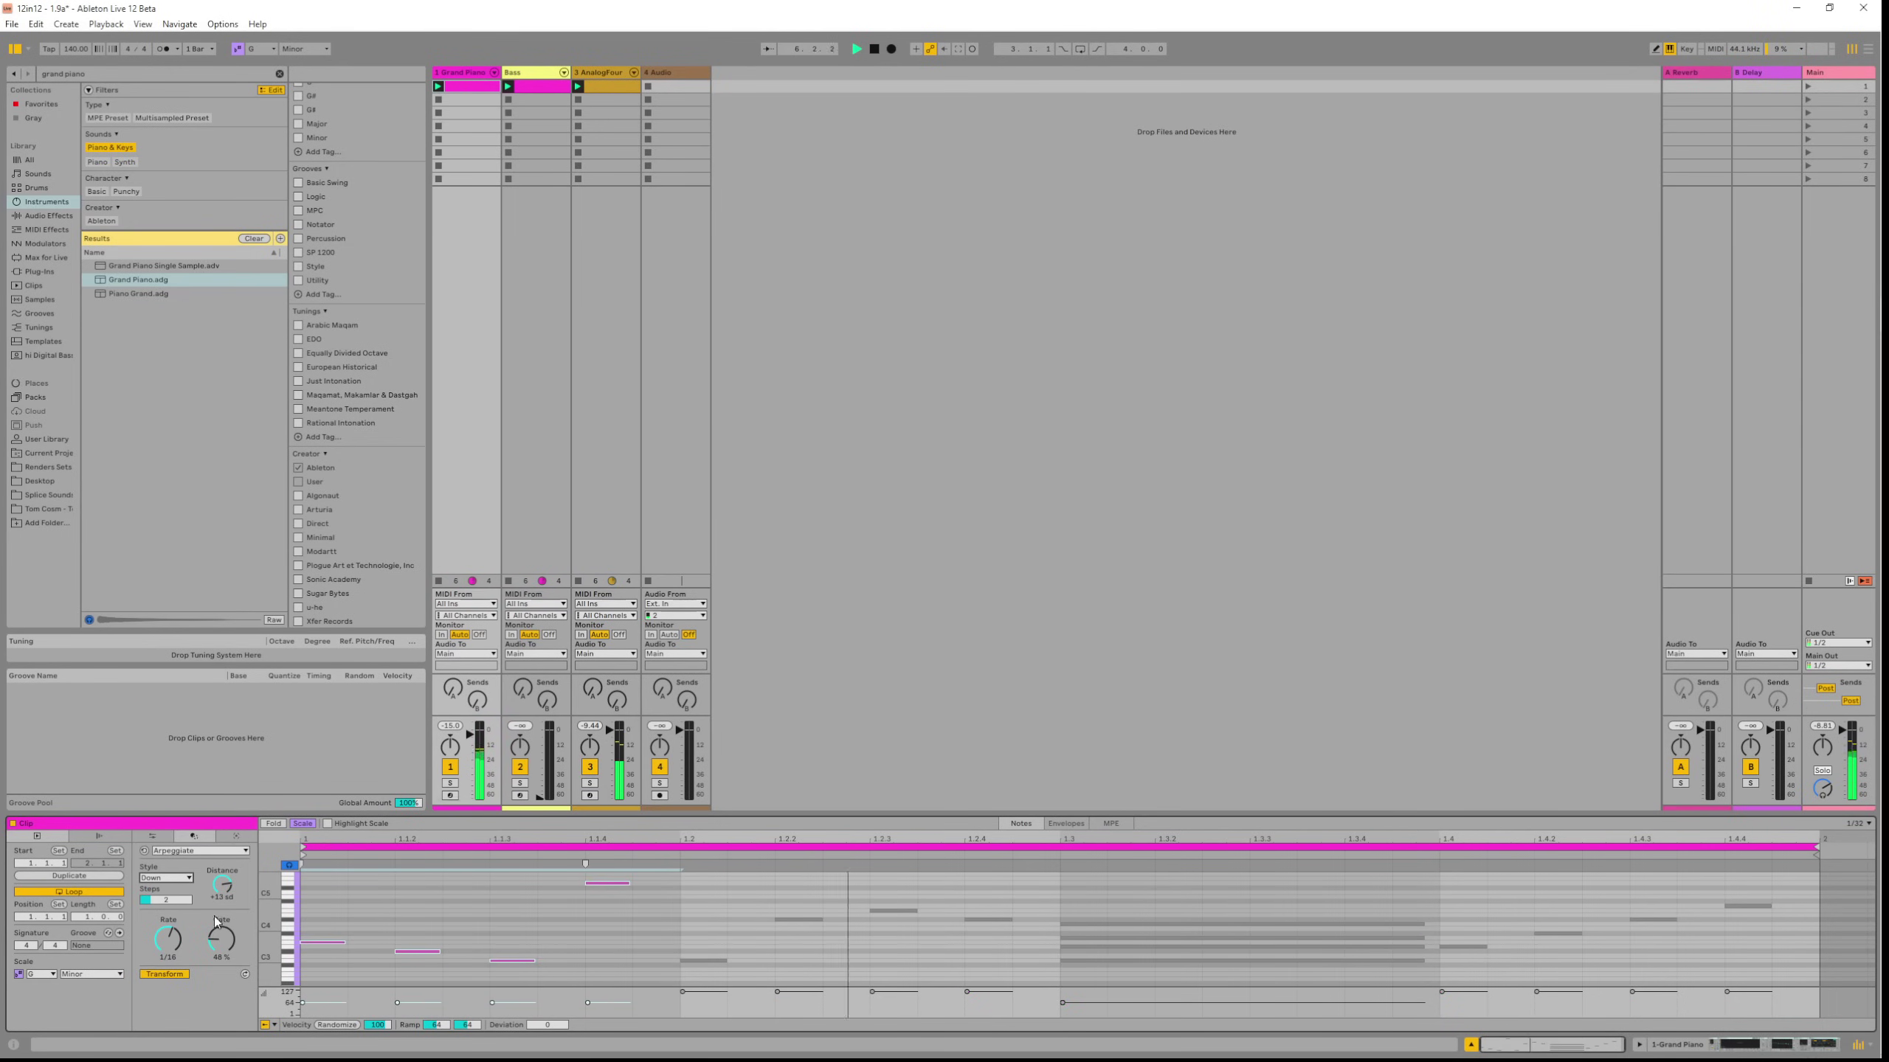
{"action": "left_click_drag", "start_coordinate": [222, 884], "coordinate": [222, 892]}
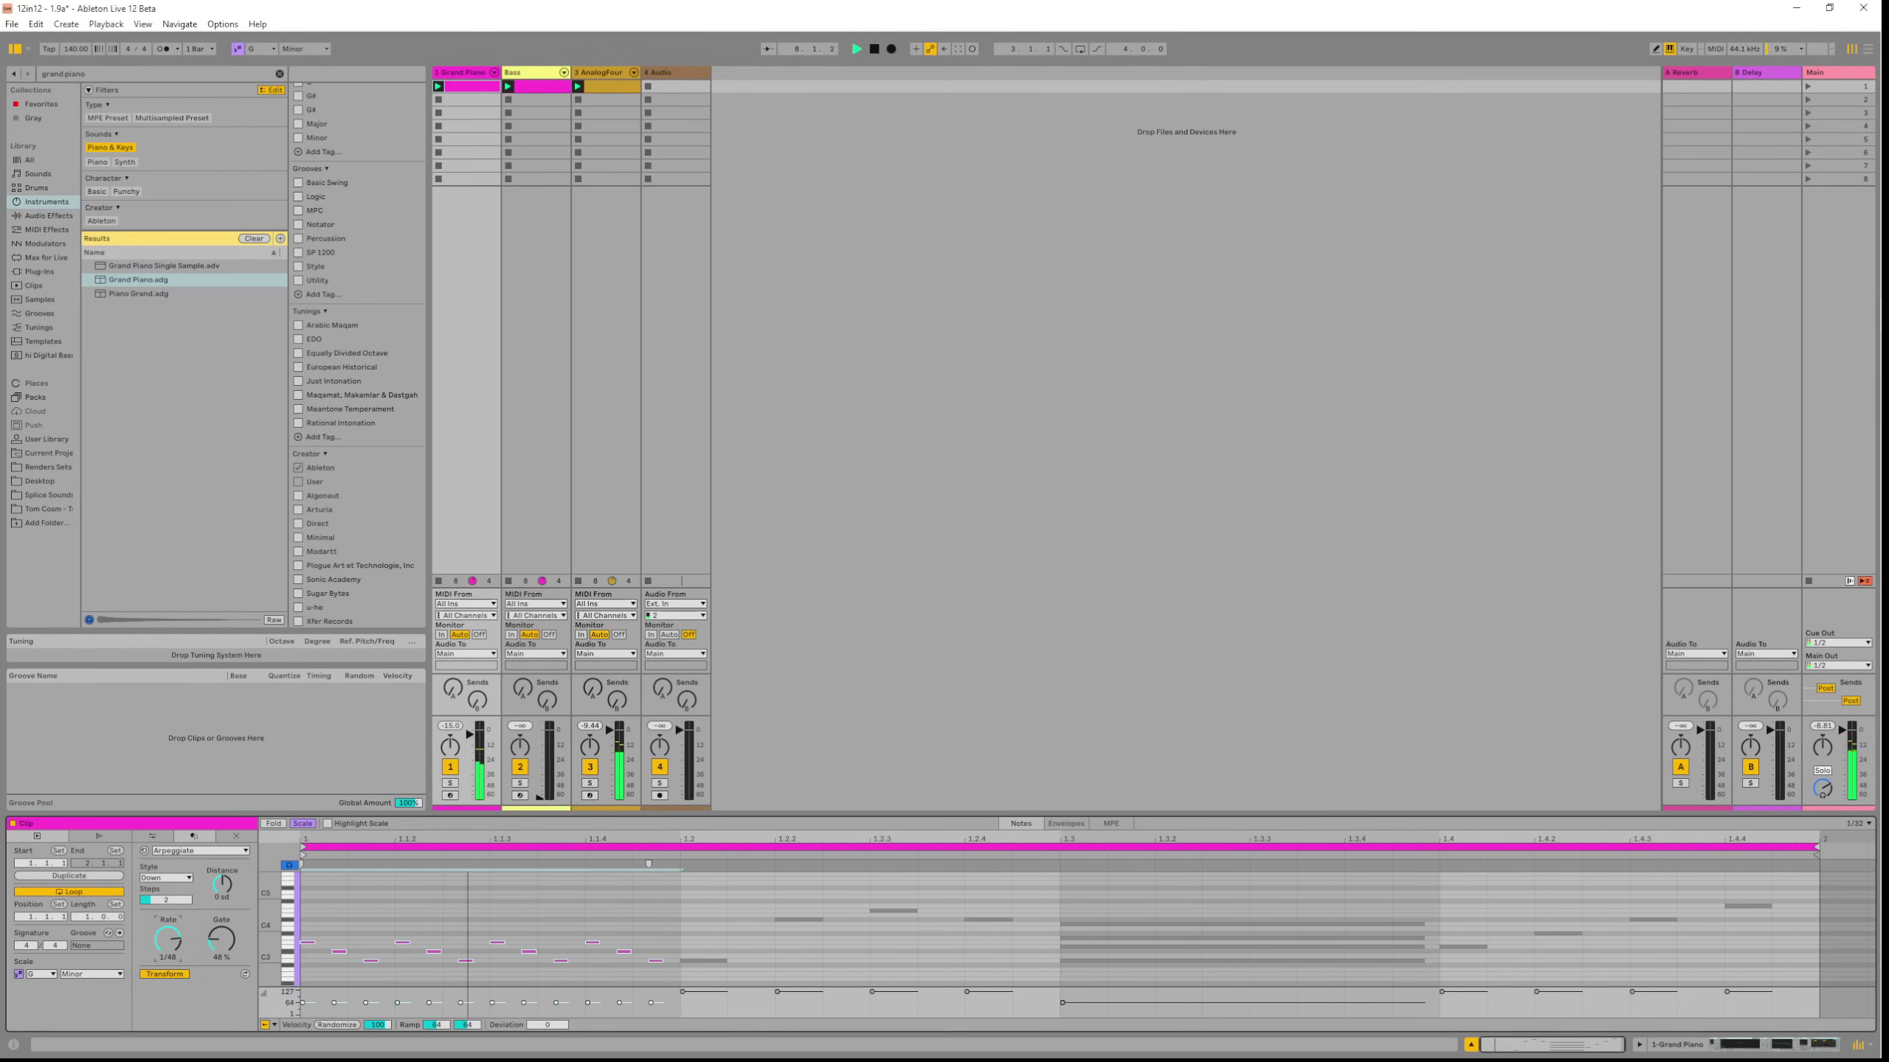
{"action": "left_click_drag", "start_coordinate": [224, 949], "coordinate": [224, 944]}
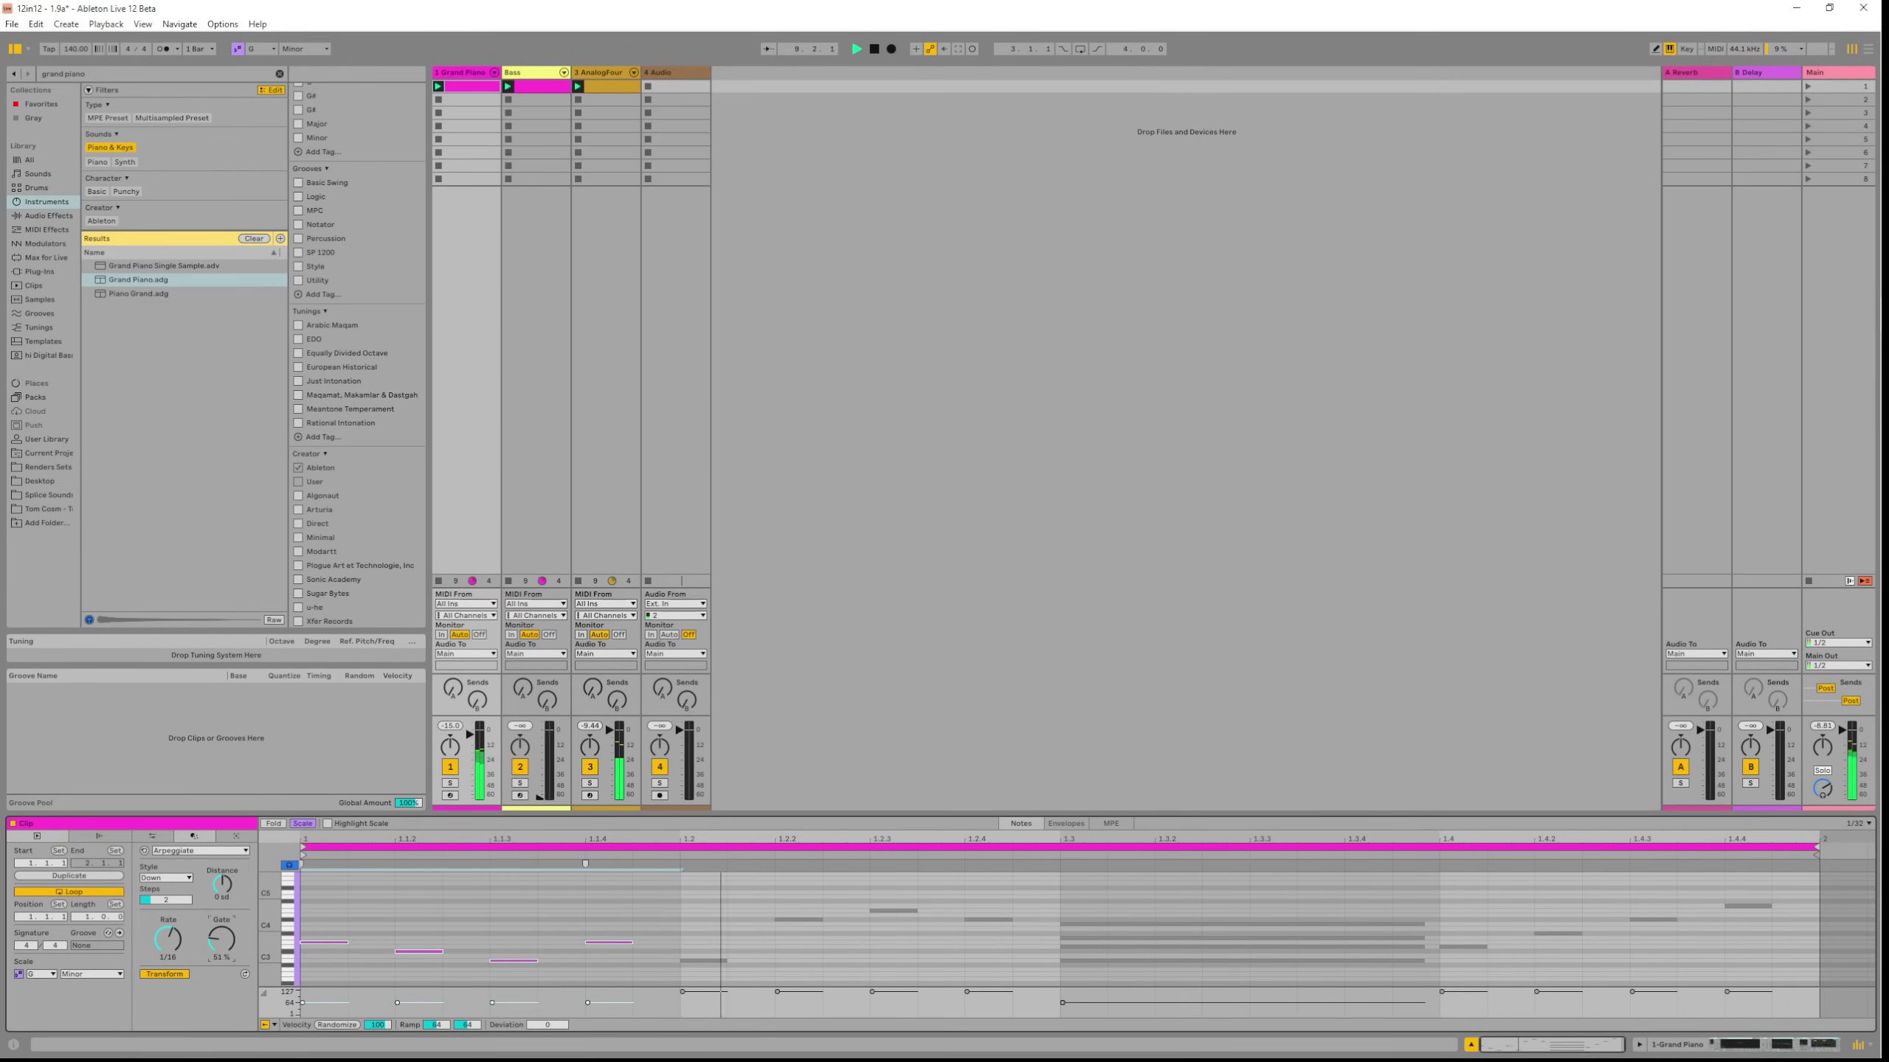
Switch to the Connect transformation, add the following four single notes to the selection, and set its rate to Grid and its spread to 1.
{"action": "left_click", "coordinate": [179, 852]}
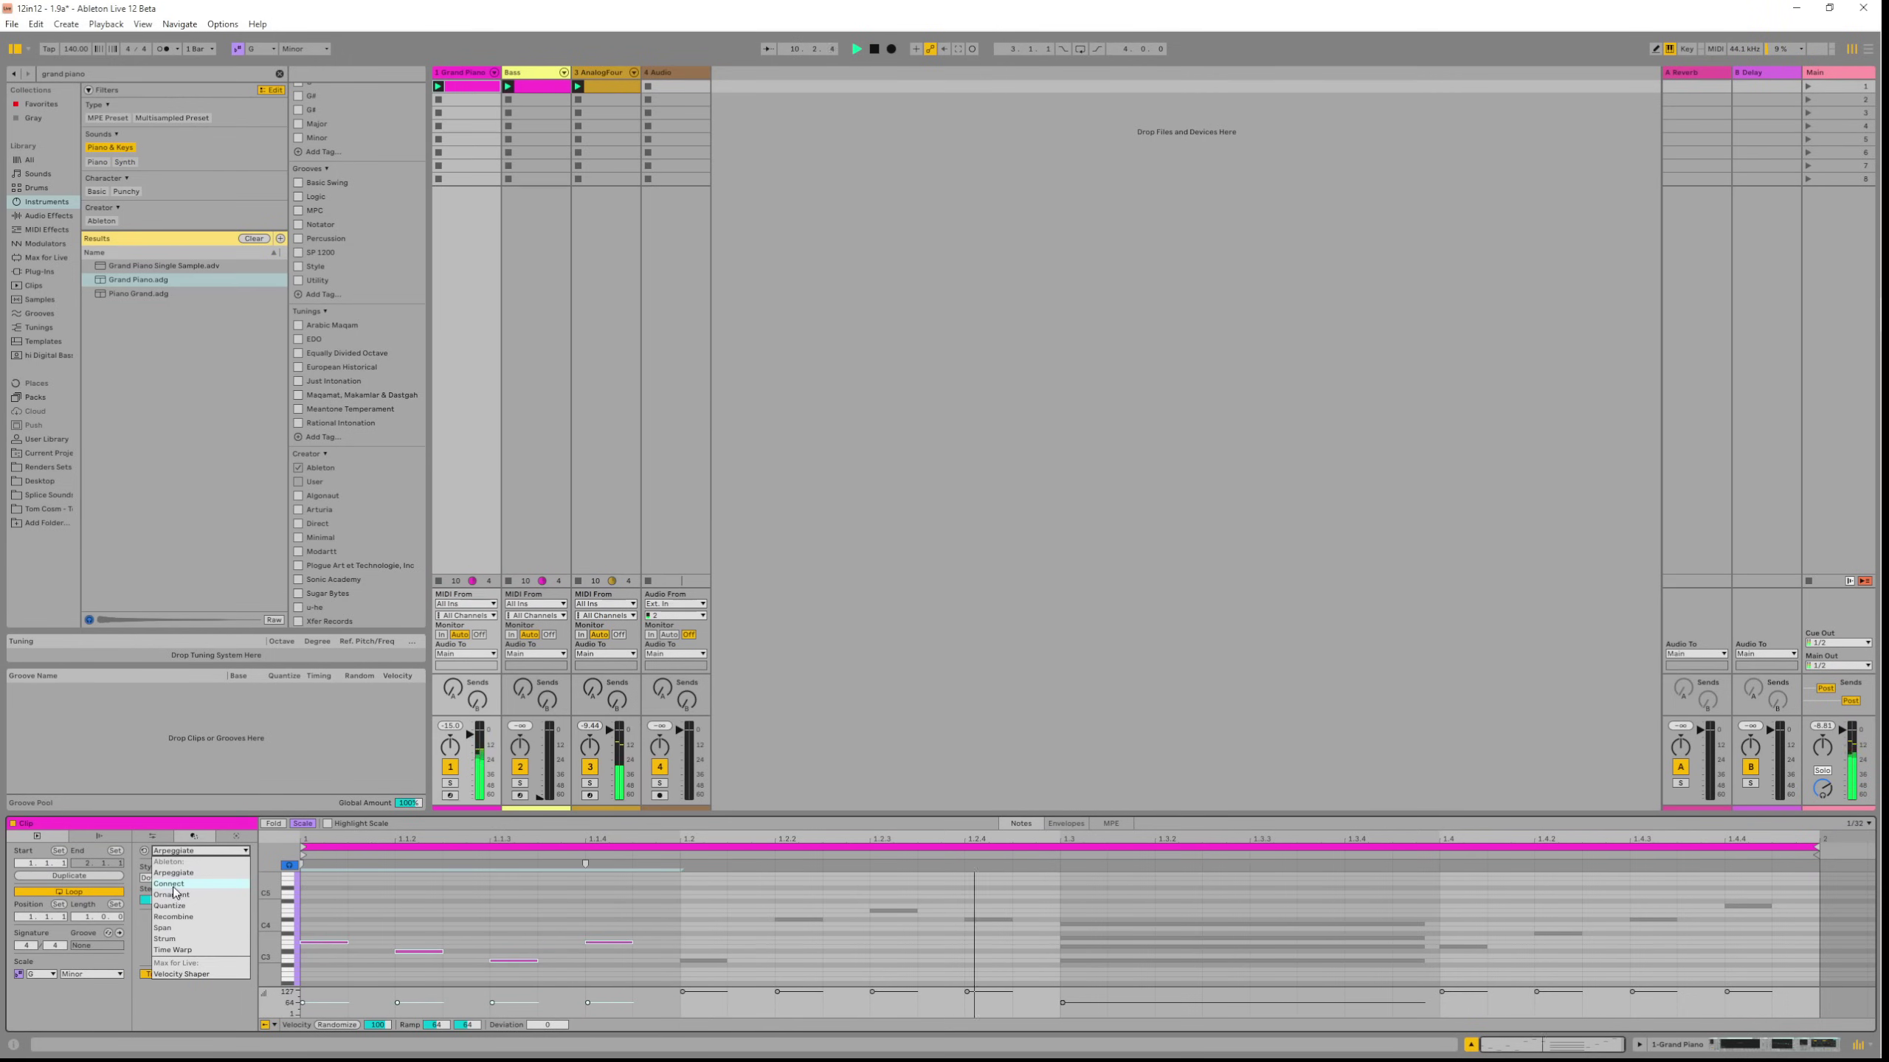
{"action": "left_click", "coordinate": [186, 867]}
{"action": "left_click_drag", "start_coordinate": [841, 994], "coordinate": [1003, 1025]}
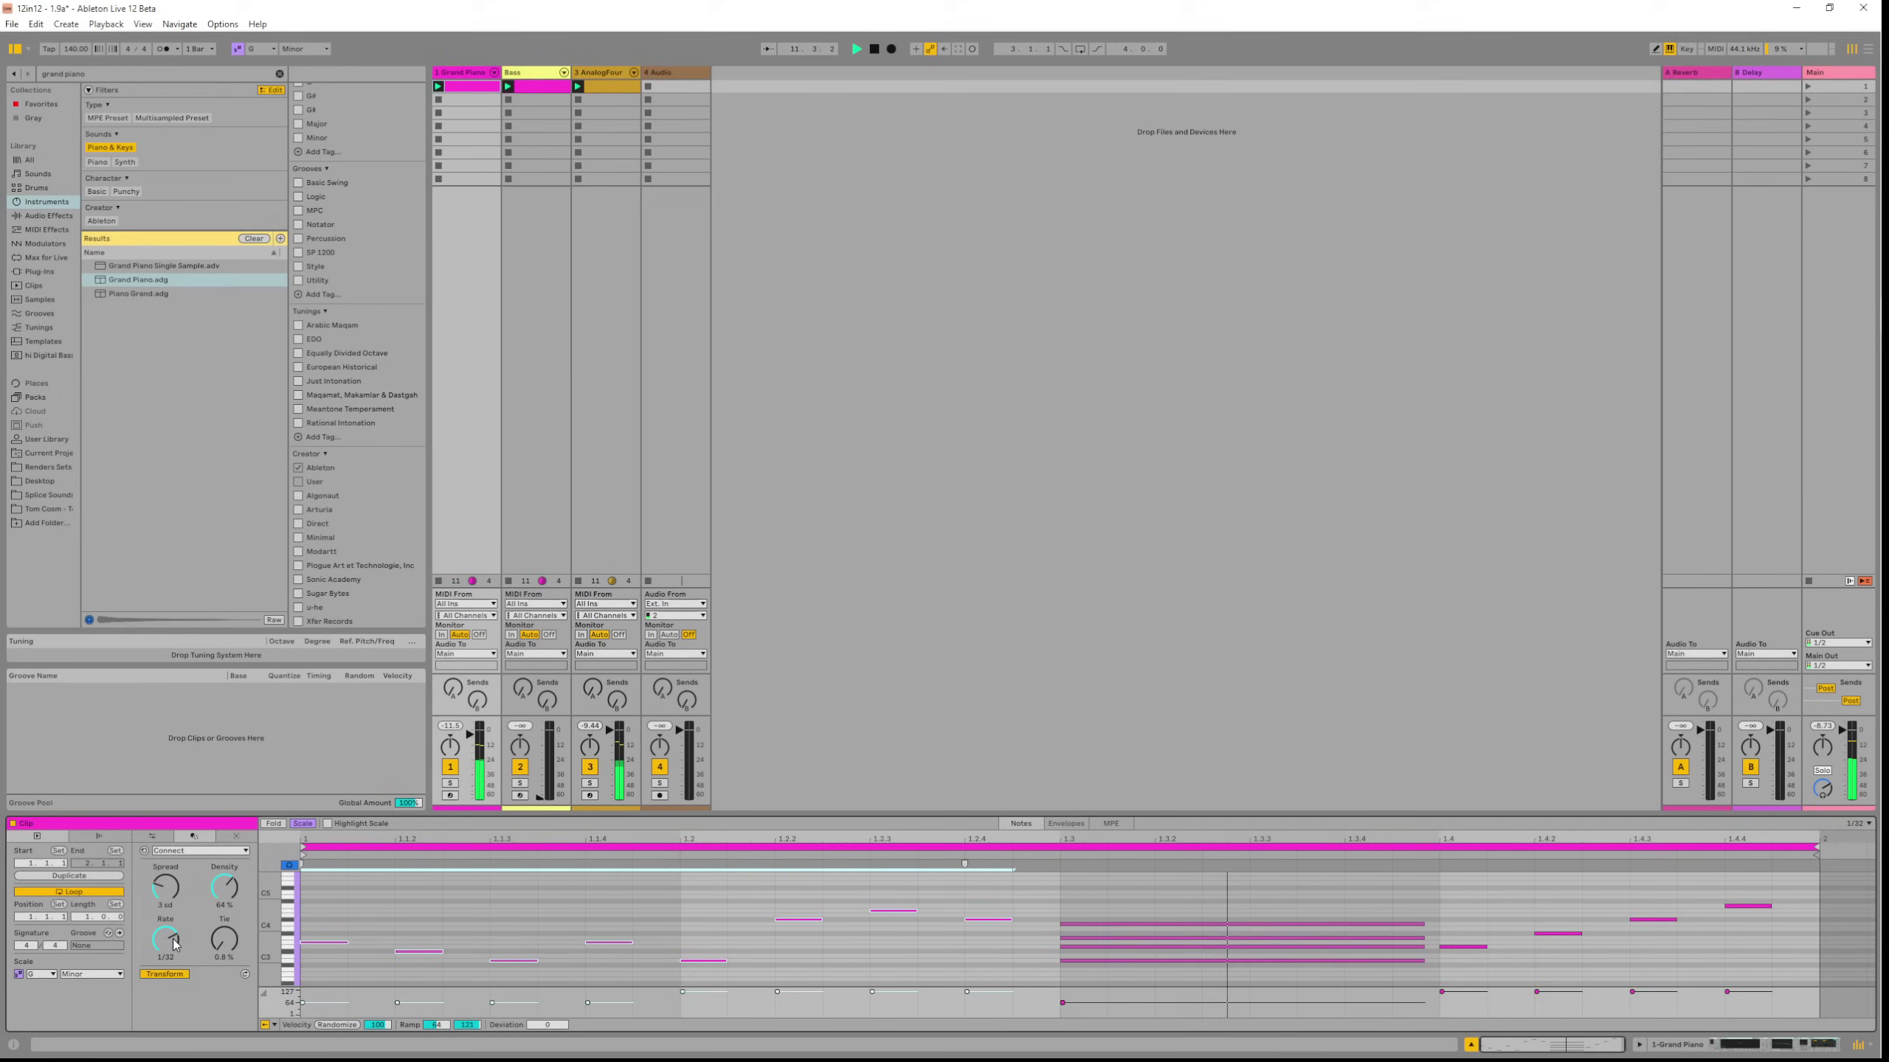
{"action": "left_click_drag", "start_coordinate": [165, 926], "coordinate": [165, 975]}
{"action": "left_click_drag", "start_coordinate": [165, 887], "coordinate": [165, 922]}
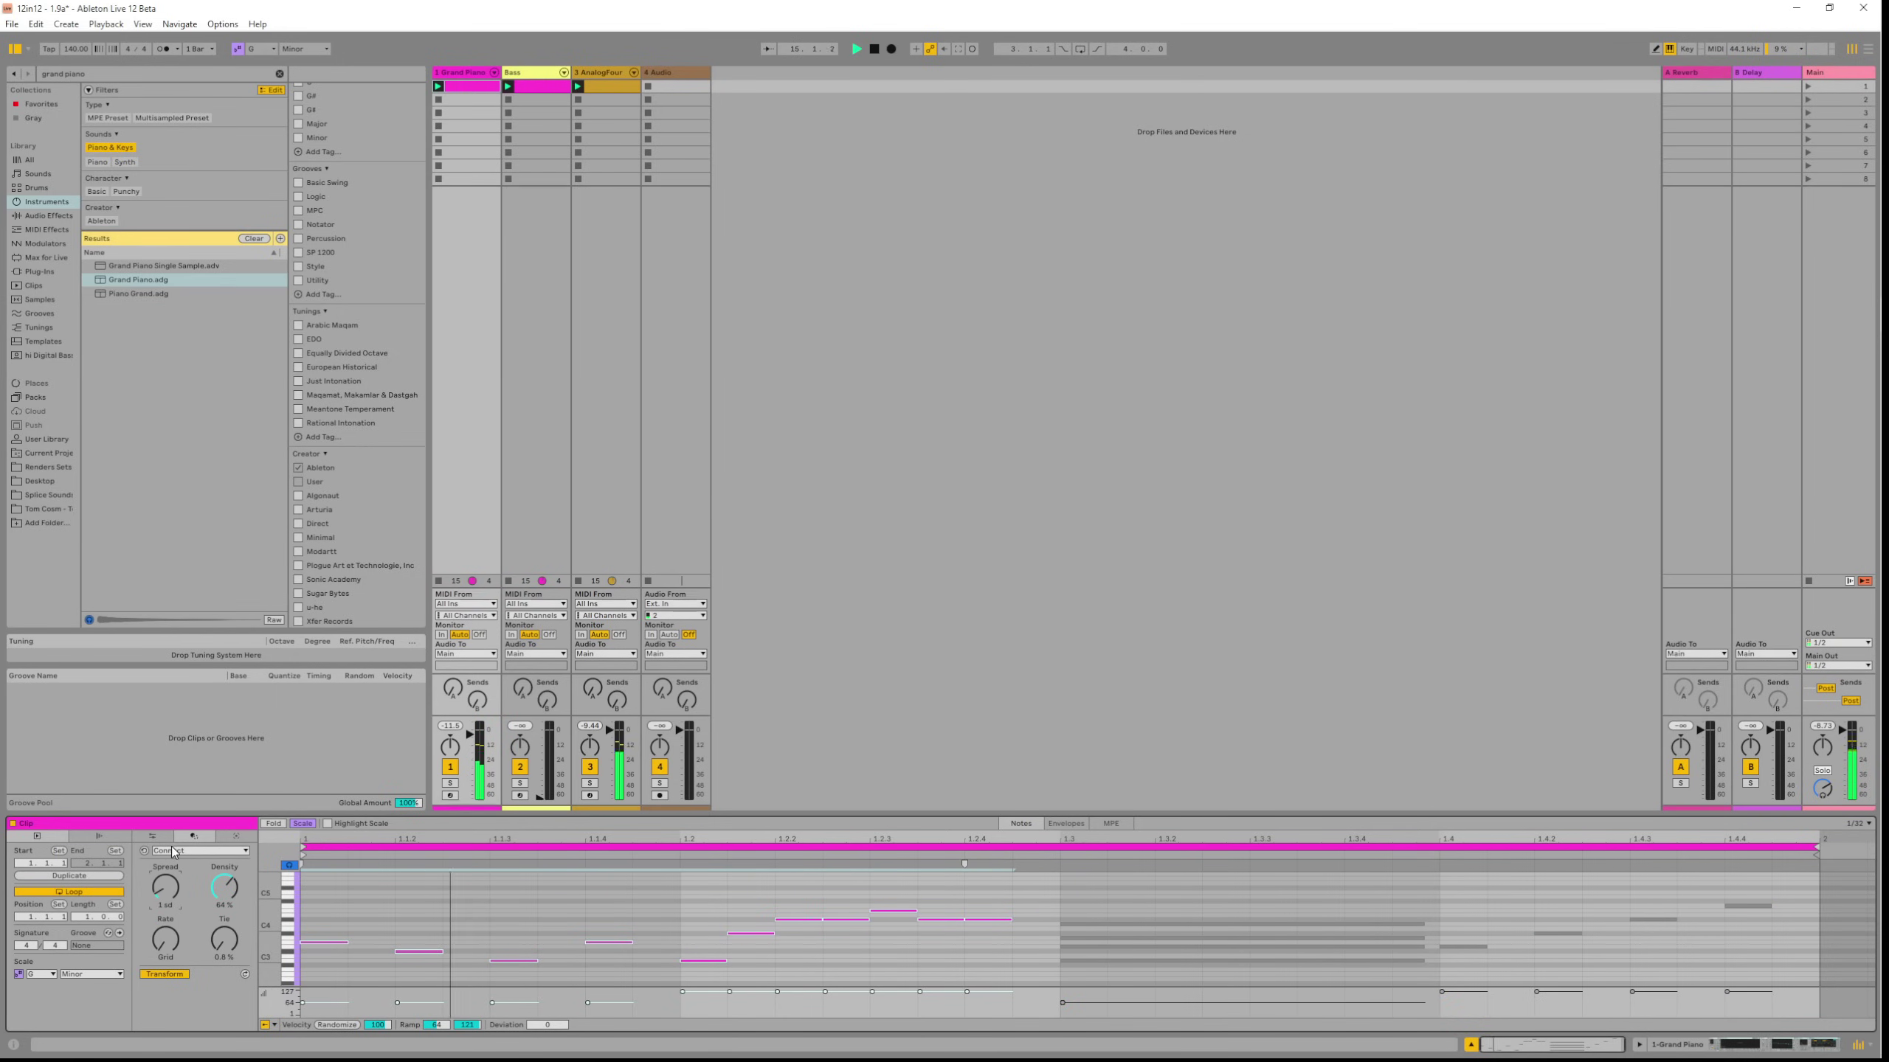
Switch to the Ornament transformation, adjust the flam position to 72%, and replace the flam with grace notes that include the Low pitch option.
{"action": "left_click", "coordinate": [199, 851]}
{"action": "left_click", "coordinate": [173, 895]}
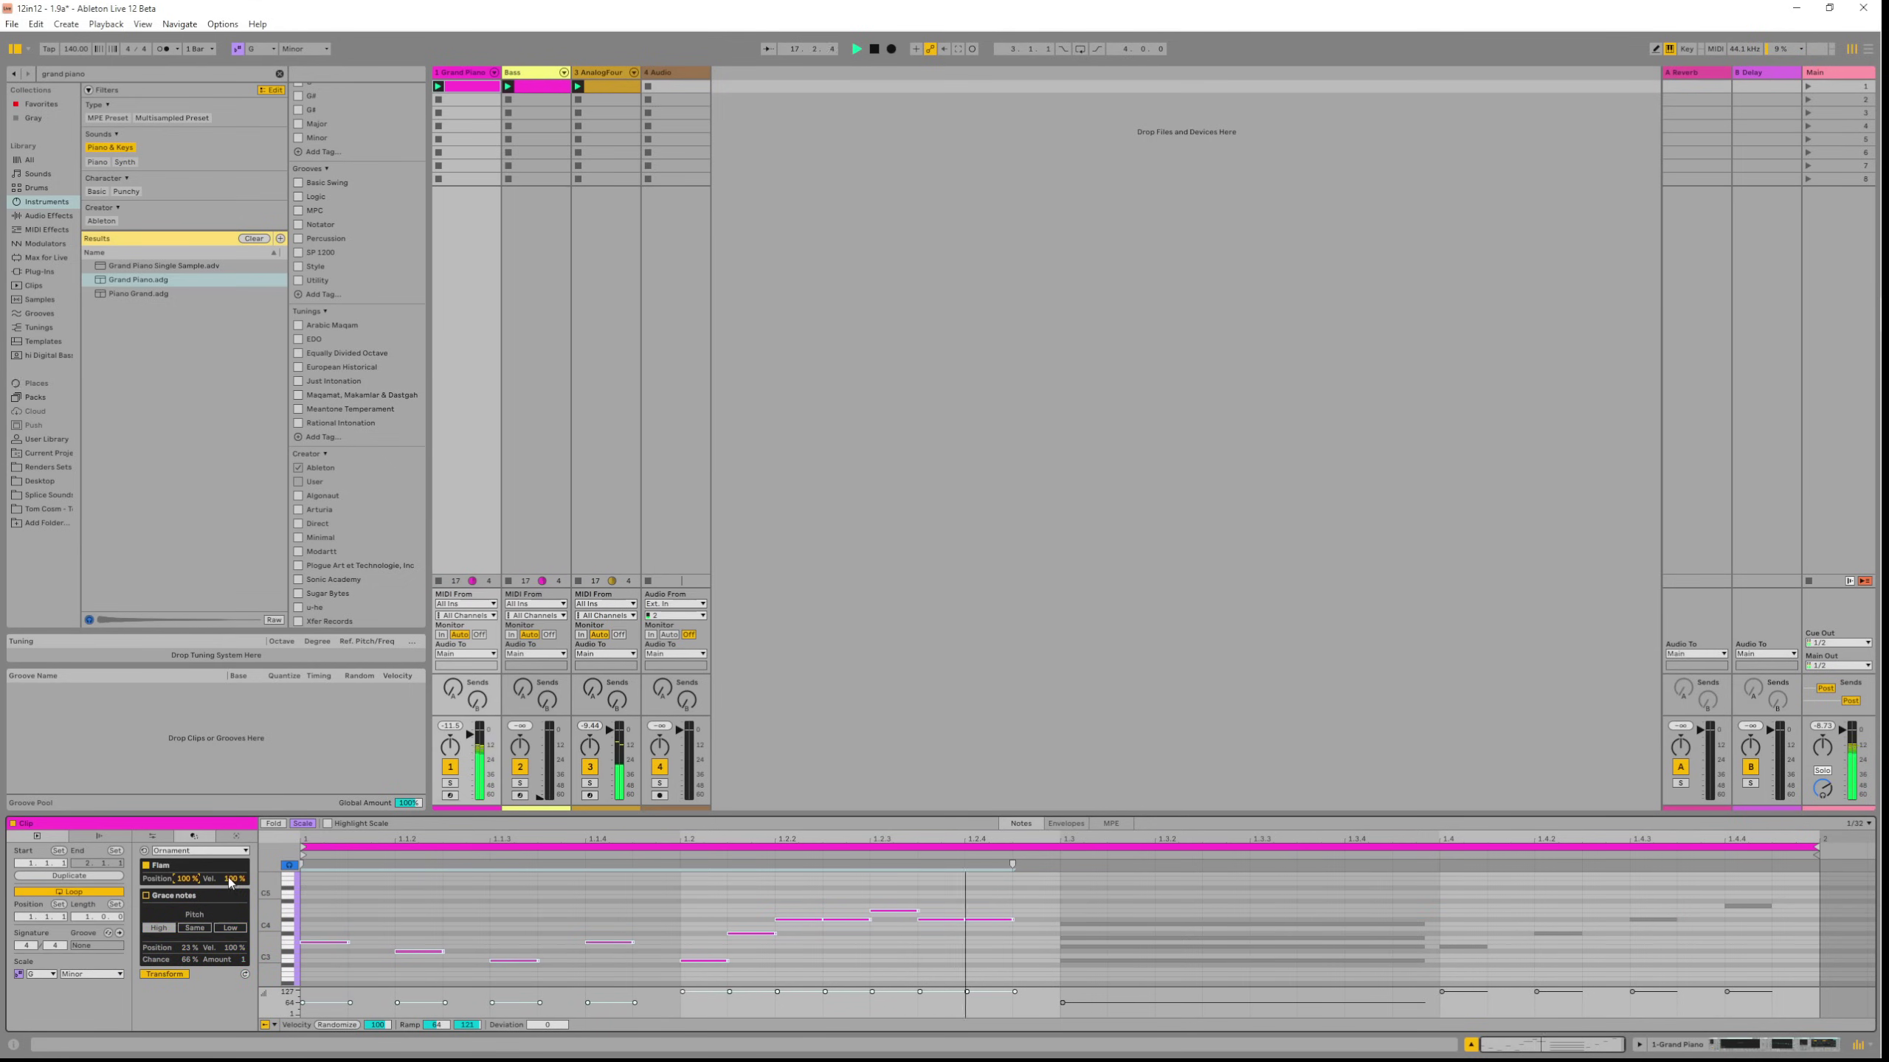
{"action": "left_click_drag", "start_coordinate": [186, 880], "coordinate": [242, 971]}
{"action": "left_click", "coordinate": [162, 896]}
{"action": "left_click", "coordinate": [230, 927]}
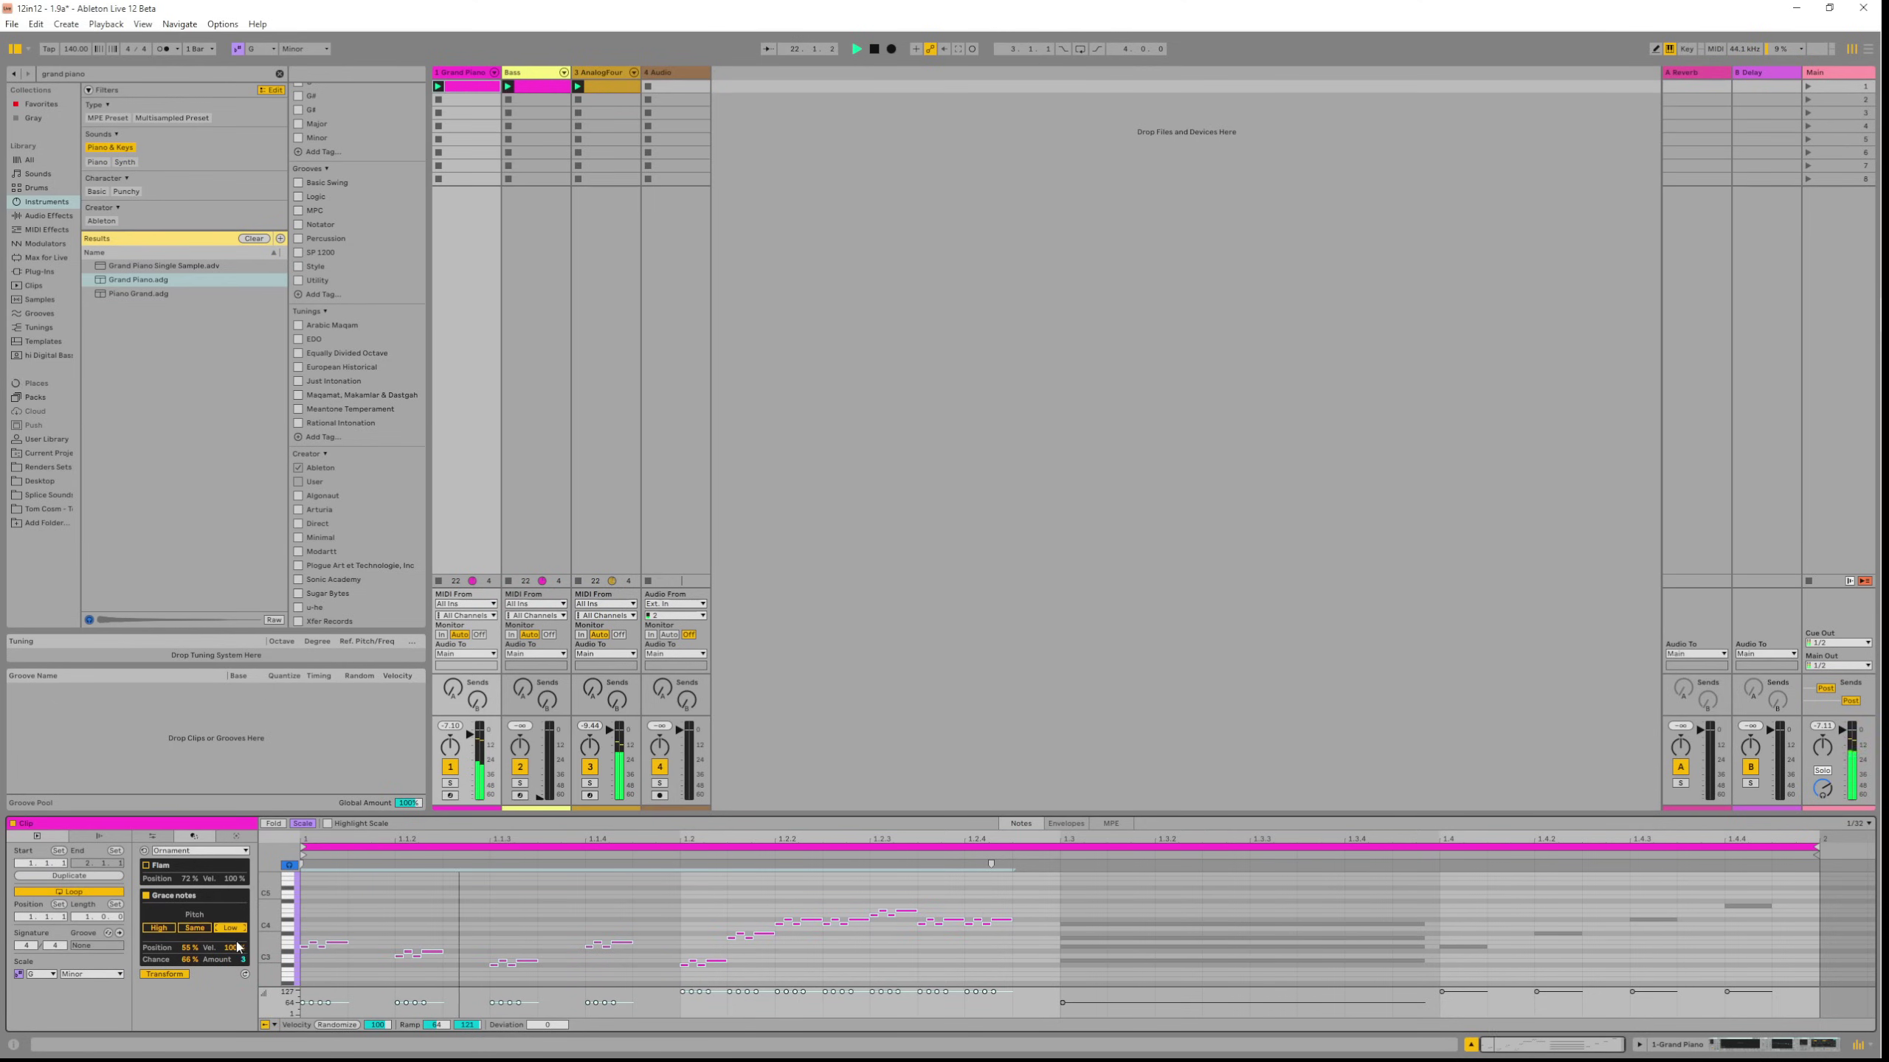
Quantize the selected notes, trying the 1/4 grid before settling on 1/16, and adjust the quantize amount.
{"action": "left_click", "coordinate": [197, 850]}
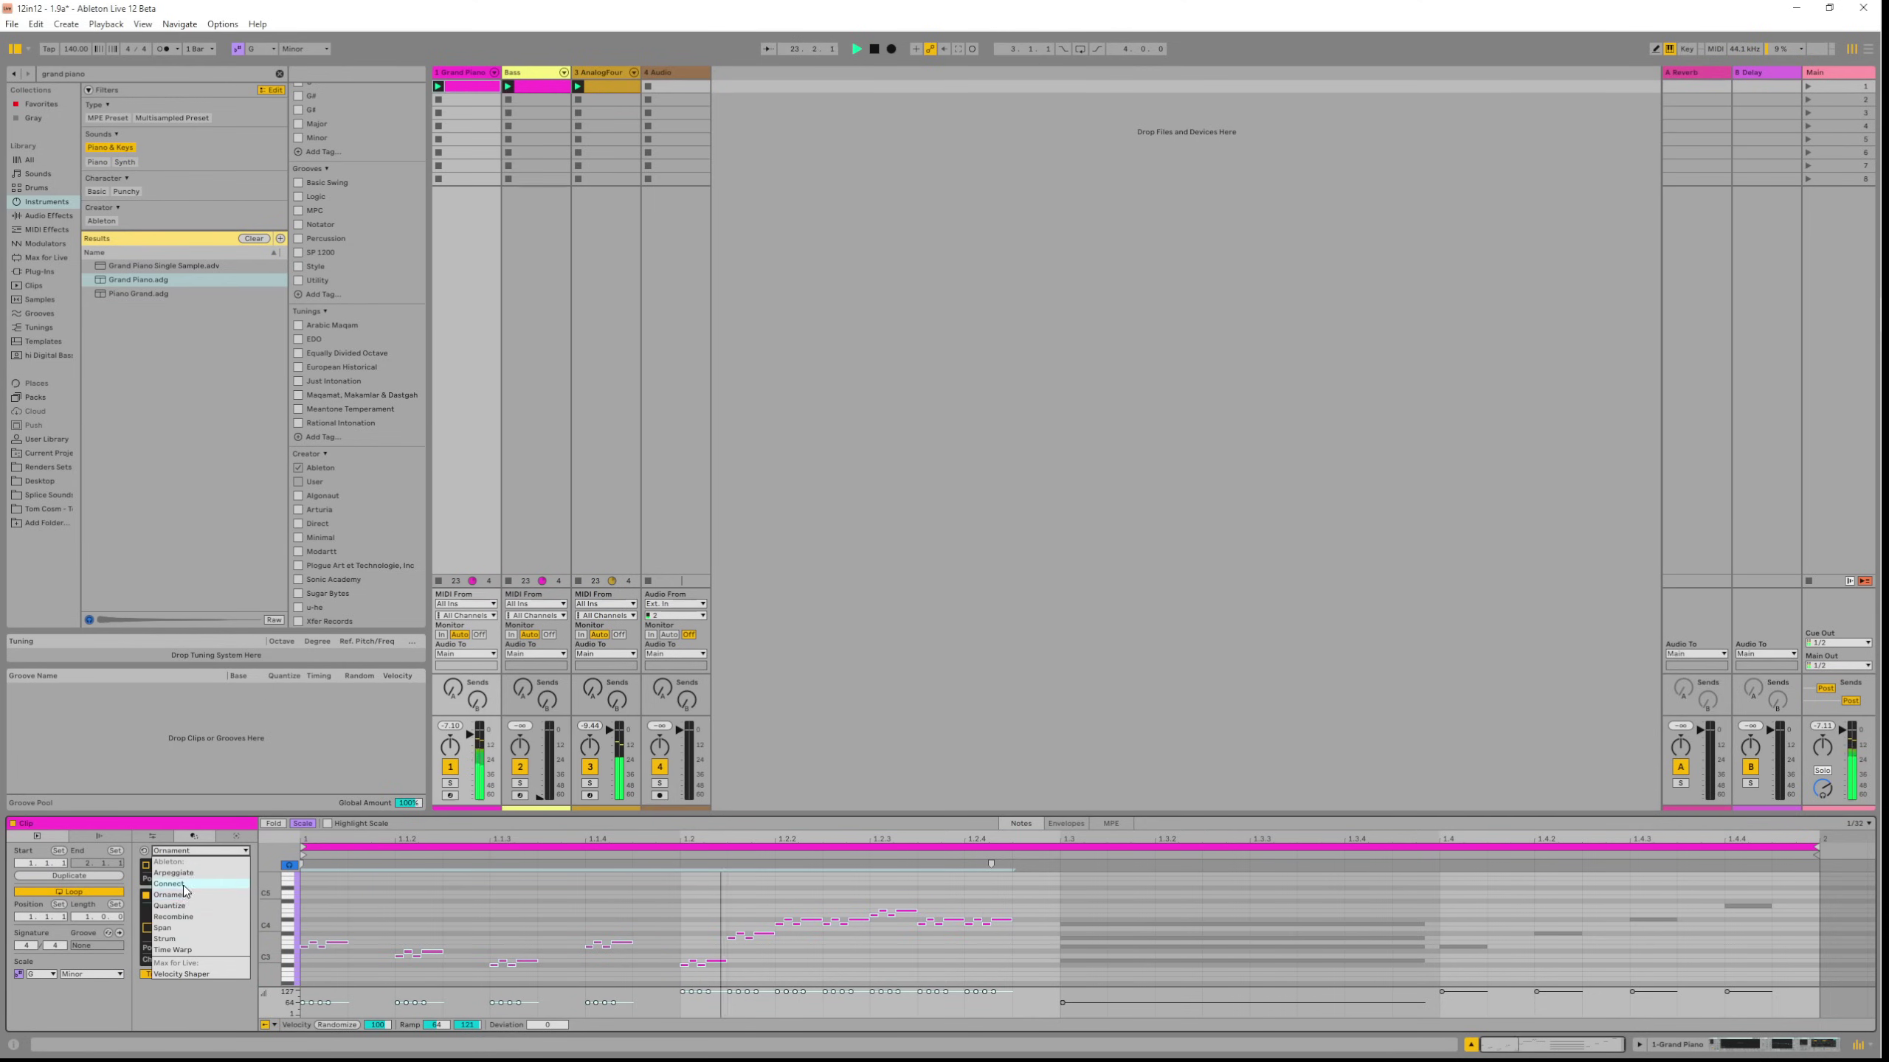
{"action": "left_click", "coordinate": [208, 922]}
{"action": "mouse_move", "coordinate": [195, 949]}
{"action": "left_mouse_down"}
{"action": "mouse_move", "coordinate": [195, 1011]}
{"action": "mouse_move", "coordinate": [199, 922]}
{"action": "left_mouse_up"}
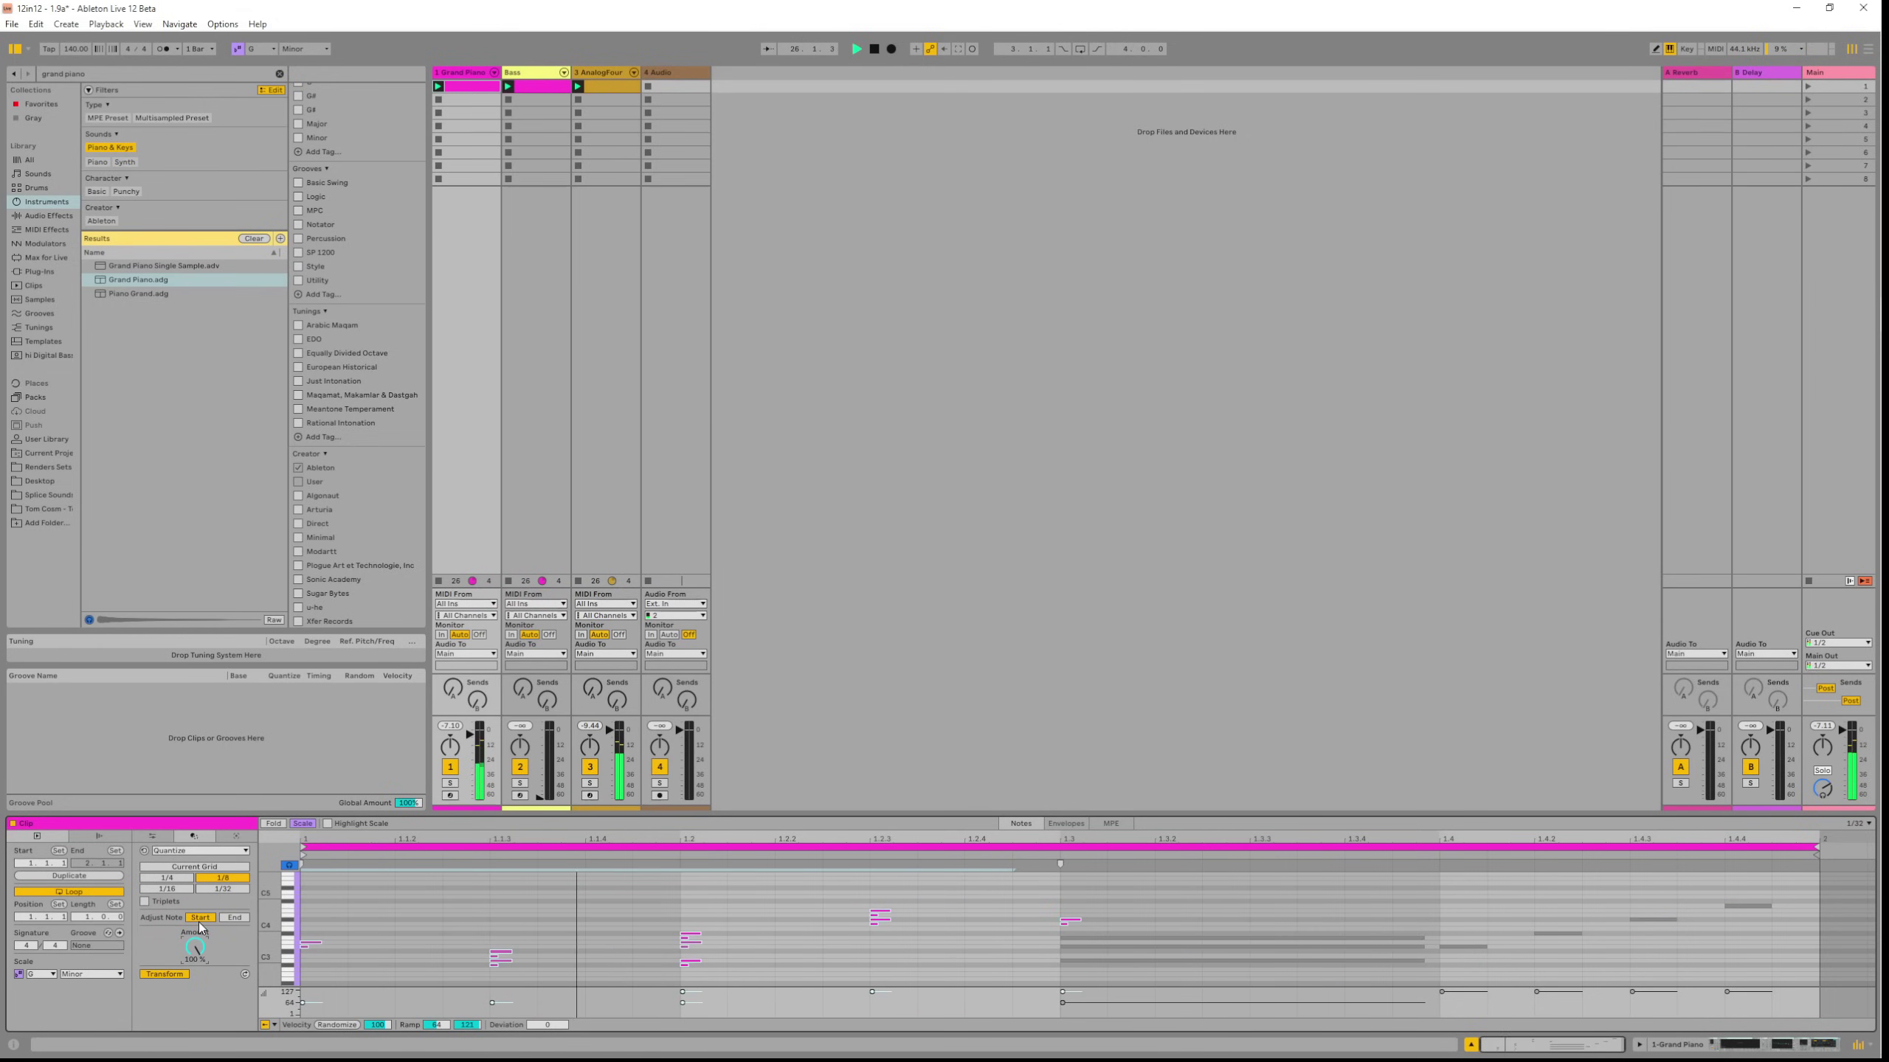
{"action": "left_click", "coordinate": [179, 881]}
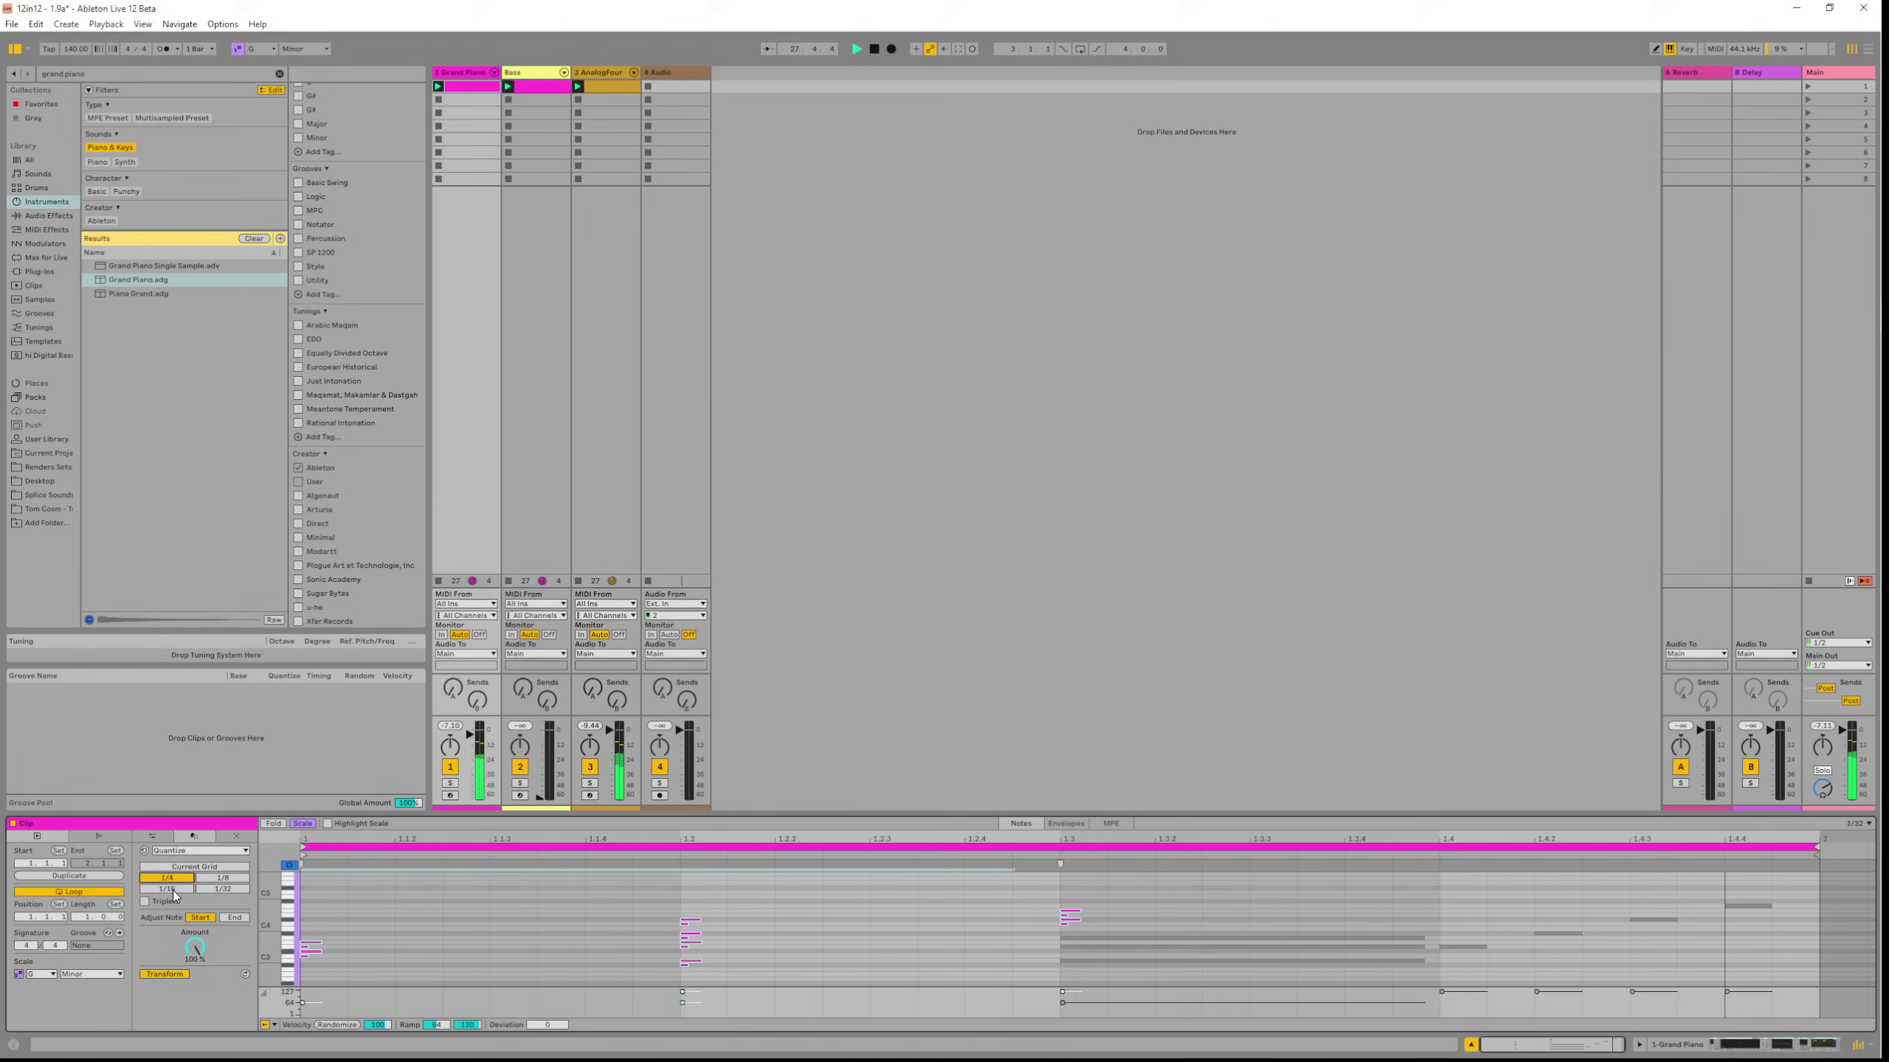
{"action": "left_click", "coordinate": [175, 892]}
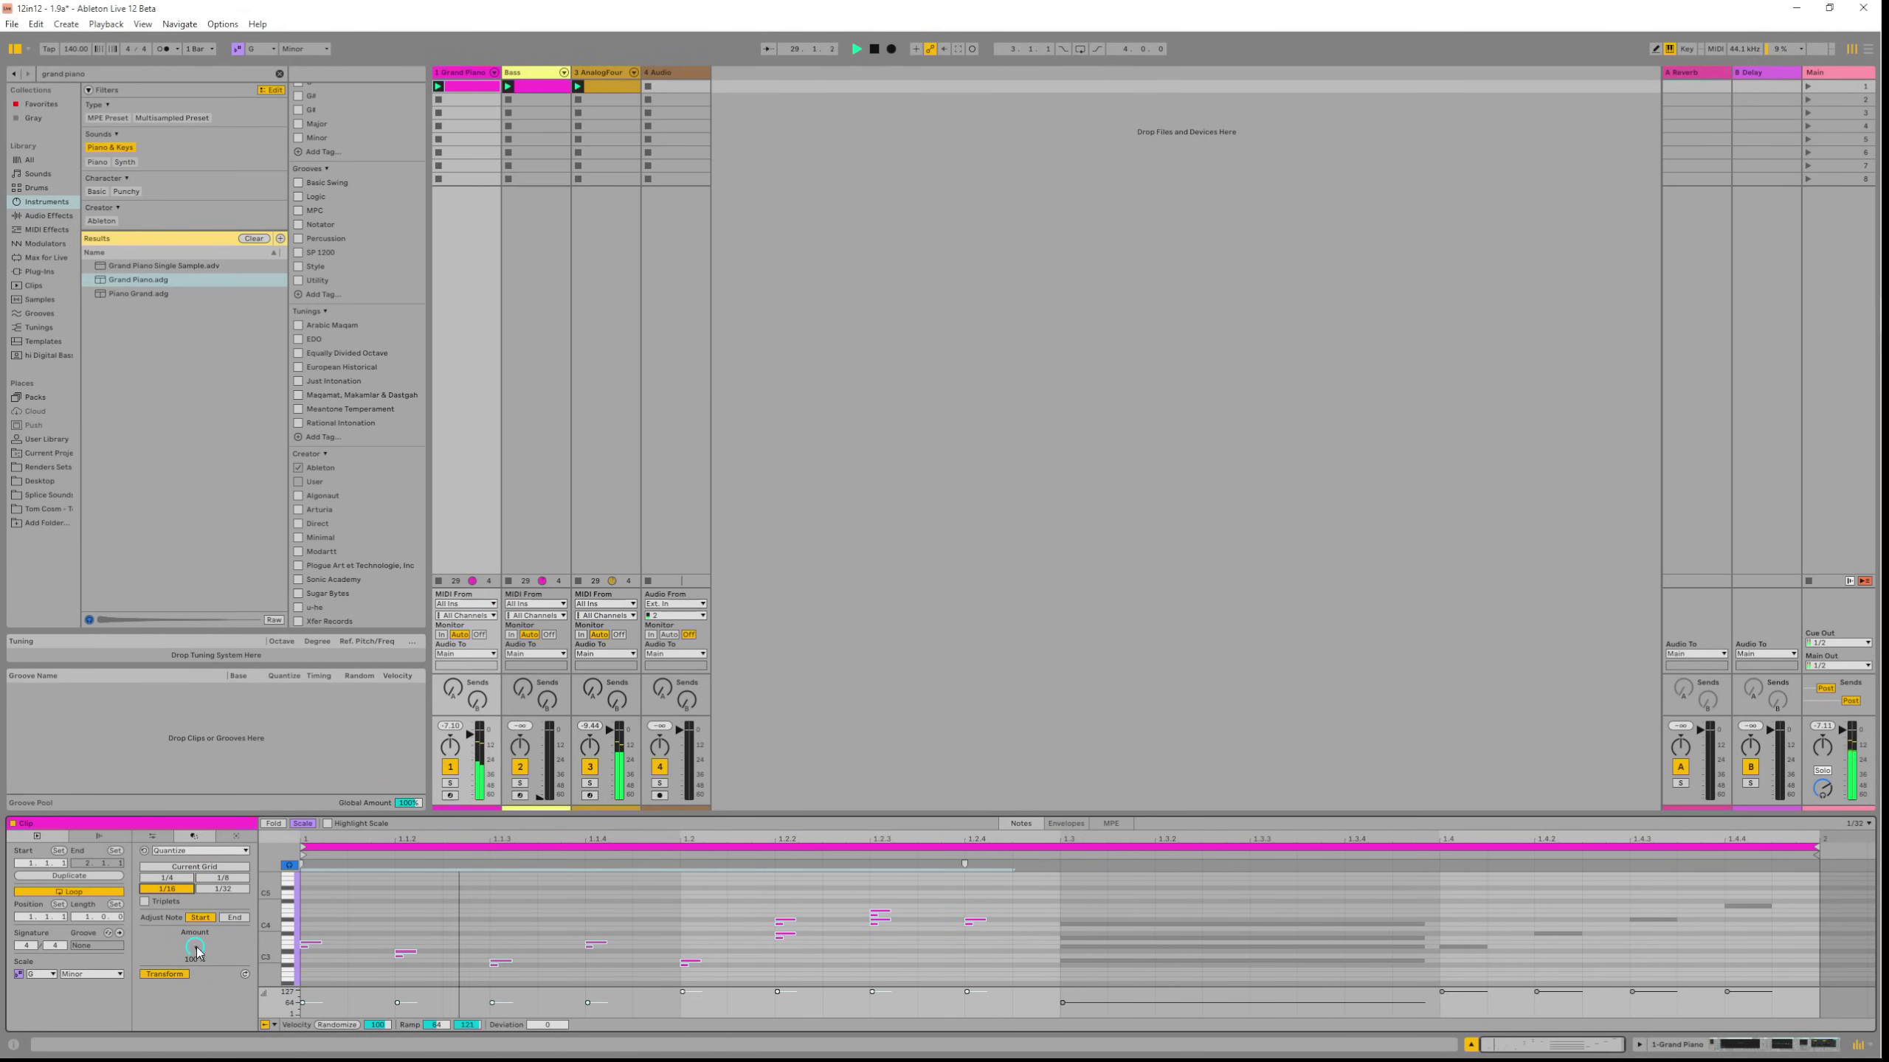
{"action": "left_click_drag", "start_coordinate": [195, 947], "coordinate": [195, 948]}
Switch to the Recombine transformation, rotate the velocities by 14, and include pitch in a rotation of 11.
{"action": "left_click", "coordinate": [198, 850]}
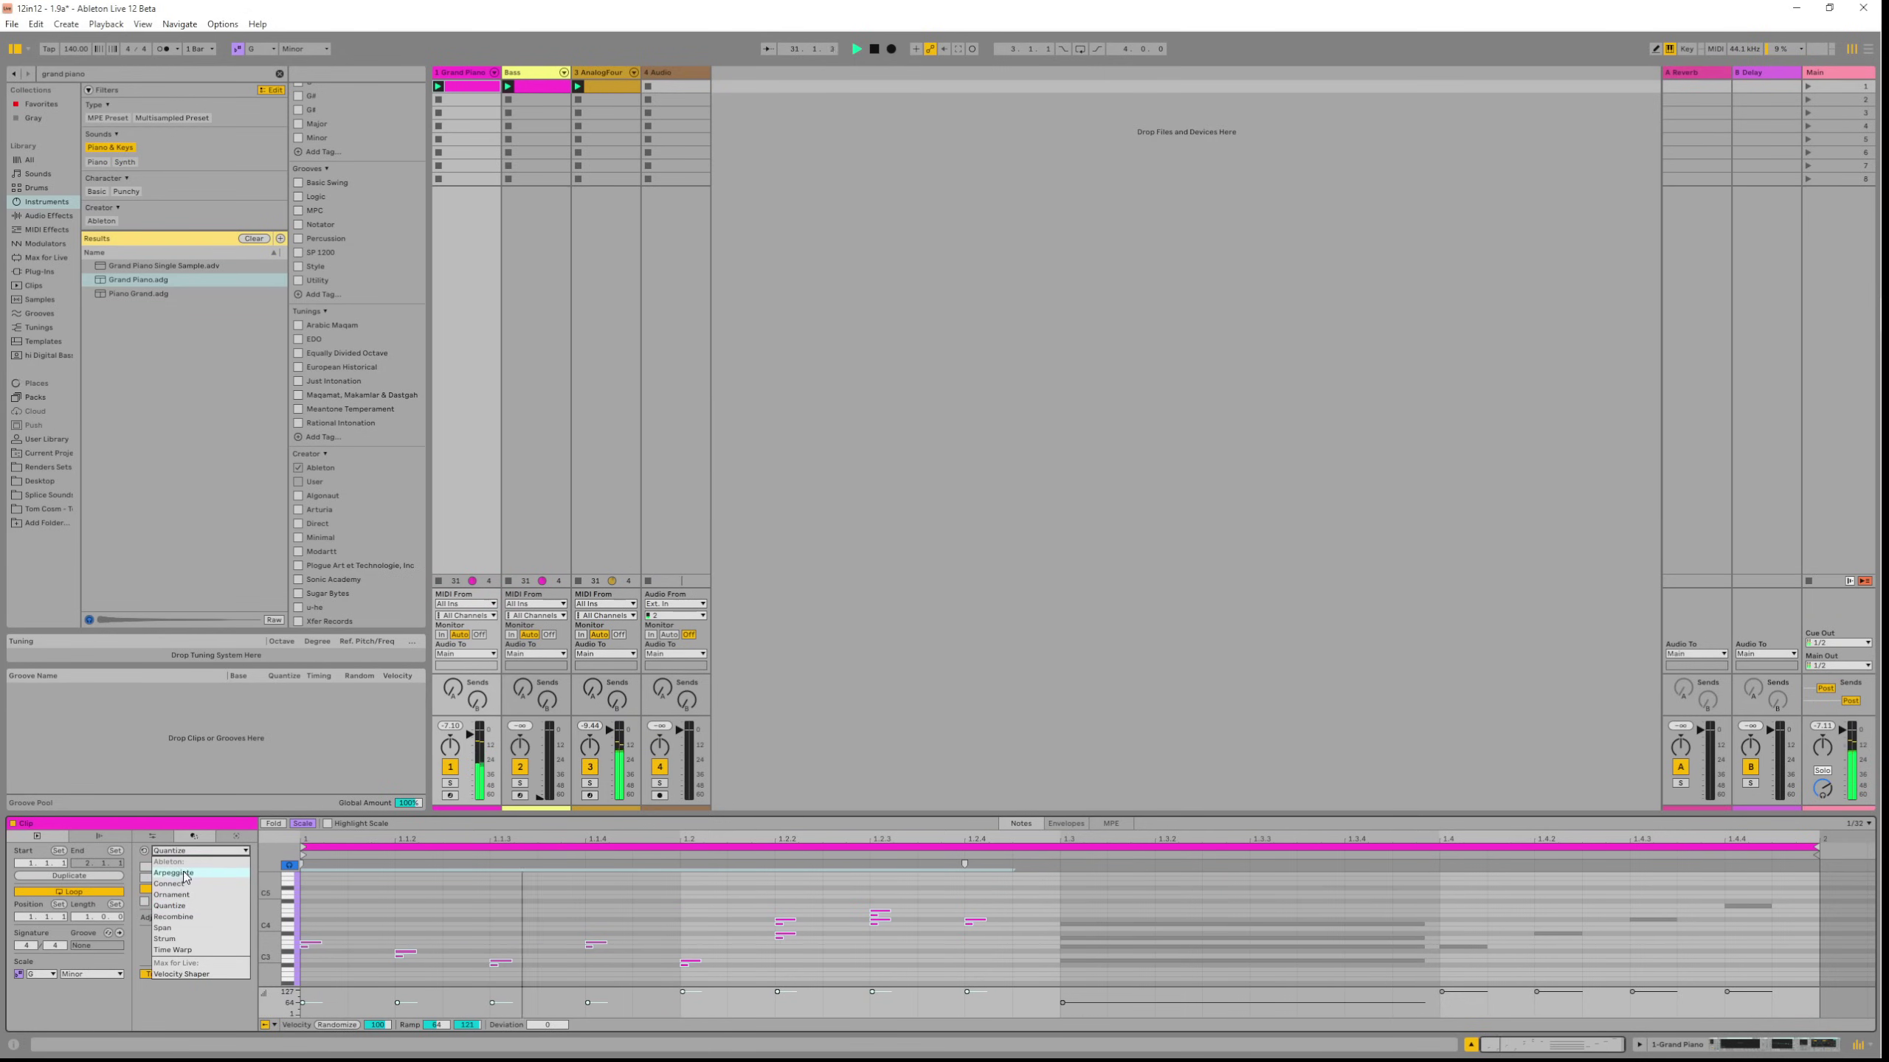
{"action": "left_click", "coordinate": [173, 916]}
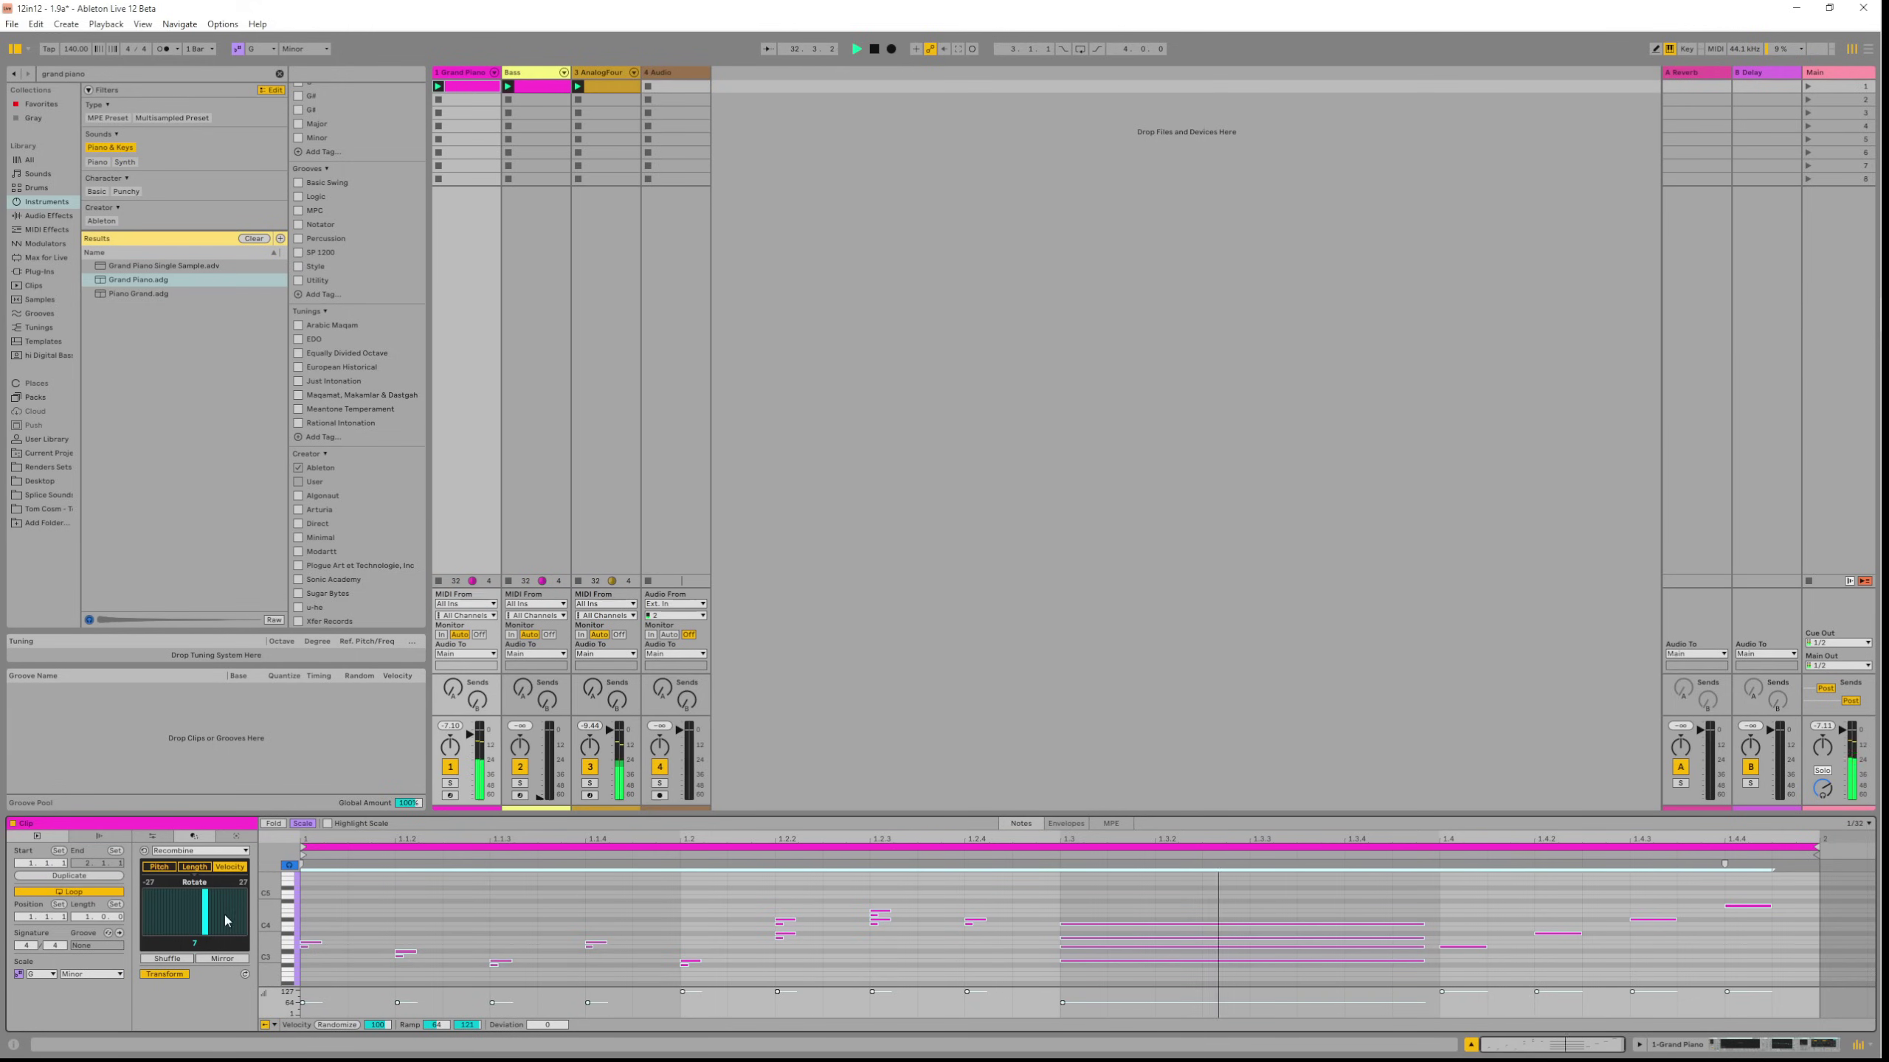
{"action": "left_click_drag", "start_coordinate": [227, 921], "coordinate": [188, 918]}
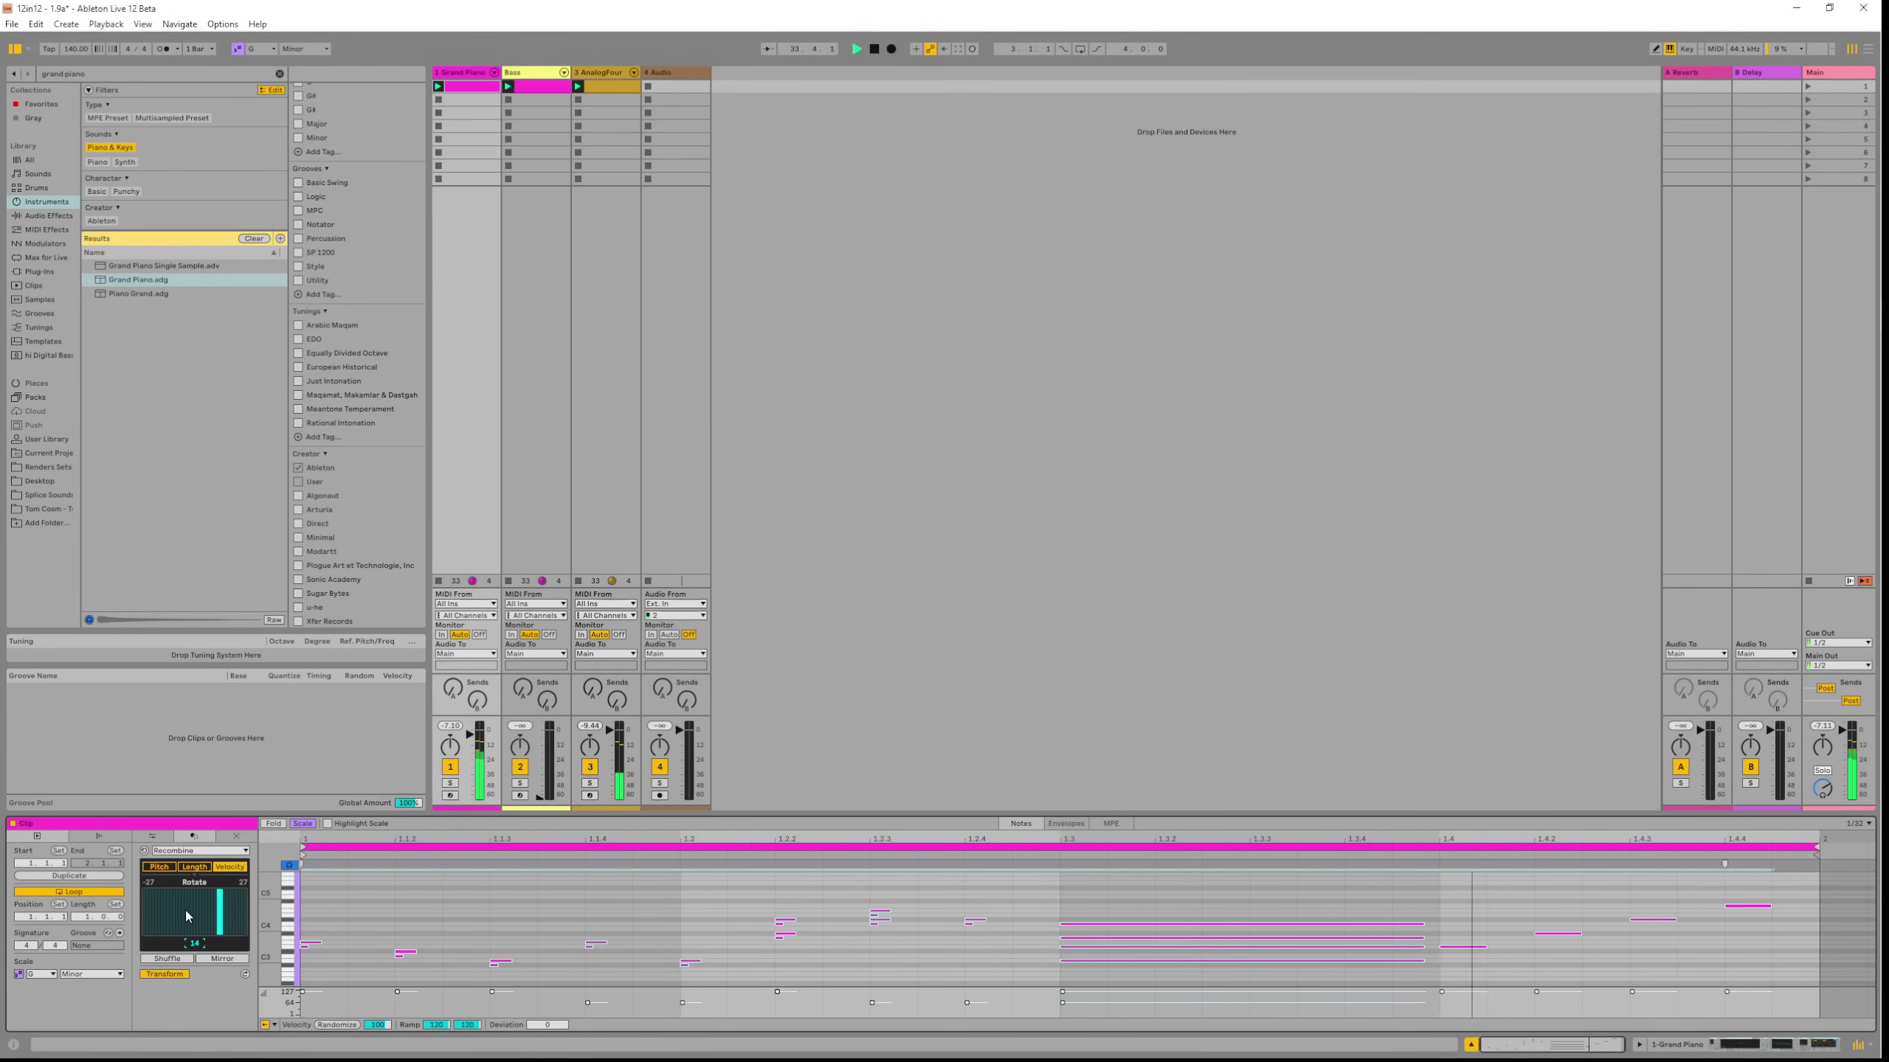
{"action": "left_click", "coordinate": [188, 916]}
{"action": "left_click", "coordinate": [158, 867]}
{"action": "left_click", "coordinate": [217, 918]}
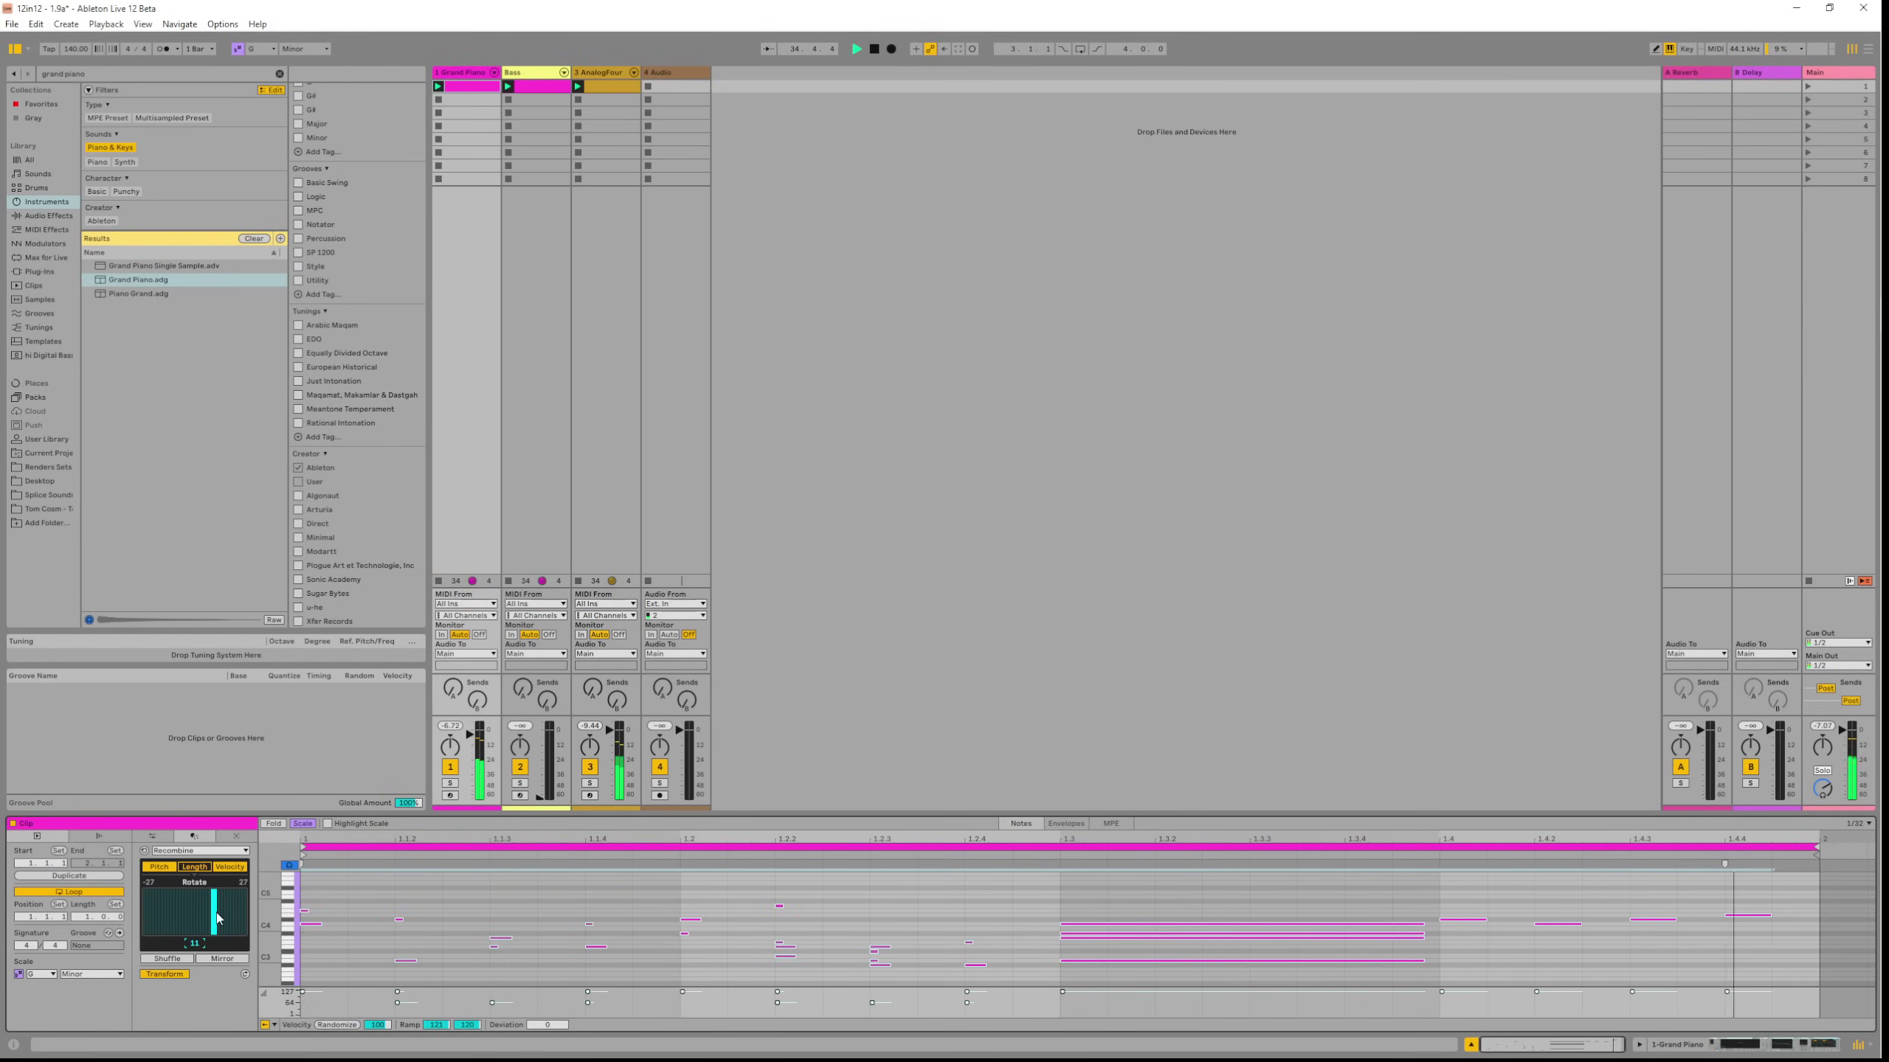
Include note length in Recombine, turn on Mirror, and try several rotations, ending at 24.
{"action": "left_click", "coordinate": [192, 869]}
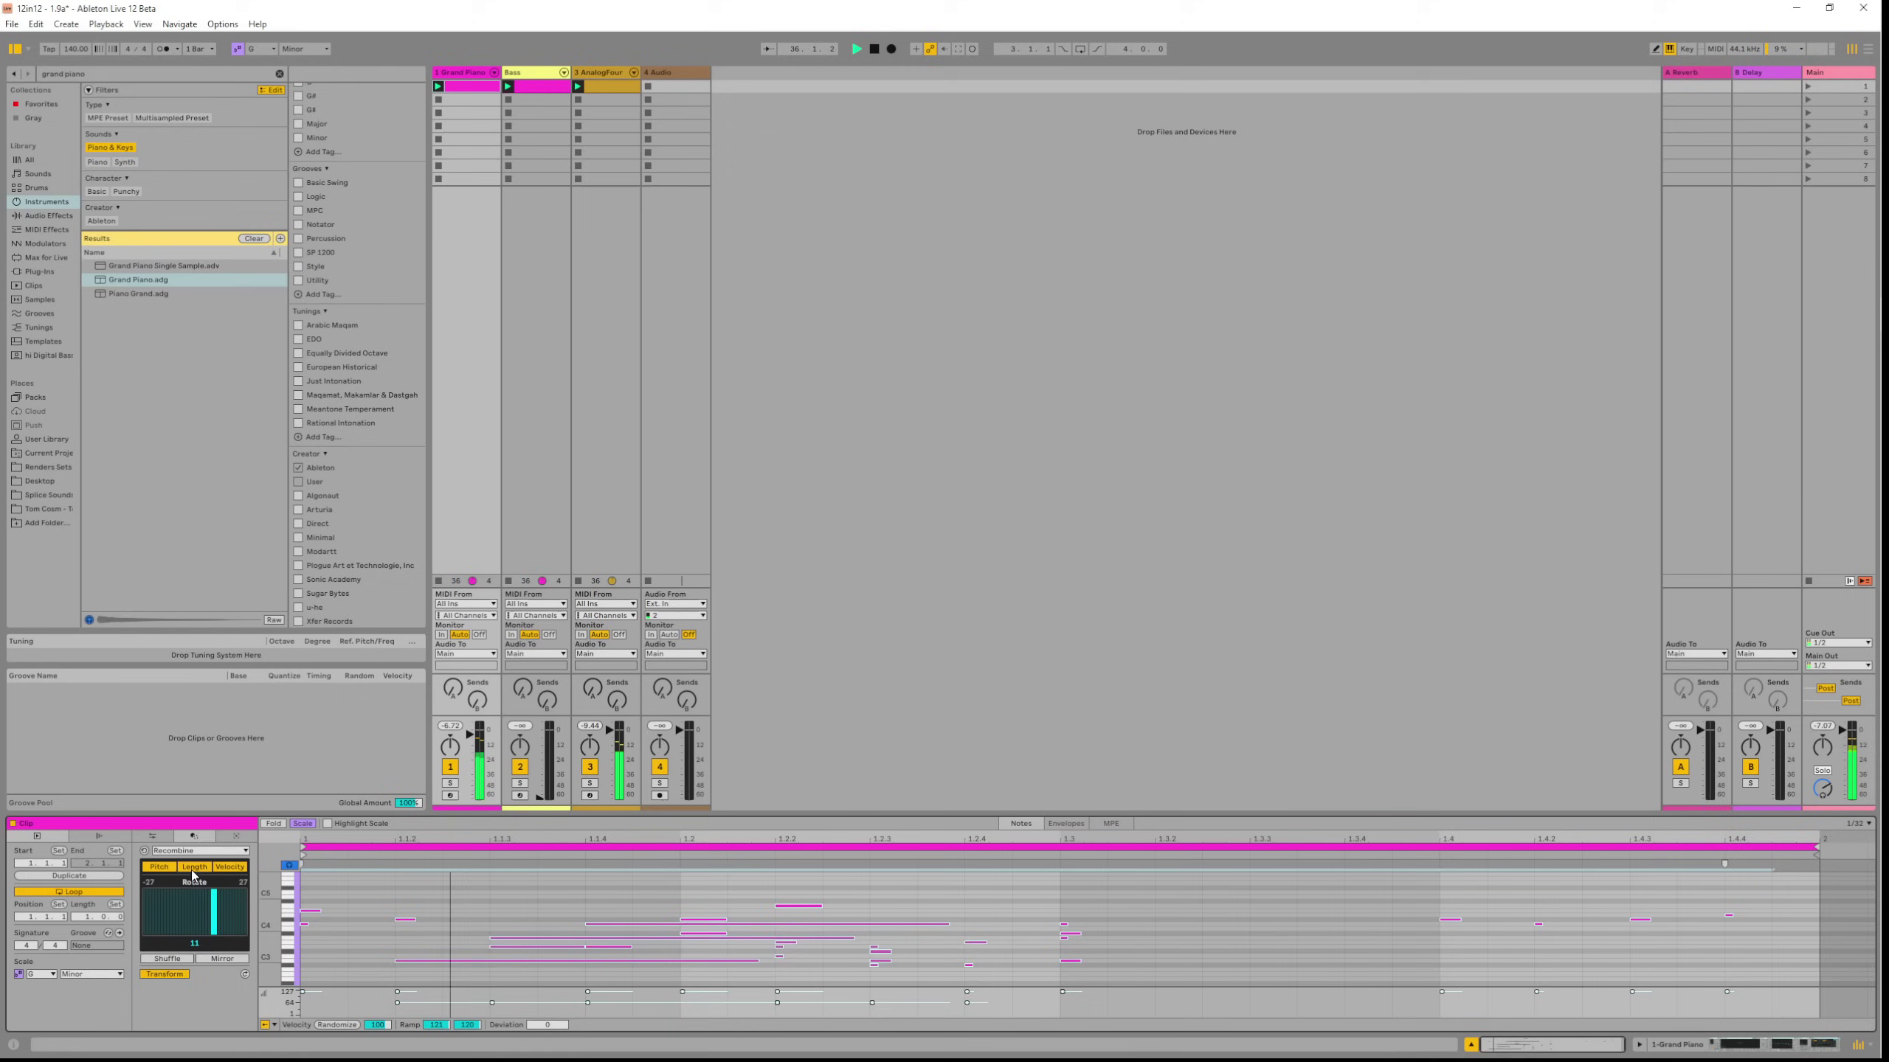
{"action": "left_click", "coordinate": [181, 922]}
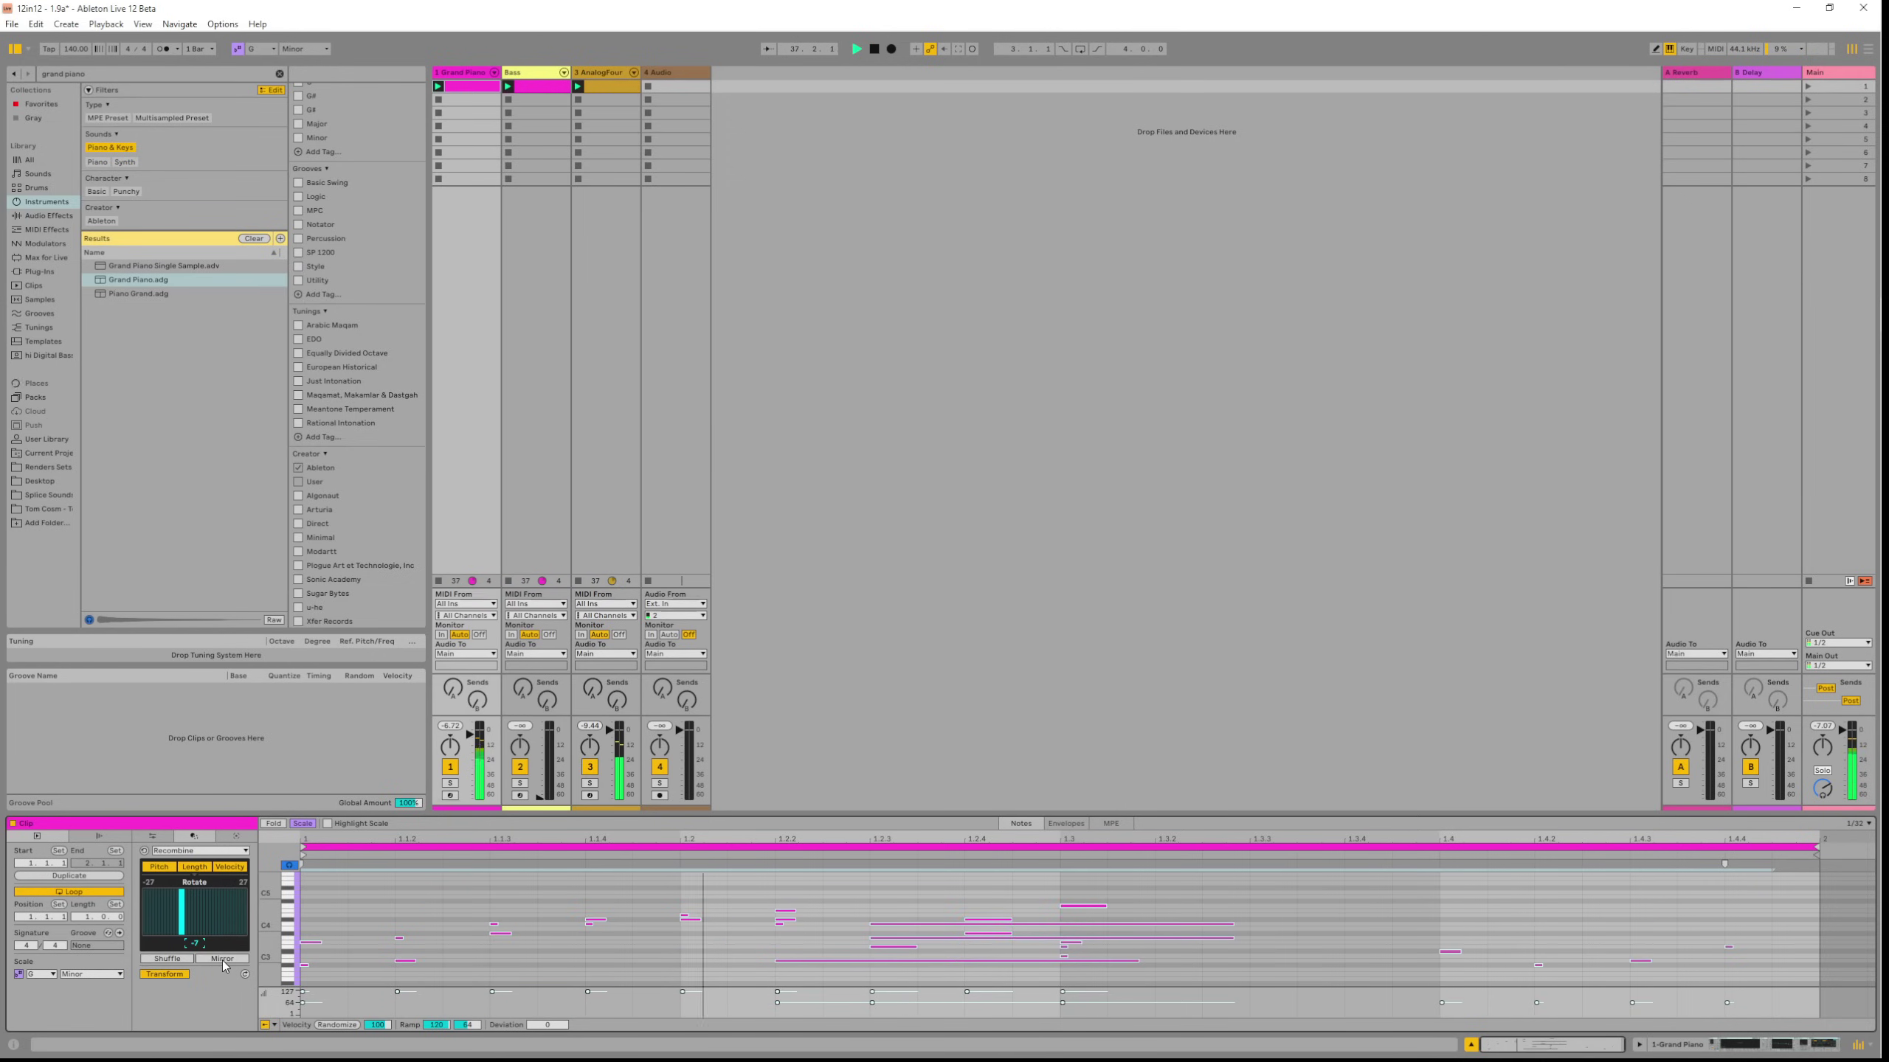
{"action": "left_click", "coordinate": [224, 960]}
{"action": "left_click", "coordinate": [212, 912]}
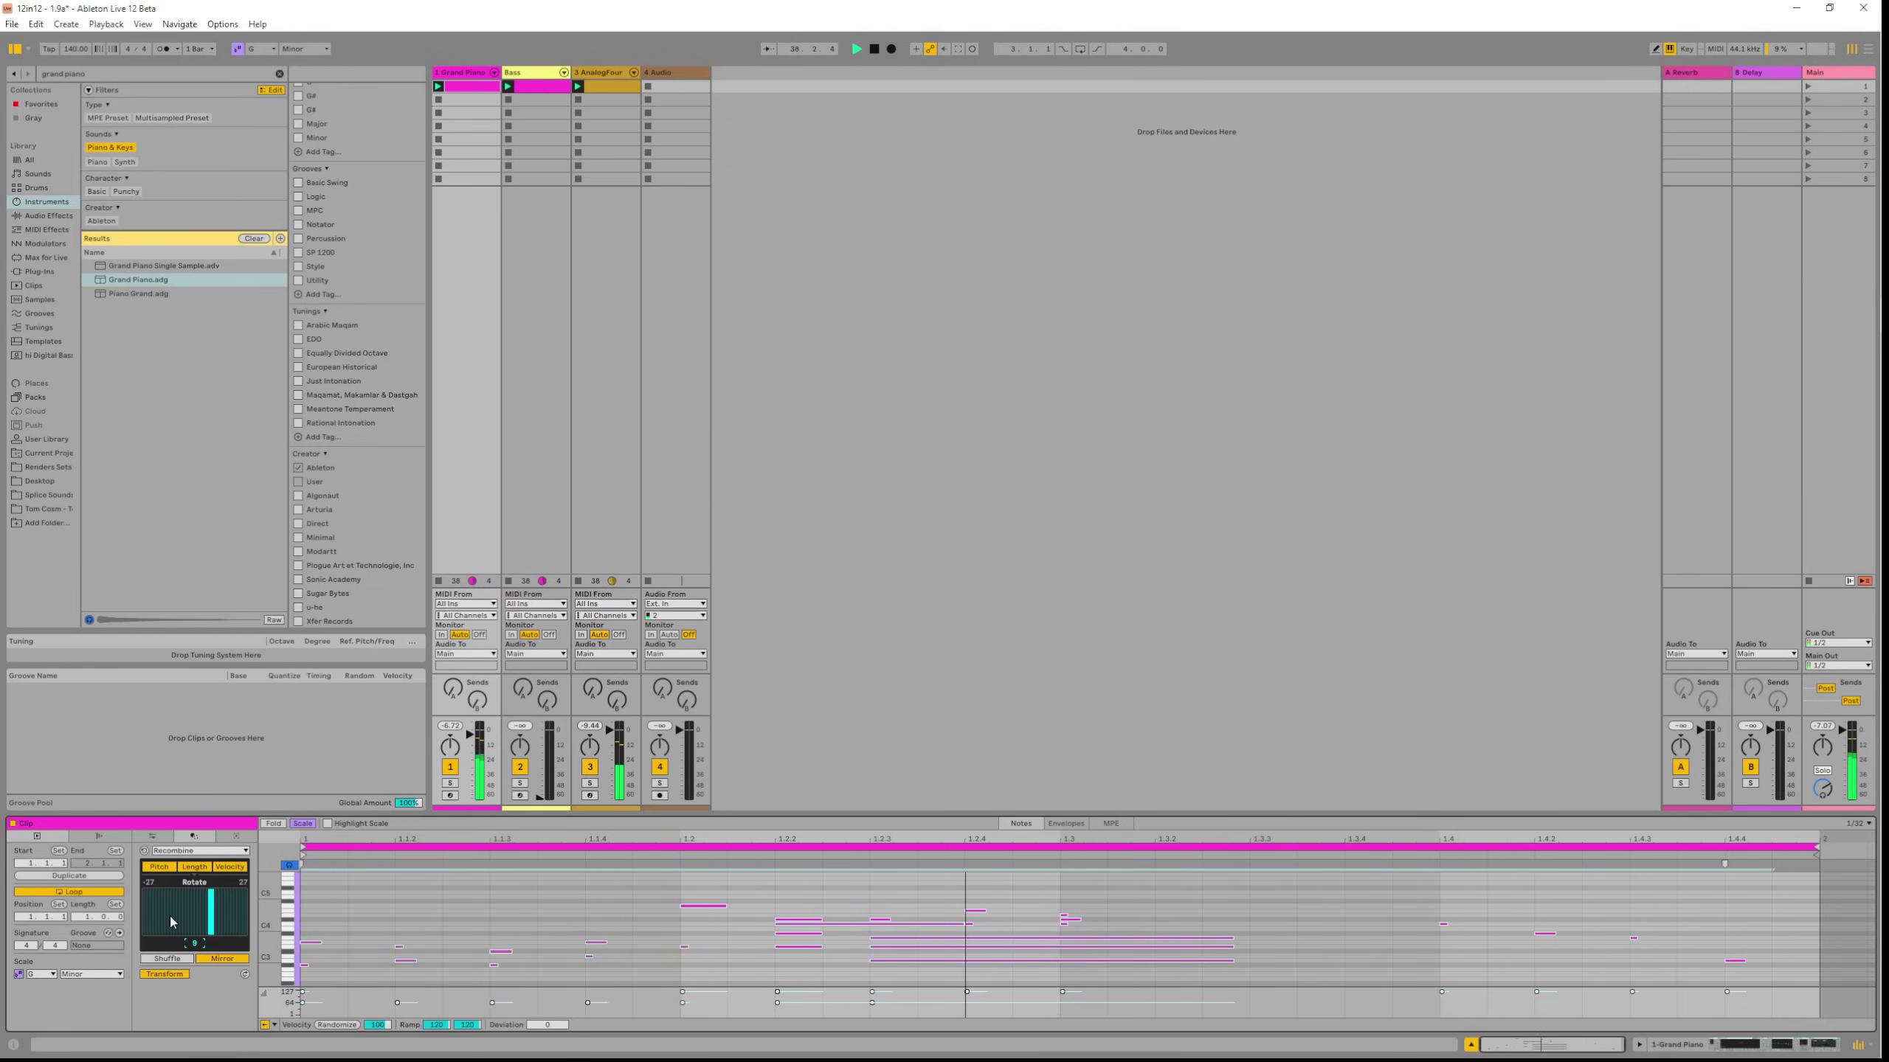
{"action": "left_click", "coordinate": [172, 919]}
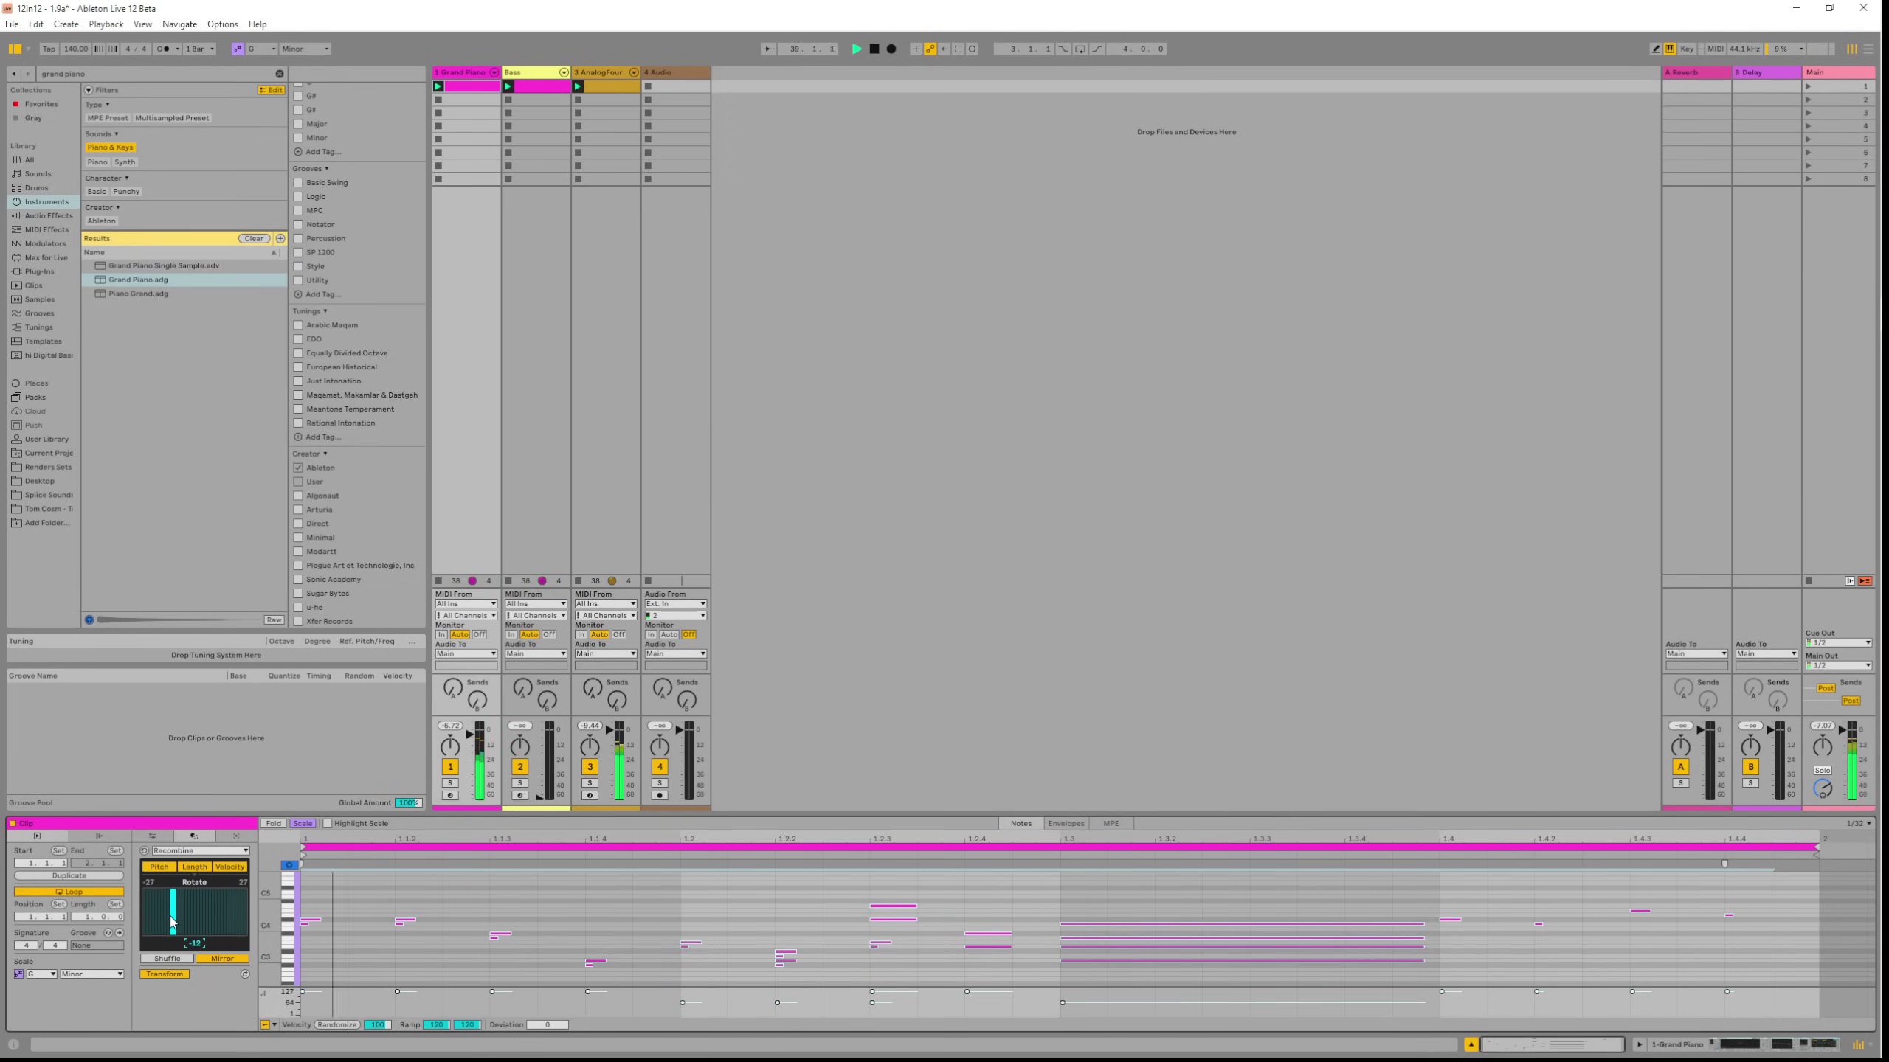
{"action": "left_click", "coordinate": [213, 918]}
{"action": "left_click", "coordinate": [238, 921]}
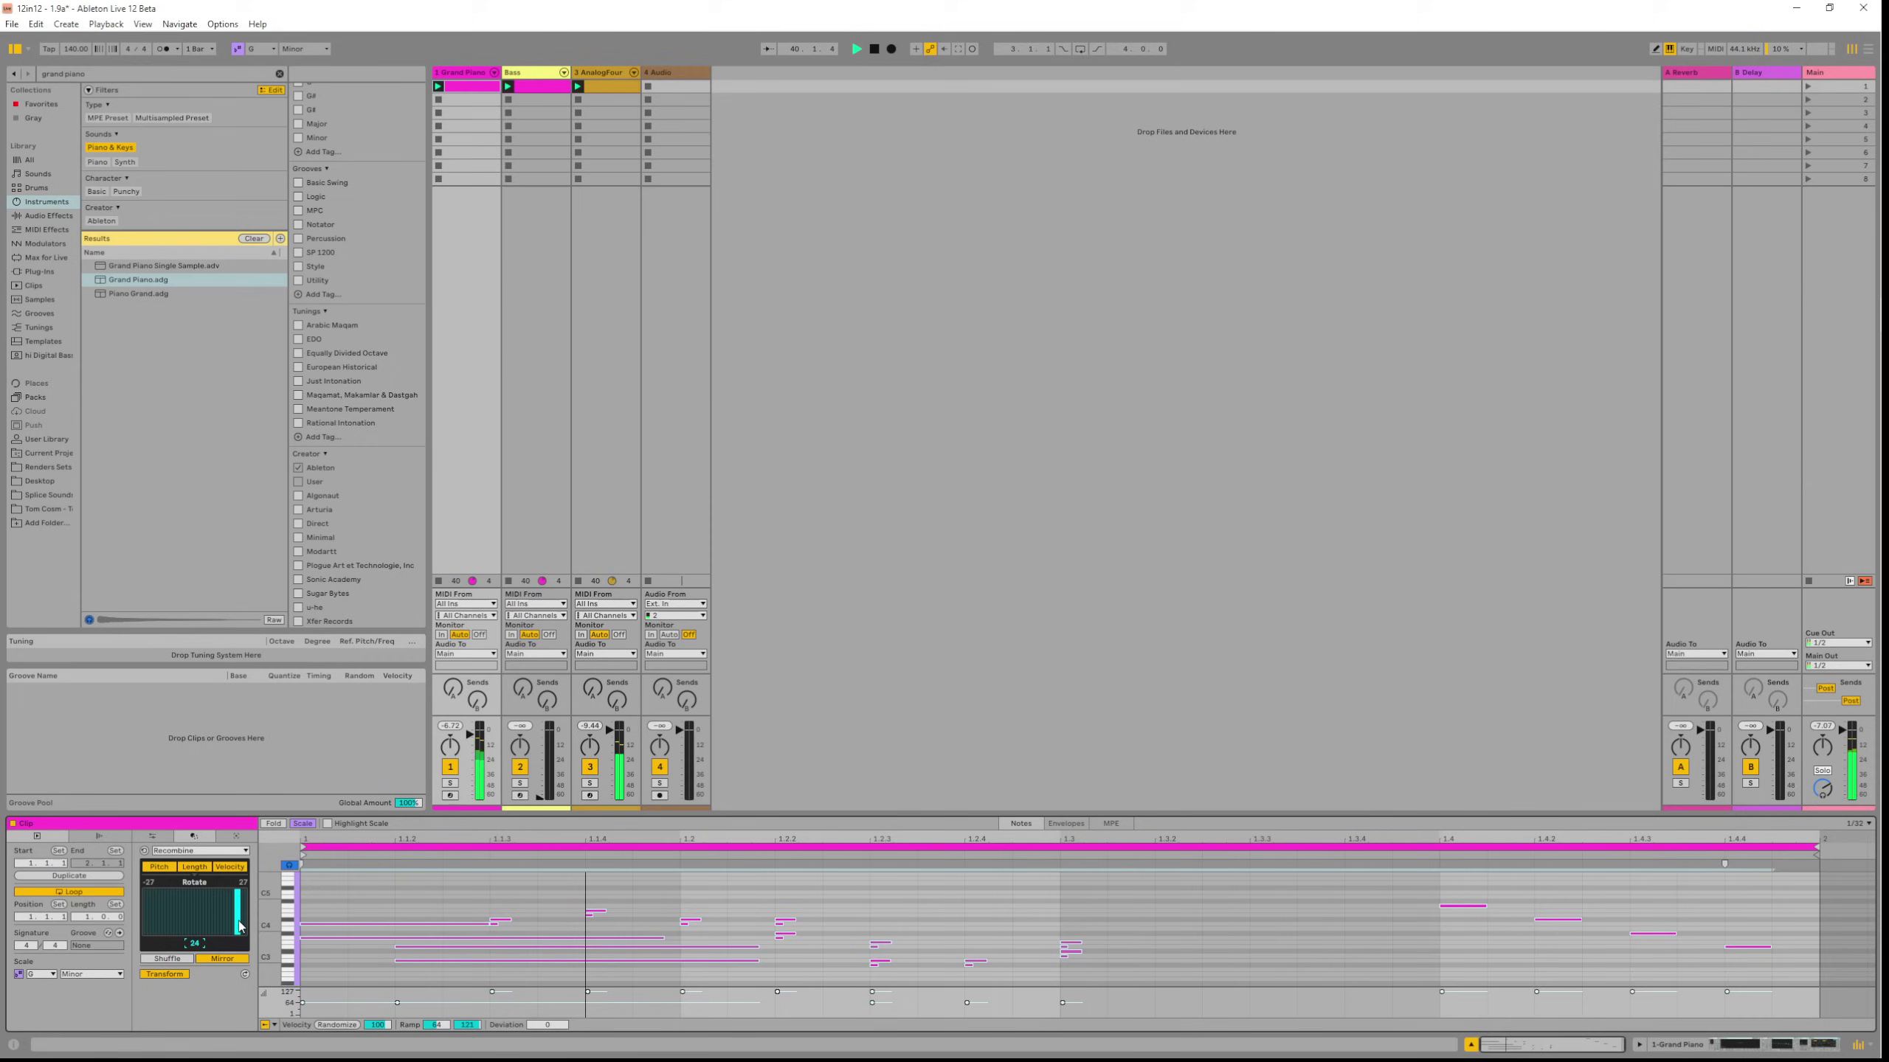
Switch to the Strum transformation and try offsetting the high notes with its upper handle.
{"action": "left_click", "coordinate": [198, 858]}
{"action": "left_click", "coordinate": [176, 945]}
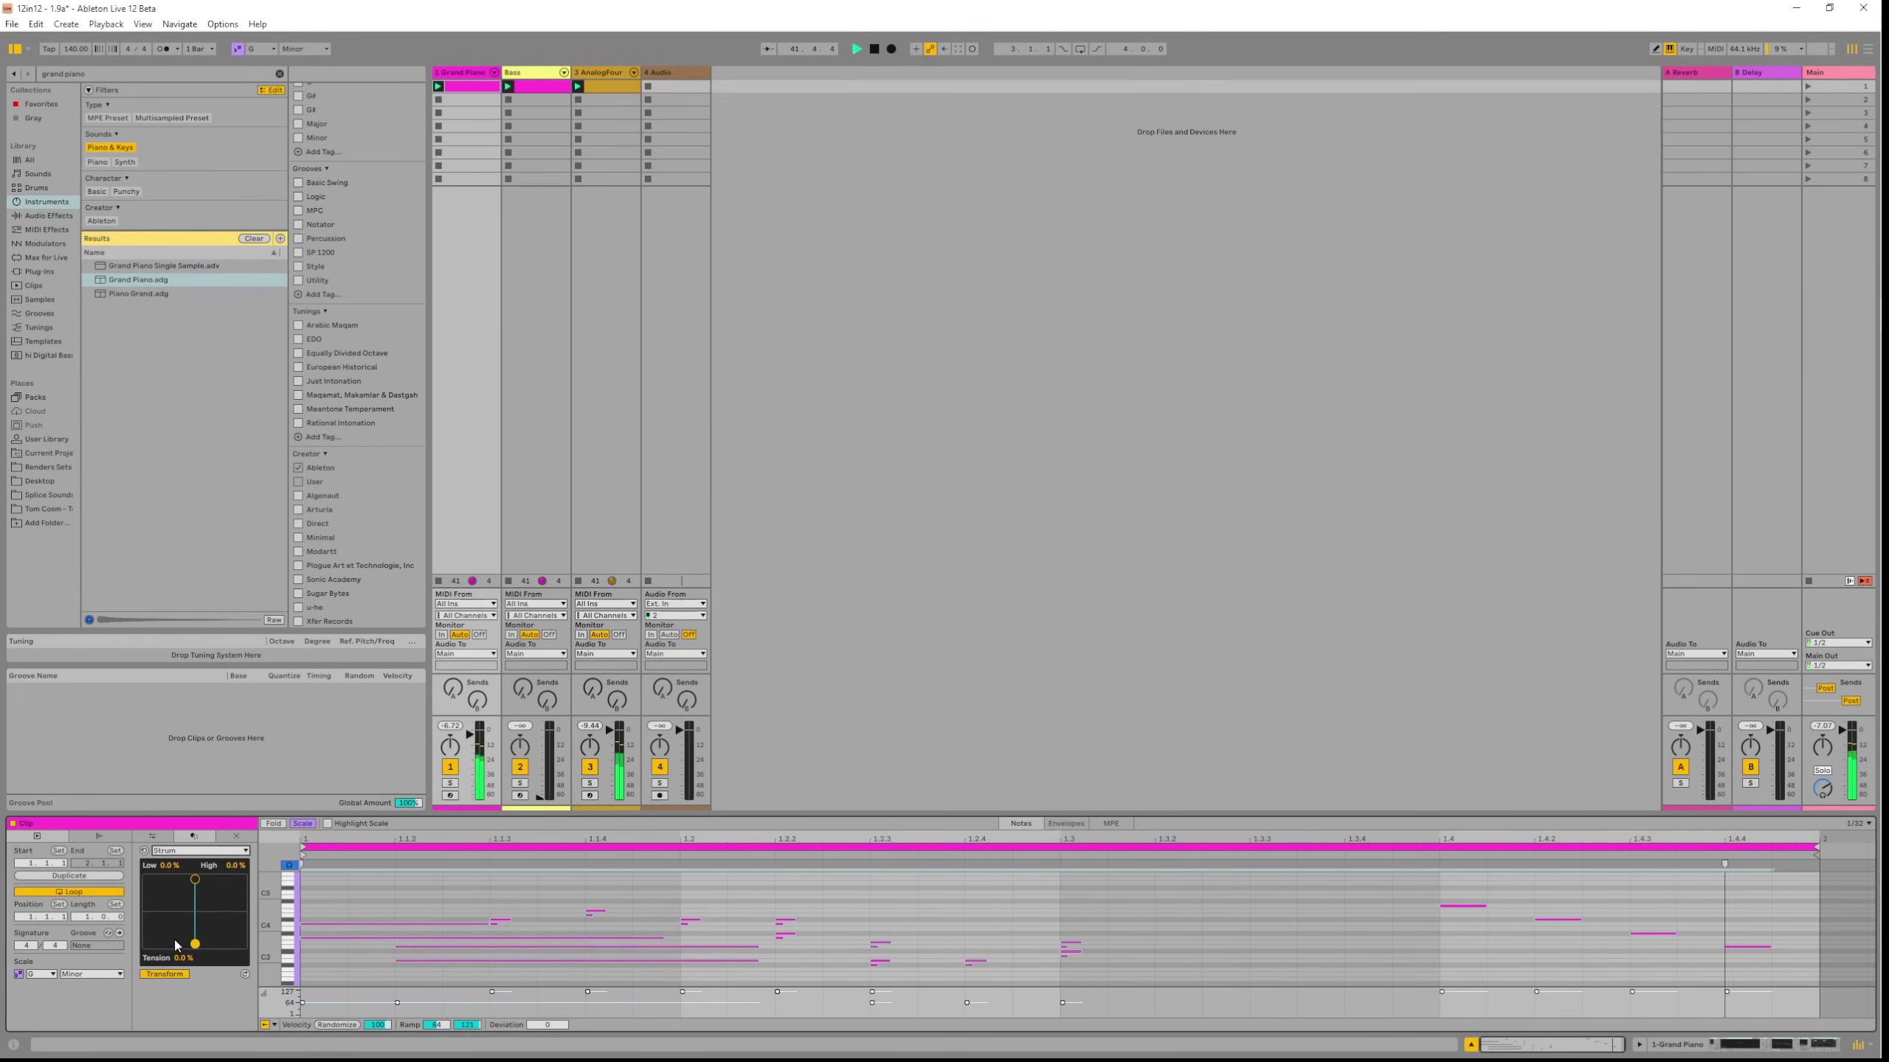
{"action": "mouse_move", "coordinate": [195, 879]}
{"action": "left_mouse_down"}
{"action": "mouse_move", "coordinate": [215, 883]}
{"action": "mouse_move", "coordinate": [165, 882]}
{"action": "mouse_move", "coordinate": [233, 884]}
{"action": "mouse_move", "coordinate": [202, 882]}
{"action": "left_mouse_up"}
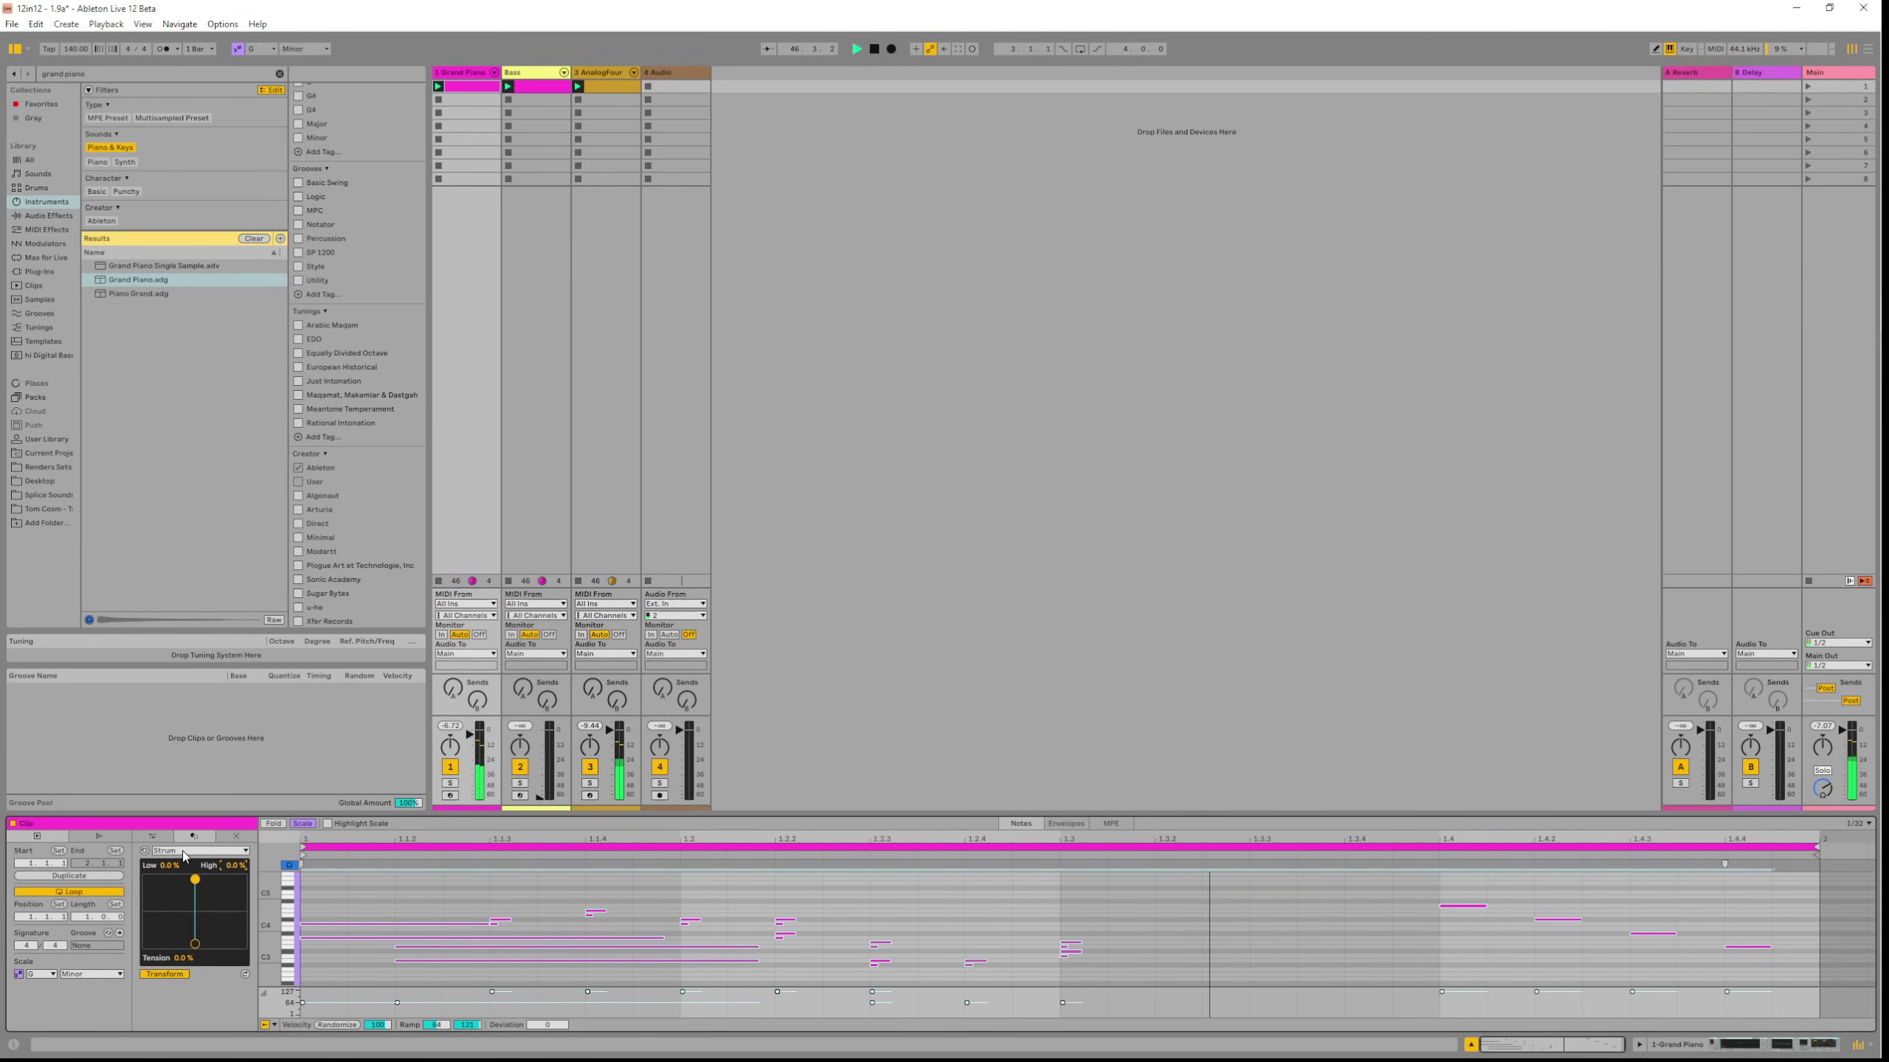
Switch to the Time Warp transformation, raise the speed curve's end point, and reshape it to end low.
{"action": "left_click", "coordinate": [199, 851]}
{"action": "left_click", "coordinate": [185, 951]}
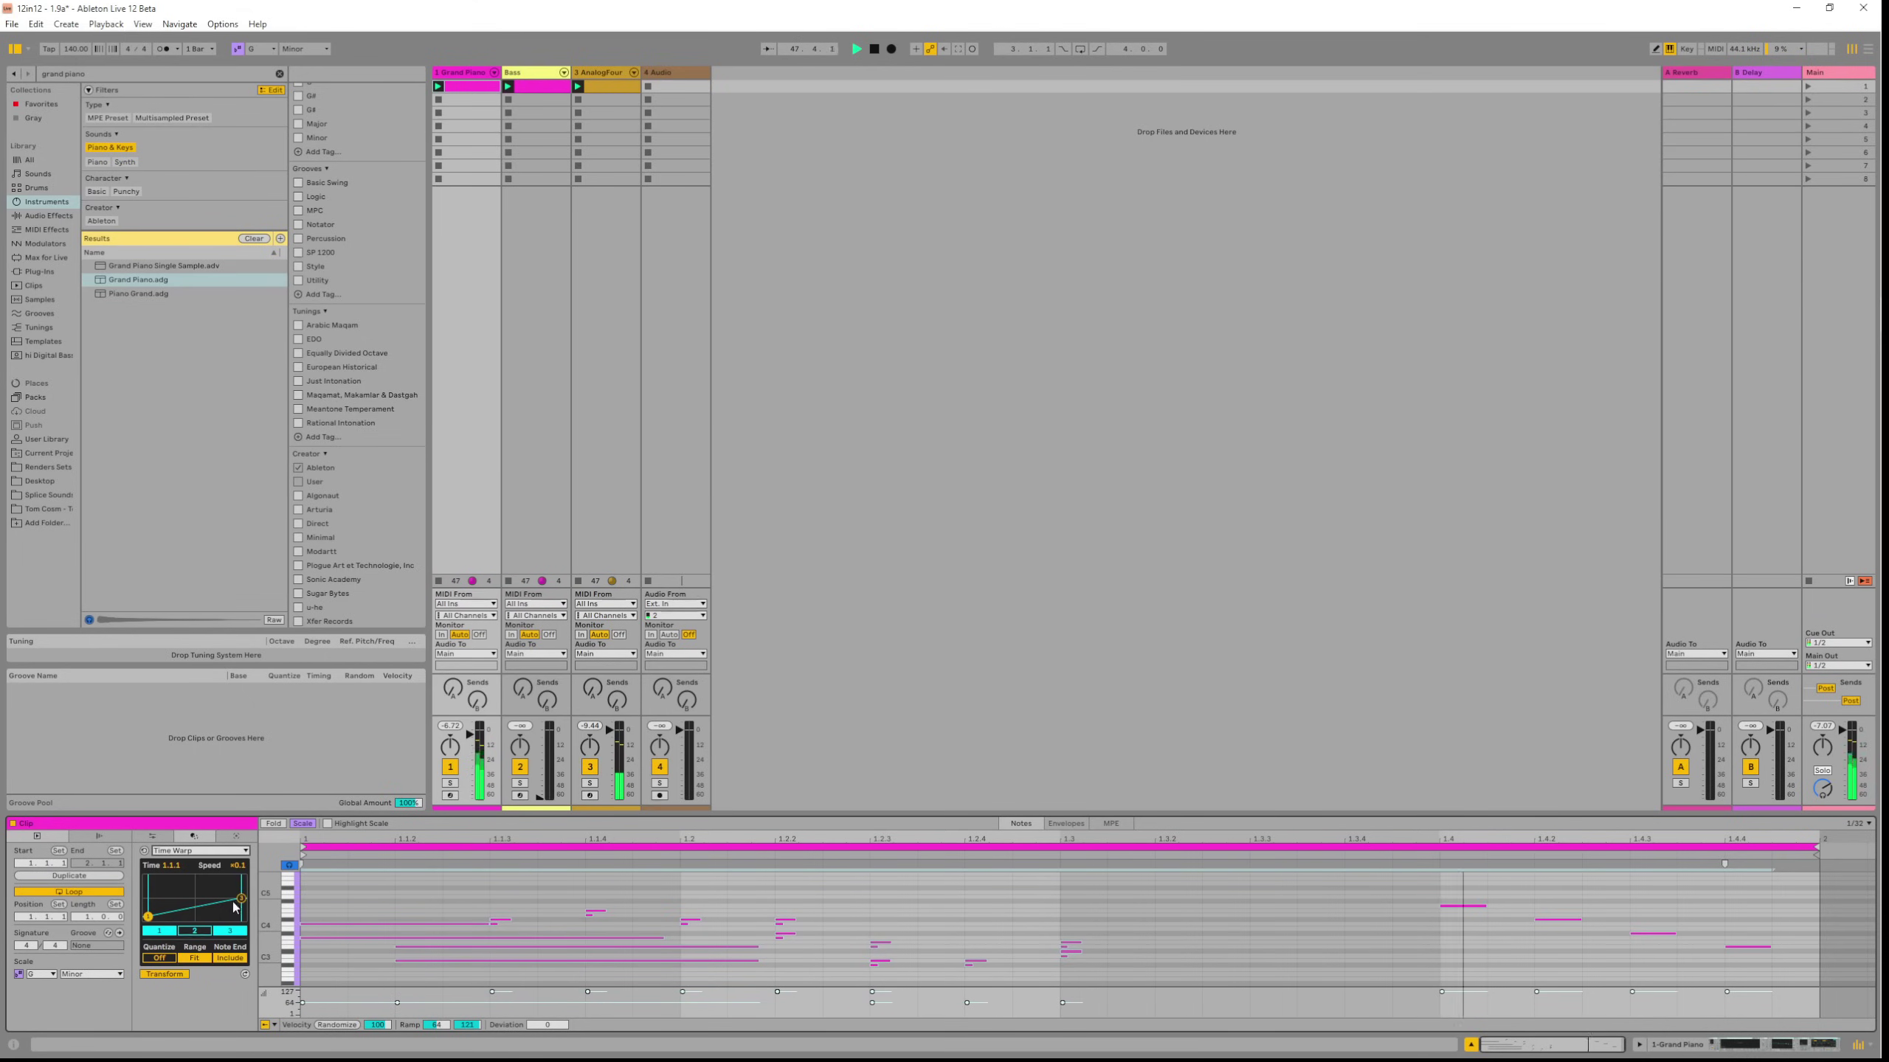
{"action": "left_click_drag", "start_coordinate": [237, 904], "coordinate": [237, 882]}
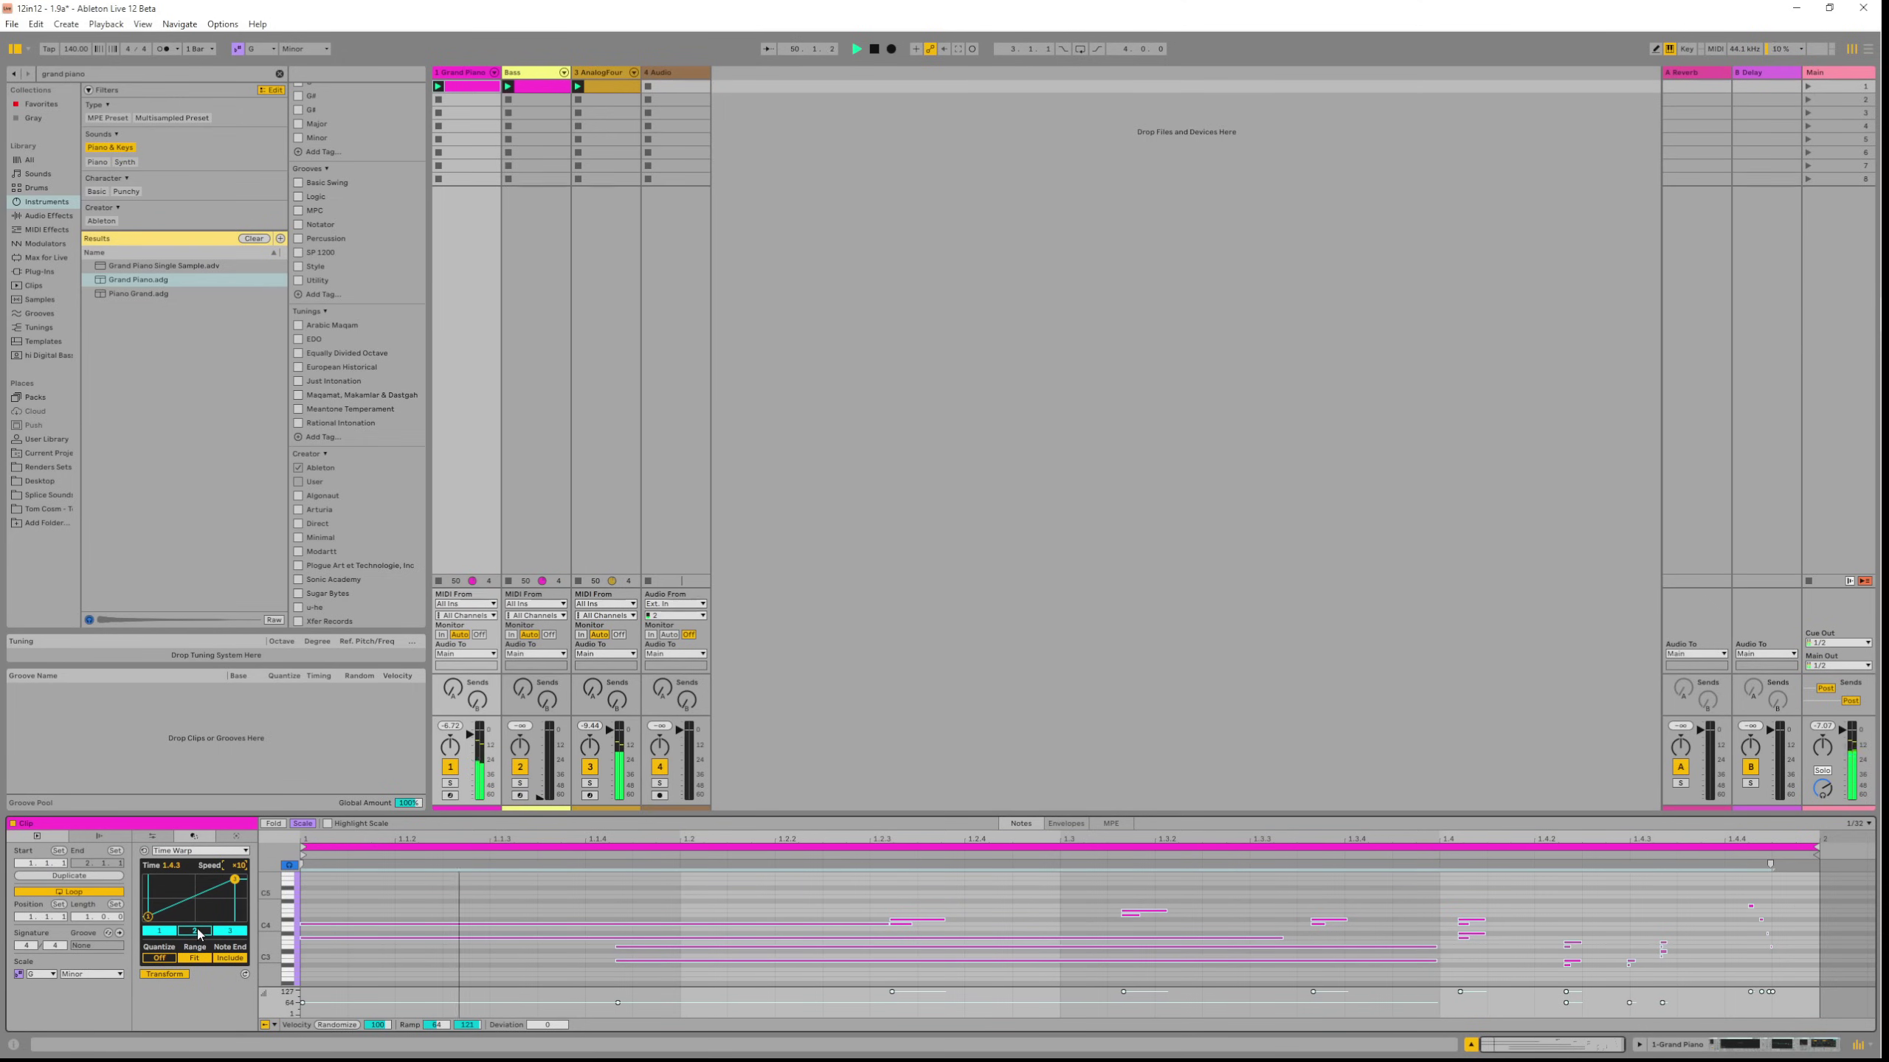
{"action": "mouse_move", "coordinate": [237, 883]}
{"action": "left_mouse_down"}
{"action": "mouse_move", "coordinate": [220, 887]}
{"action": "mouse_move", "coordinate": [238, 916]}
{"action": "left_mouse_up"}
Turn on Time Warp's Quantize, reshape the start and middle of the speed curve, and widen the grid to 1/16.
{"action": "left_click", "coordinate": [158, 958]}
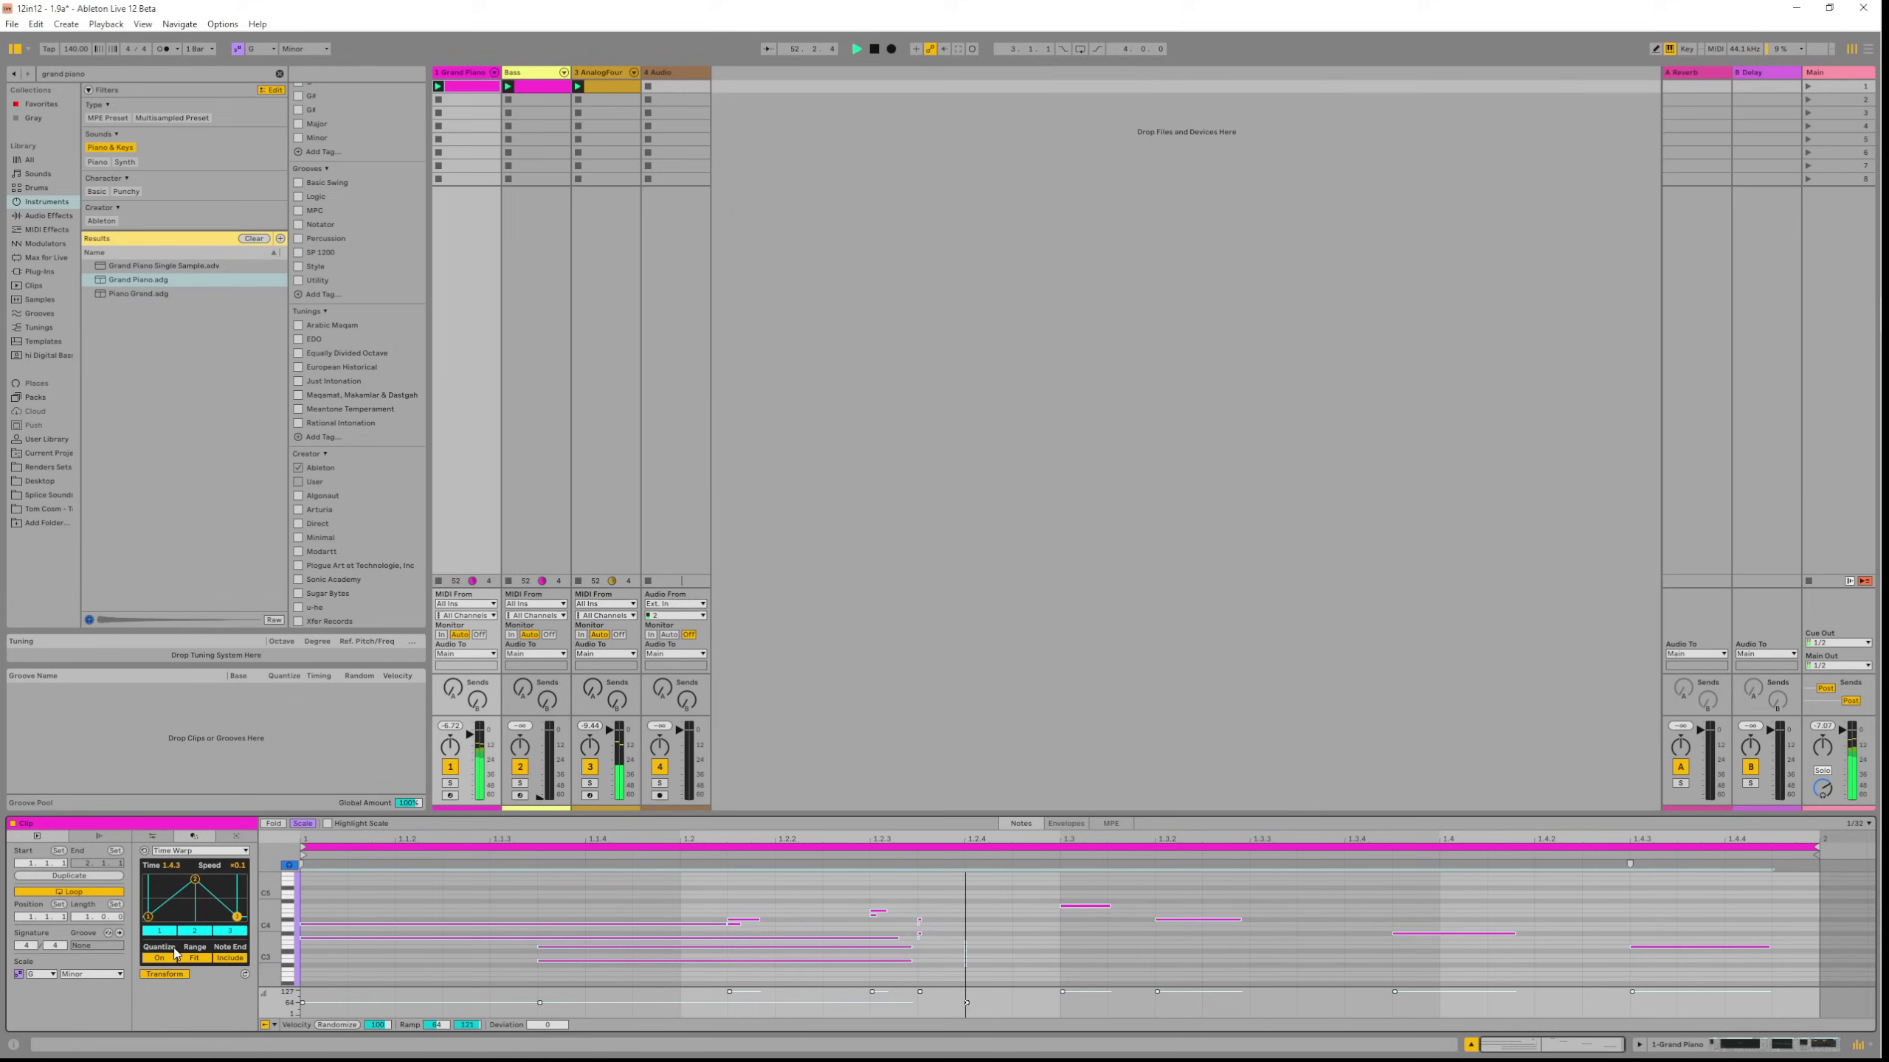
{"action": "left_click_drag", "start_coordinate": [149, 916], "coordinate": [197, 887]}
{"action": "key", "text": "ctrl+2"}
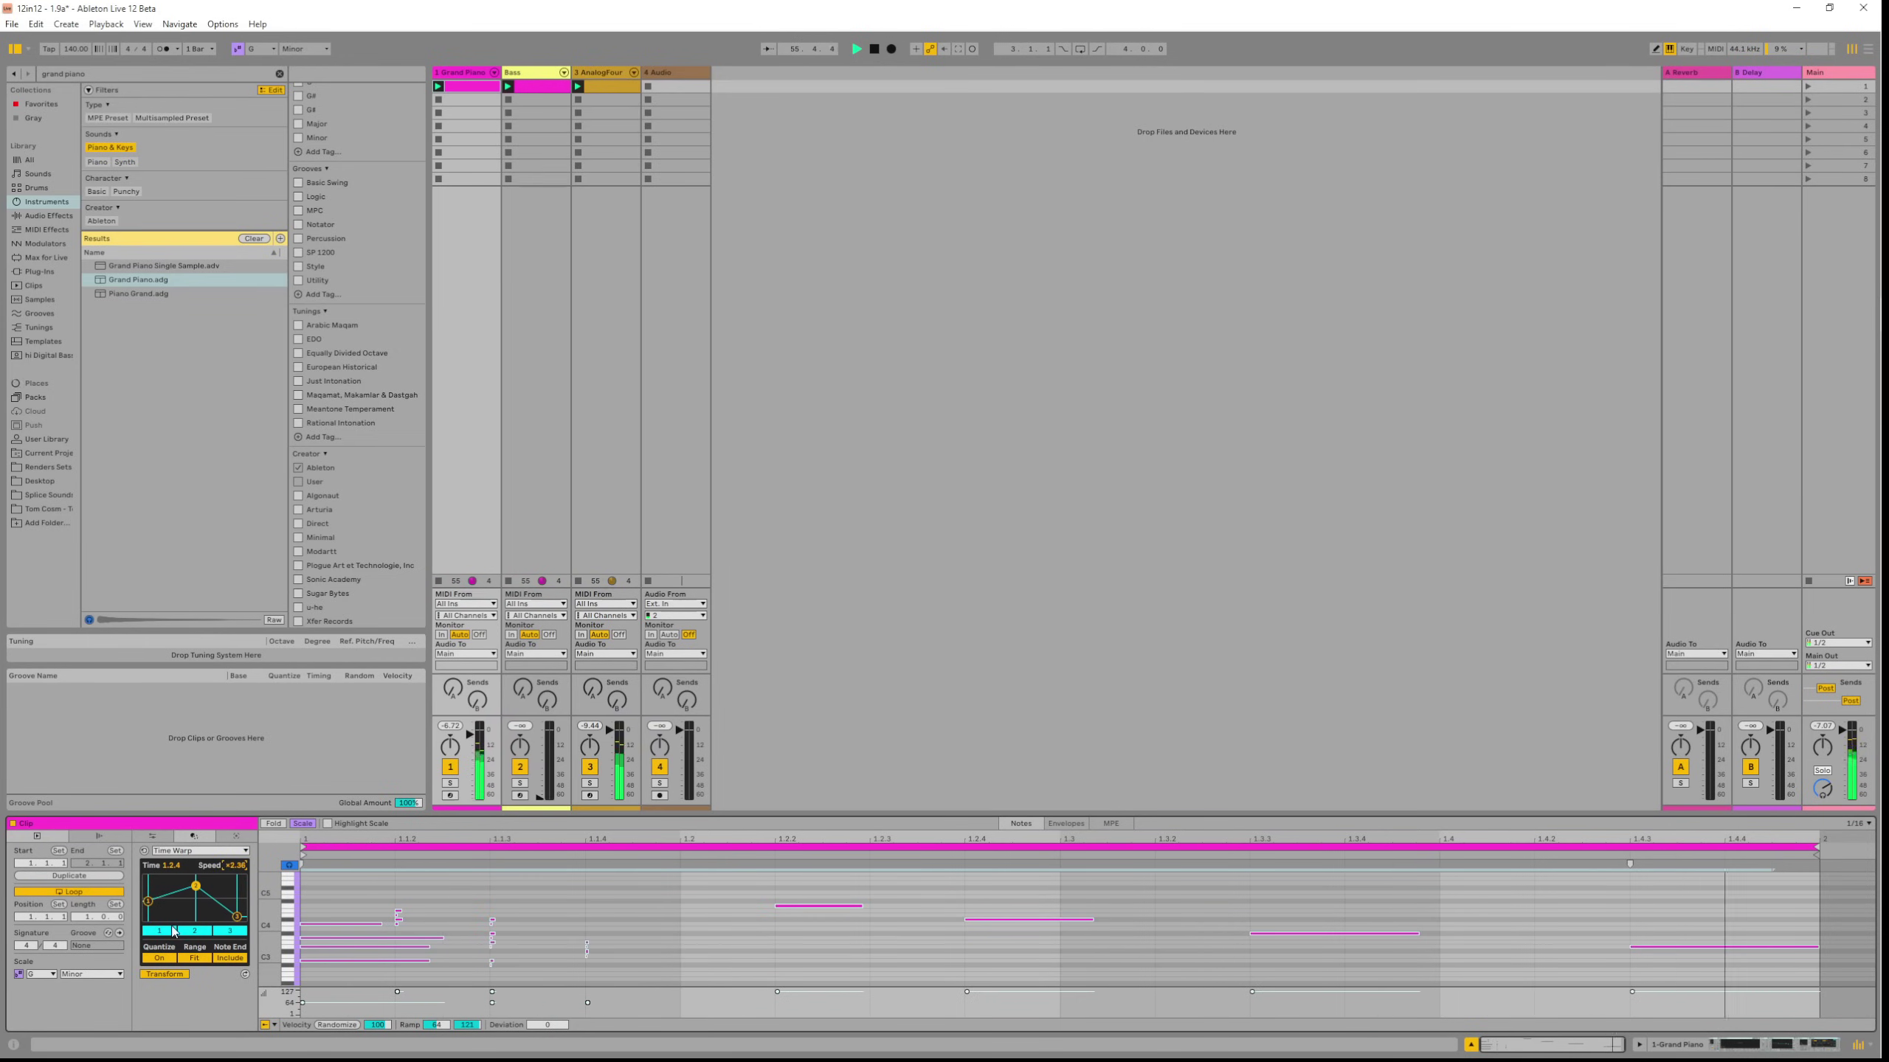
{"action": "left_click_drag", "start_coordinate": [147, 902], "coordinate": [150, 915]}
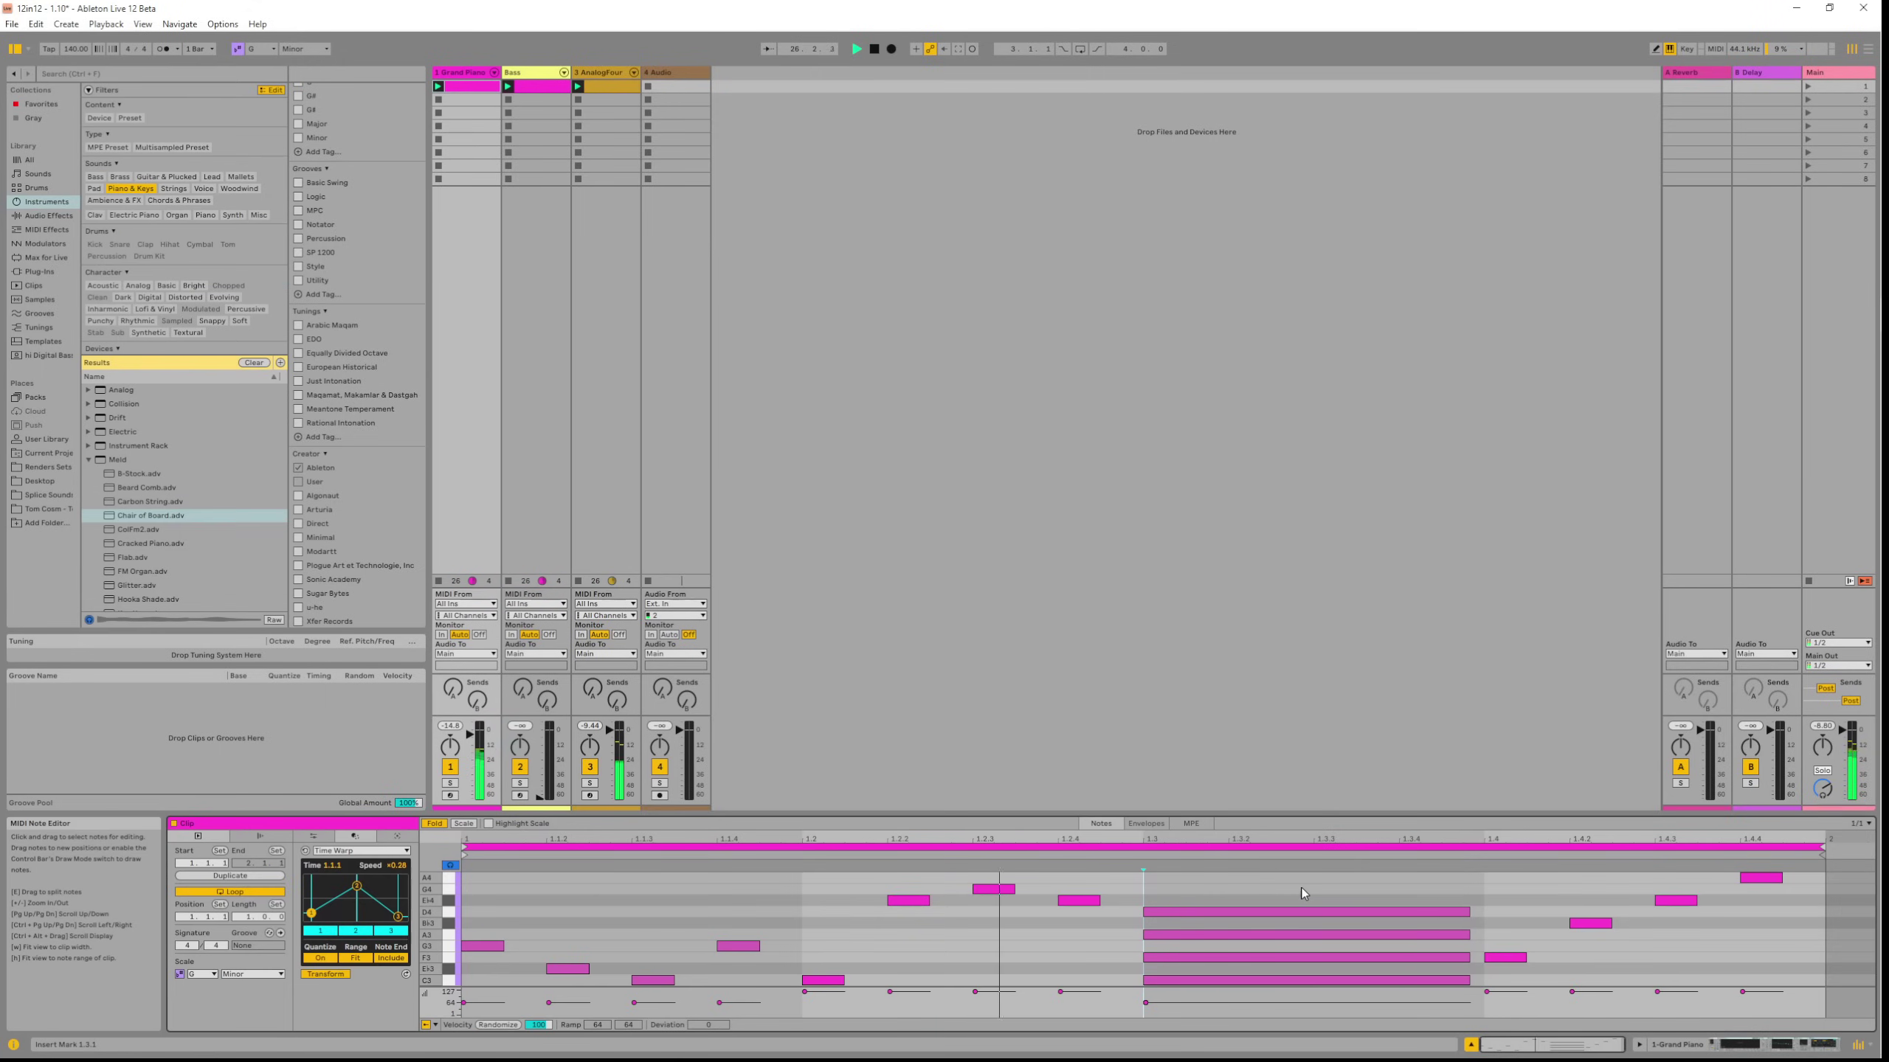
Select the long stacked chord on beat 3 of the Grand Piano clip and chop its notes into progressively smaller pieces.
{"action": "left_click_drag", "start_coordinate": [1302, 890], "coordinate": [1317, 1012]}
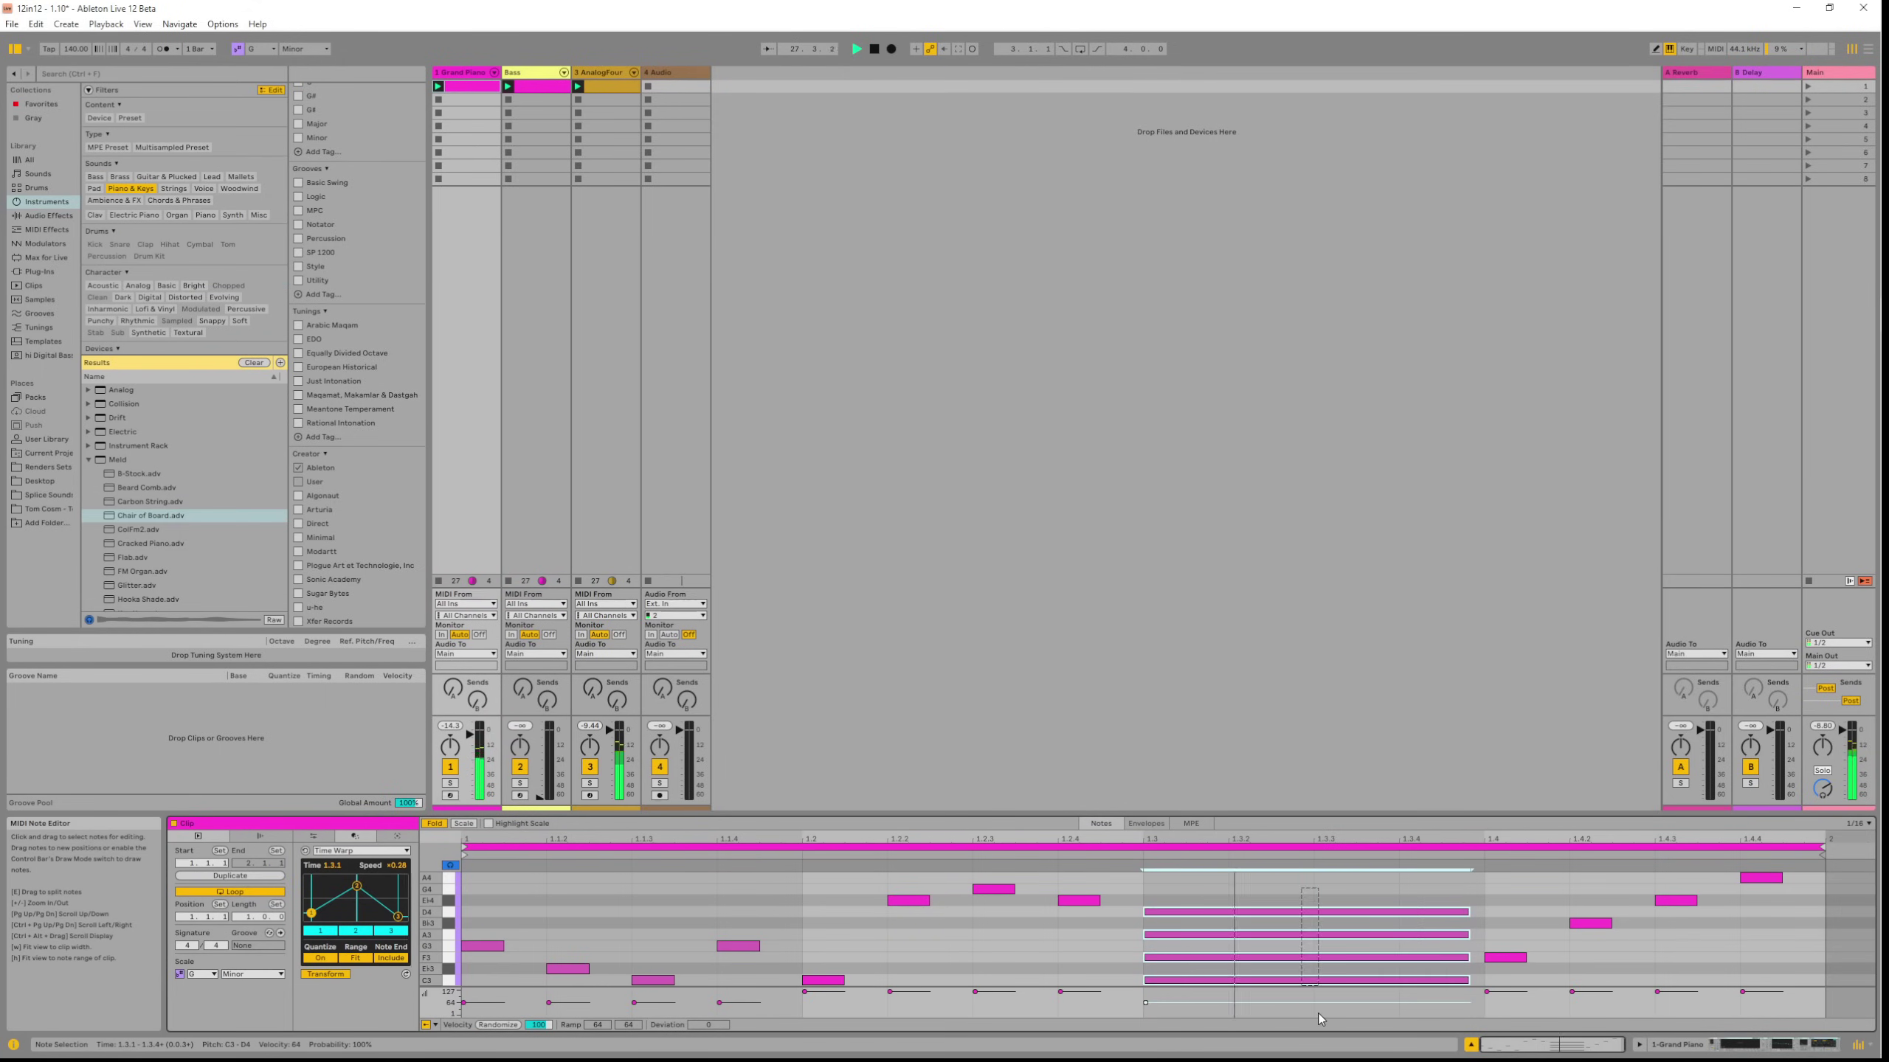
{"action": "key", "text": "ctrl+1"}
{"action": "key", "text": "ctrl+e"}
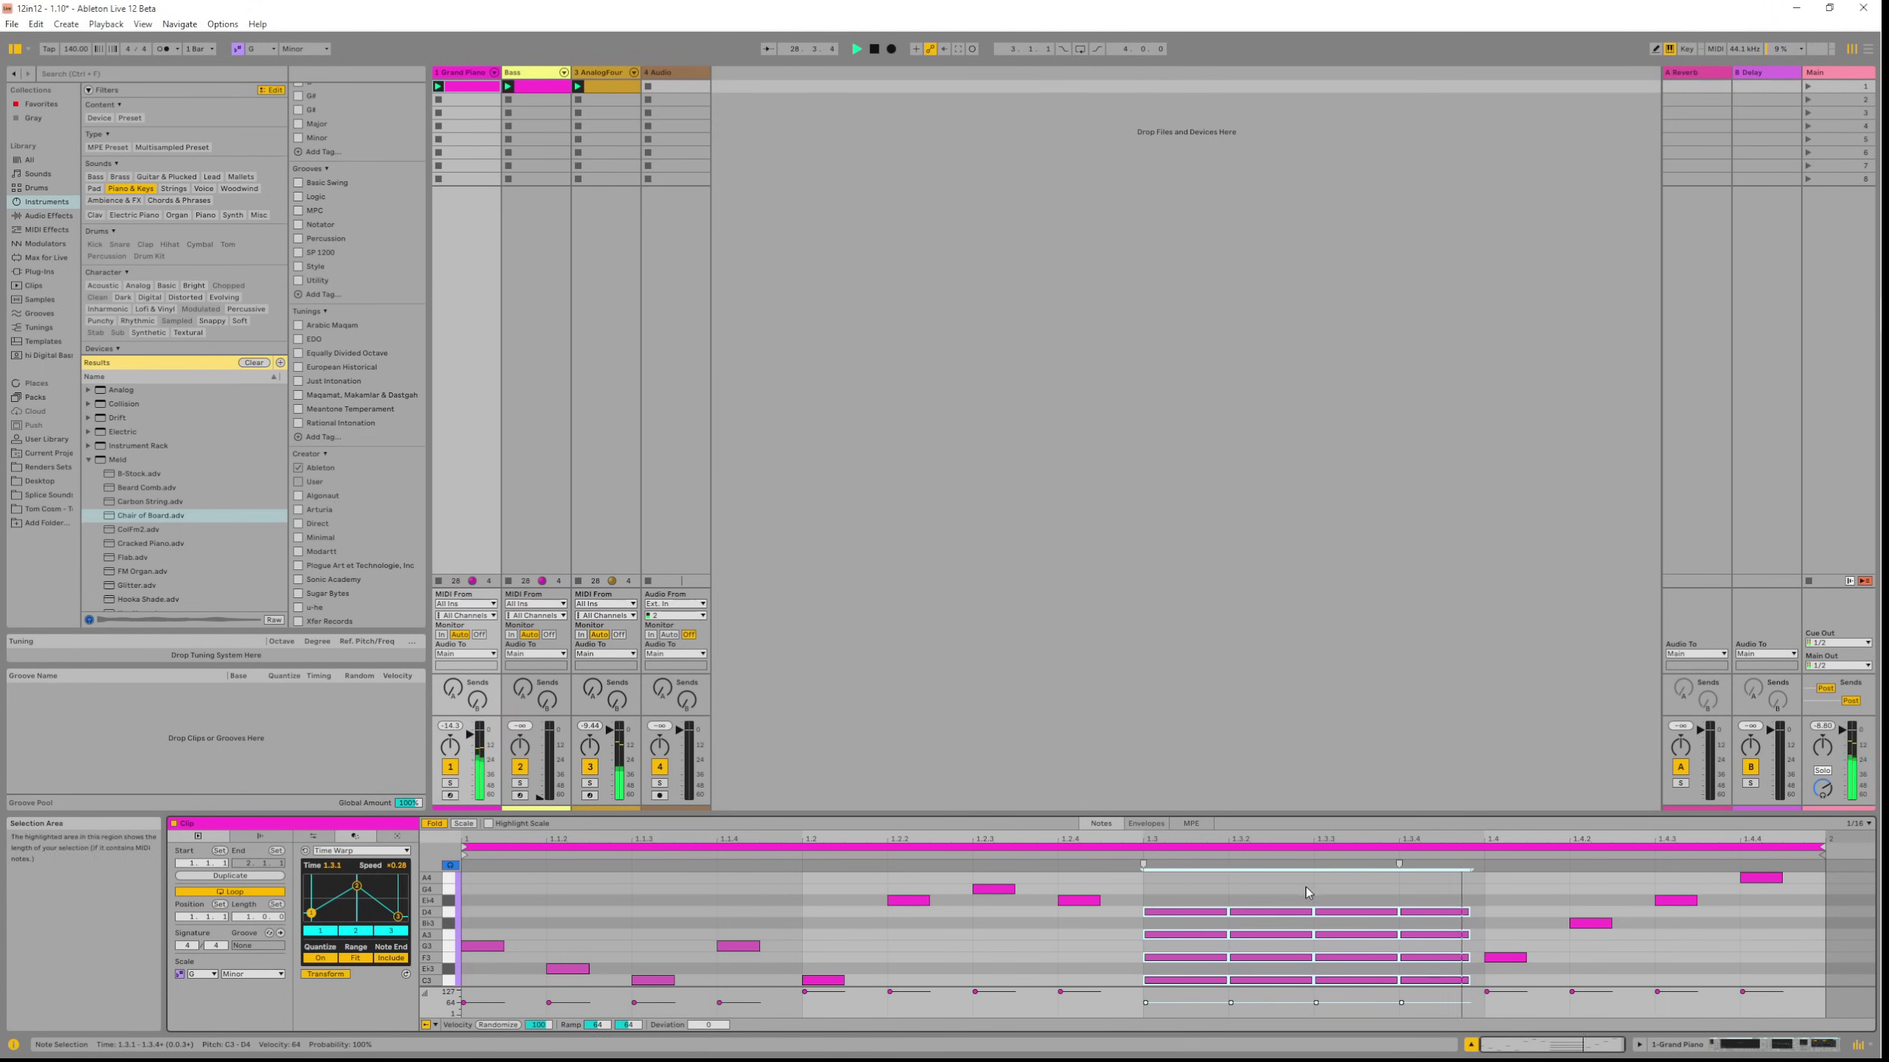
{"action": "key", "text": "ctrl+e"}
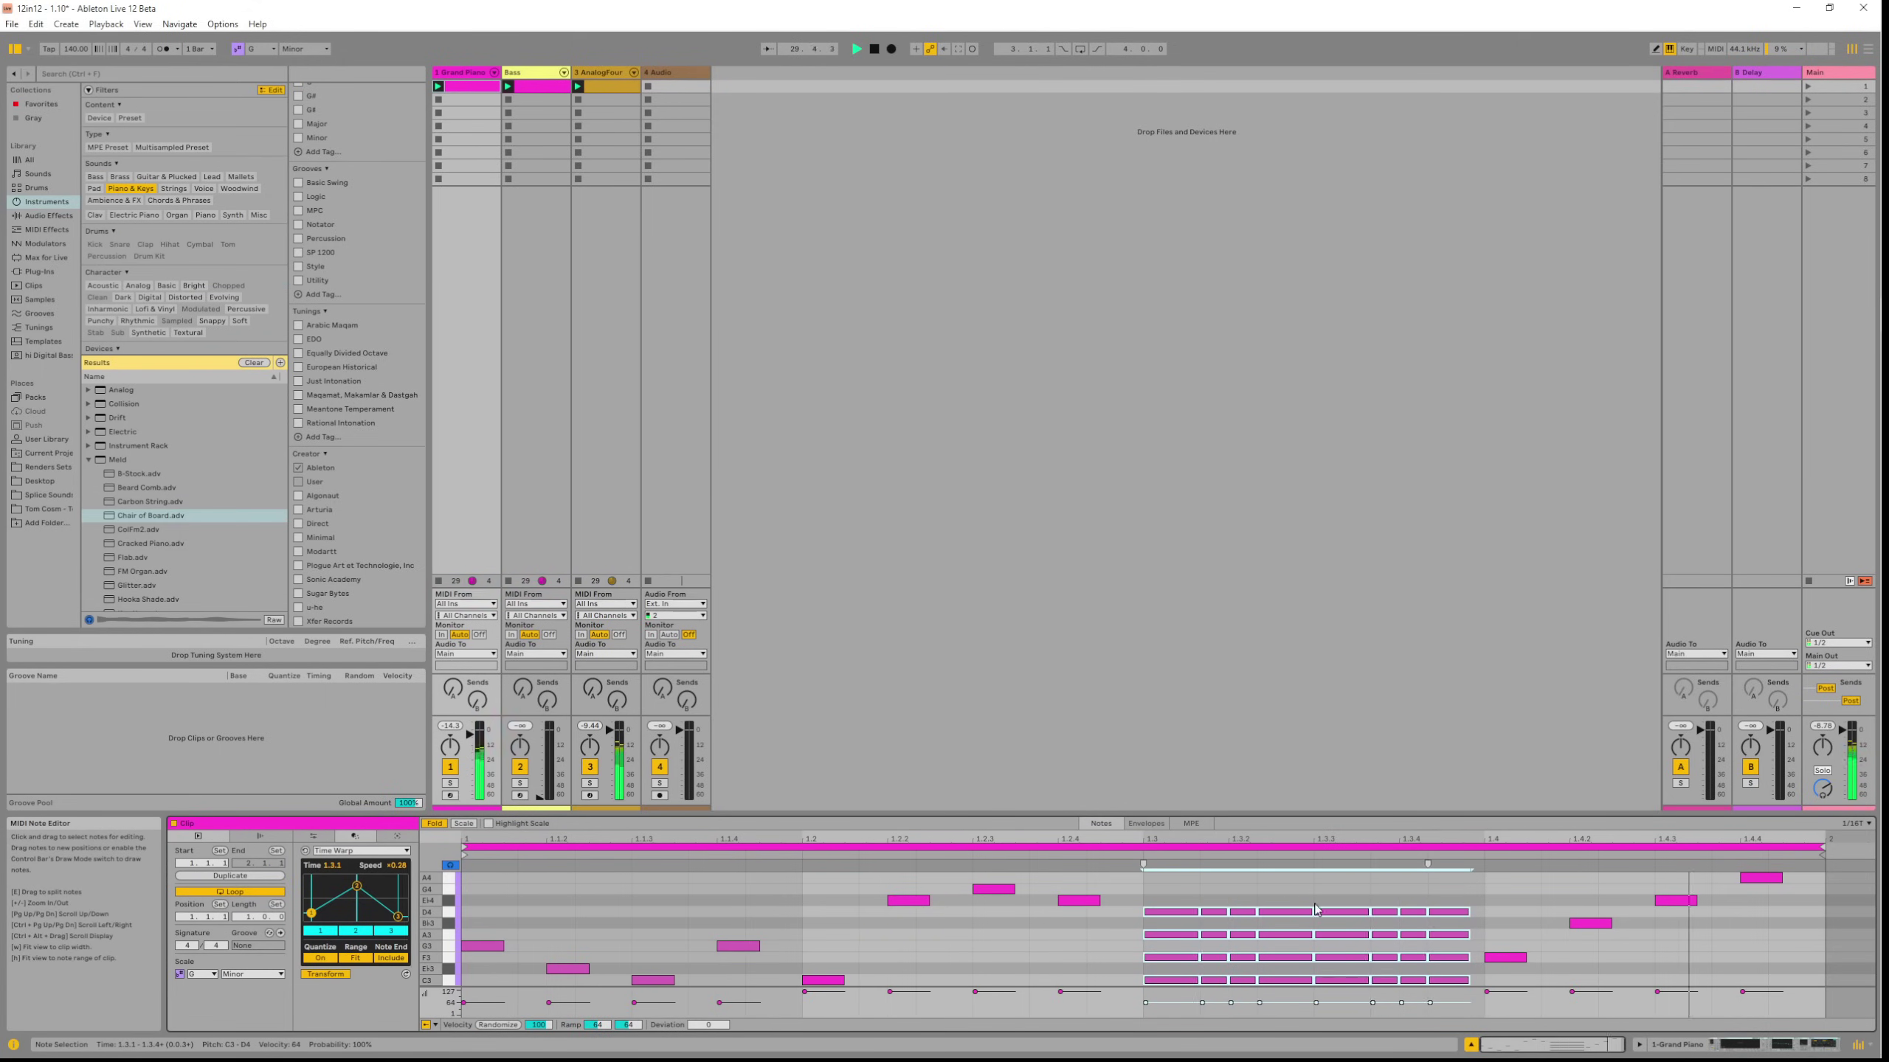
{"action": "left_click_drag", "start_coordinate": [1198, 911], "coordinate": [1181, 912]}
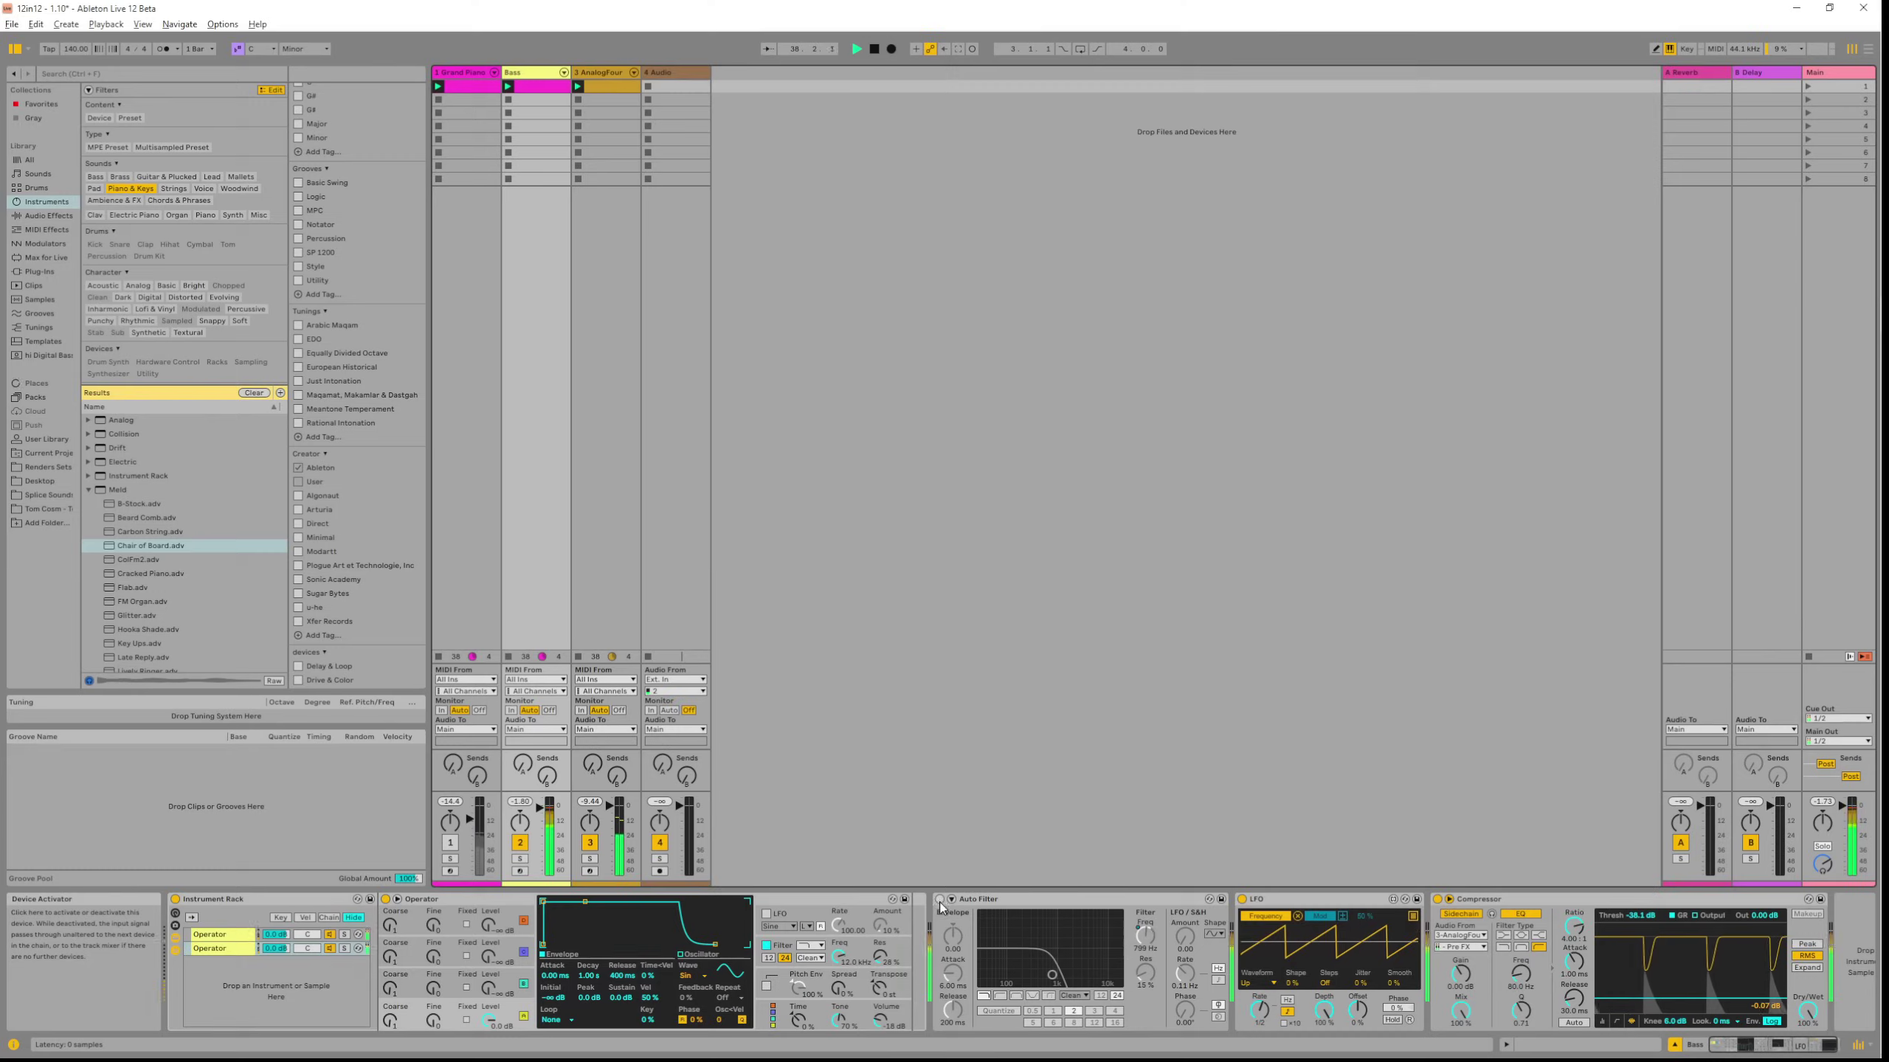
Enable Auto Filter on the Bass track, reduce the LFO depth, and adjust the filter's cutoff and resonance and the LFO rate.
{"action": "left_click", "coordinate": [940, 899]}
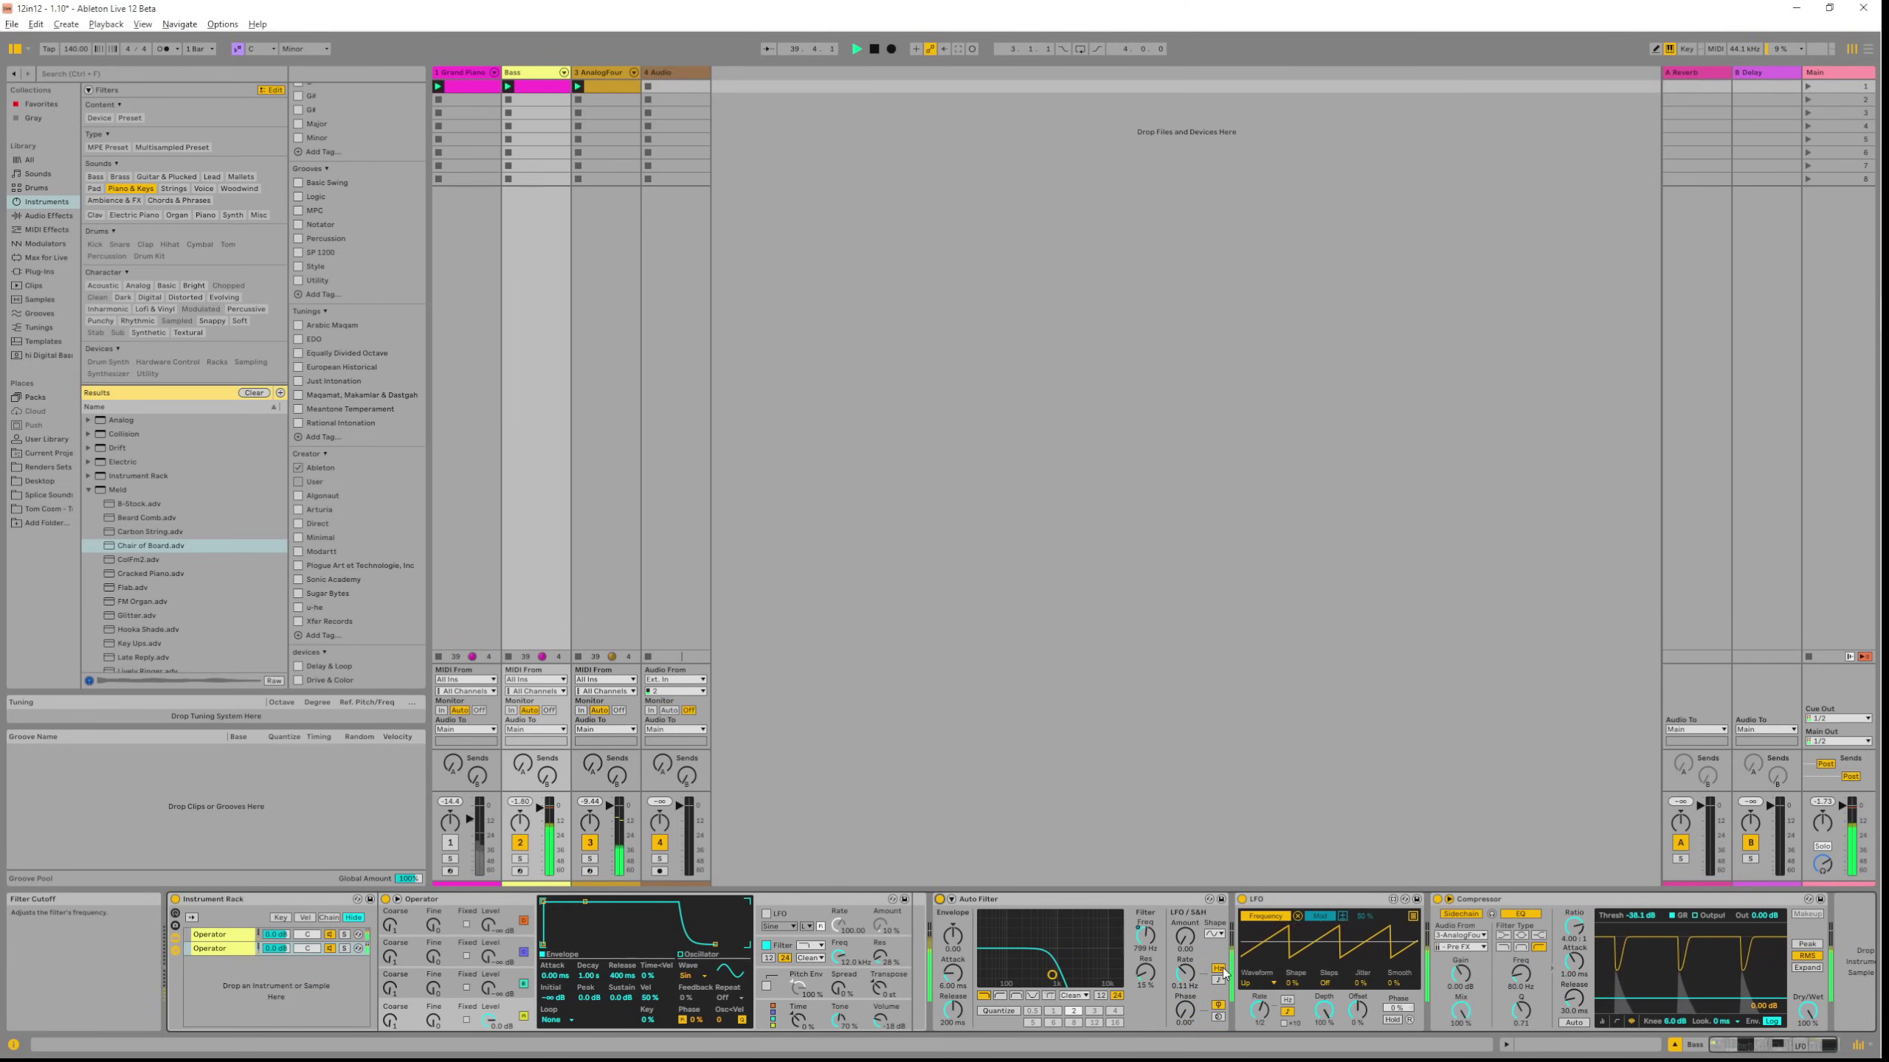
{"action": "left_click_drag", "start_coordinate": [1324, 1010], "coordinate": [1324, 1057]}
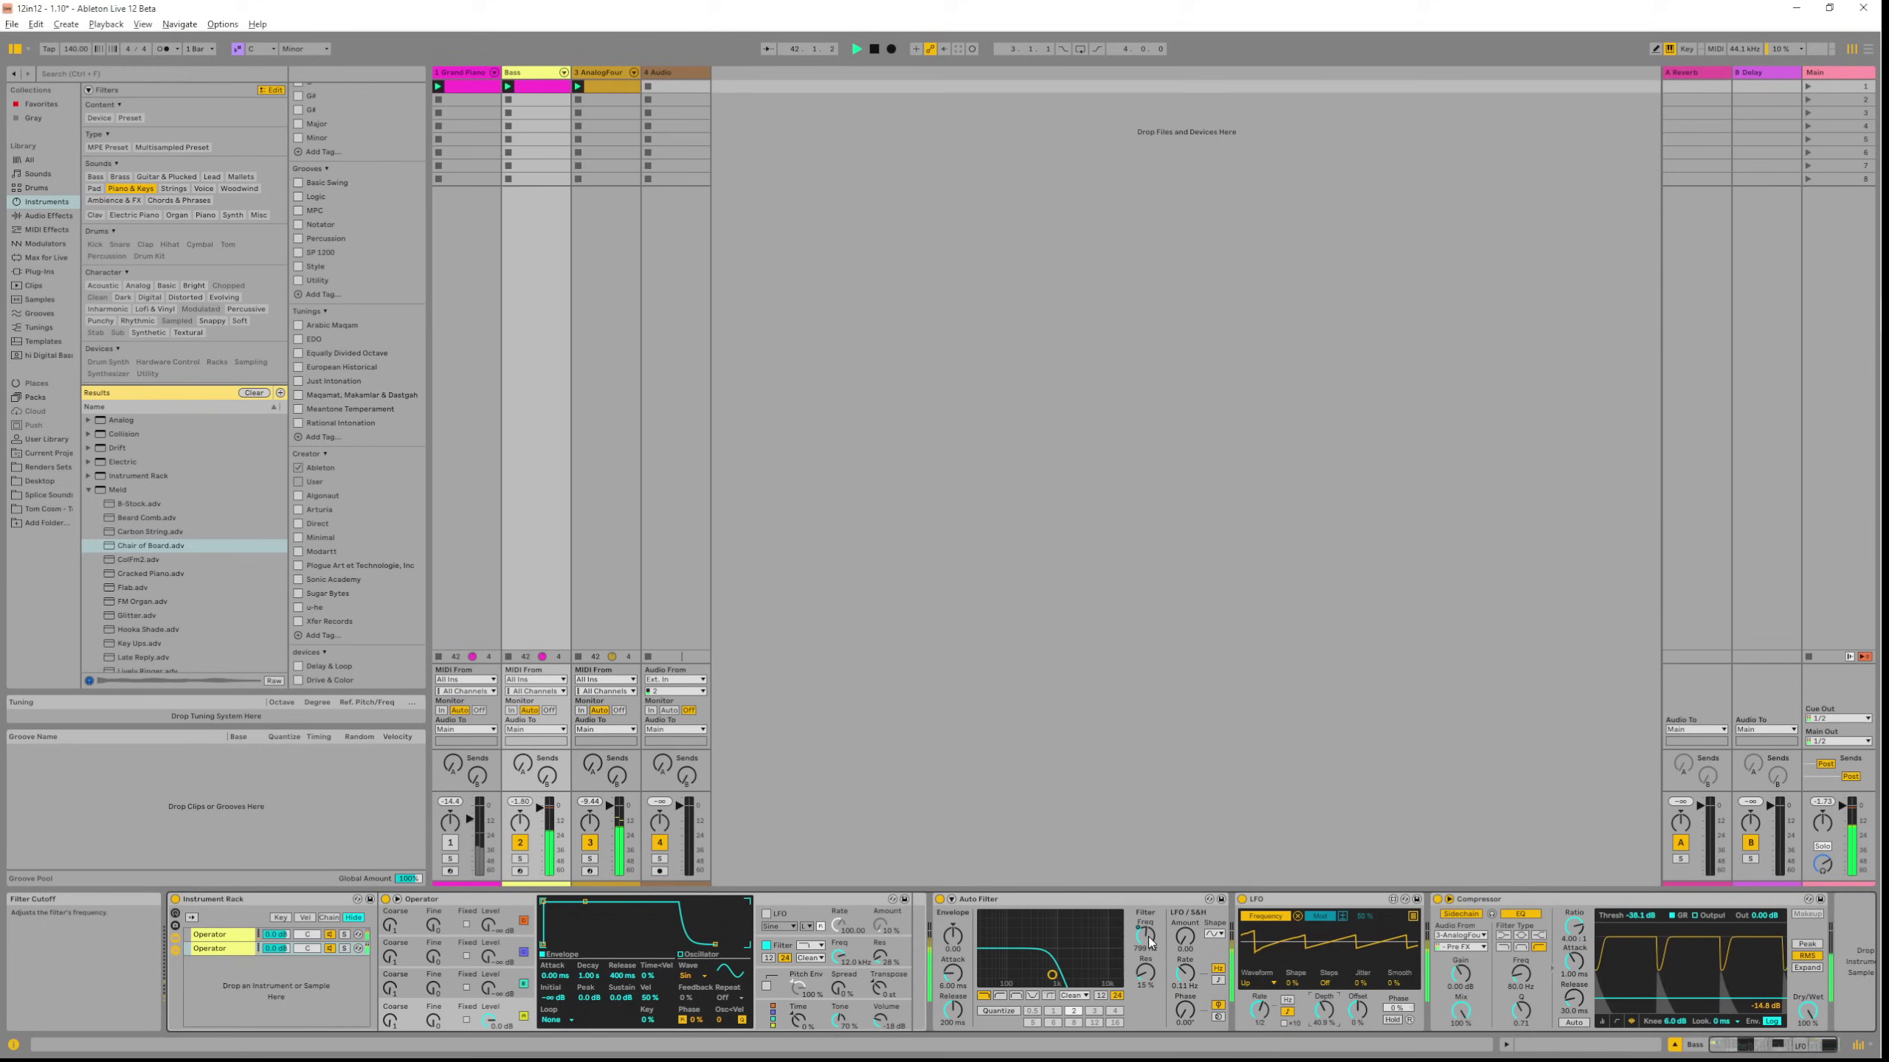
{"action": "left_click_drag", "start_coordinate": [1149, 943], "coordinate": [1149, 976]}
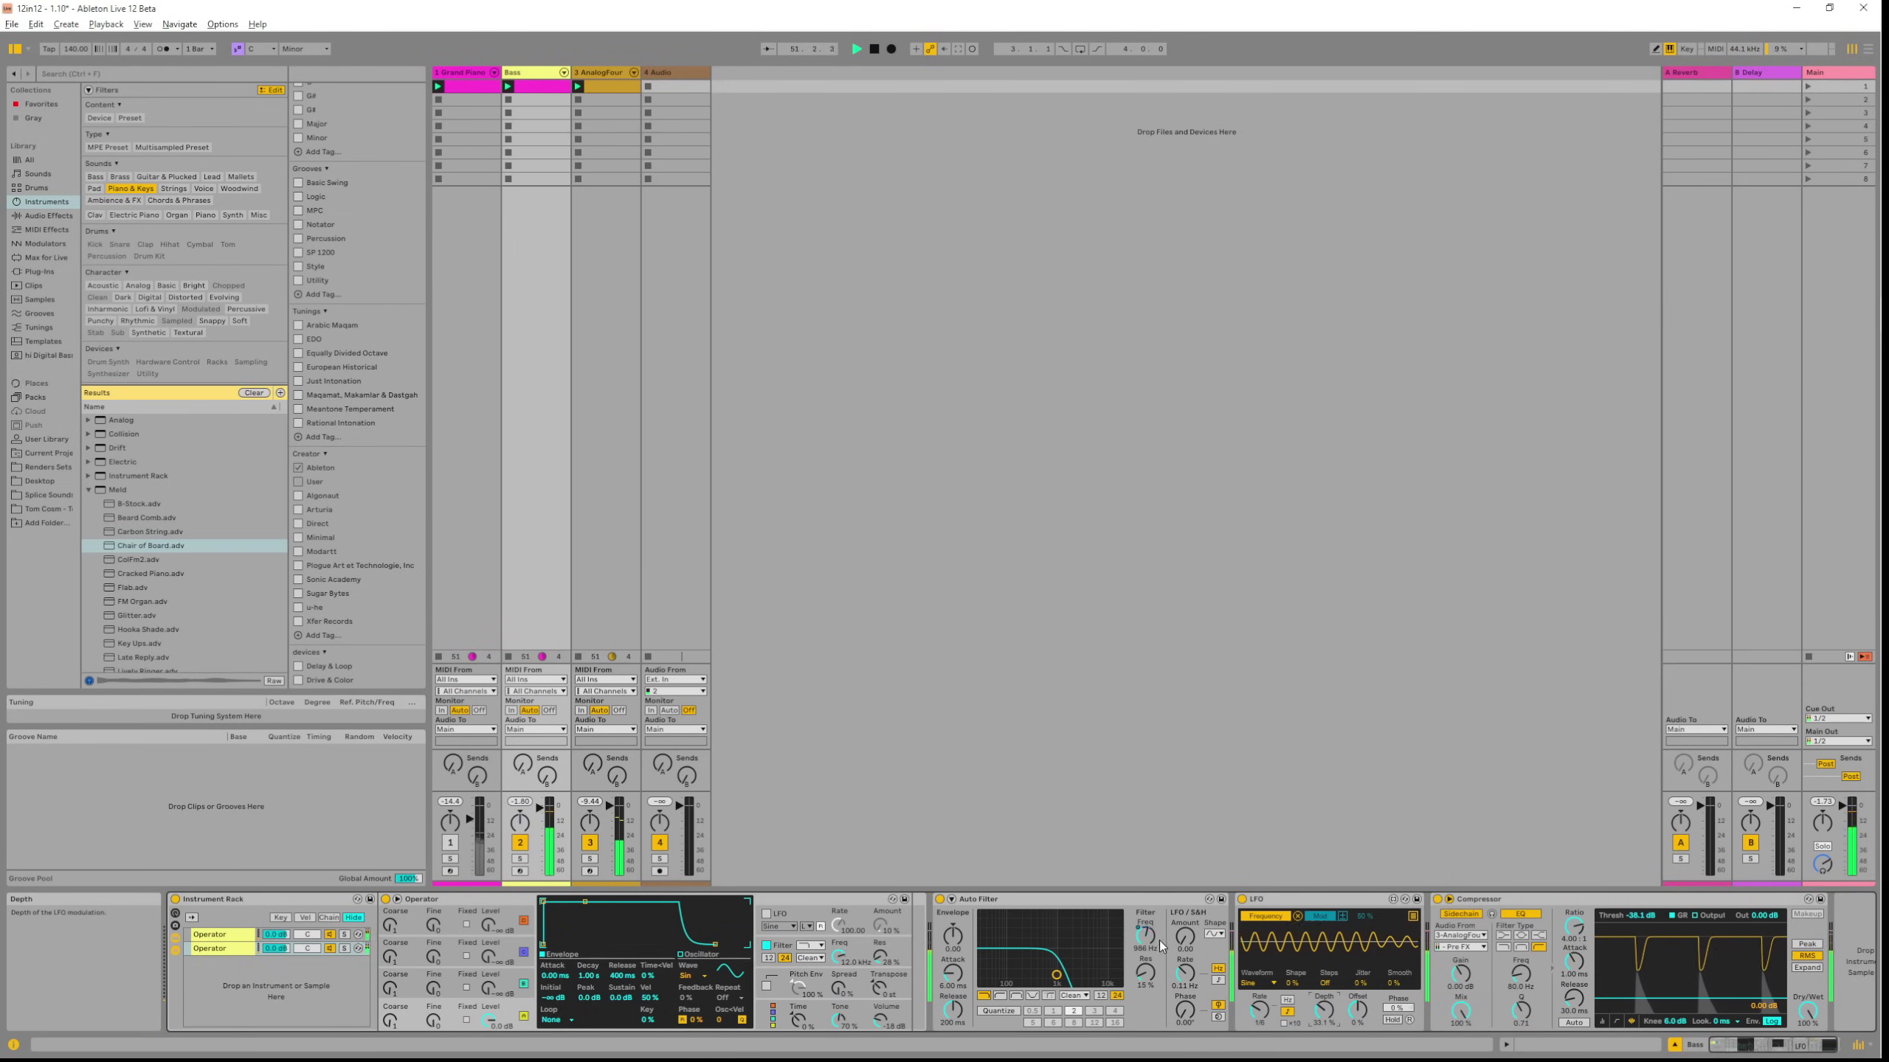
{"action": "left_click_drag", "start_coordinate": [1153, 957], "coordinate": [1154, 931]}
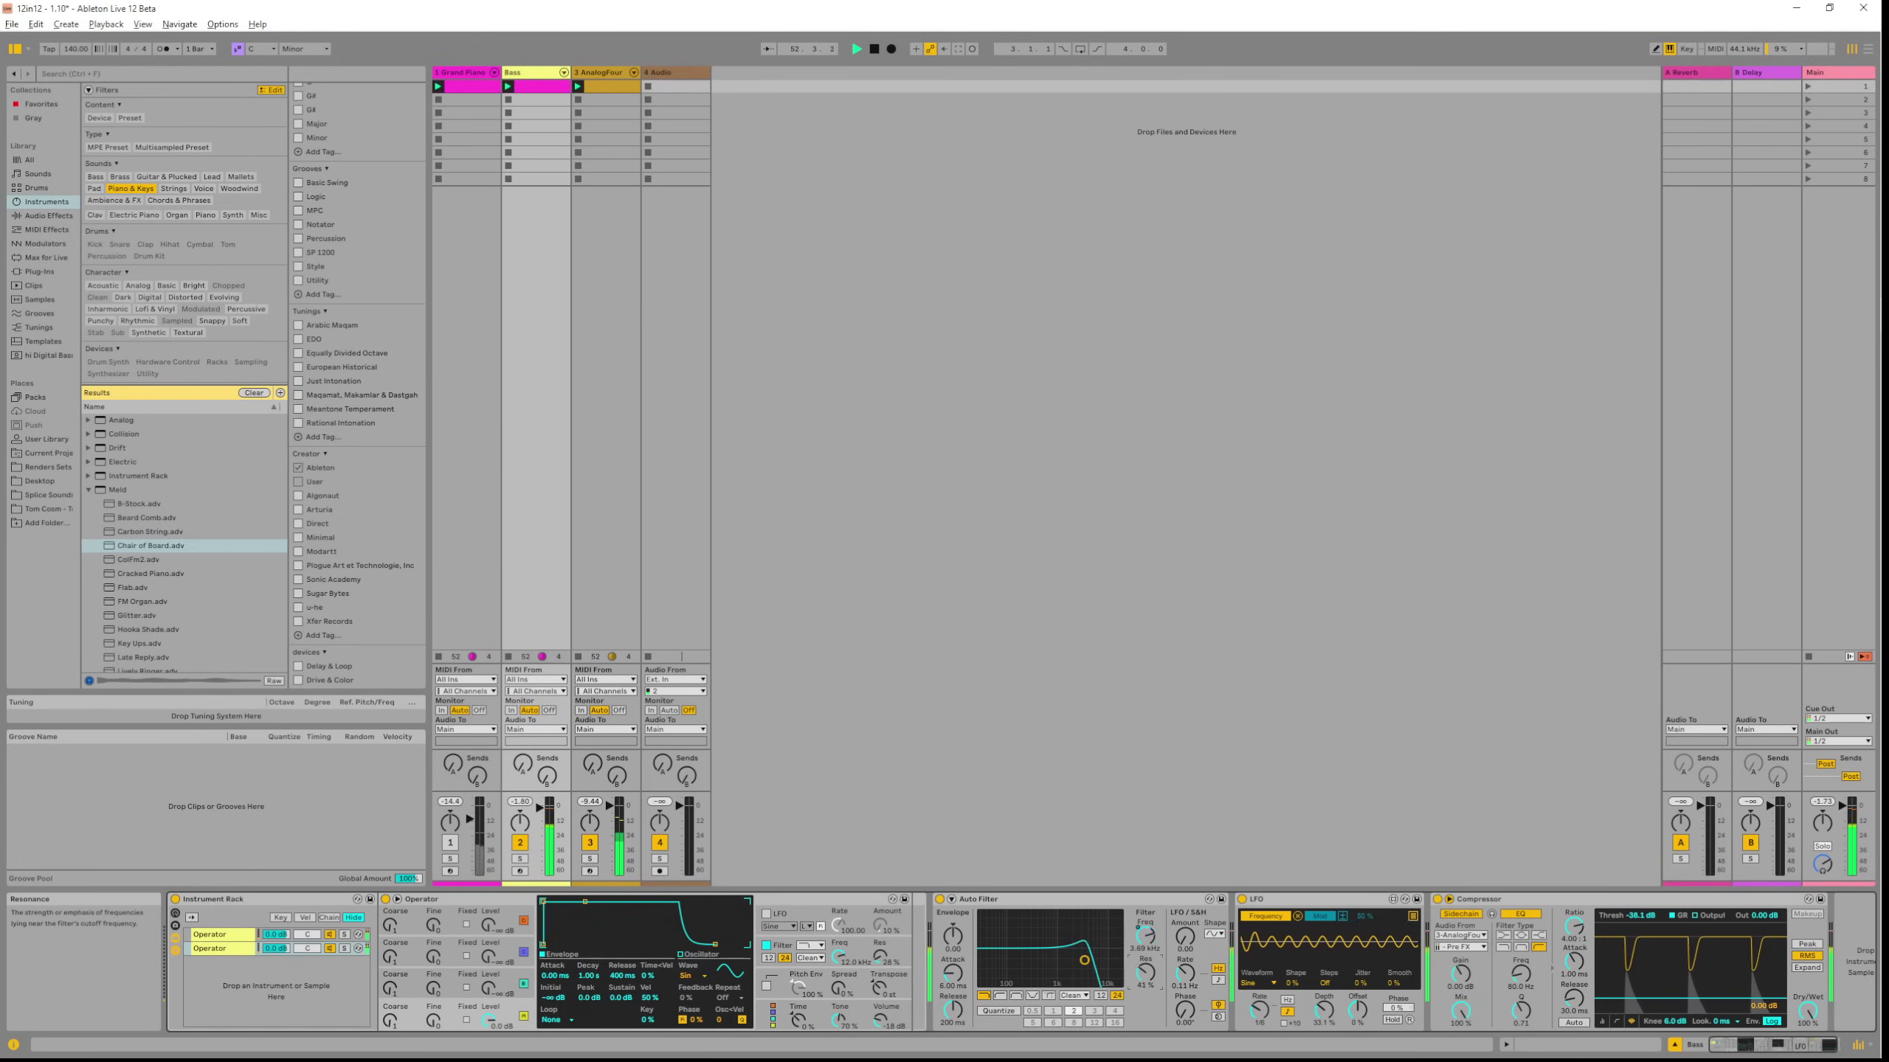
{"action": "left_click_drag", "start_coordinate": [1259, 1009], "coordinate": [1258, 997]}
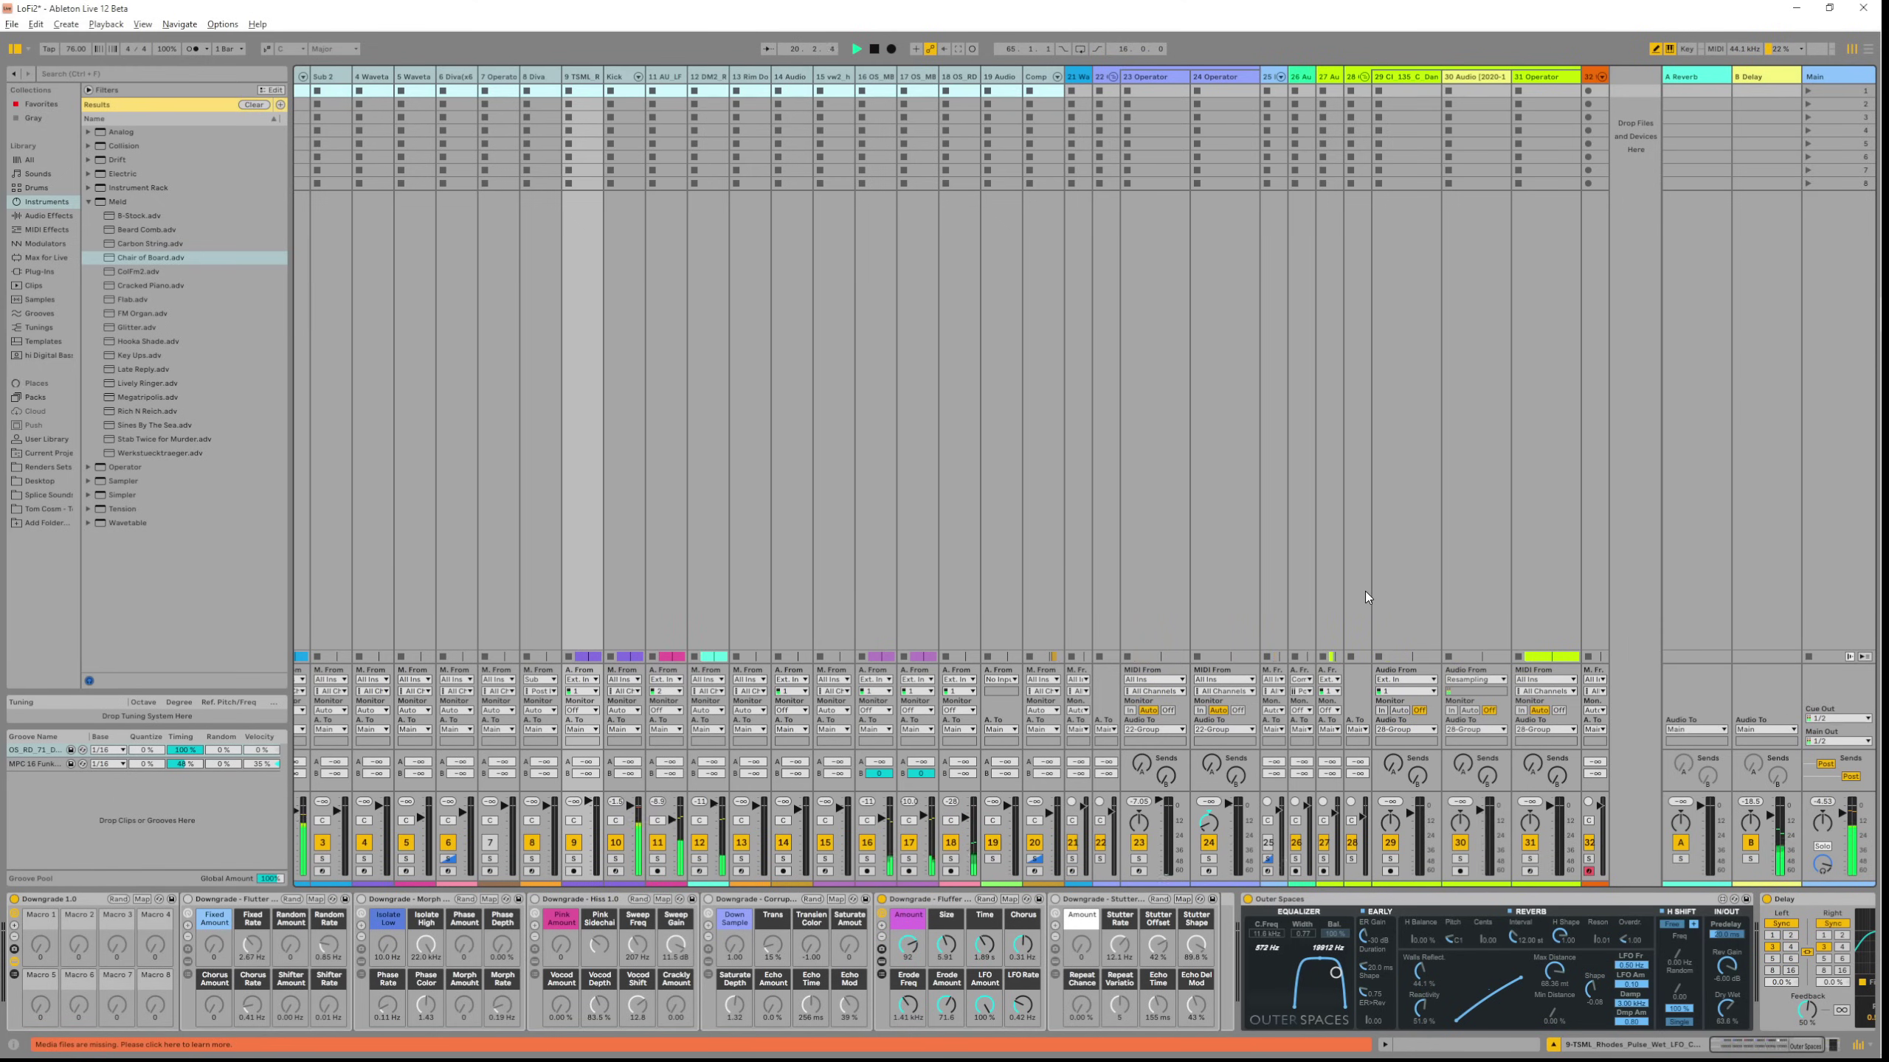
Select the SMZ_RIMSHOT_12 track, widen its column in Session View, and enlarge the mixer to show full-height level meters.
{"action": "left_click", "coordinate": [611, 82]}
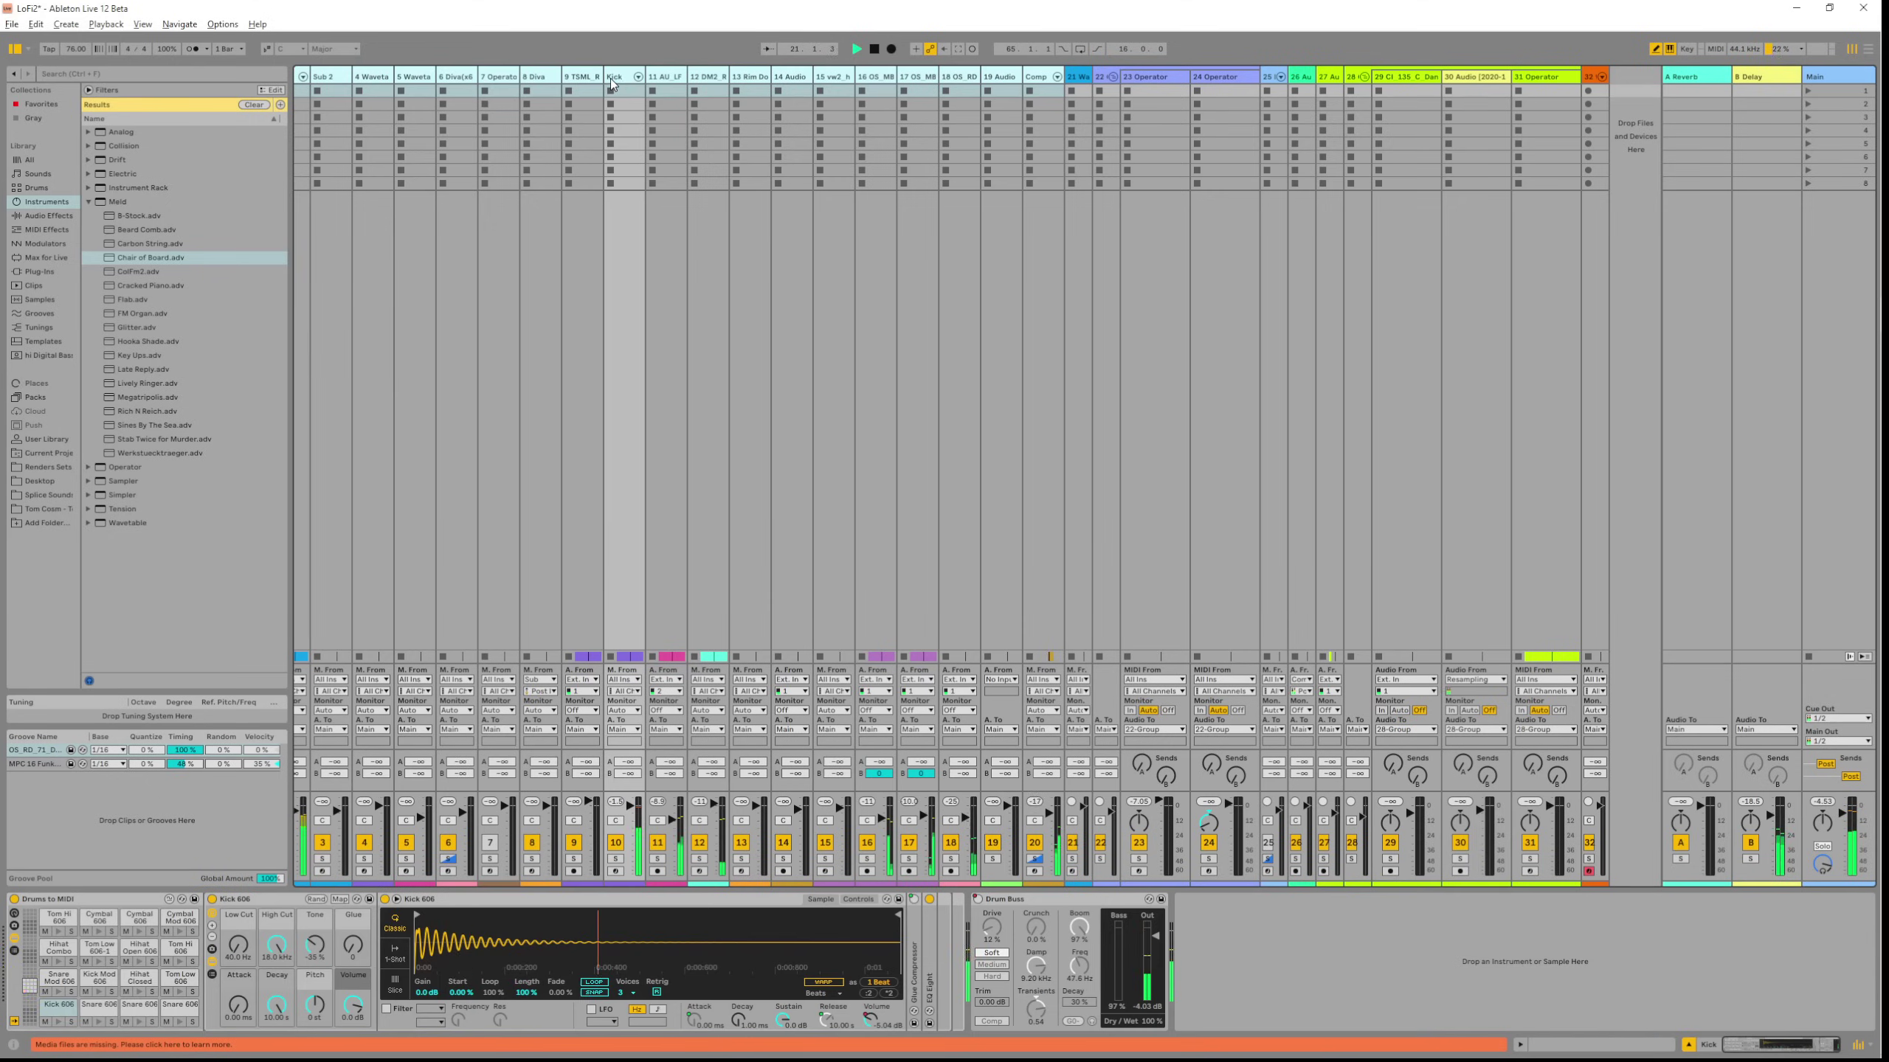
{"action": "left_click", "coordinate": [698, 82]}
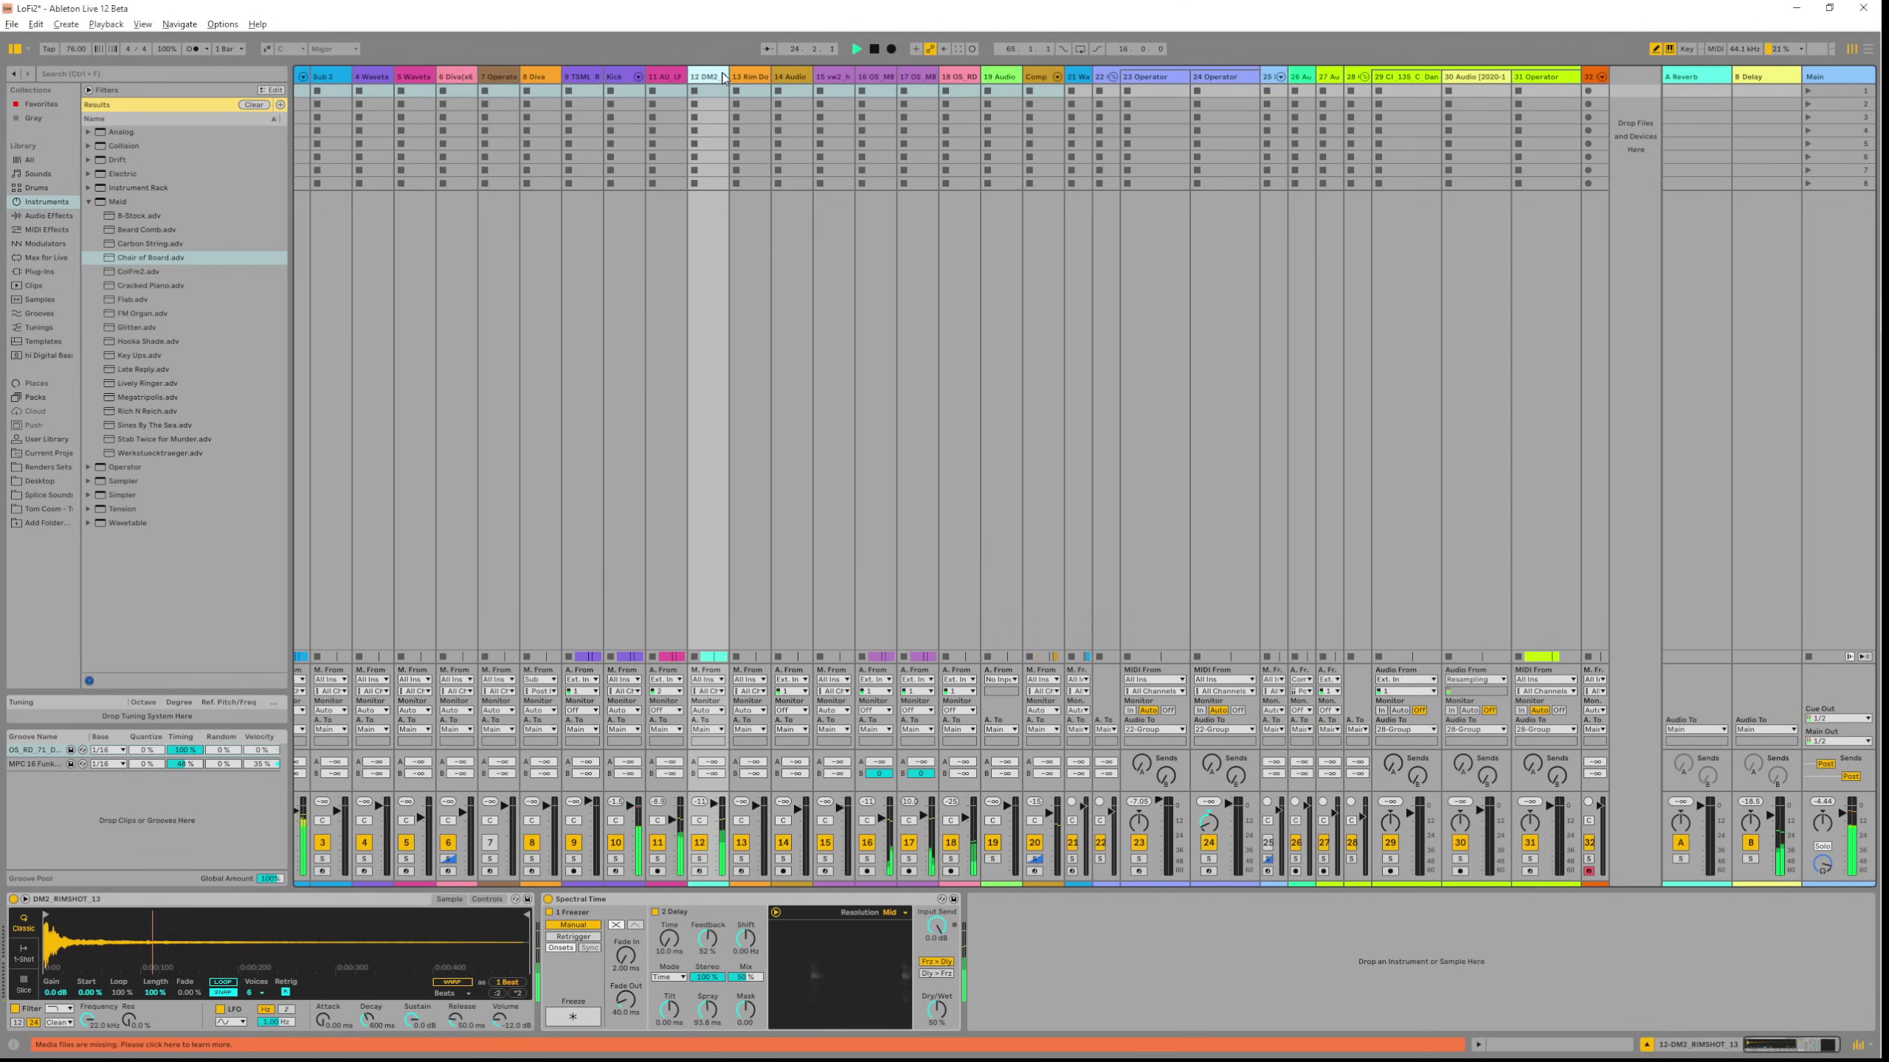
{"action": "left_click_drag", "start_coordinate": [727, 71], "coordinate": [854, 71]}
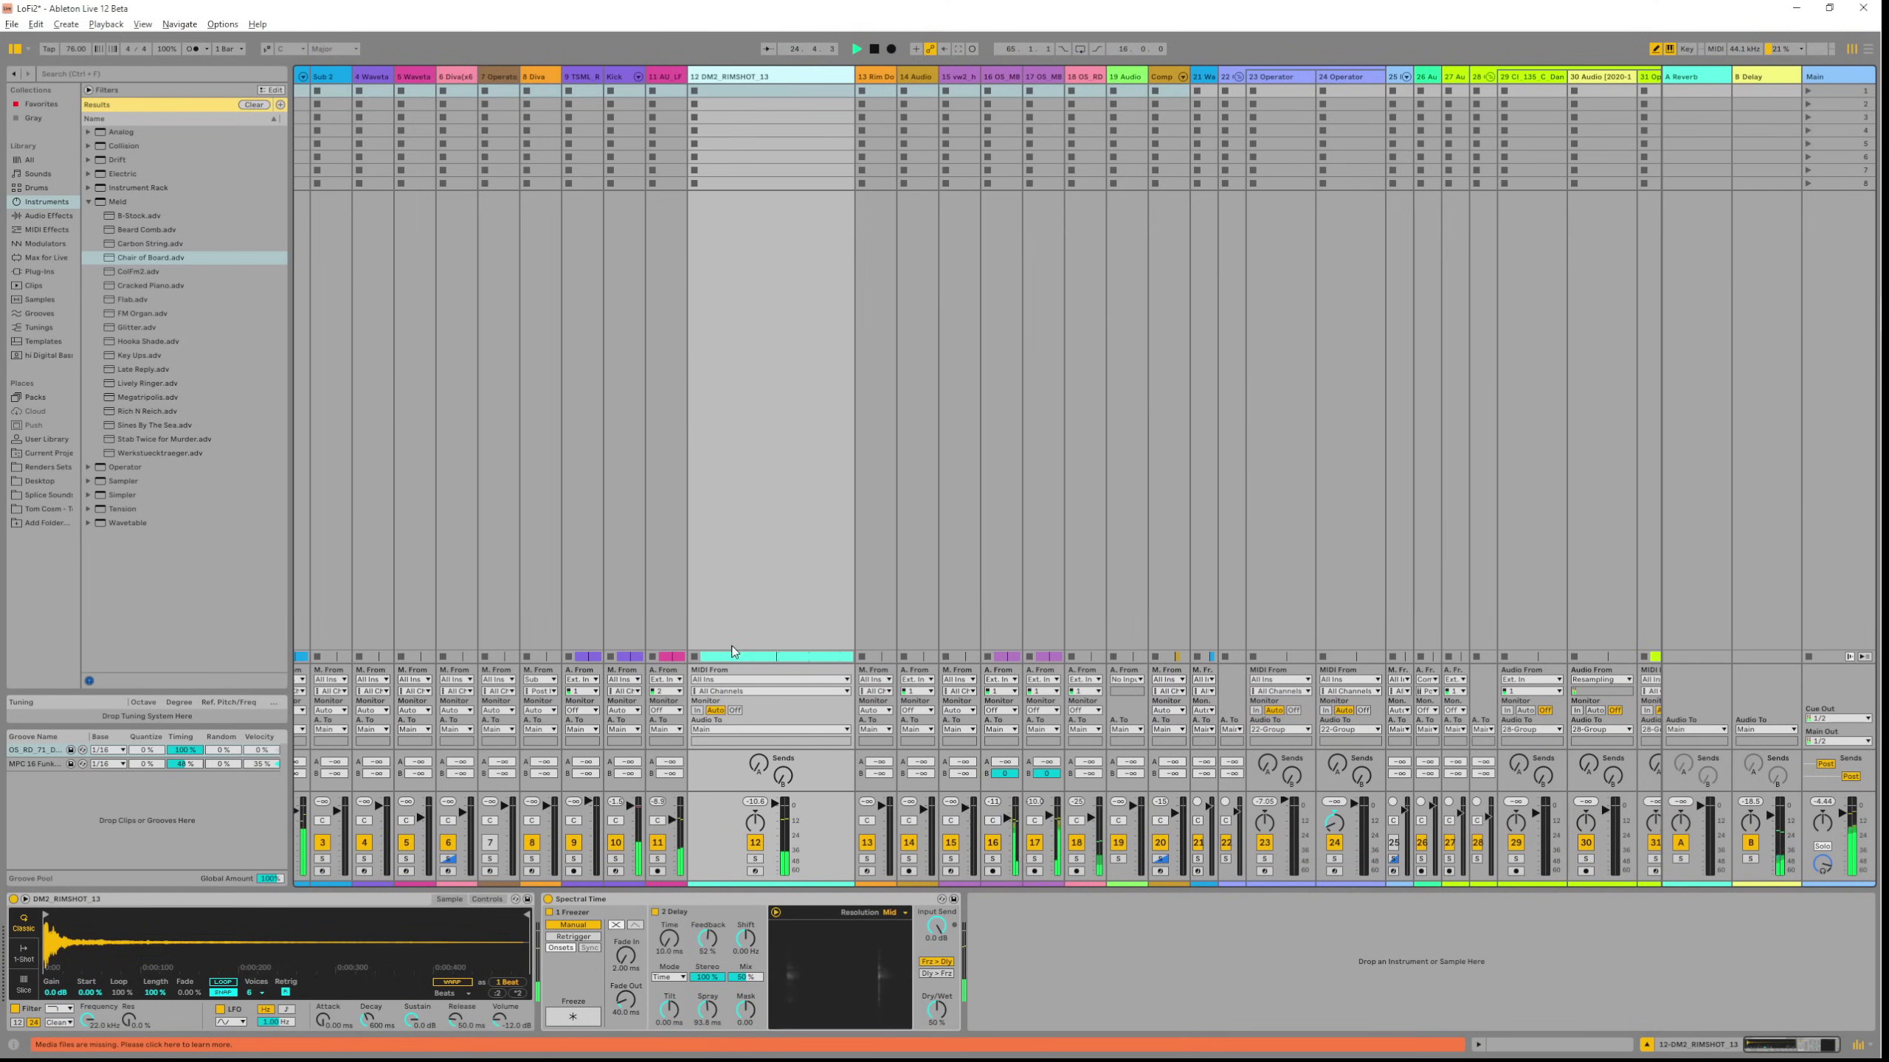
{"action": "left_click_drag", "start_coordinate": [807, 791], "coordinate": [806, 579]}
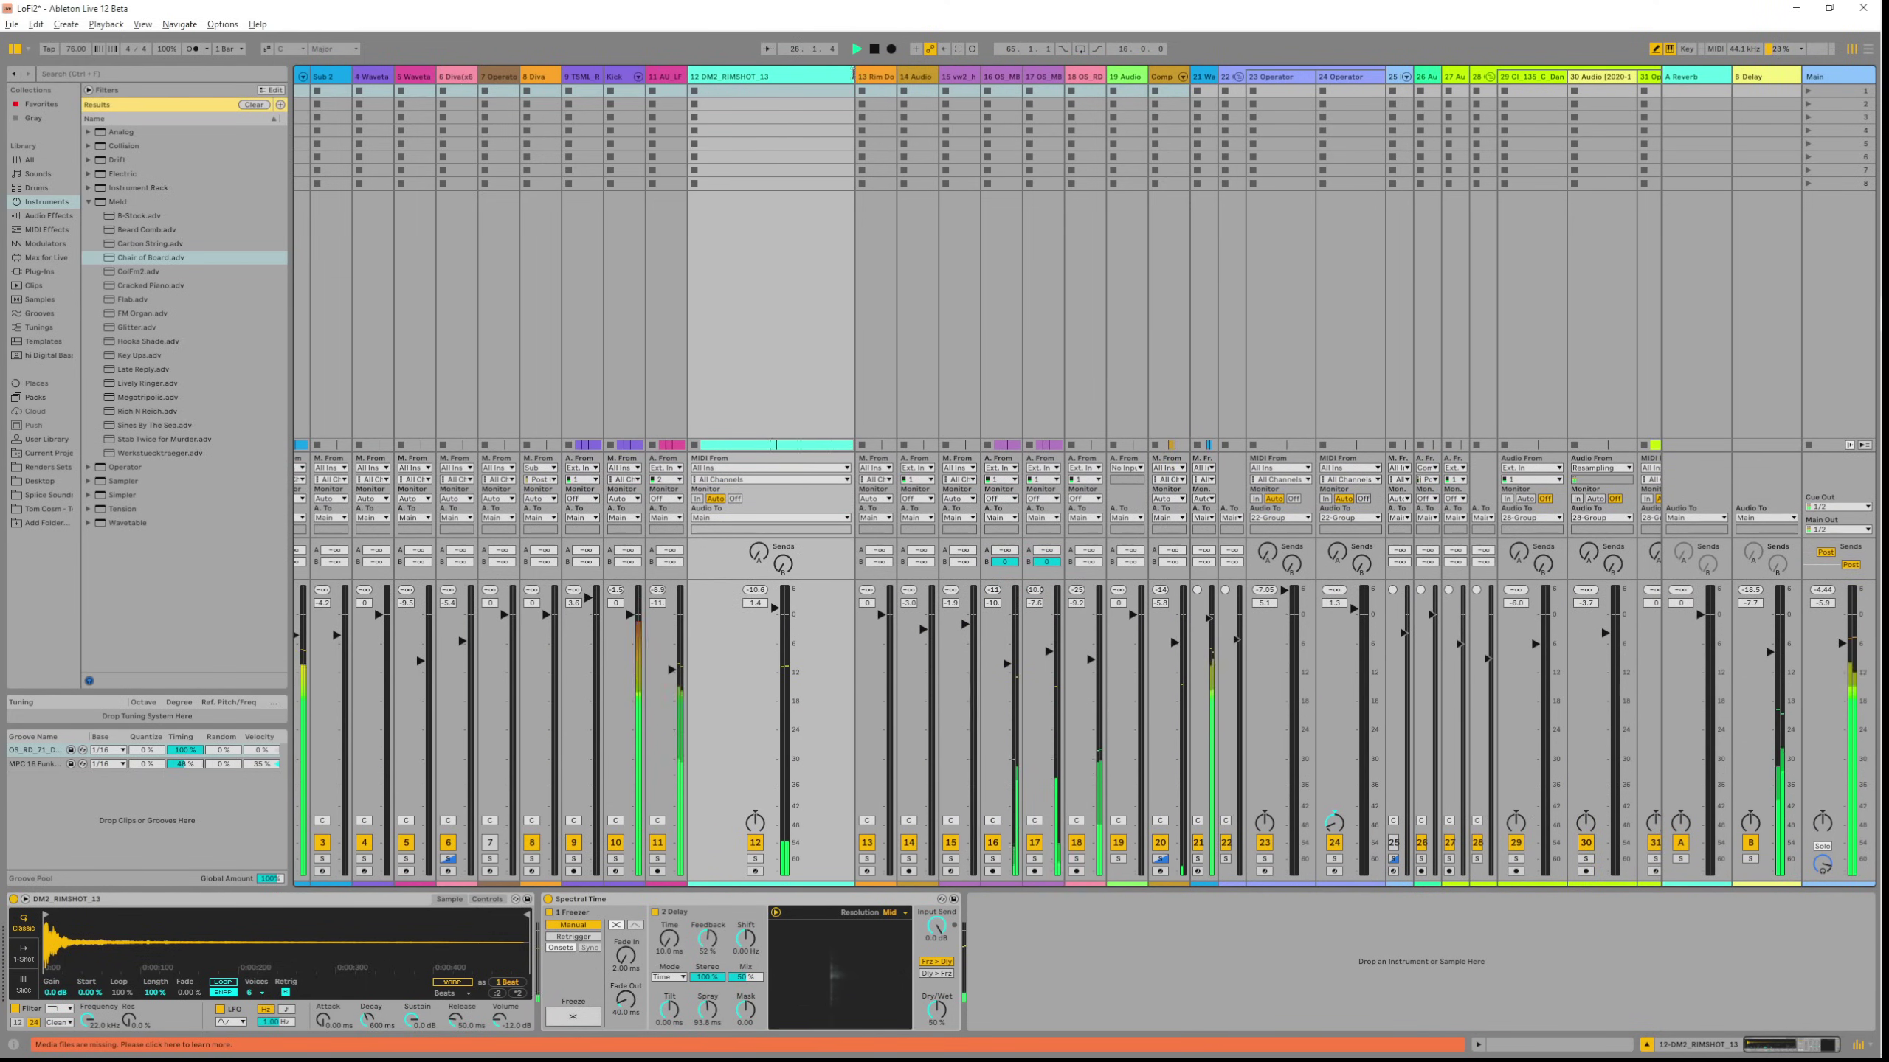
Switch to Arrangement View with the mixer shown beneath it, and enlarge the mixer to full-height meters.
{"action": "key", "text": "Tab"}
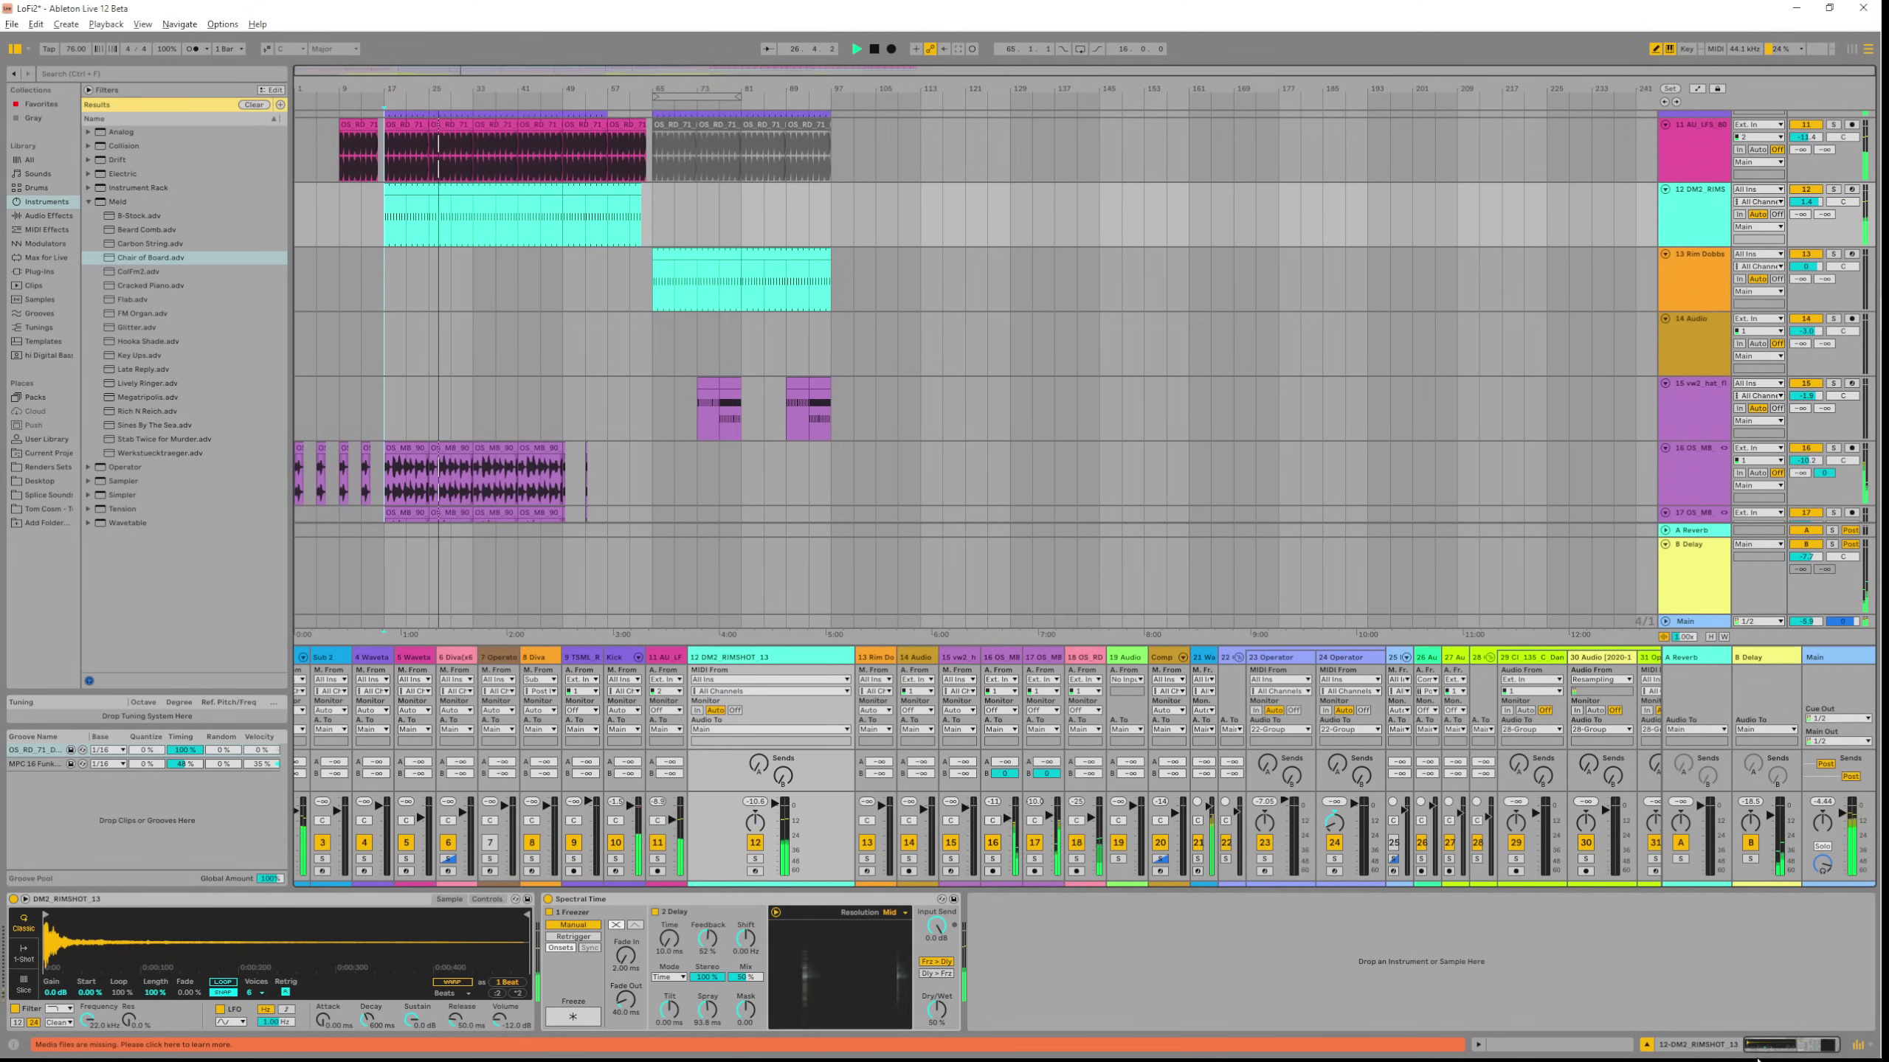
{"action": "left_click", "coordinate": [1857, 1045]}
{"action": "left_click", "coordinate": [1856, 1047]}
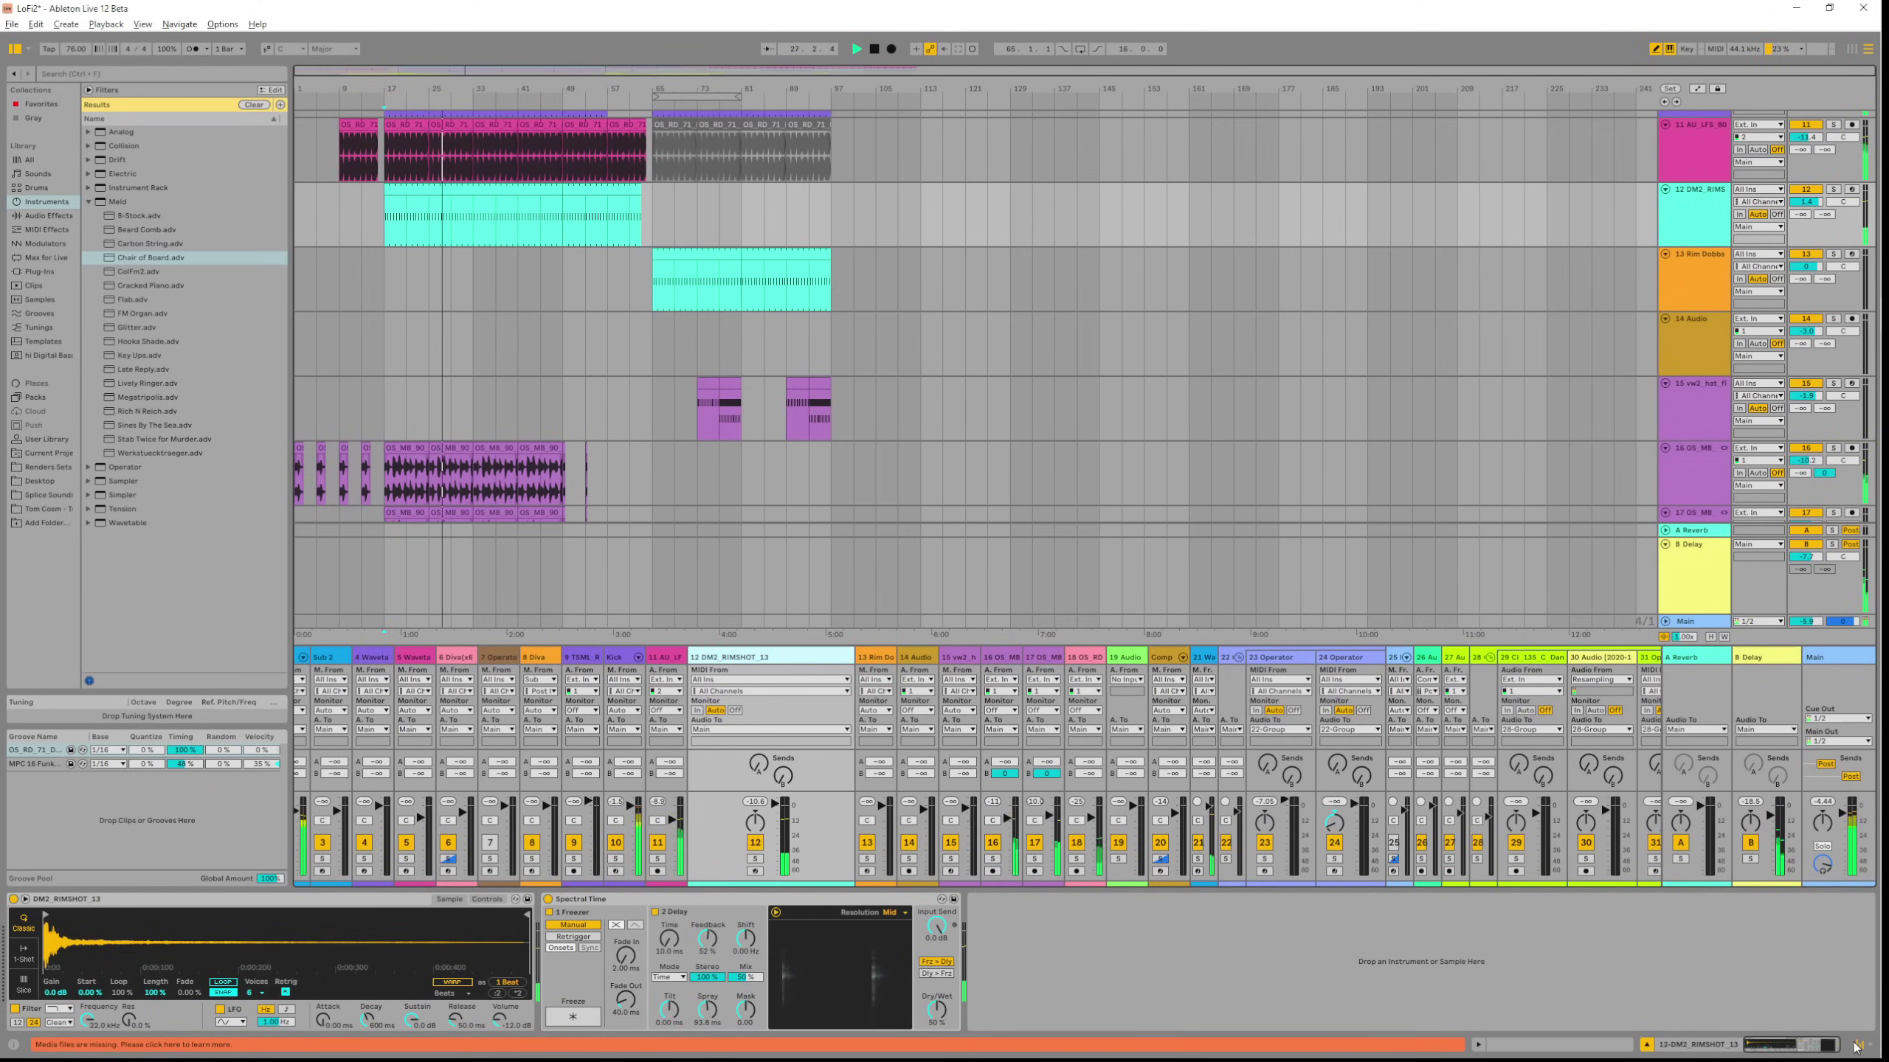
{"action": "left_click", "coordinate": [1856, 1046]}
{"action": "left_click", "coordinate": [1856, 1047]}
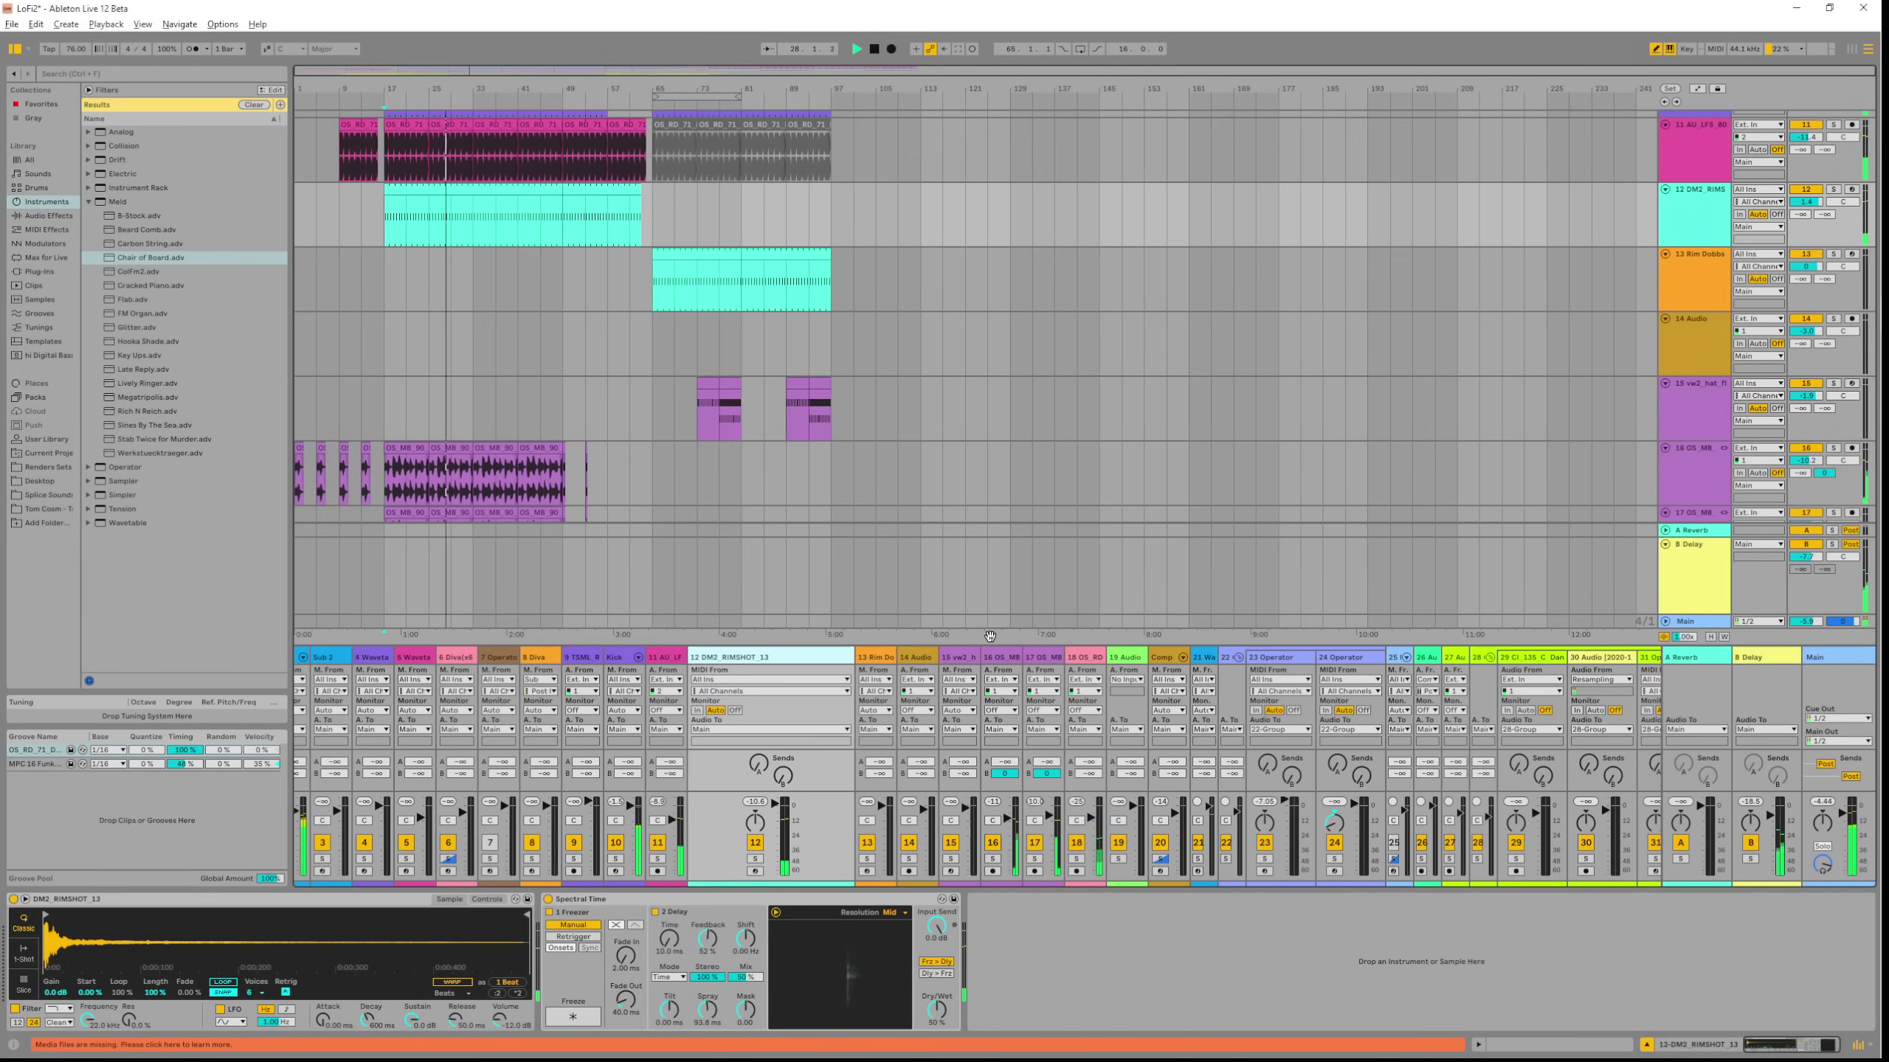
{"action": "left_click_drag", "start_coordinate": [995, 648], "coordinate": [946, 437]}
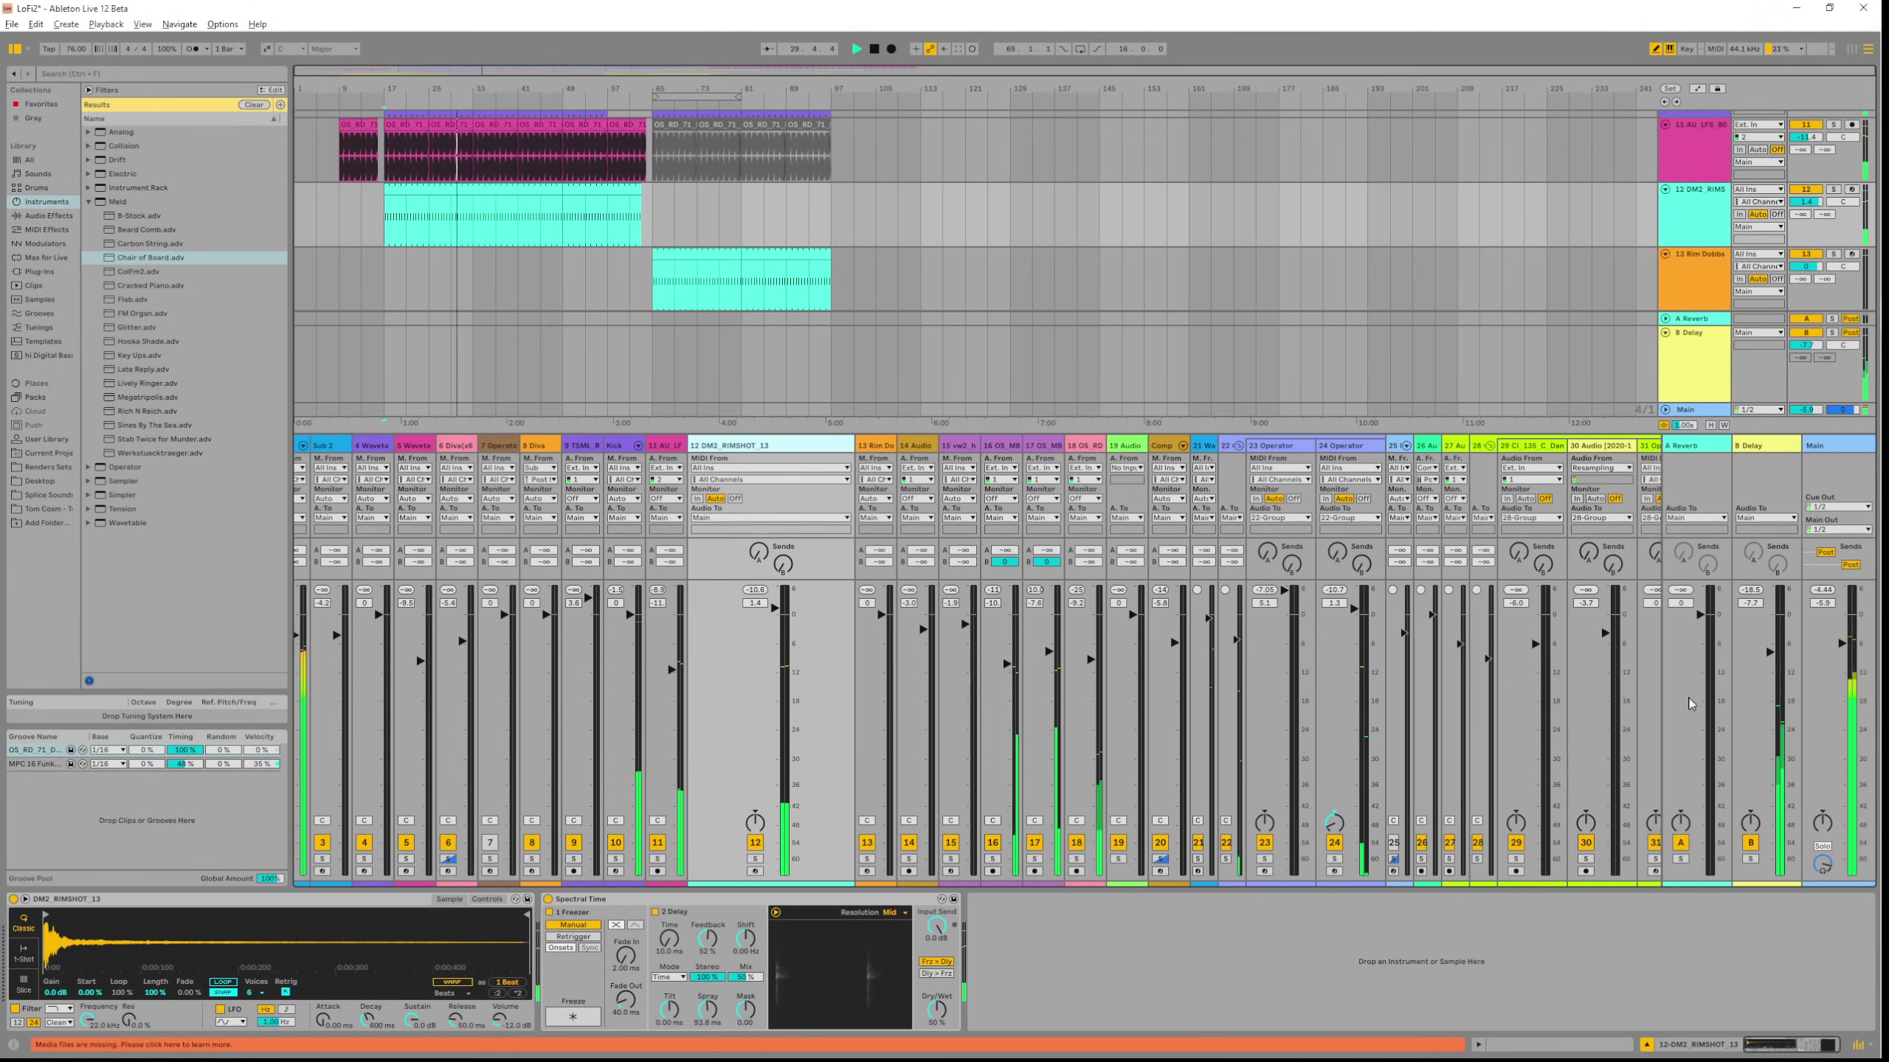
Raise the rimshot track's send to the Reverb return in the mixer below the arrangement.
{"action": "left_click", "coordinate": [734, 469]}
{"action": "left_click", "coordinate": [734, 470]}
{"action": "left_click_drag", "start_coordinate": [757, 552], "coordinate": [783, 514]}
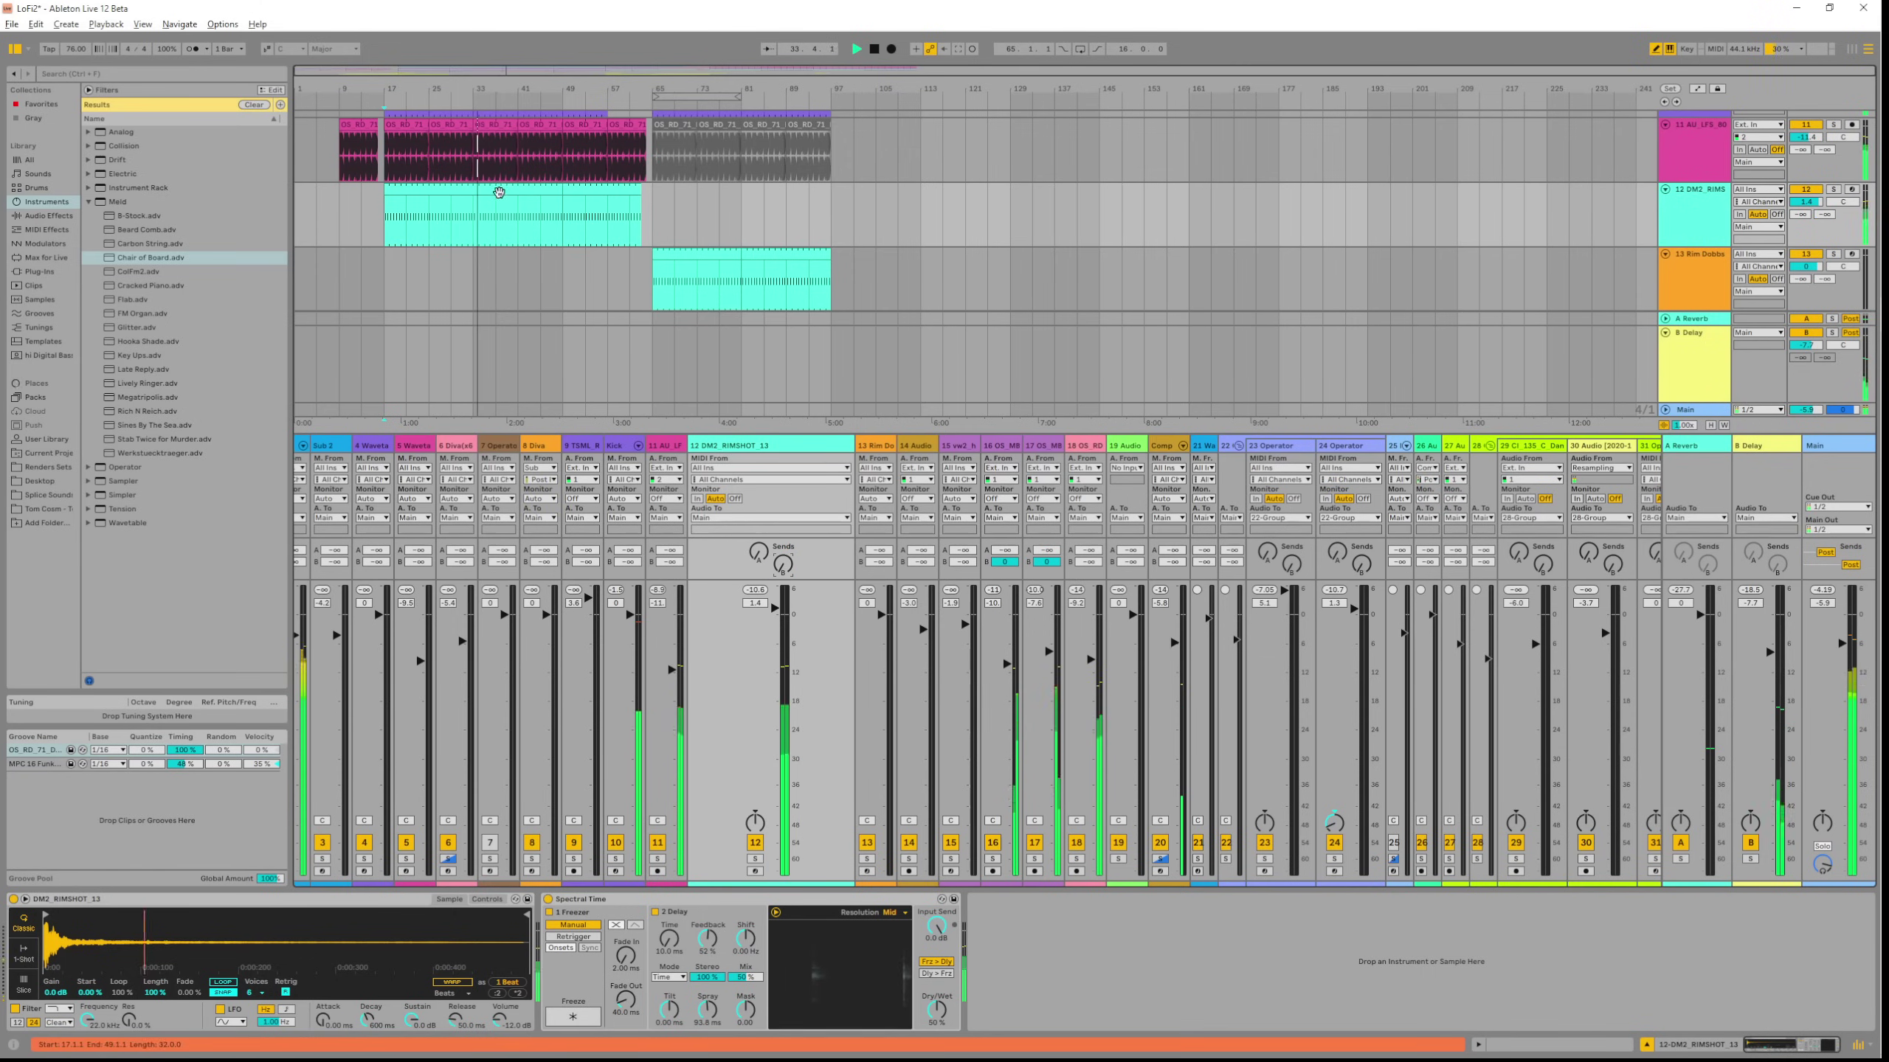
Show the rimshot clip's Clip View together with the Device View, and shrink the mixer to reveal the arrangement.
{"action": "left_click", "coordinate": [143, 23]}
{"action": "left_click", "coordinate": [172, 154]}
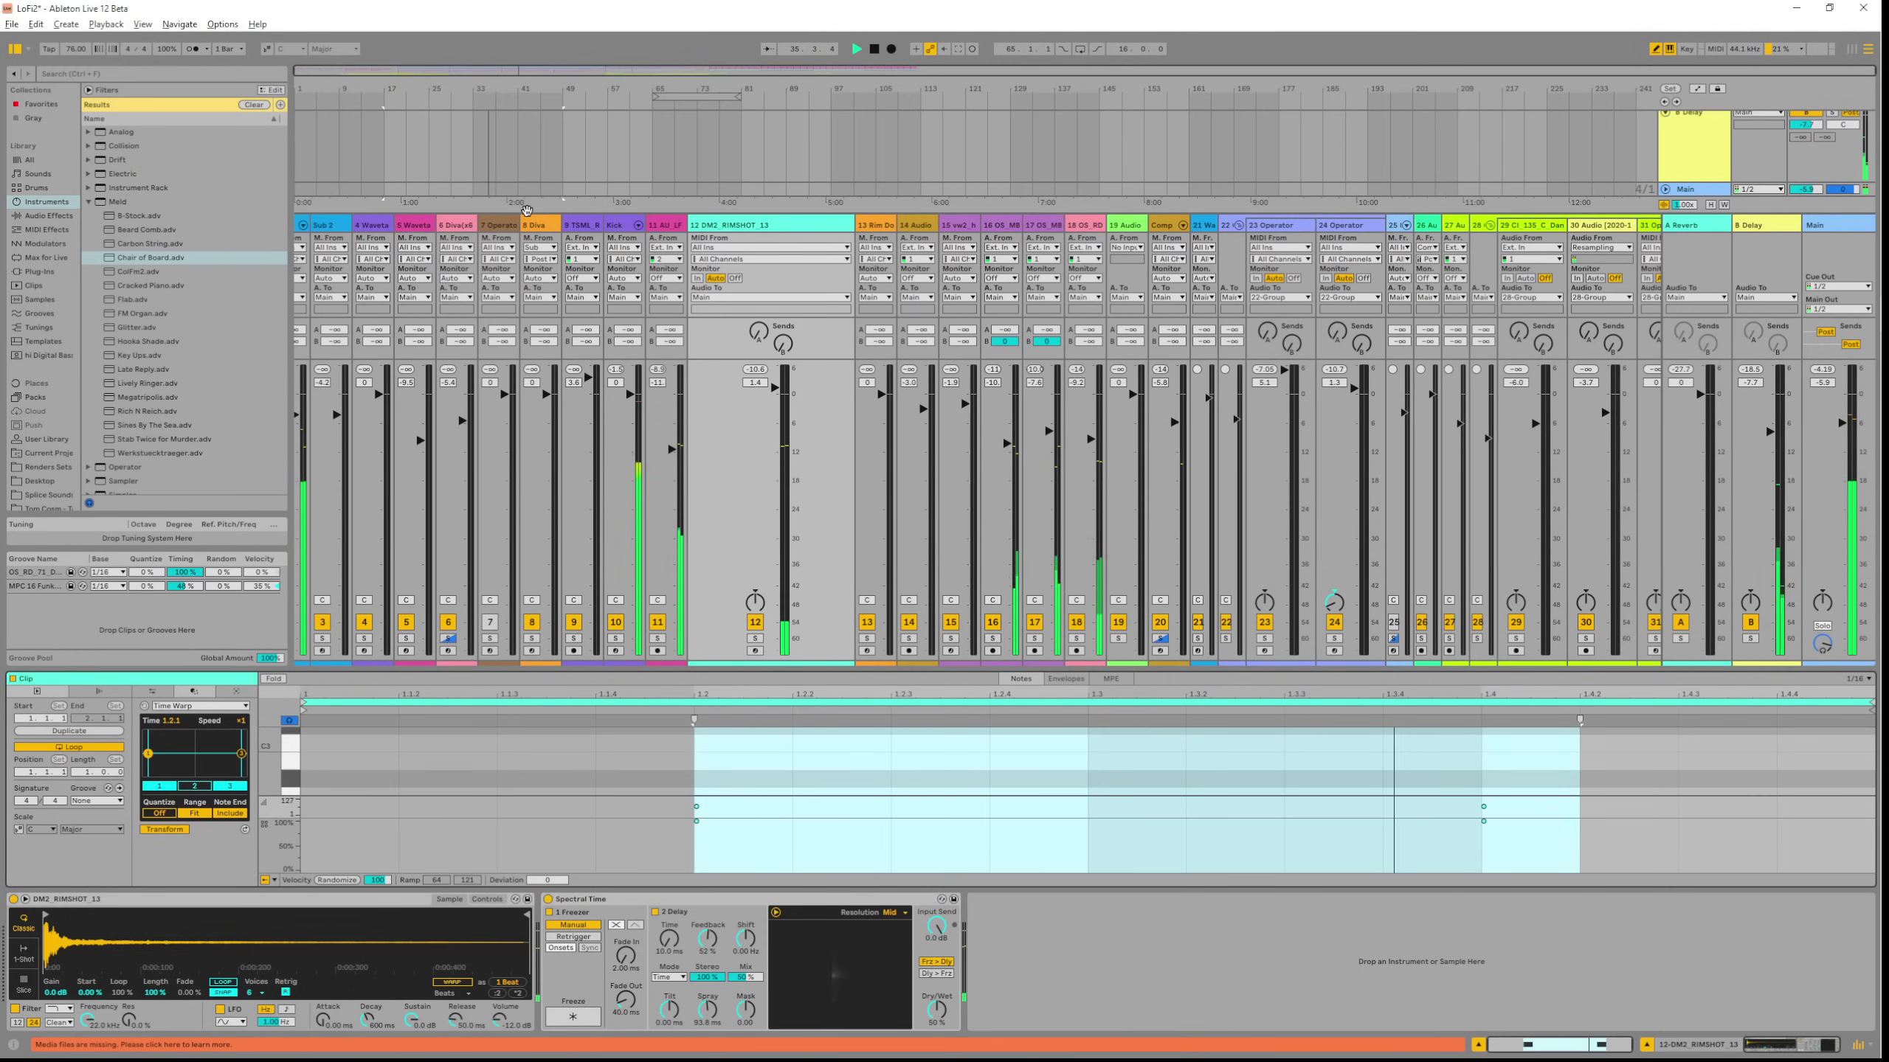
{"action": "left_click_drag", "start_coordinate": [530, 215], "coordinate": [537, 369]}
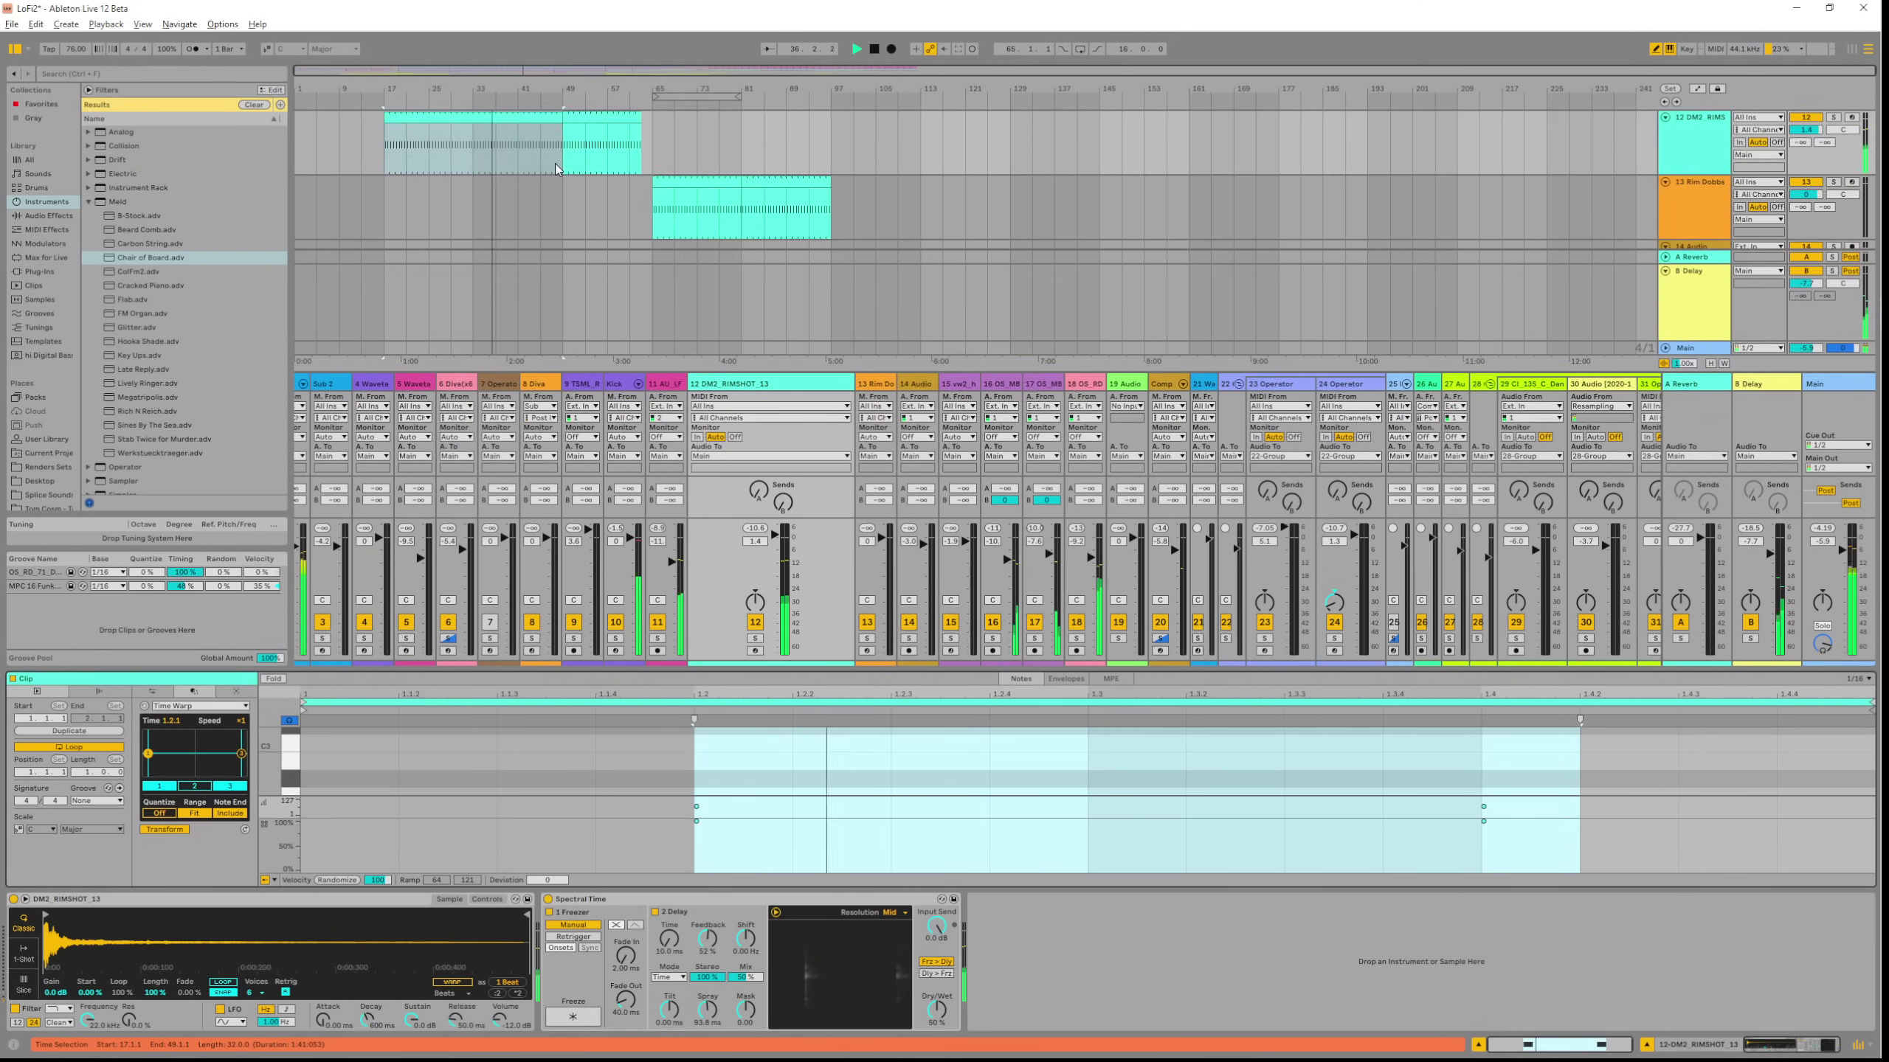
Inspect several Lullaby Synth Chords clips on track 18 in the arrangement alongside their devices and mixer channels.
{"action": "scroll", "coordinate": [524, 217], "scroll_direction": "down", "scroll_amount": 5}
{"action": "scroll", "coordinate": [524, 217], "scroll_direction": "down", "scroll_amount": 3}
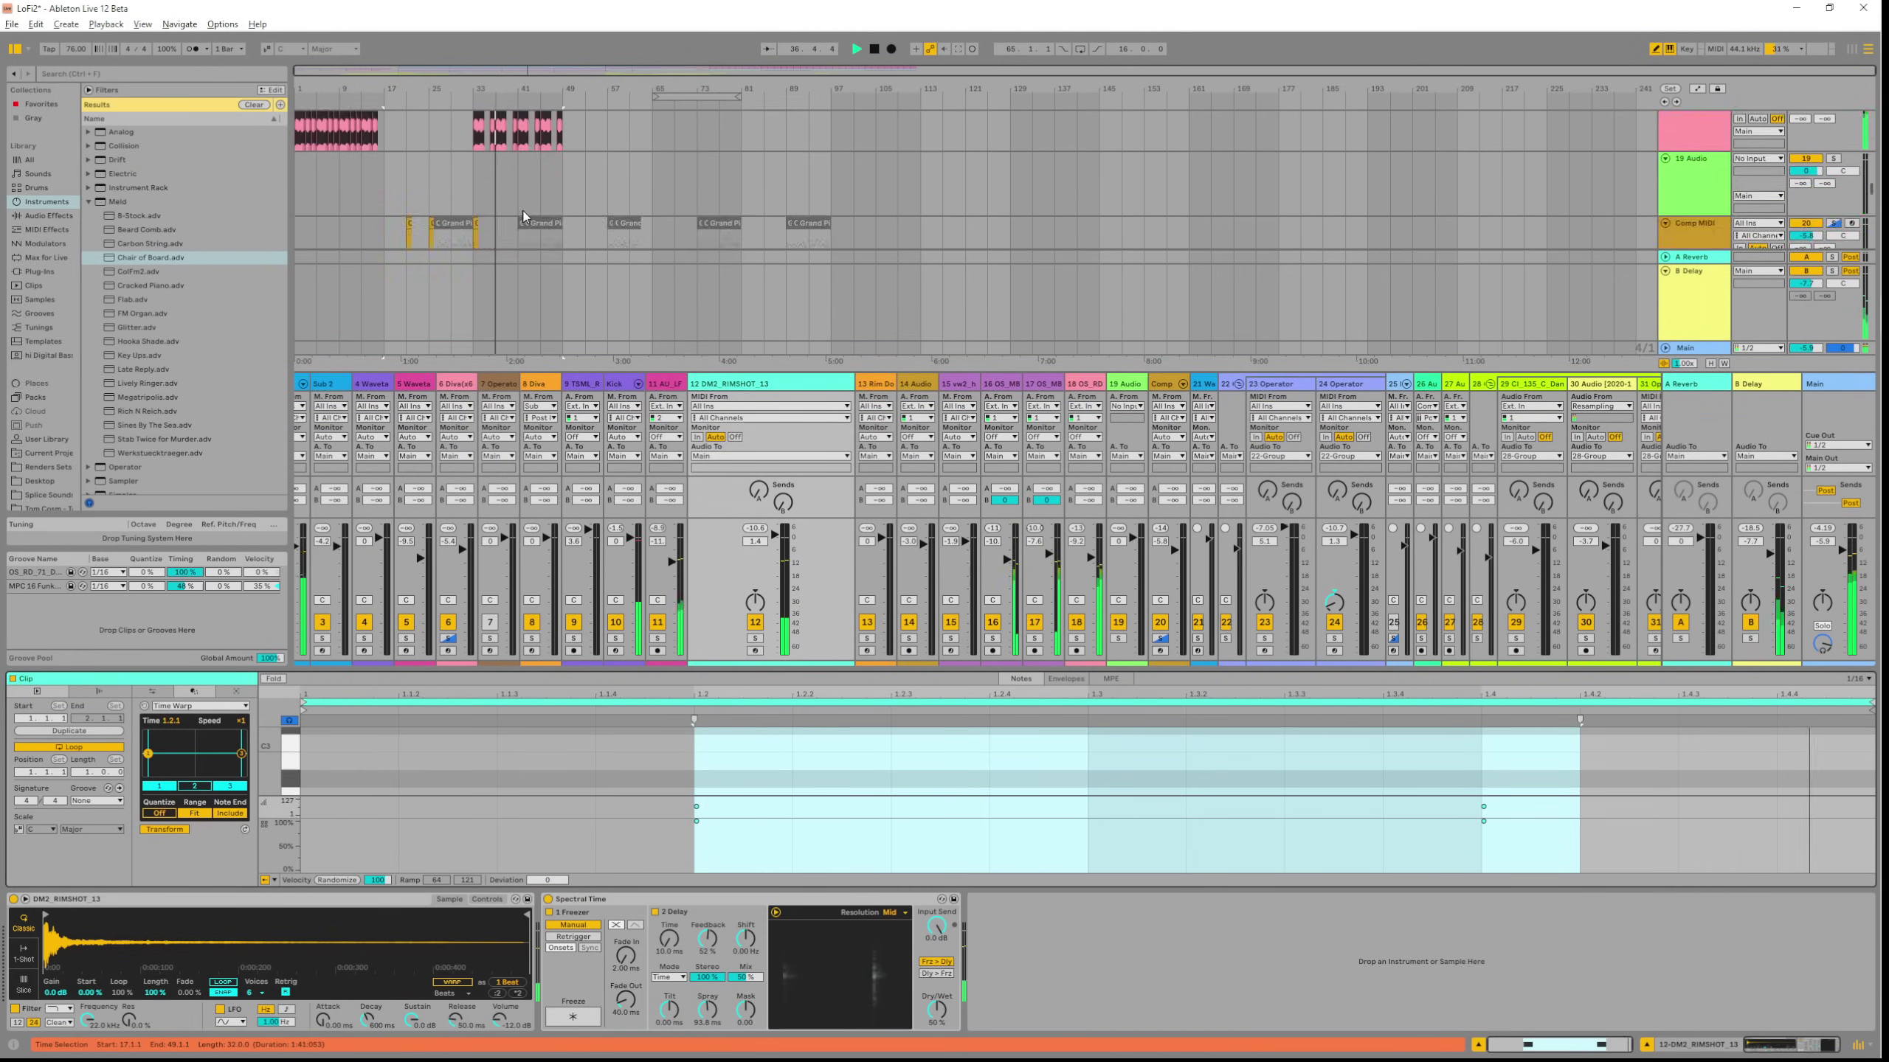
{"action": "left_click", "coordinate": [495, 170]}
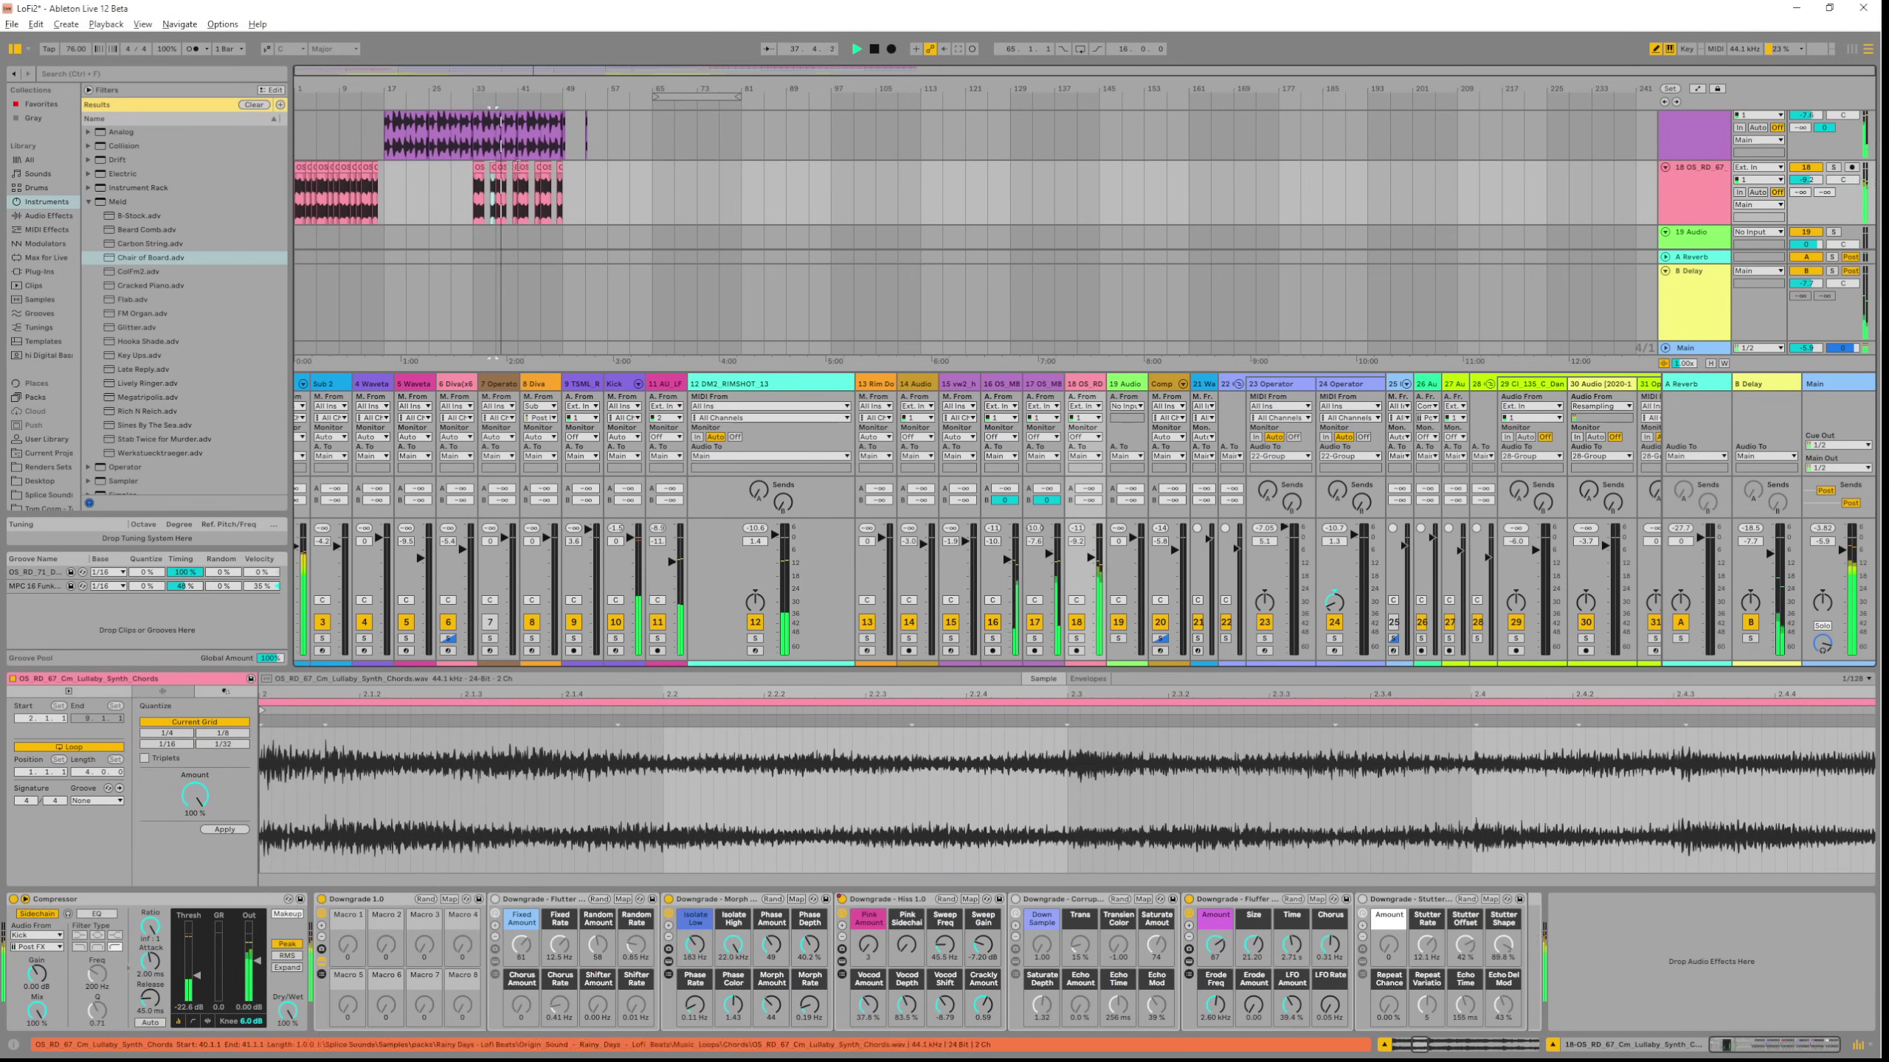
{"action": "left_click", "coordinate": [523, 168]}
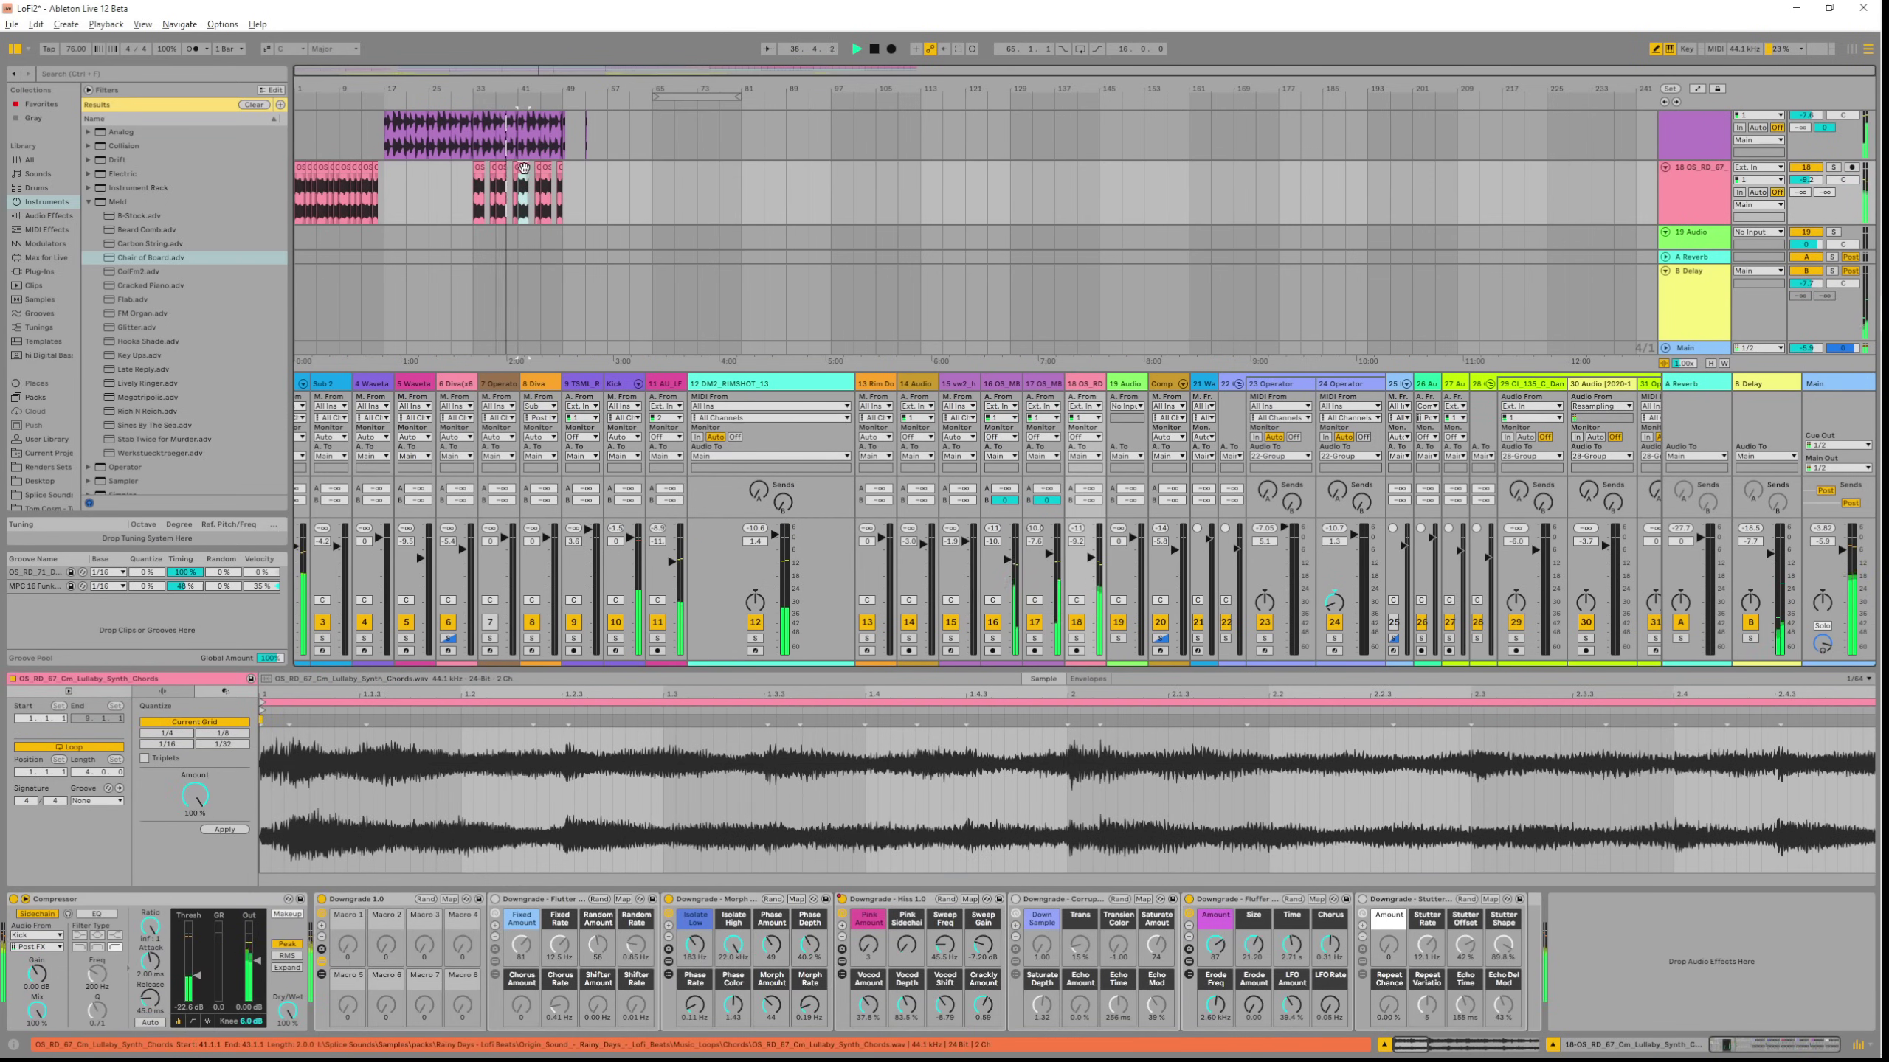
{"action": "left_click", "coordinate": [538, 168]}
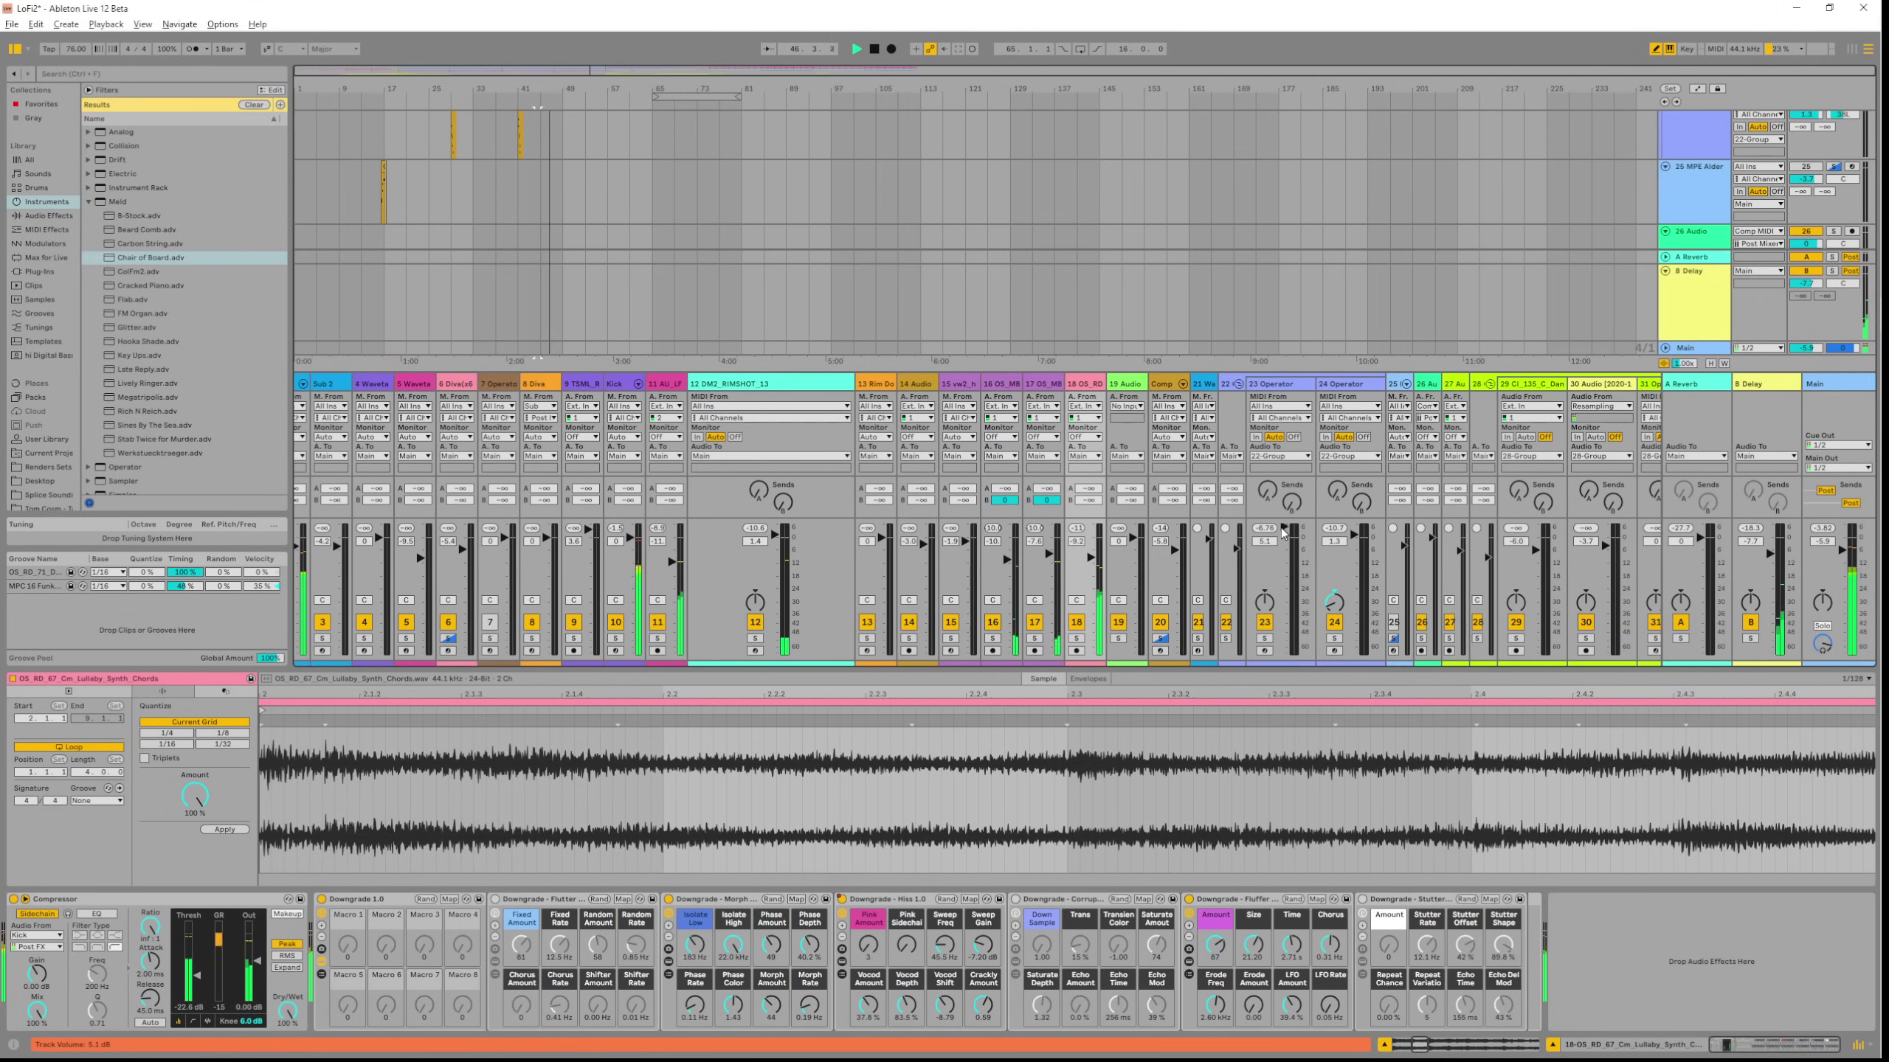
Open the theme and color preferences, try the Angst Robot theme, and raise the grid line intensity and brightness.
{"action": "key", "text": "ctrl+comma"}
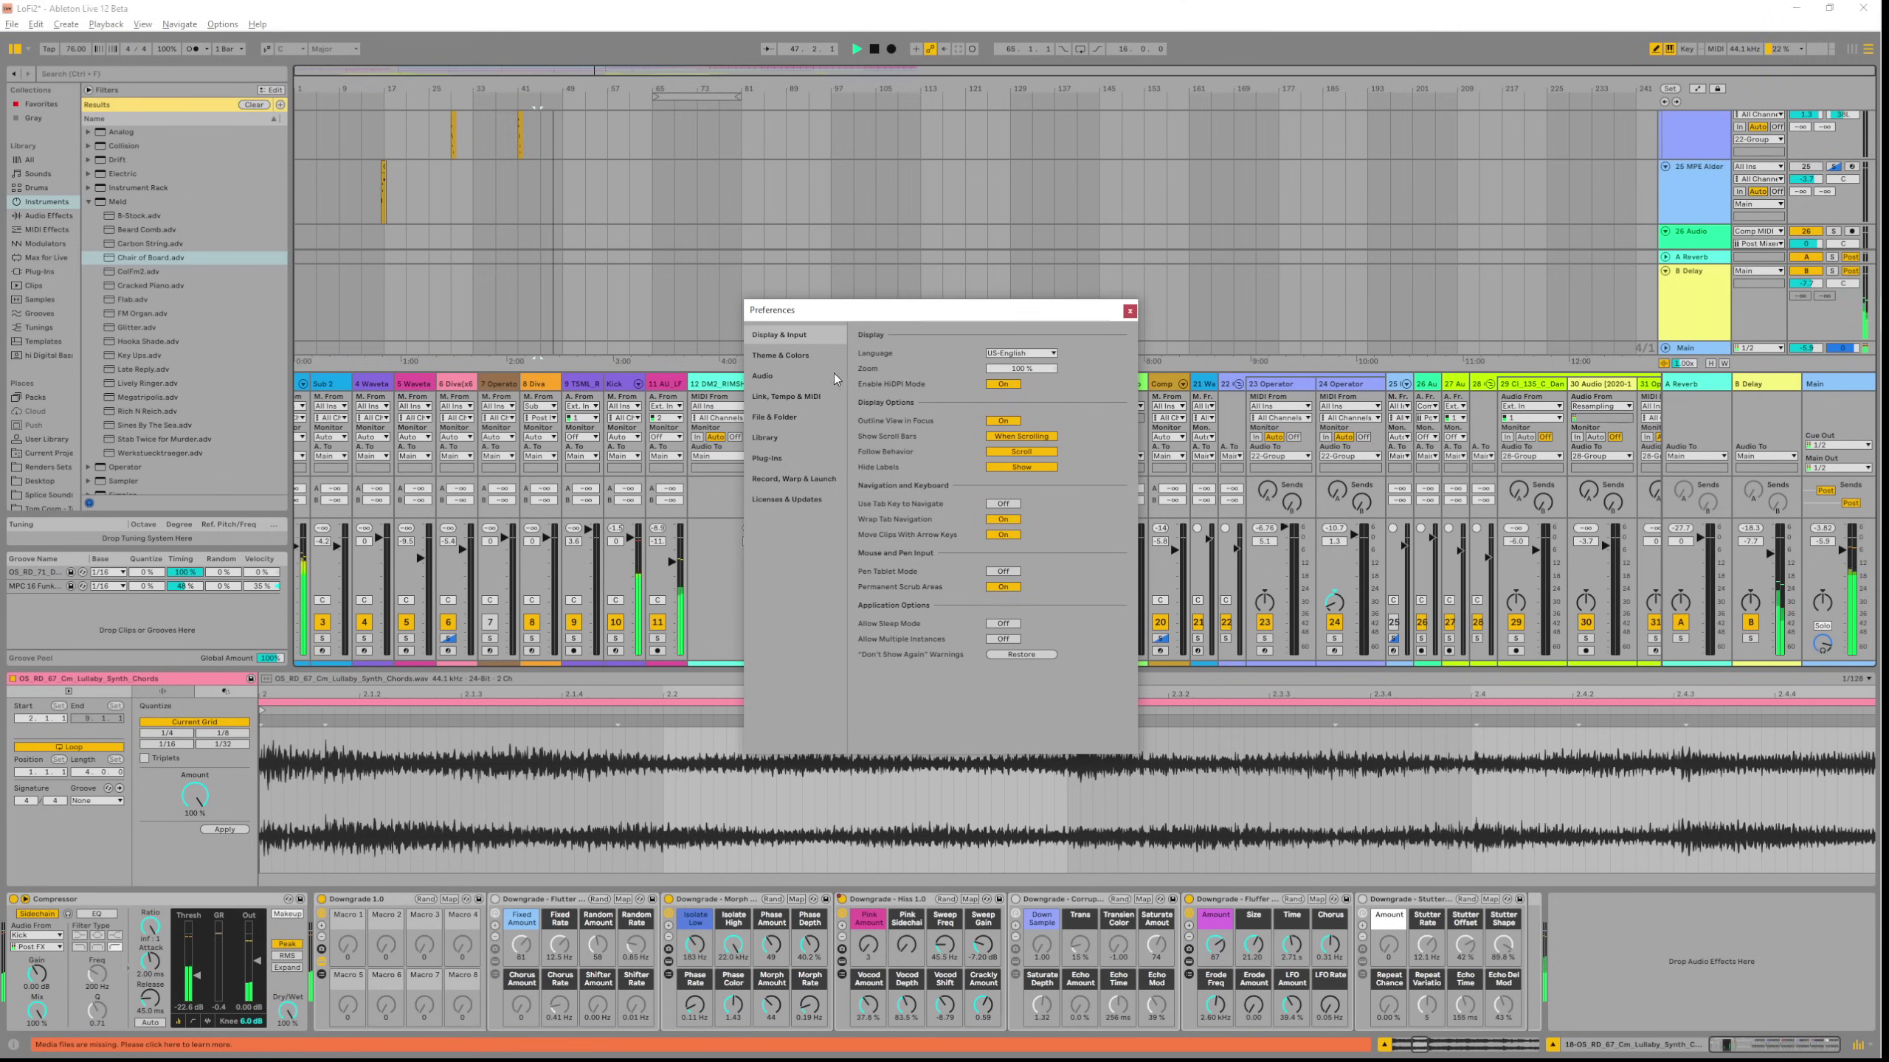
{"action": "left_click", "coordinate": [793, 357]}
{"action": "left_click", "coordinate": [1021, 354]}
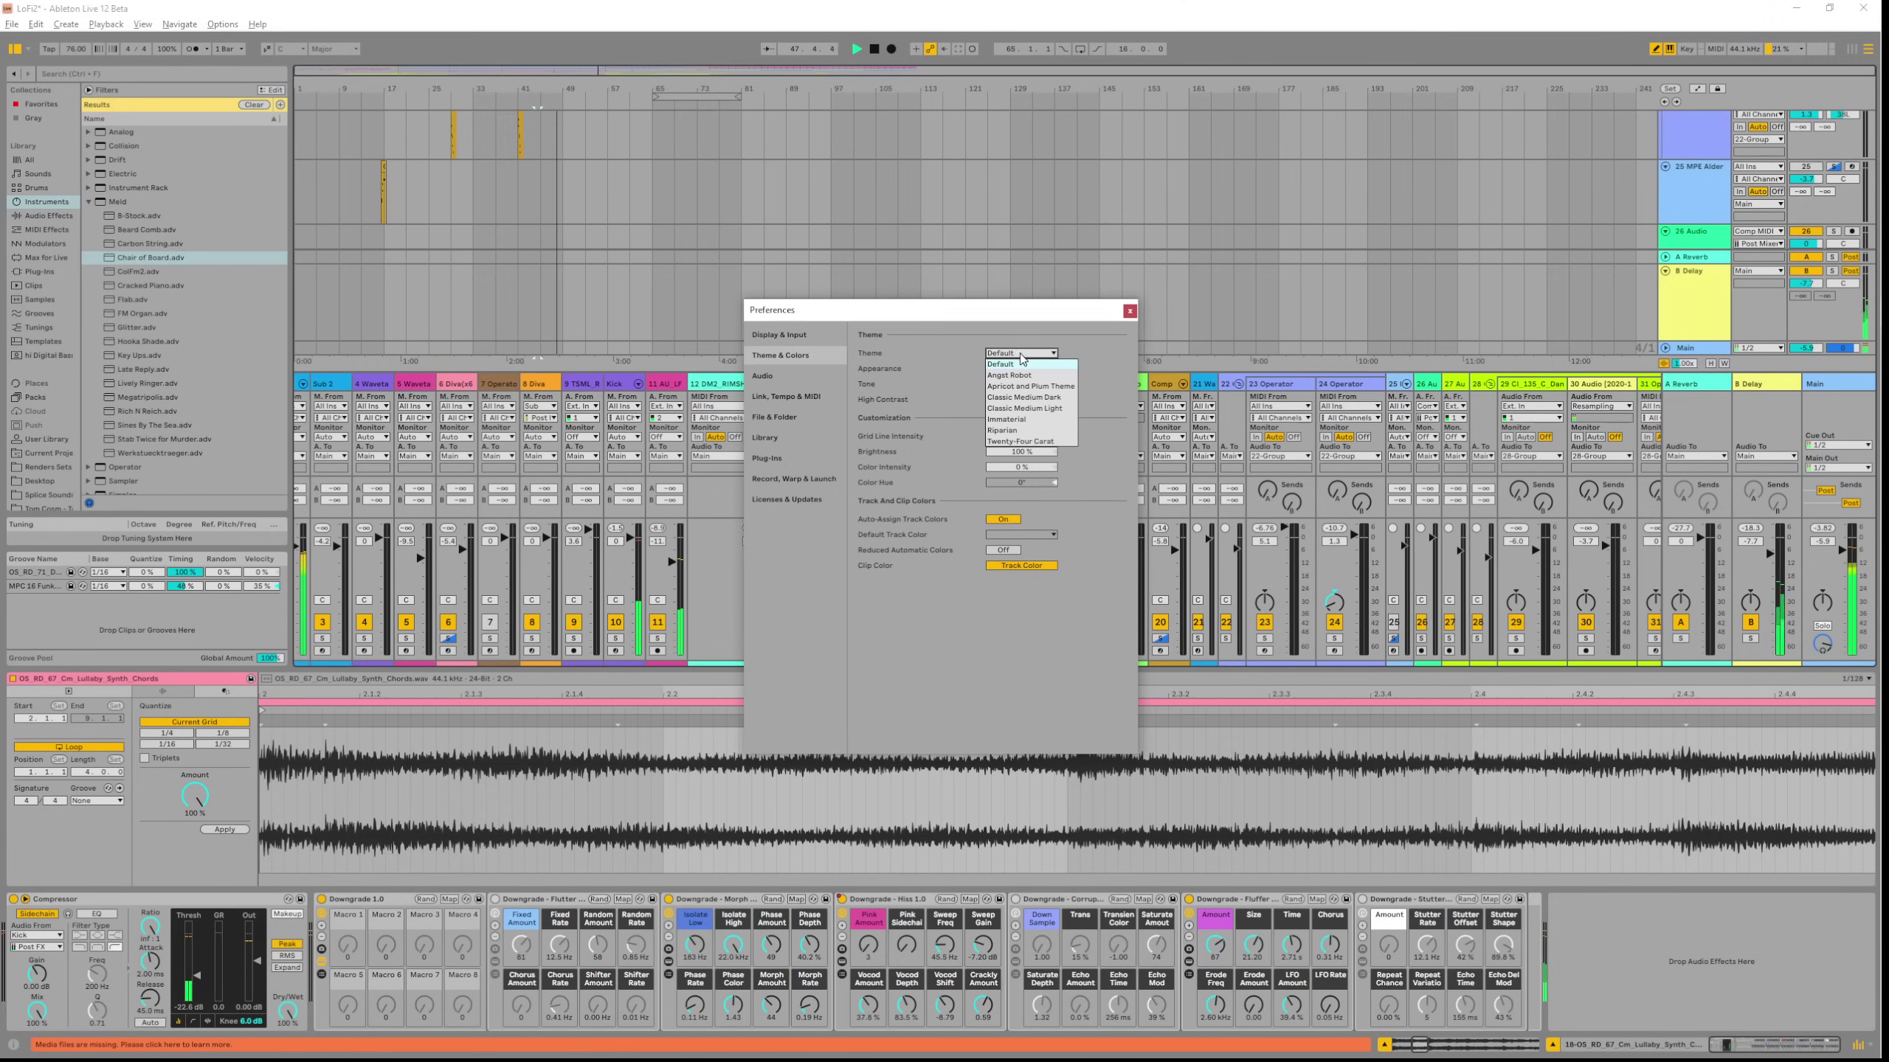
{"action": "left_click", "coordinate": [1031, 425]}
{"action": "left_click_drag", "start_coordinate": [1026, 438], "coordinate": [1025, 377]}
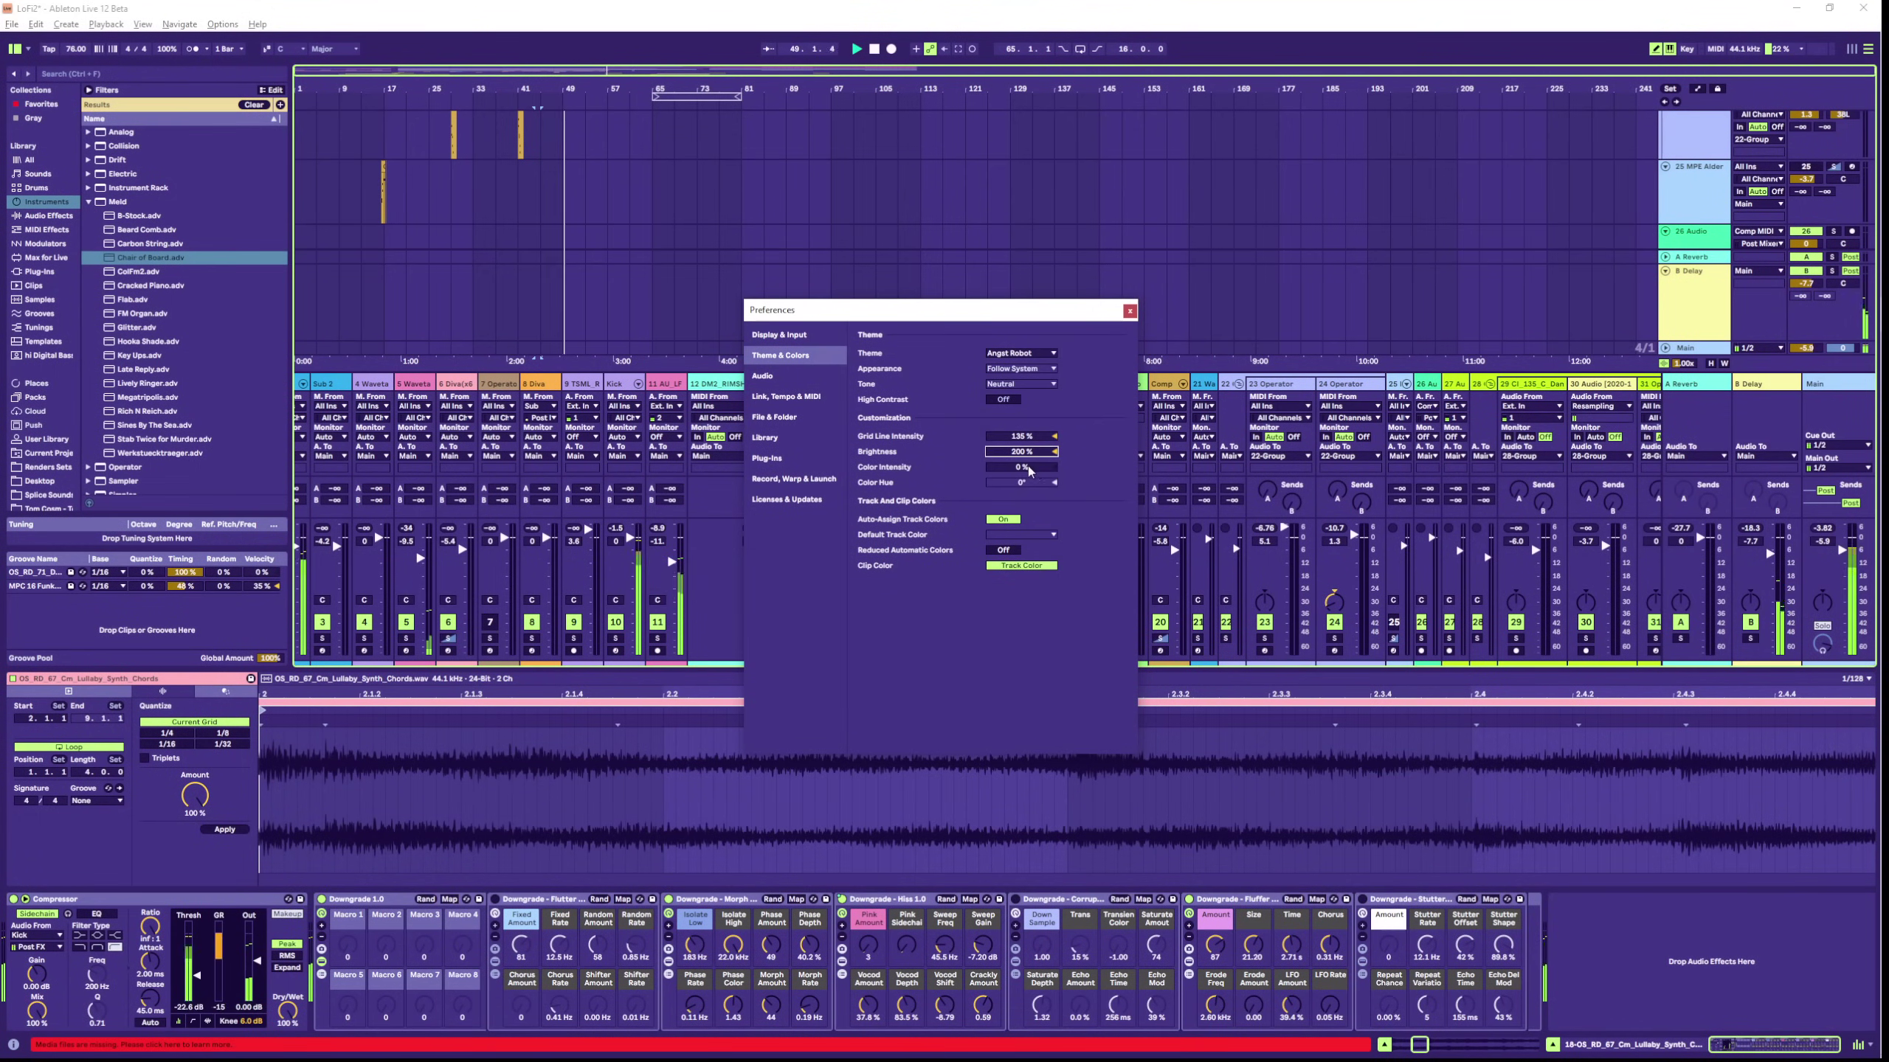
Try a color intensity of 100 % and a color hue of 140°, and close the Preferences.
{"action": "left_click_drag", "start_coordinate": [1024, 467], "coordinate": [1024, 393]}
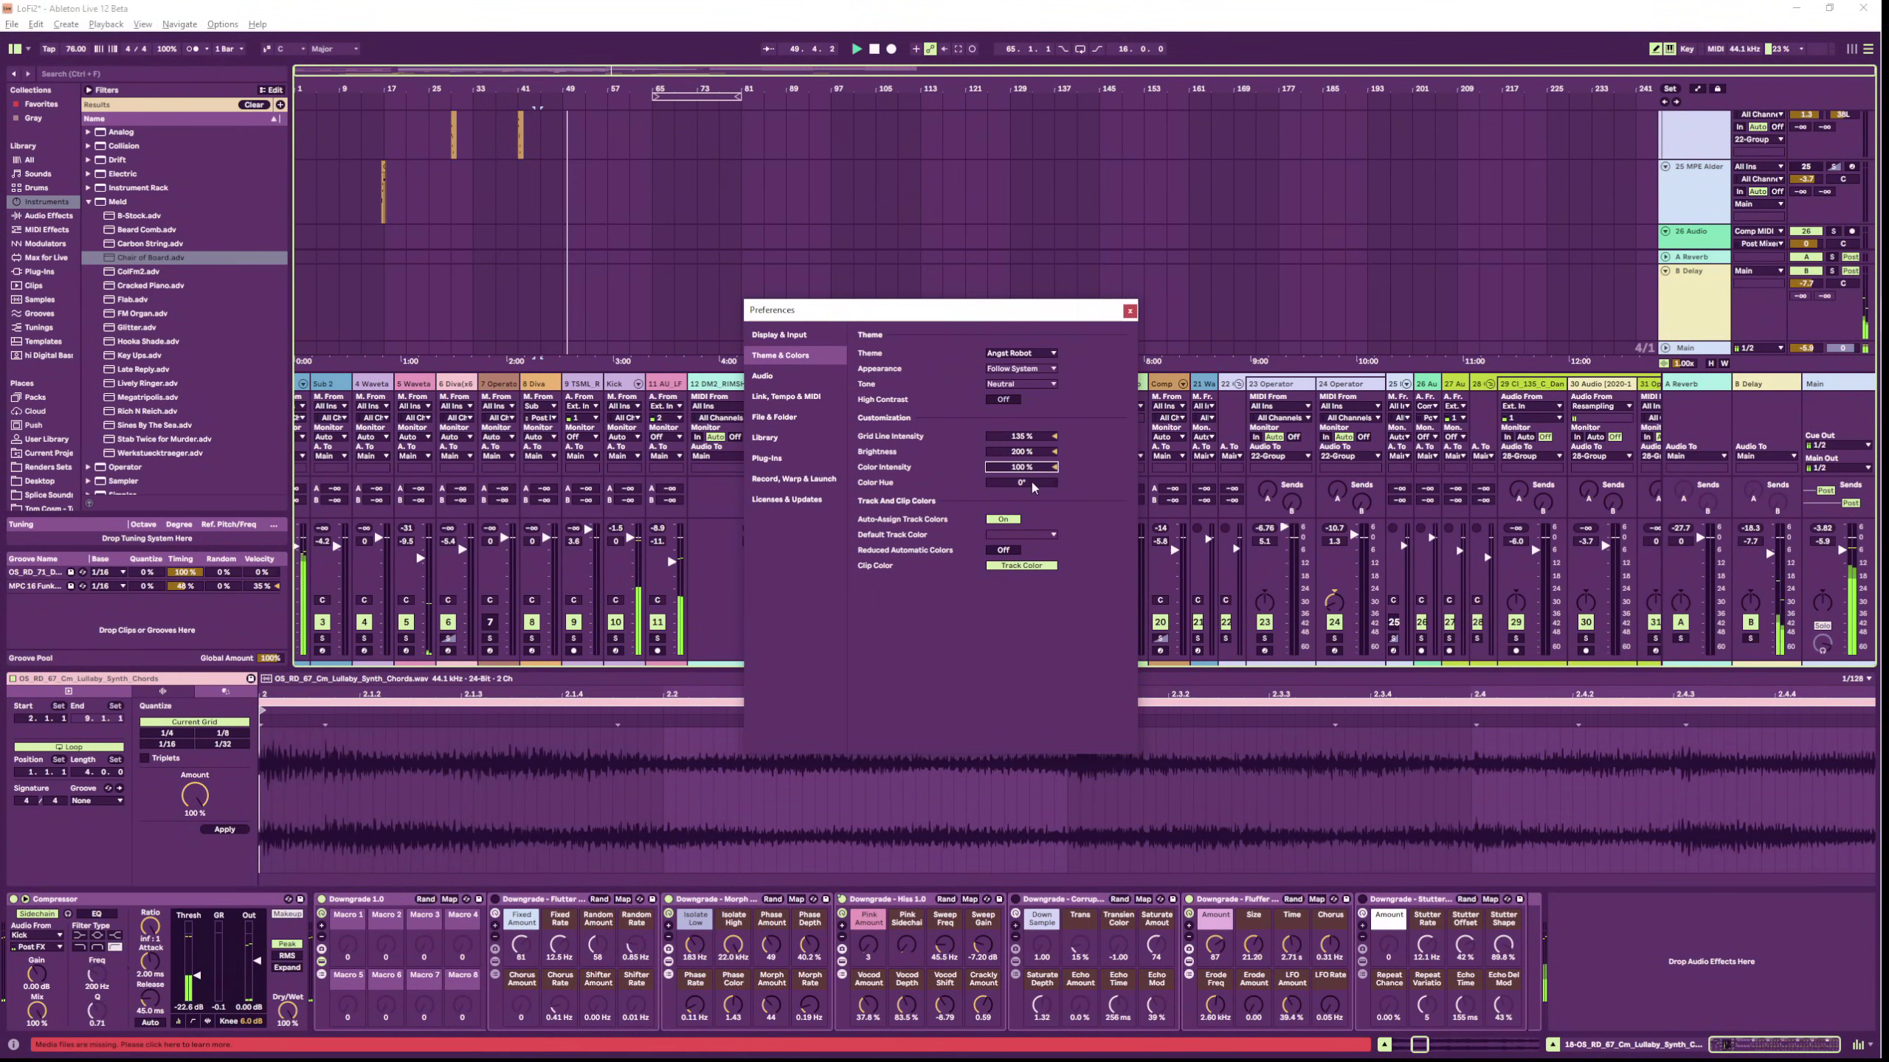
{"action": "left_click_drag", "start_coordinate": [1025, 483], "coordinate": [1025, 379]}
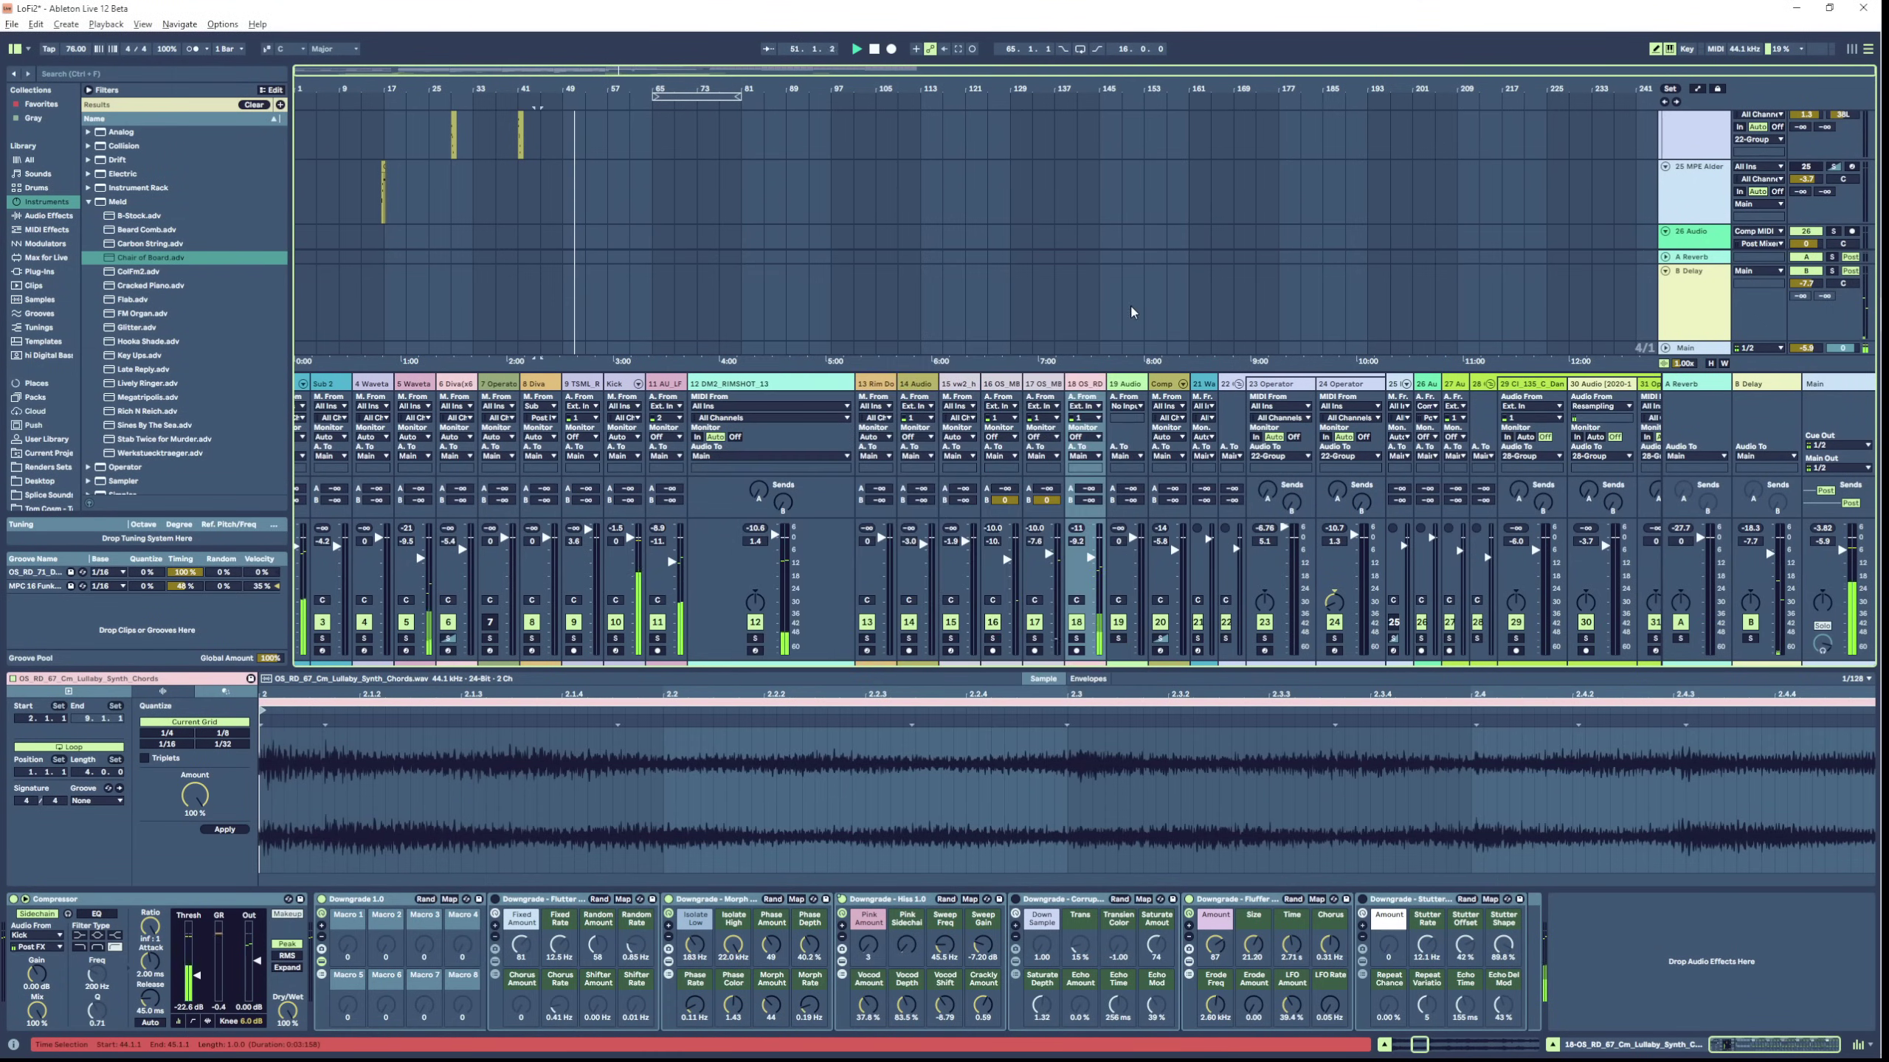
{"action": "left_click", "coordinate": [1129, 312]}
Switch the theme back to Default and reset grid line intensity and brightness to 100 %, color intensity to 0 %, and color hue to 0°.
{"action": "key", "text": "ctrl+comma"}
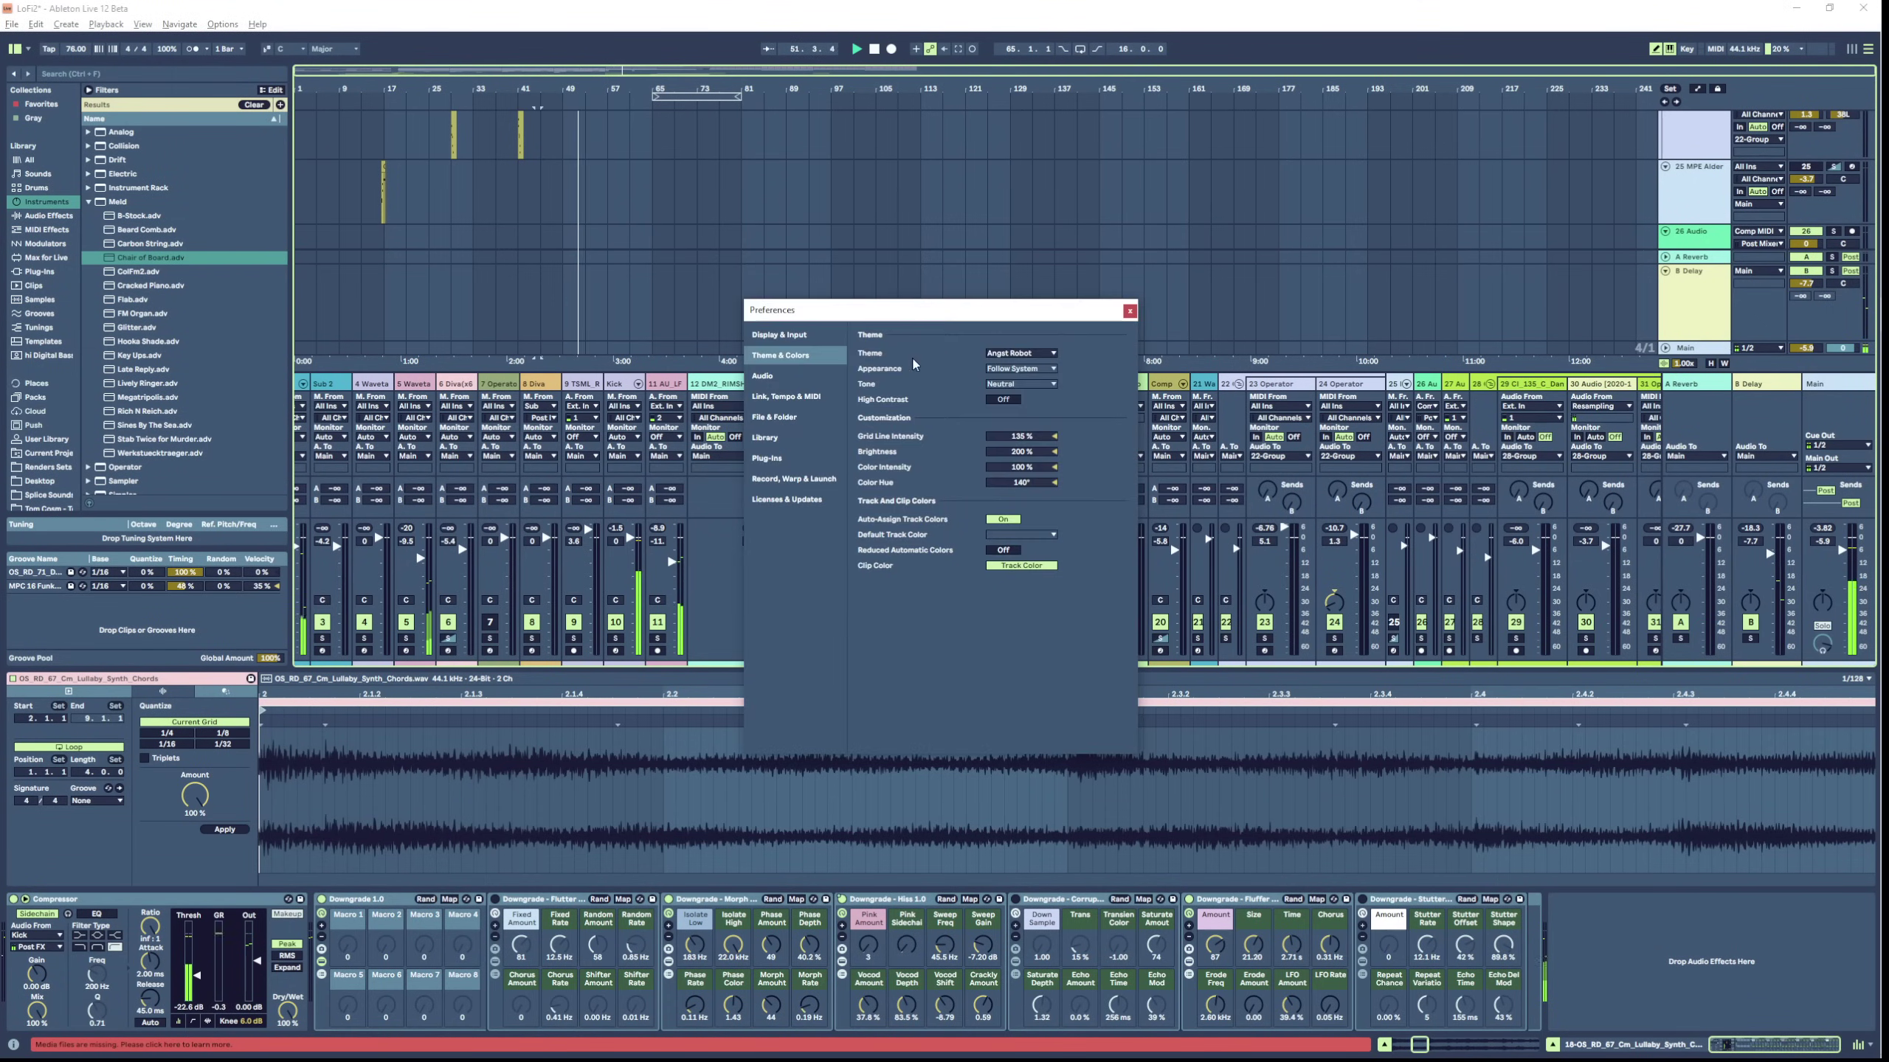
{"action": "left_click", "coordinate": [1010, 354]}
{"action": "left_click", "coordinate": [1013, 366]}
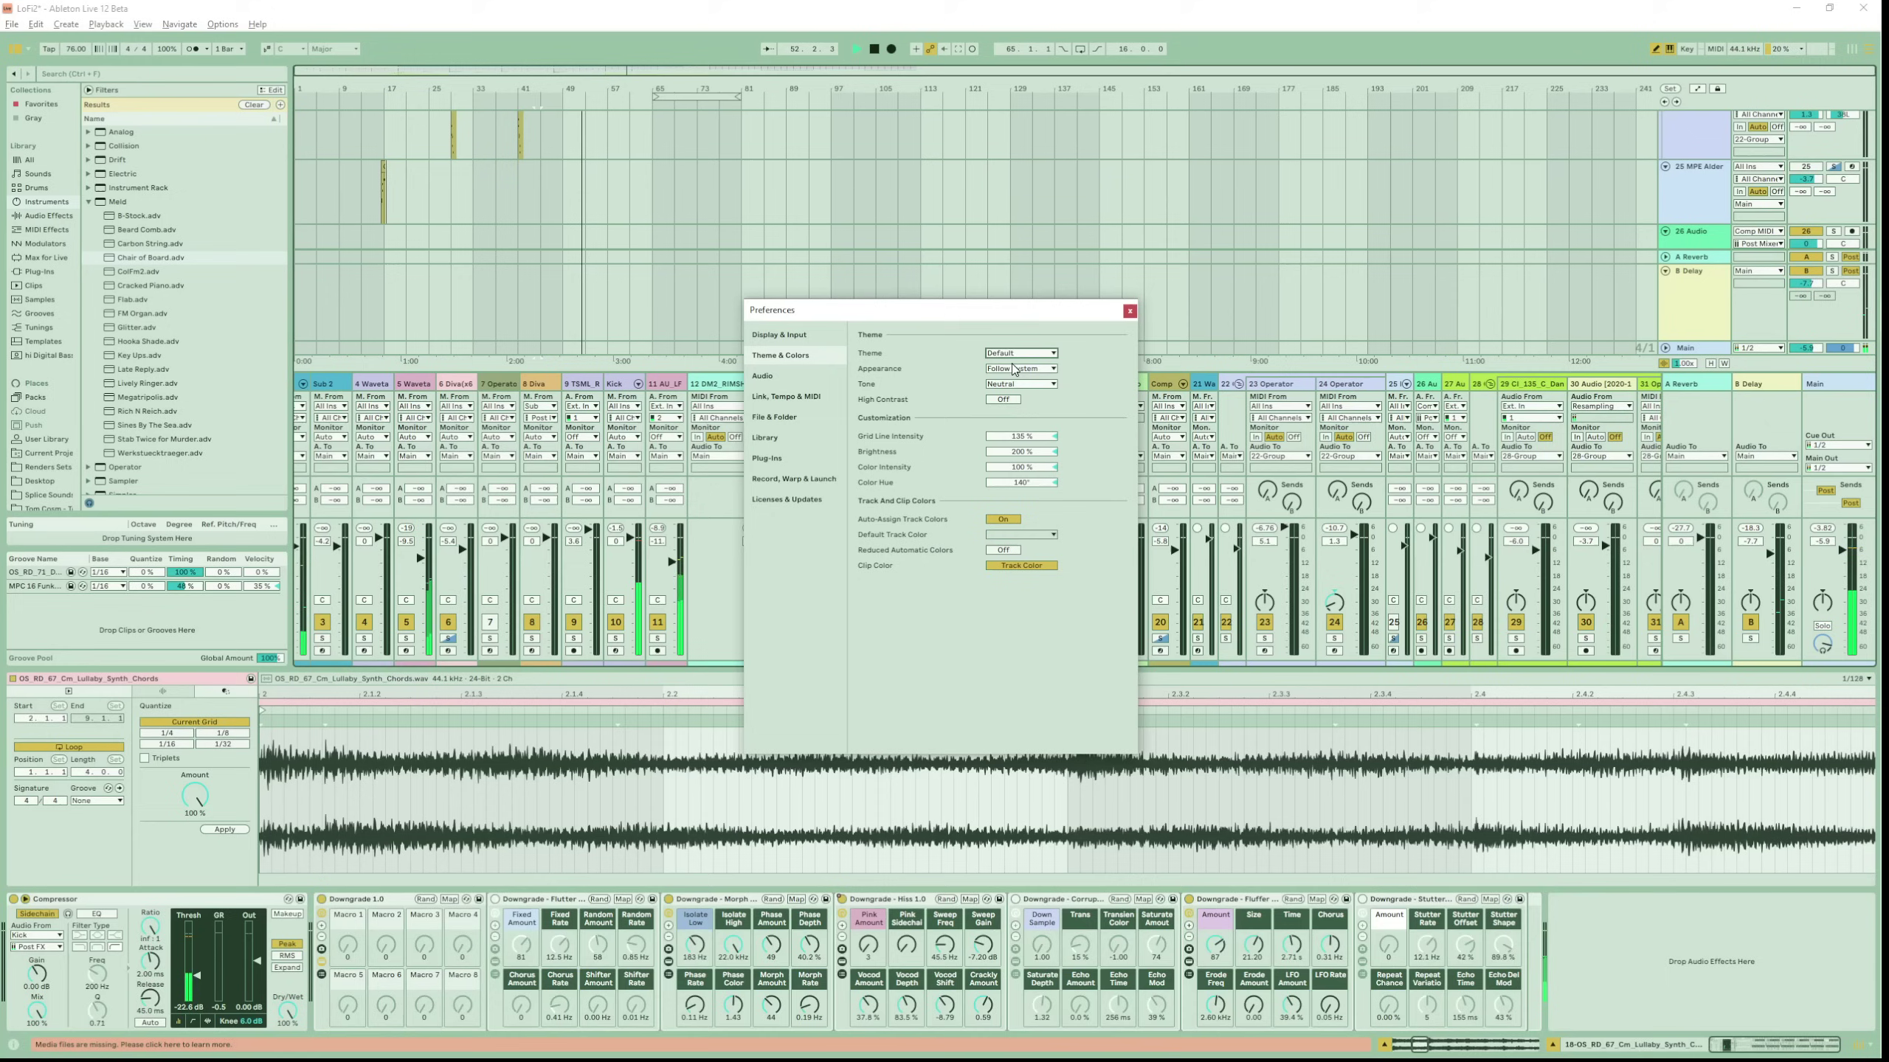
{"action": "left_click", "coordinate": [1054, 438]}
{"action": "left_click_drag", "start_coordinate": [1059, 456], "coordinate": [1059, 462]}
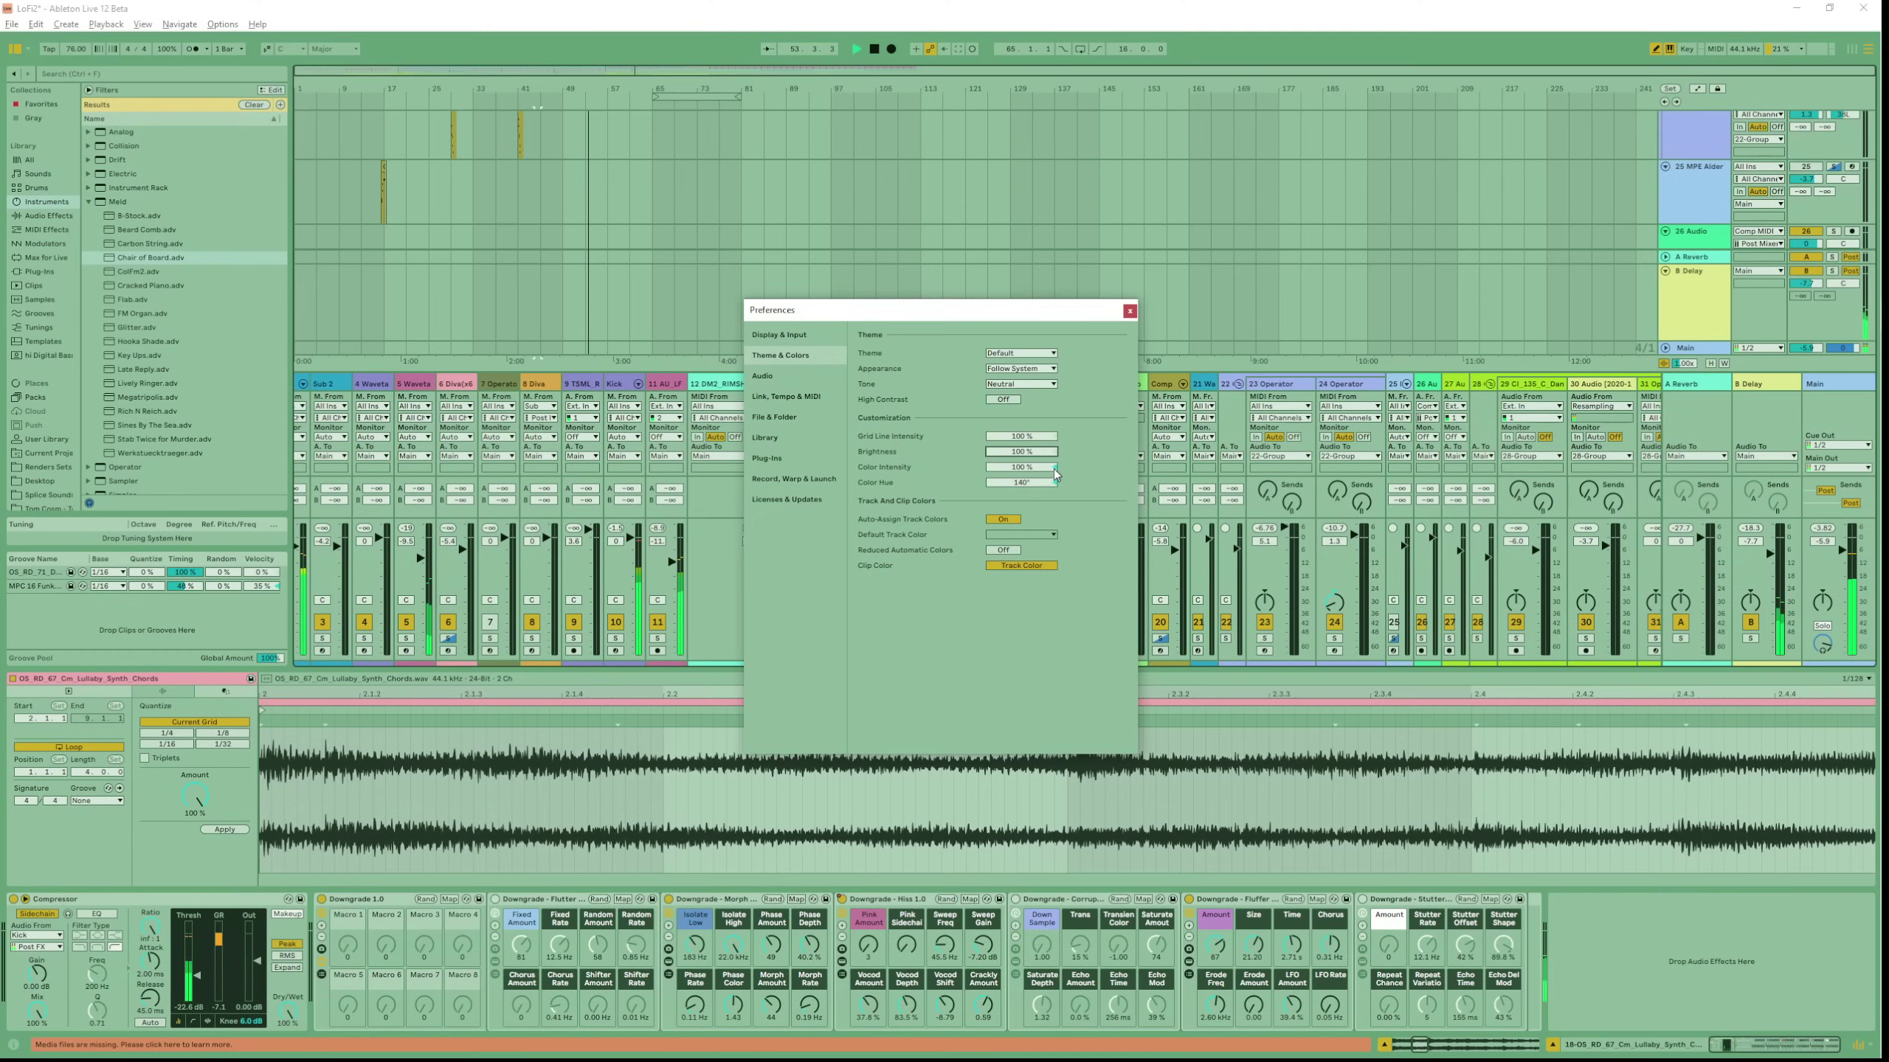
{"action": "left_click", "coordinate": [1055, 470]}
{"action": "left_click", "coordinate": [1055, 482]}
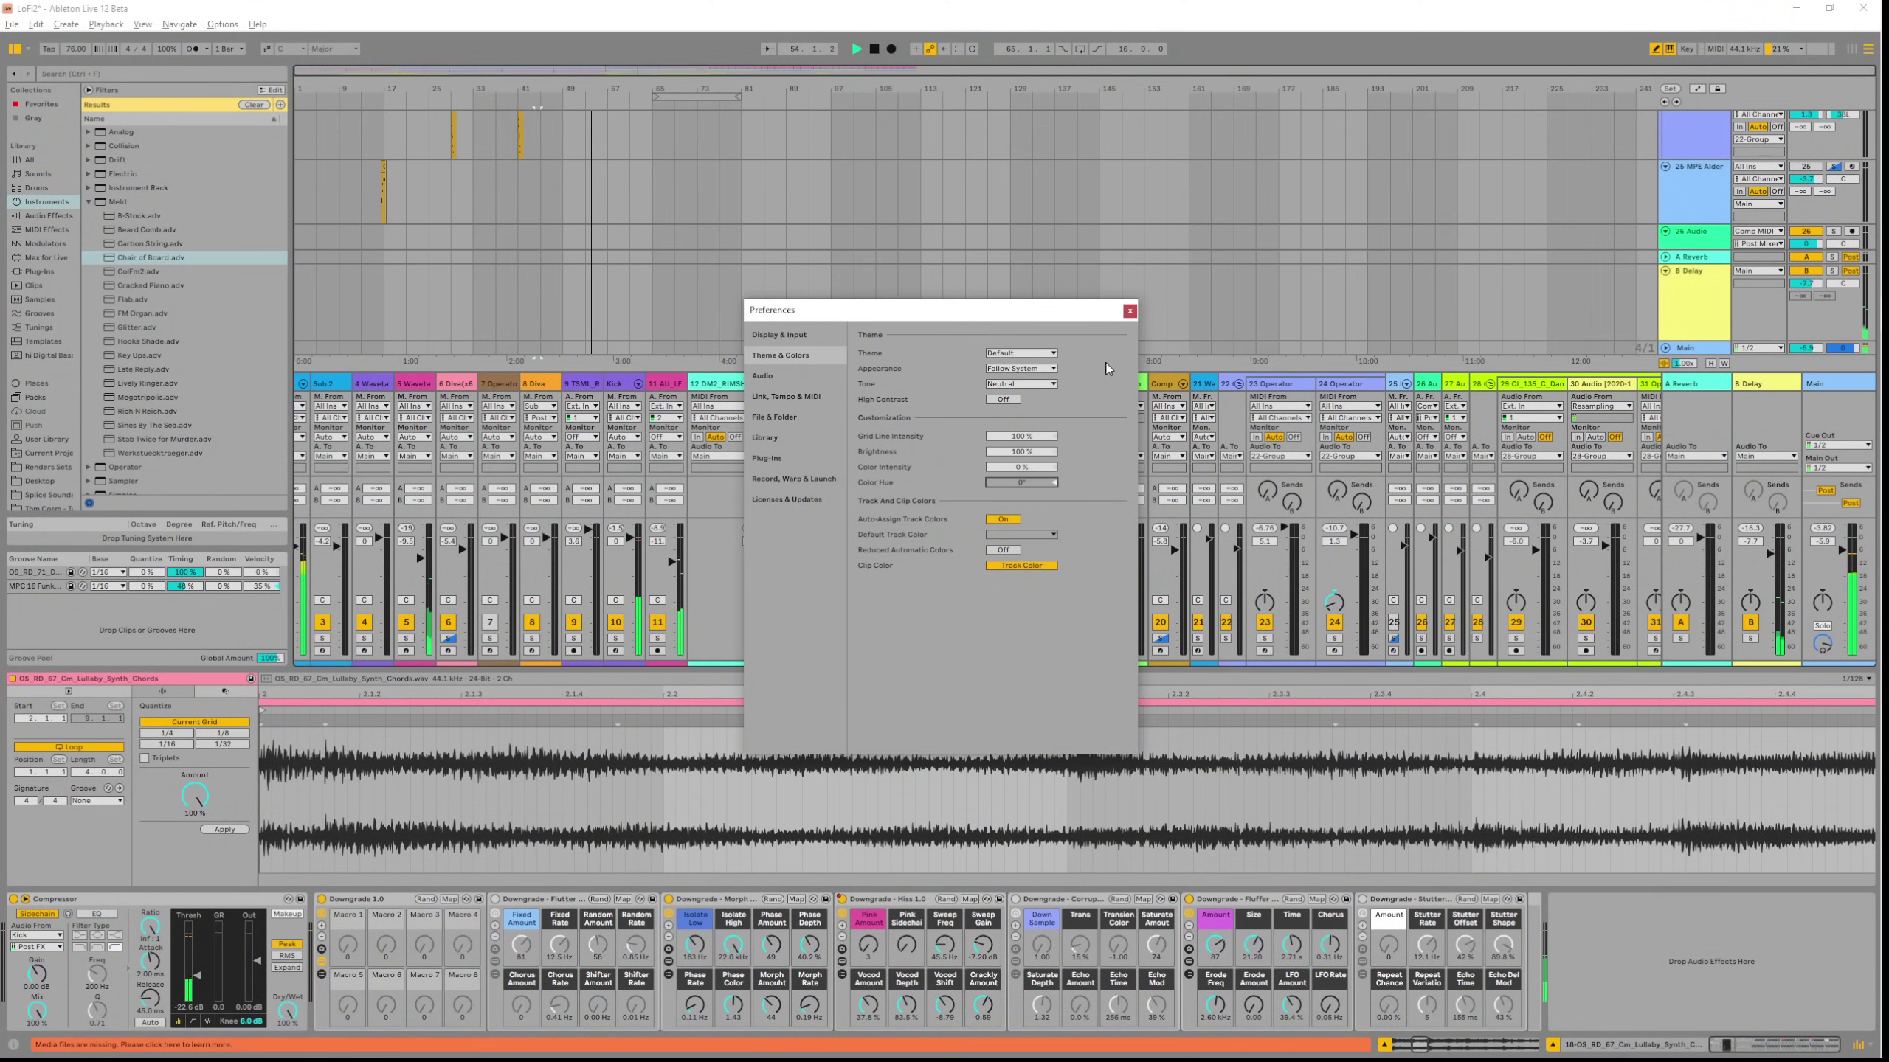
{"action": "left_click", "coordinate": [1130, 312]}
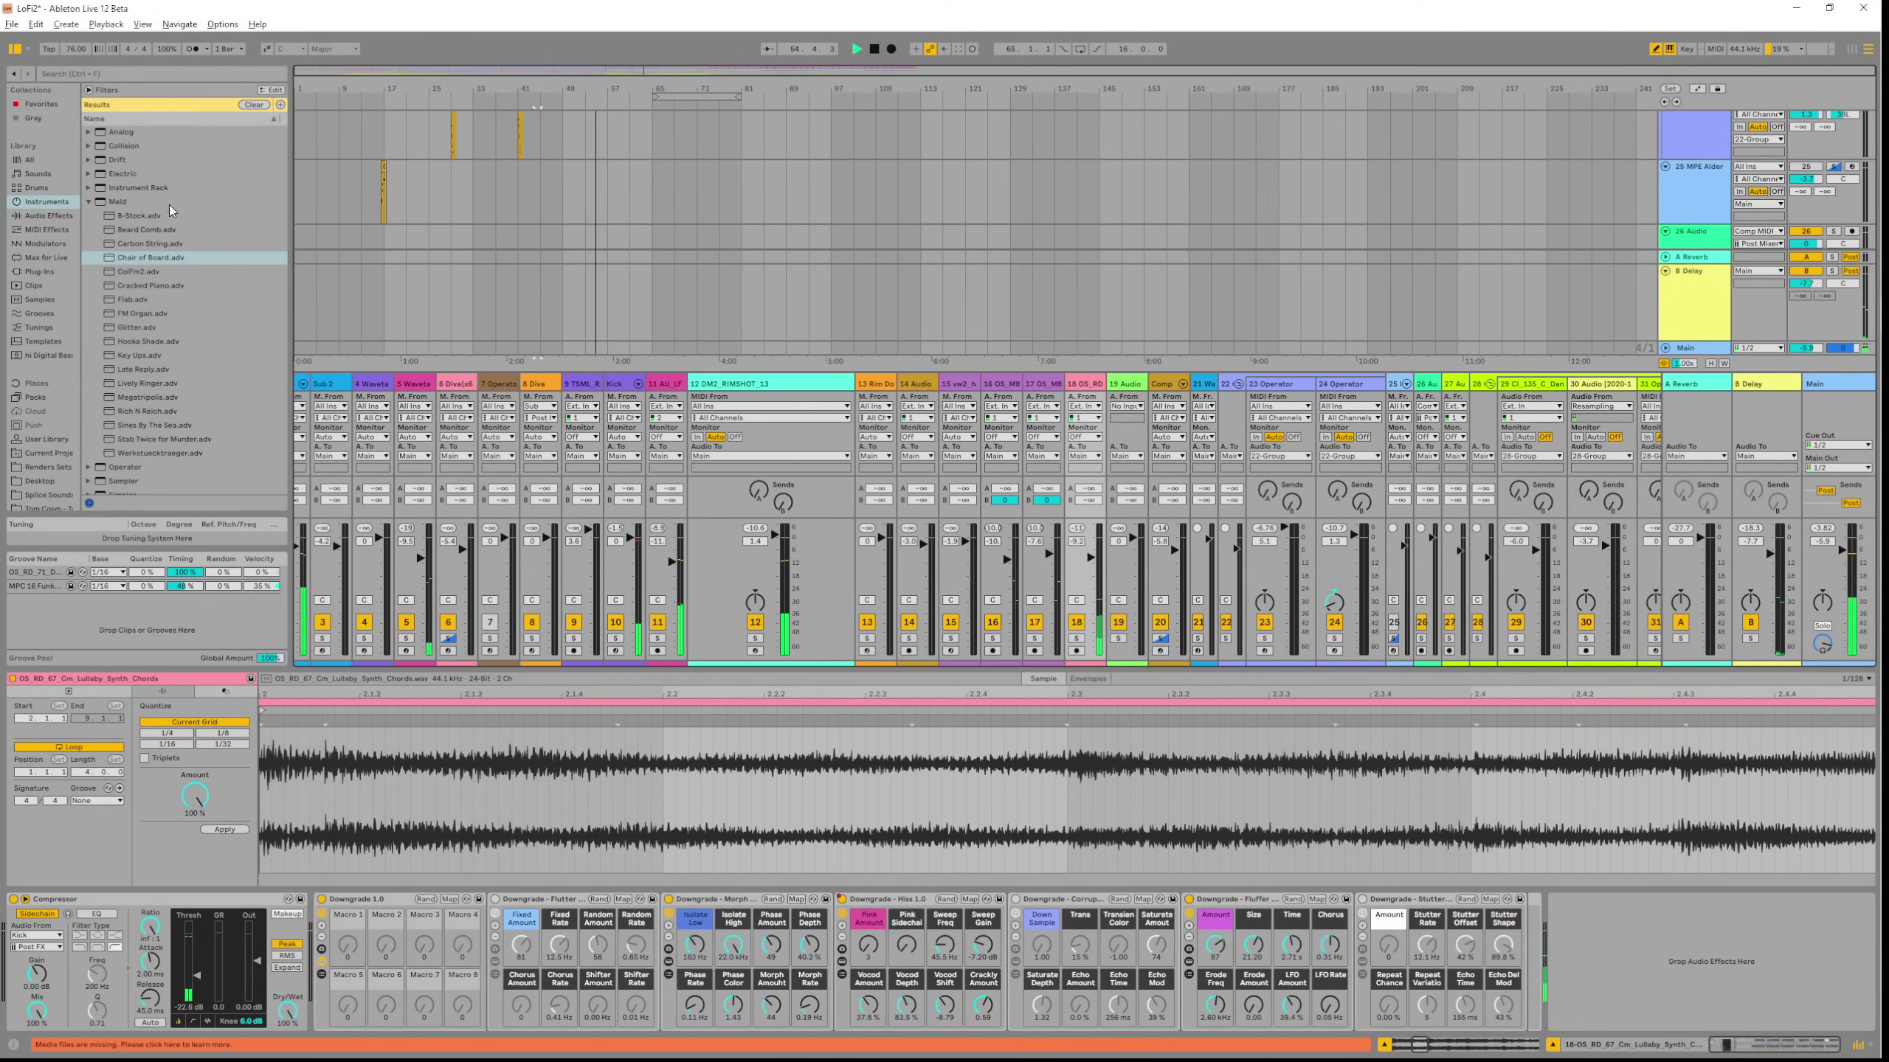